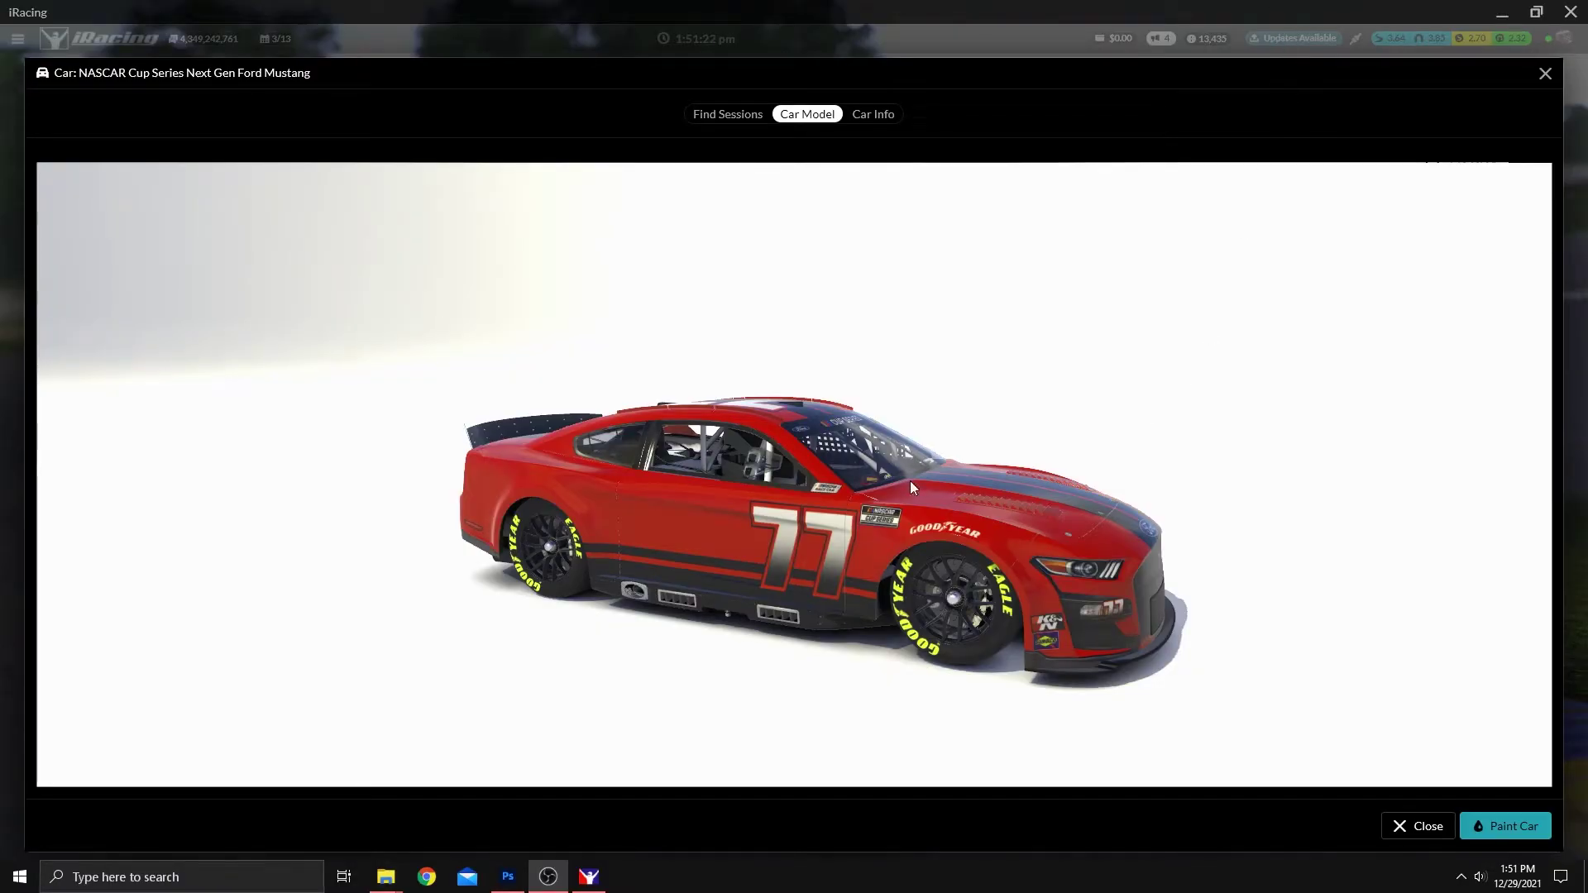
Rotate the Next Gen Ford Mustang preview and open its Paint Shop with design 3
mouse_move(862, 480)
mouse_down()
mouse_move(892, 538)
mouse_move(892, 600)
mouse_move(620, 500)
mouse_move(868, 493)
mouse_move(921, 524)
mouse_move(926, 567)
mouse_move(897, 501)
mouse_move(857, 493)
mouse_up()
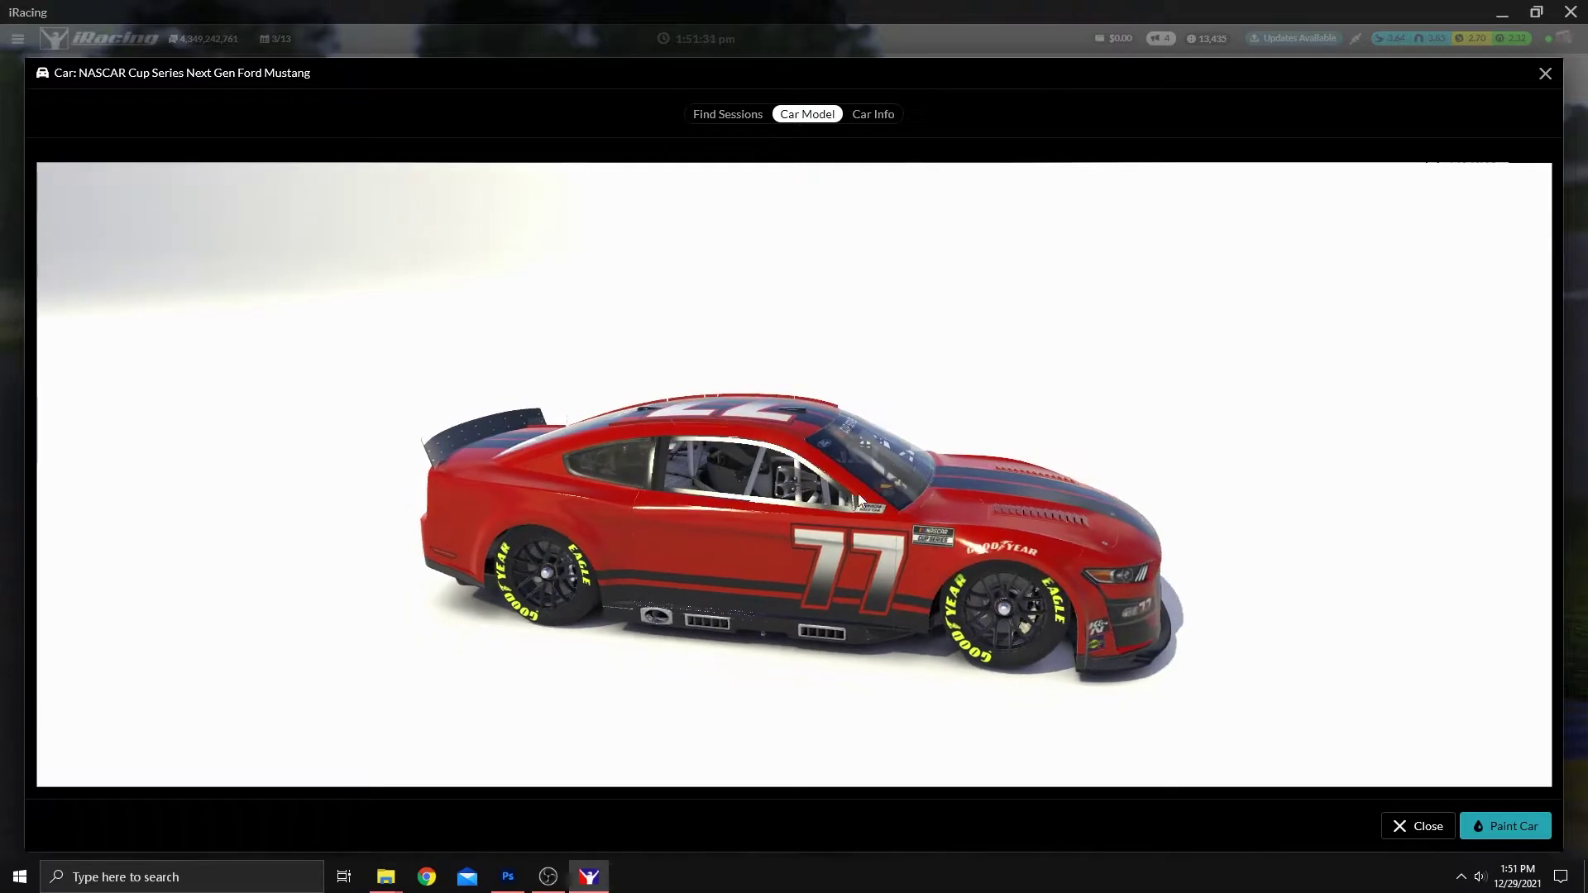
click(1481, 825)
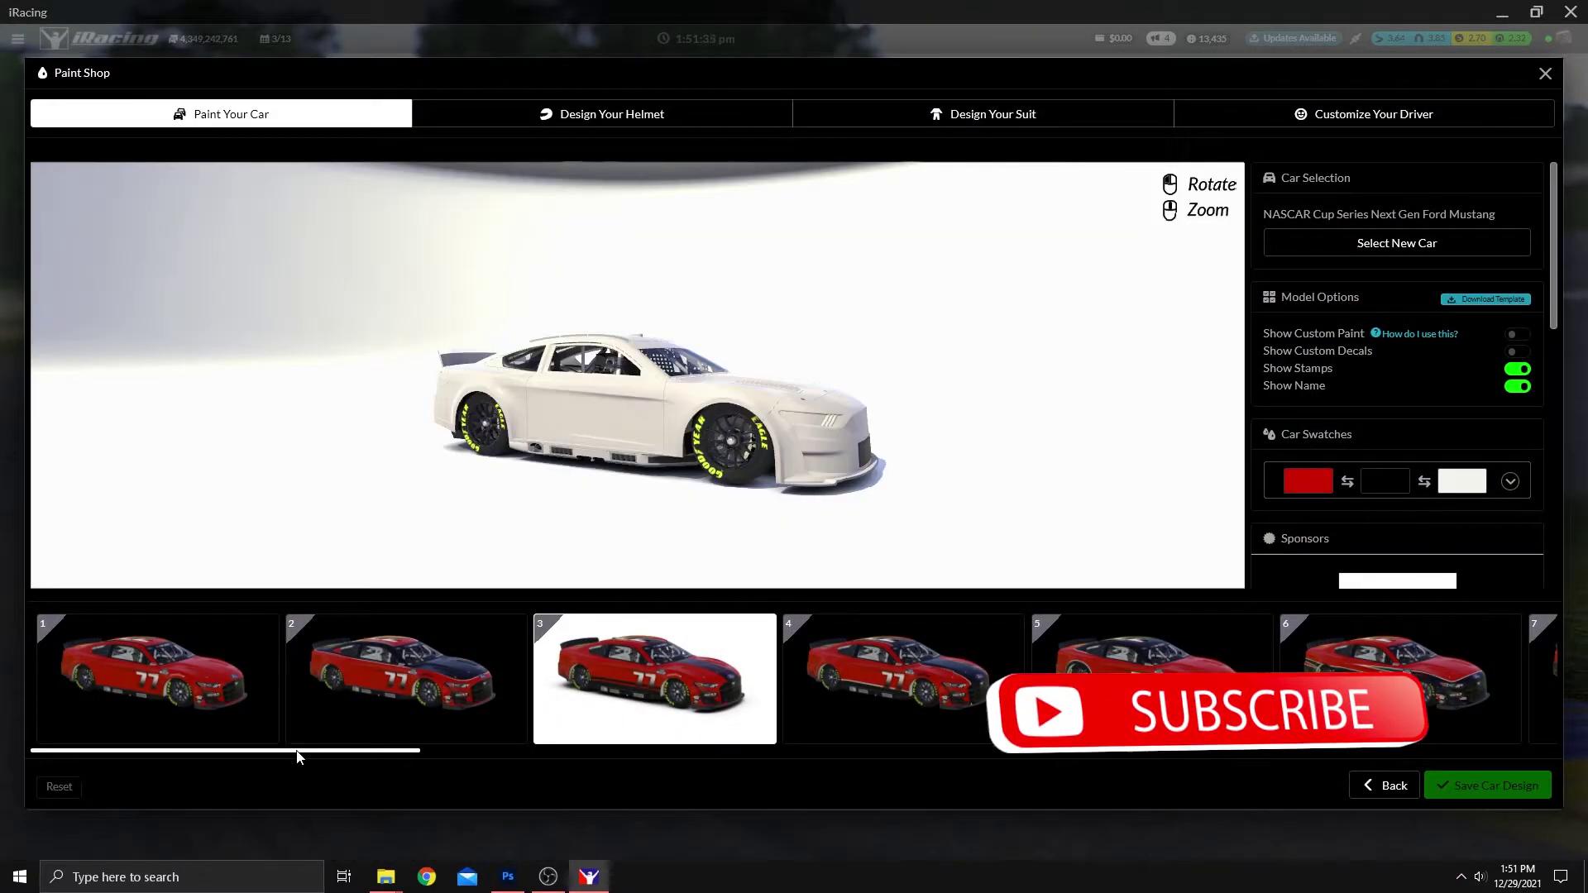
mouse_move(298, 752)
mouse_down()
mouse_move(1133, 757)
mouse_move(450, 786)
mouse_move(354, 769)
mouse_up()
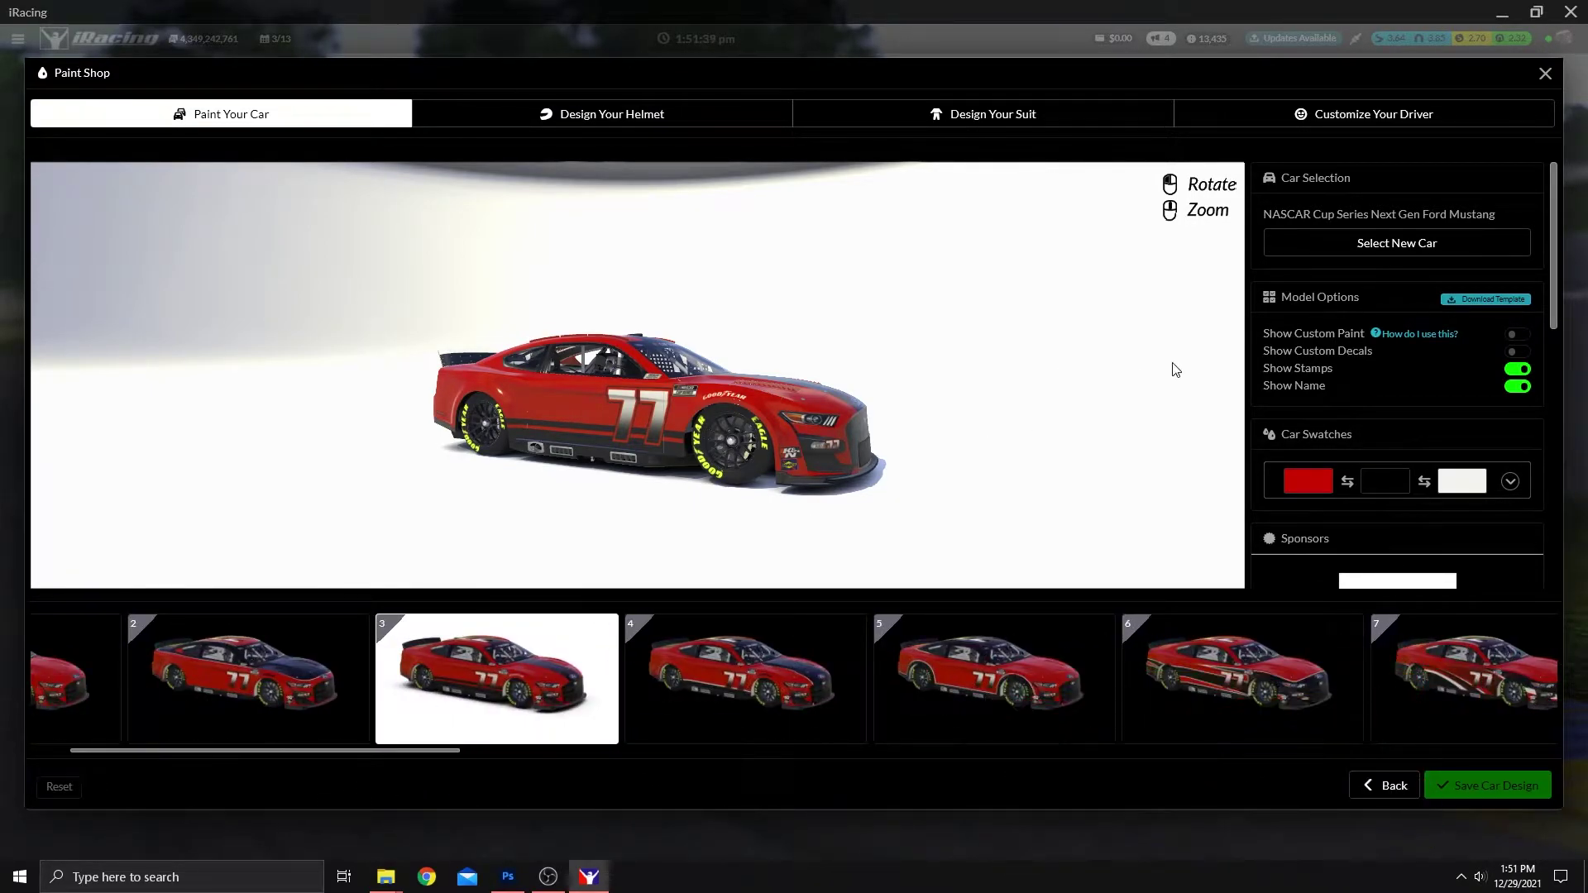
Switch to fordmustang2022.psd and collapse, expand and toggle visibility of the Car Patterns group
click(508, 877)
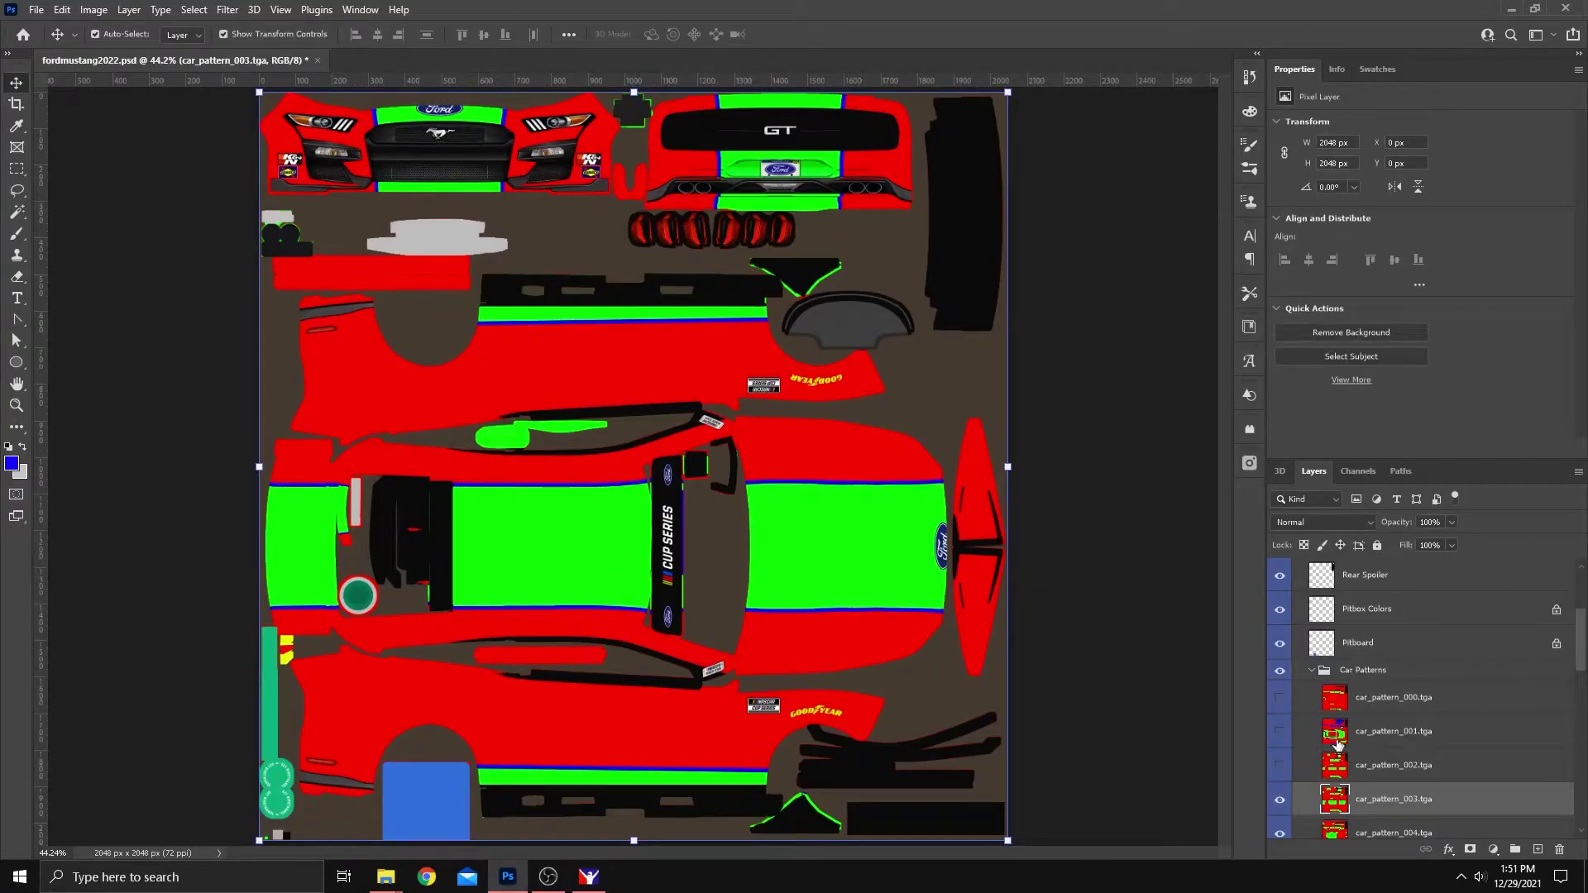
click(1313, 671)
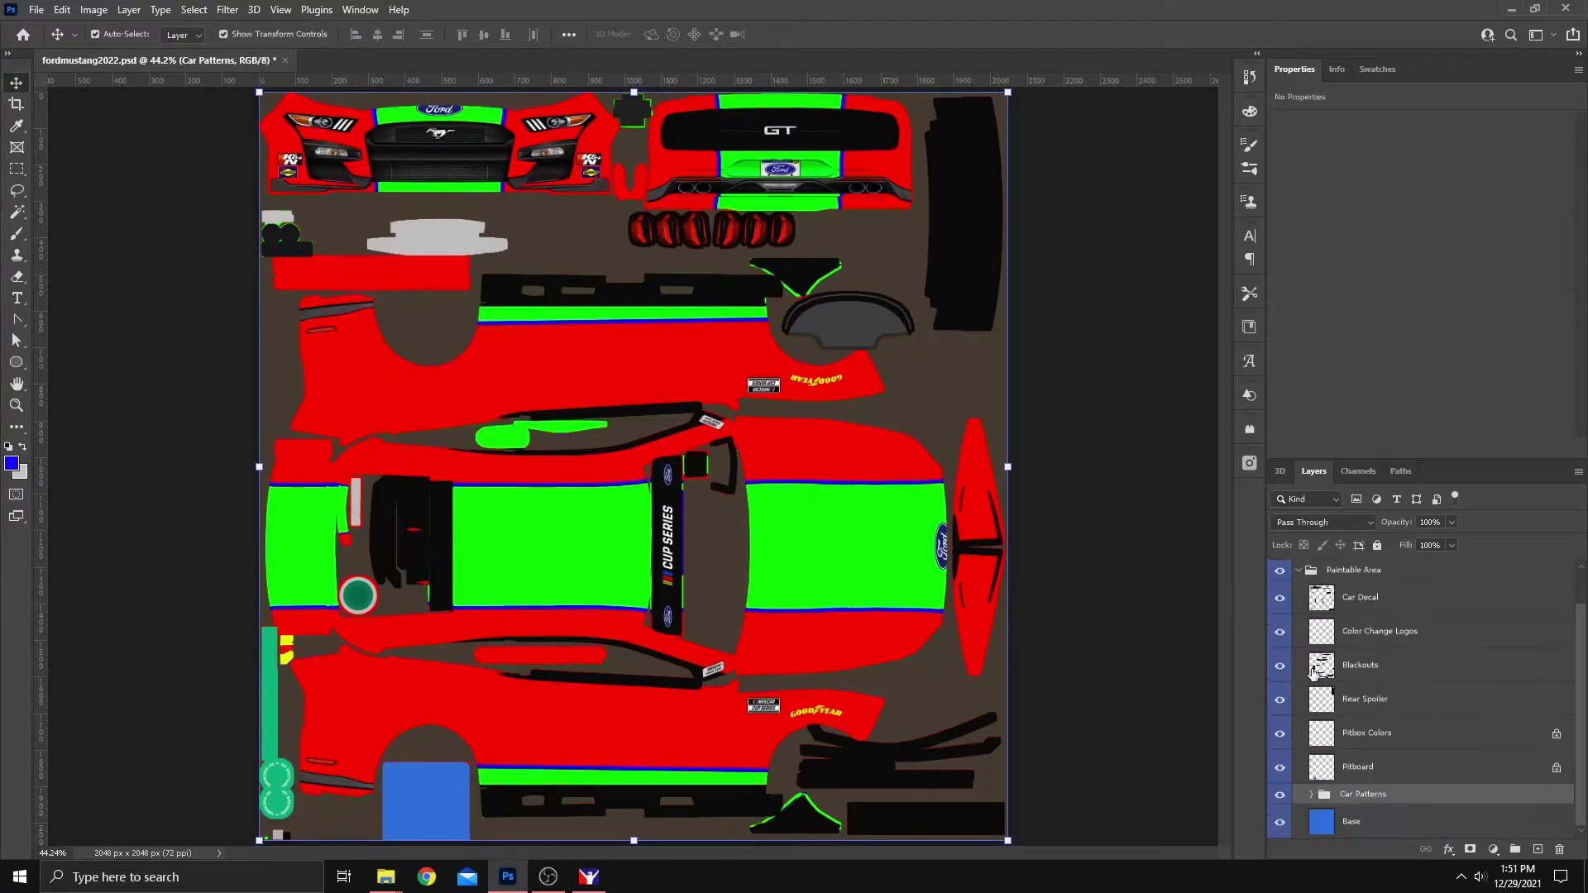
click(1312, 794)
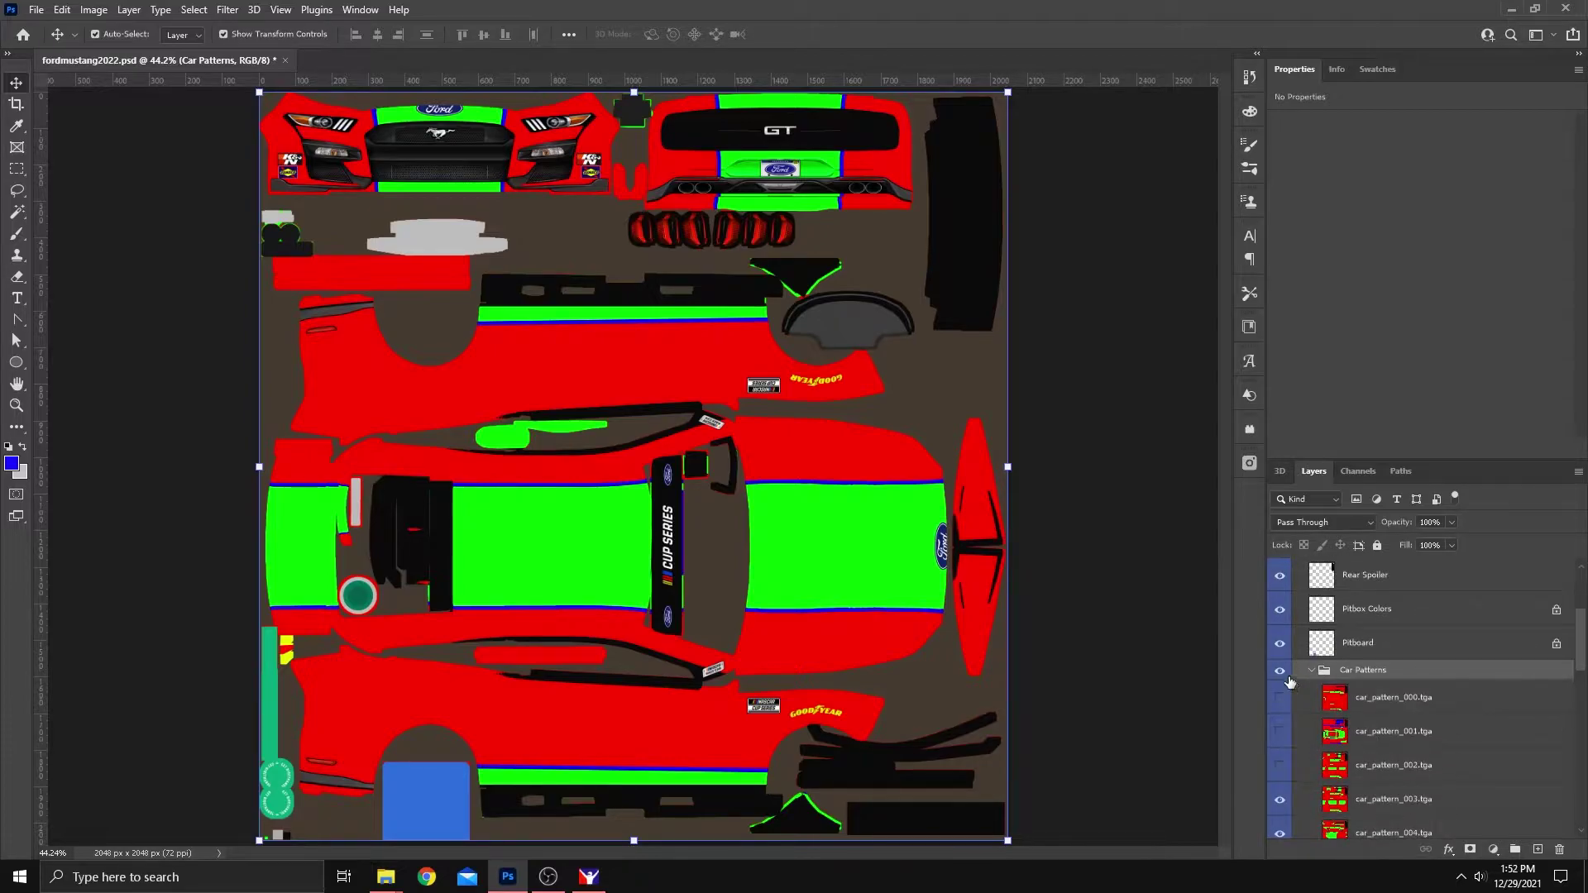
click(1289, 676)
click(1288, 678)
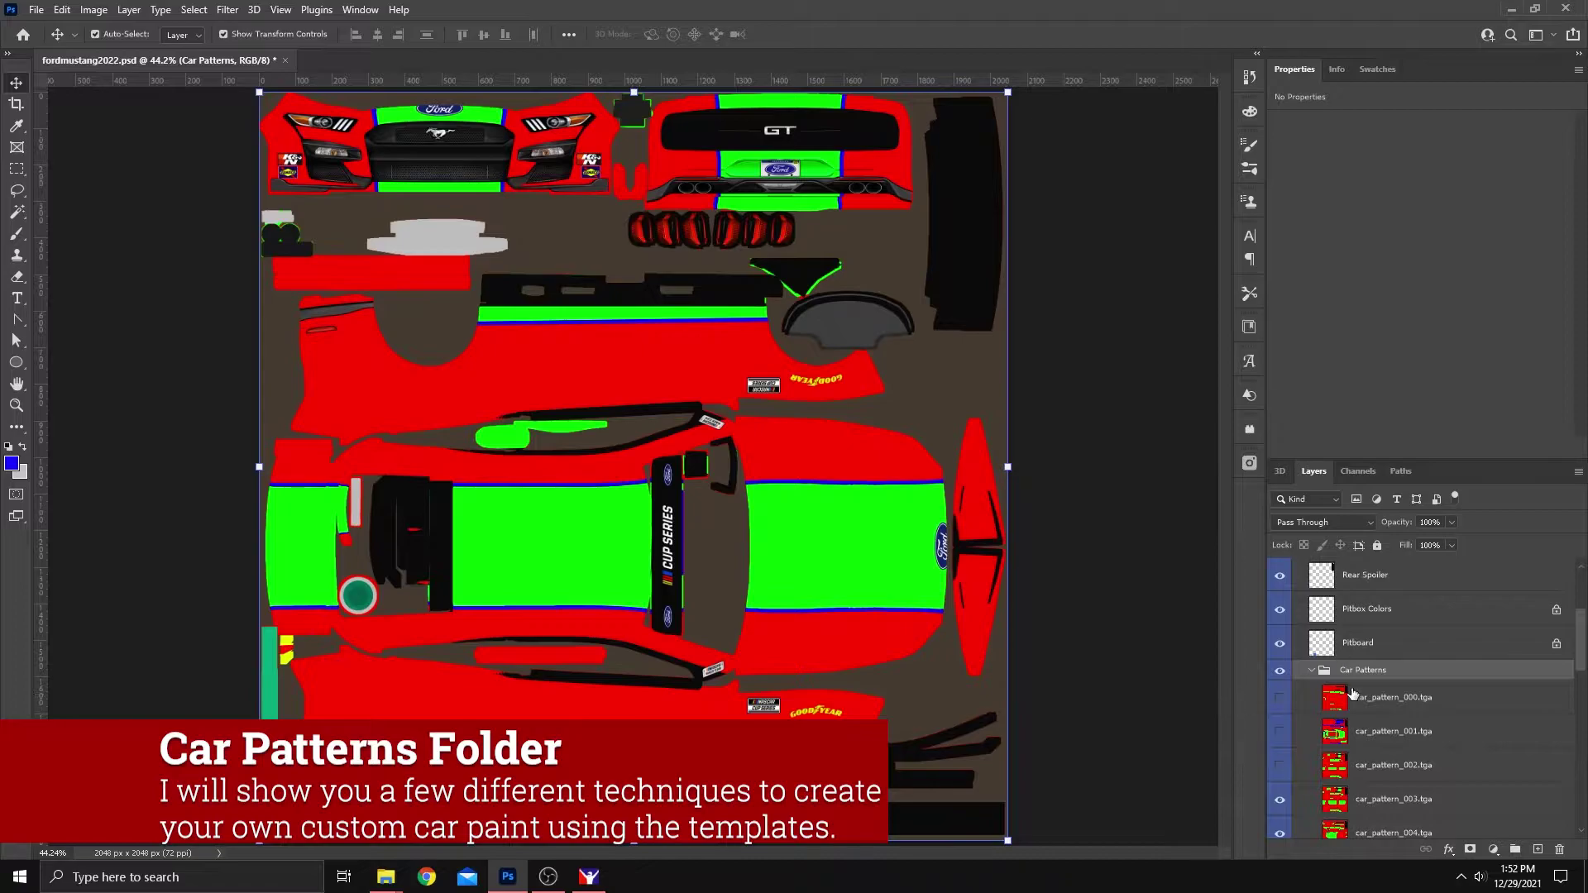
scroll(1356, 686, down, 2)
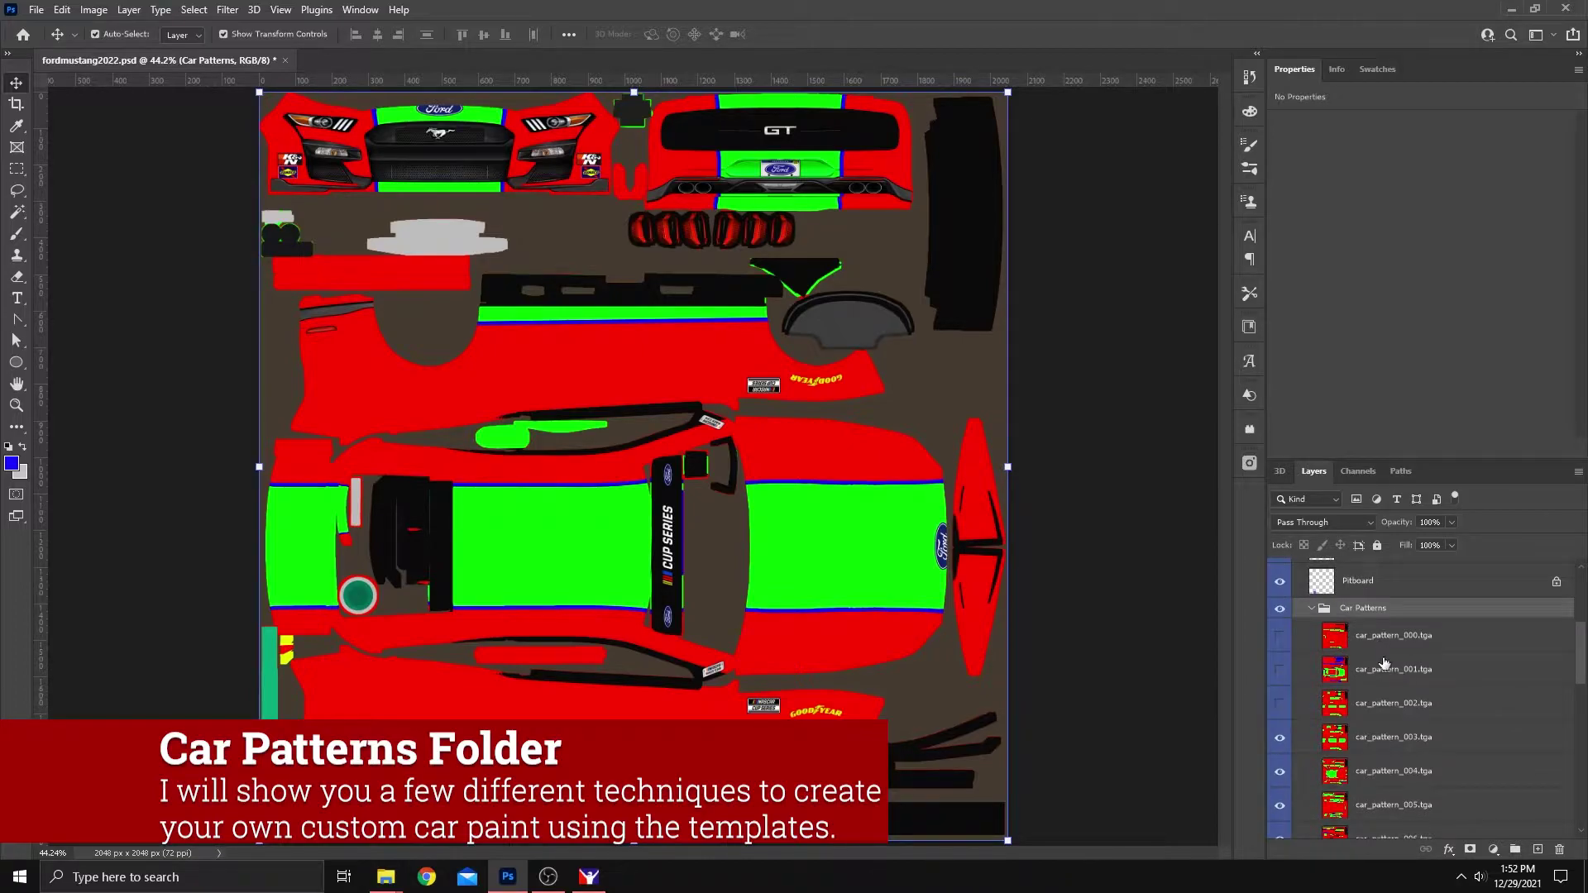
Select car_pattern_003.tga and browse through the Car Patterns layers
click(1341, 737)
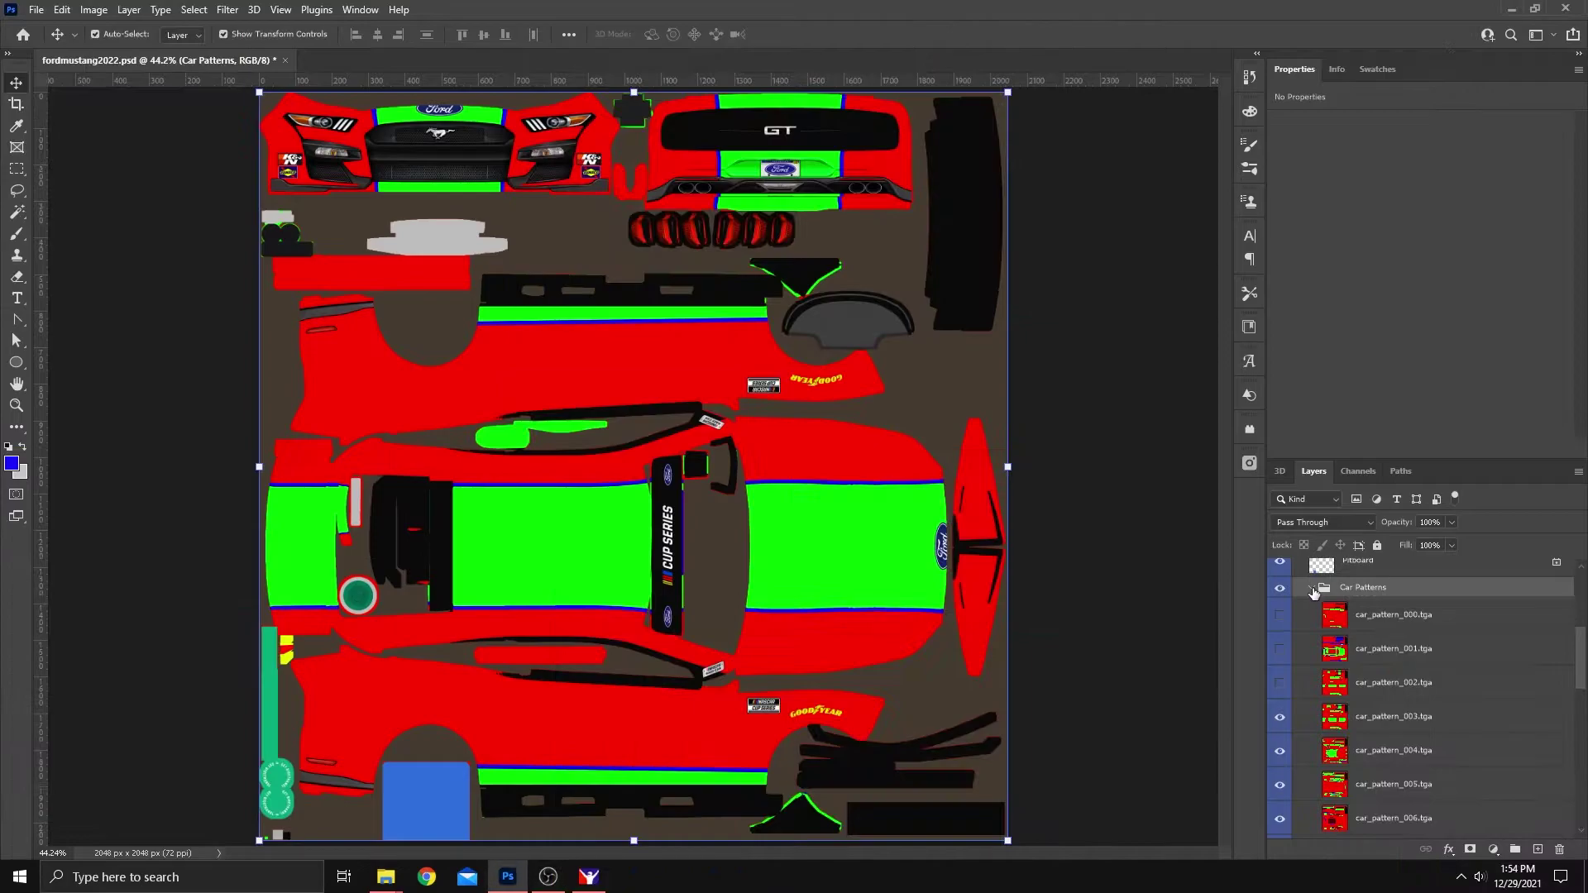
click(1312, 588)
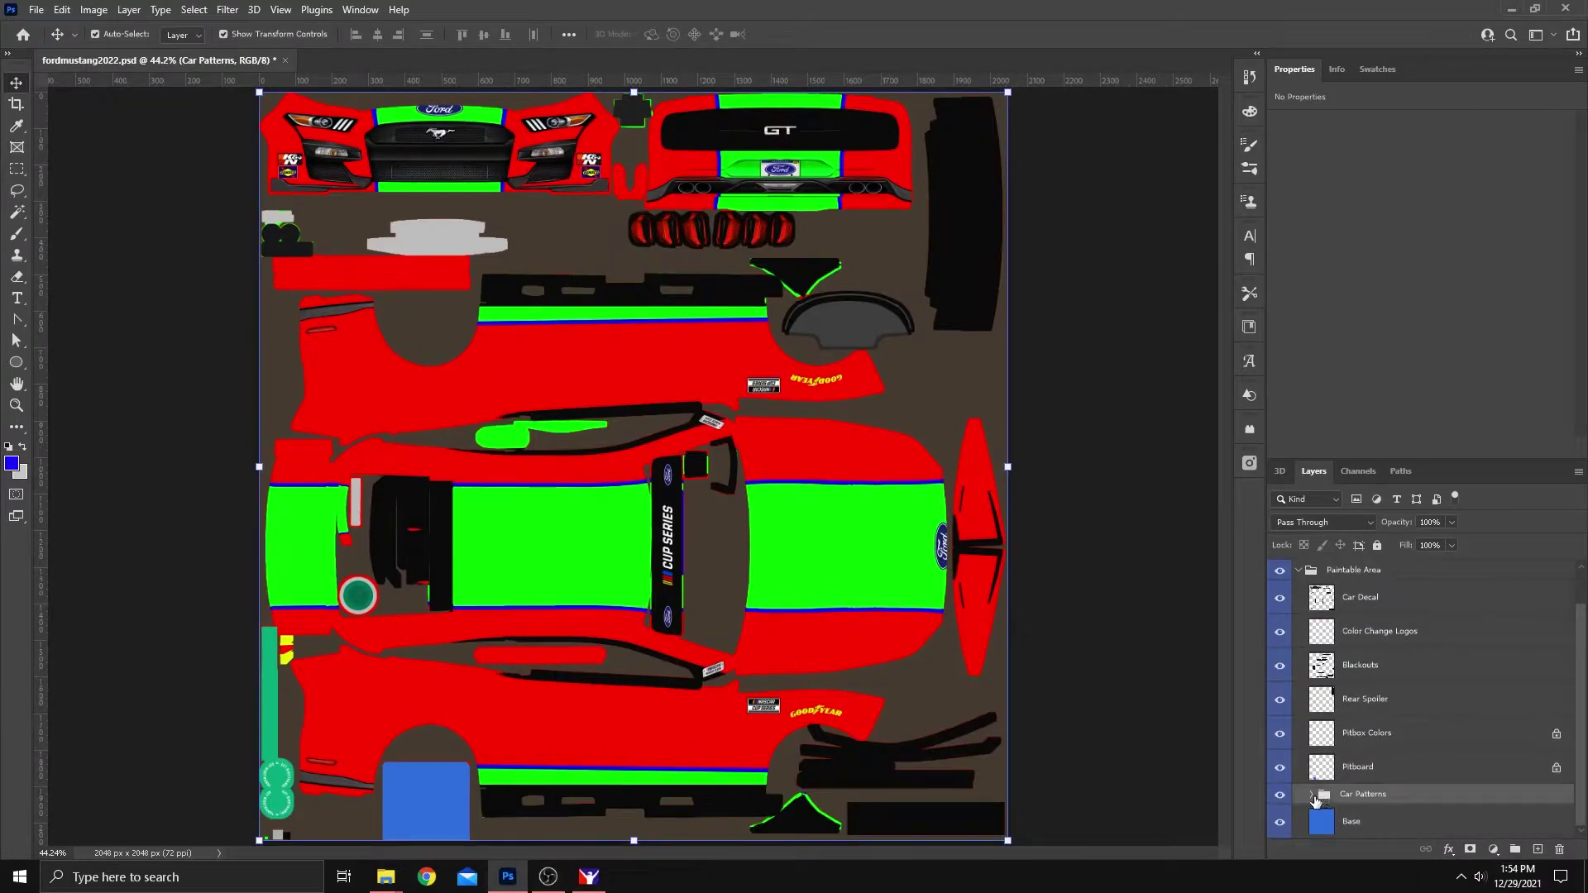
click(1312, 796)
scroll(1380, 709, down, 5)
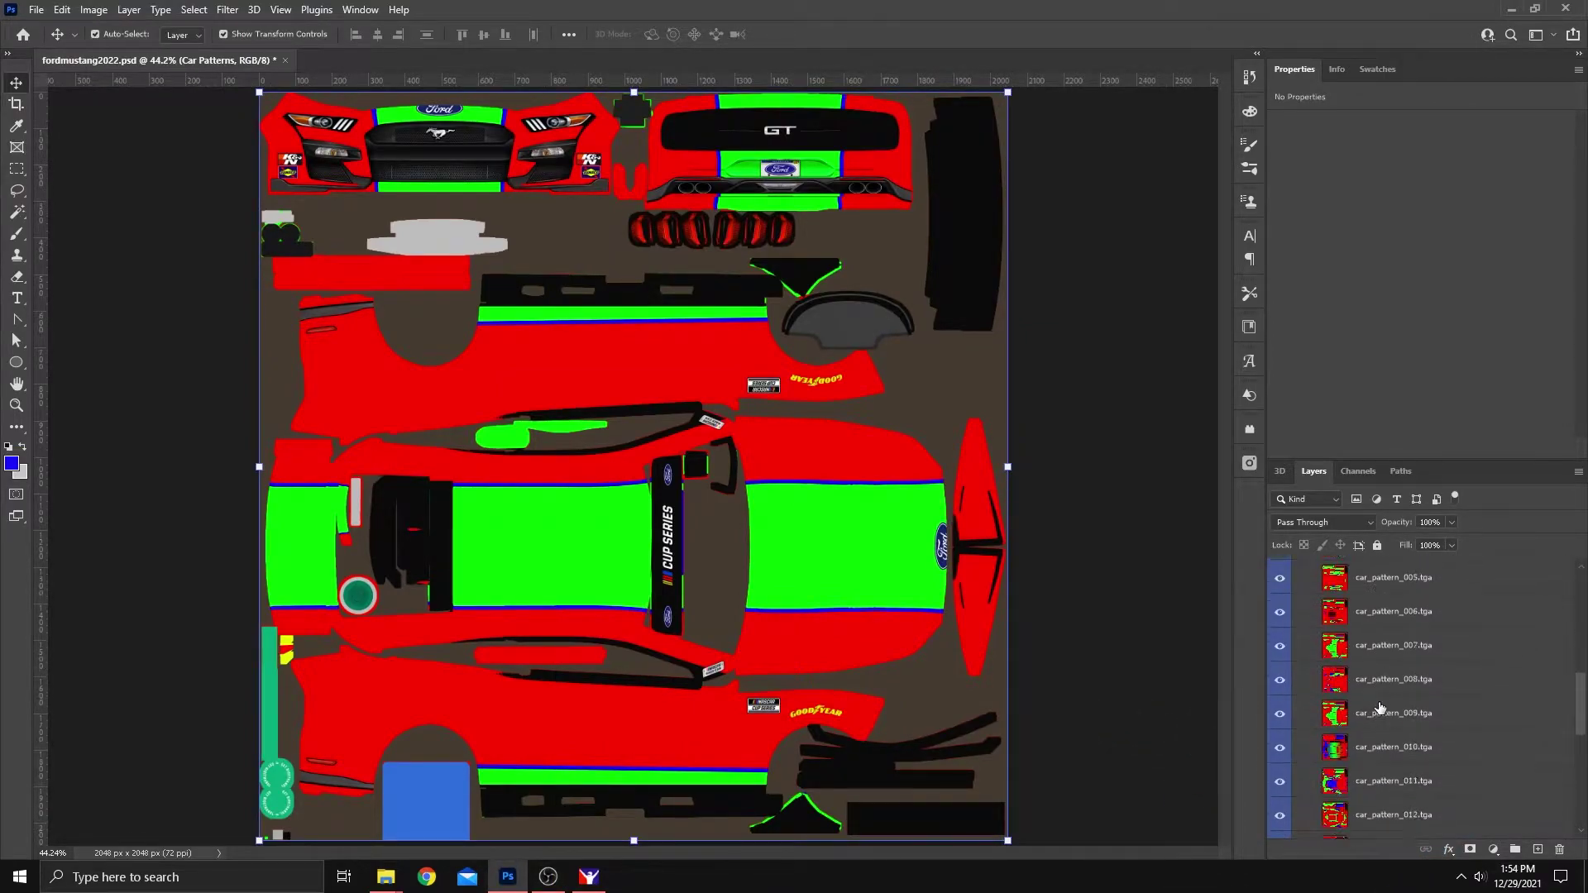
scroll(1380, 708, down, 5)
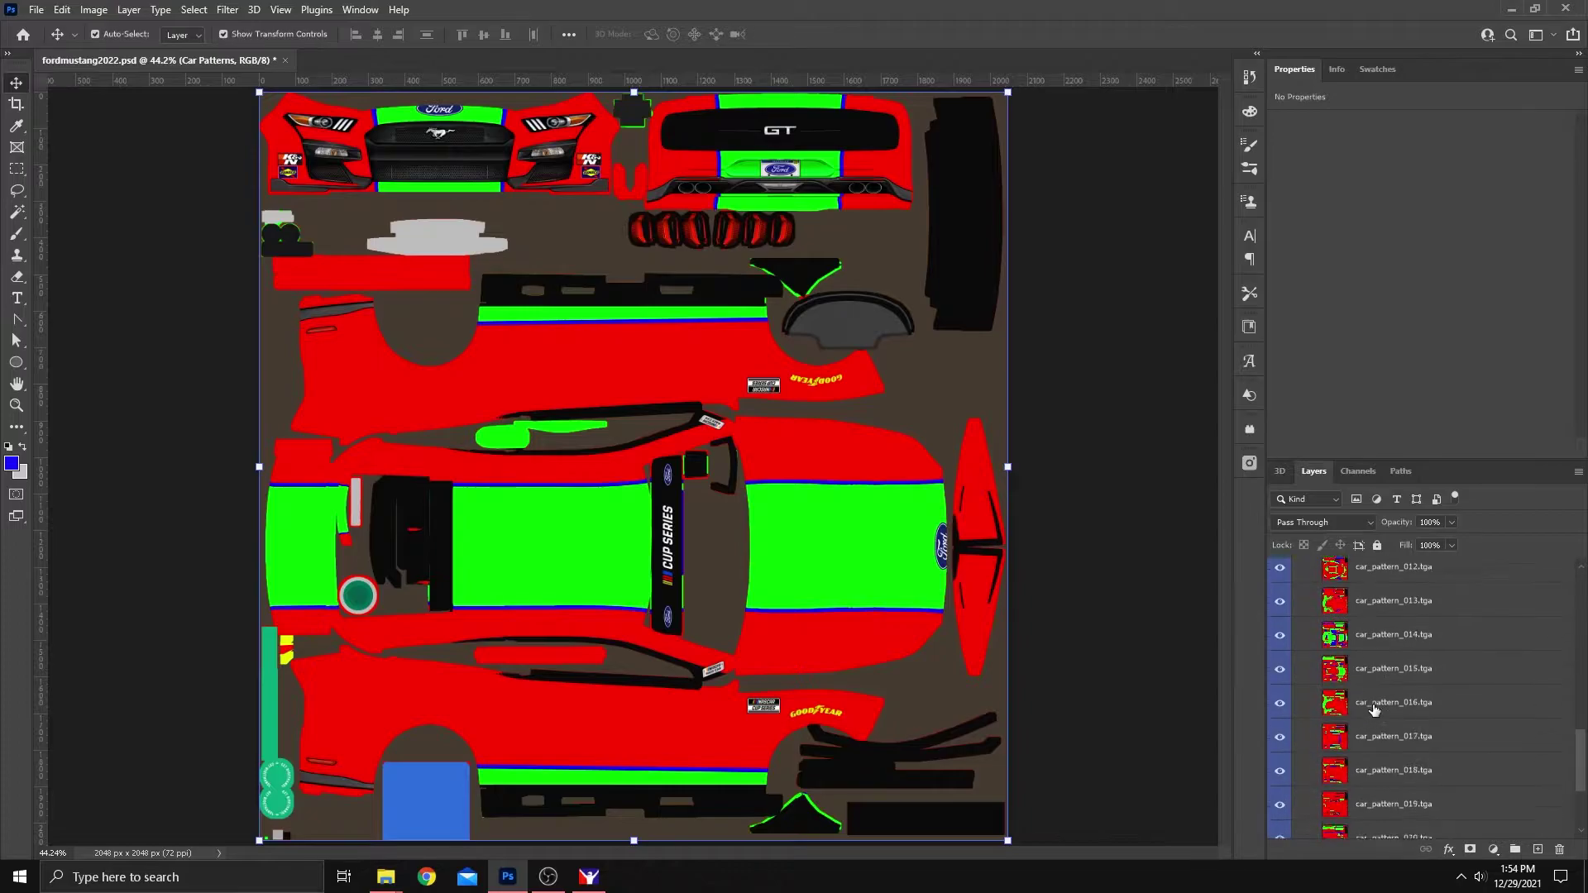
scroll(1373, 709, down, 3)
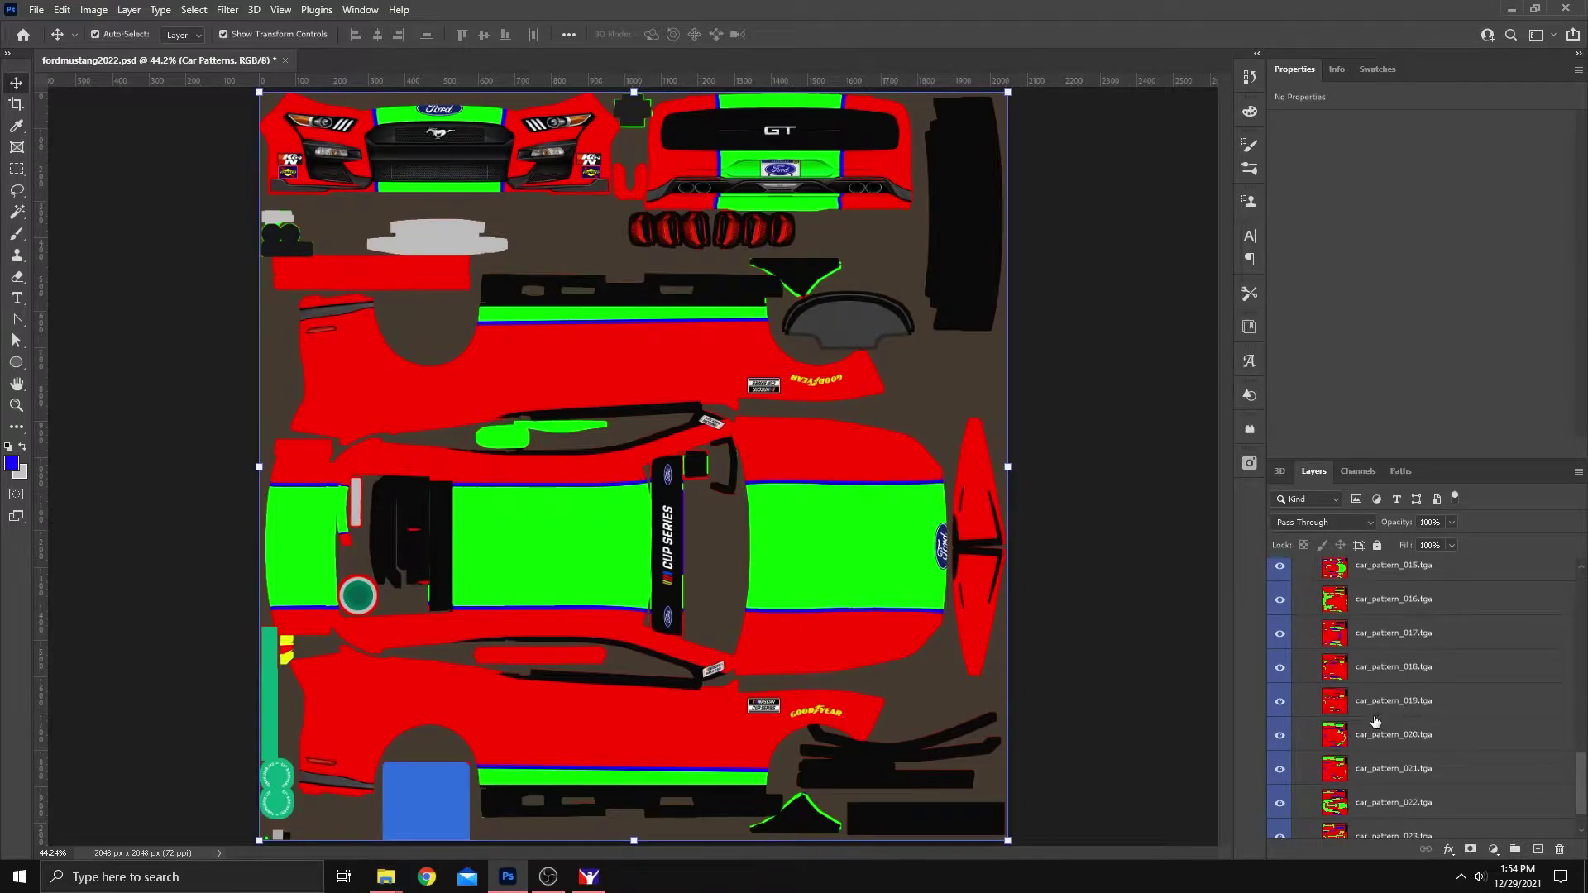
scroll(1375, 722, up, 10)
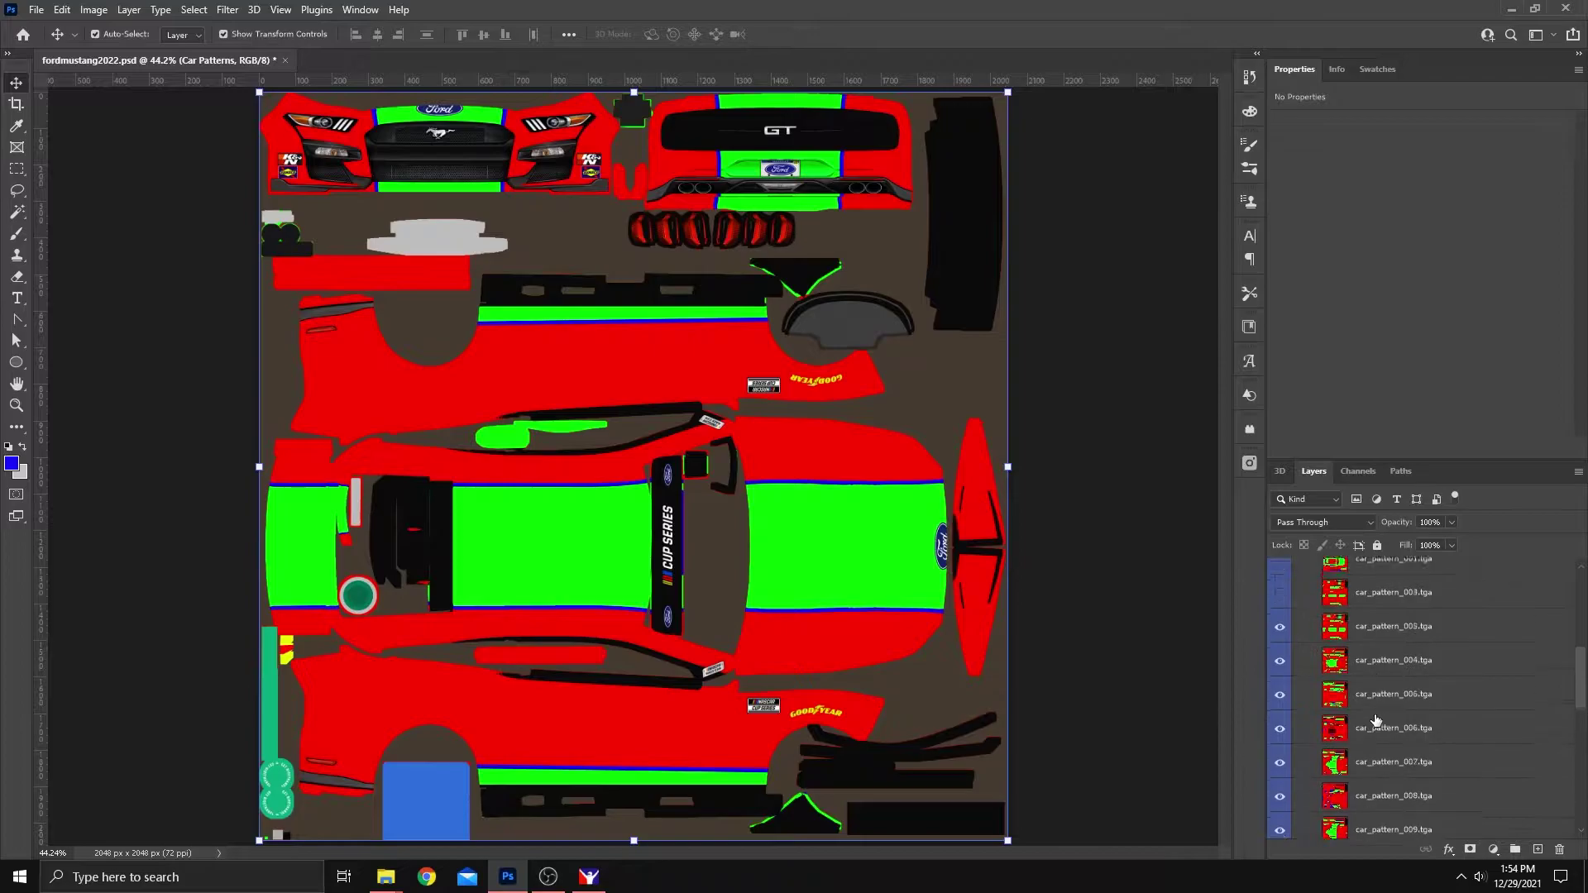
scroll(1377, 720, up, 2)
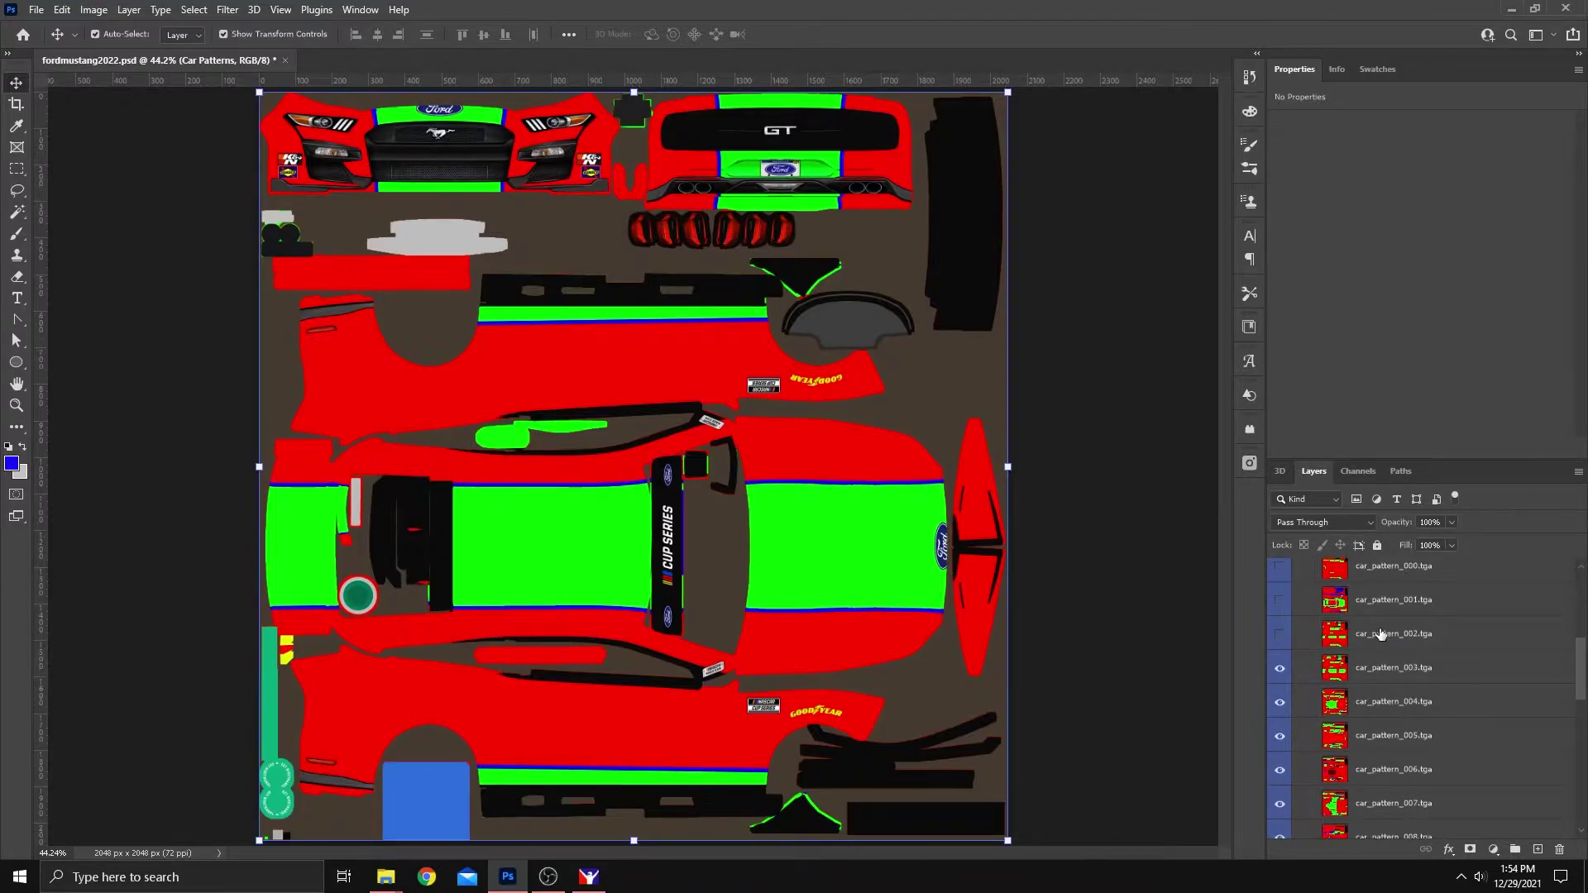
scroll(1380, 635, up, 6)
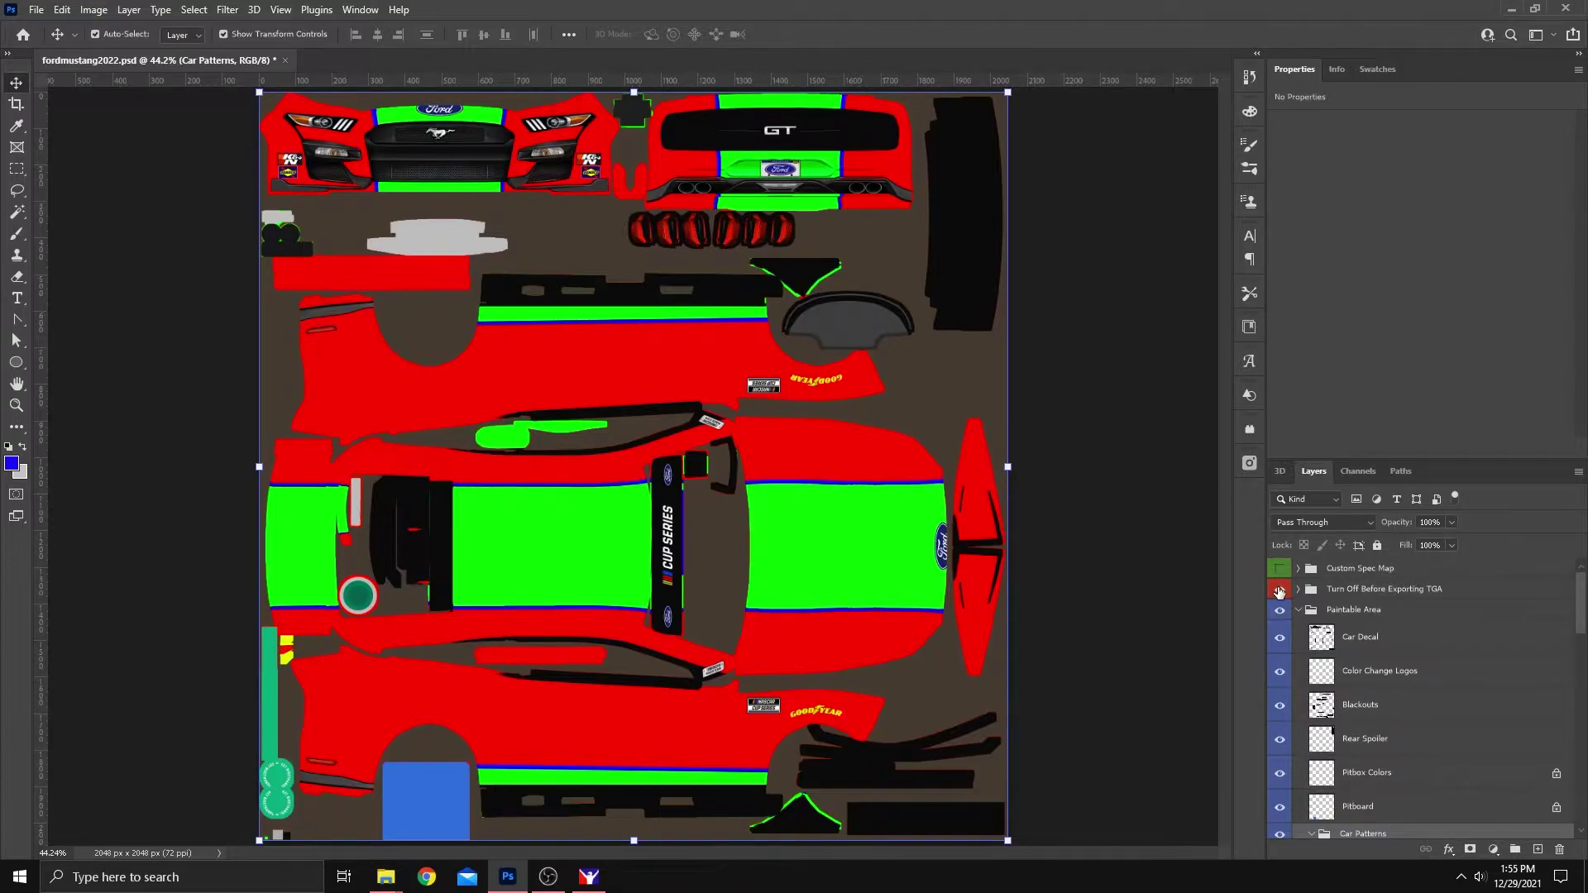
Hide the Car_Mandatory decals and the Turn Off Before Exporting TGA group
click(1280, 590)
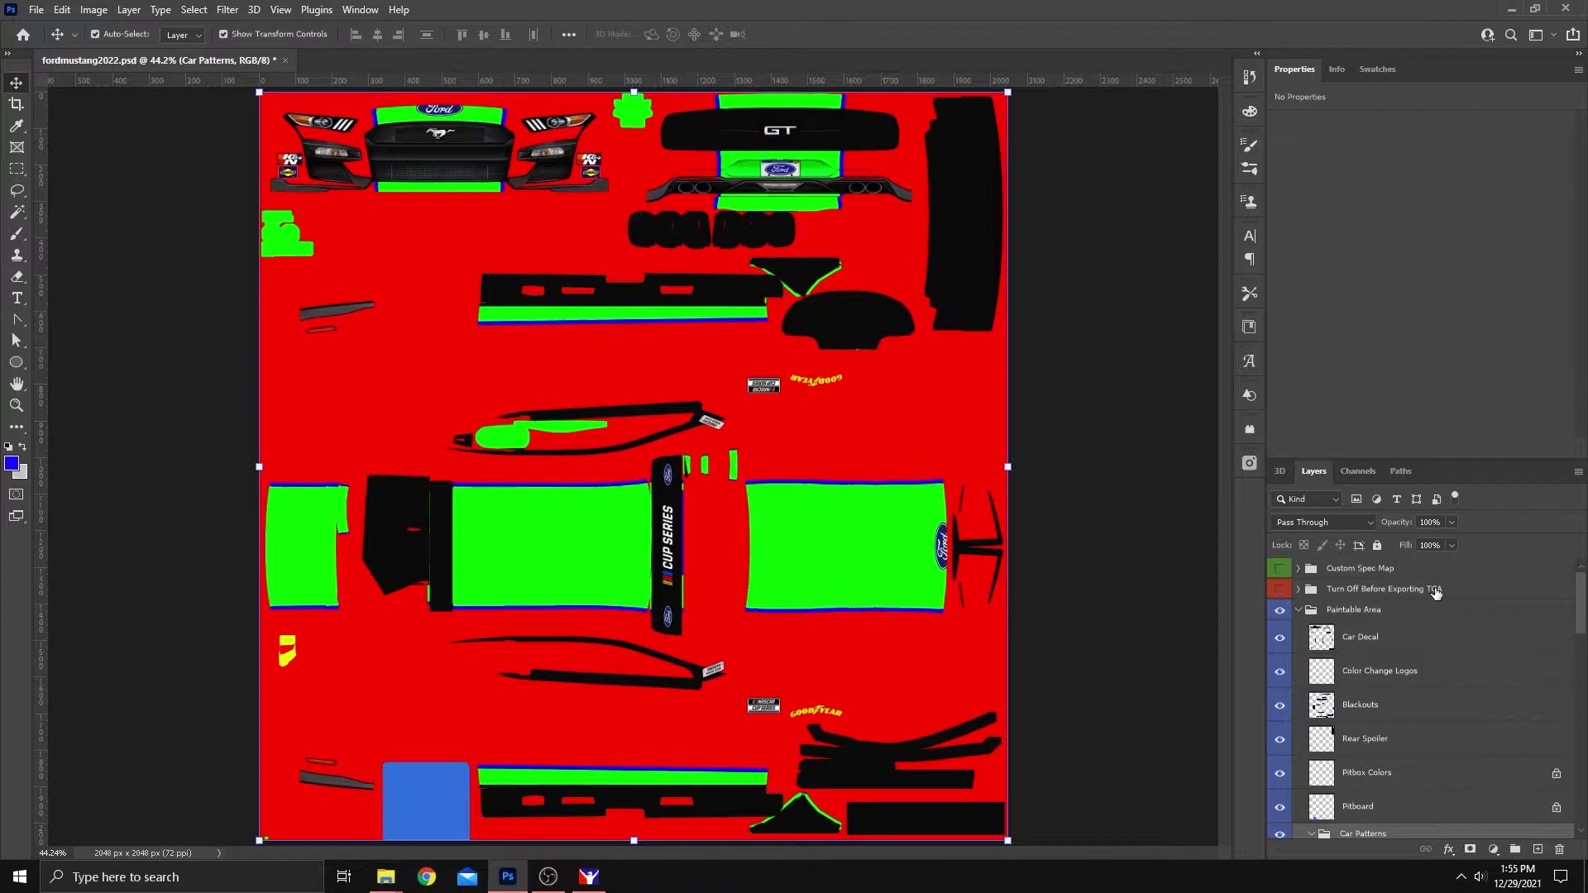
click(1299, 590)
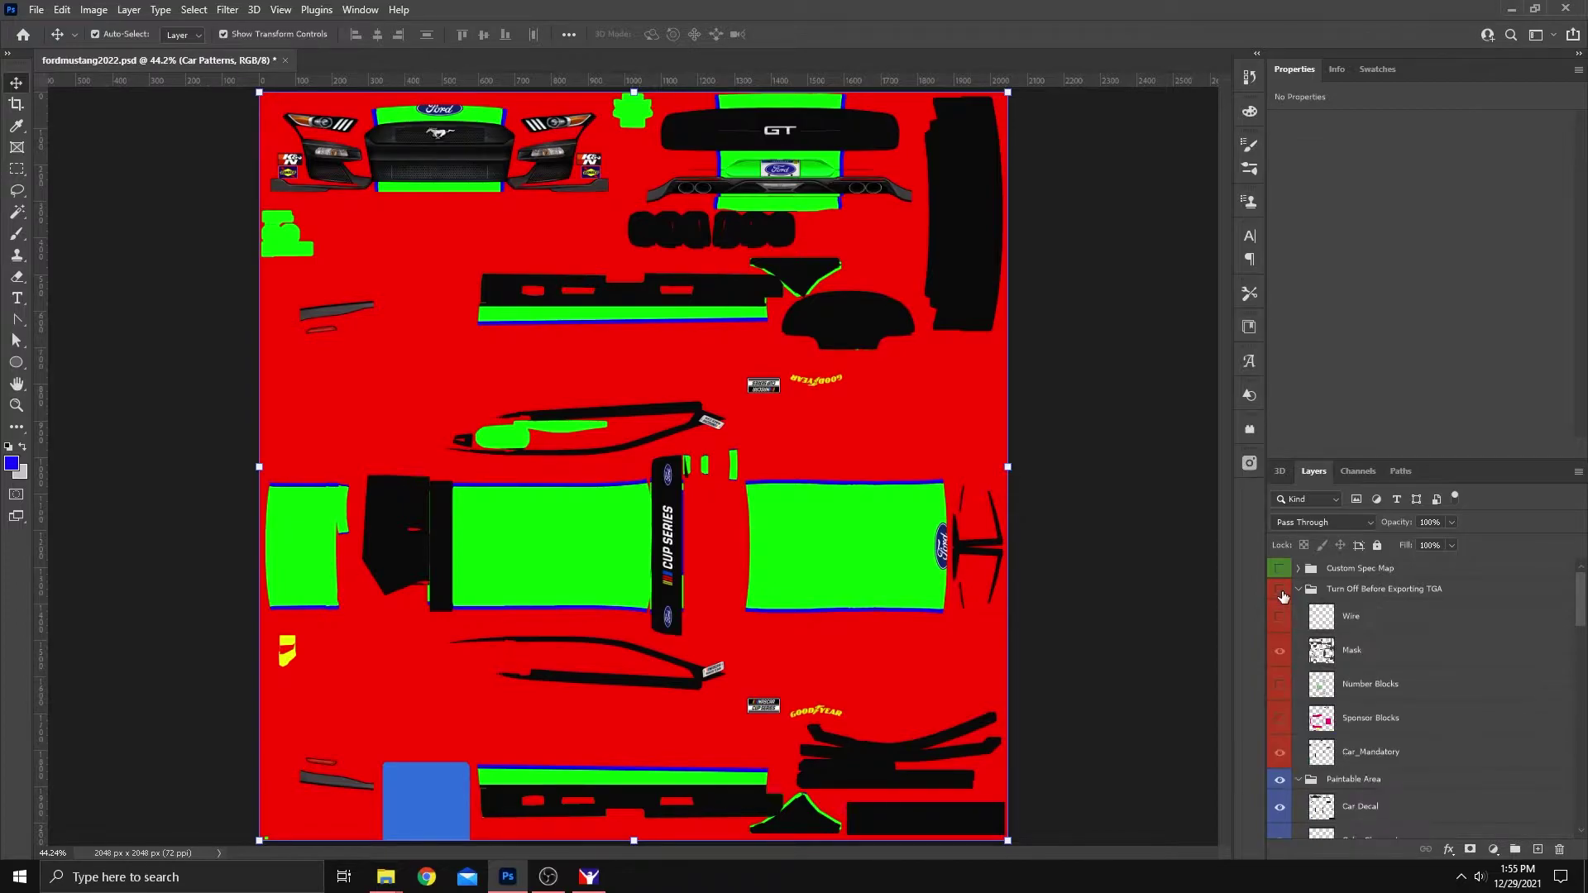
click(1279, 589)
click(1280, 753)
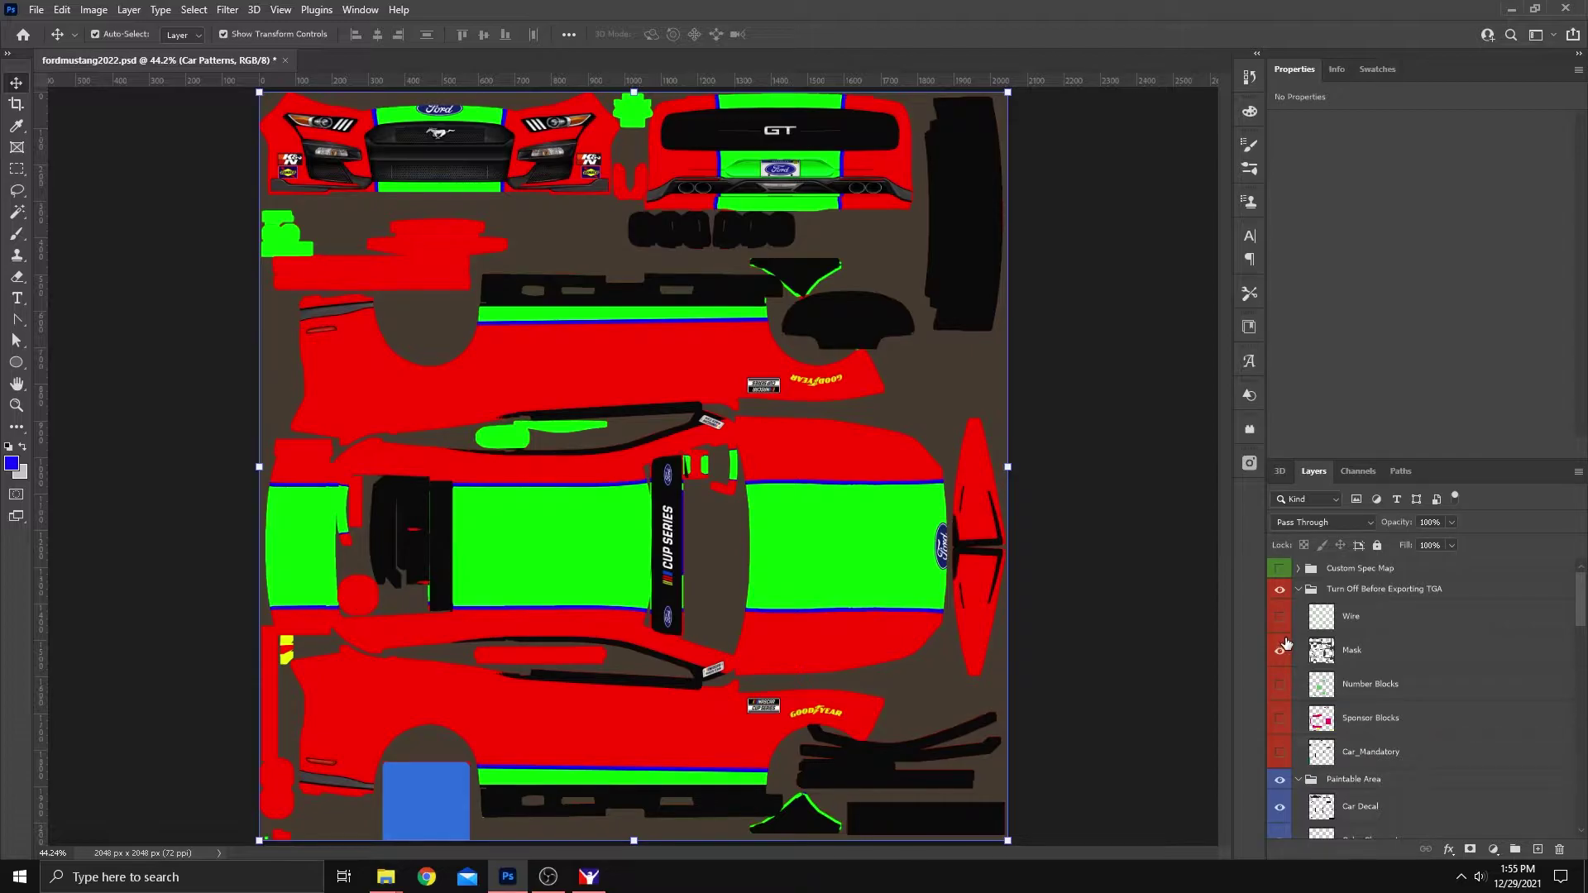
click(1279, 588)
click(1299, 590)
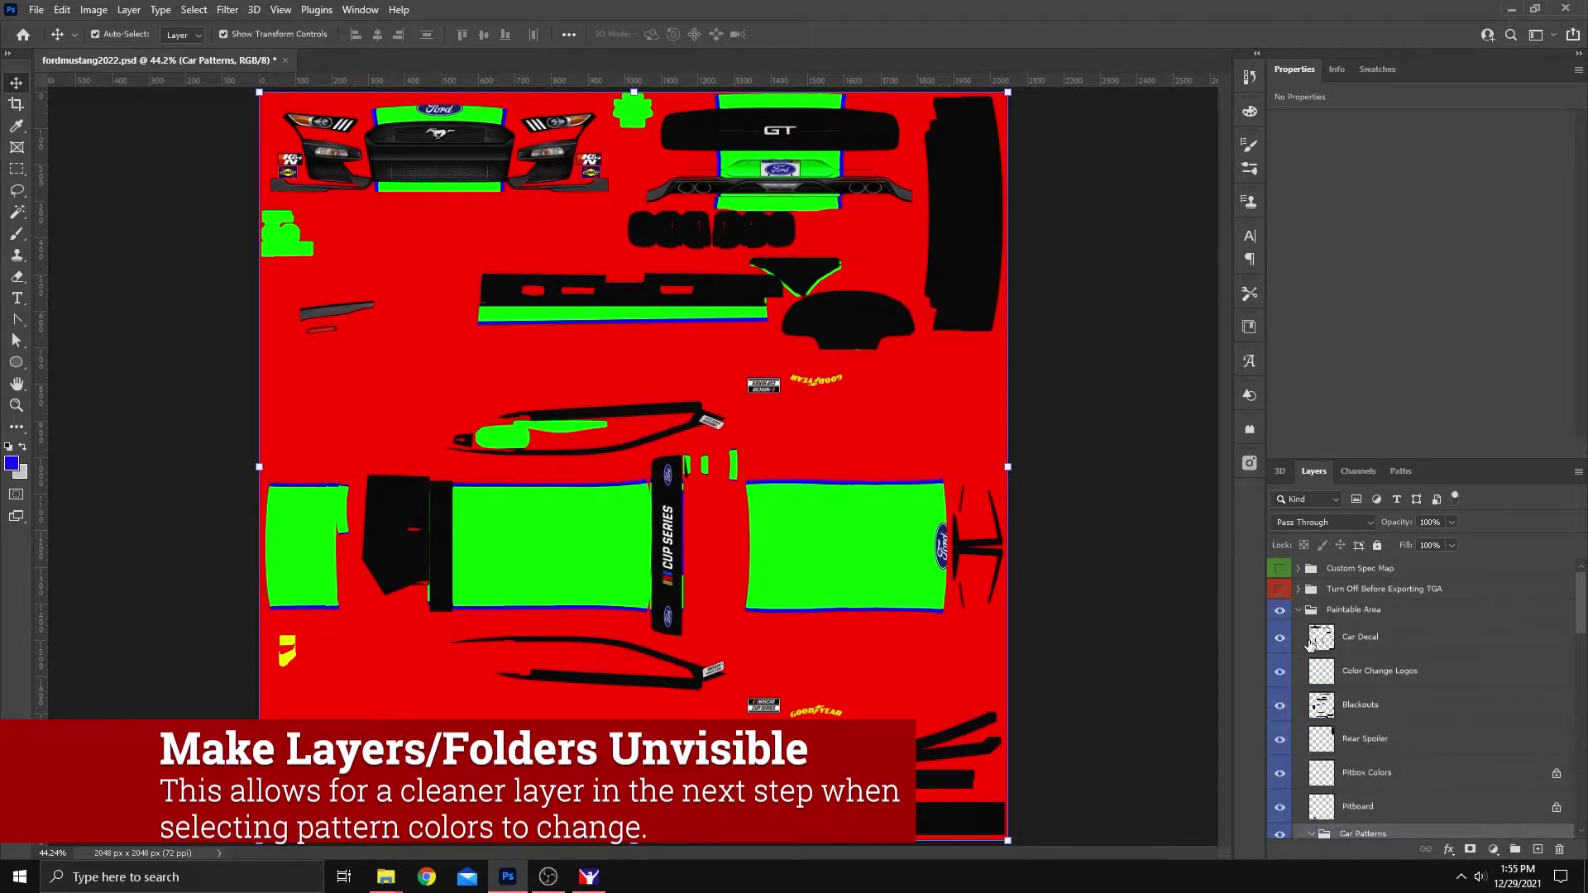
Hide the Car Decal, Color Change Logos, Blackouts and Pitboard layers
scroll(1308, 641, down, 1)
click(1279, 595)
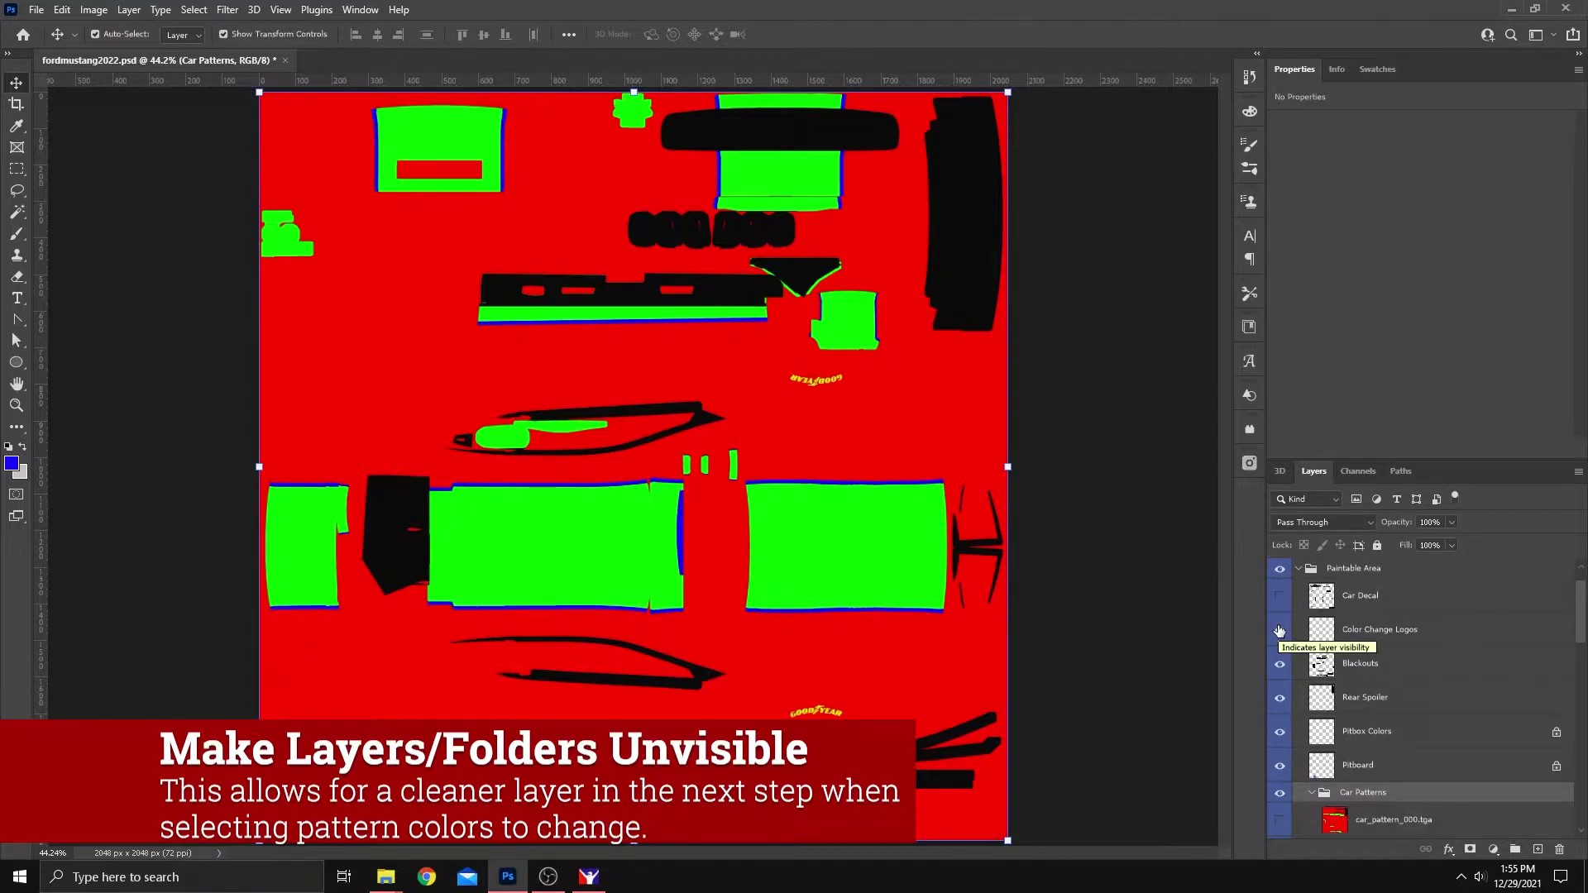
click(1281, 596)
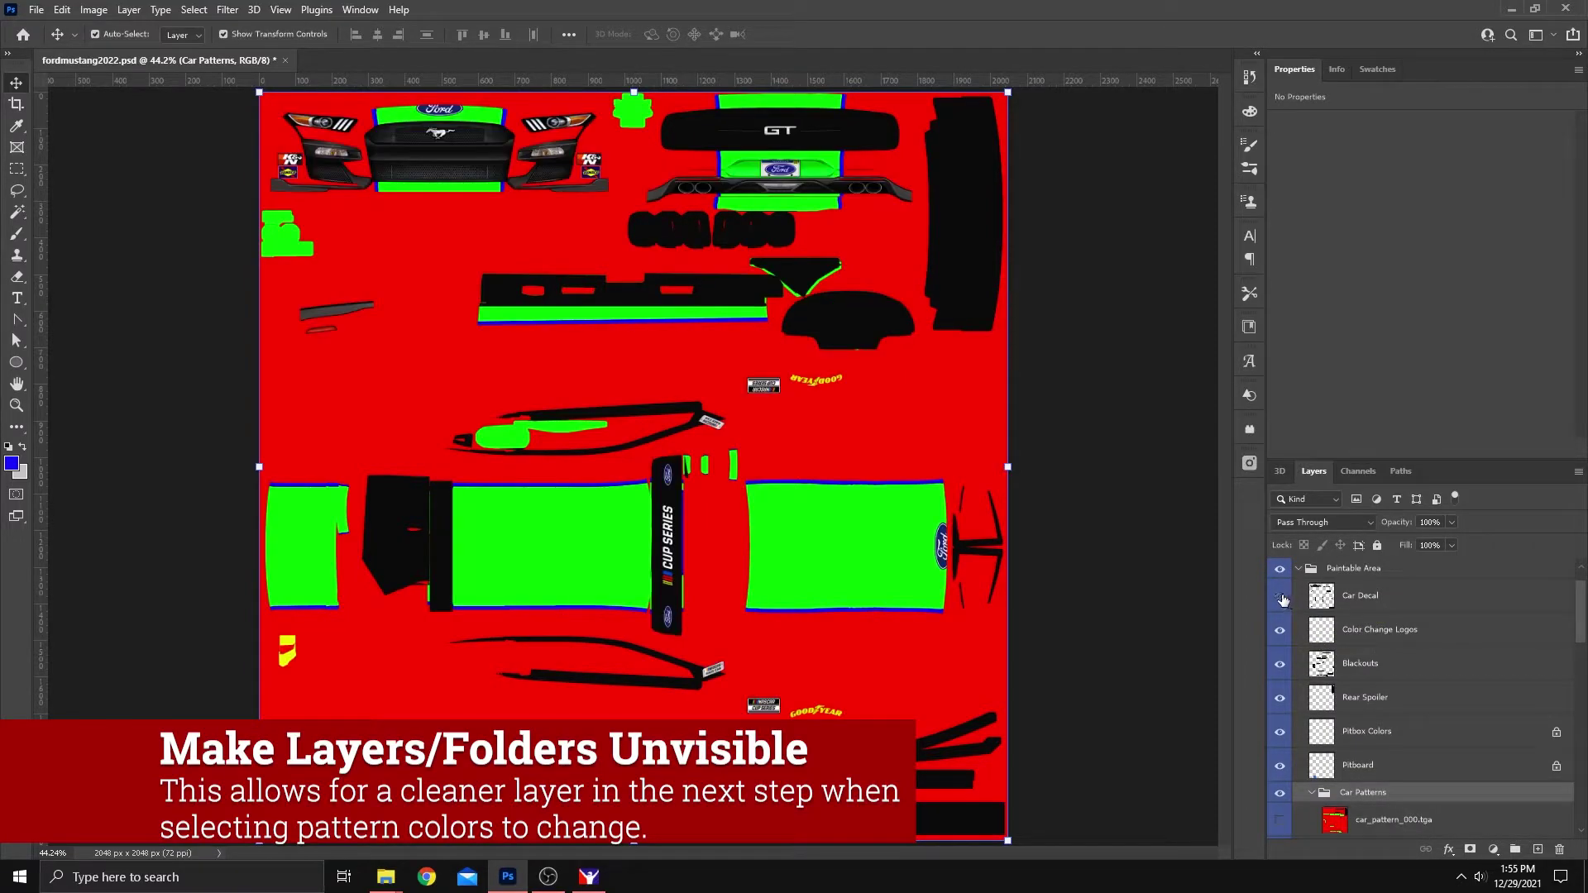
click(1280, 597)
click(1281, 632)
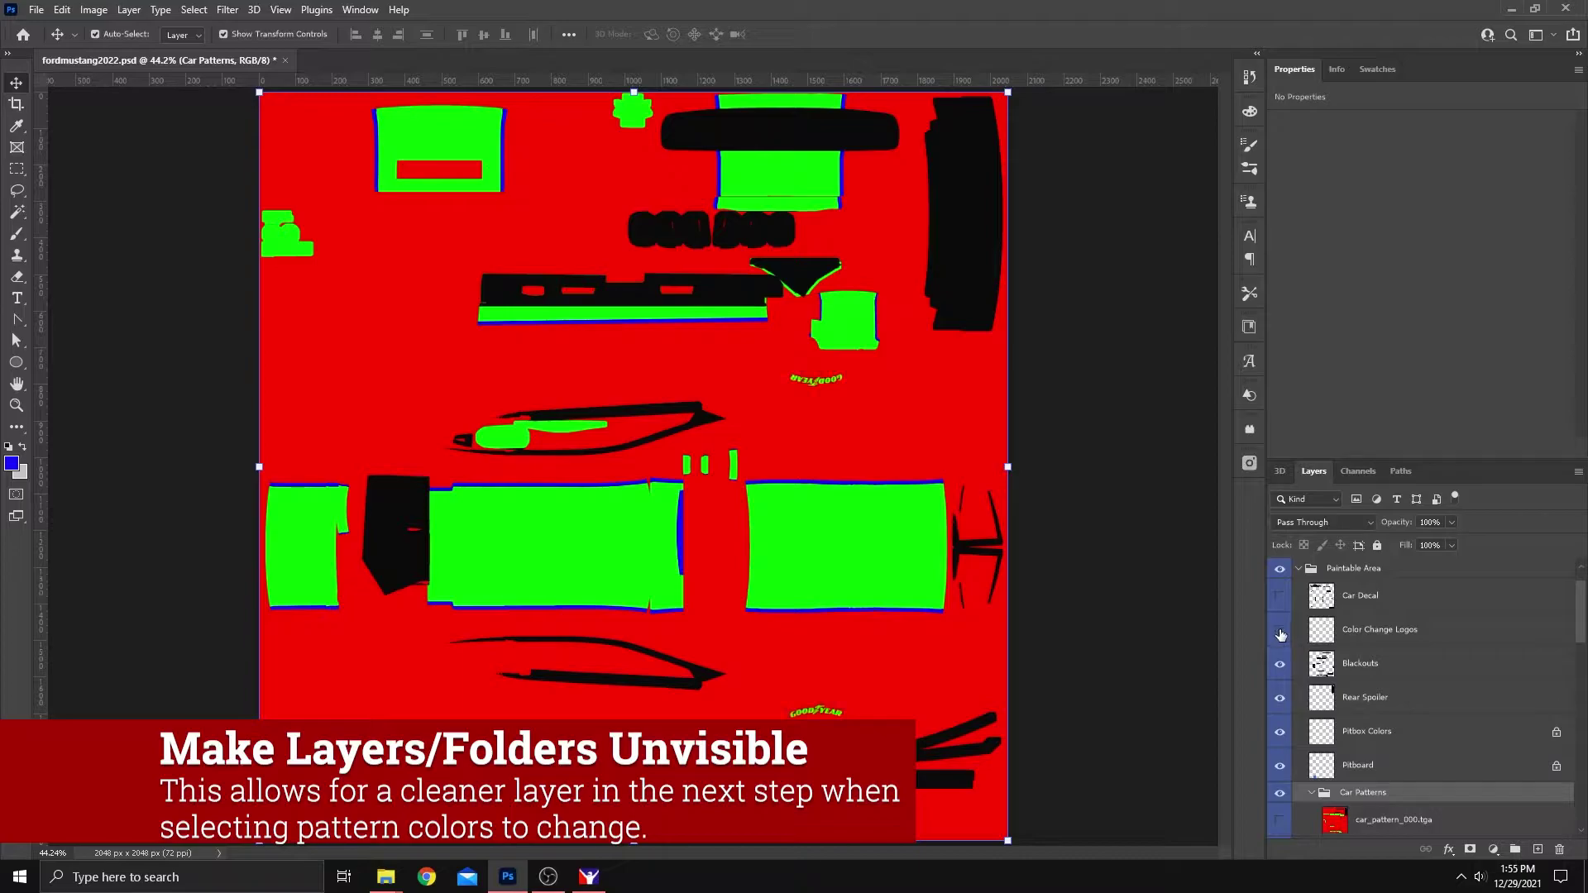
click(1280, 665)
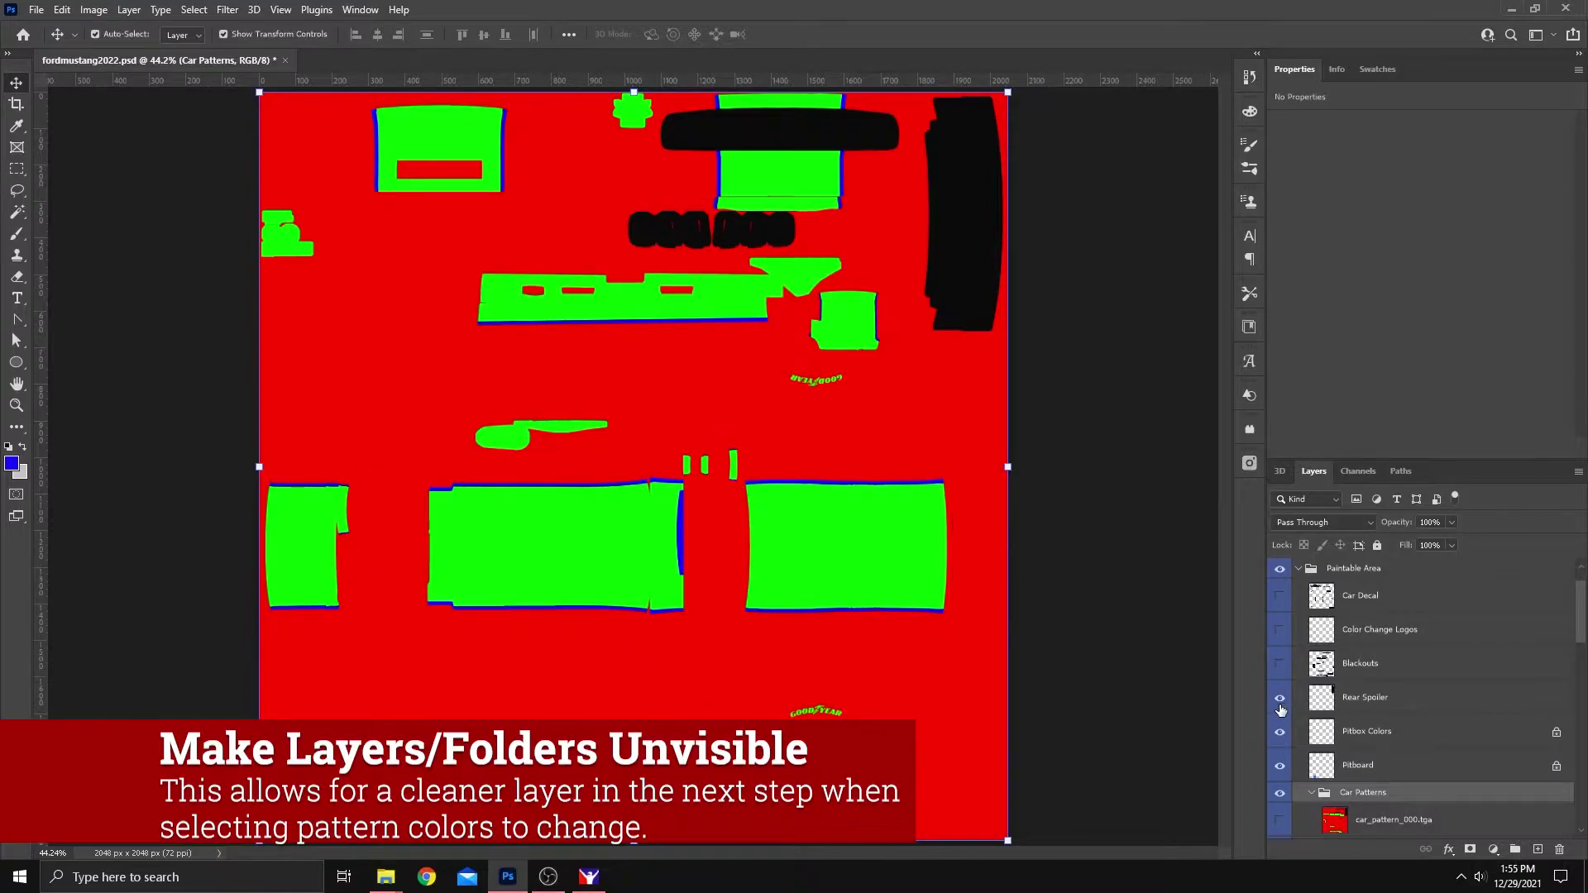
click(1282, 764)
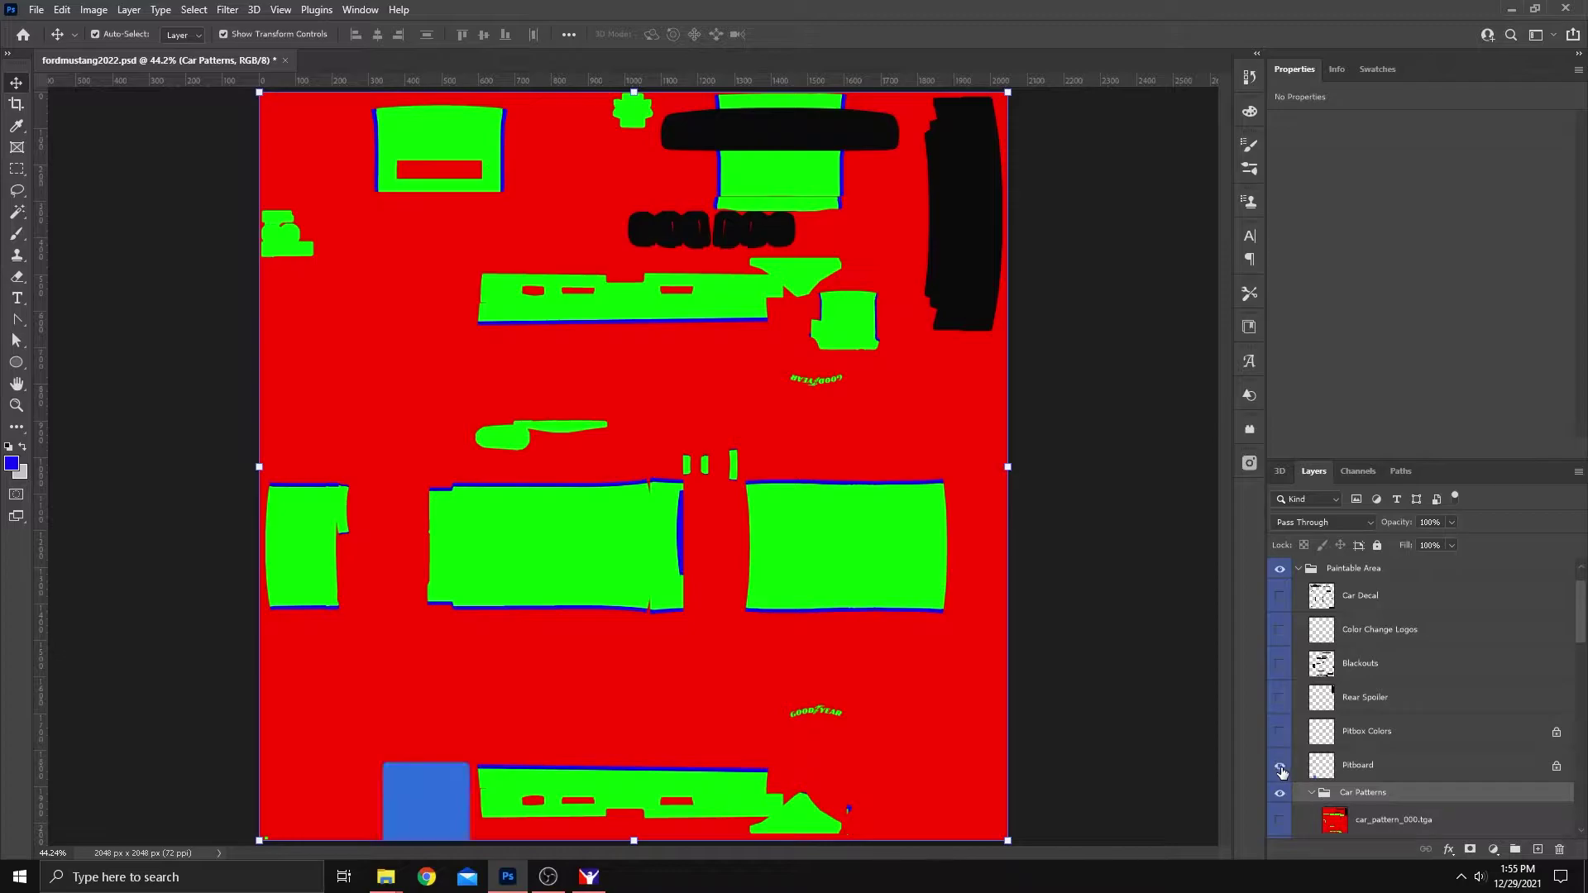
scroll(1331, 720, down, 2)
scroll(1336, 710, down, 4)
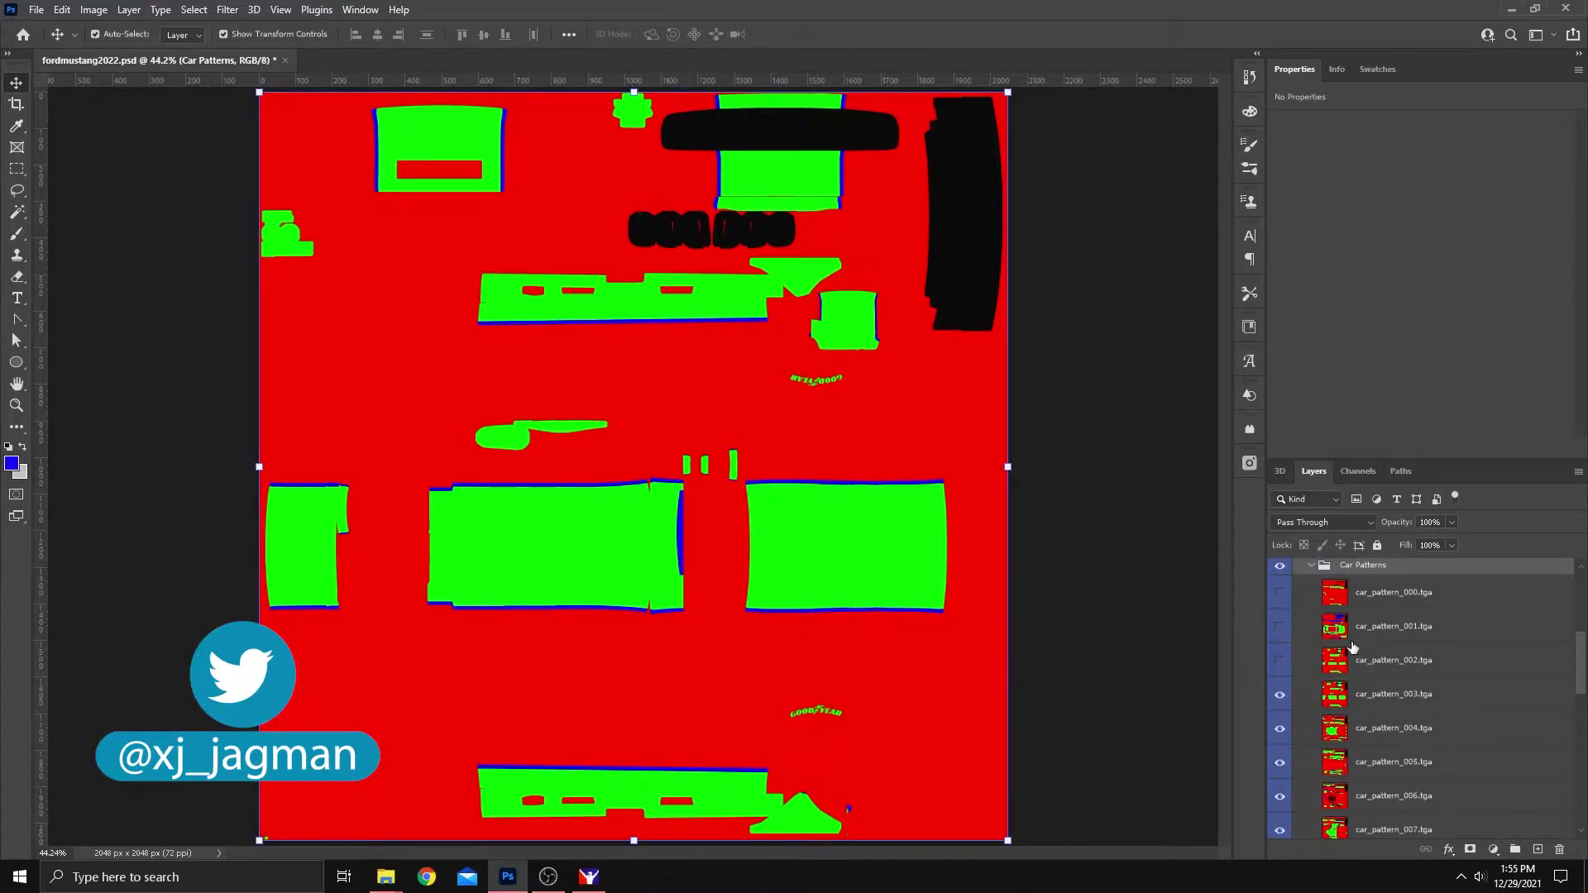
On car_pattern_003.tga, make a Color Range selection of the pattern's green areas
click(1333, 697)
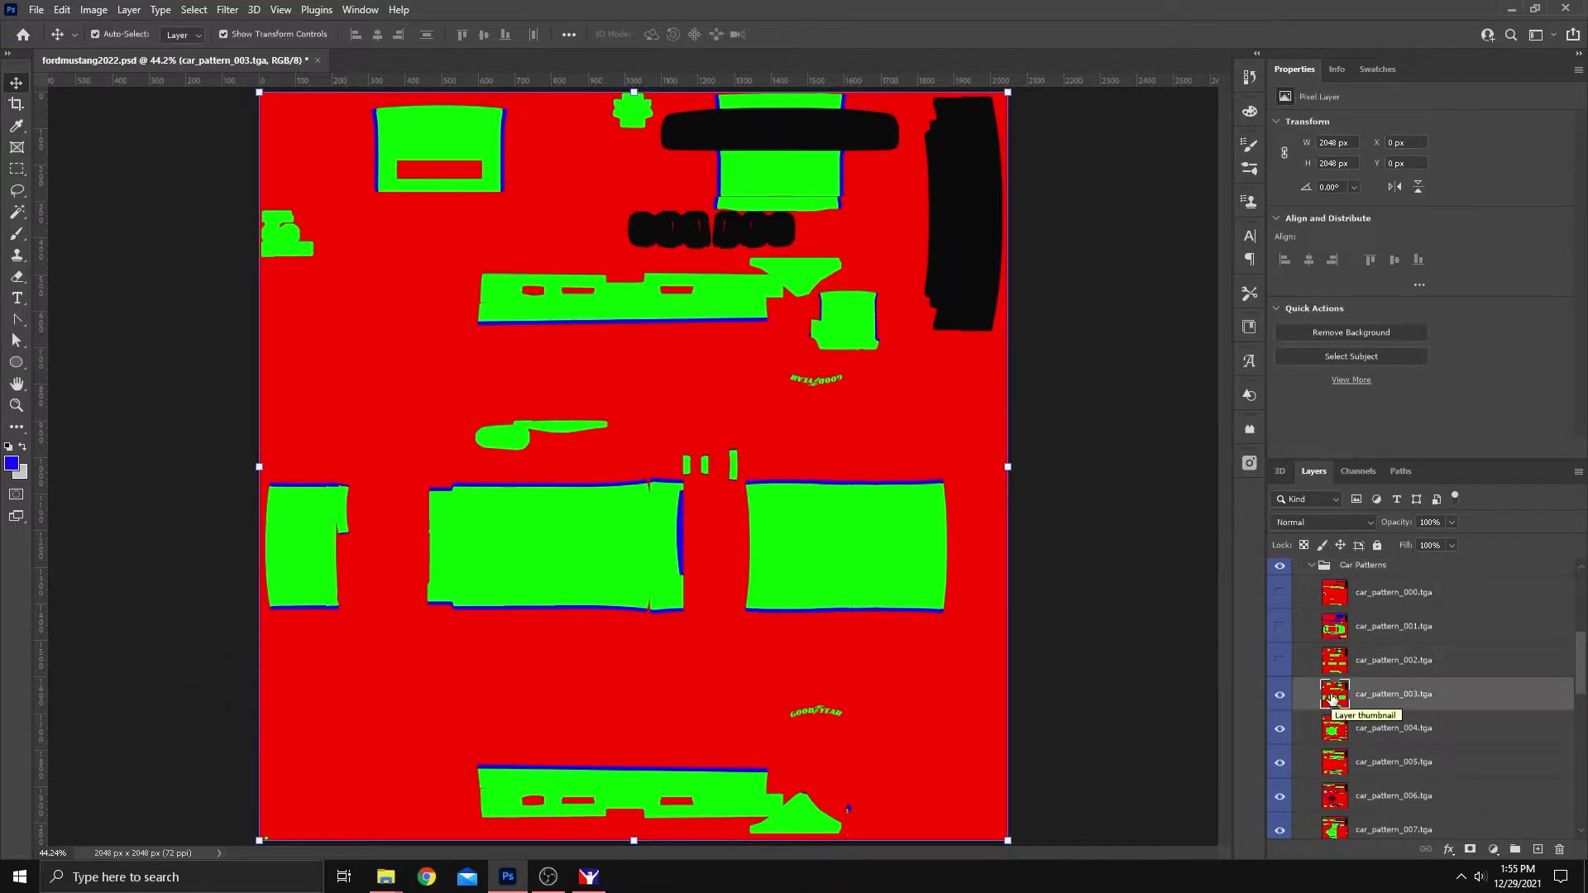
click(201, 11)
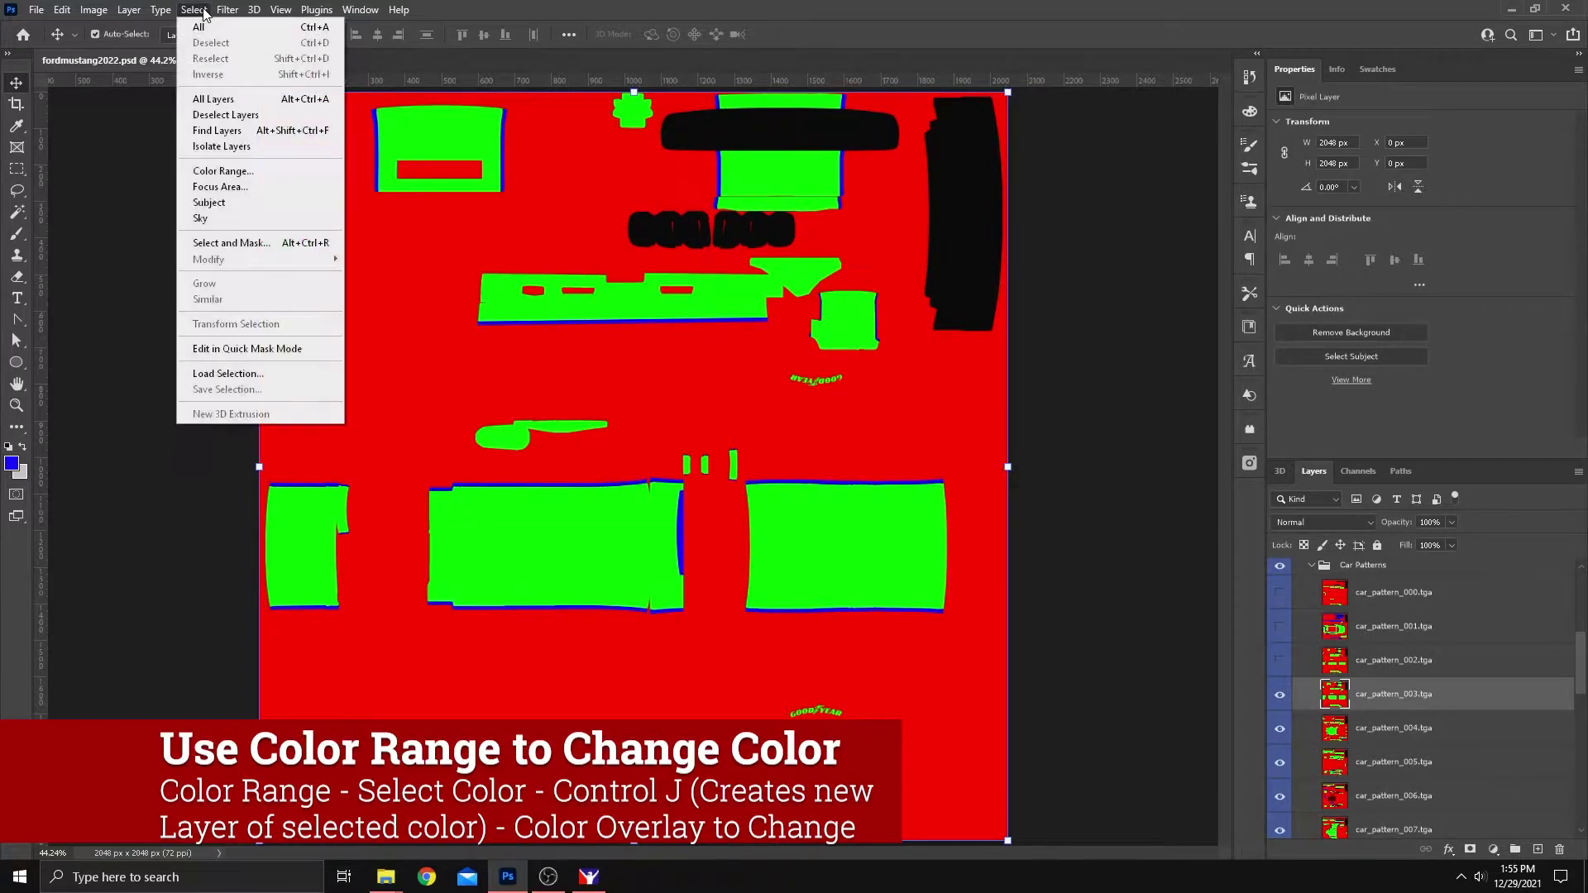
click(266, 164)
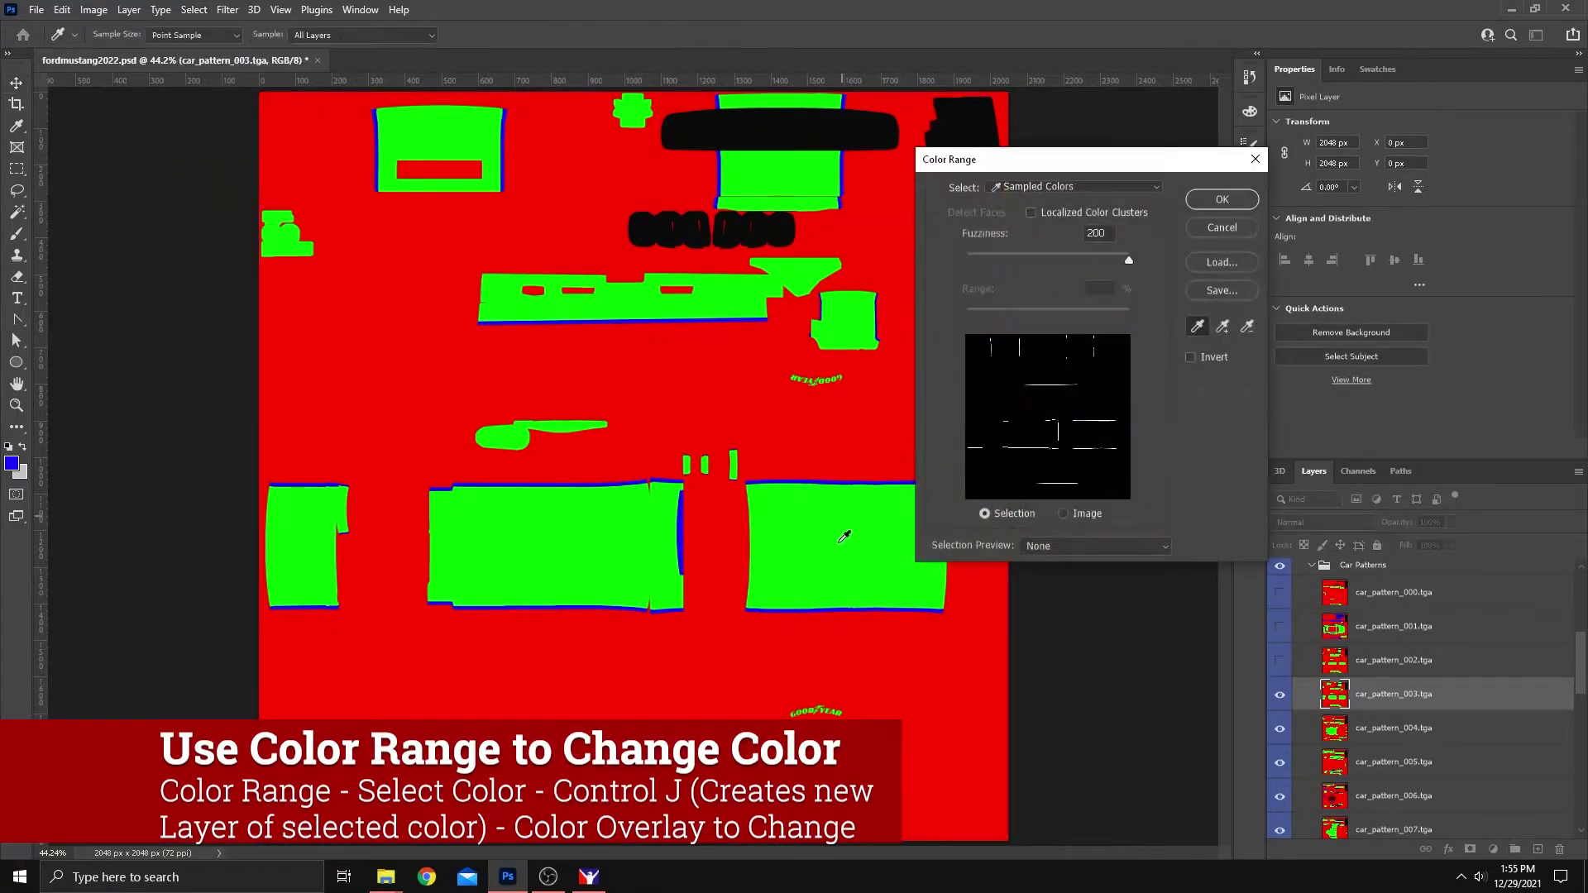
click(831, 519)
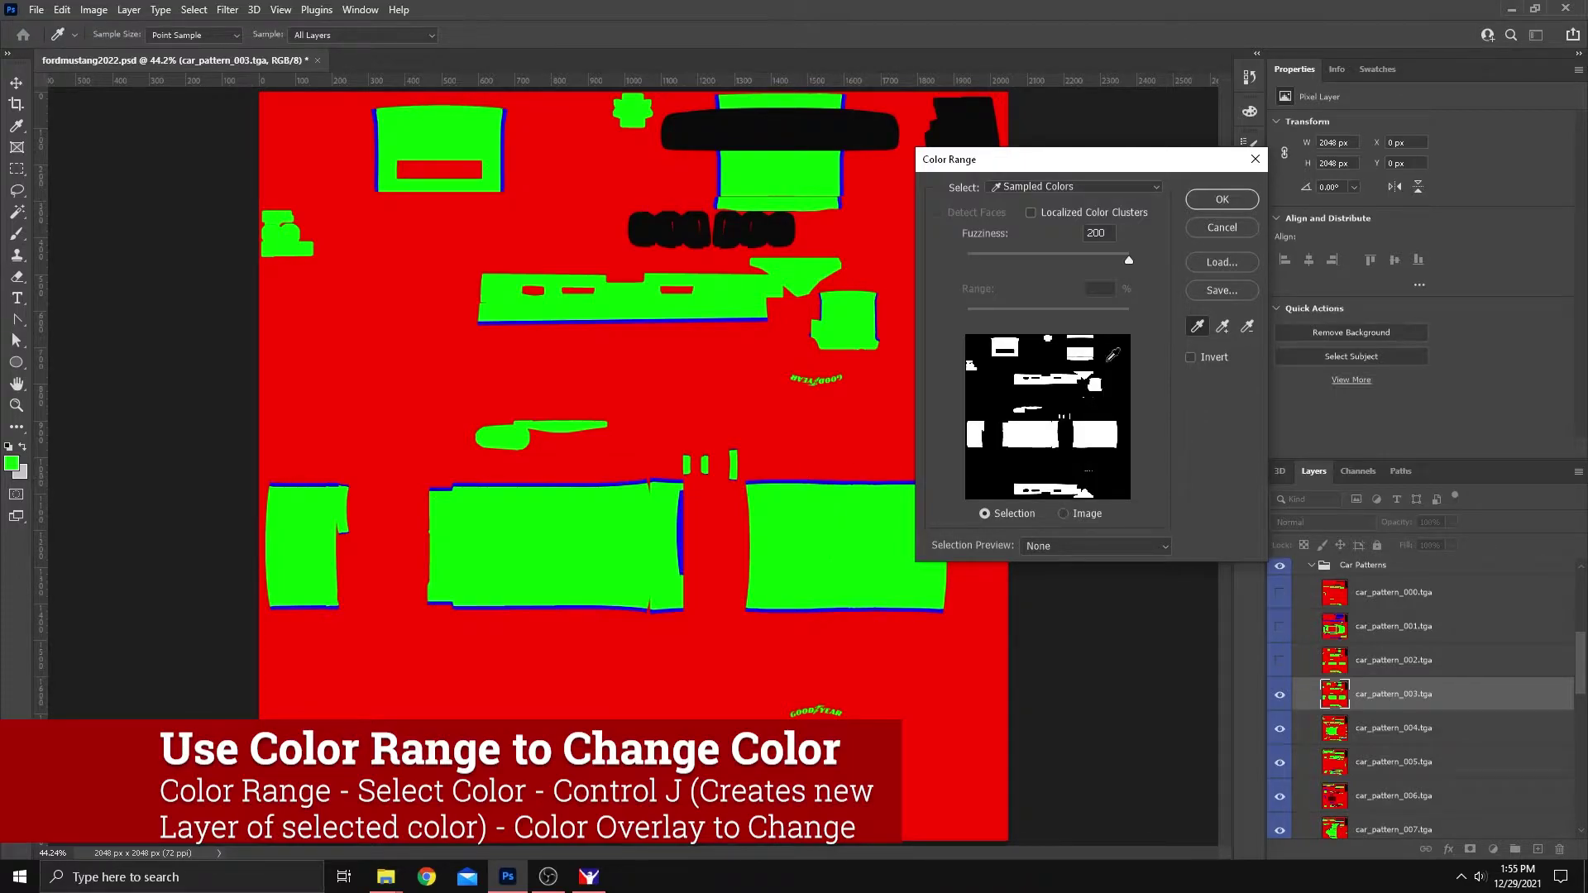
click(779, 435)
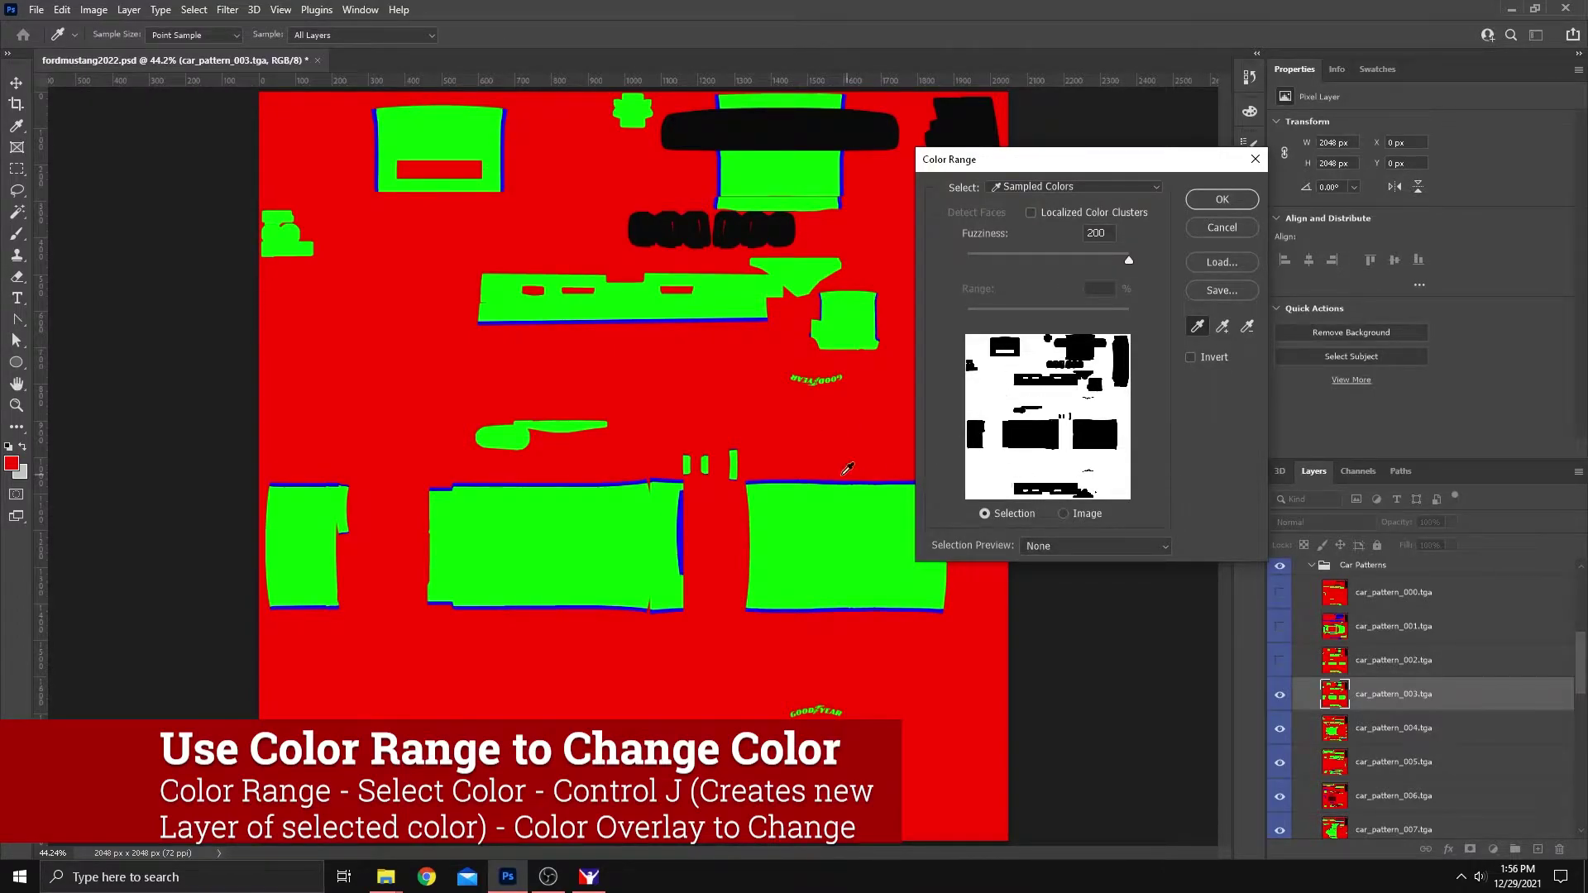
click(821, 481)
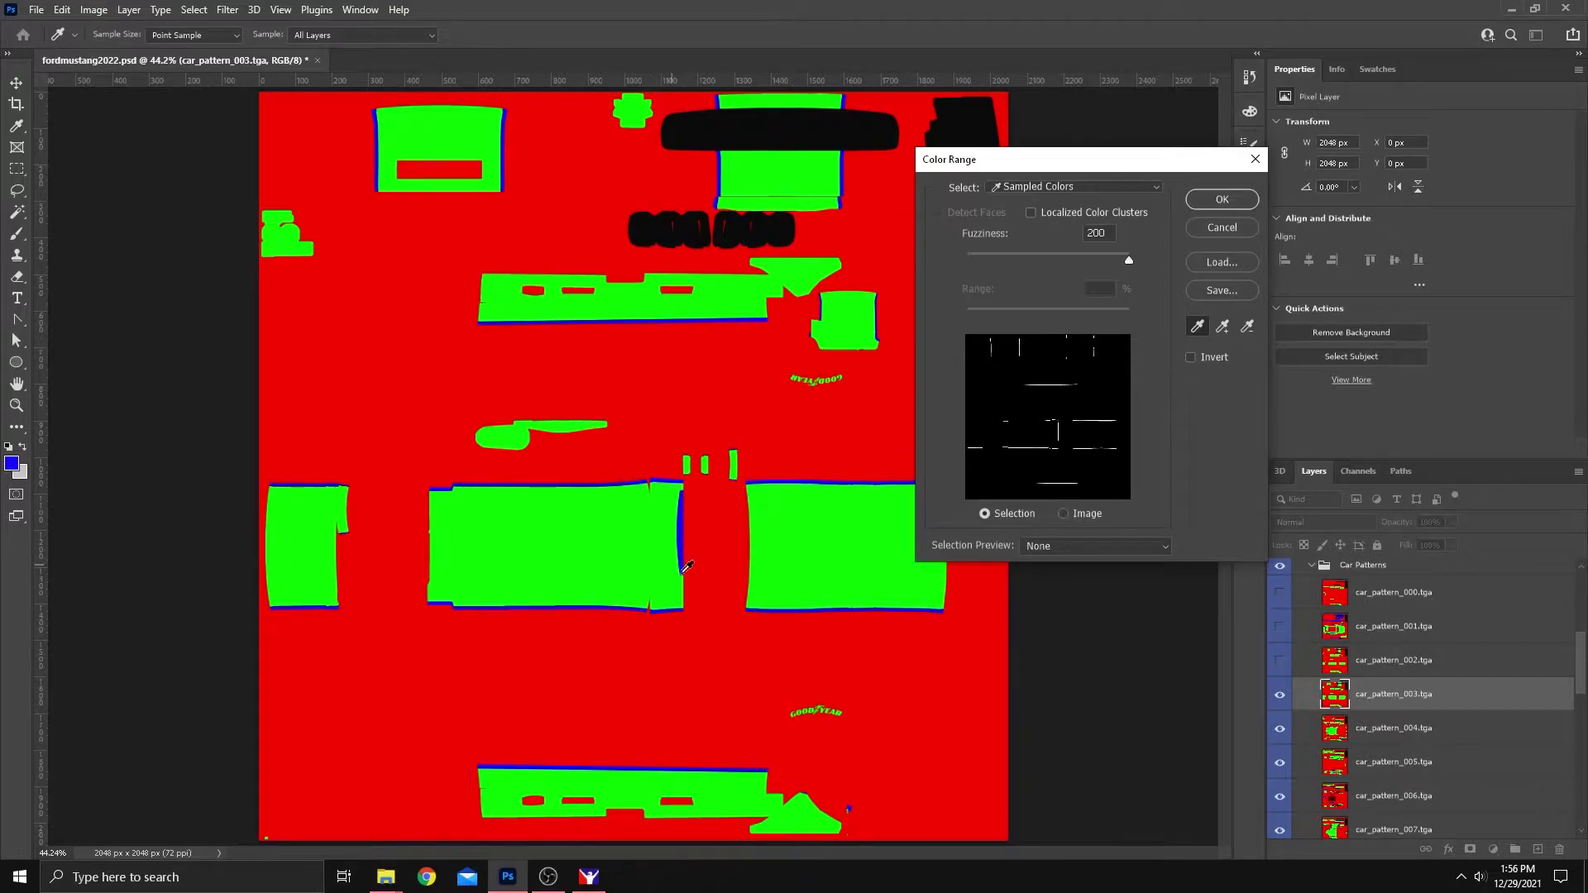
click(819, 531)
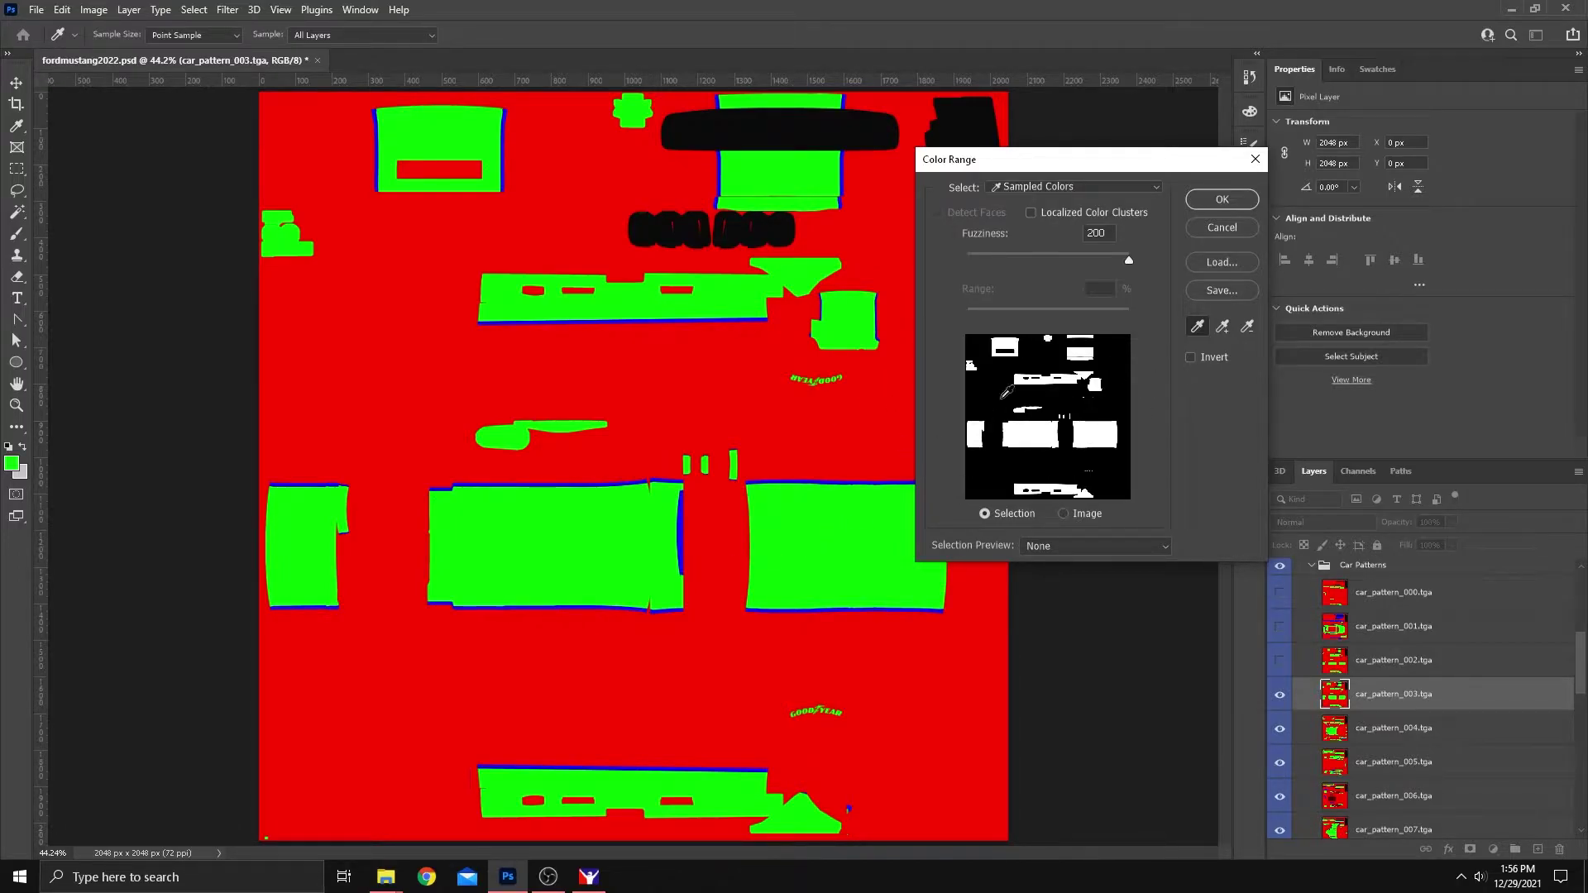
click(1222, 200)
Copy the green selection to a new Layer 1 with Ctrl+J and check it
key(v)
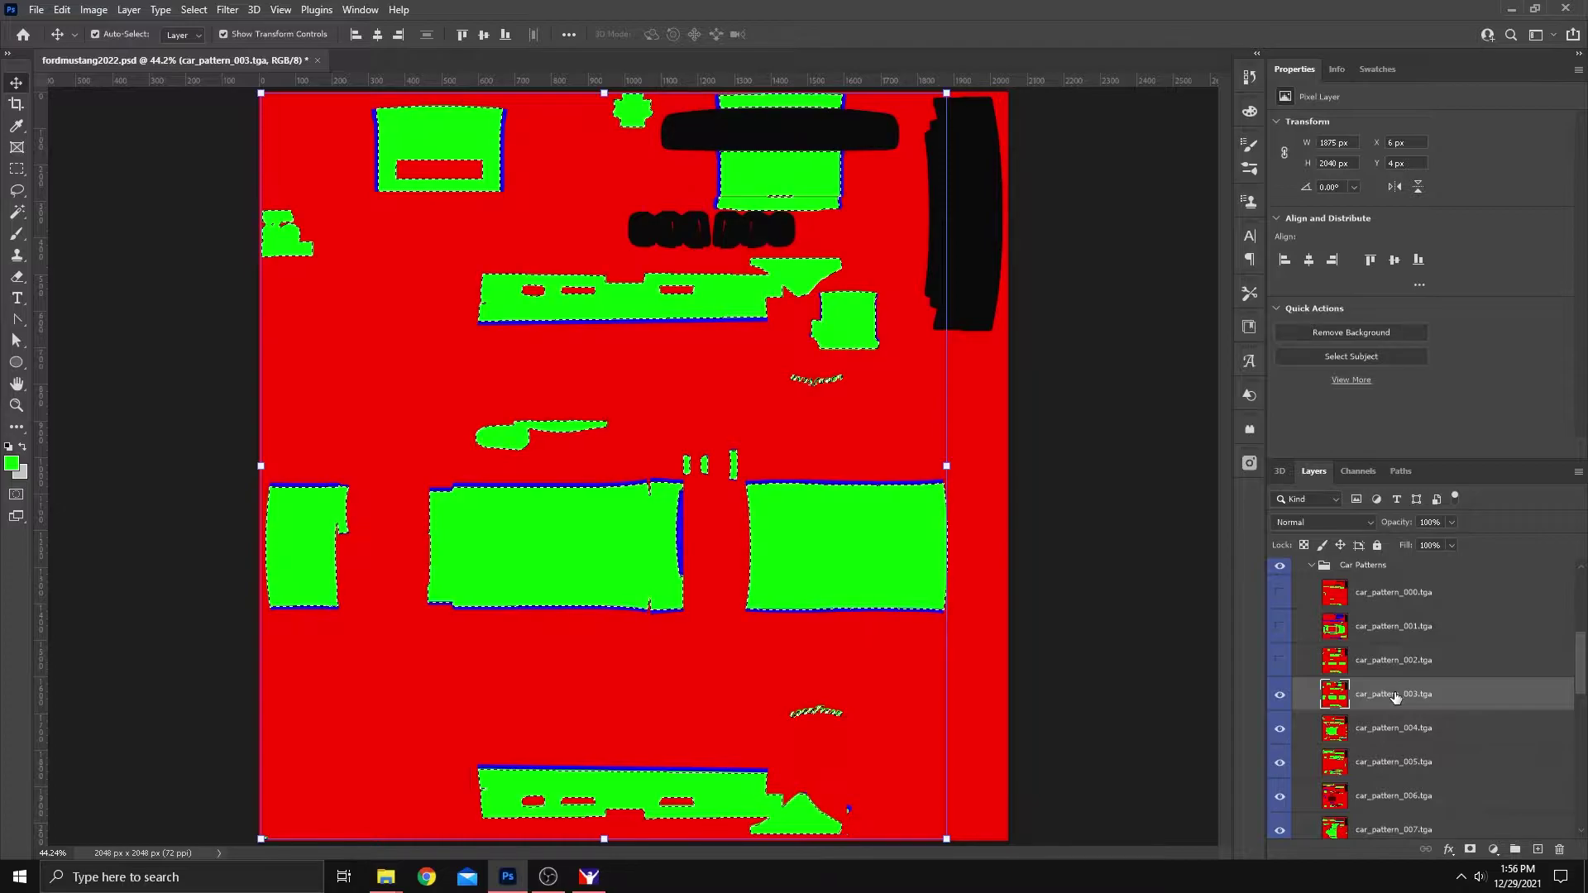
key(ctrl+j)
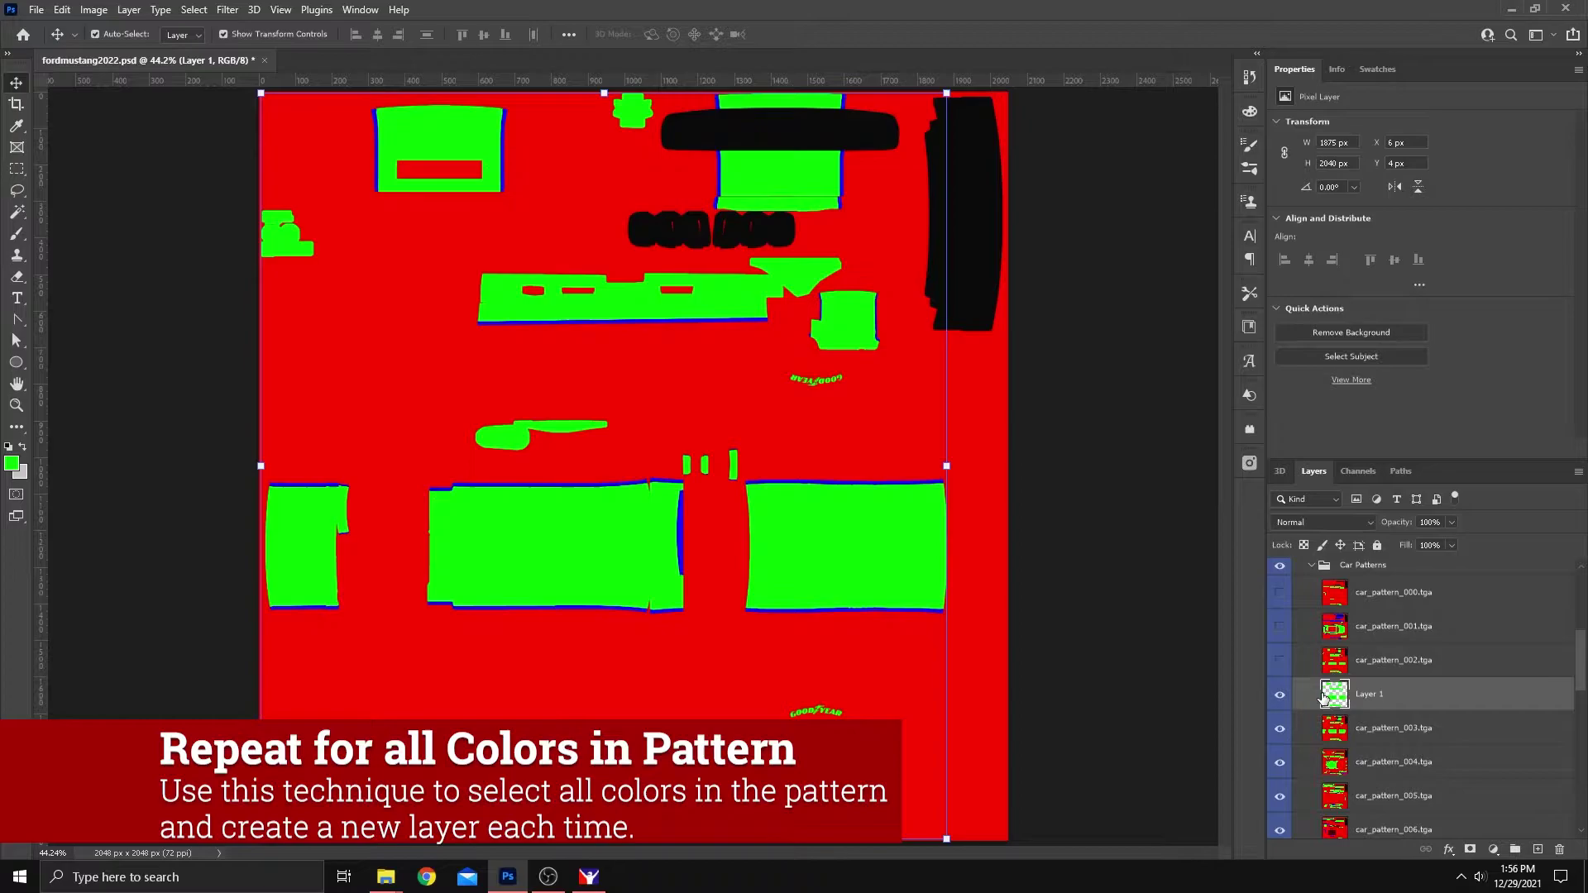
click(1280, 695)
click(1280, 695)
Select the red areas of car_pattern_003.tga via Color Range and copy them to Layer 2
click(1342, 735)
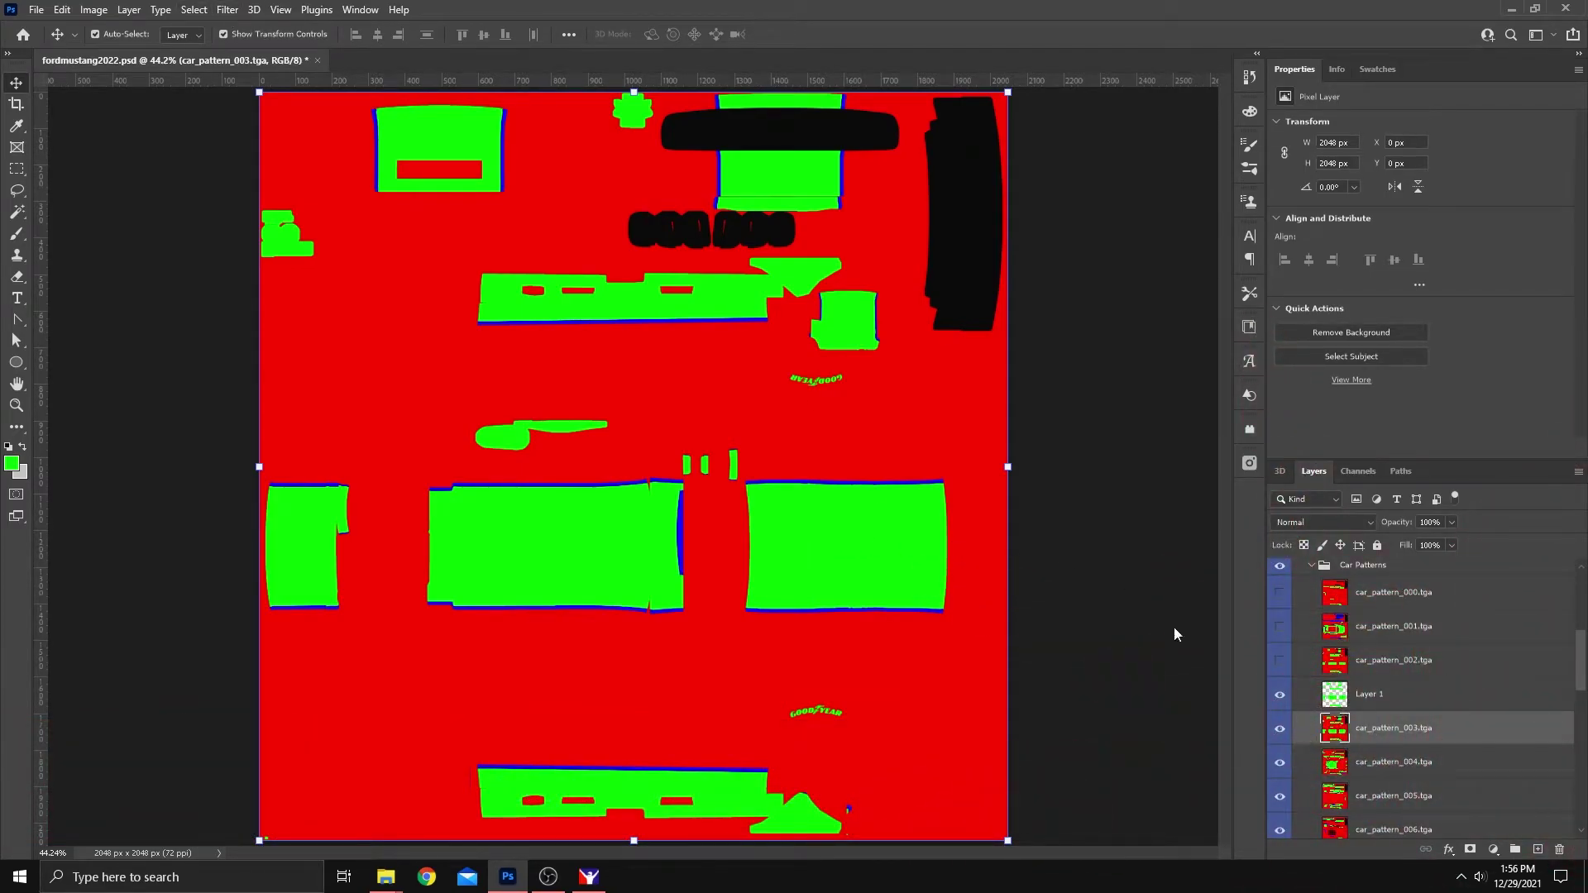
click(206, 10)
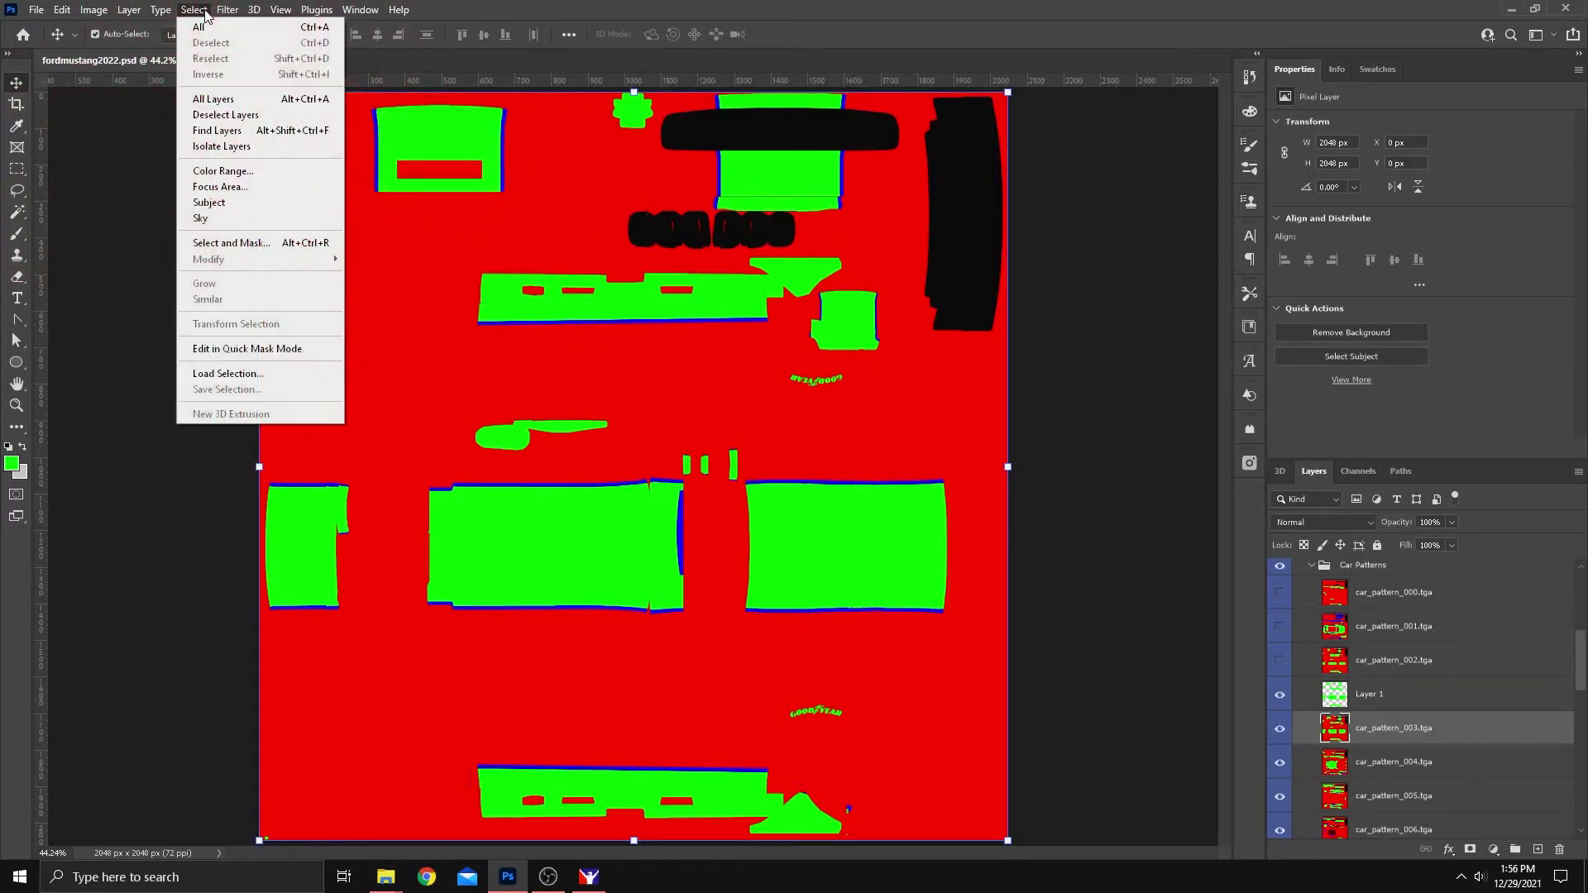
click(224, 171)
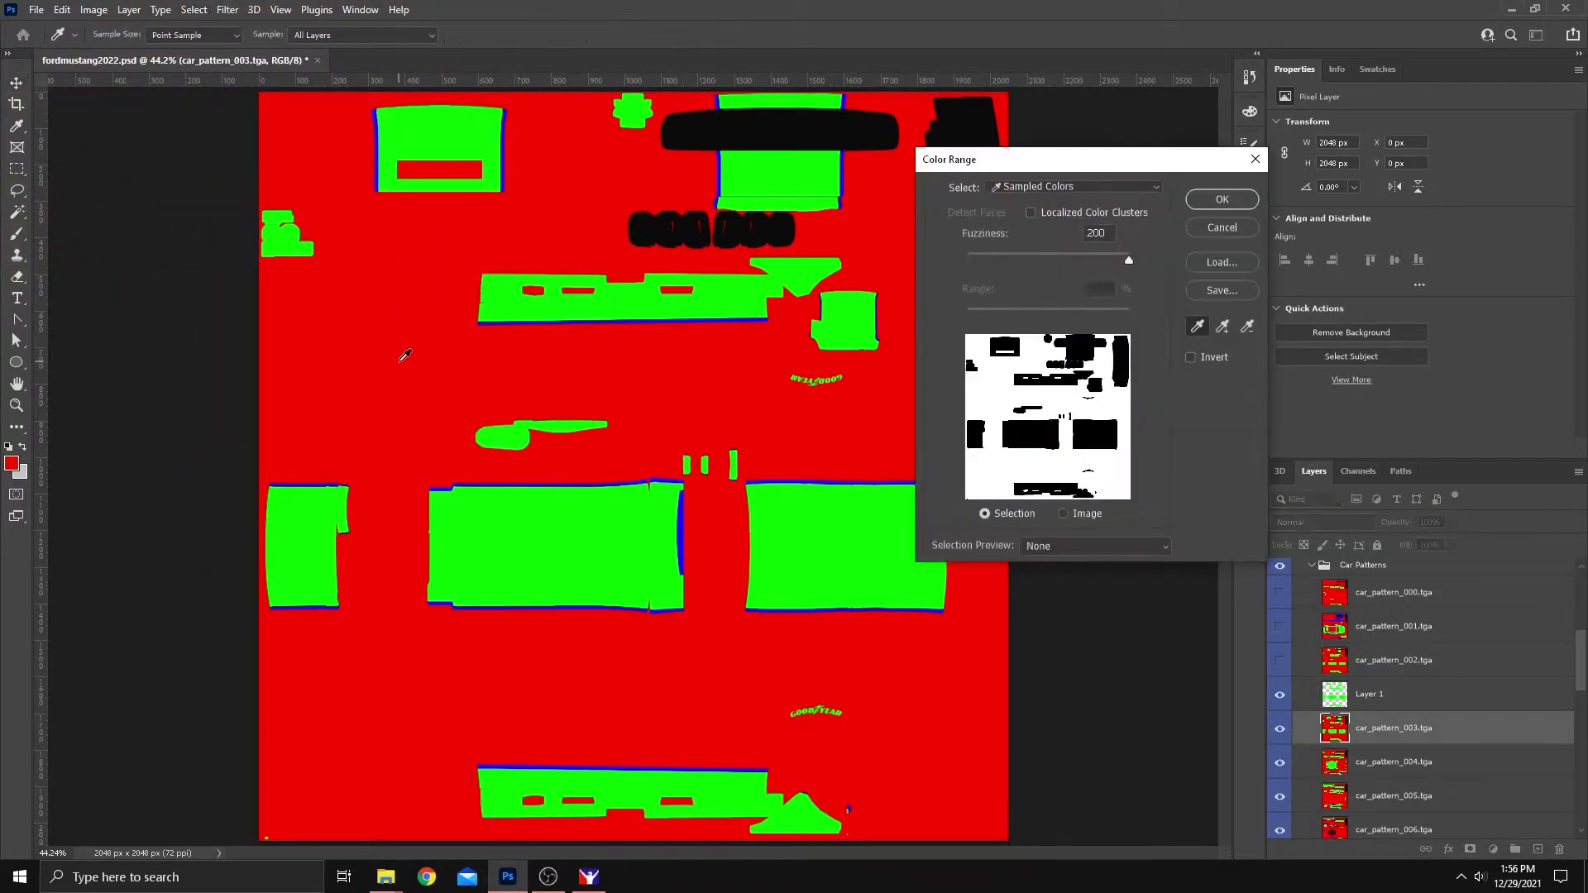
click(1222, 199)
key(v)
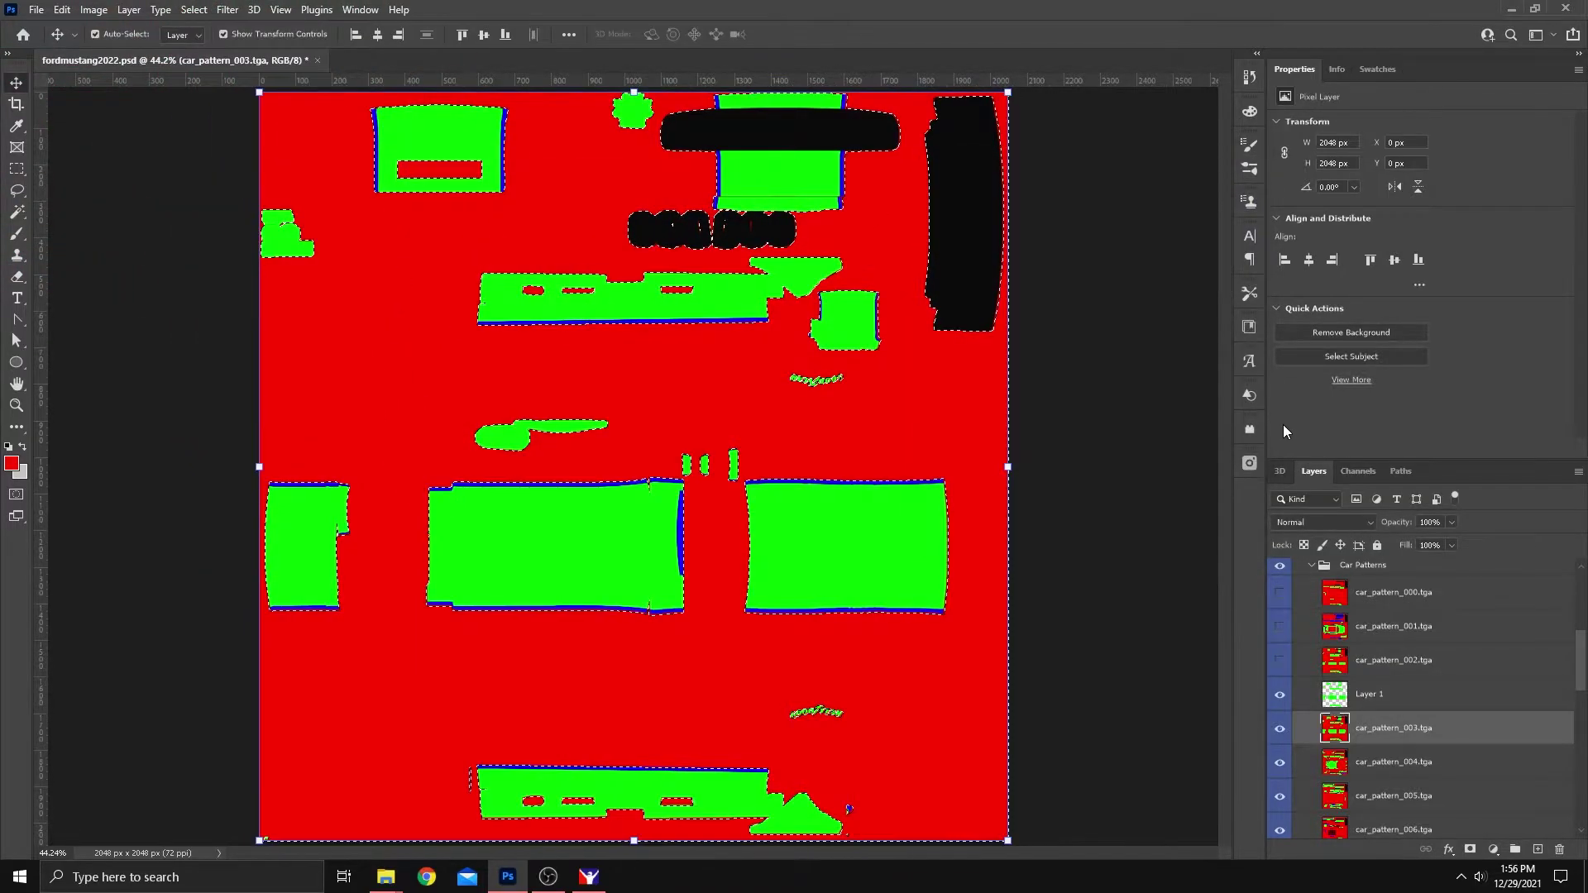
key(ctrl+j)
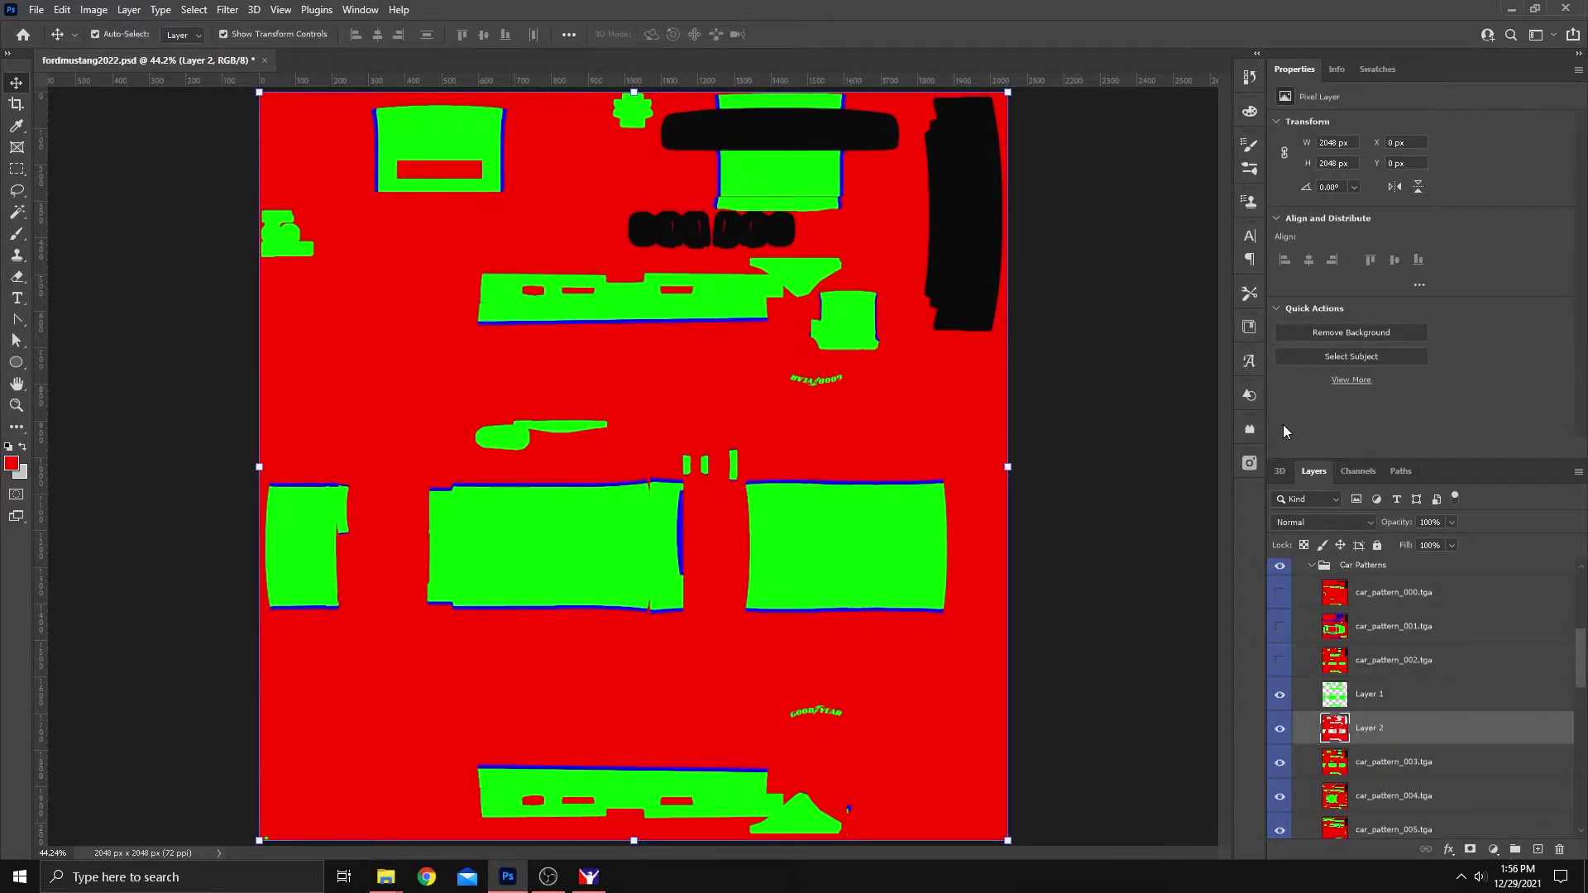
Select the blue edges of car_pattern_003.tga via Color Range and copy them to Layer 3
click(1337, 762)
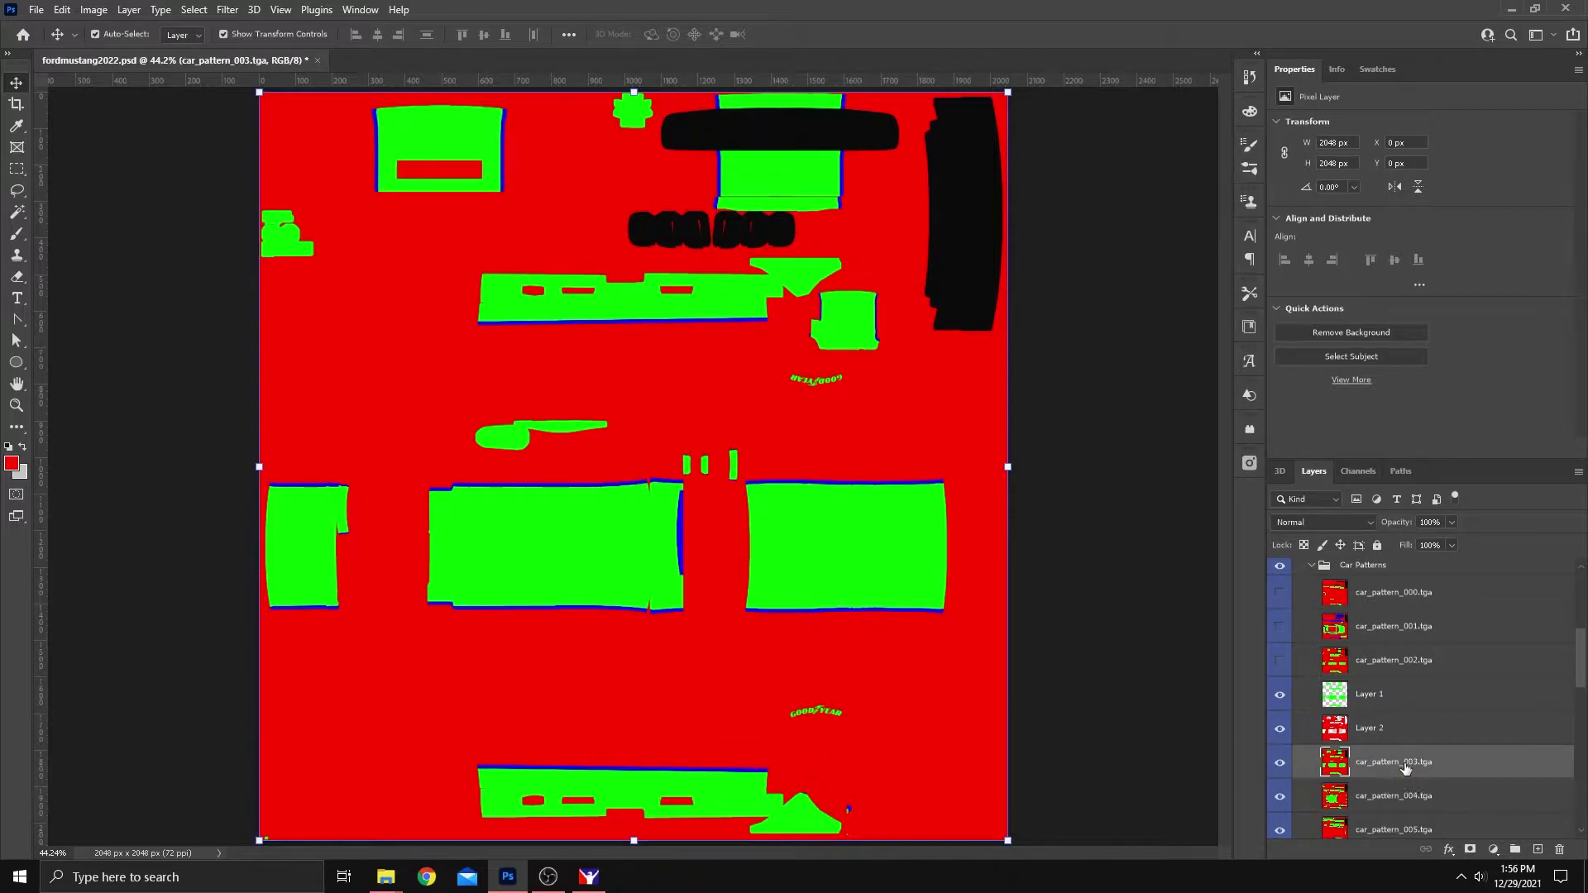
click(193, 10)
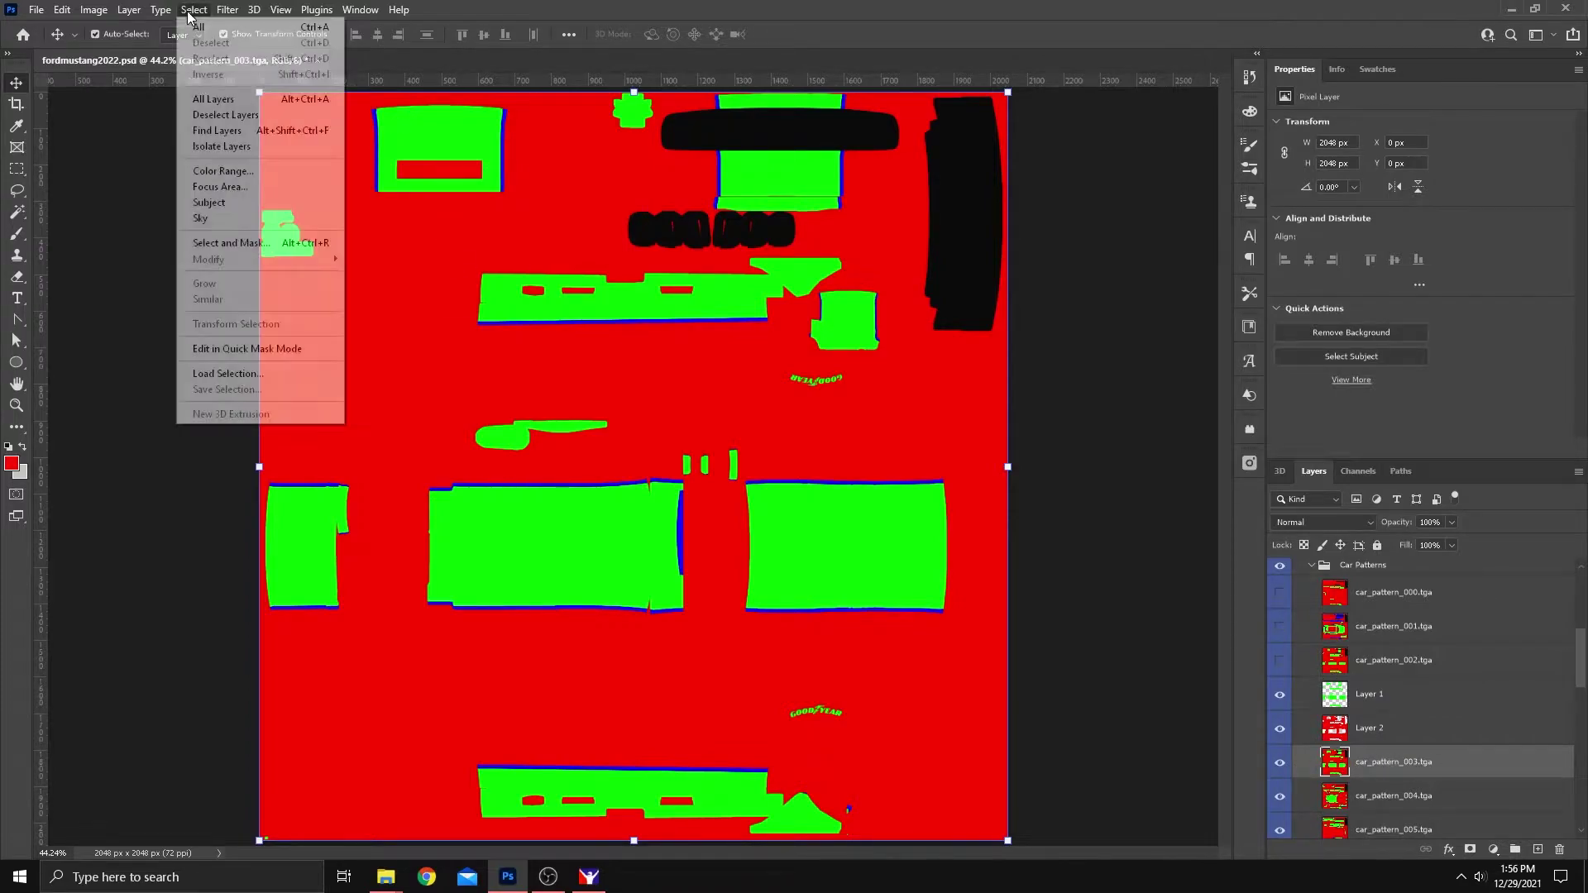
click(200, 172)
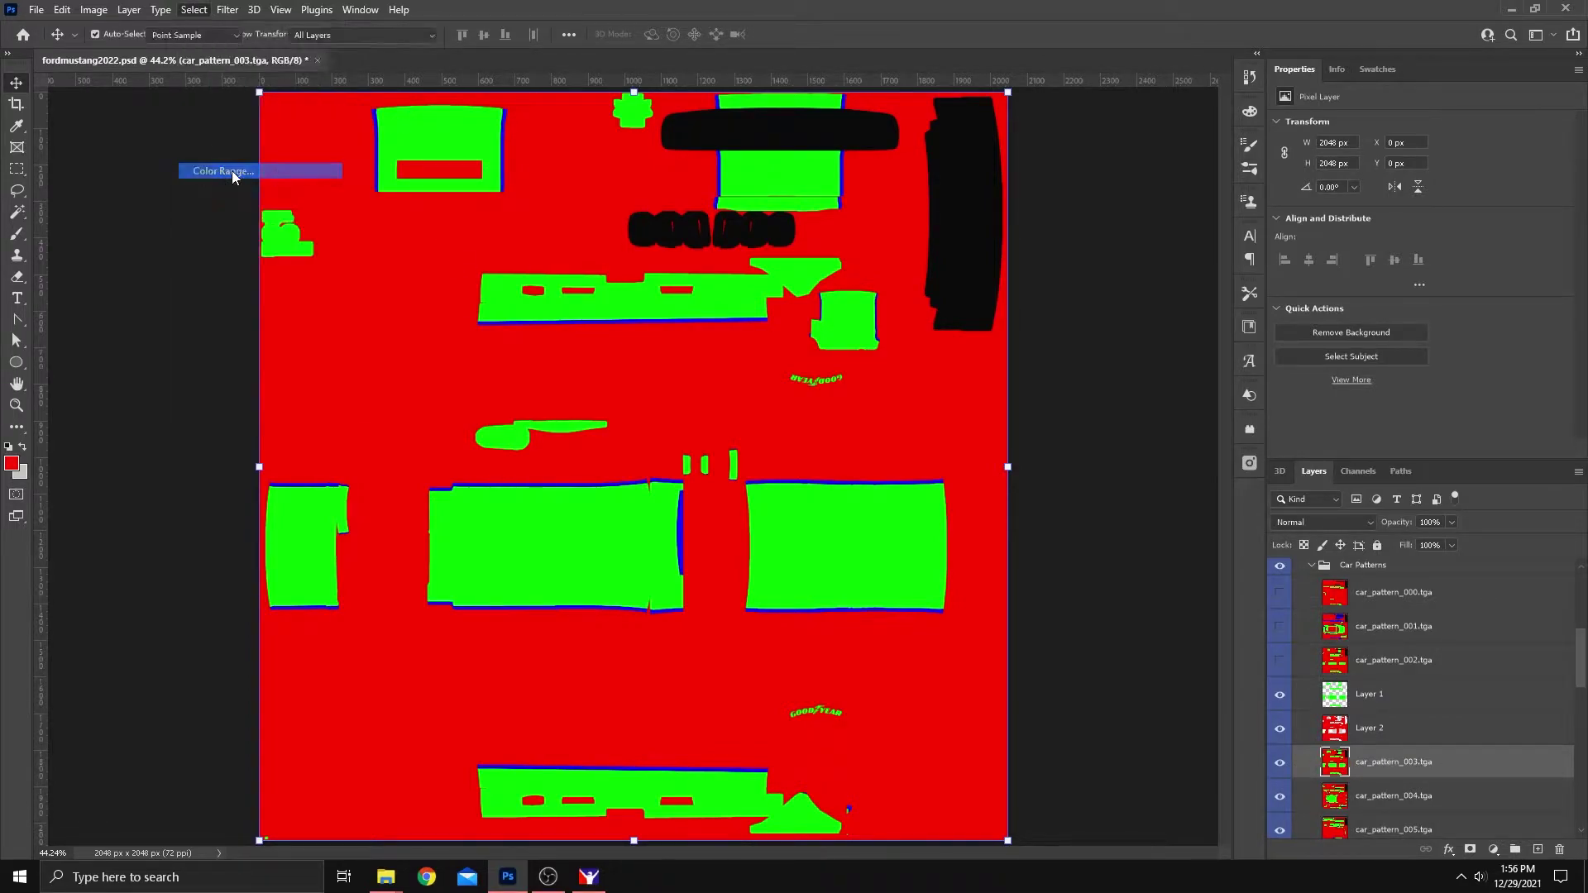
click(565, 314)
click(1222, 199)
key(v)
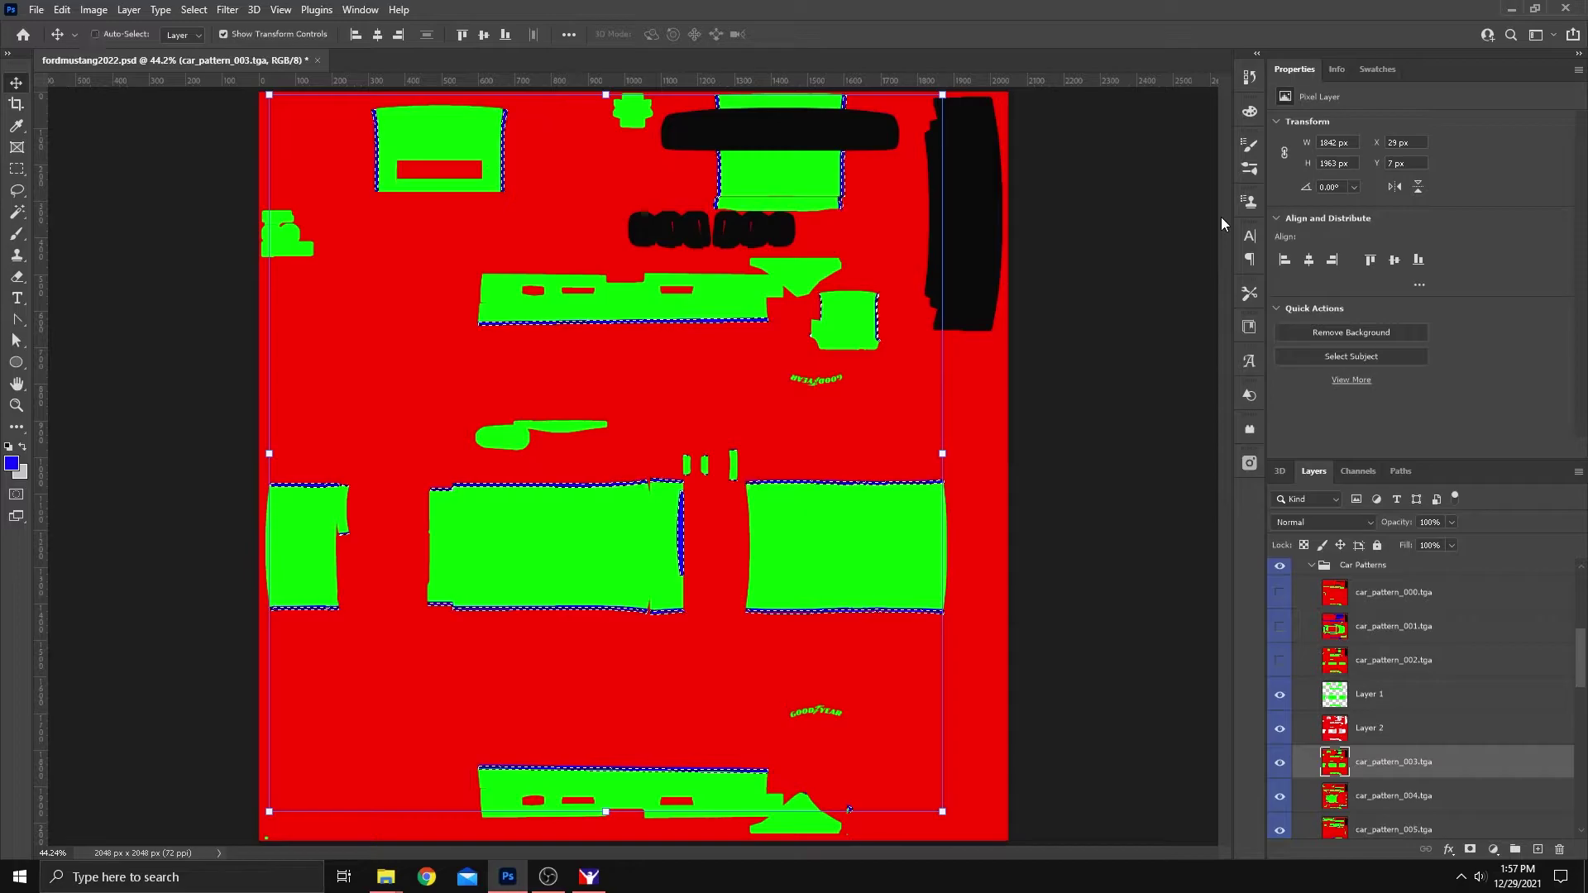
key(ctrl+j)
key(ctrl)
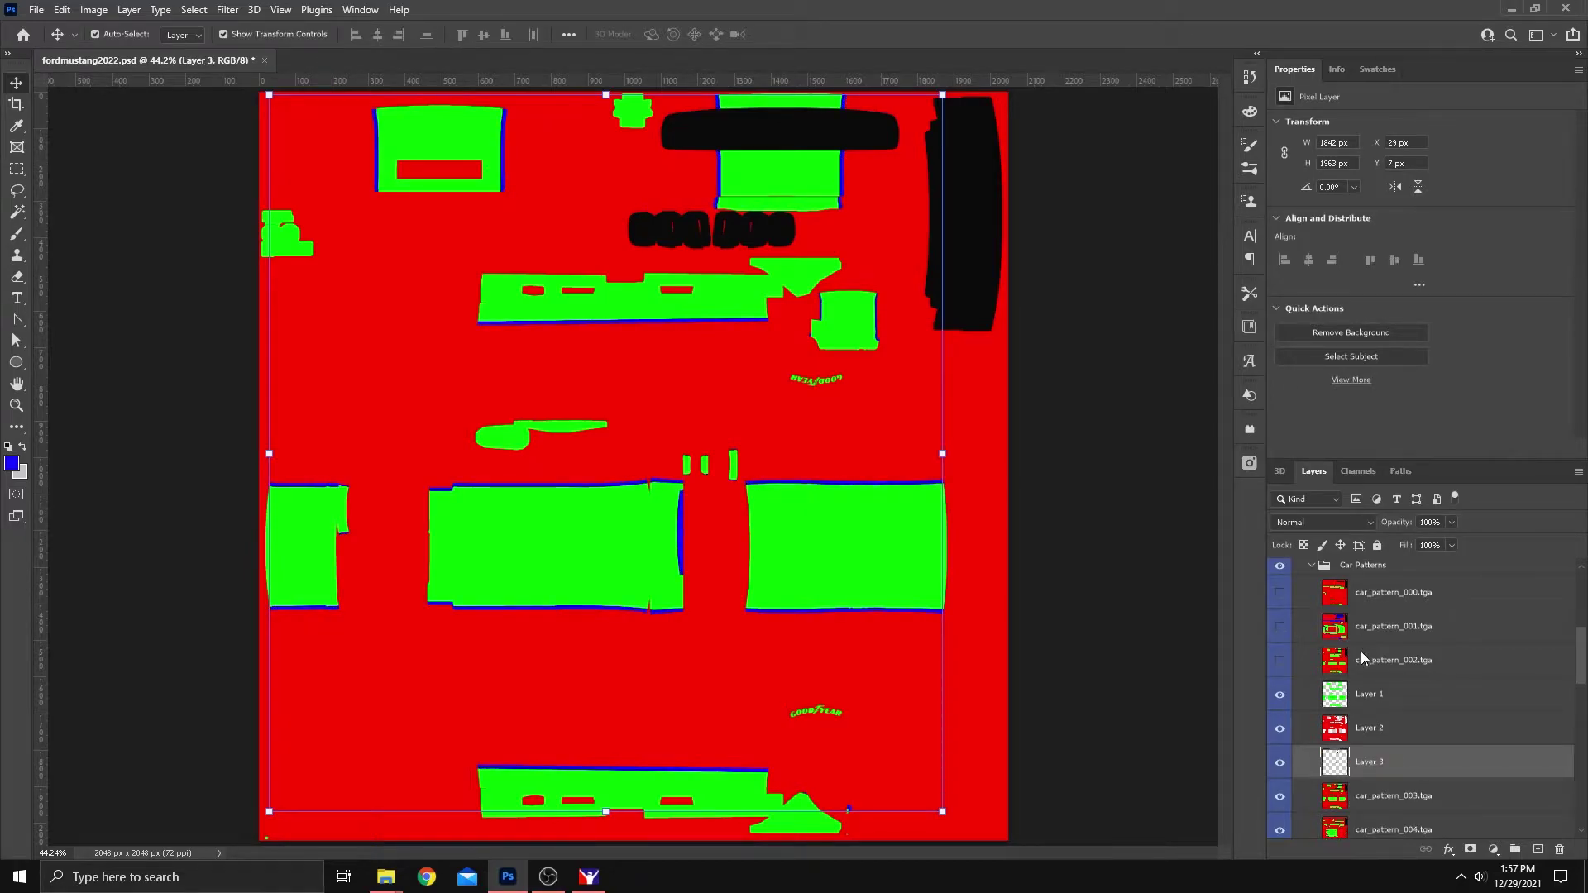
Step through the new Layers 1–3 to review them
click(1363, 738)
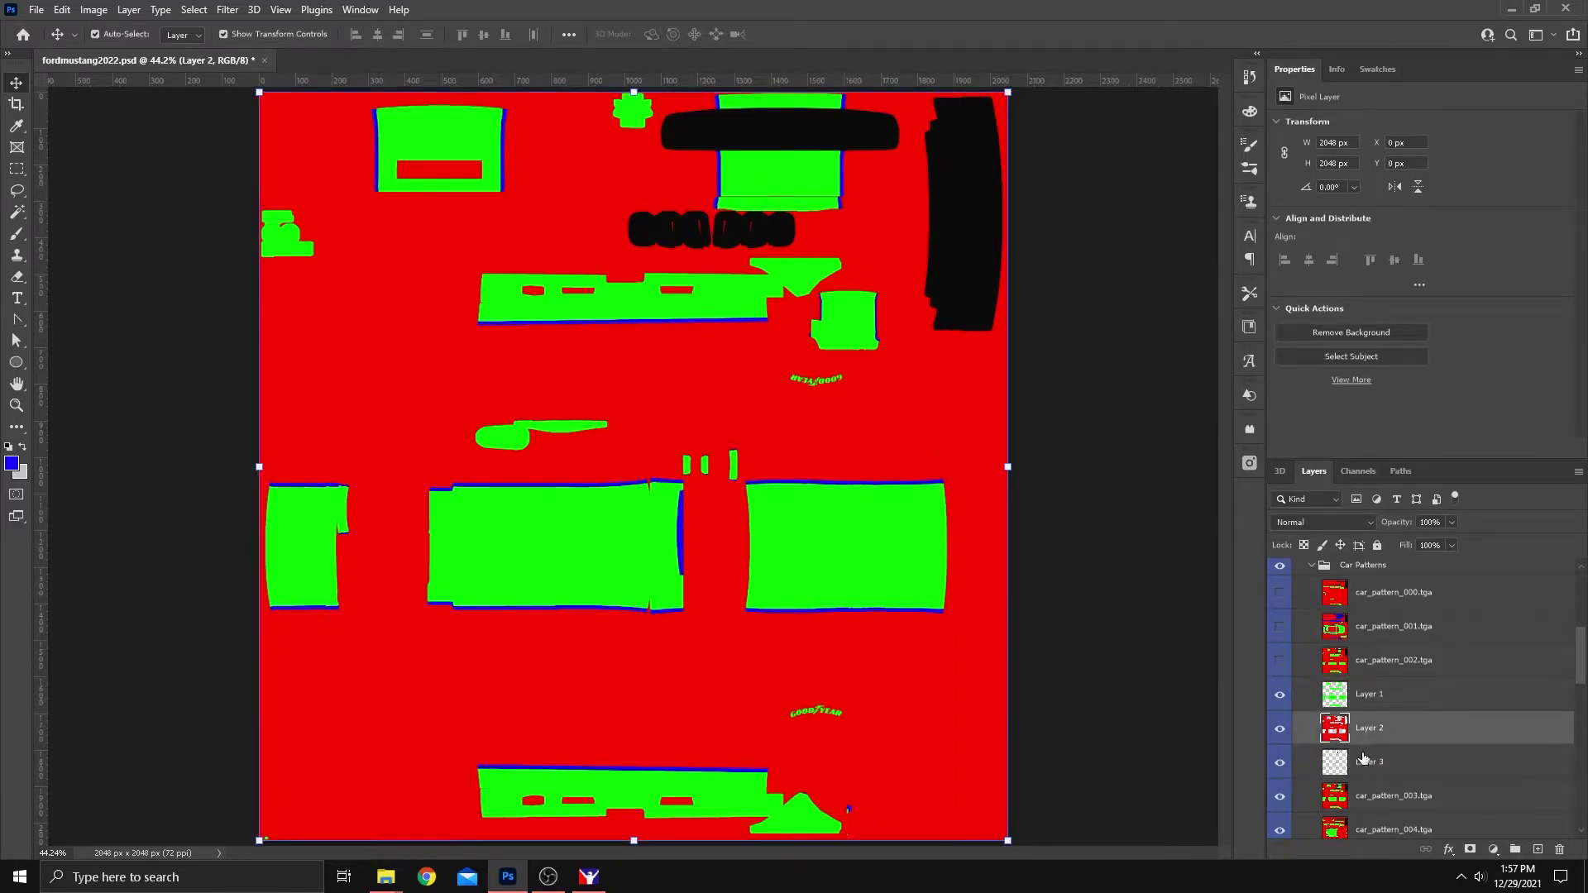
key(alt+[)
key(alt+bracketright)
key(alt+bracketright)
key(alt+bracketleft)
key(alt+bracketleft)
key(alt+bracketright)
key(alt+bracketright)
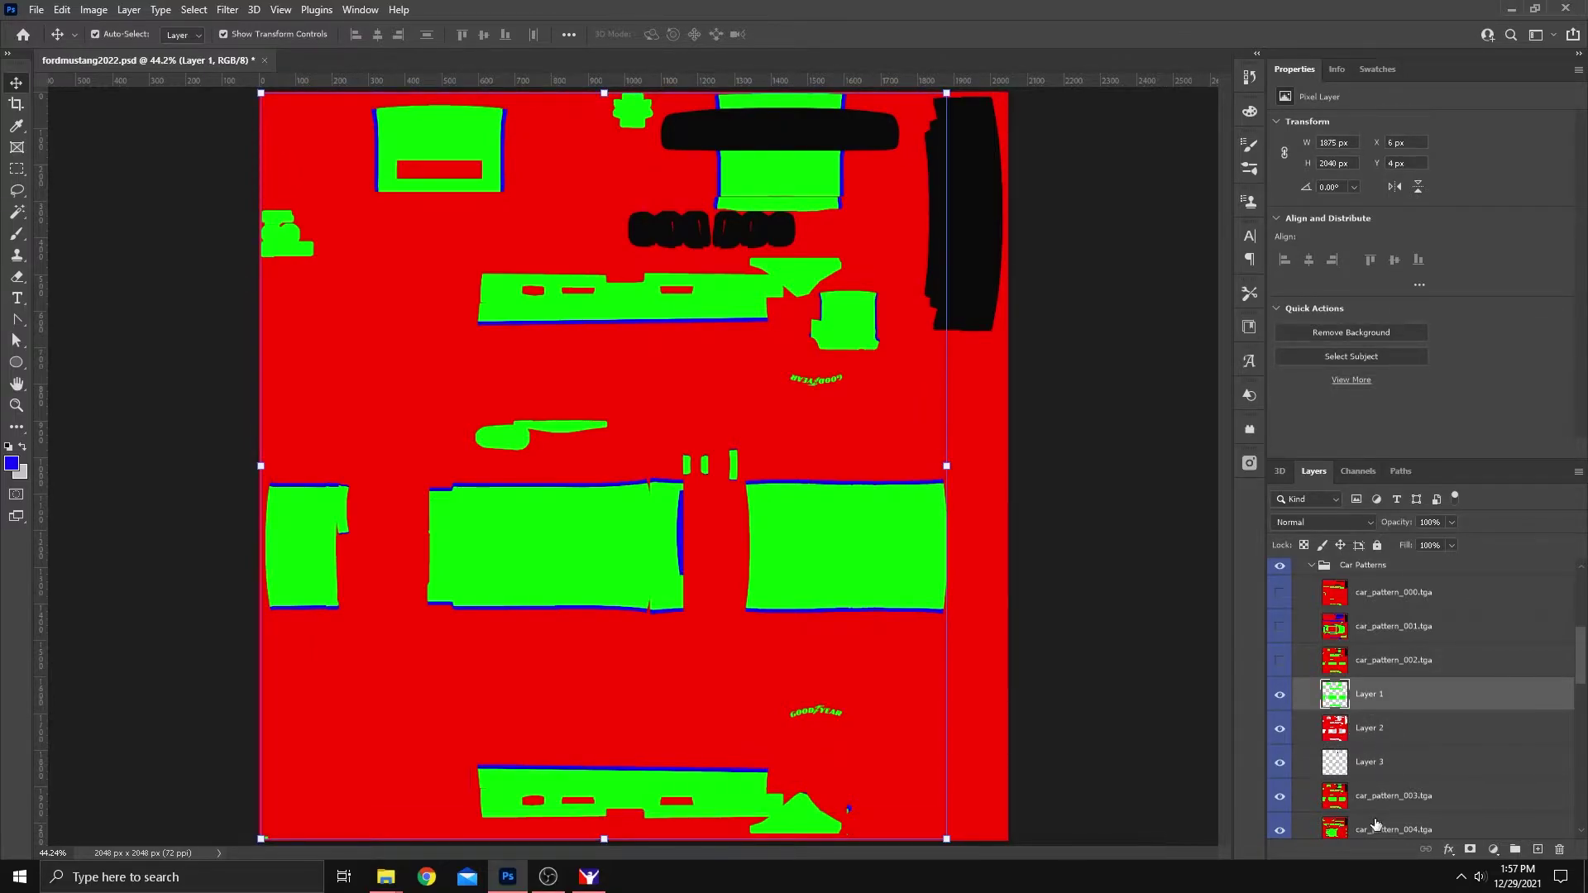
scroll(1328, 769, up, 3)
Create a new group above Car Patterns and name it Base Paint
click(1344, 691)
right_click(1344, 691)
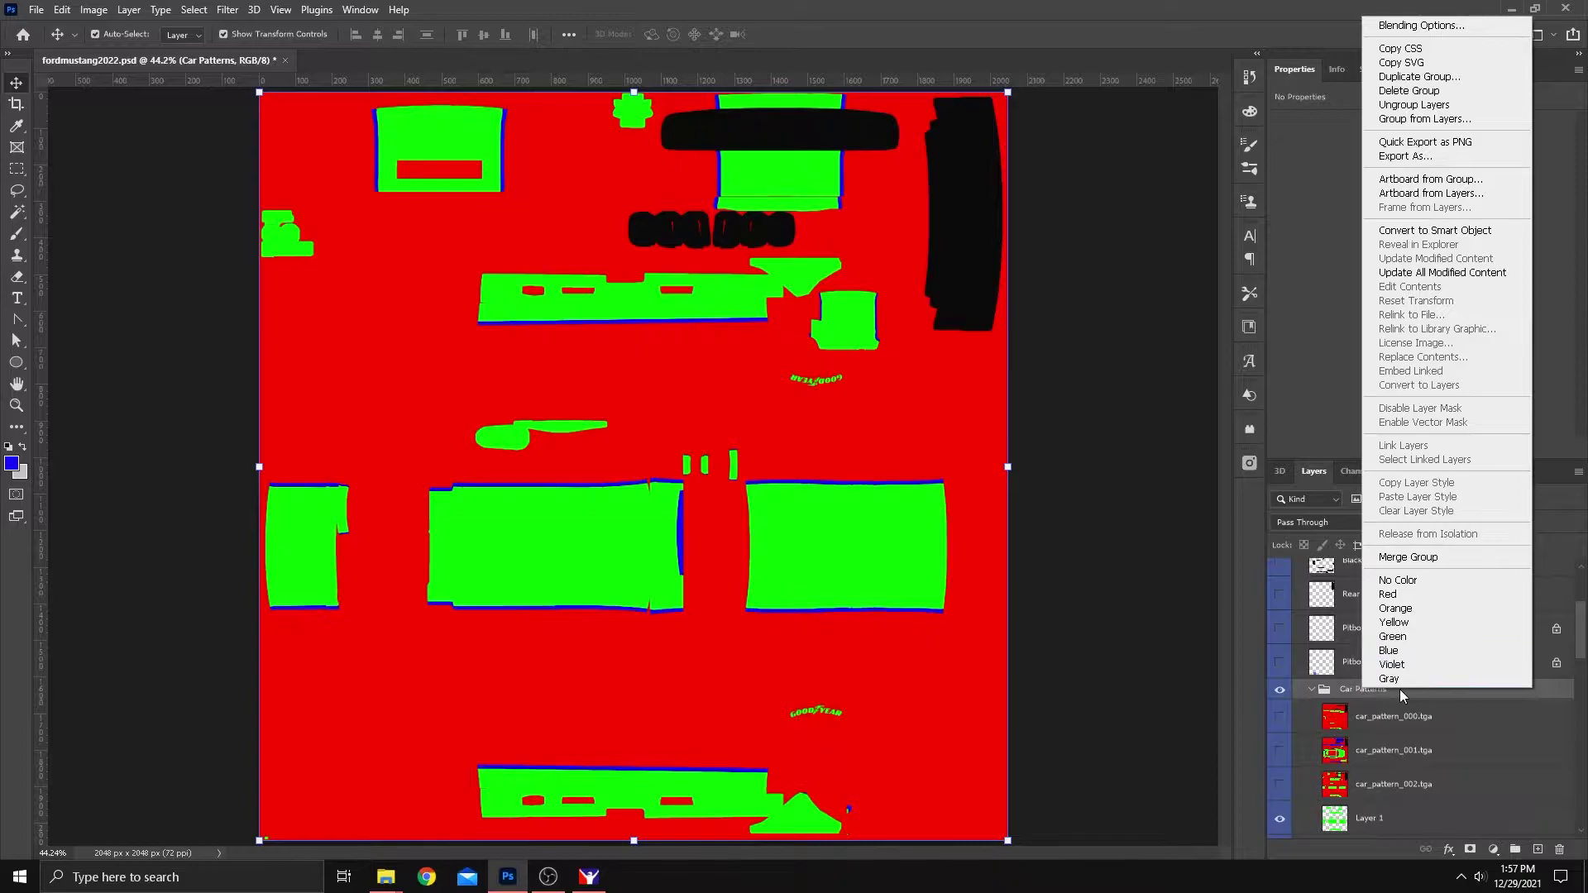
click(1344, 691)
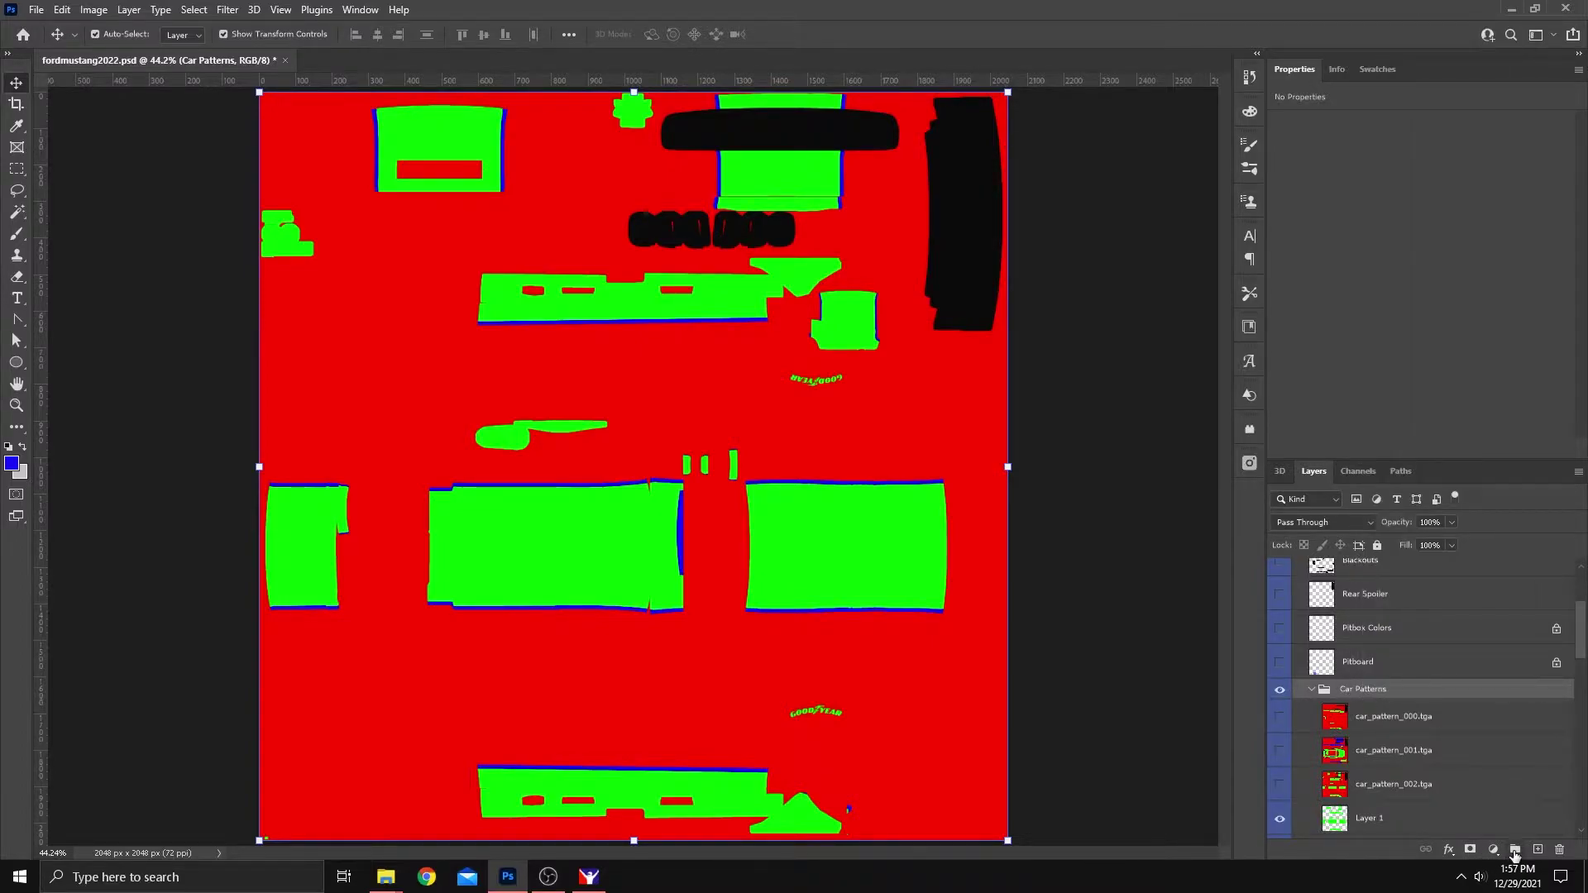
click(1515, 851)
double_click(1356, 692)
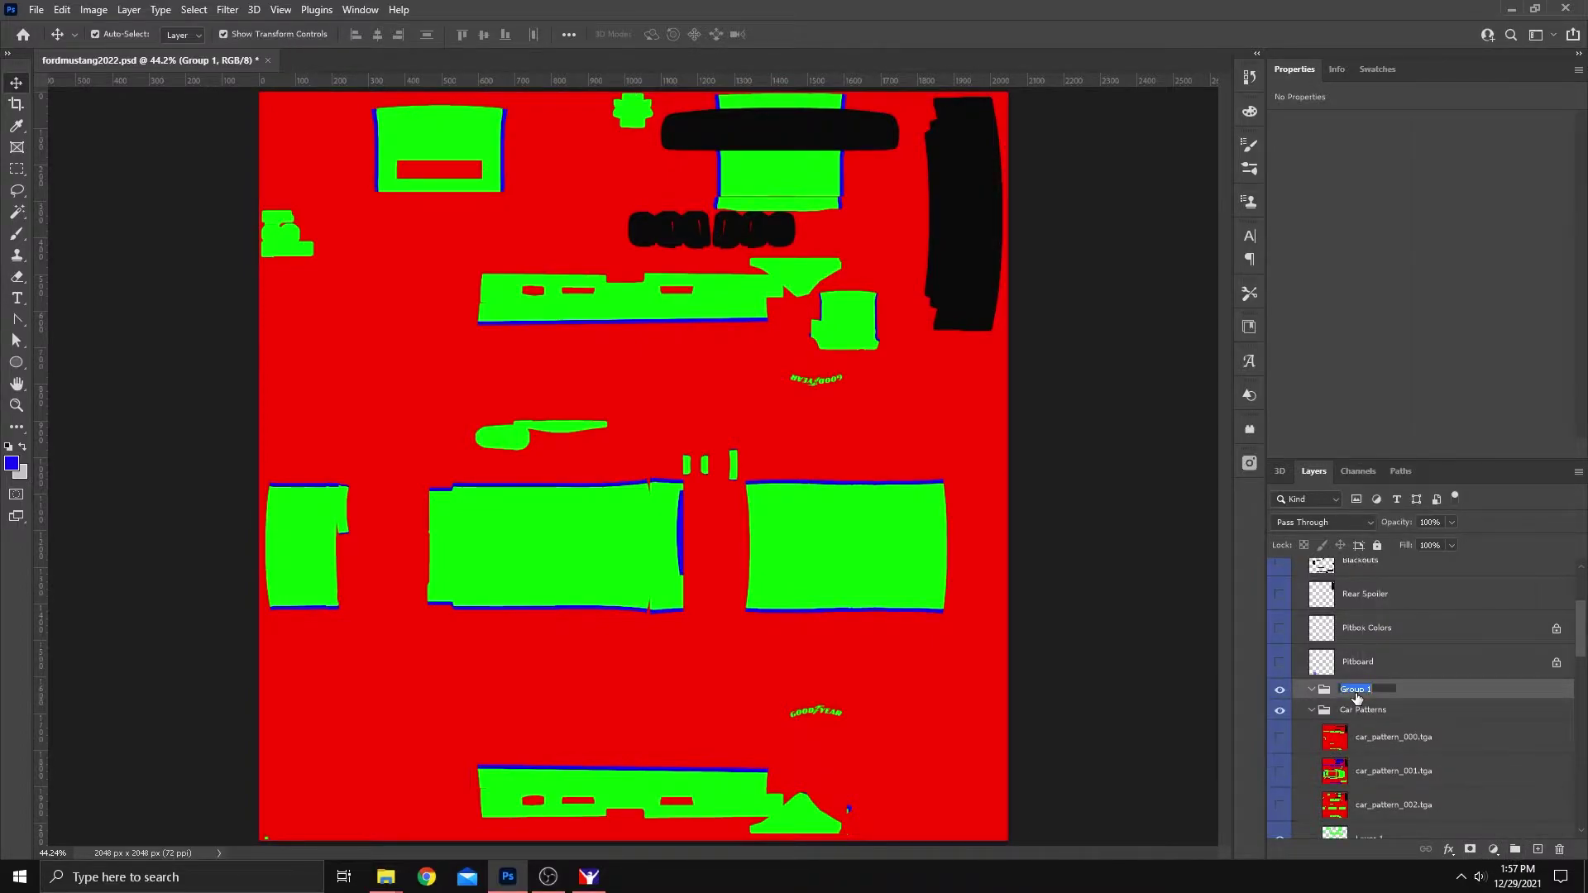
text(Base Paint)
key(Return)
Move Layers 1, 2 and 3 into the Base Paint group
scroll(1357, 711, down, 2)
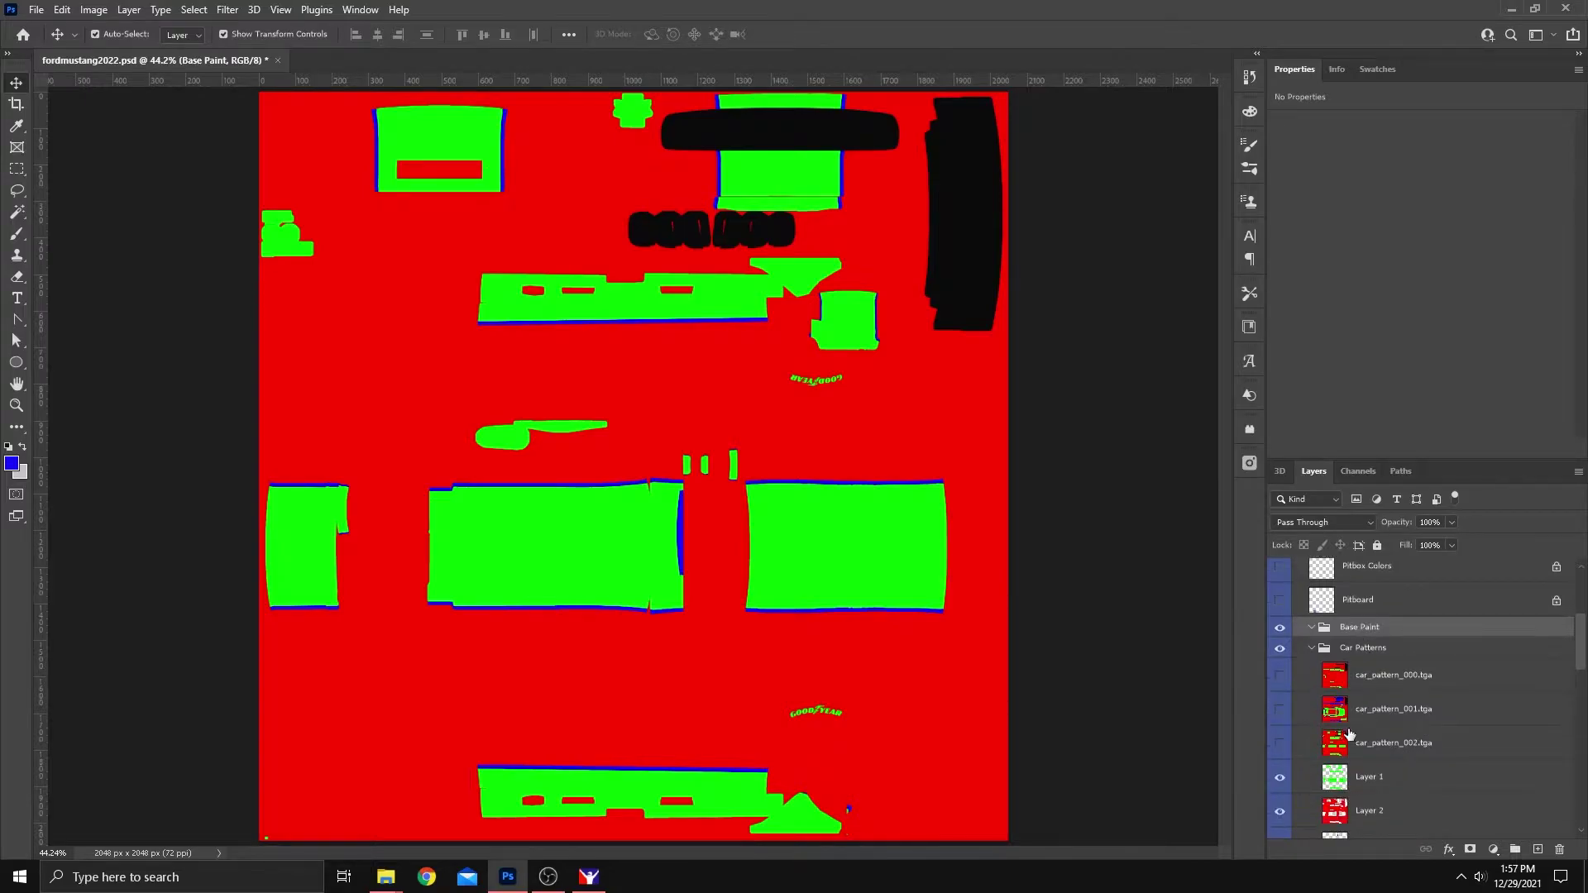
scroll(1401, 781, down, 1)
click(1396, 769)
shift+click(1390, 823)
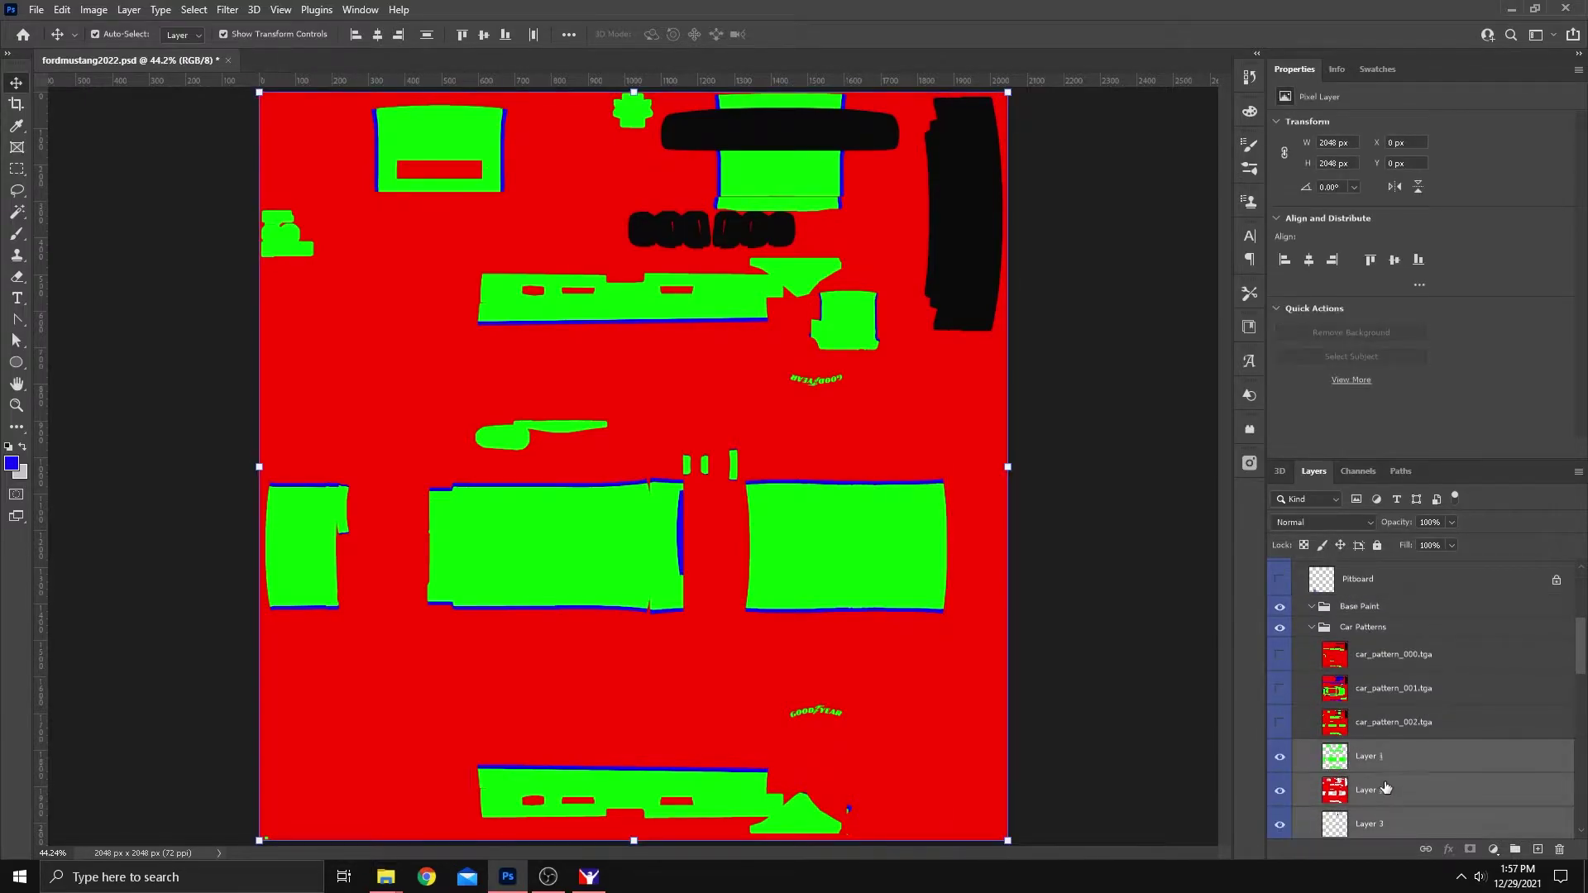
drag(1386, 790, 1368, 608)
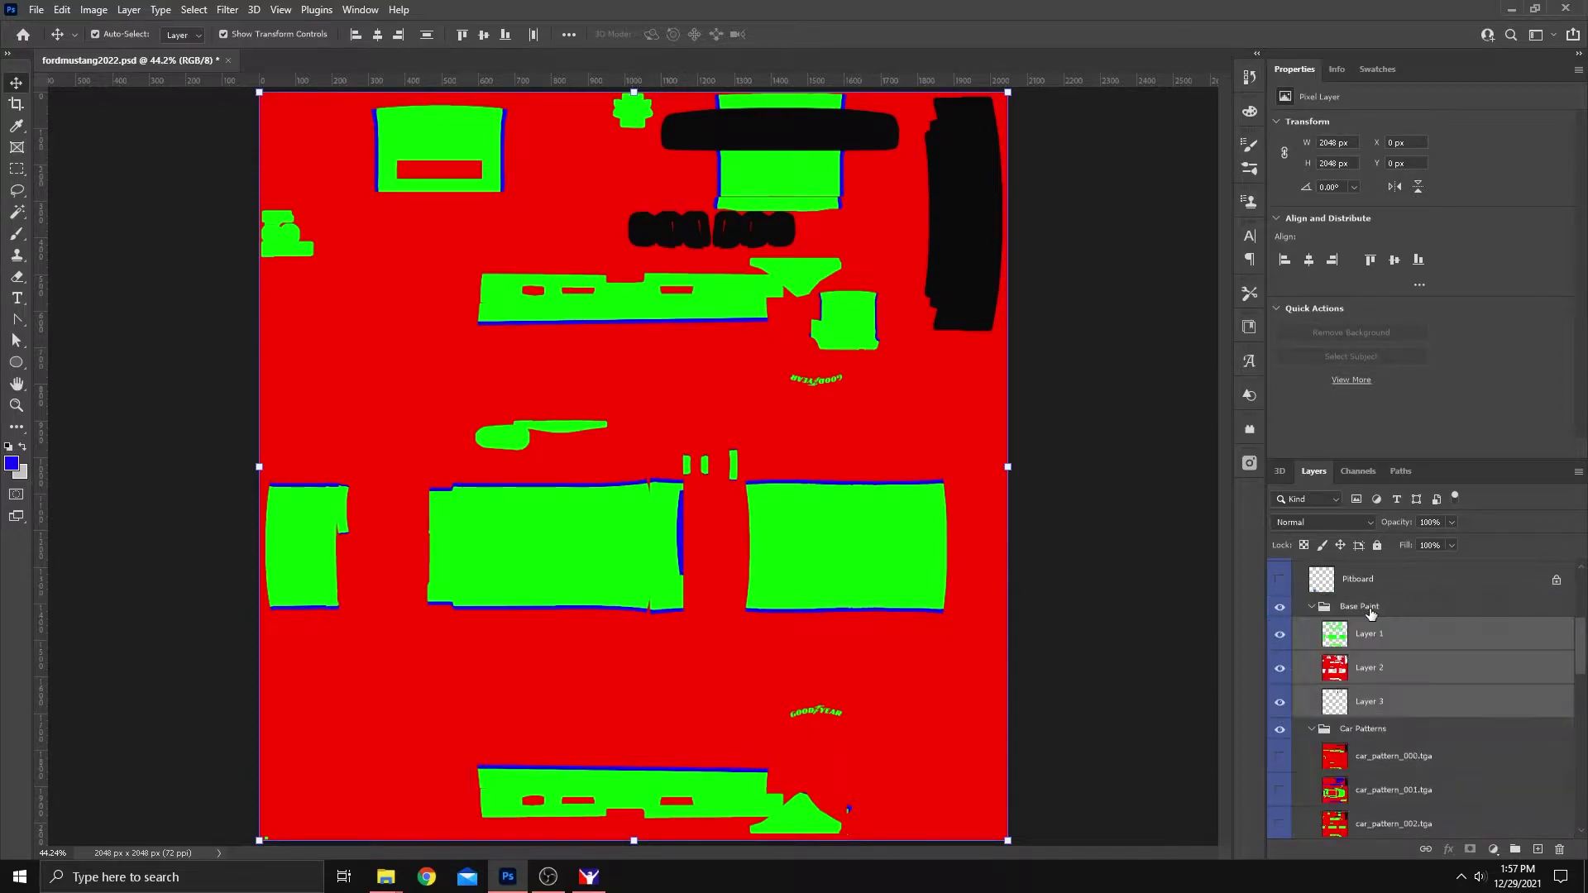
Toggle the Car Patterns group to compare, leaving it hidden to reveal the base paint
click(1280, 732)
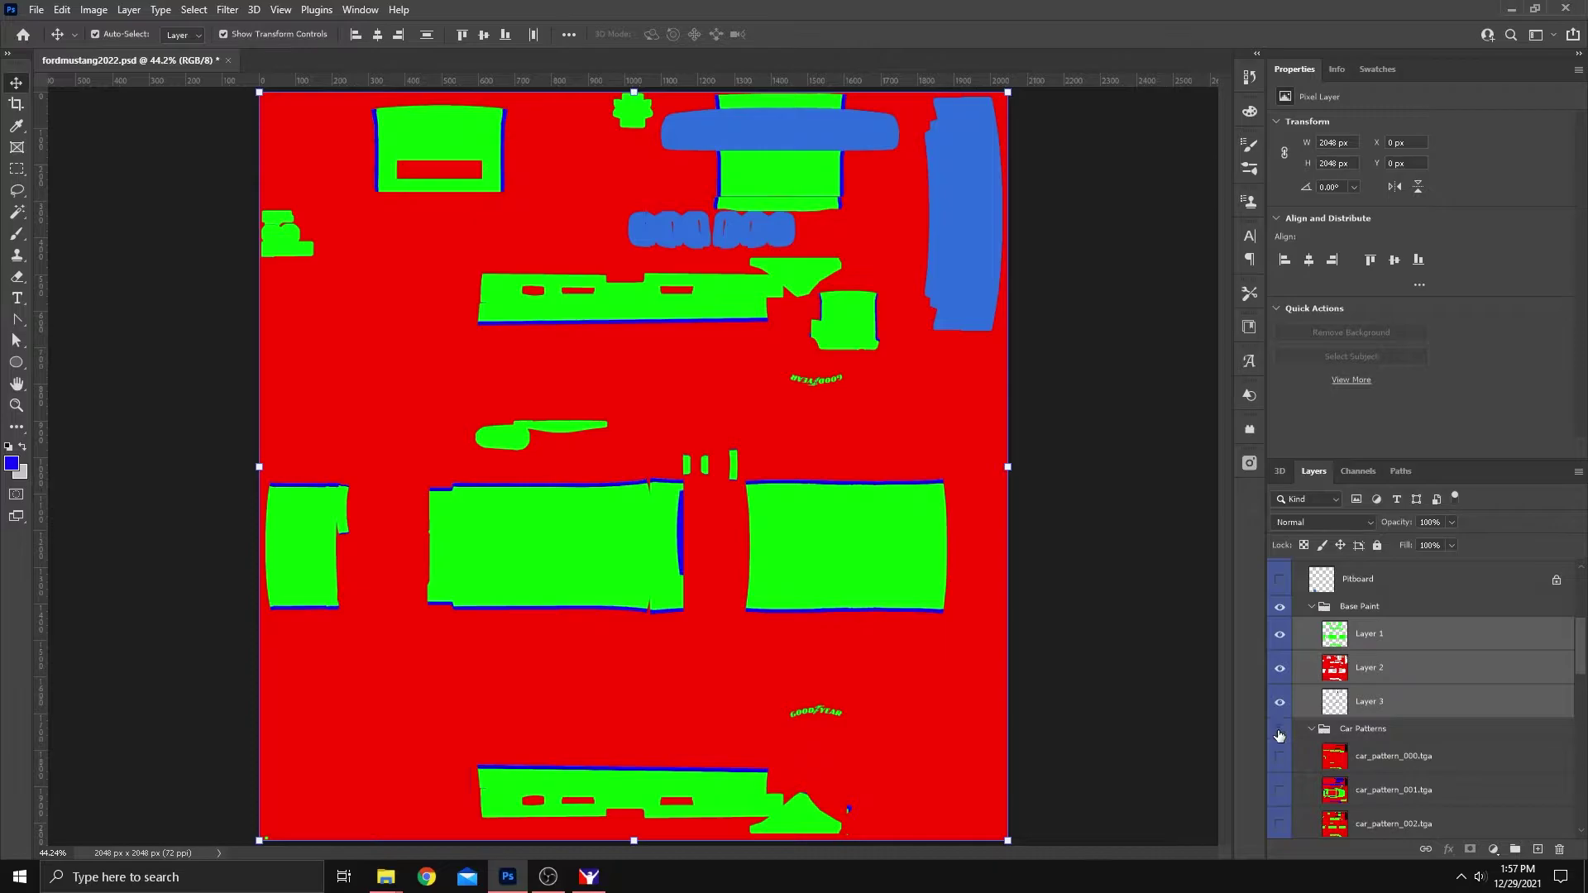
click(1280, 731)
click(1281, 731)
click(1280, 731)
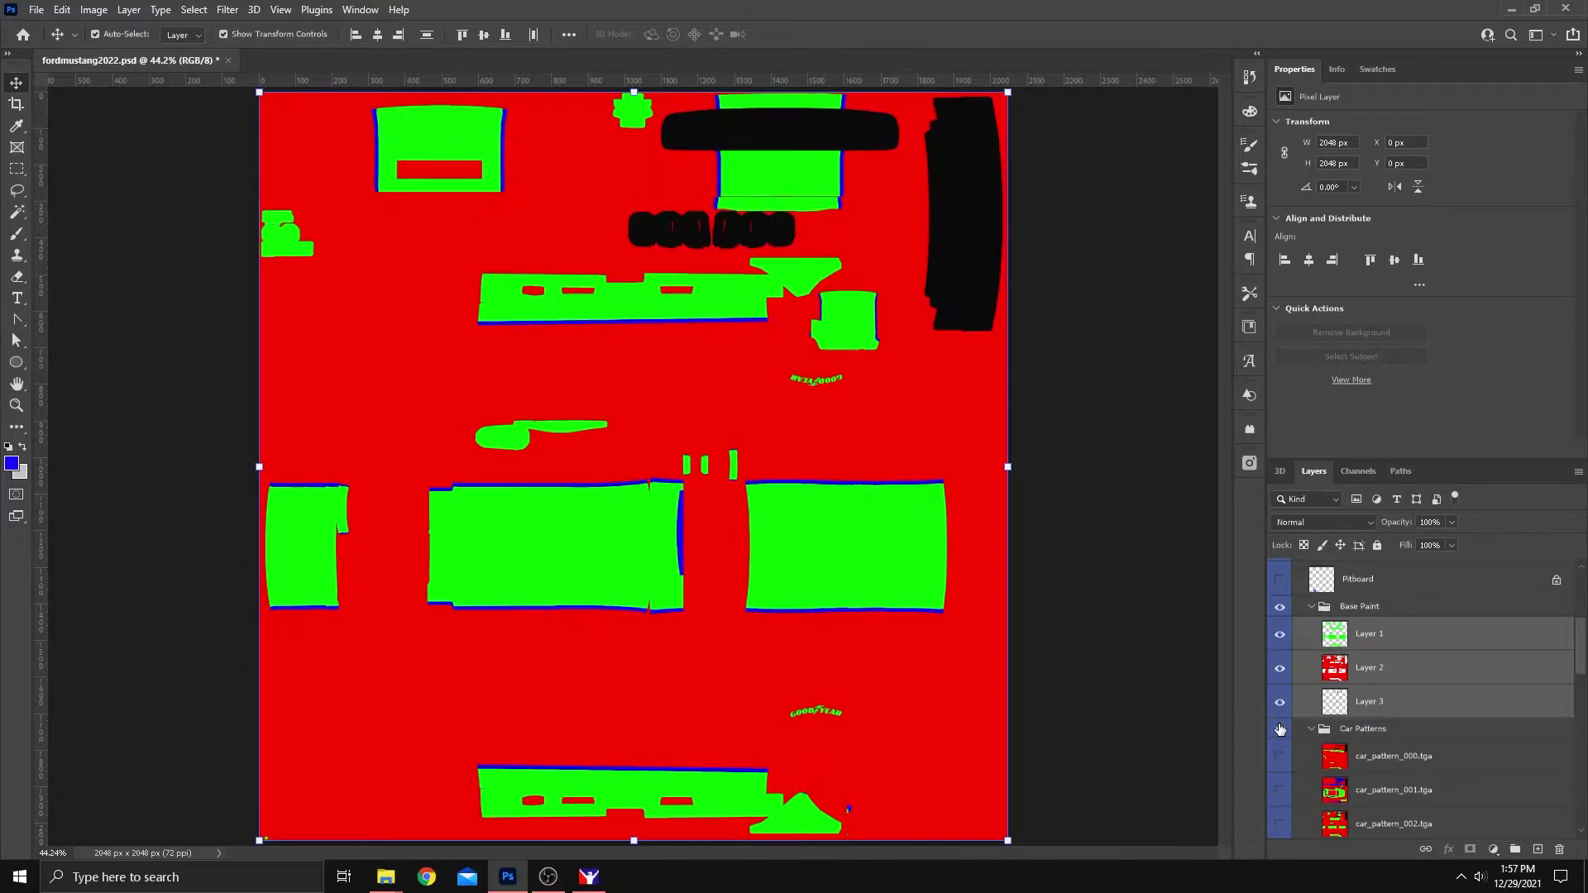
click(1280, 731)
click(1280, 729)
click(1275, 731)
click(1278, 731)
click(1277, 733)
scroll(1281, 678, up, 5)
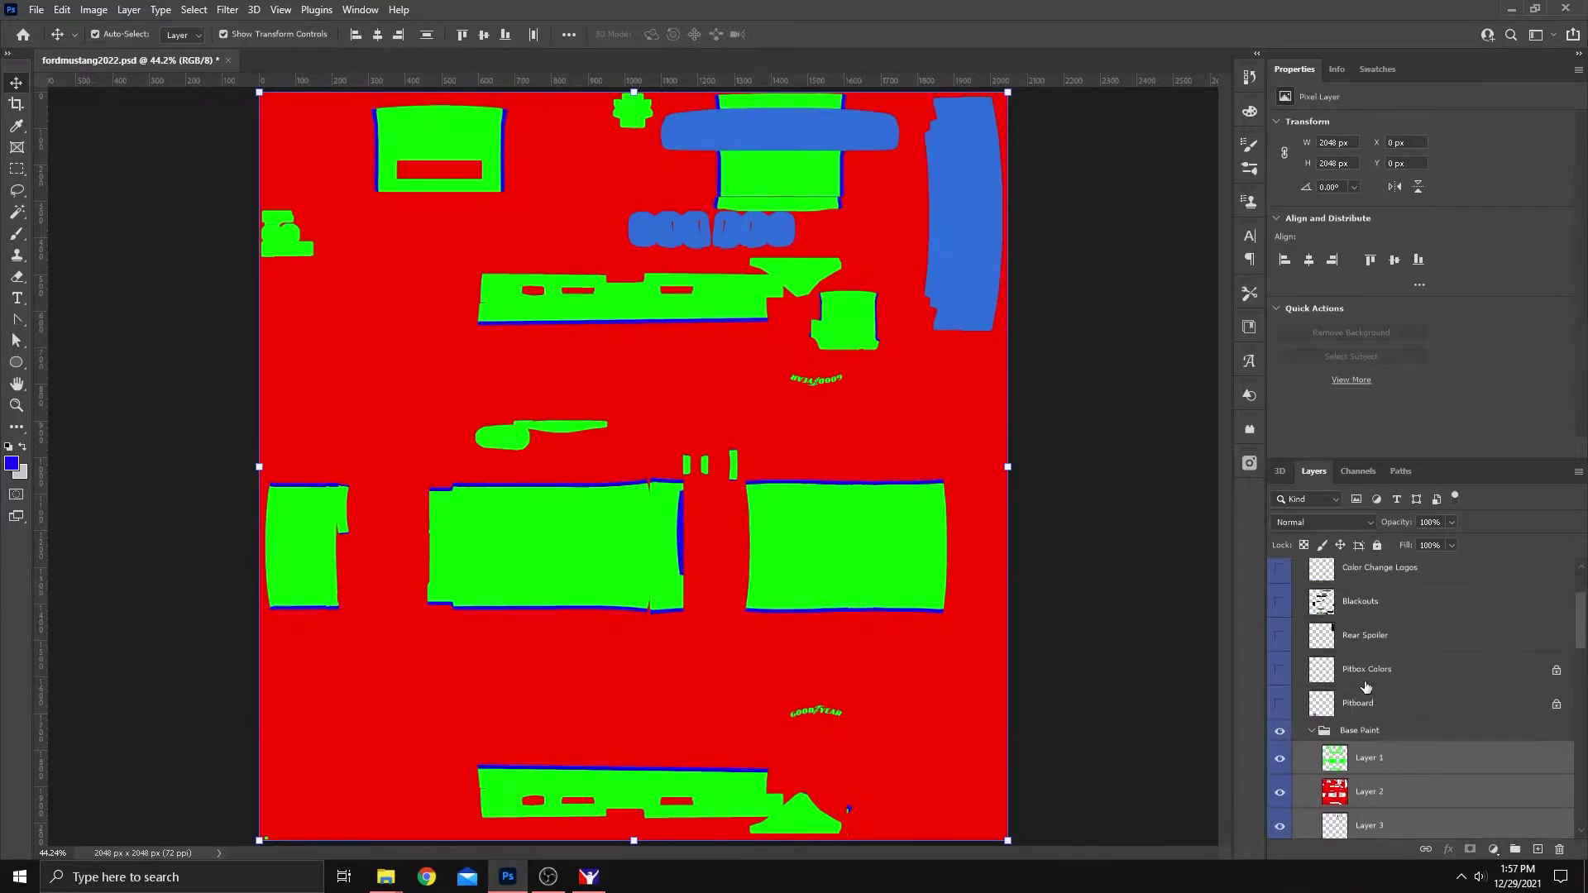
Show the Car Decal, Turn Off Before Exporting TGA group and Car_Mandatory decals again
click(1281, 618)
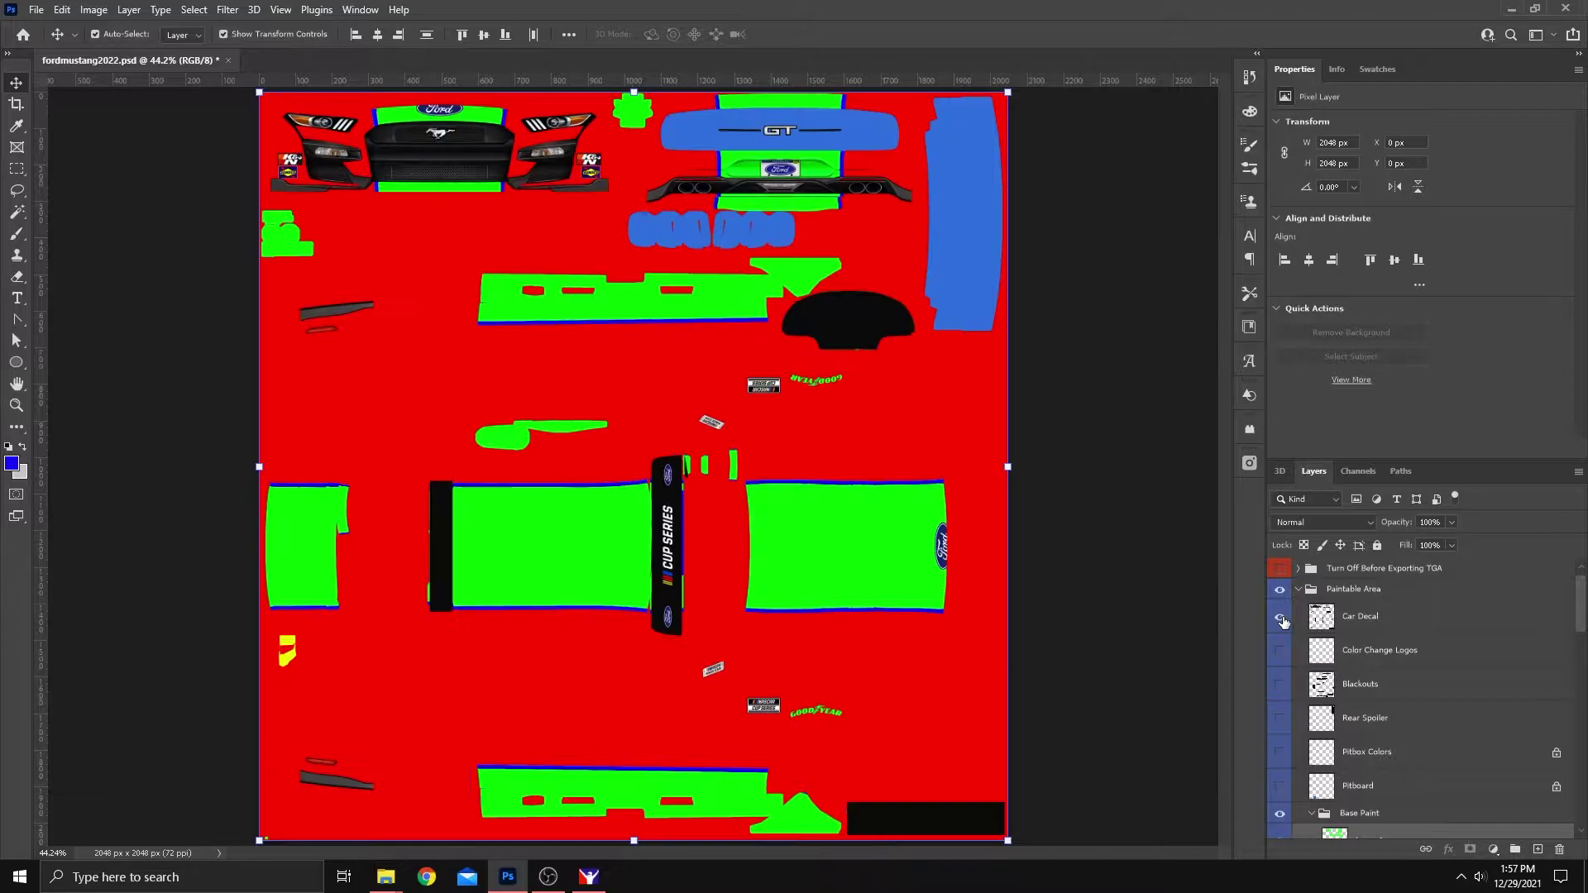
scroll(1297, 616, up, 1)
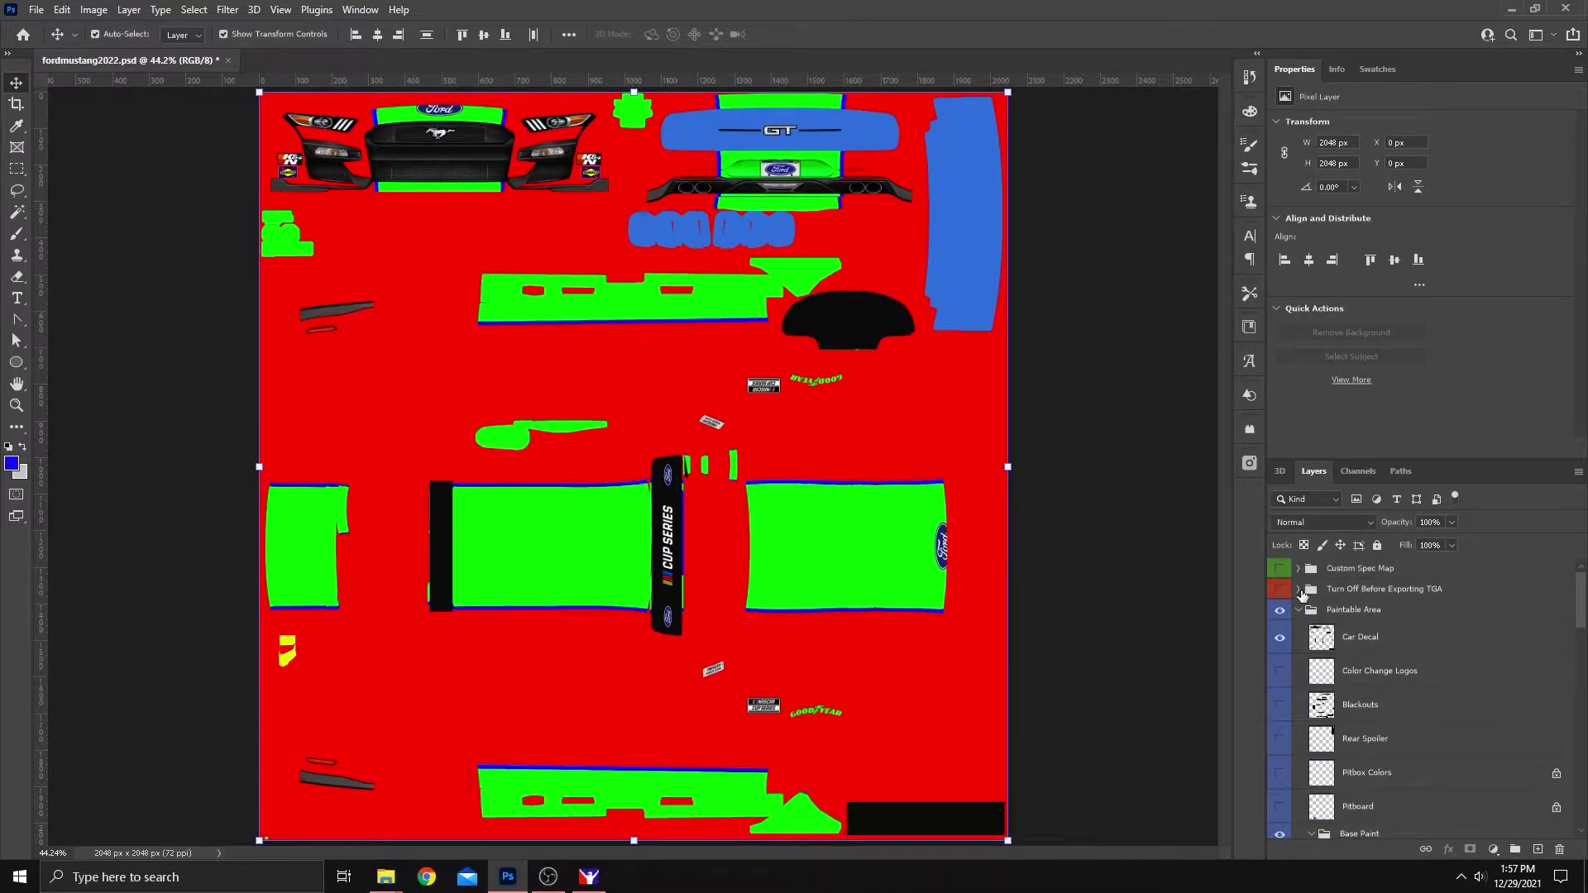
click(1300, 590)
click(1281, 591)
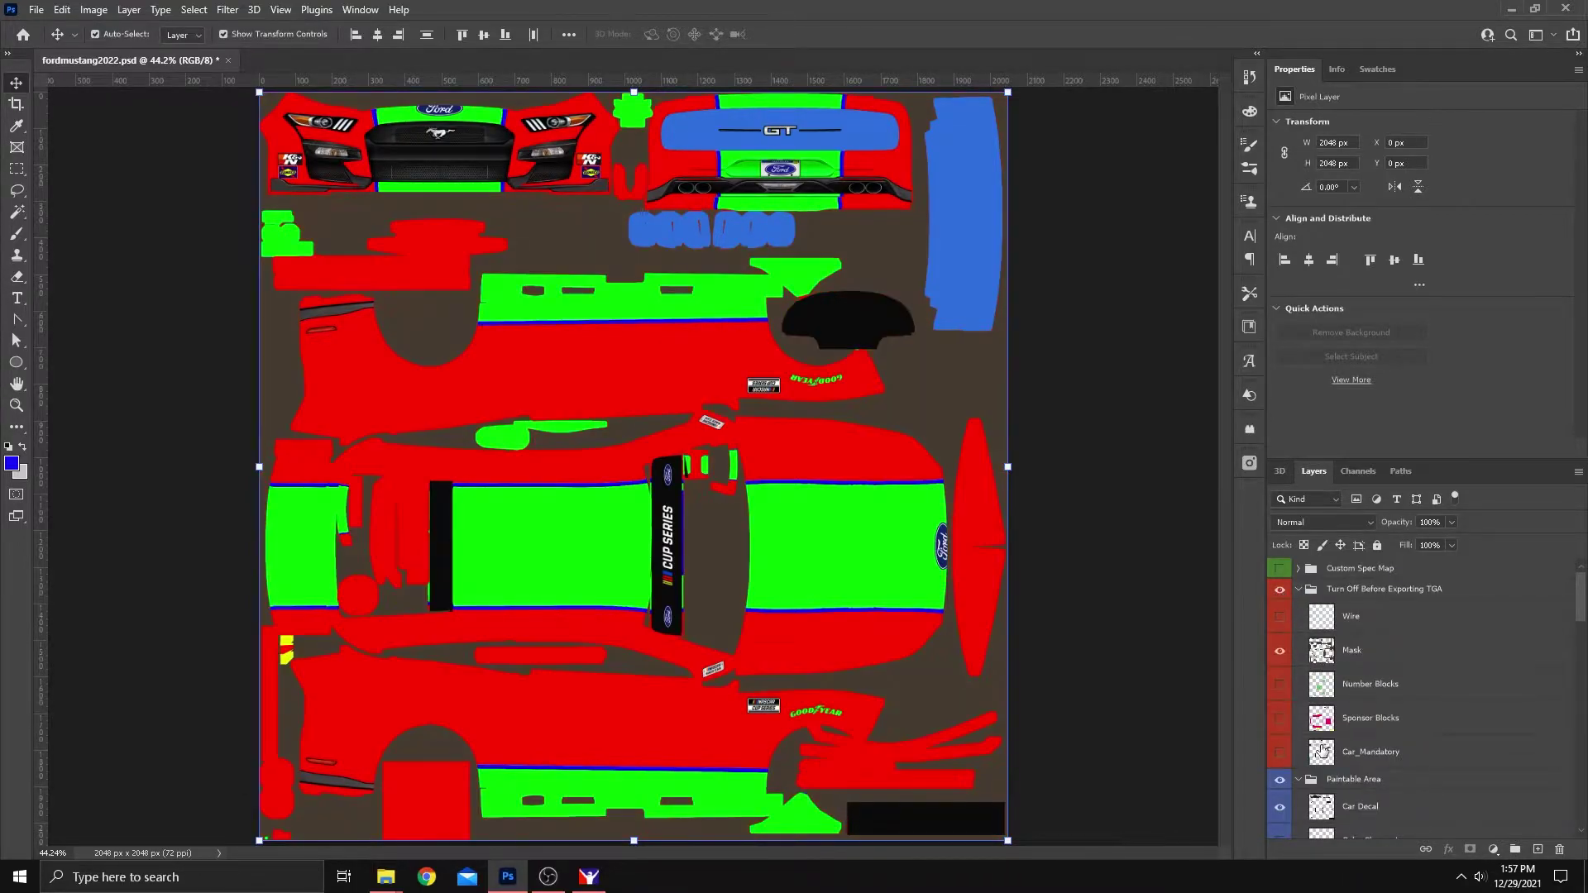
click(1281, 752)
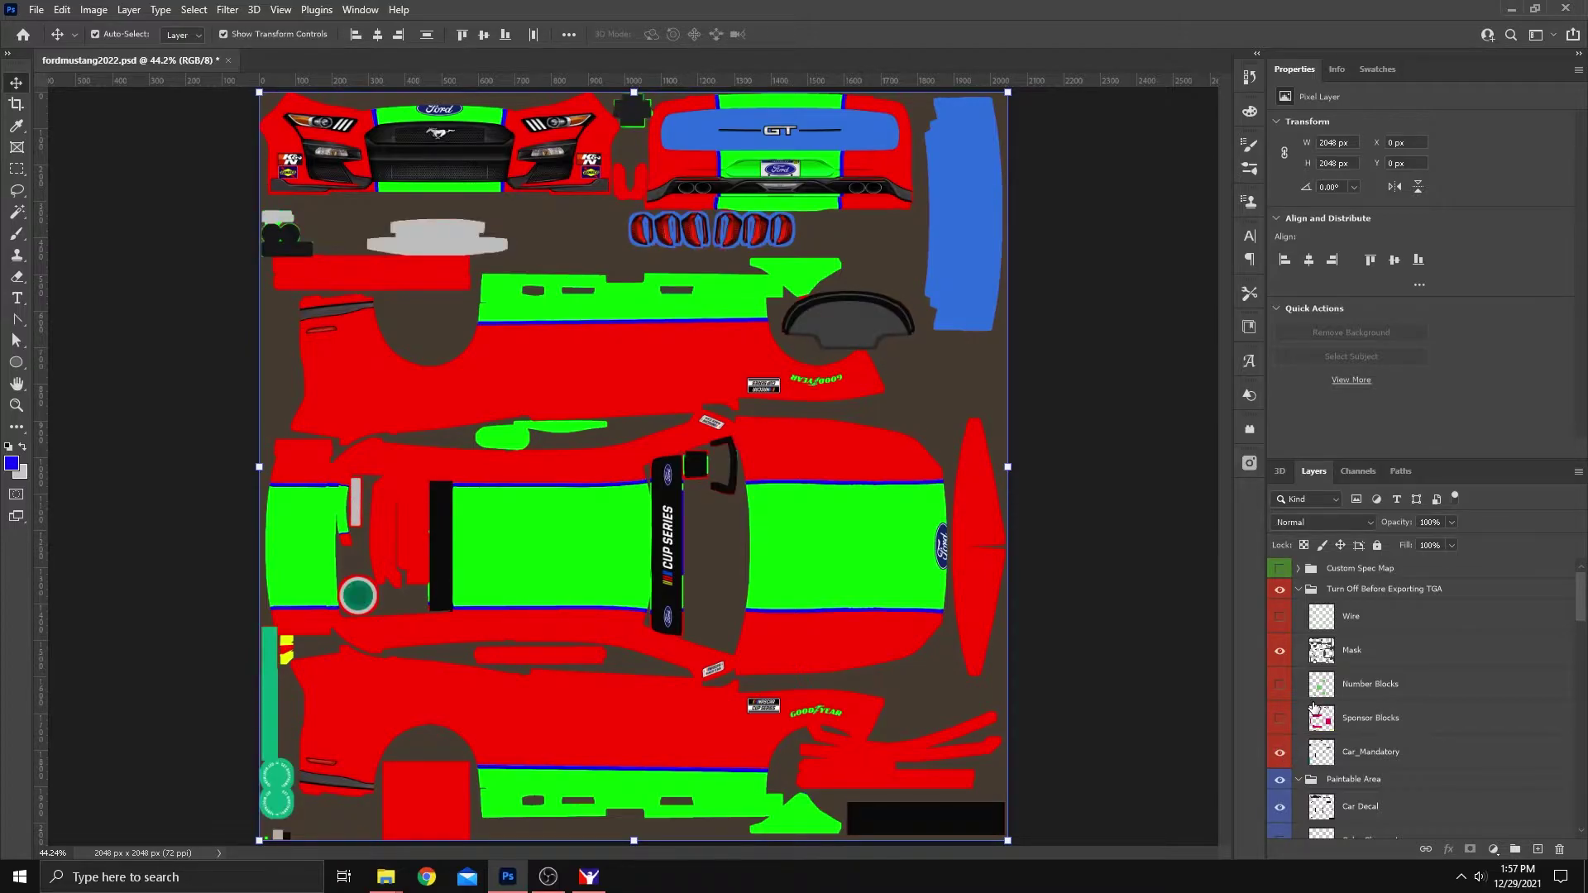
Show the Blackouts and Rear Spoiler layers, keeping Color Change Logos hidden
scroll(1302, 695, down, 2)
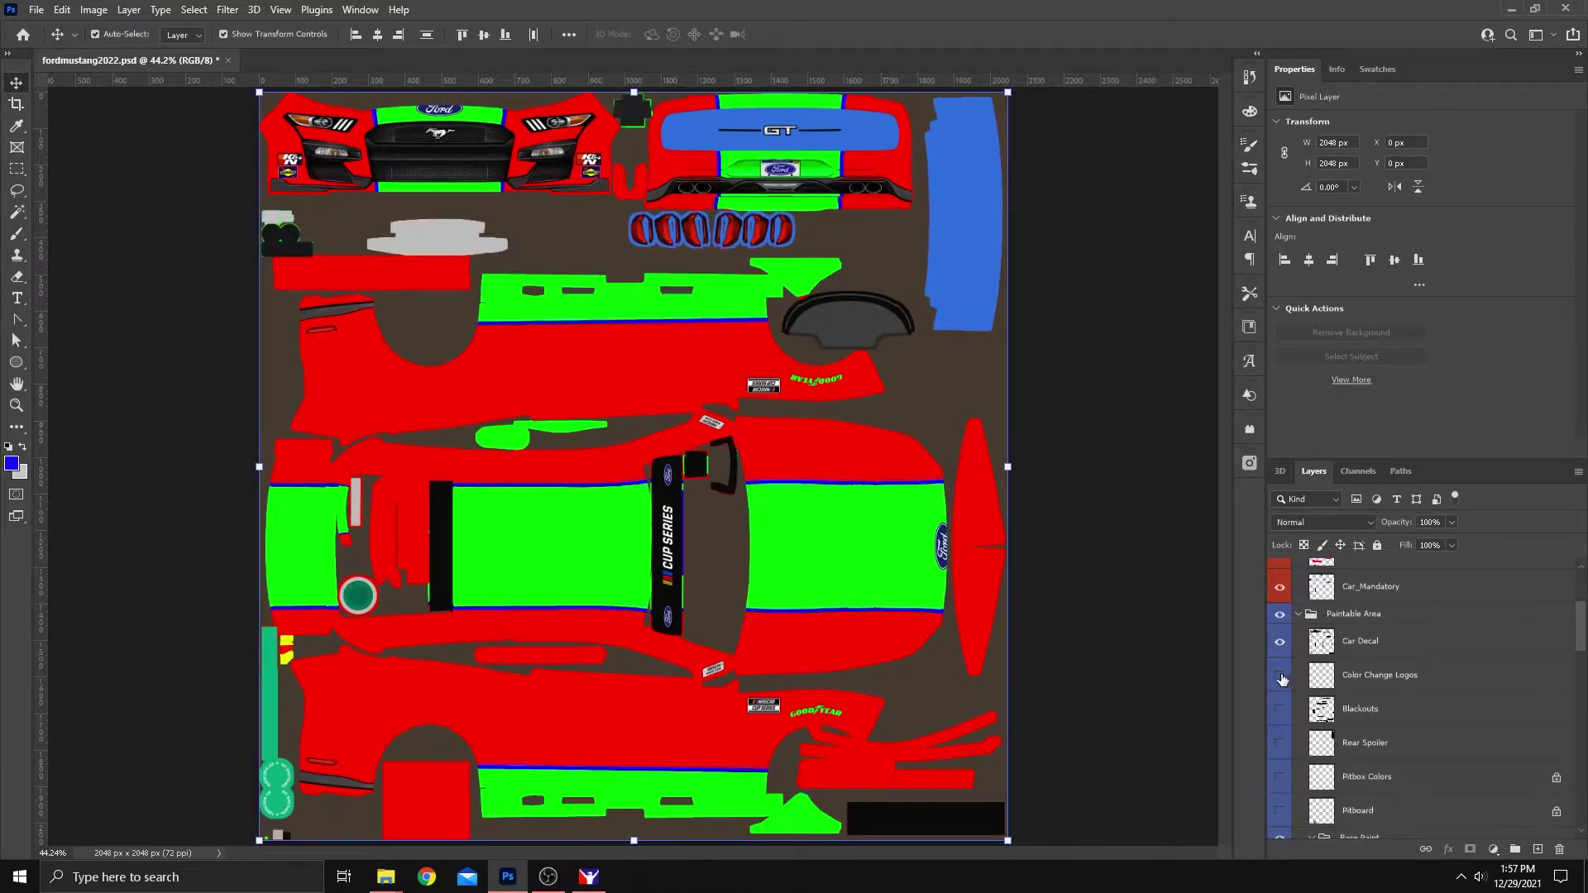
click(1279, 678)
click(1280, 678)
click(1280, 711)
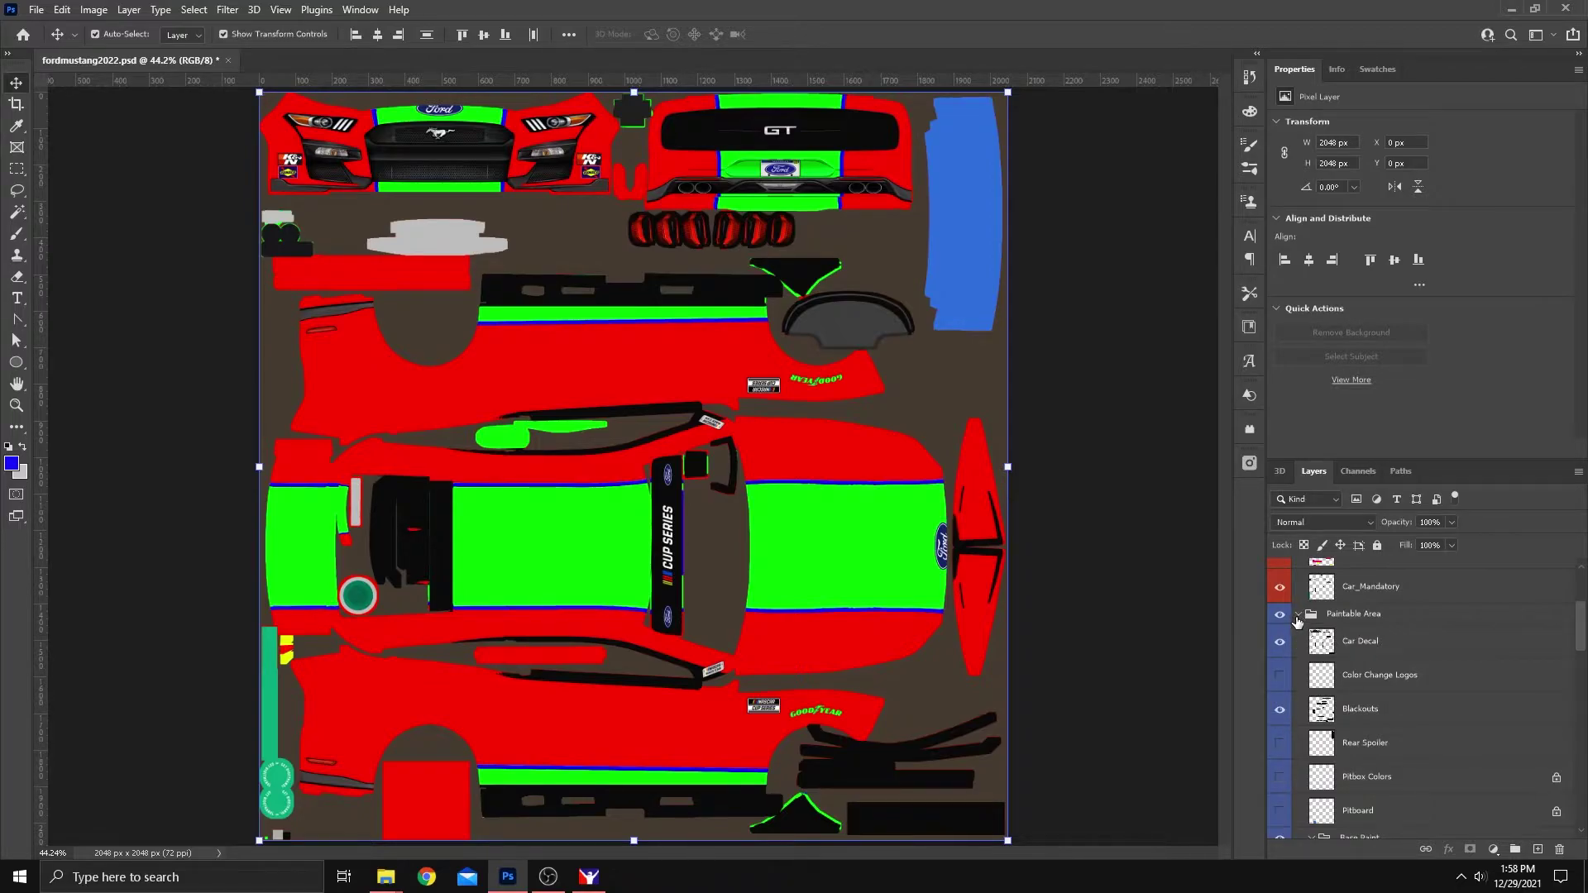
click(1279, 743)
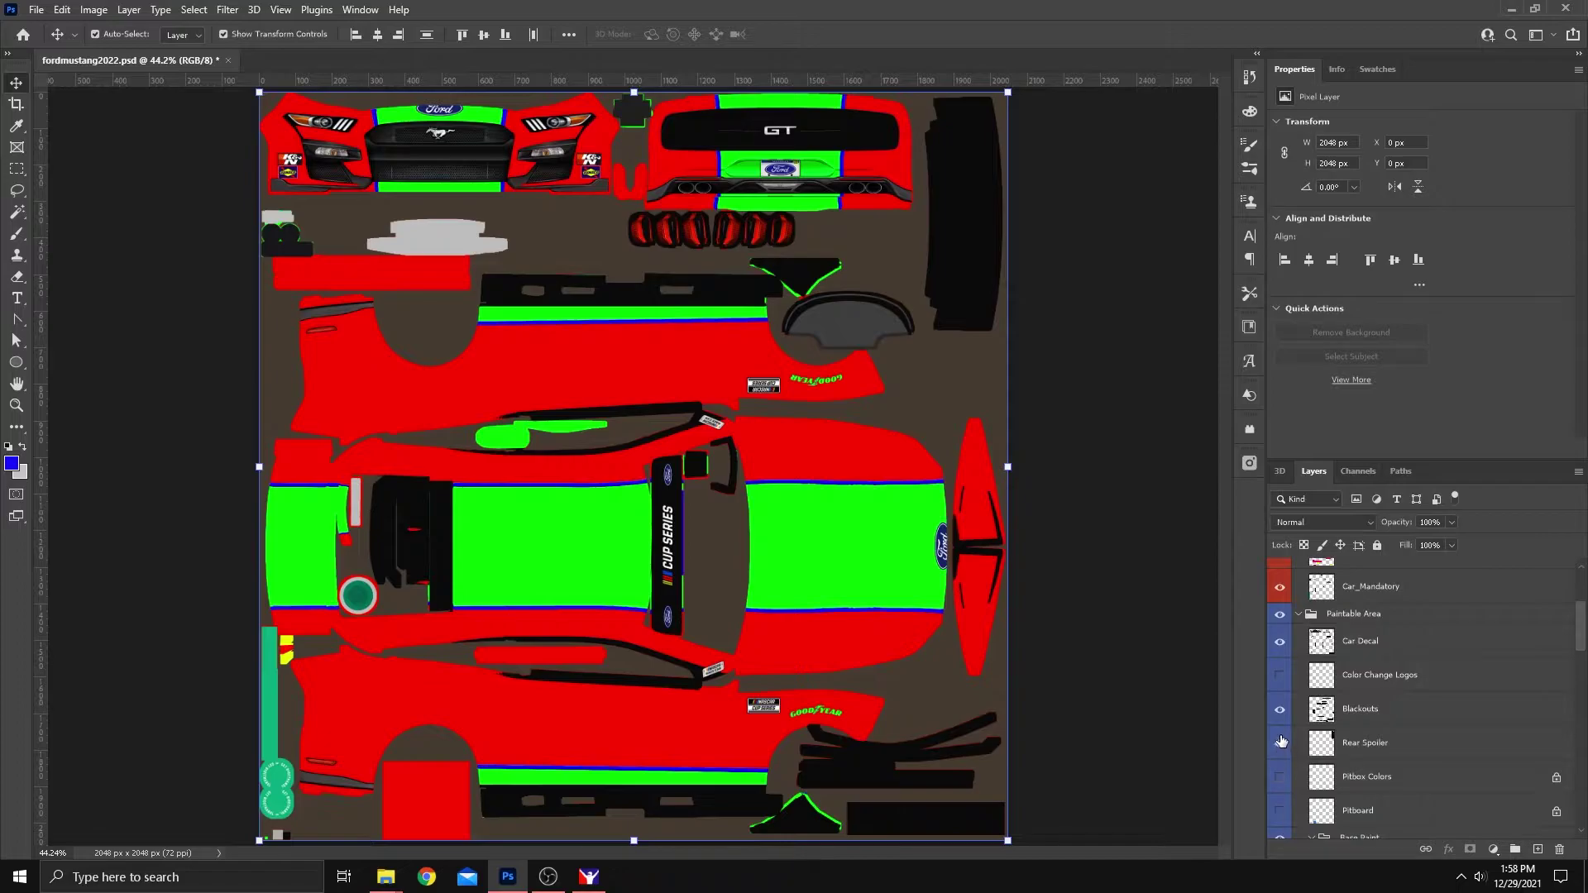
scroll(1316, 733, down, 10)
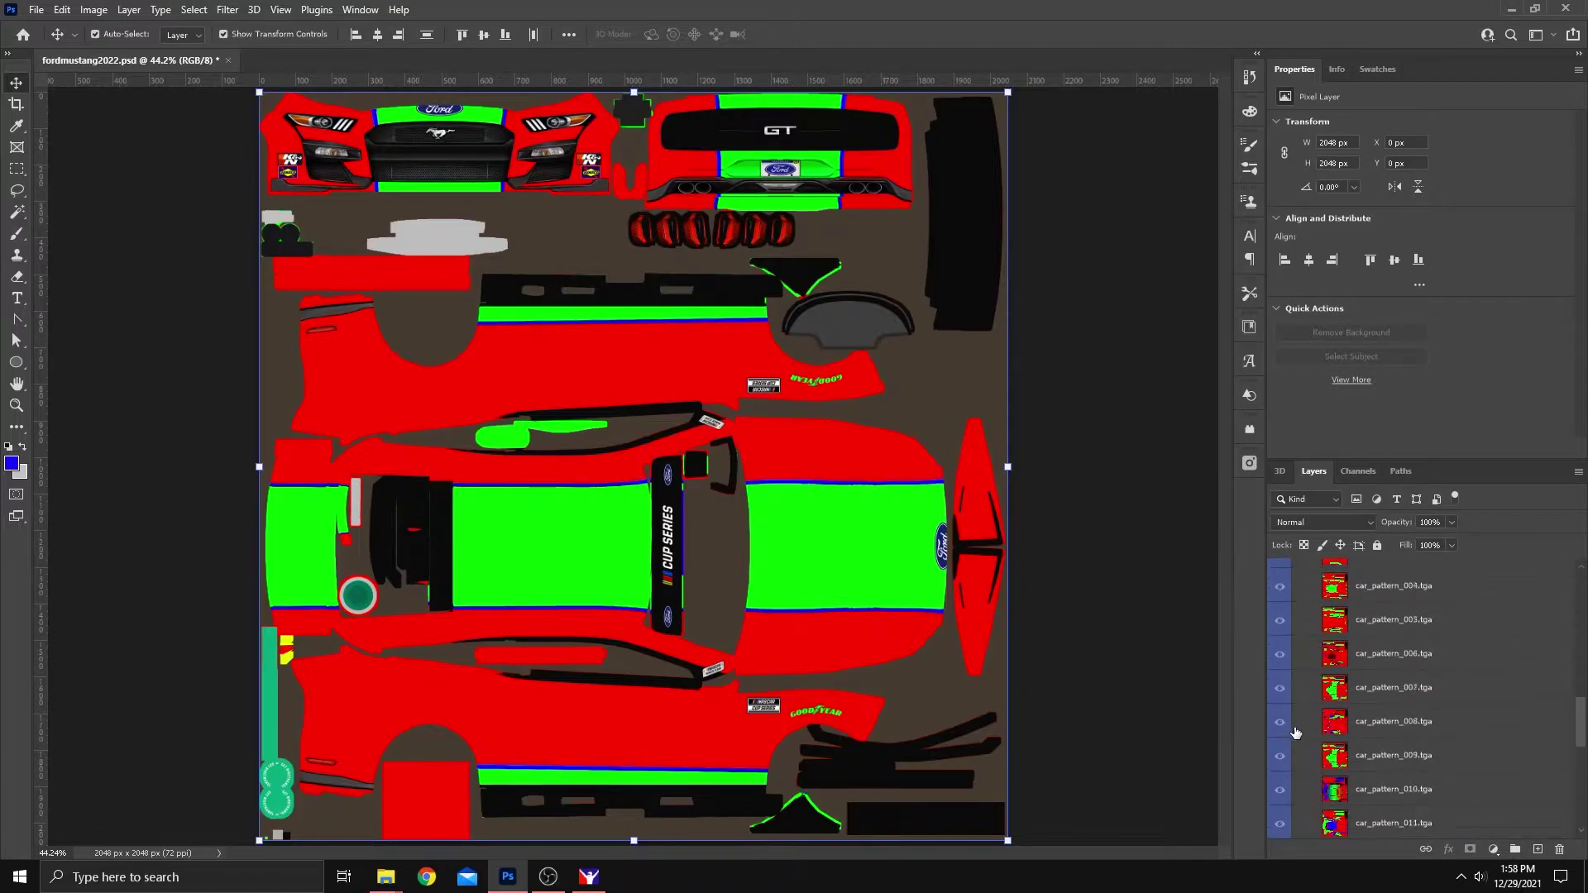
scroll(1321, 754, down, 5)
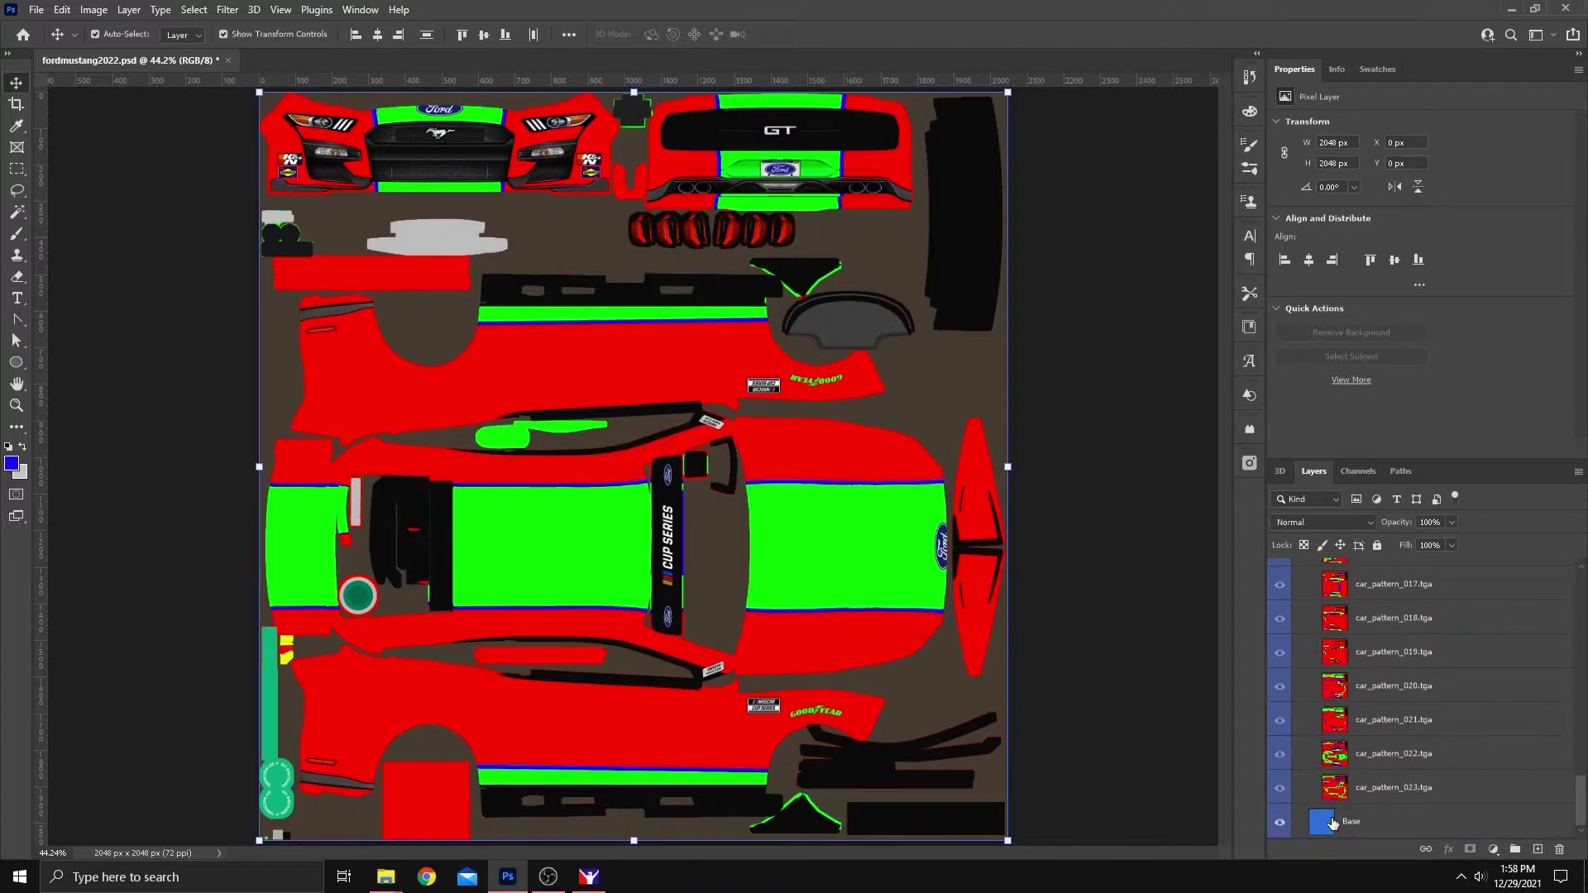
Collapse the TGA group and show Color Change Logos, Pitbox Colors and Pitboard
click(1332, 821)
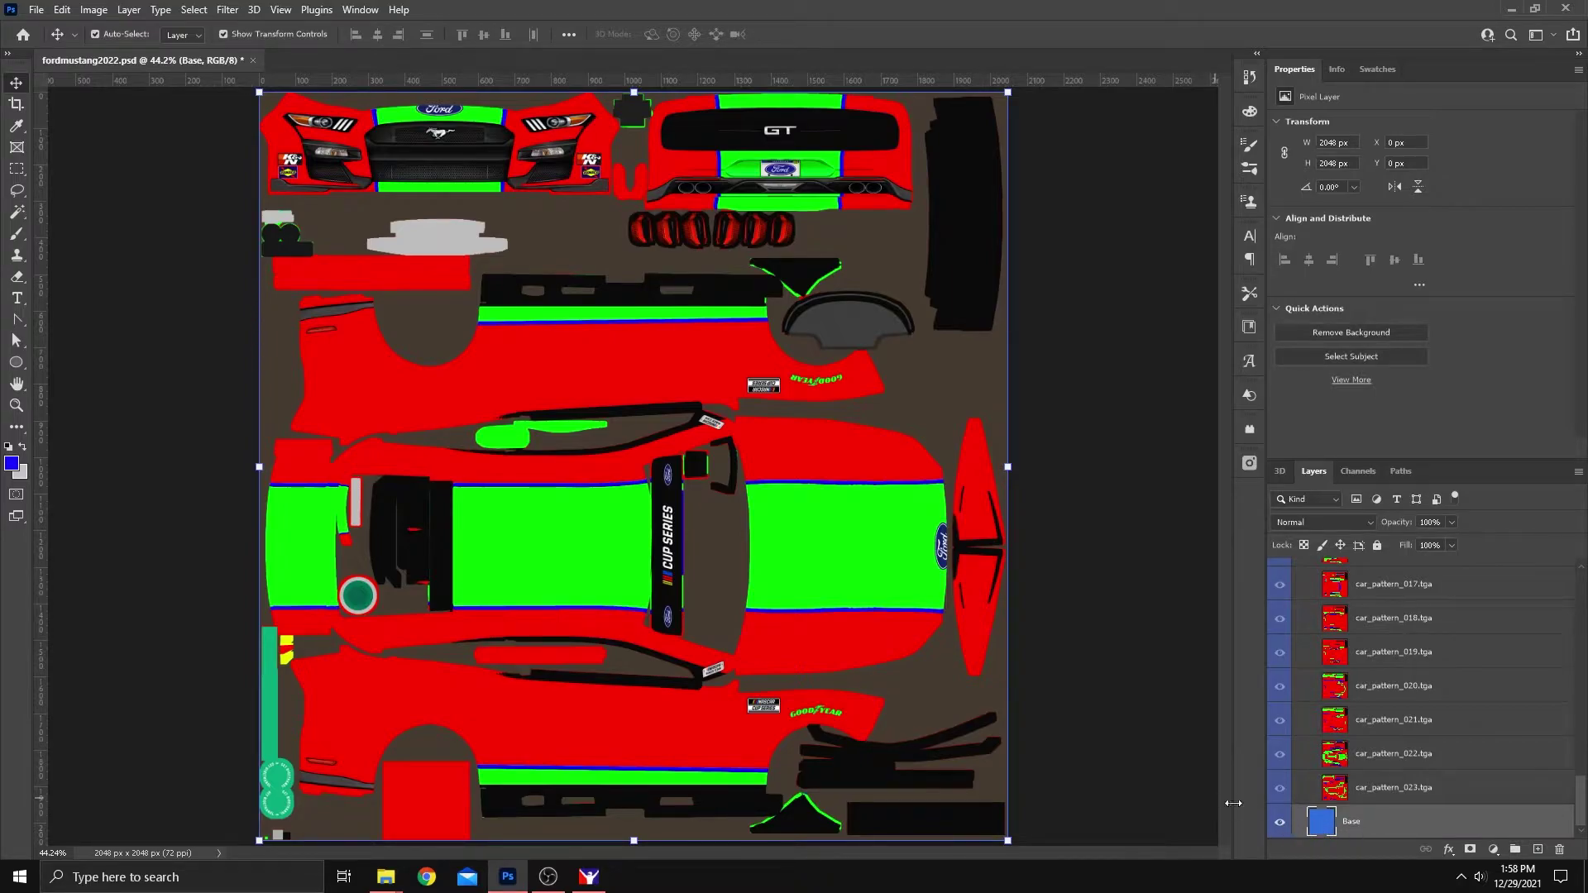
scroll(1327, 766, up, 20)
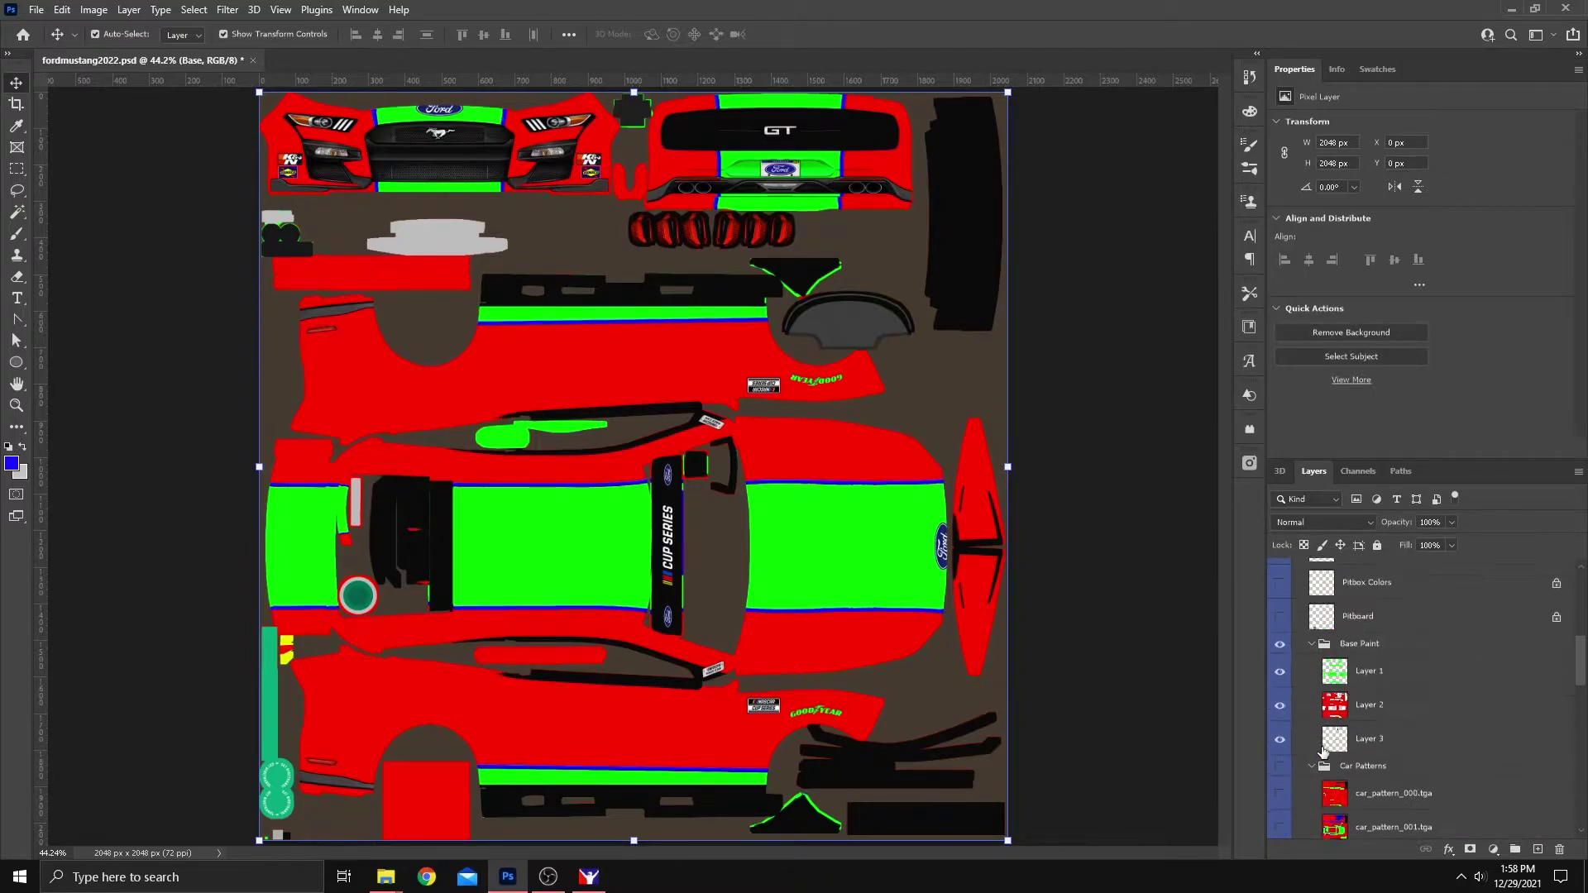
scroll(1324, 686, up, 1)
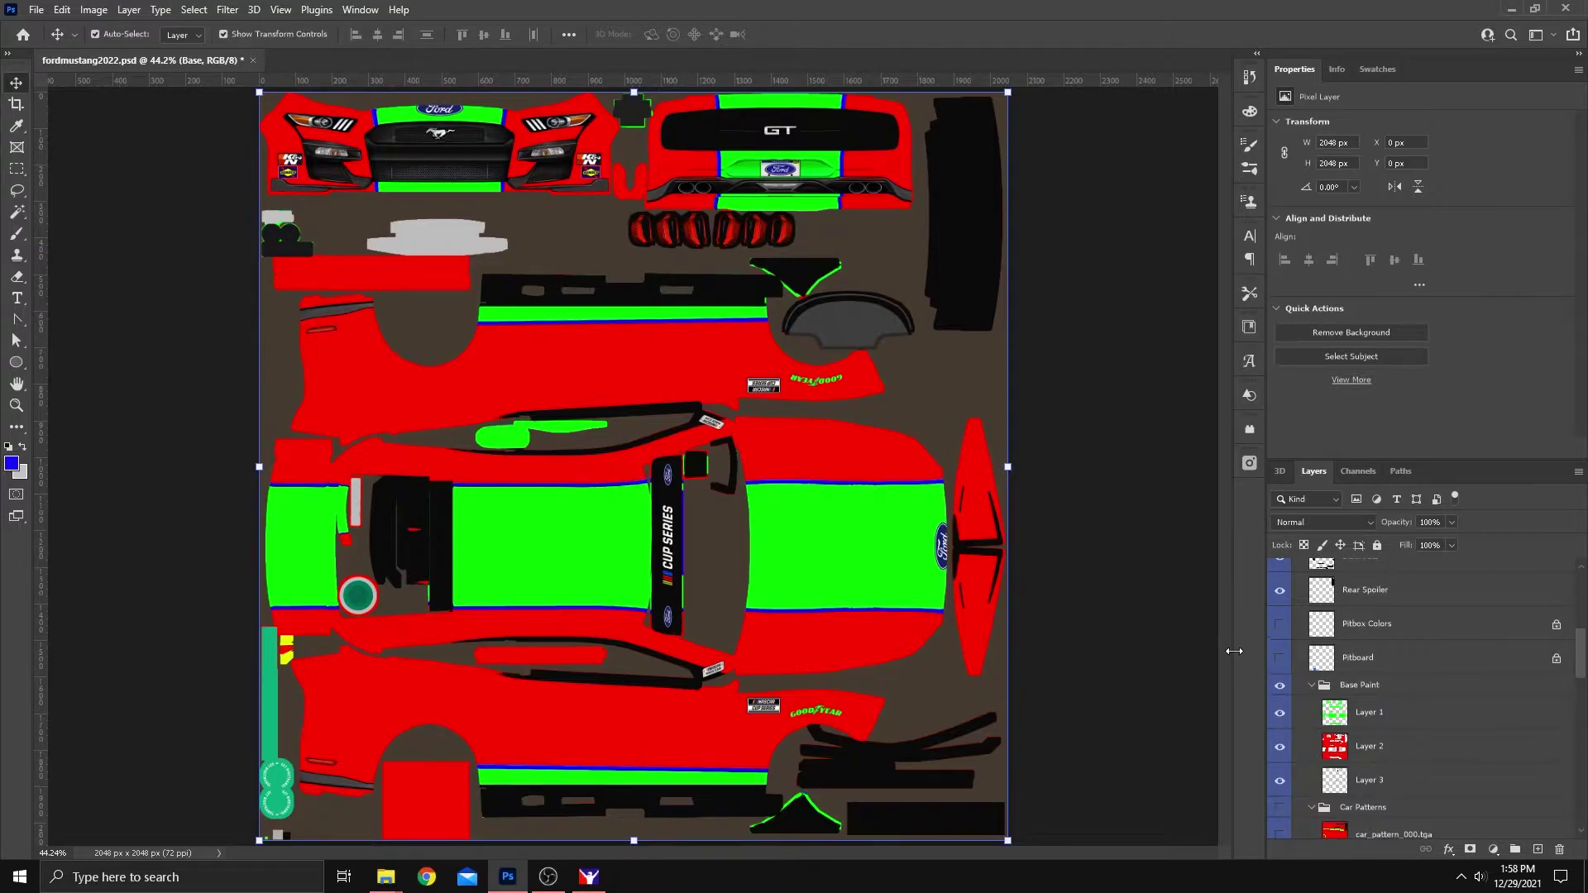
scroll(1282, 671, up, 10)
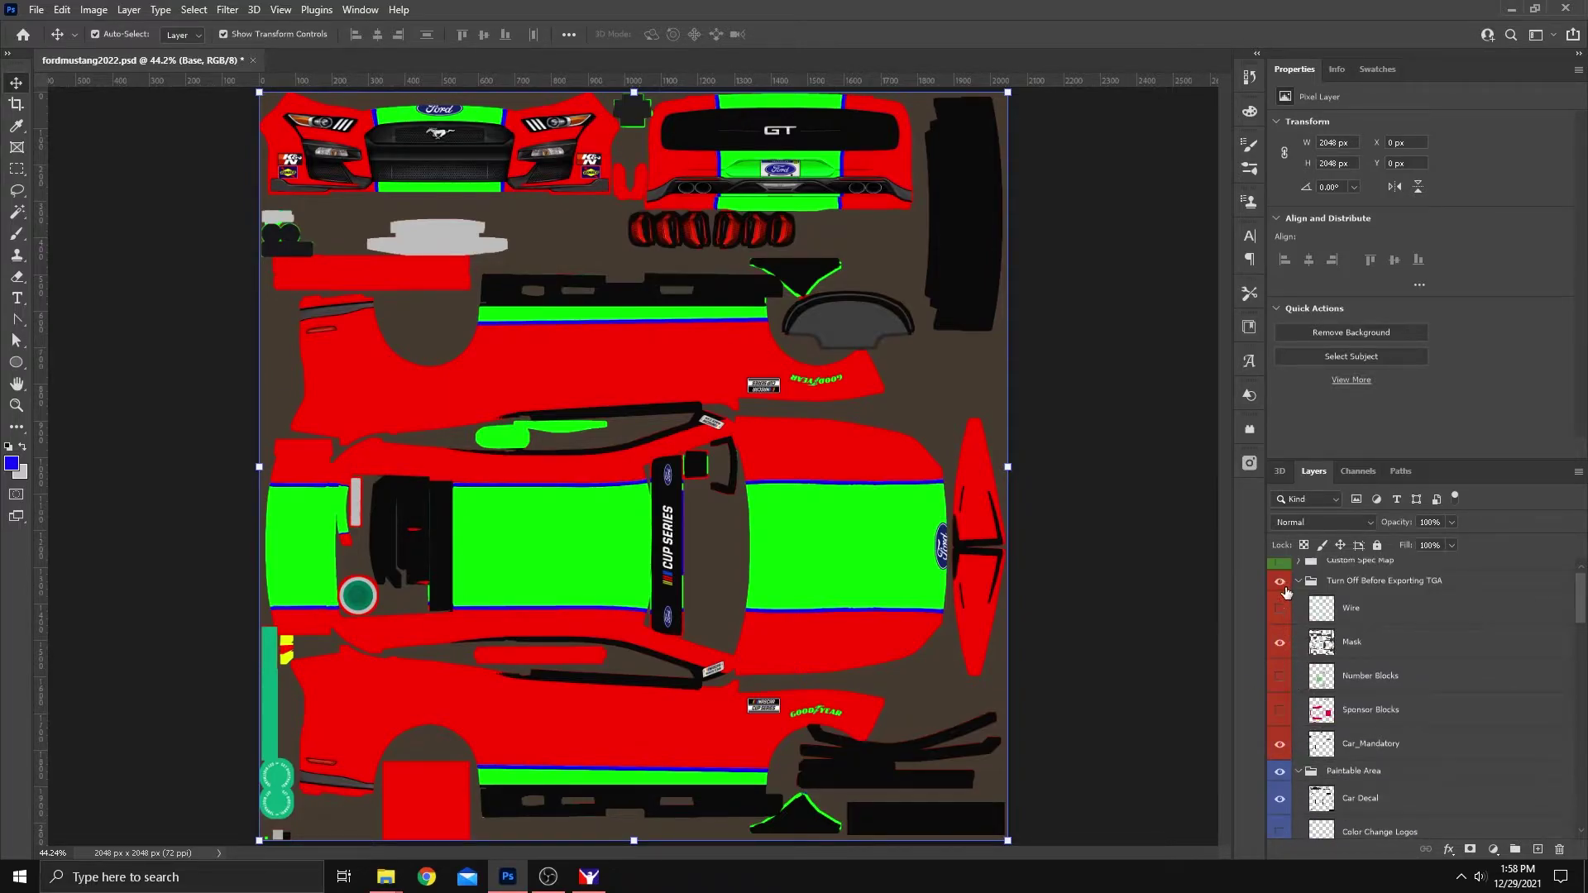
click(1298, 581)
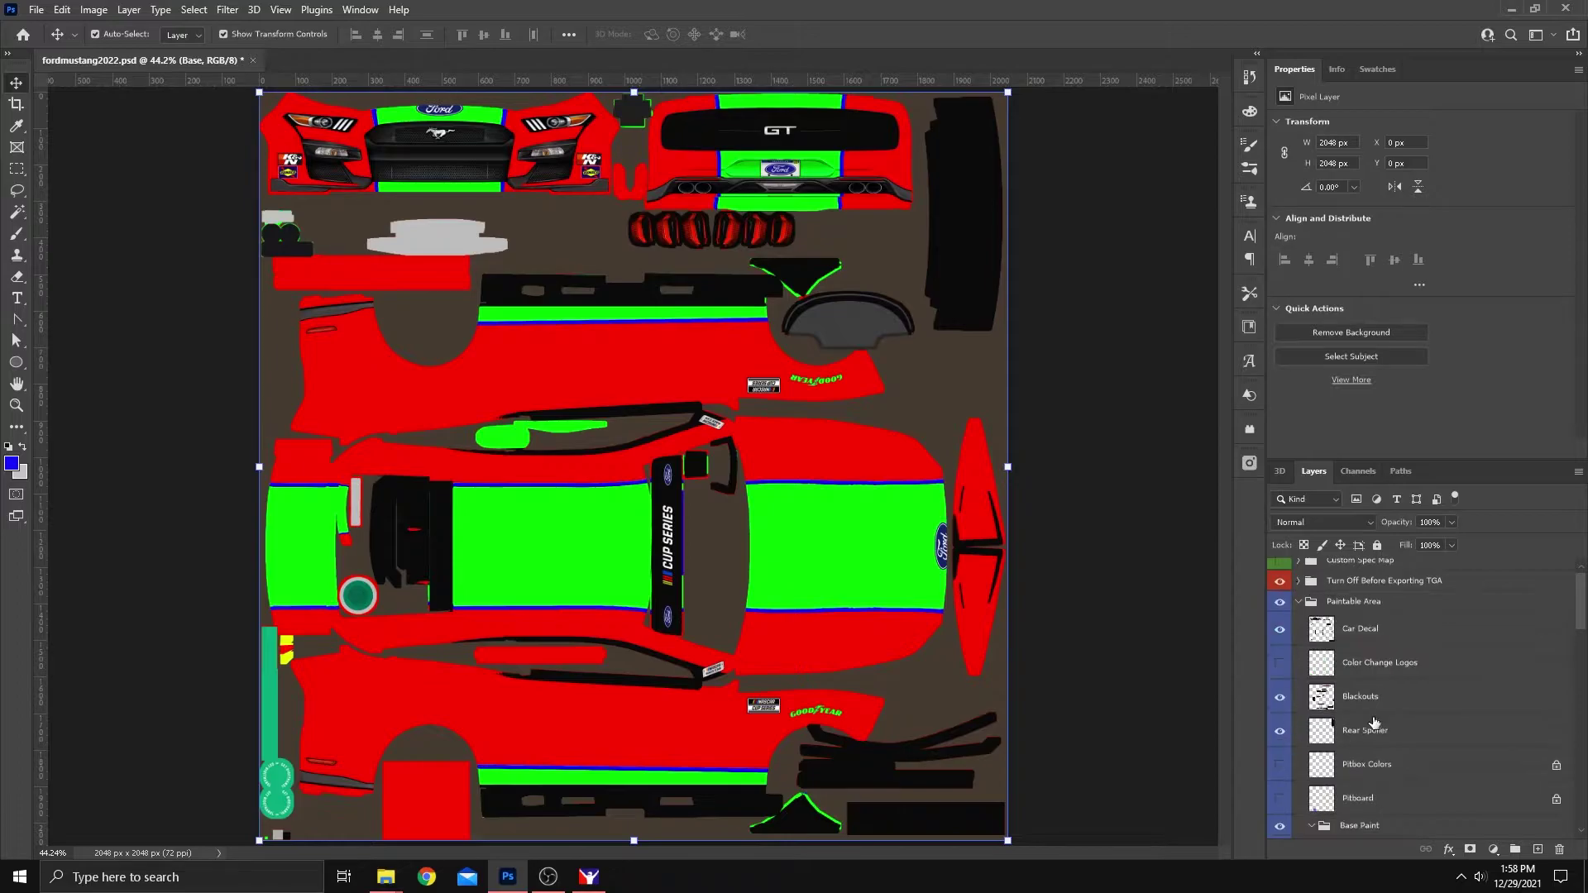
click(1280, 663)
click(1280, 764)
click(1279, 798)
scroll(1357, 769, down, 1)
scroll(1357, 770, down, 1)
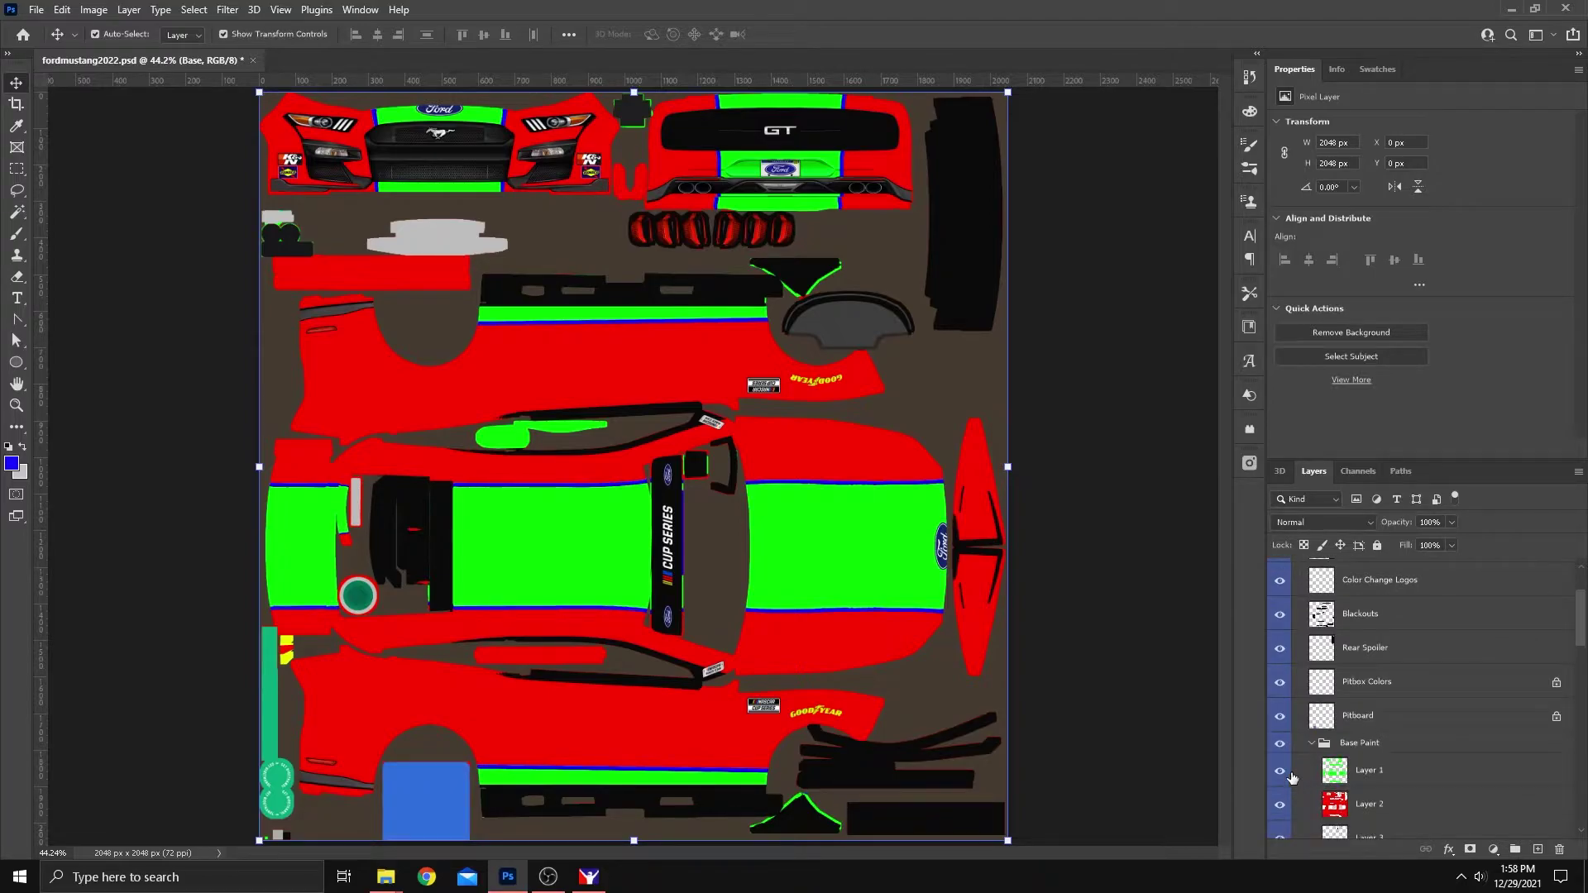
Hide Layers 1, 2 and 3 to check the blue base beneath
click(1350, 779)
click(1362, 804)
ctrl+click(1369, 804)
scroll(1390, 773, down, 2)
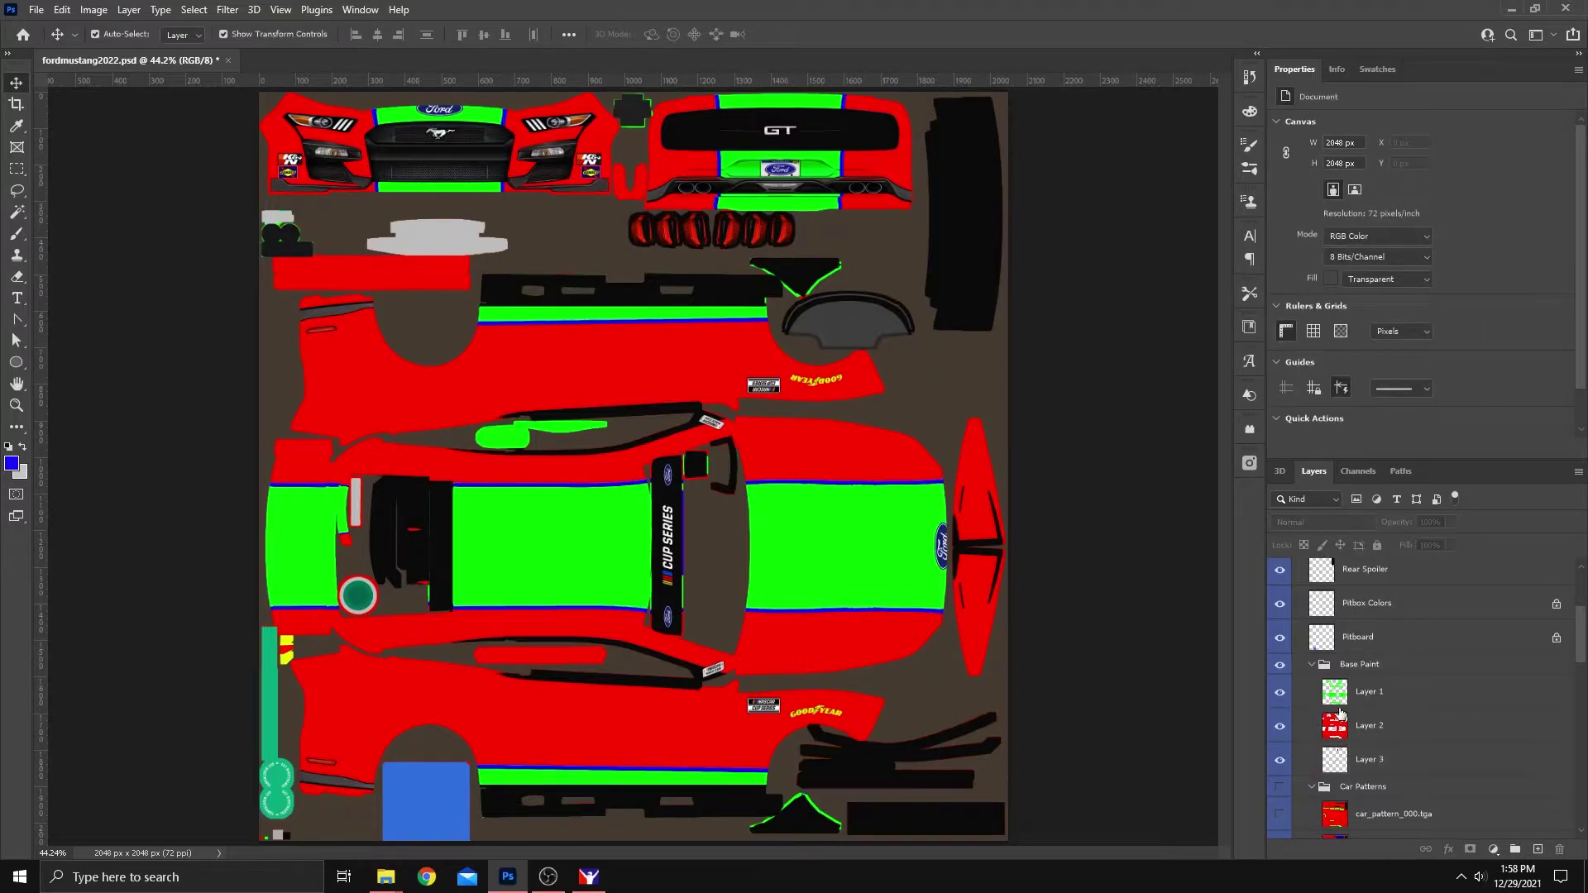
click(1280, 693)
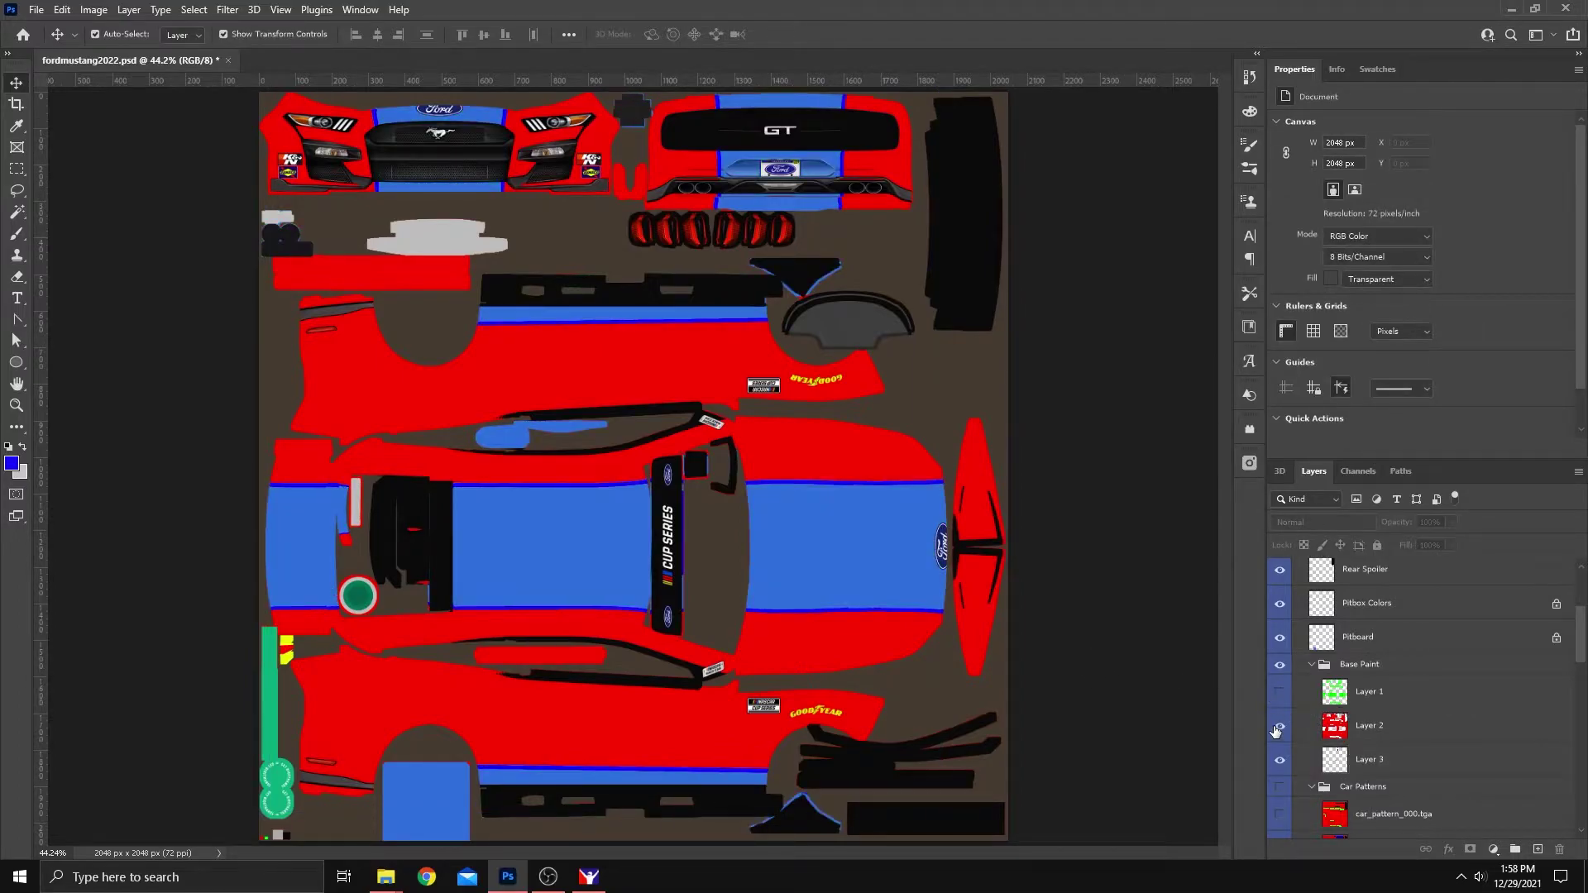
click(1279, 728)
click(1281, 761)
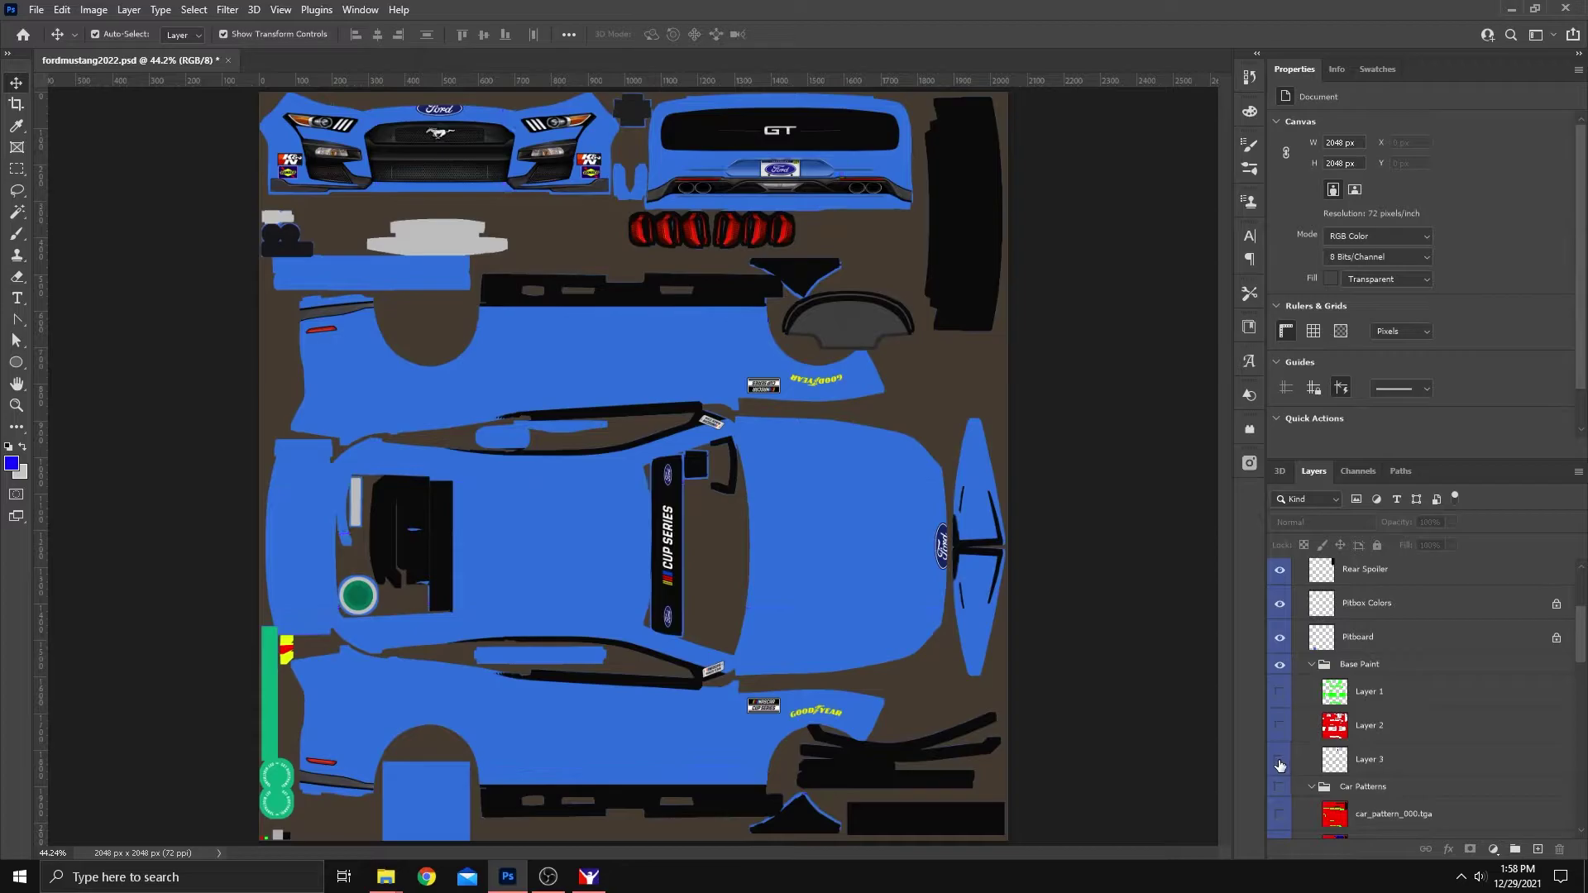
click(1280, 761)
click(1280, 761)
click(1279, 727)
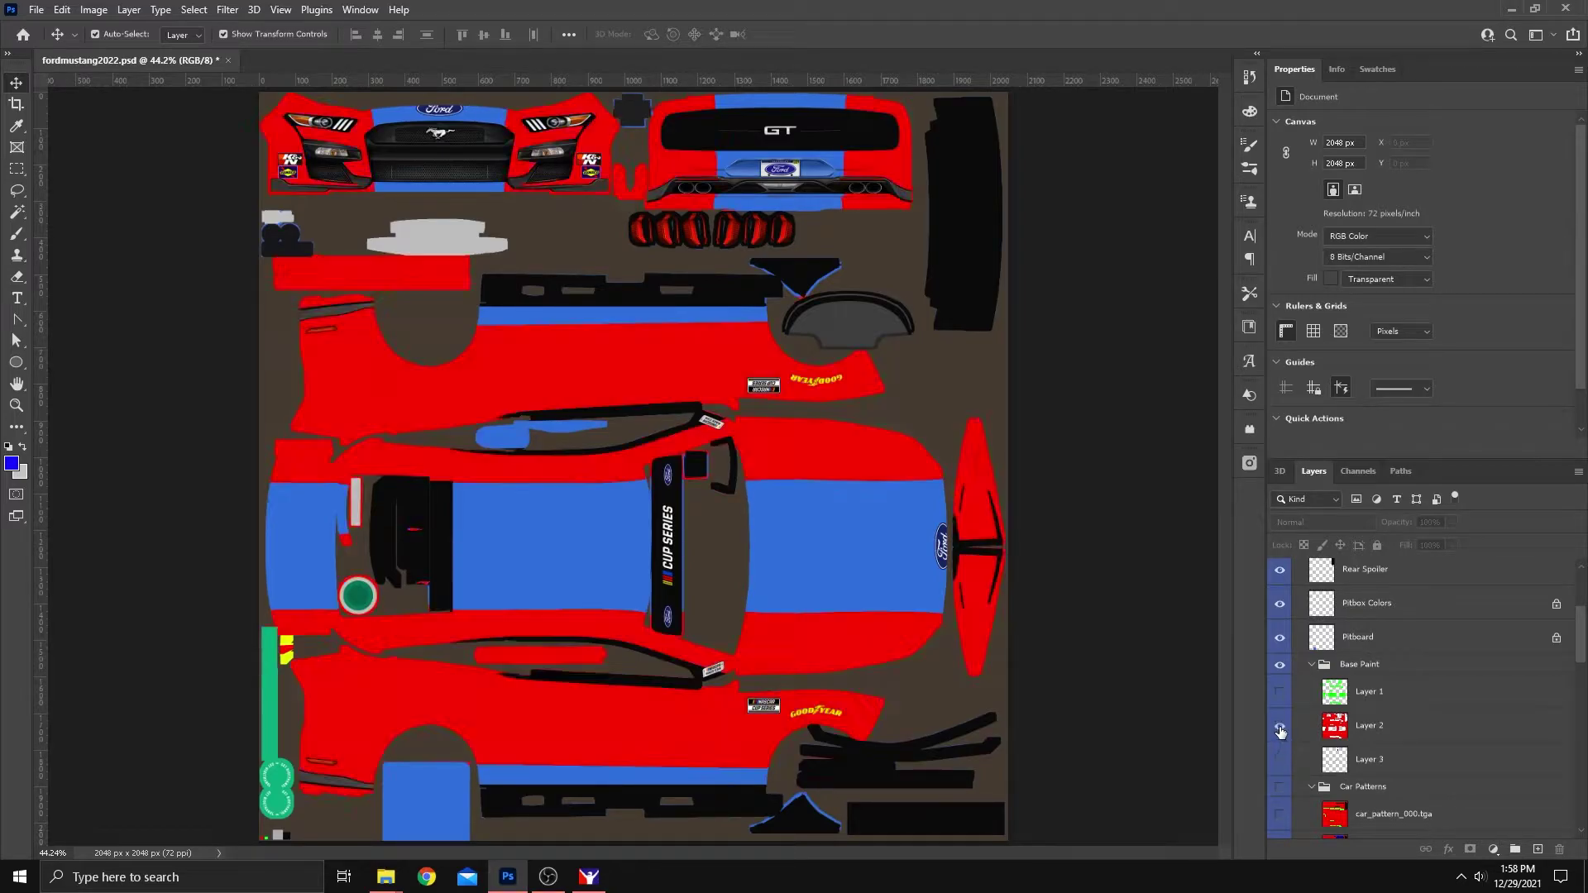
click(1280, 728)
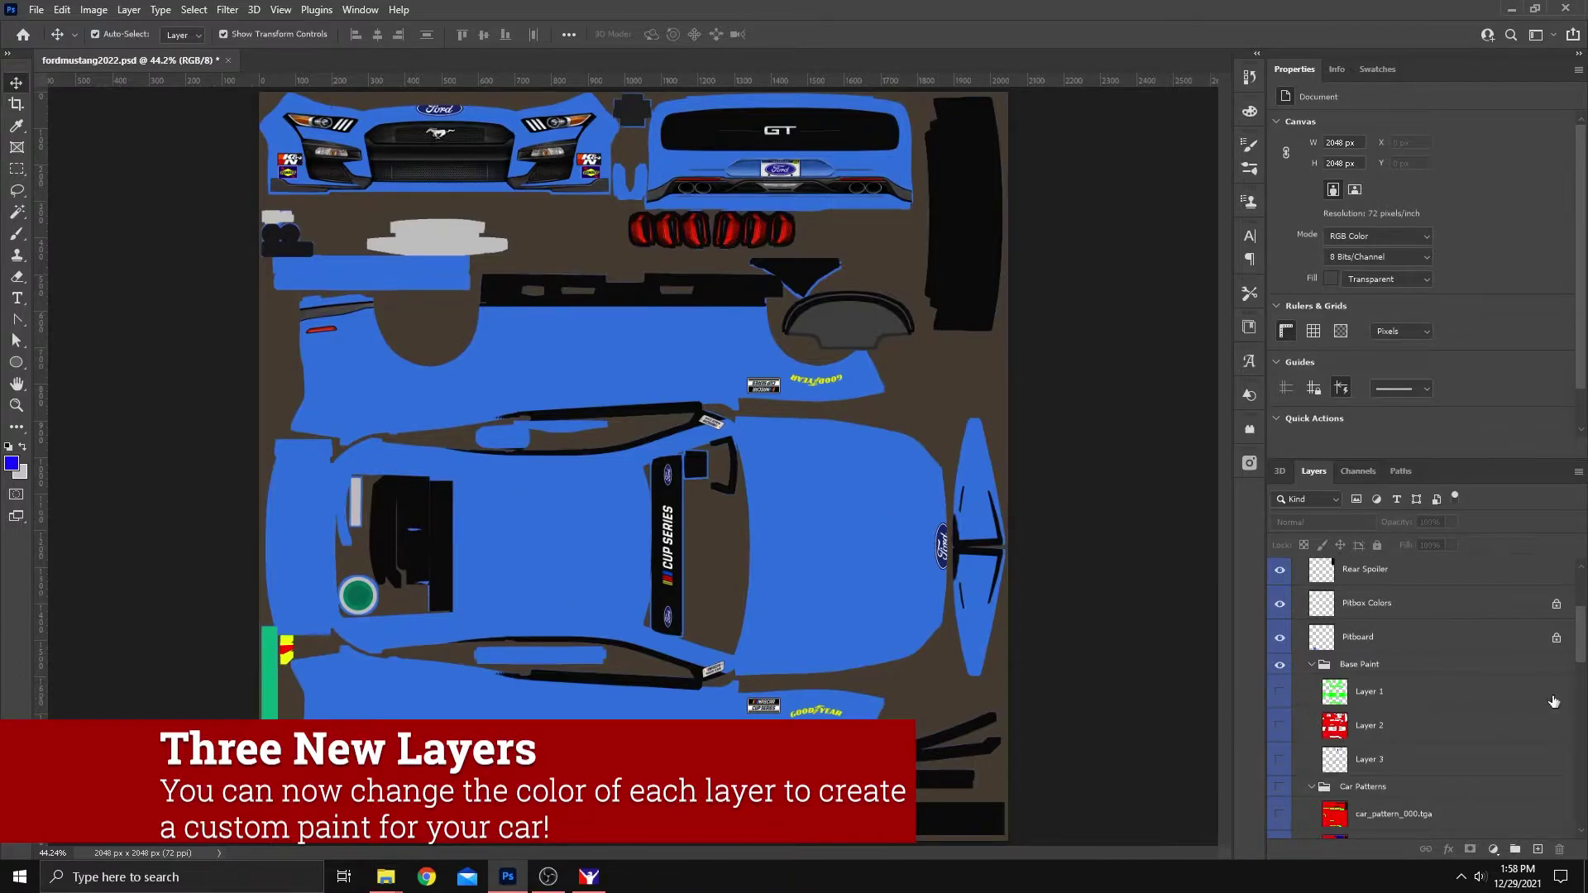
Show Layers 3, 2 and 1 again and select Layer 1
click(1280, 759)
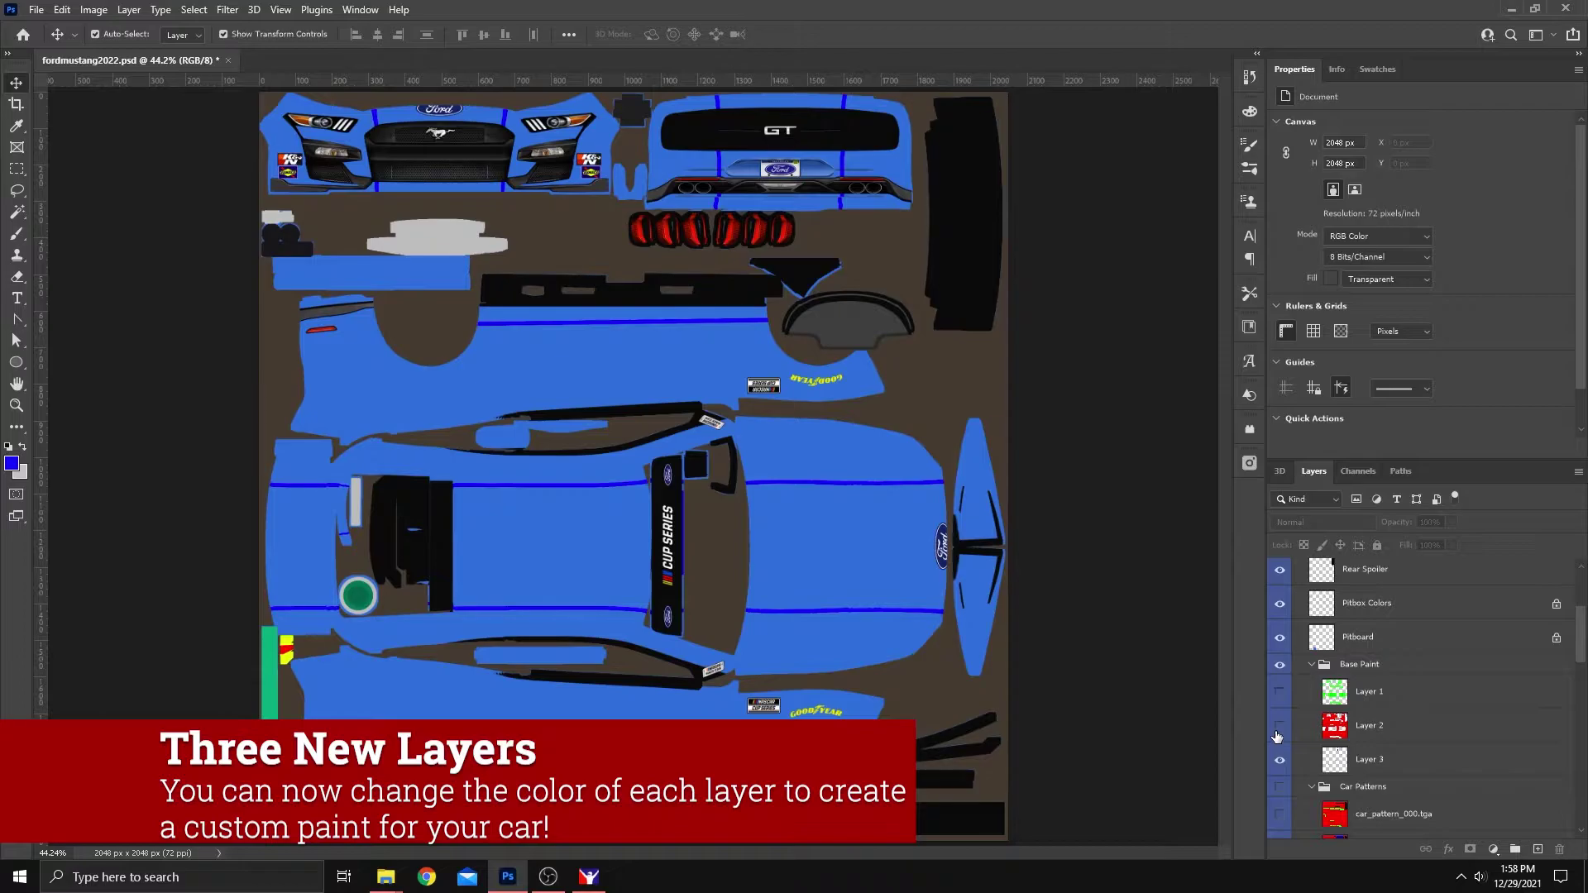
click(1280, 725)
click(1280, 692)
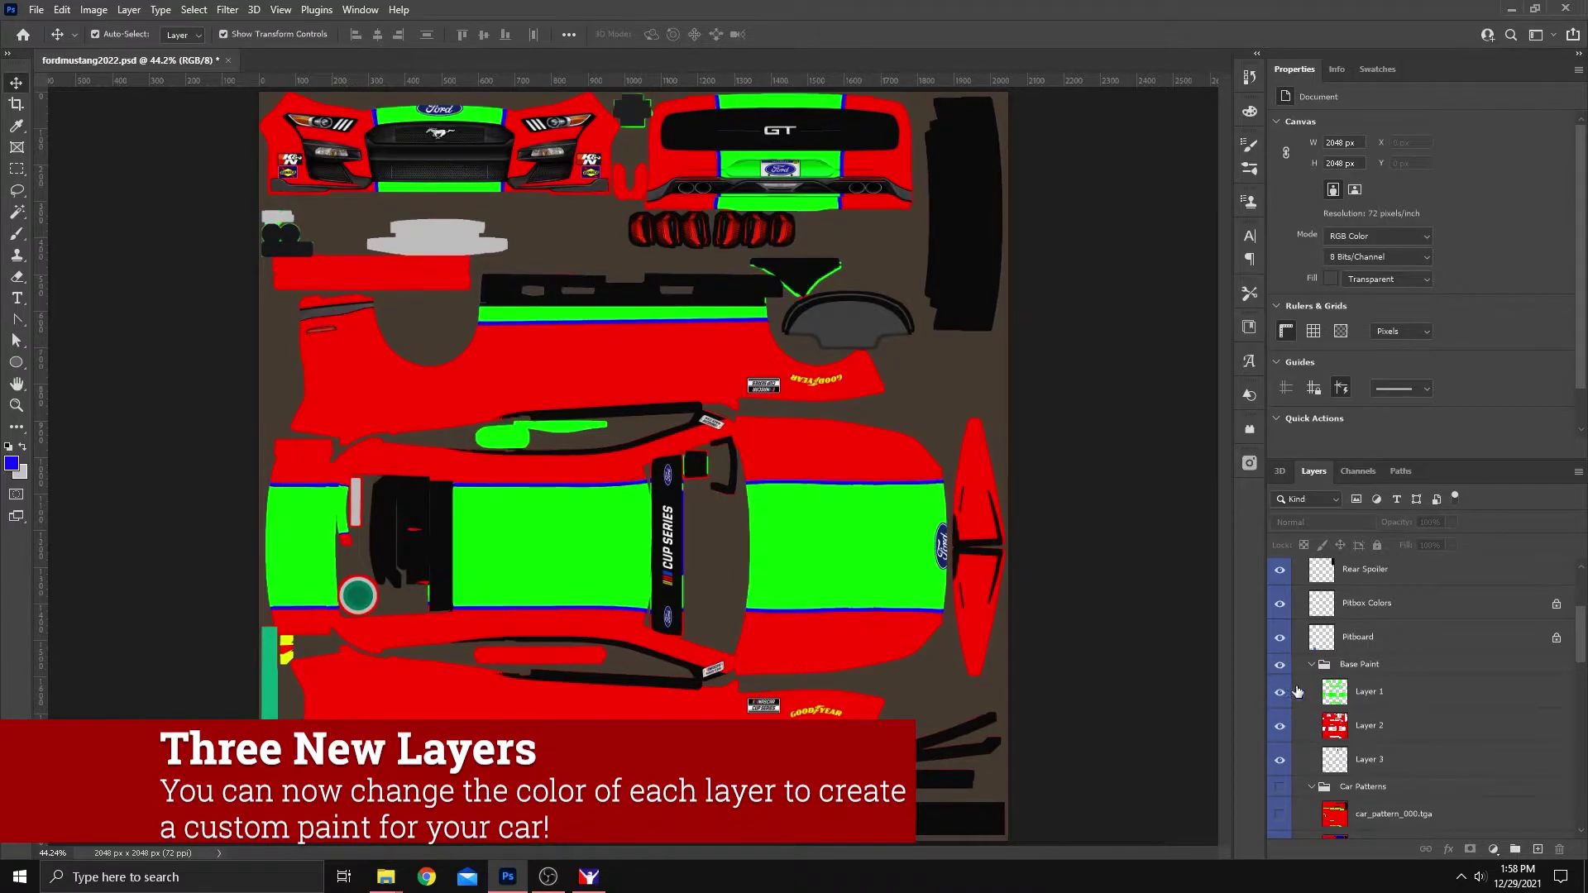
click(1376, 697)
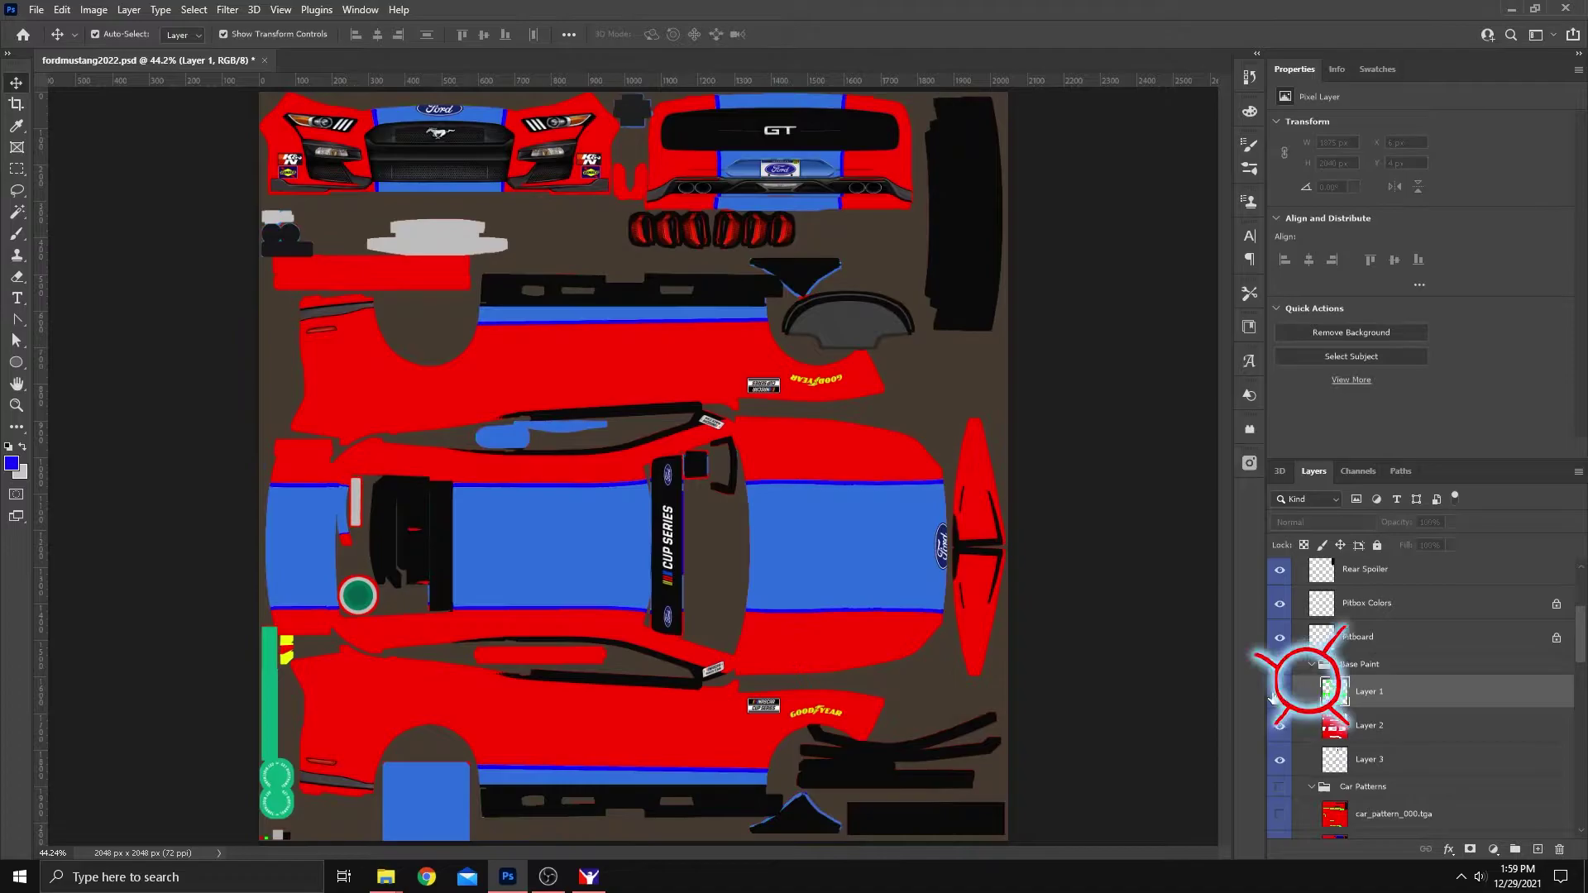
Give Layer 1 a near-white #f9f6f6 Color Overlay
click(1449, 850)
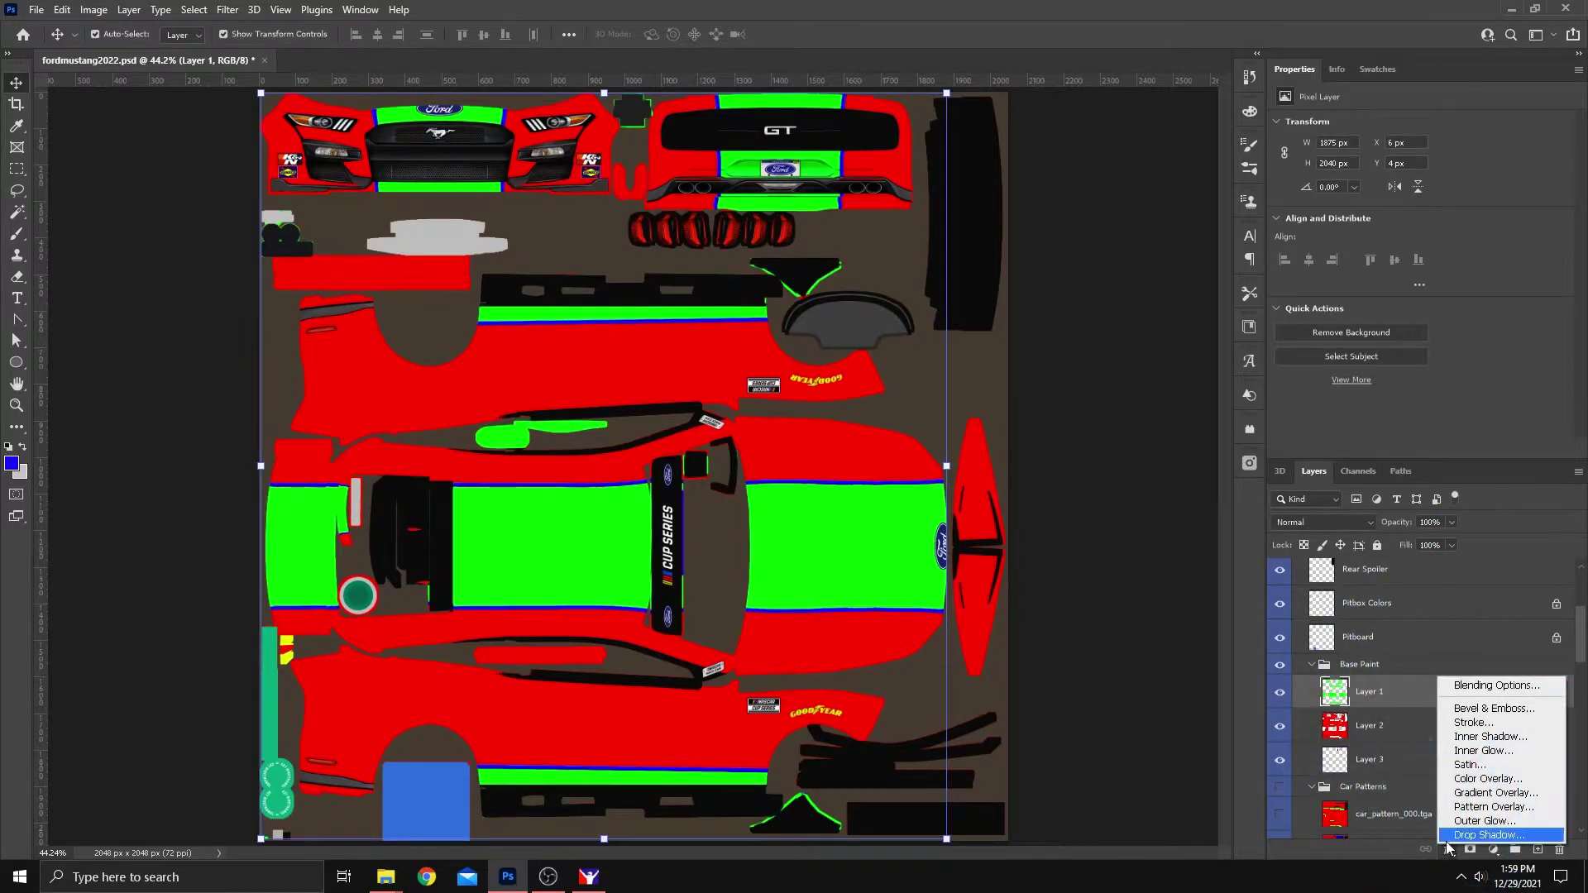
click(1454, 783)
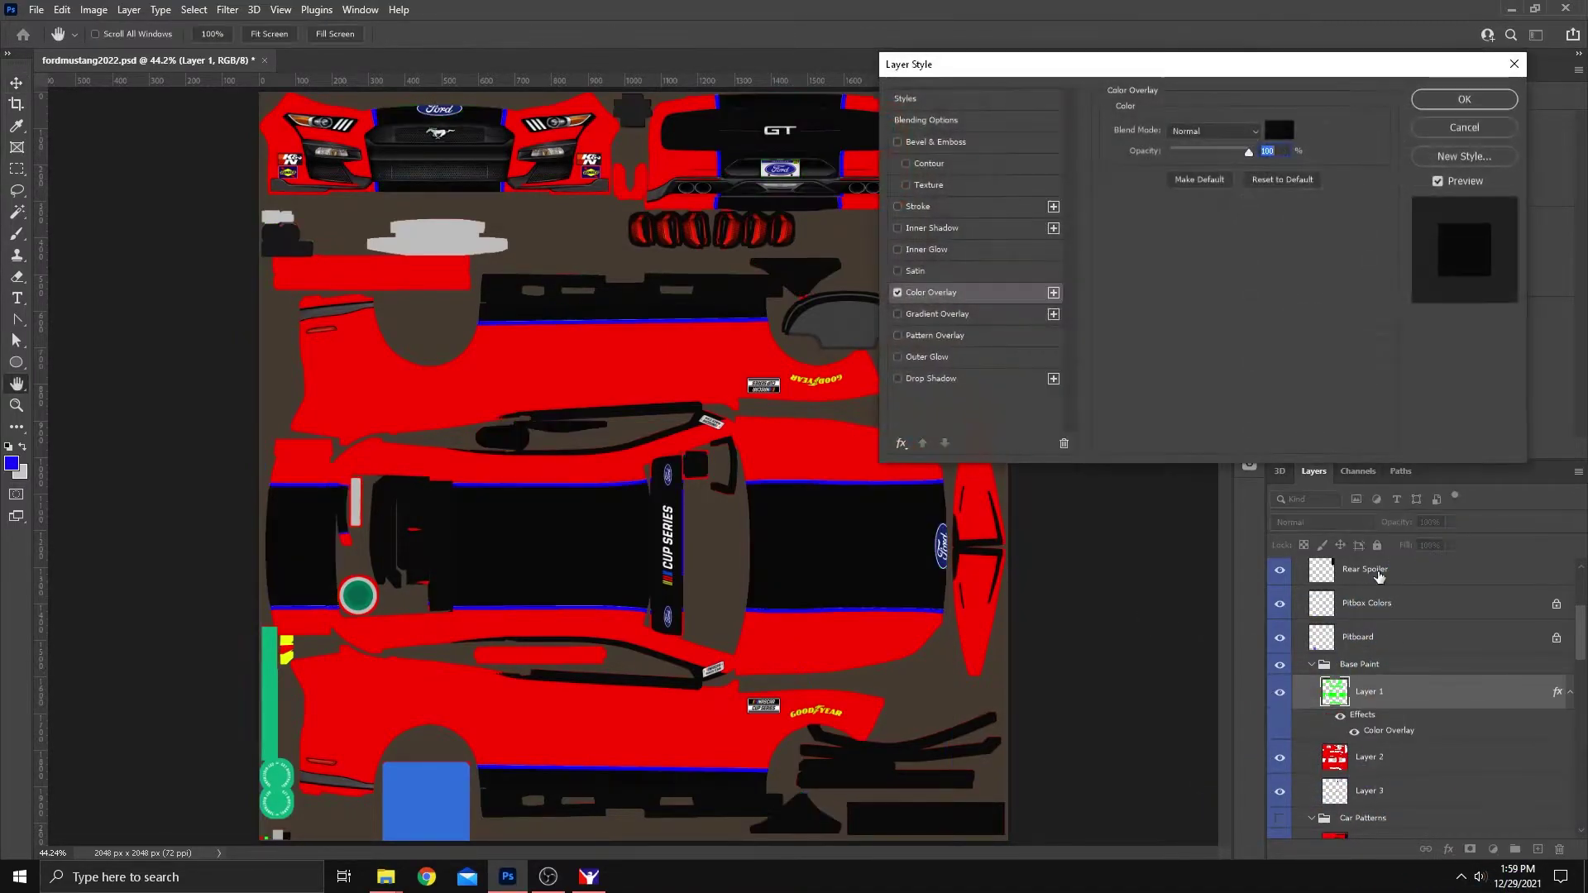
click(1279, 130)
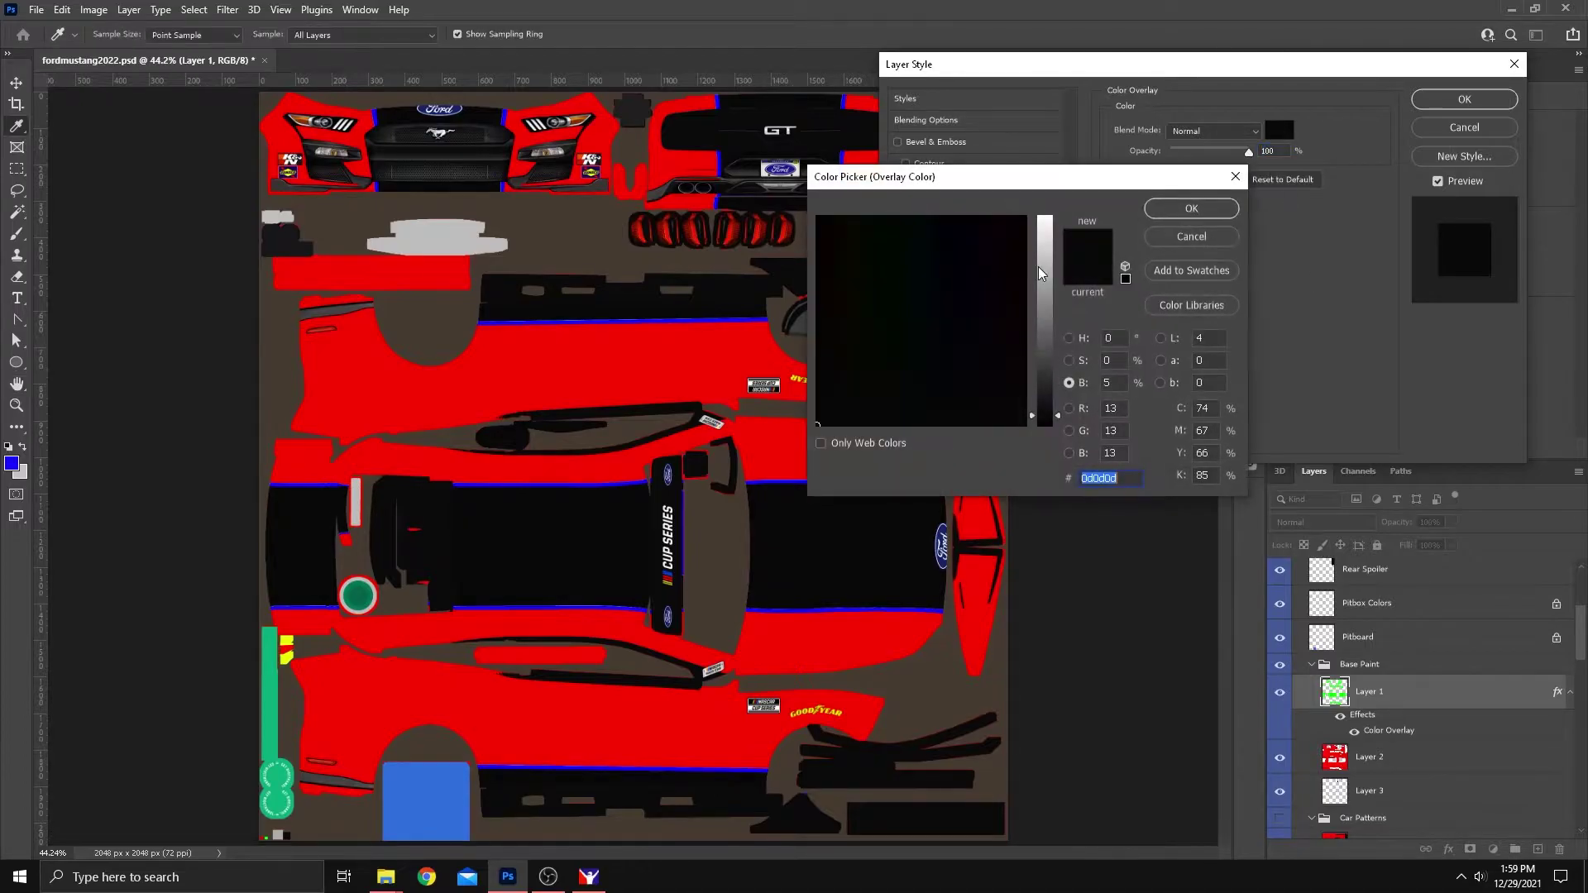
drag(1051, 232, 840, 399)
click(918, 327)
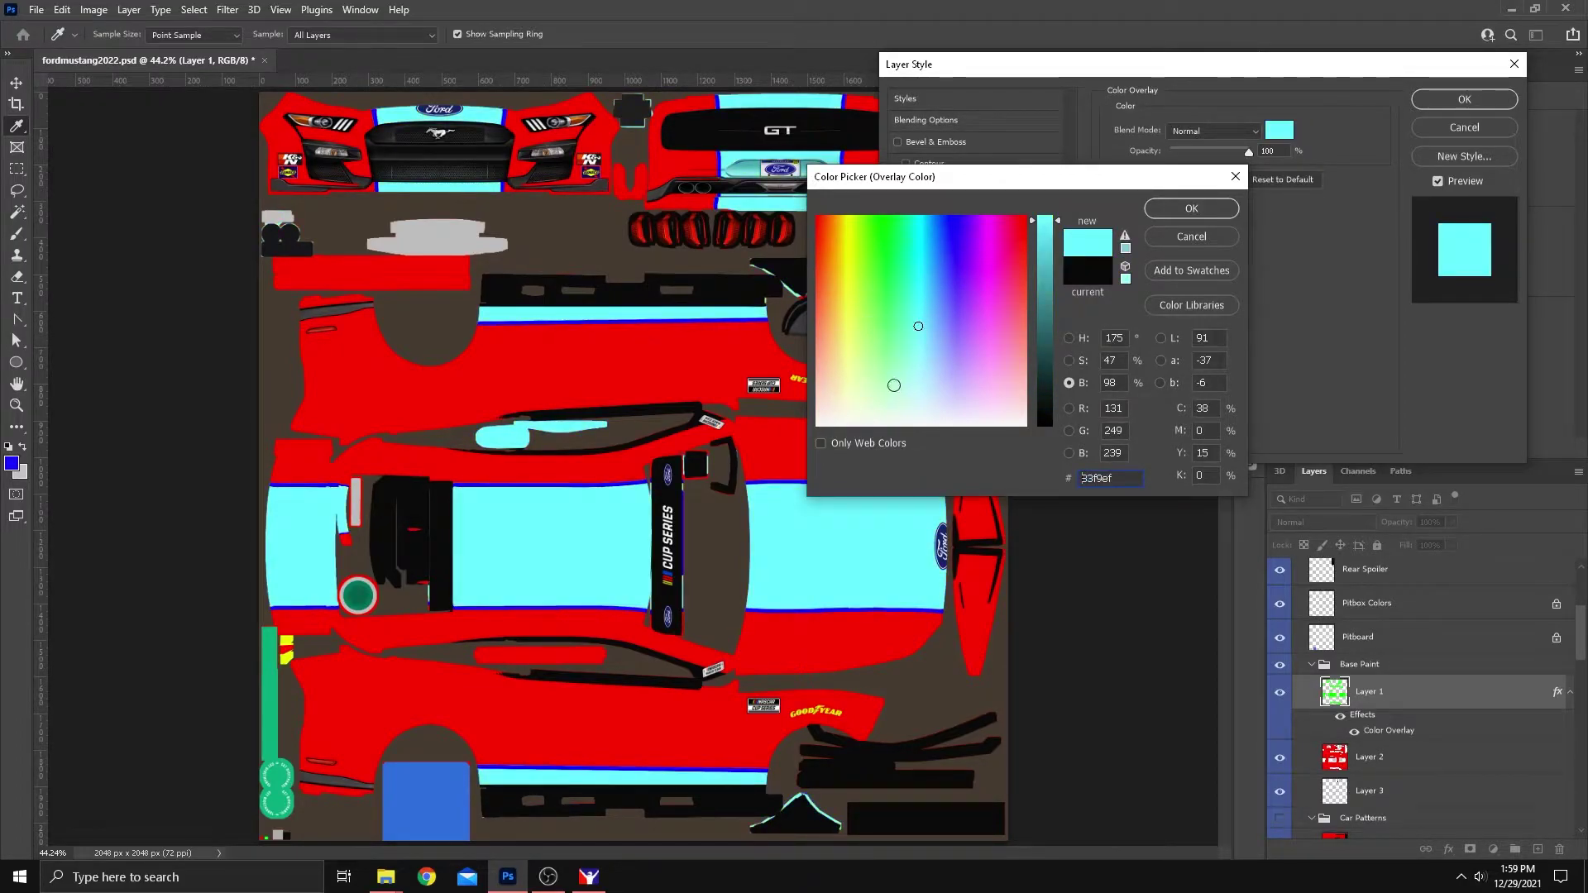
click(819, 423)
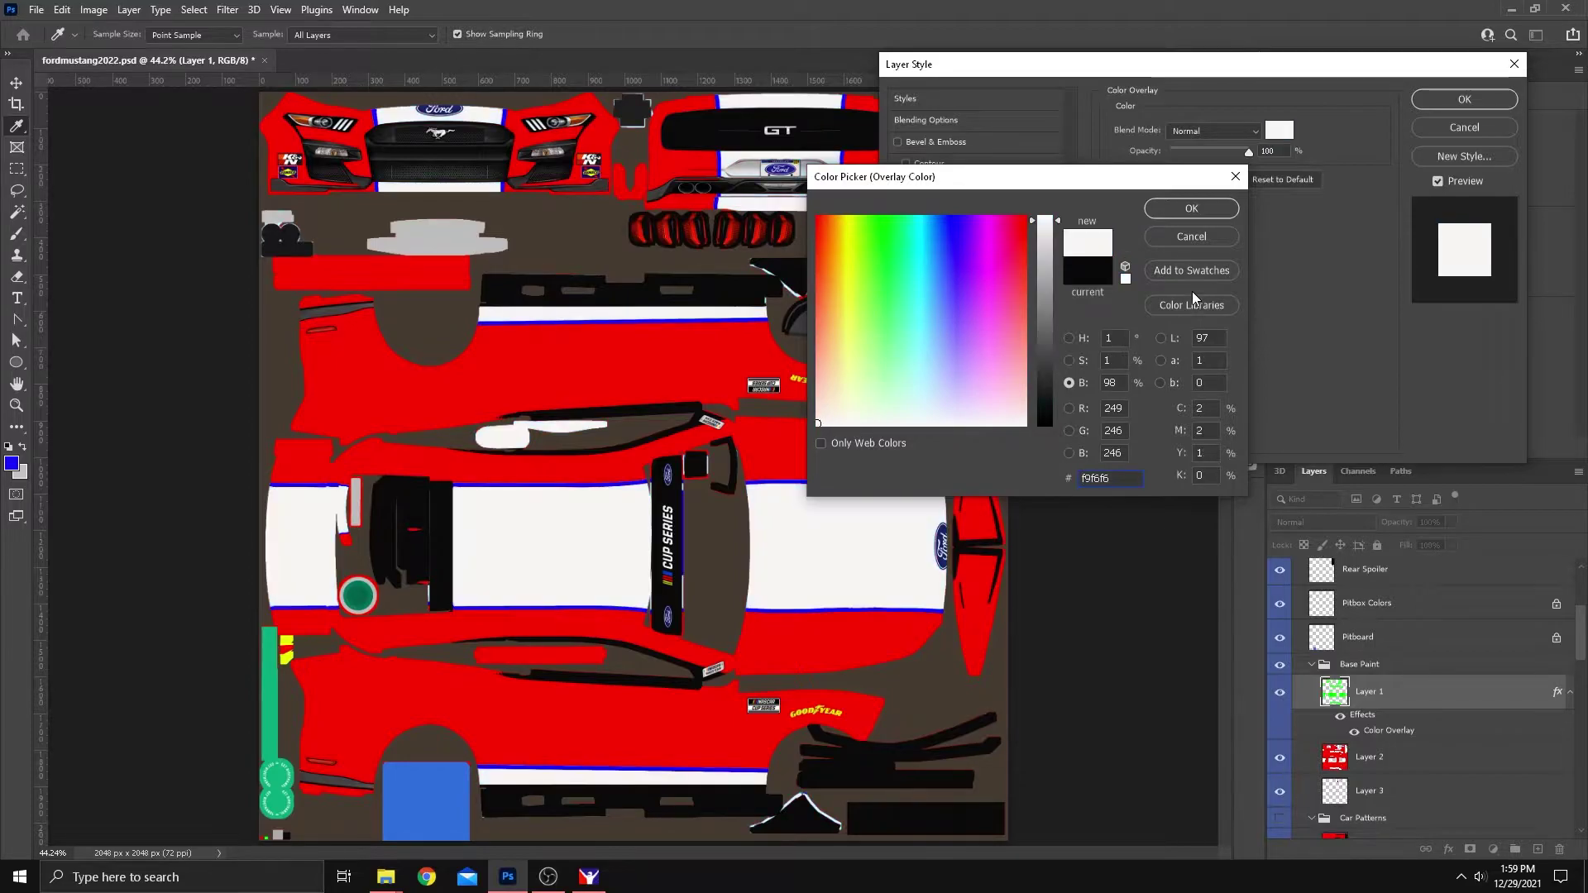
click(1191, 209)
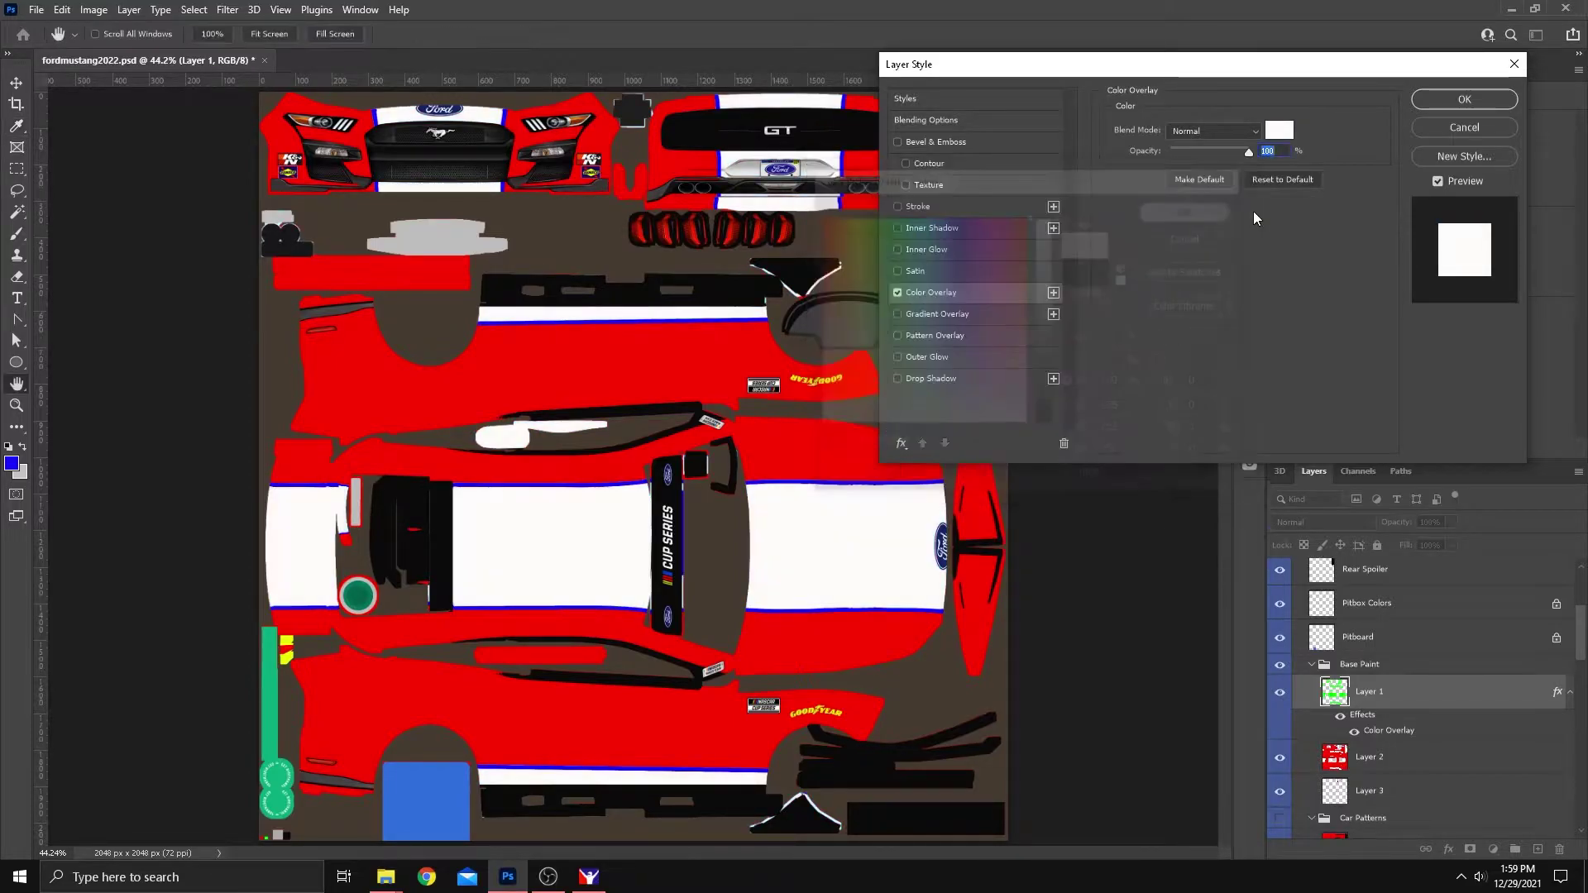
click(1438, 101)
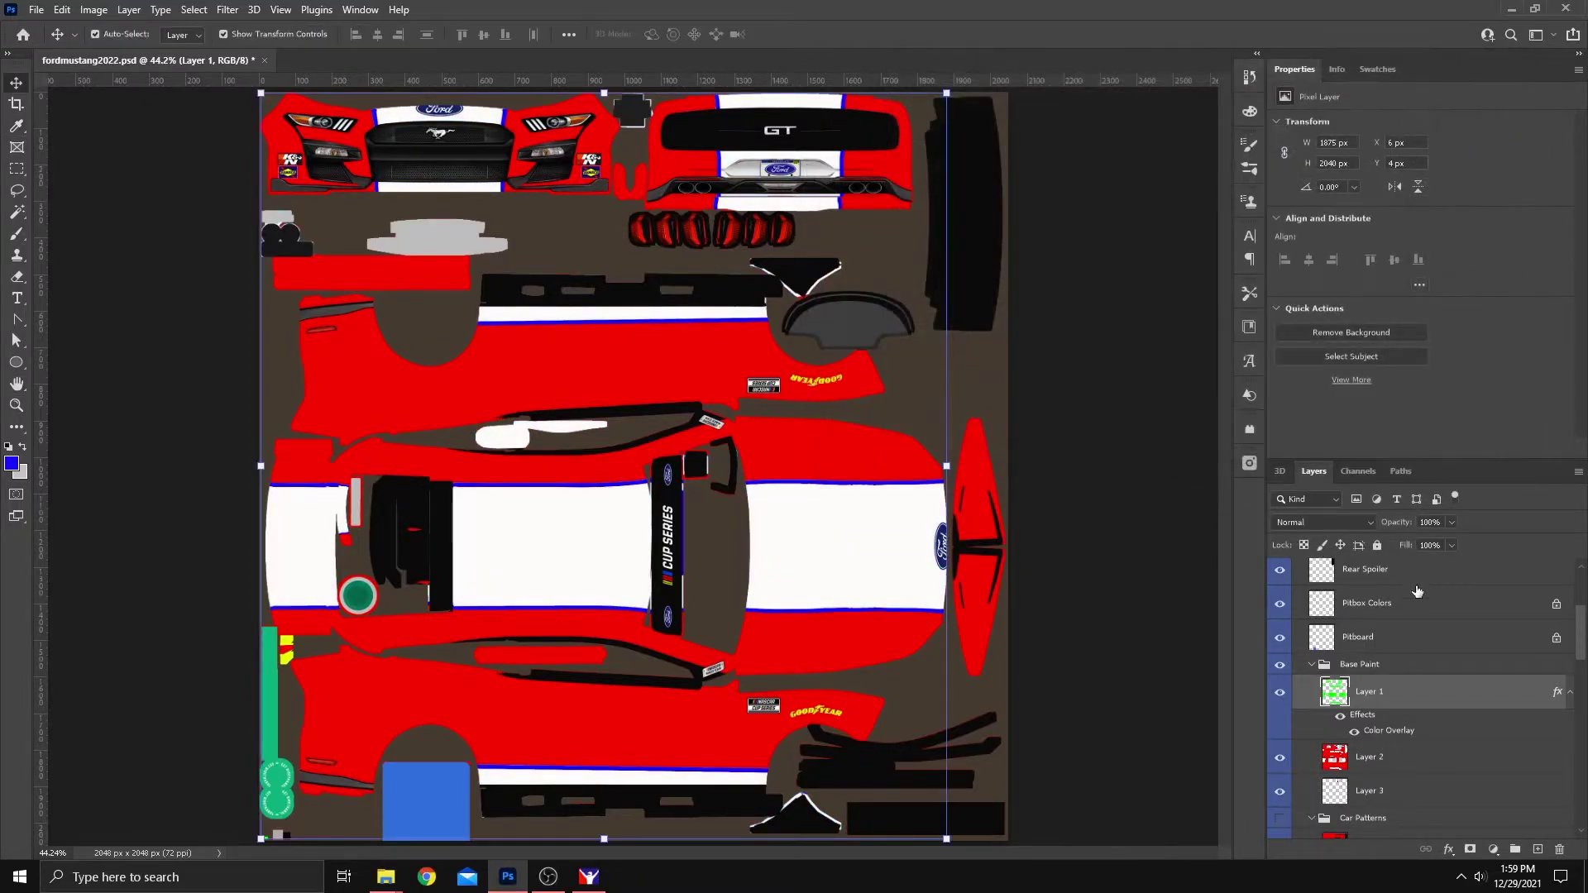
Give Layer 2 a pure blue #0000ff Color Overlay sampled from the foreground colour
click(1570, 692)
click(1373, 731)
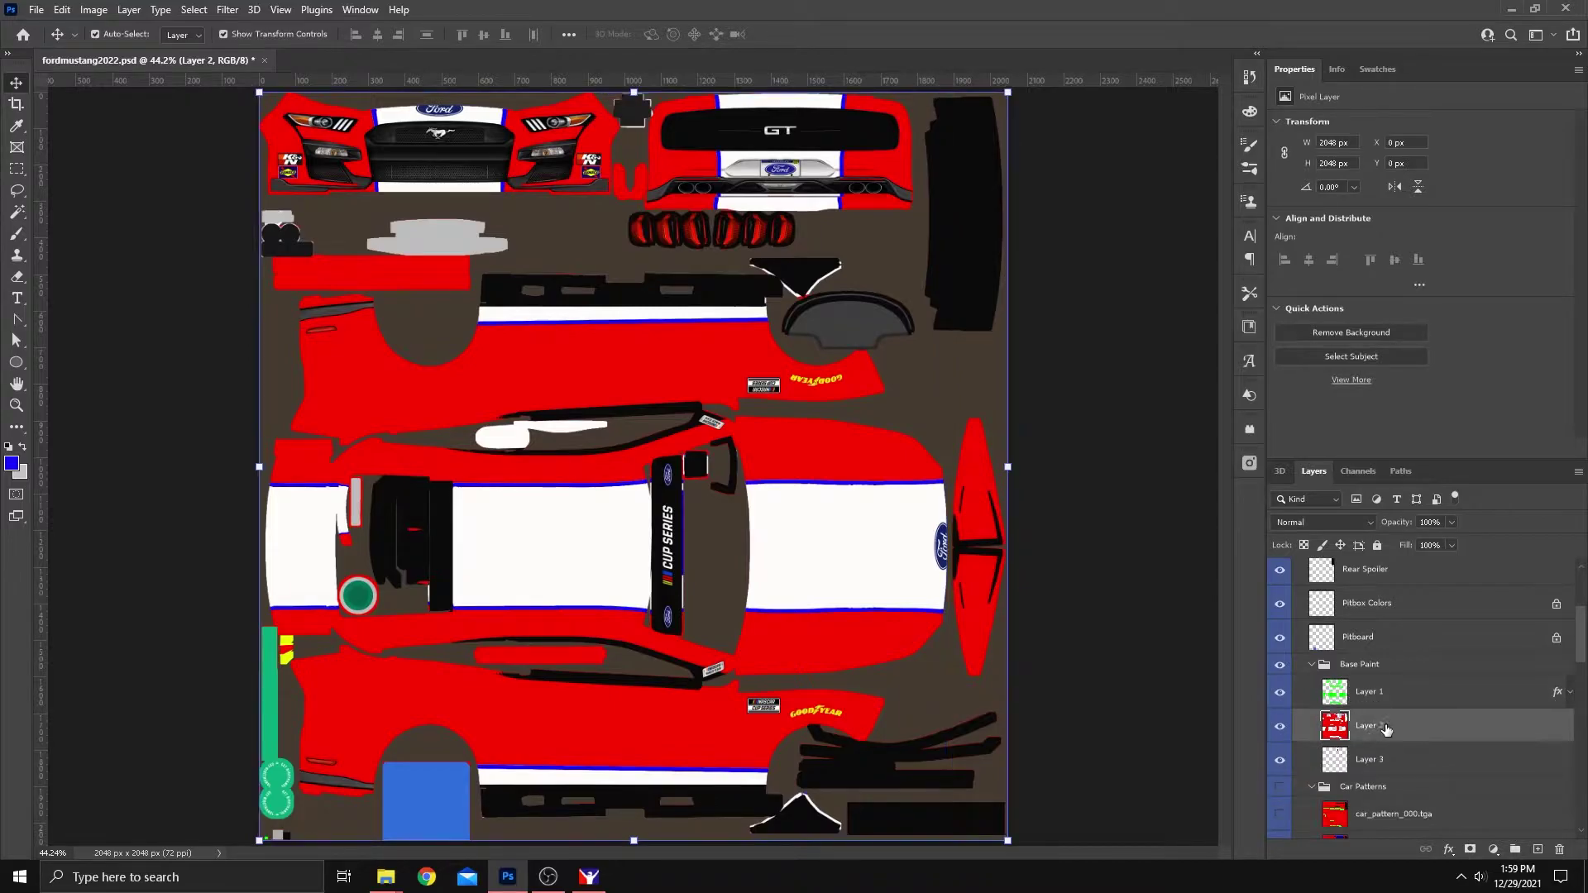
click(1450, 851)
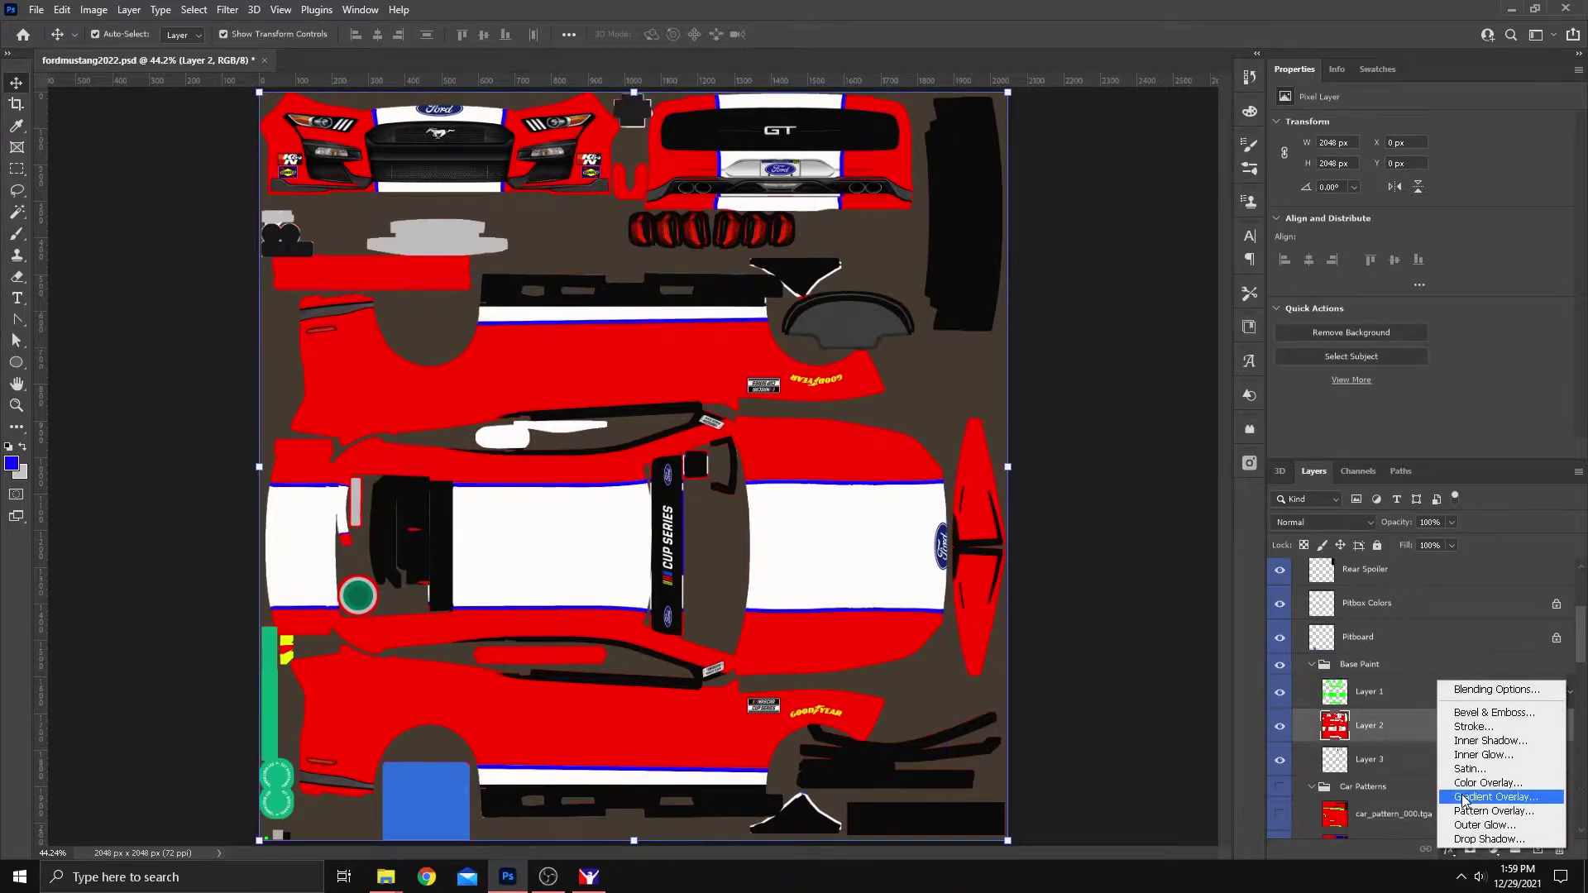
click(1457, 782)
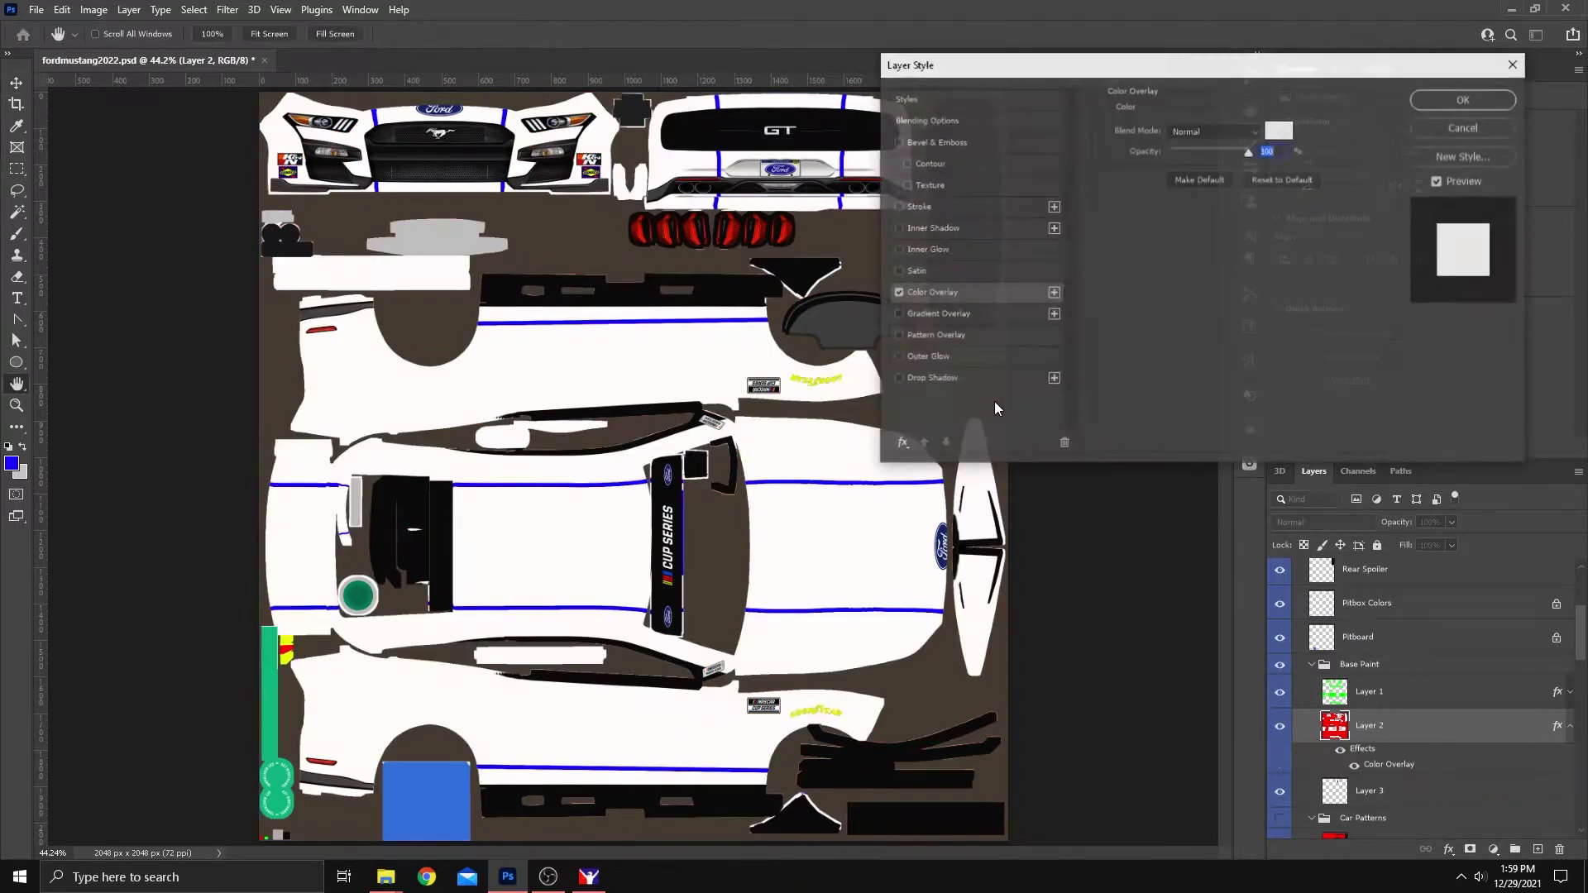
click(1280, 130)
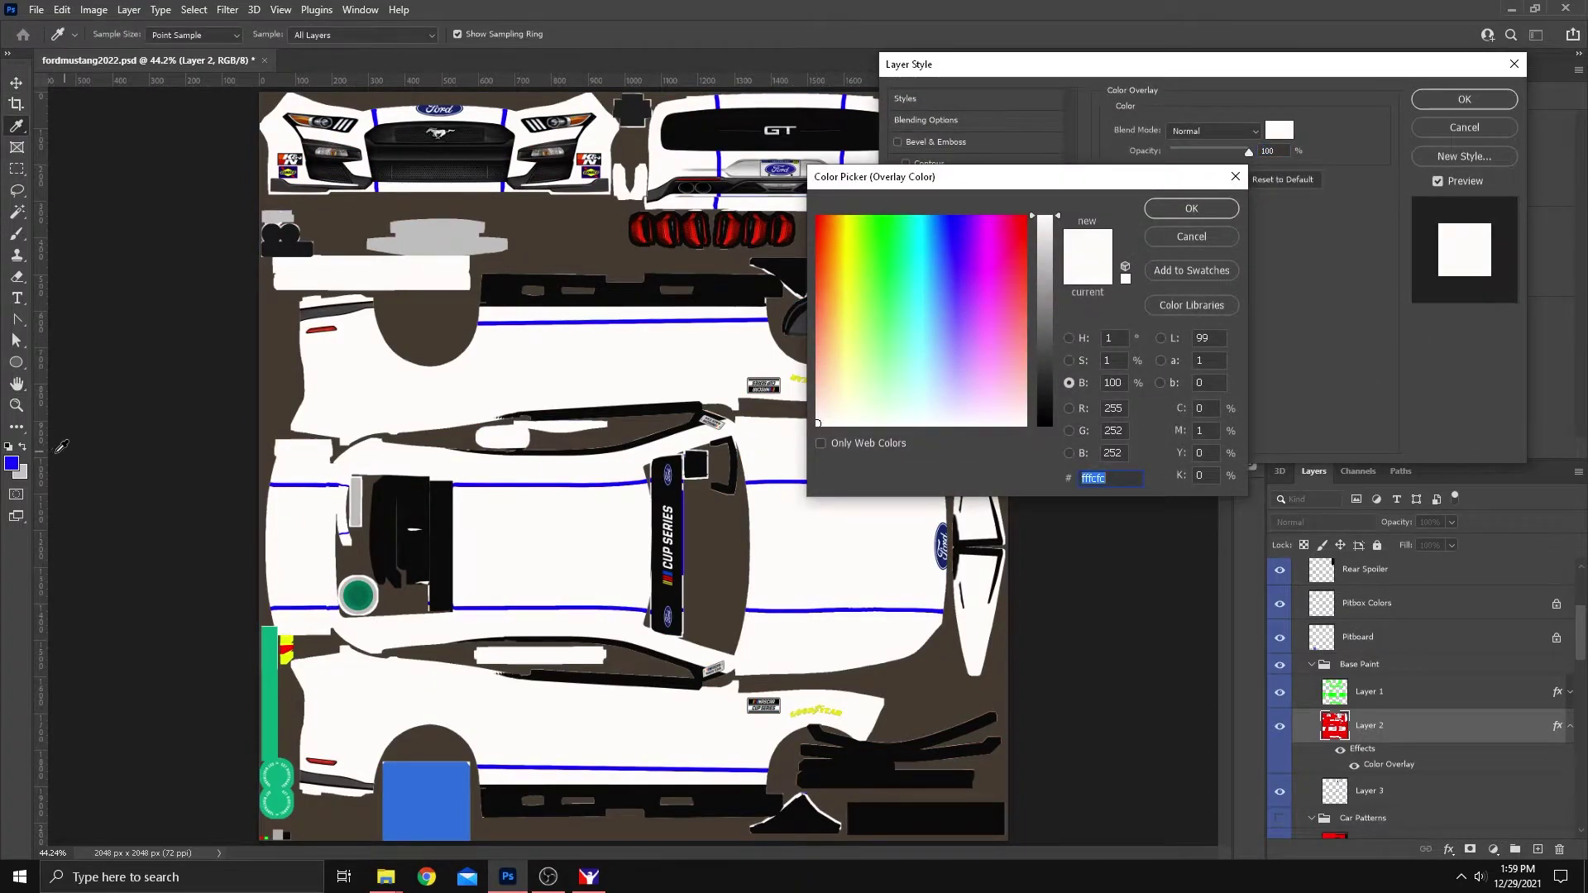
click(13, 460)
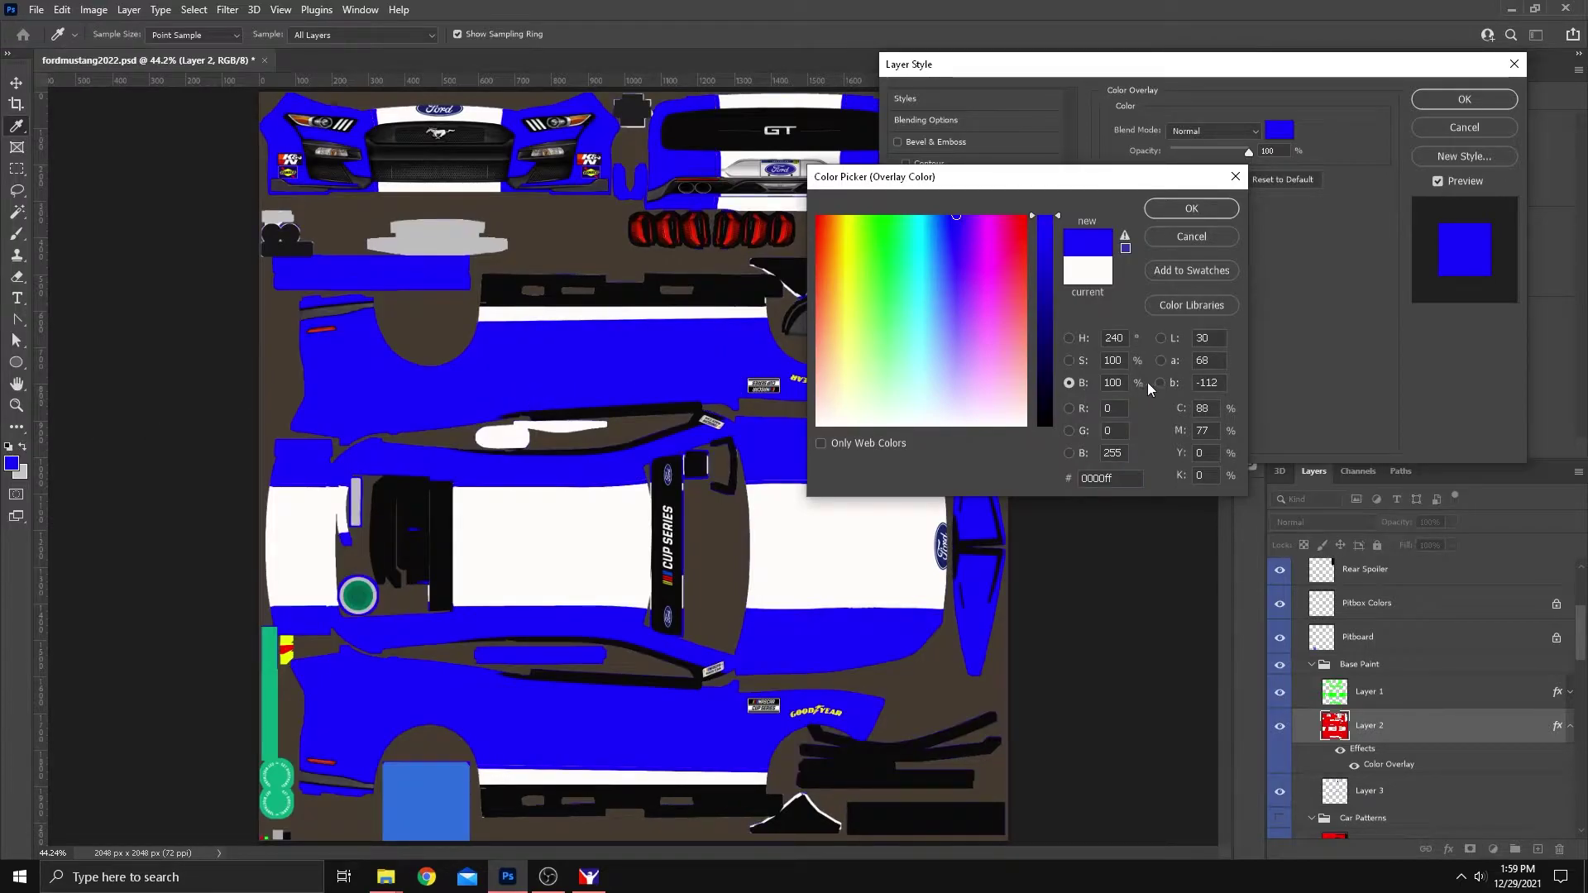
click(1202, 215)
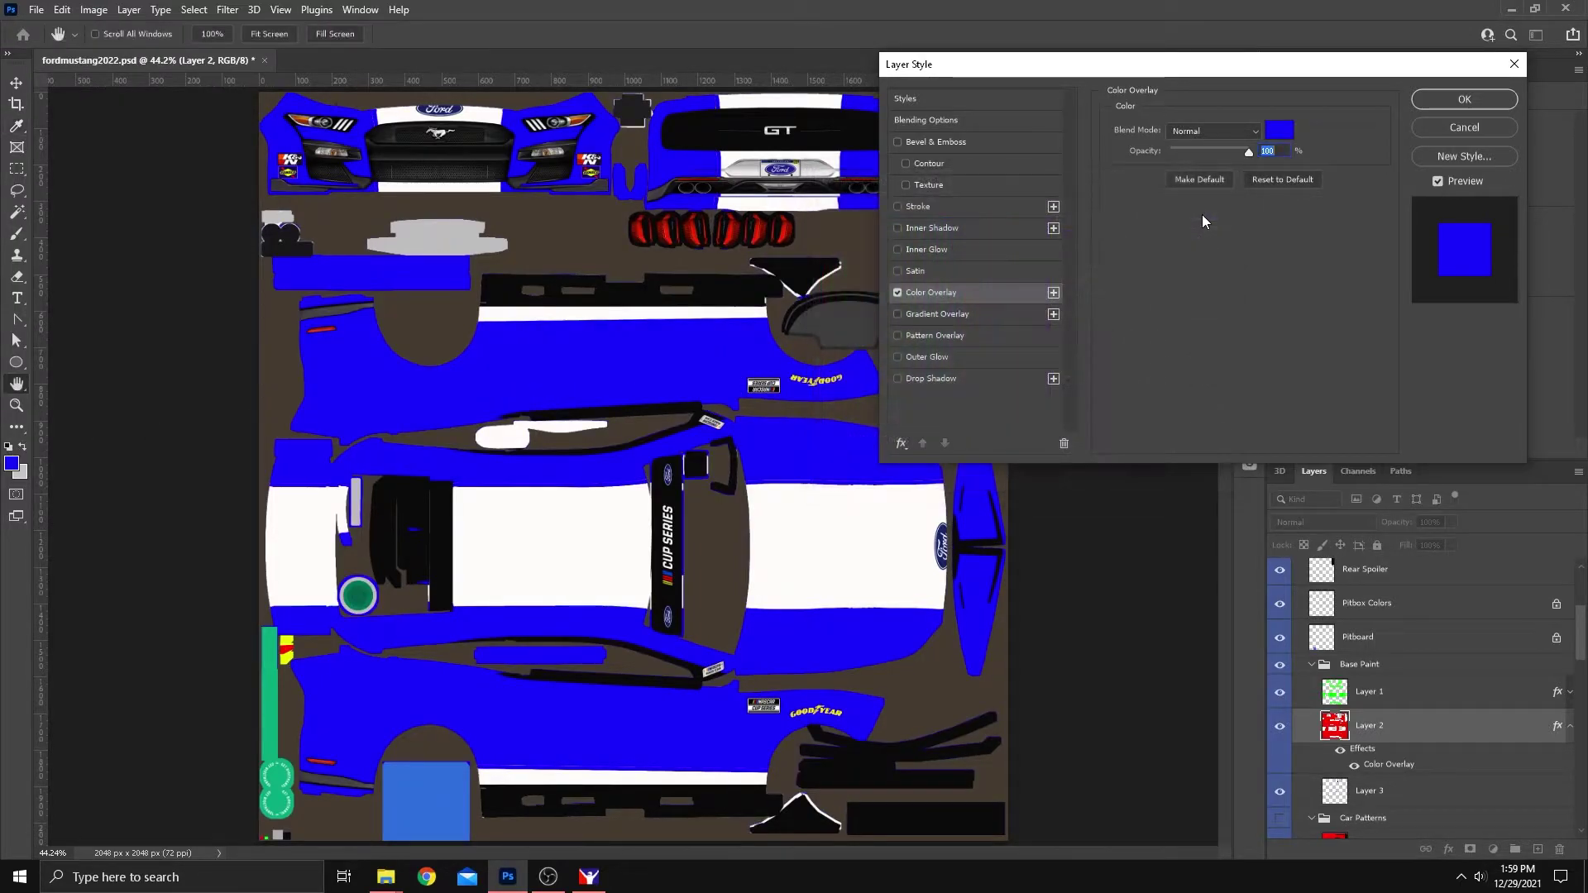
click(1451, 102)
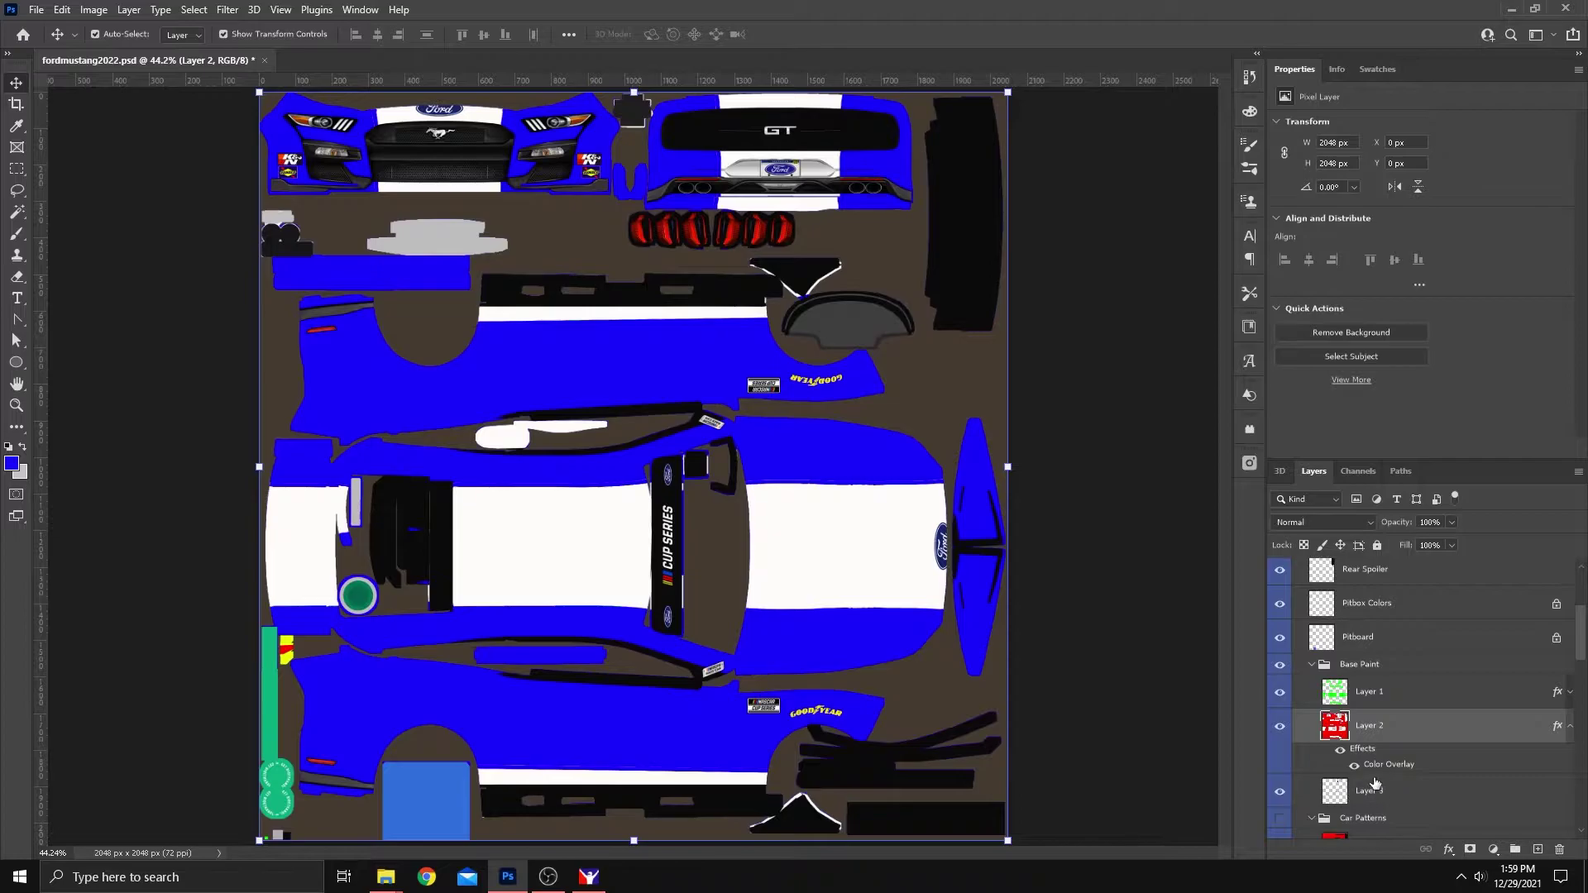
Add a Color Overlay to Layer 3 using yellow #eae704
click(1570, 727)
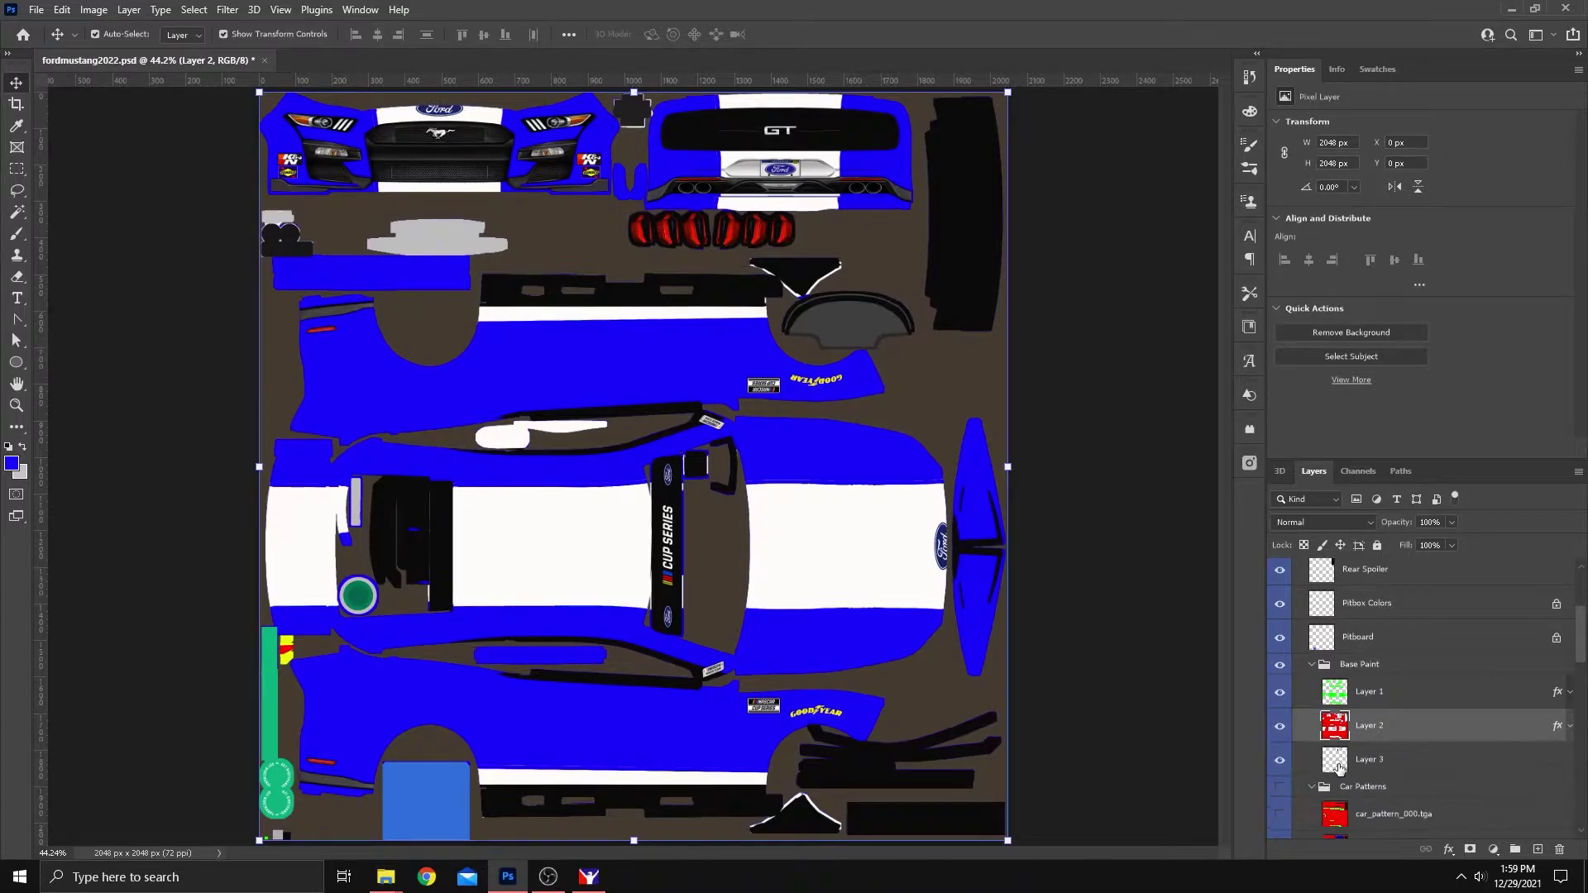
click(1369, 761)
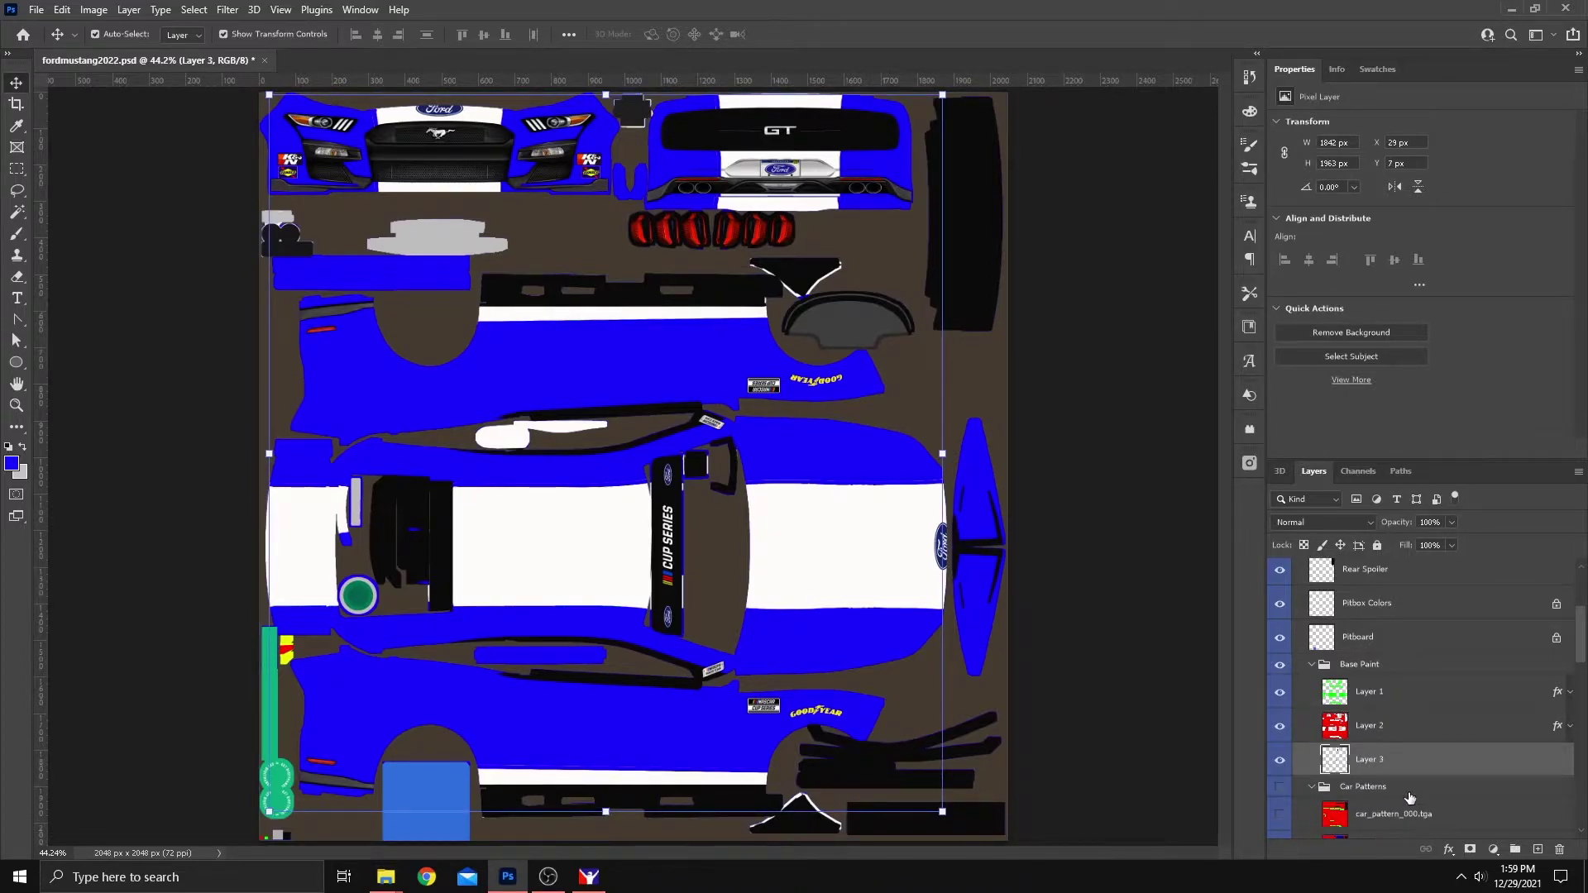
click(1448, 849)
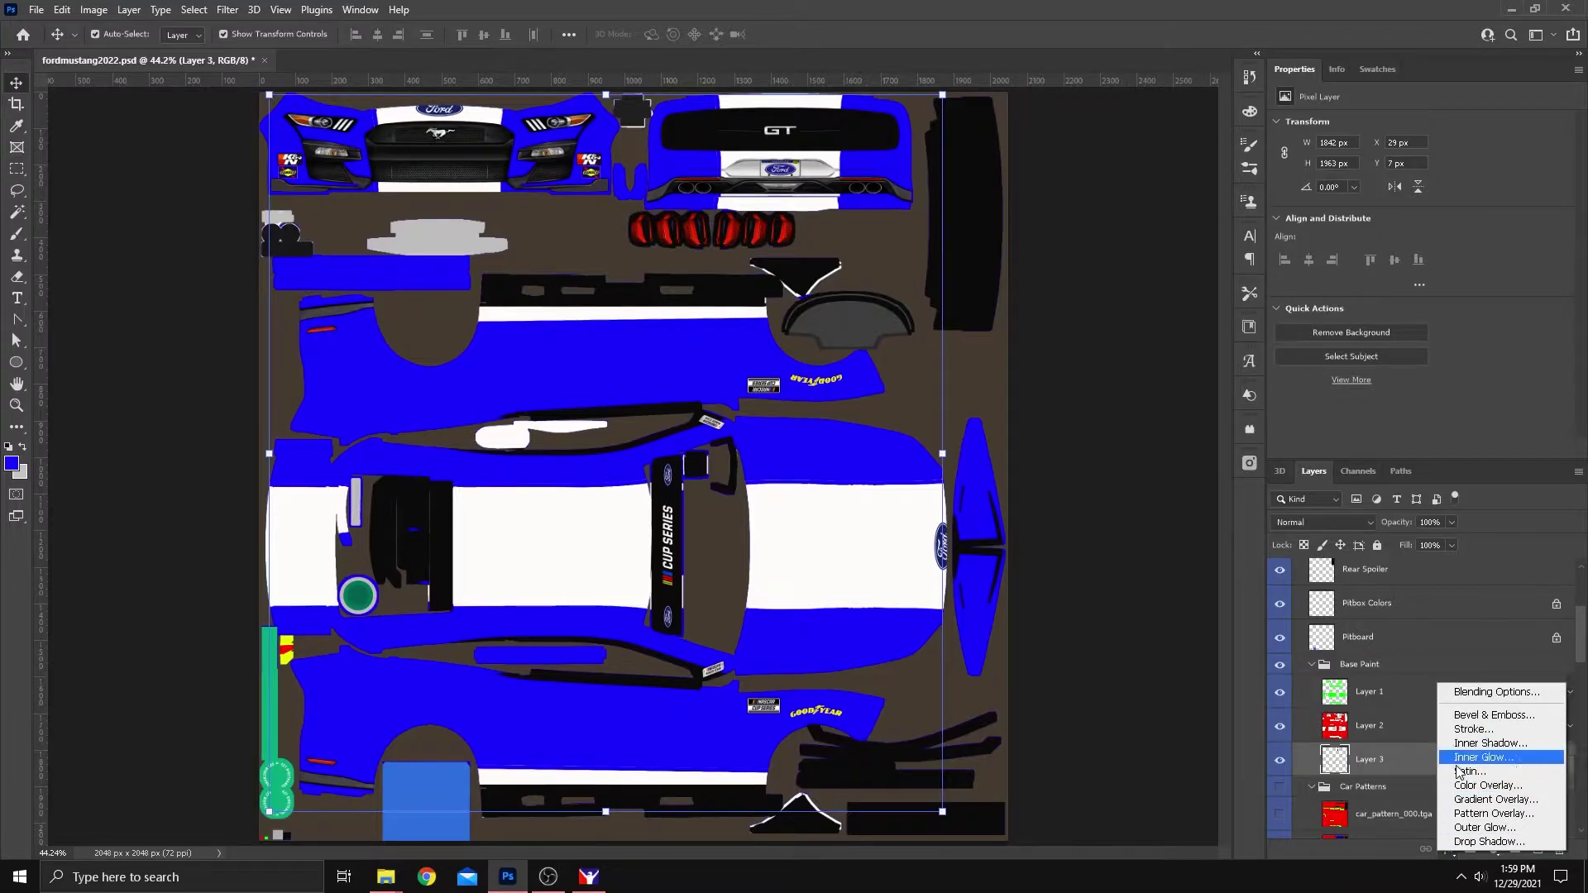
click(1487, 785)
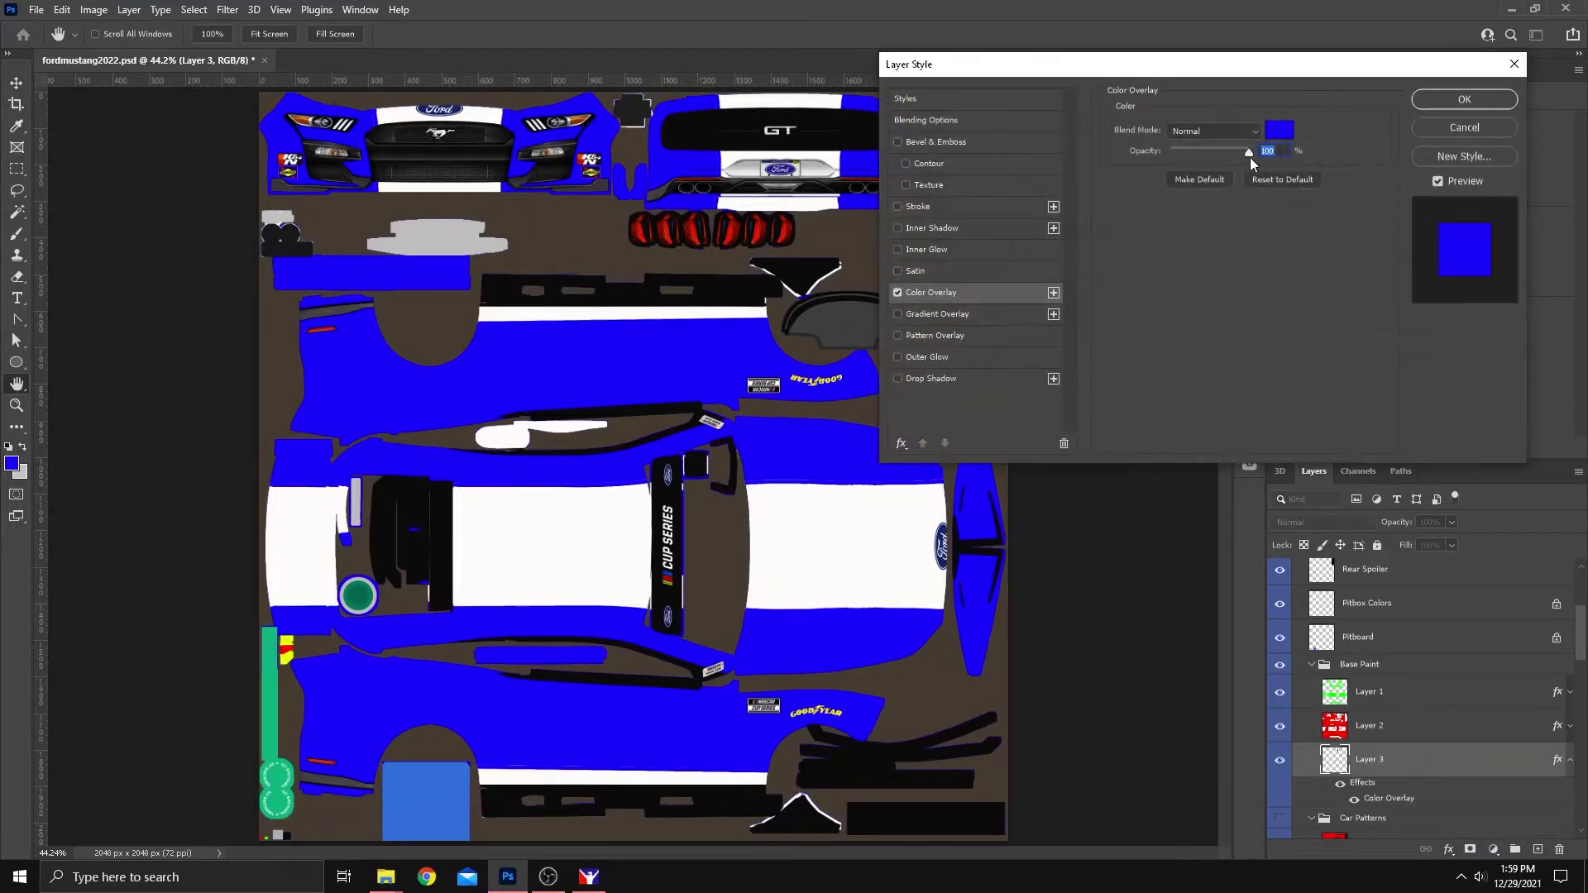
click(1280, 130)
click(888, 222)
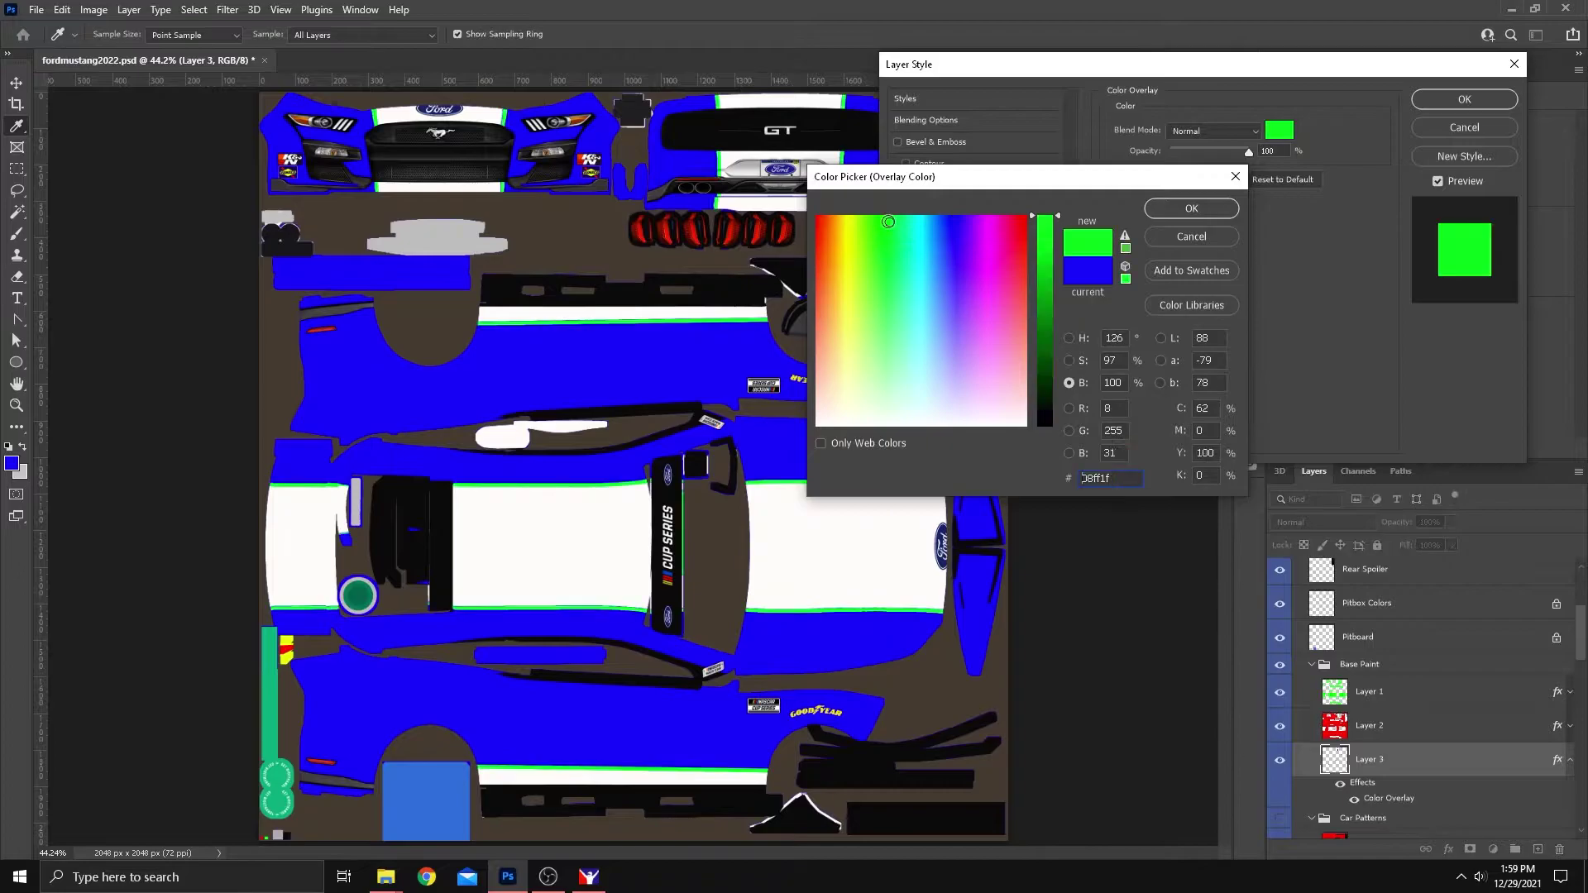
drag(889, 222, 852, 219)
click(1047, 234)
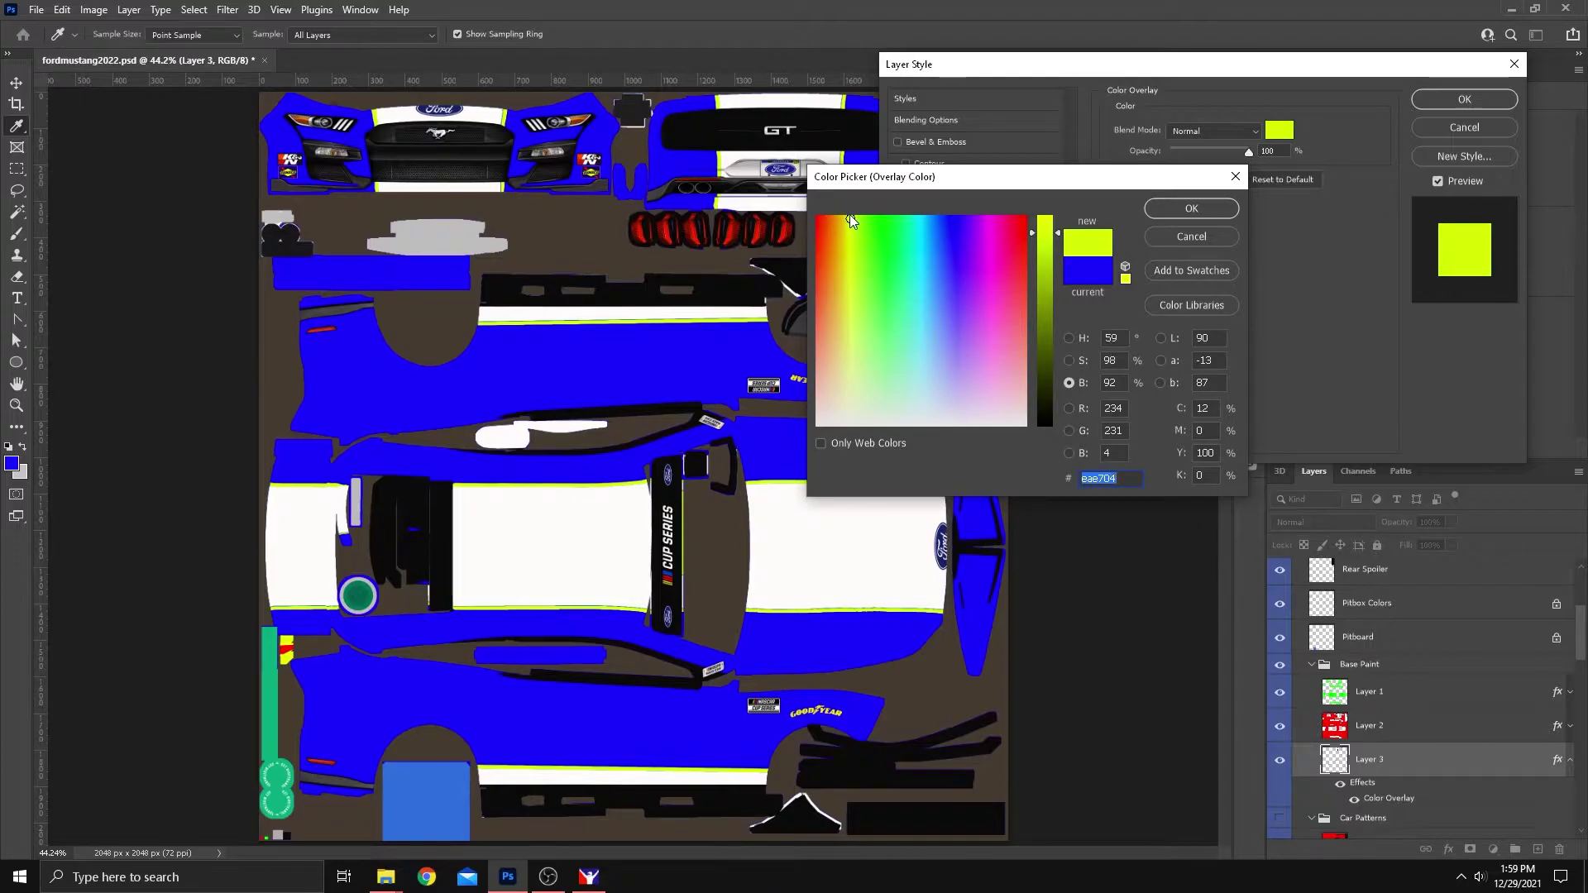
click(1152, 210)
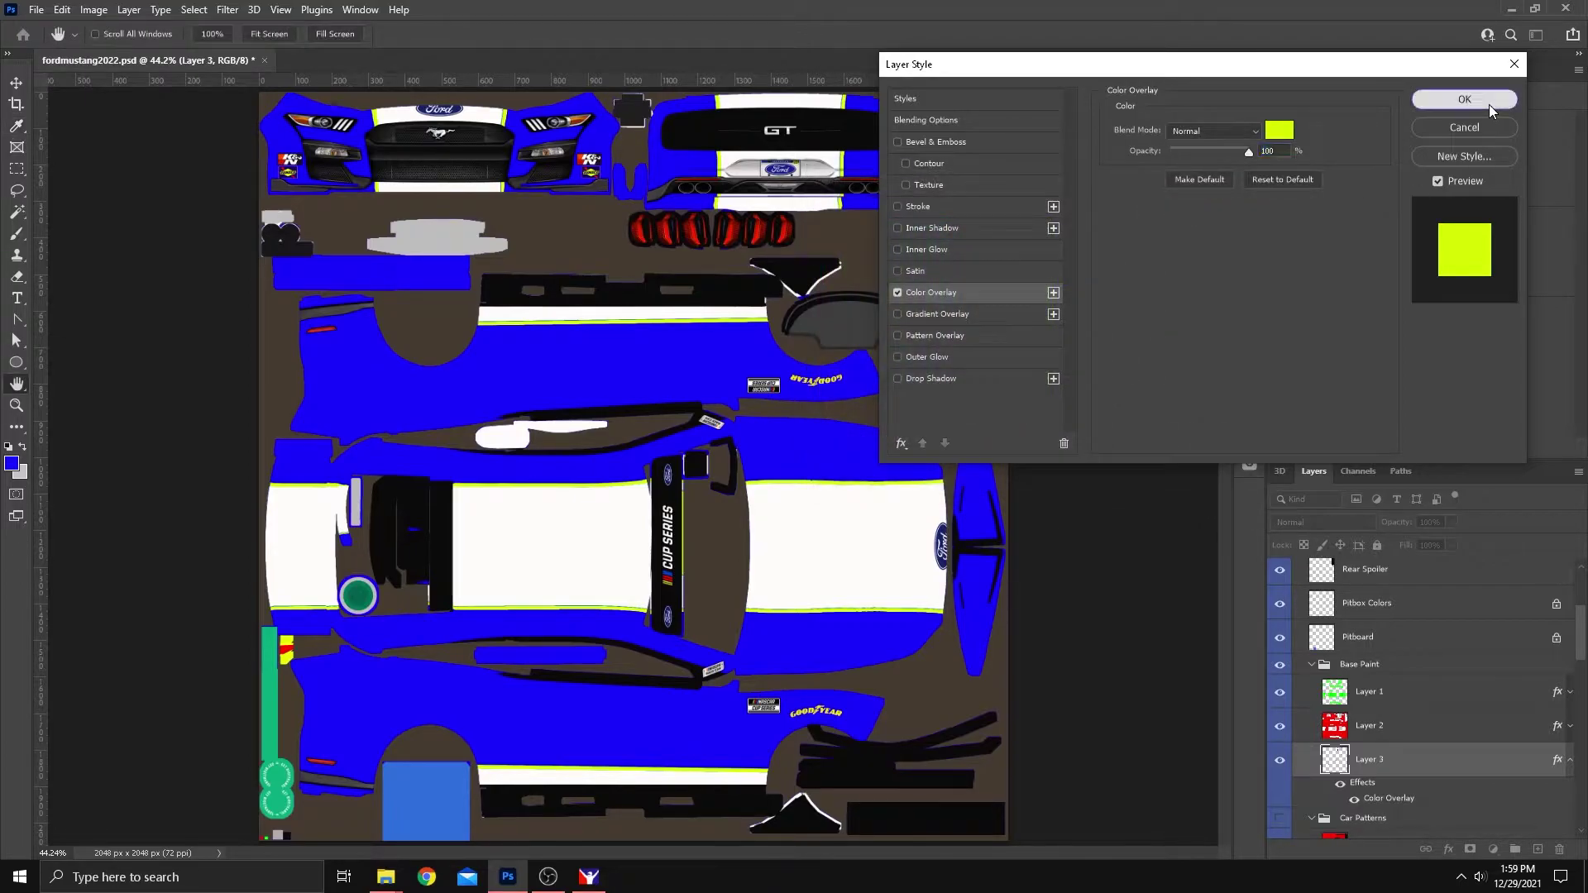
click(1464, 99)
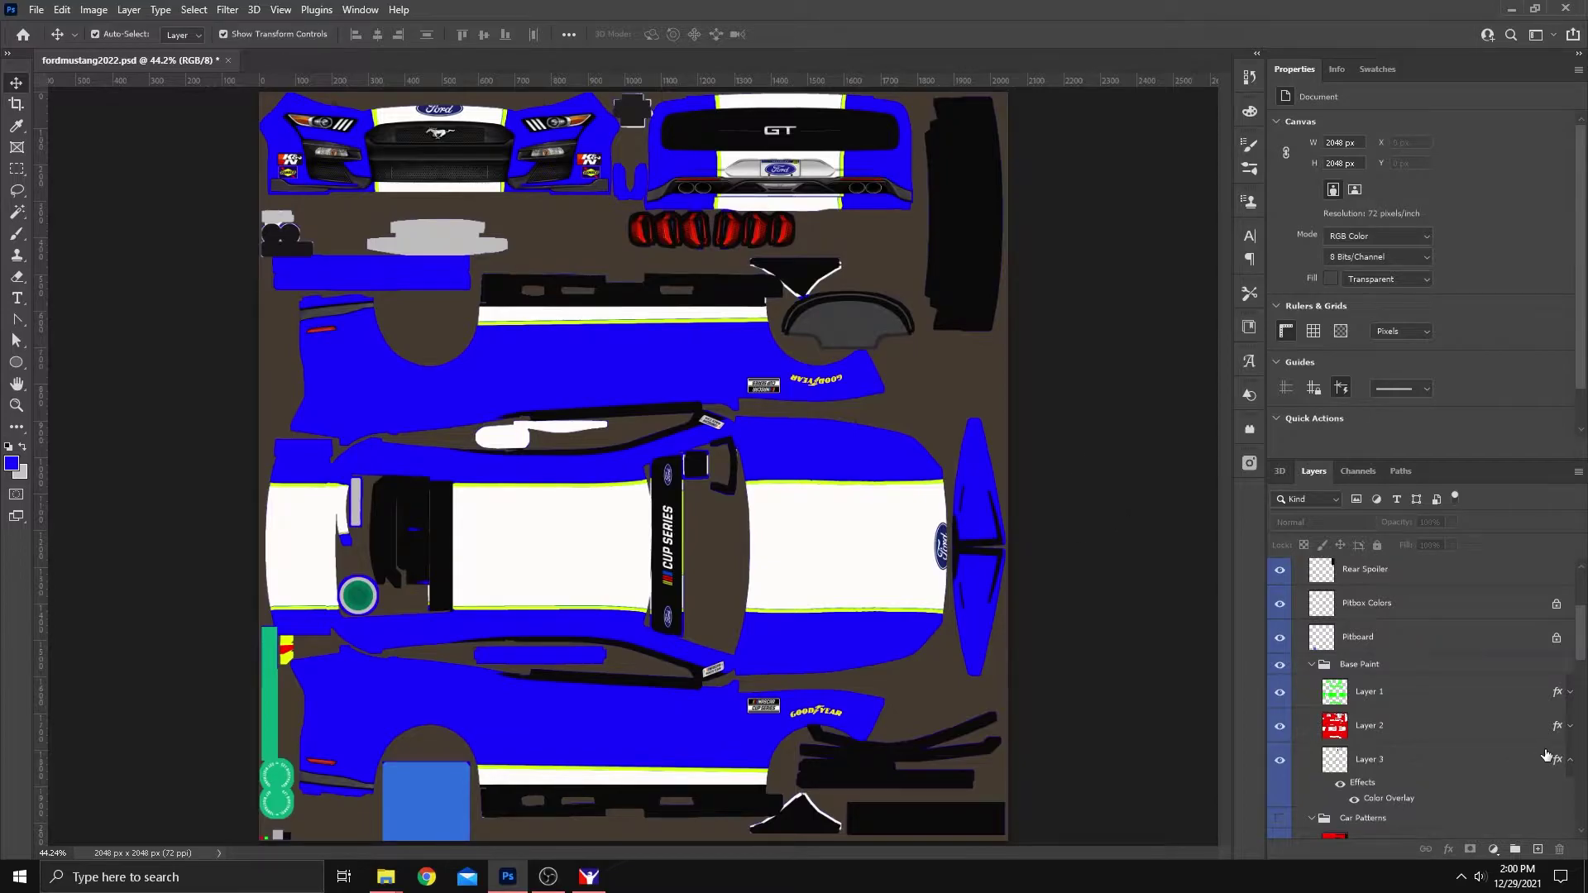
Collapse Layer 3's effects list, then select Layer 3 and then Layer 2
click(1570, 759)
click(1479, 759)
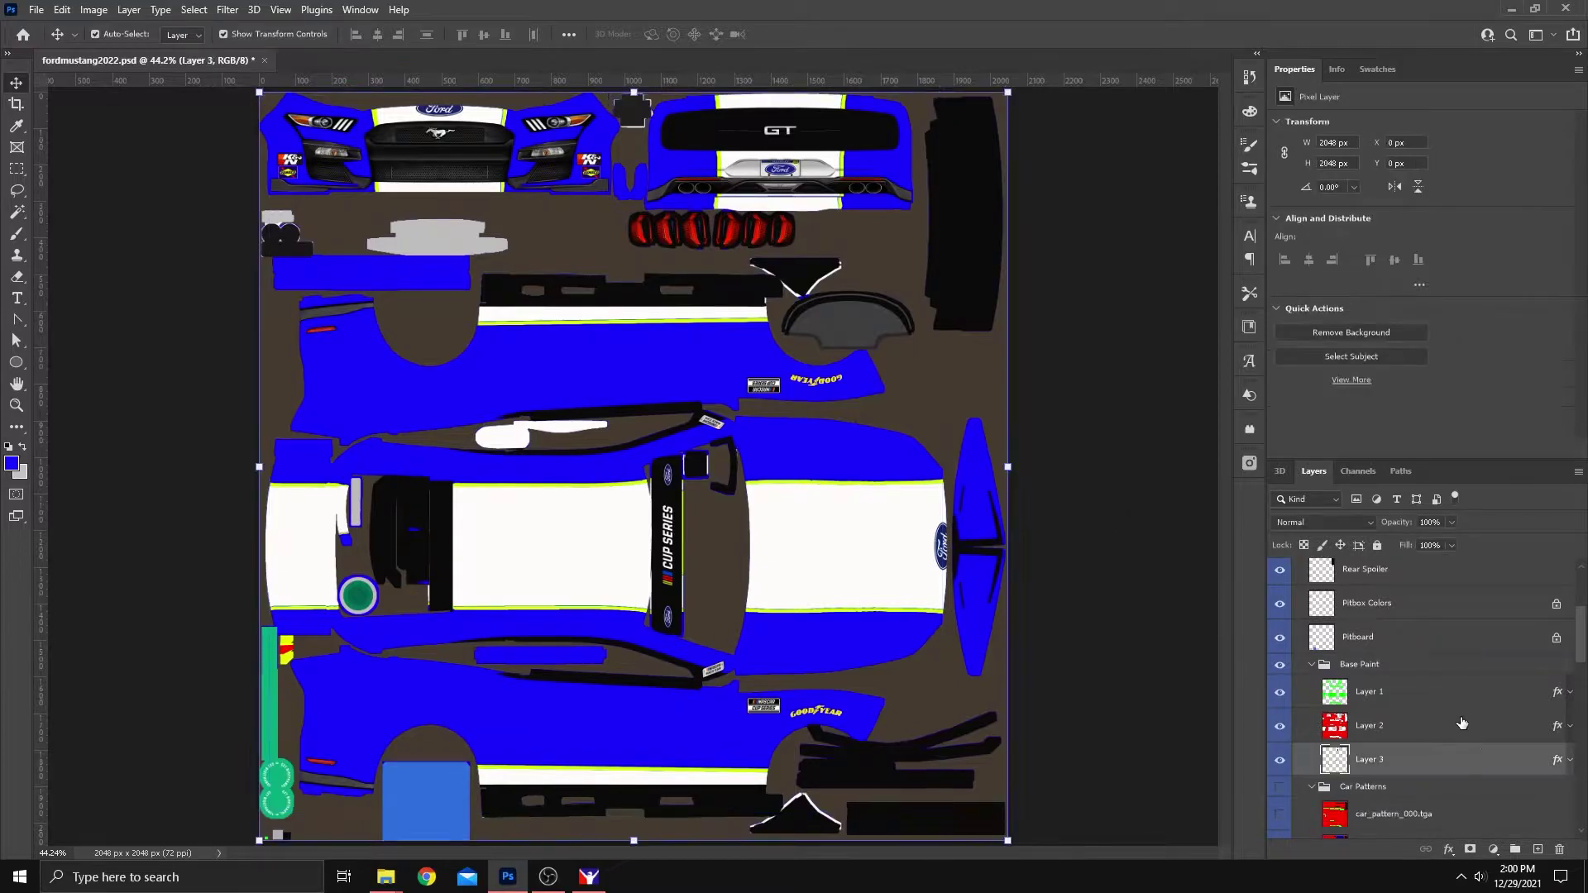
click(1421, 728)
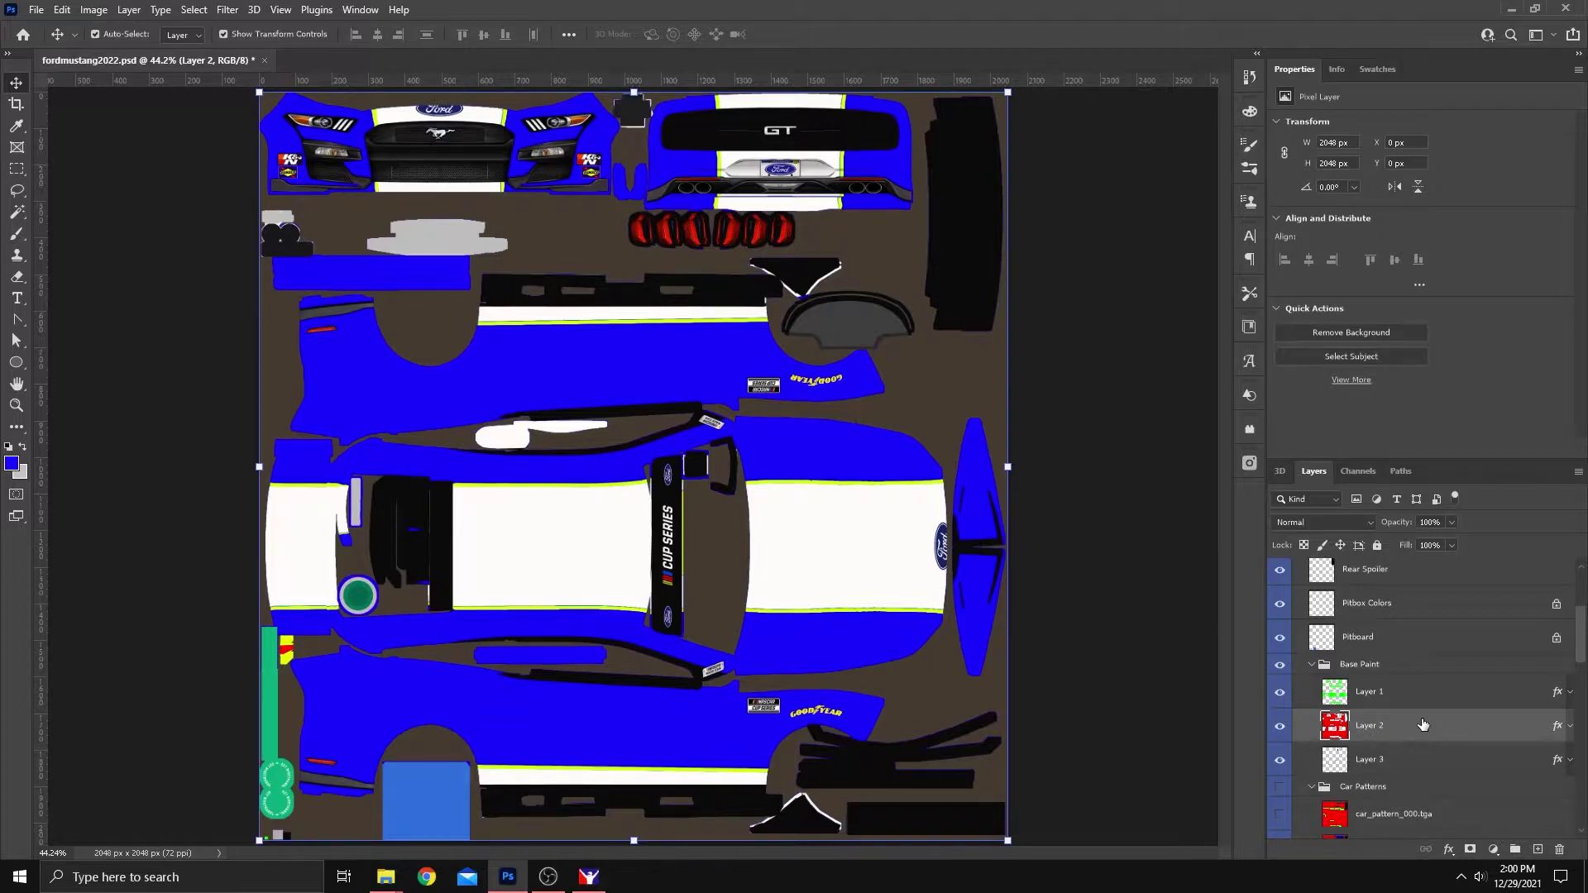
Change Layer 1's Color Overlay colour to cyan #2ee4ff
double_click(1544, 690)
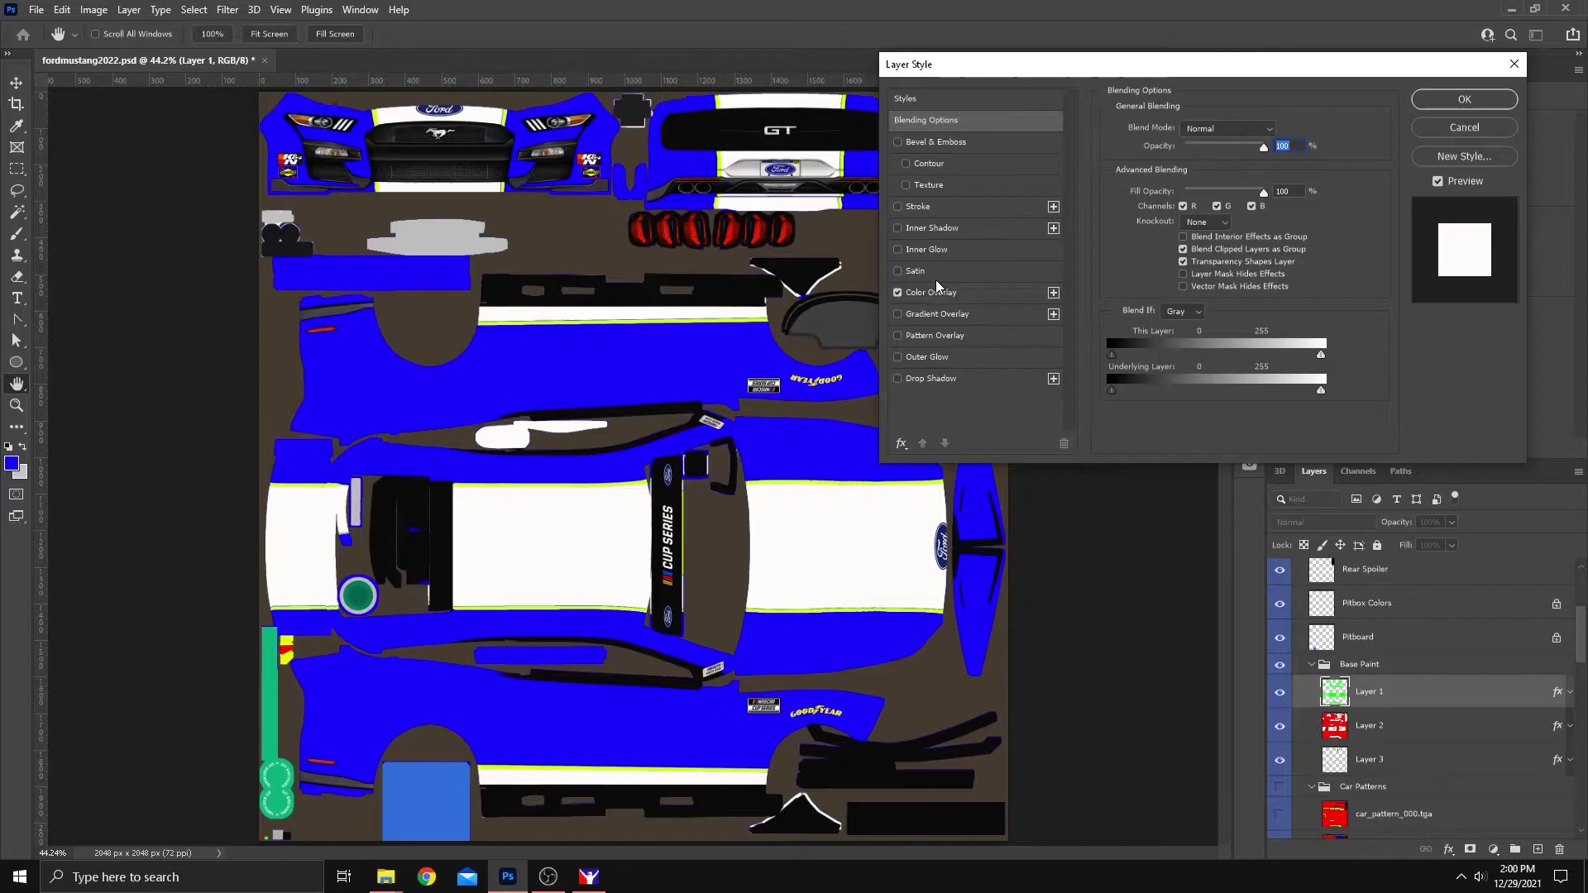
click(936, 279)
click(937, 291)
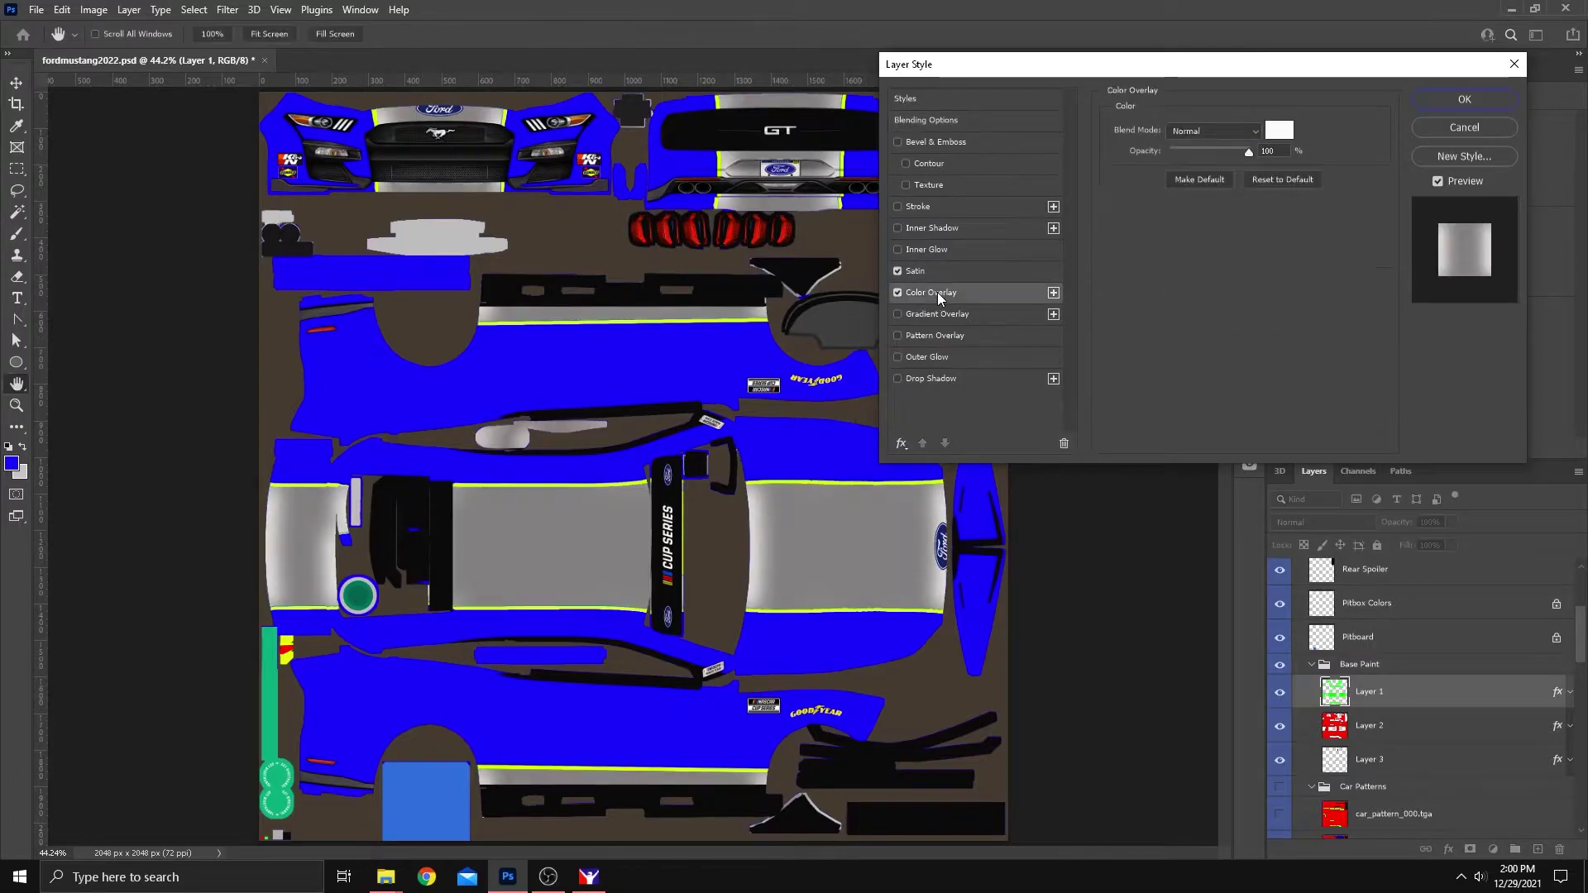
click(898, 271)
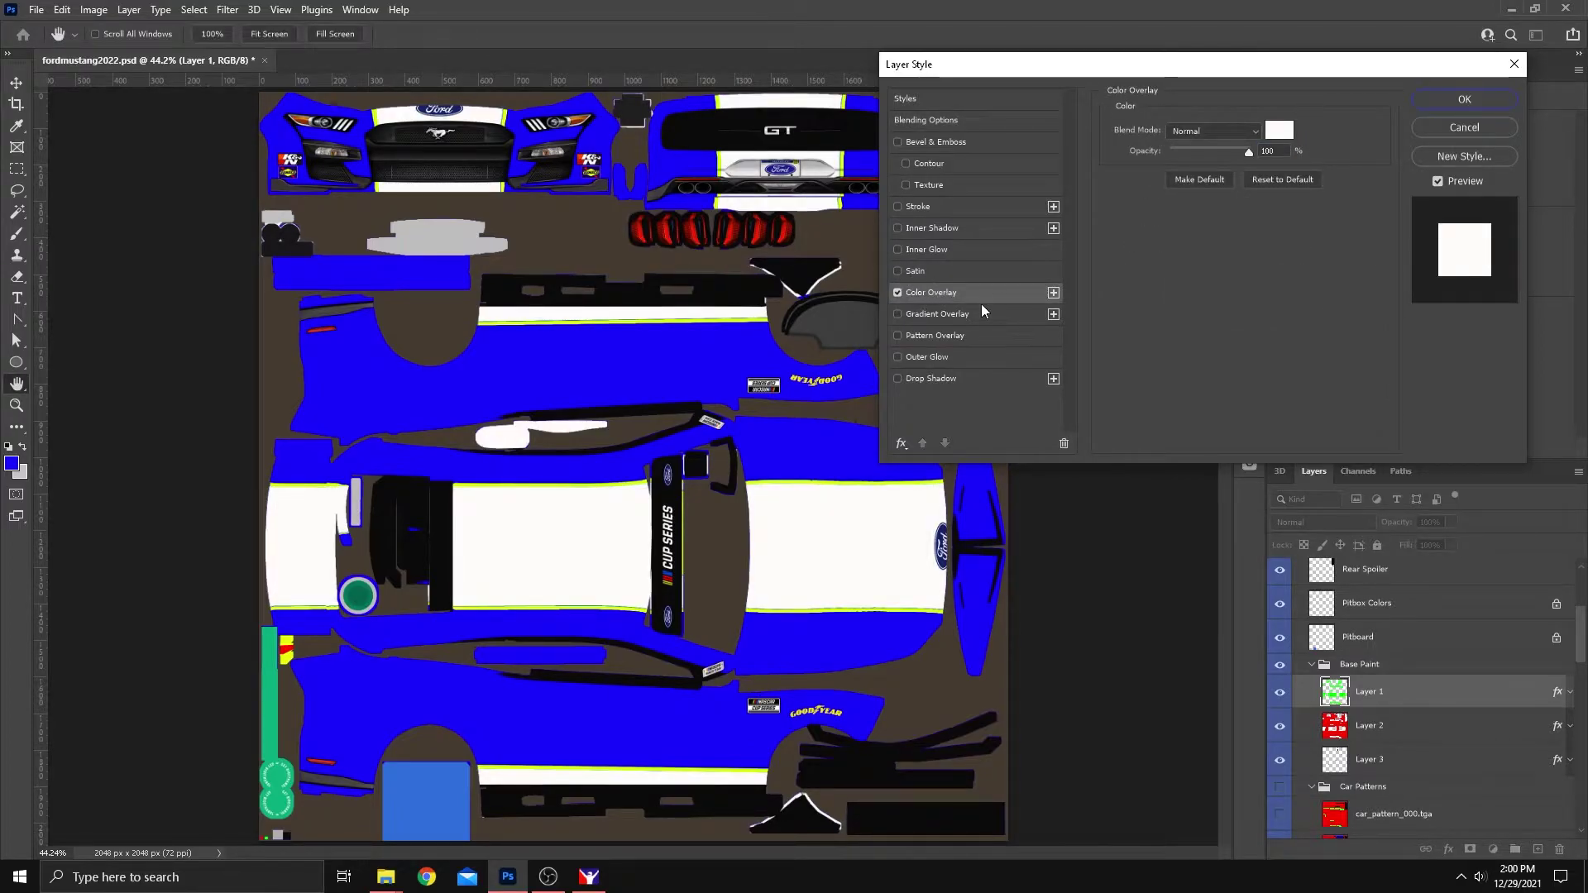
click(1280, 130)
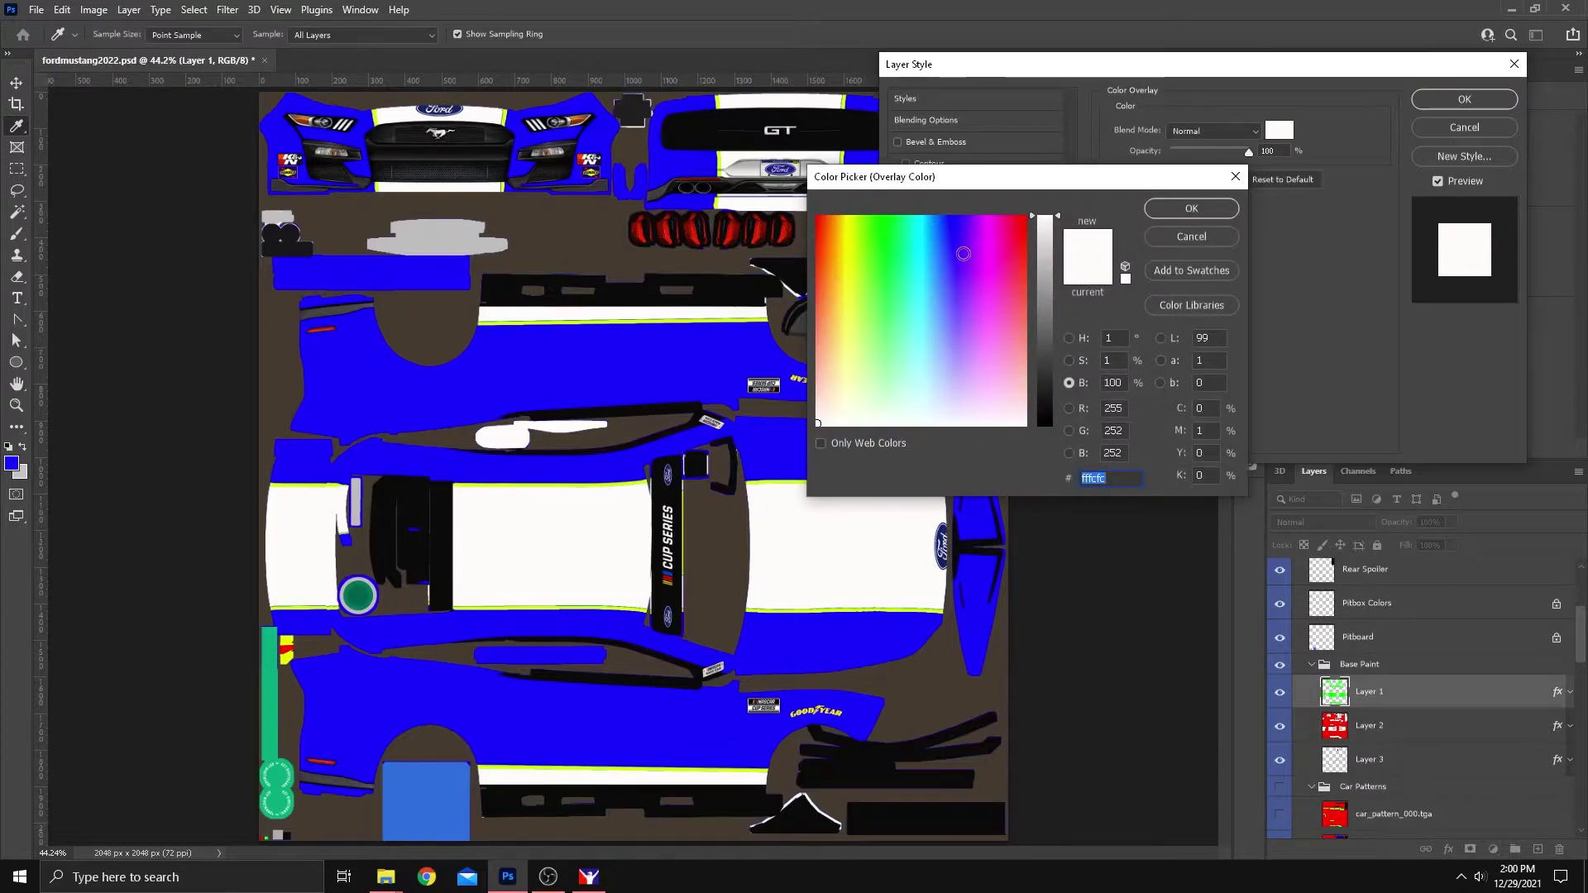
click(927, 253)
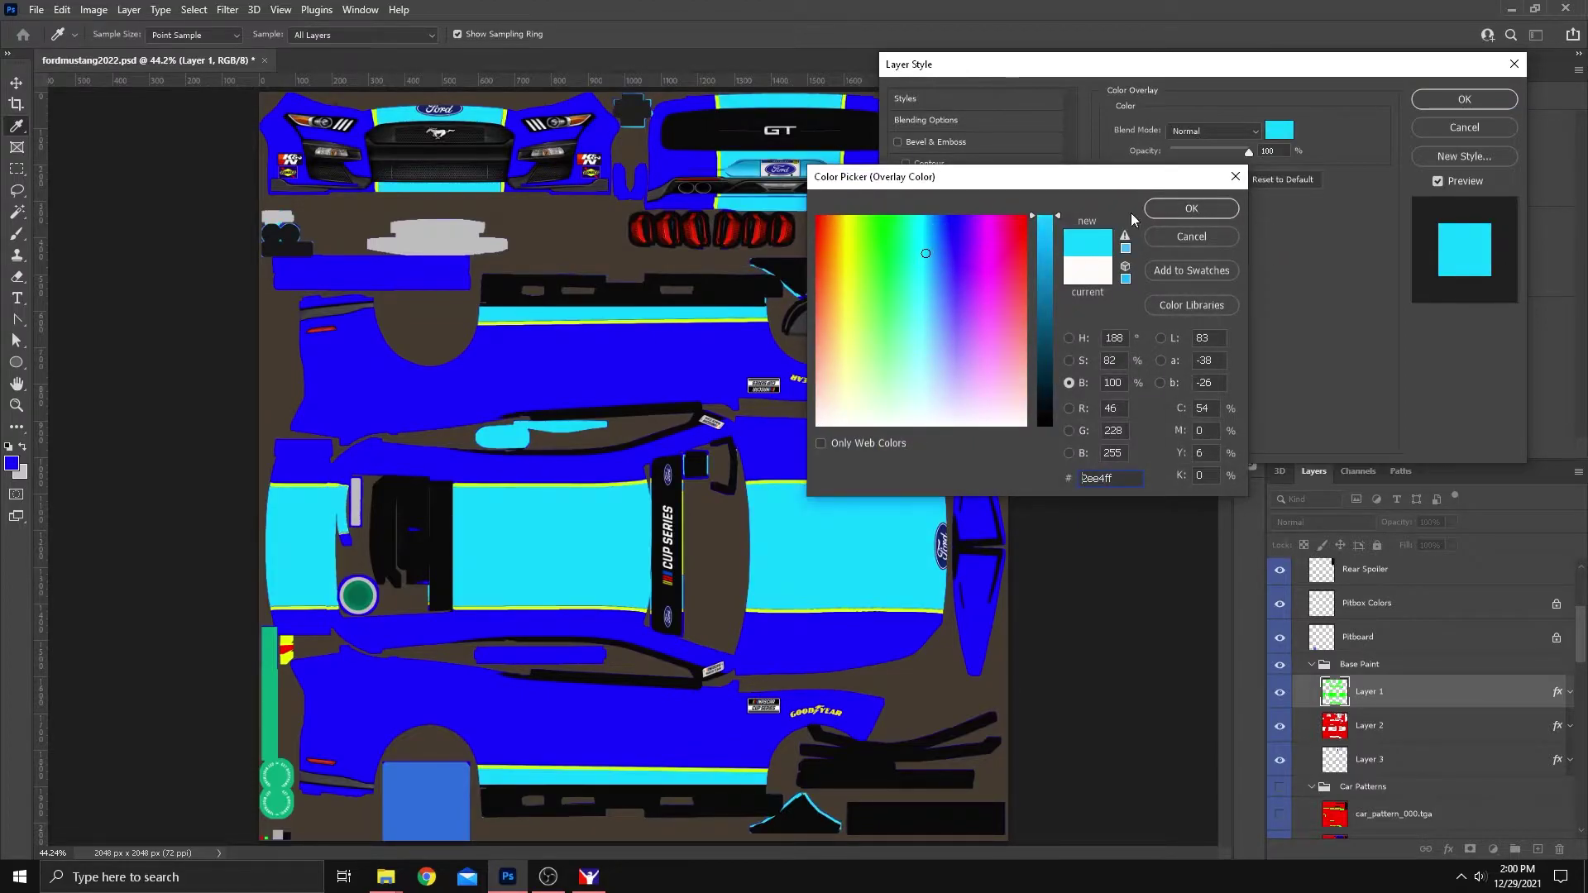
click(1190, 209)
key(v)
click(1462, 100)
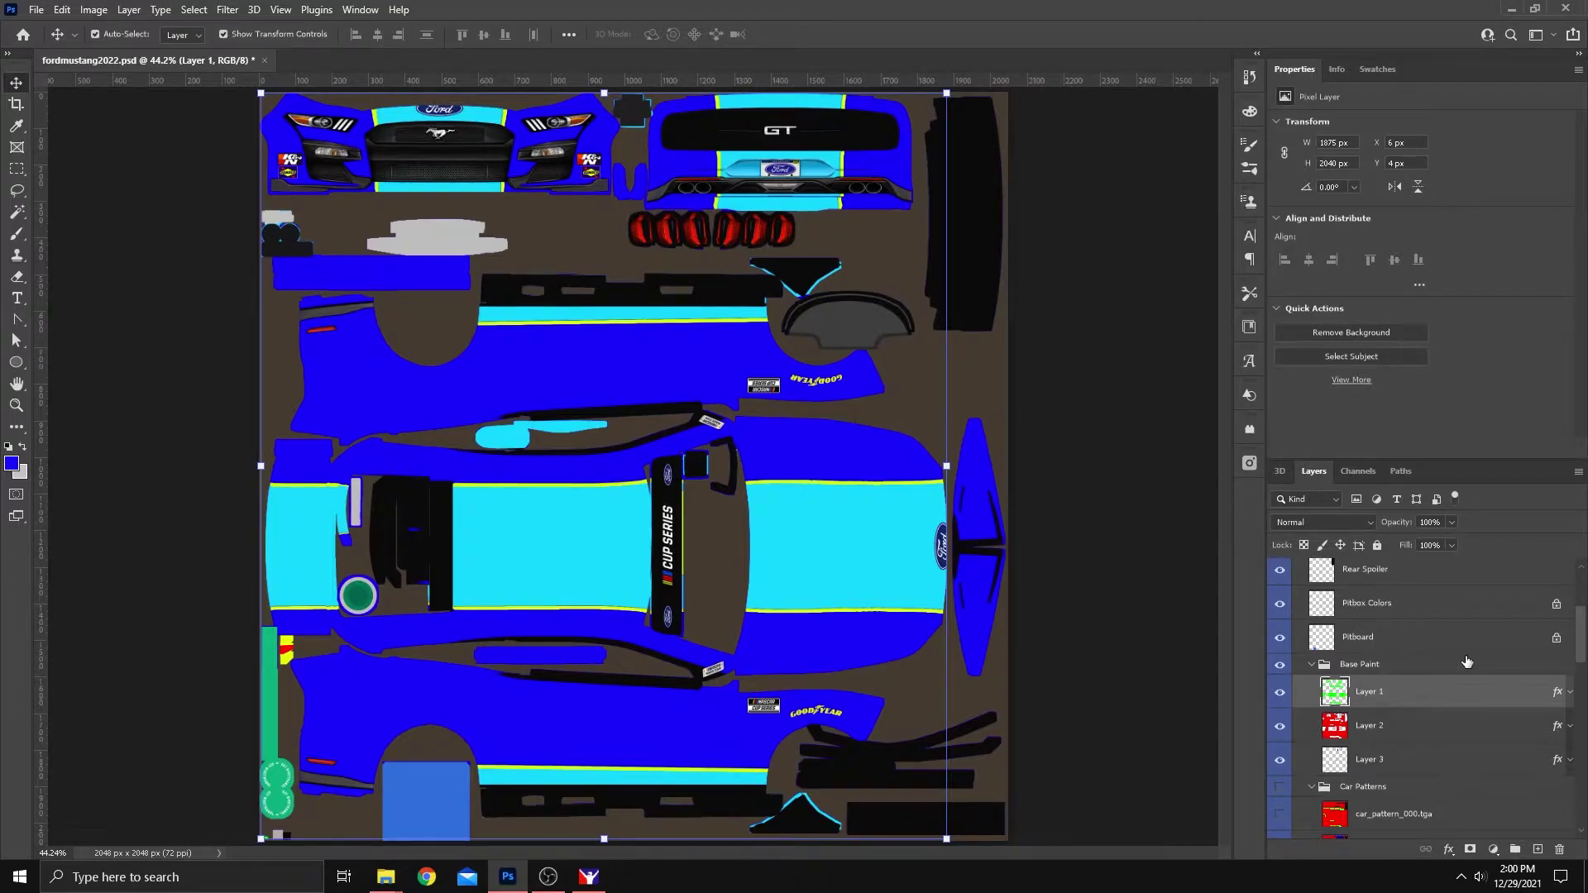
Change Layer 3's Color Overlay colour to light grey #eaeaea, then deselect the layers
click(1398, 762)
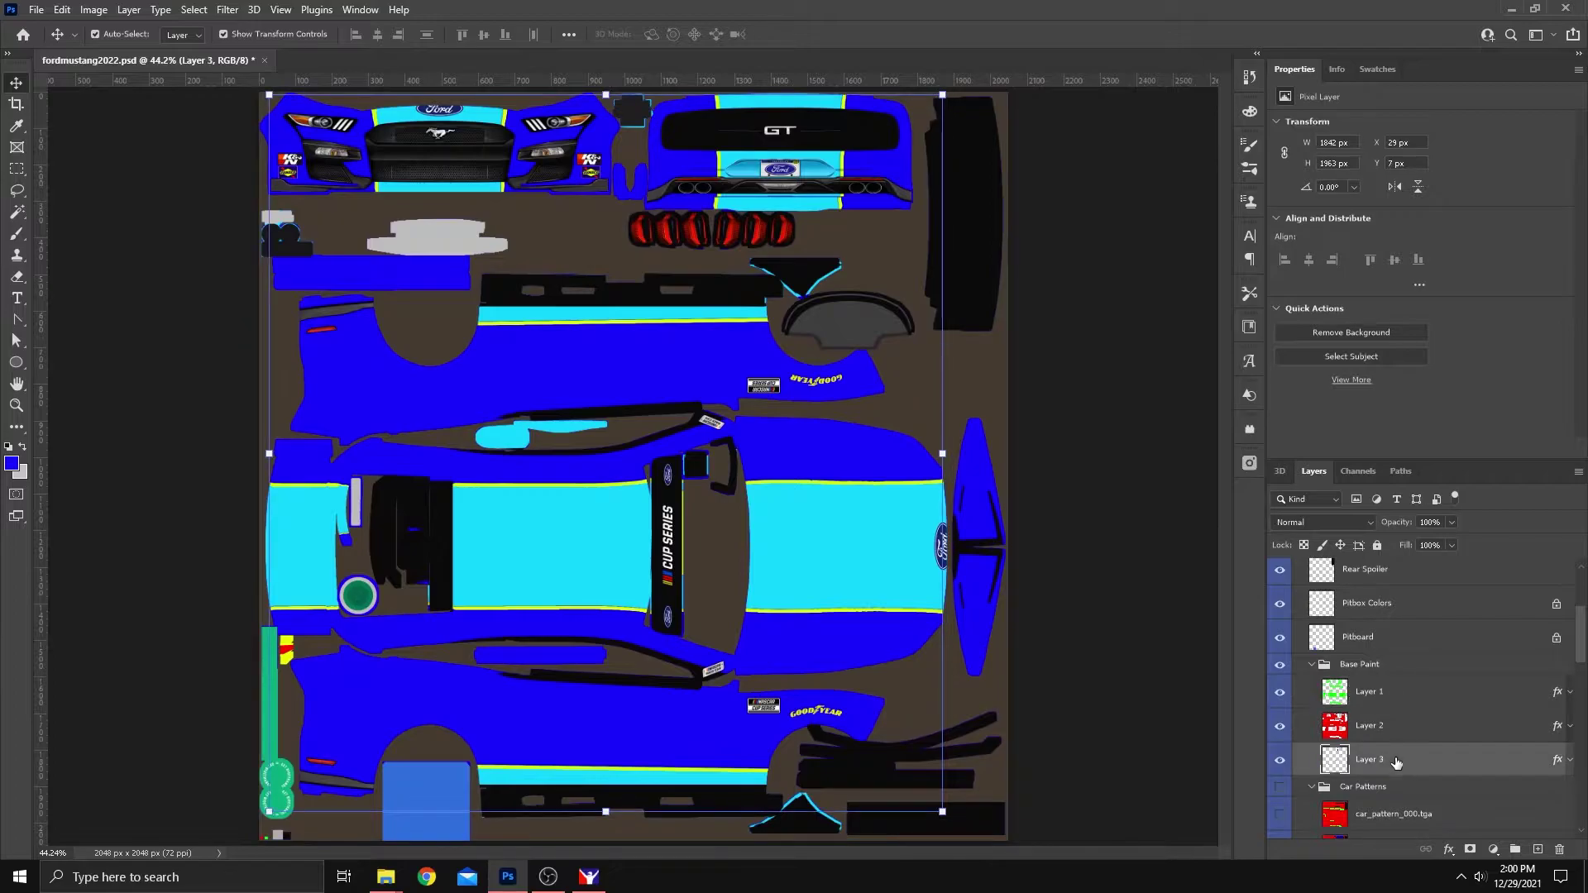
double_click(1535, 766)
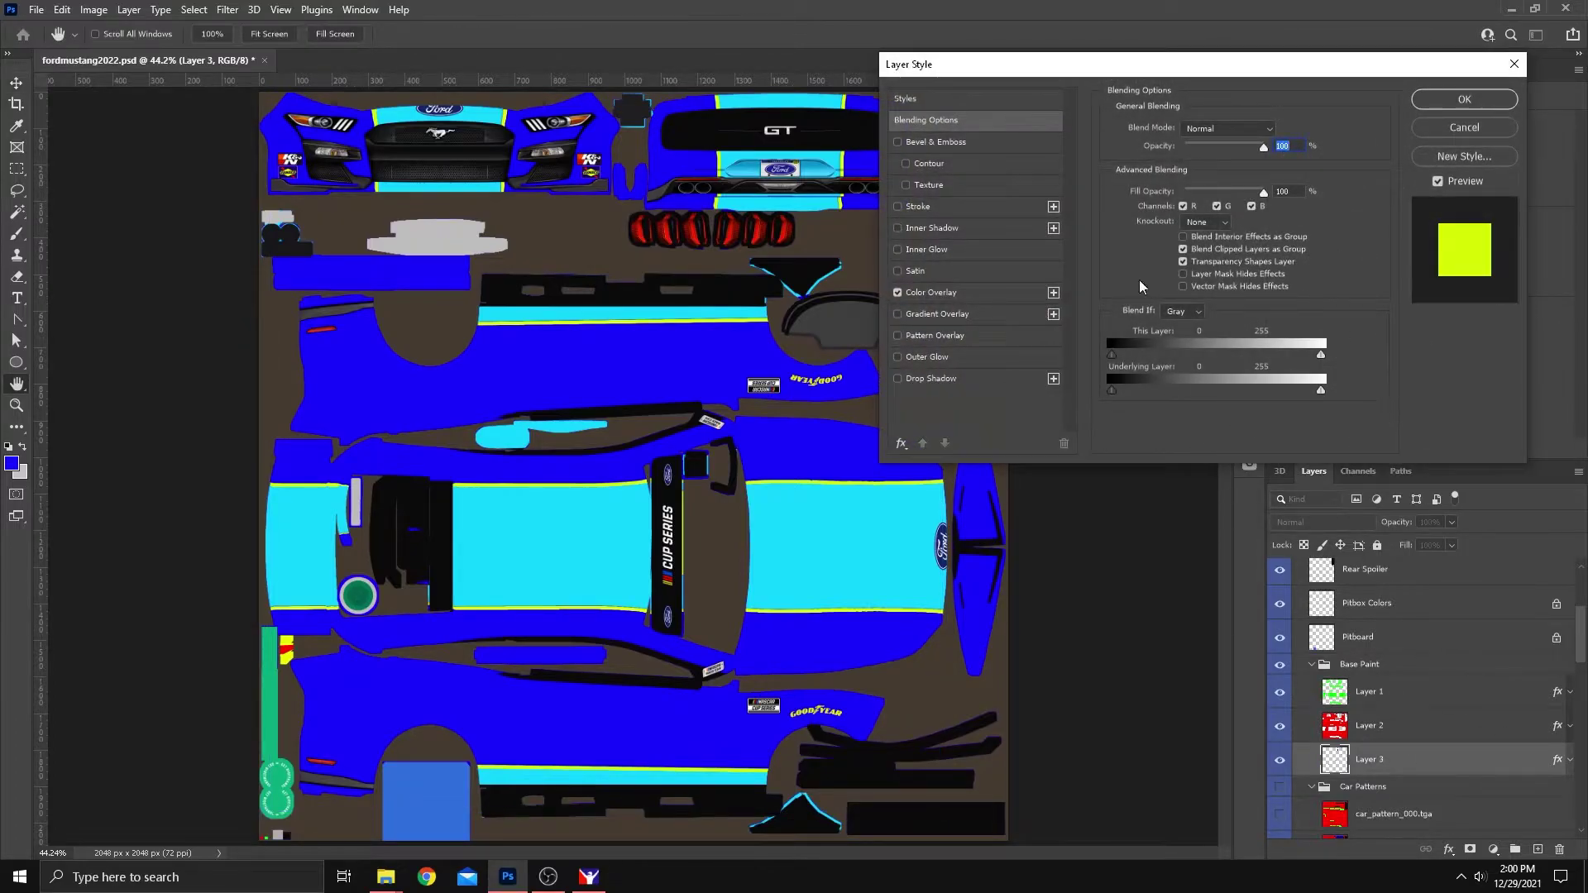
click(950, 295)
click(1277, 130)
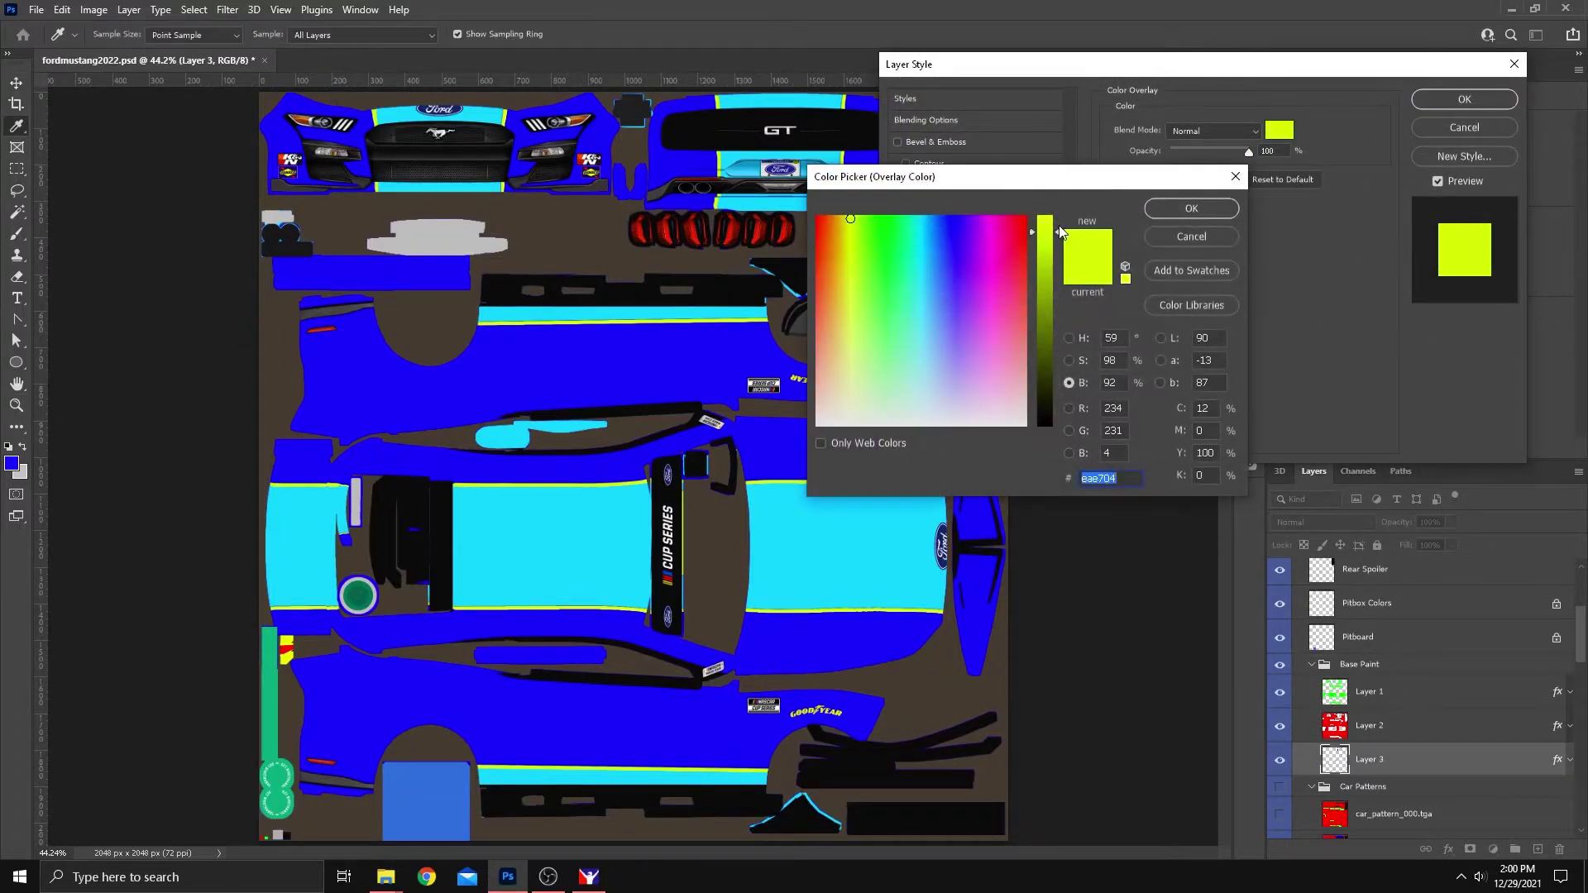
text(eaeaea)
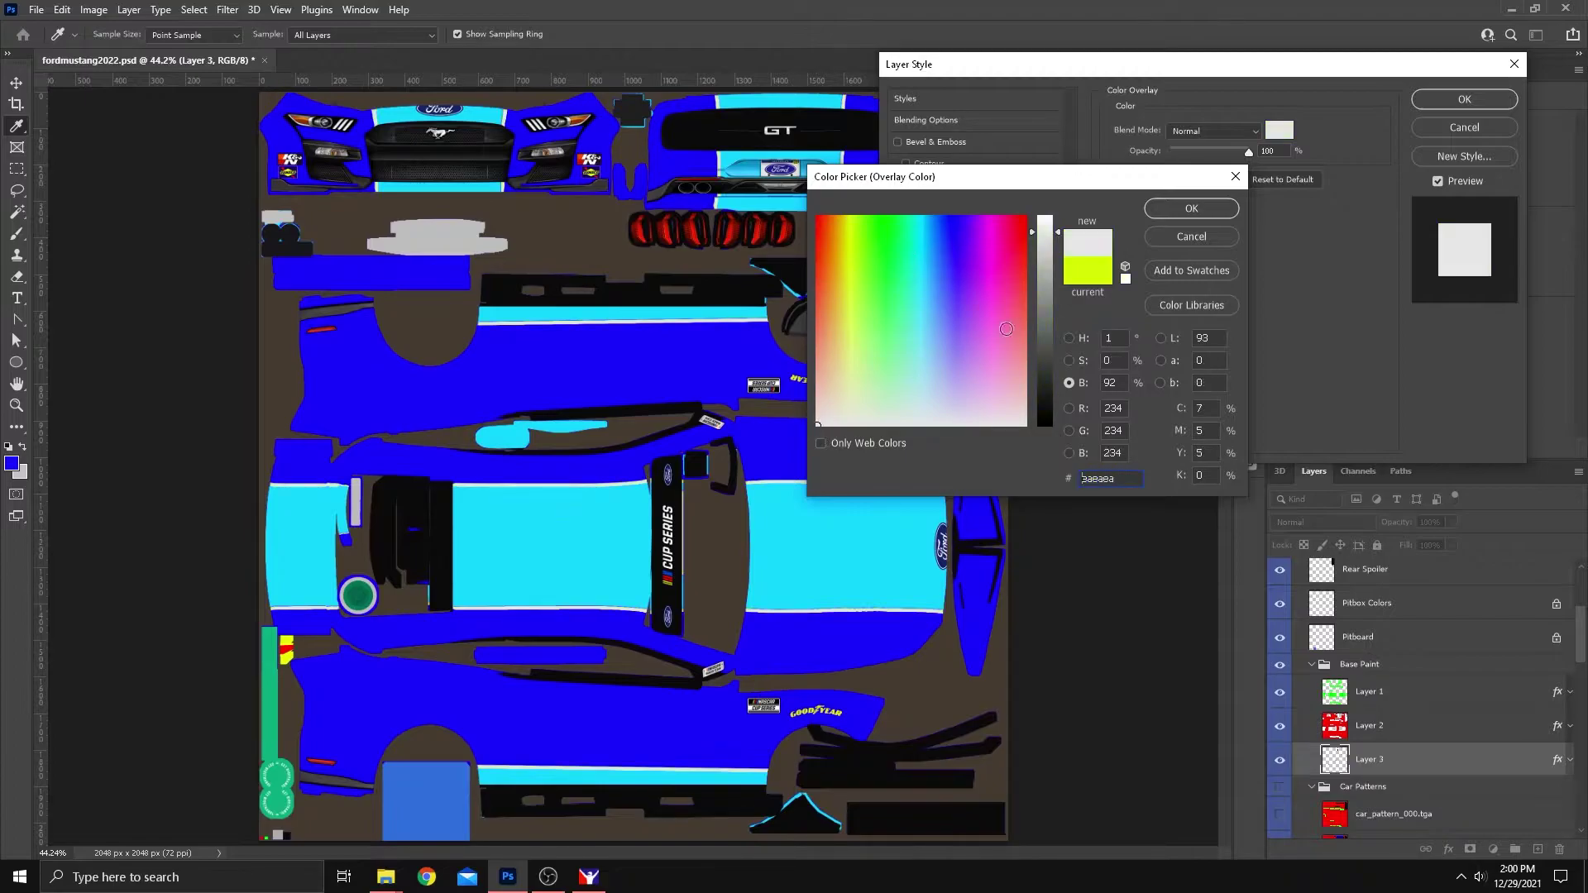
click(1192, 208)
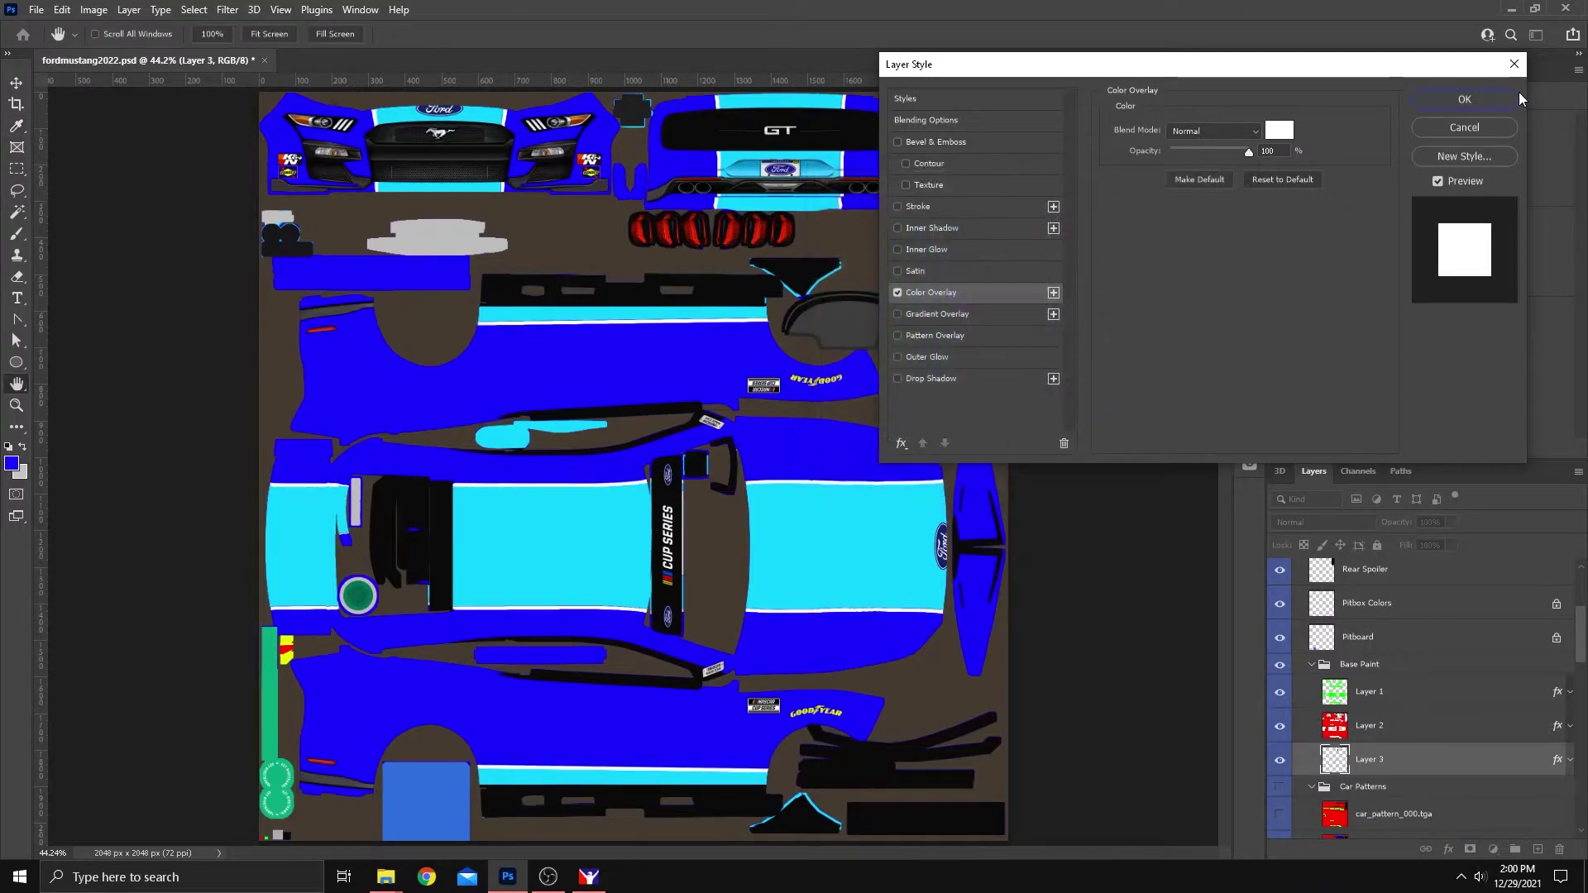
click(1468, 98)
click(1130, 588)
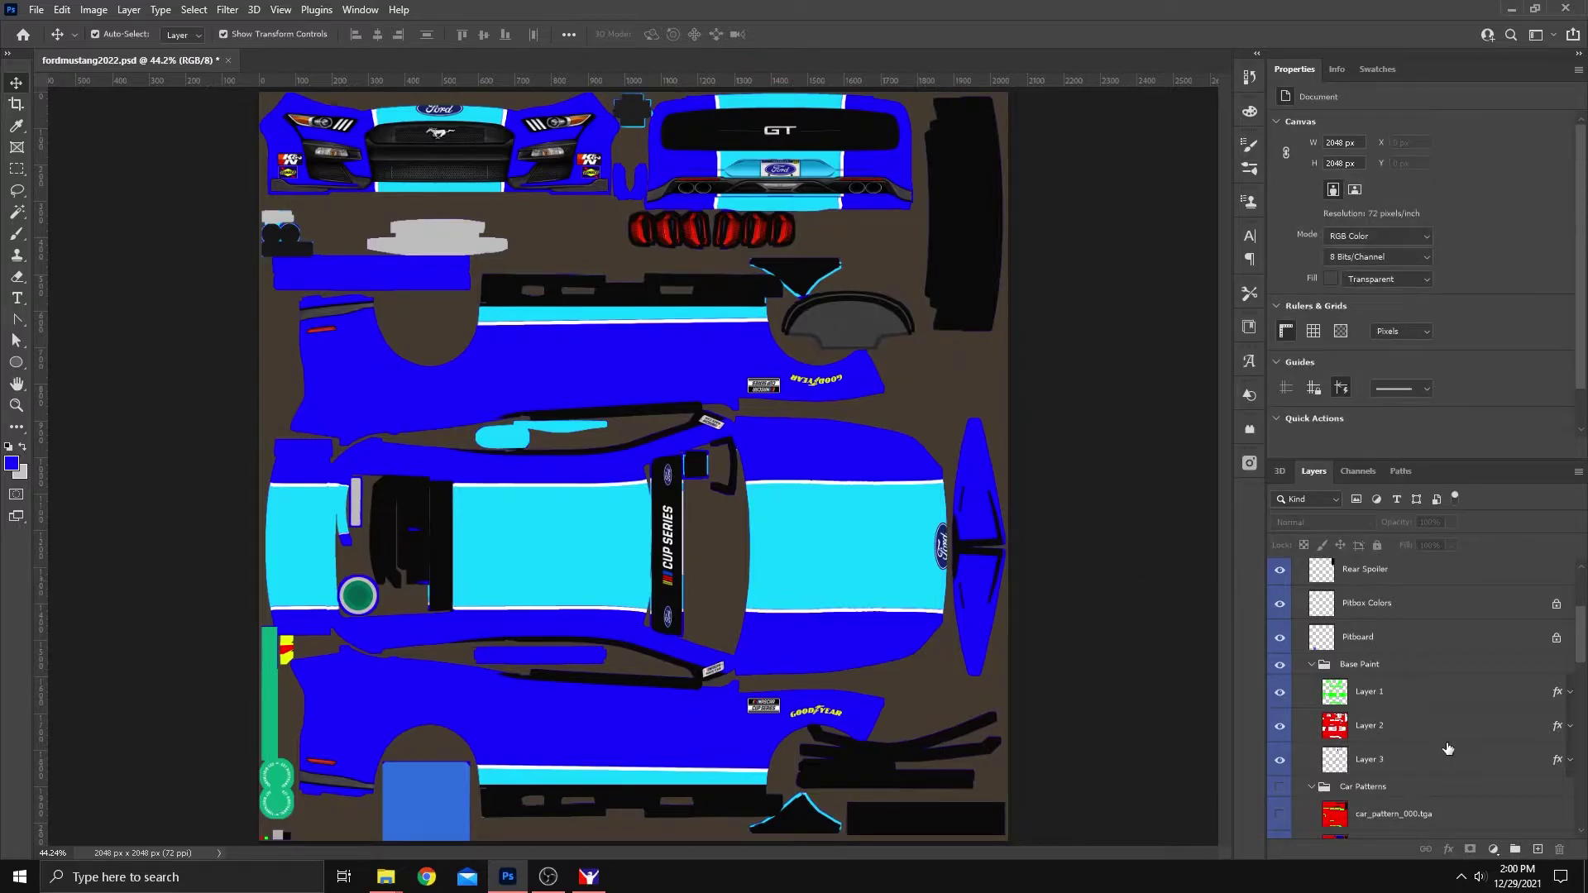
Rasterize the layer styles of Layer 1 and Layer 2, undoing an accidental clipping mask
click(1446, 703)
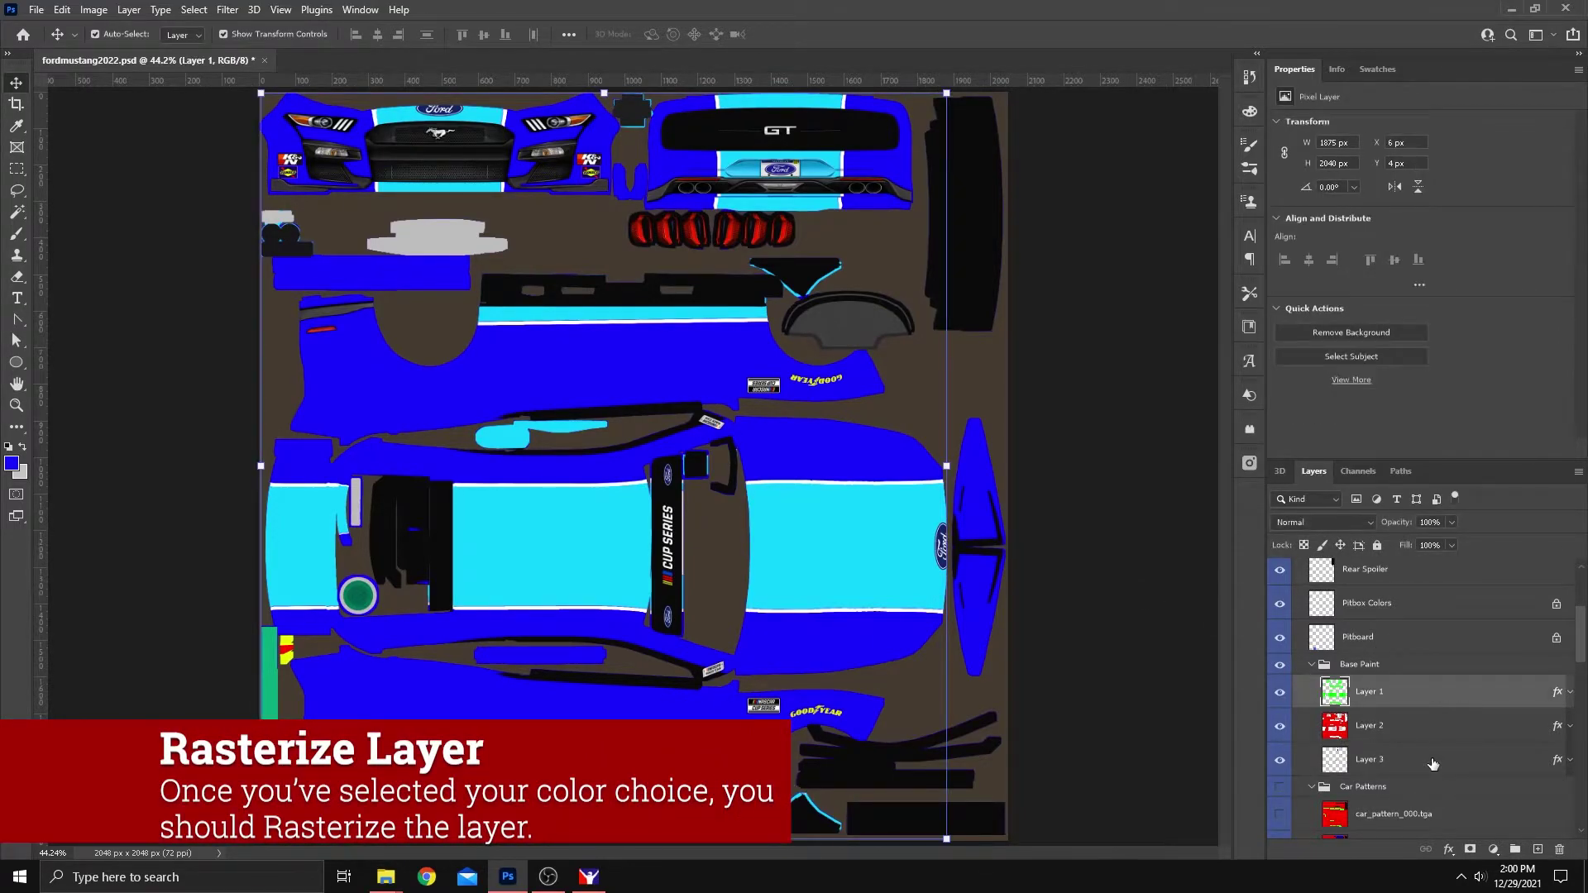
right_click(1438, 703)
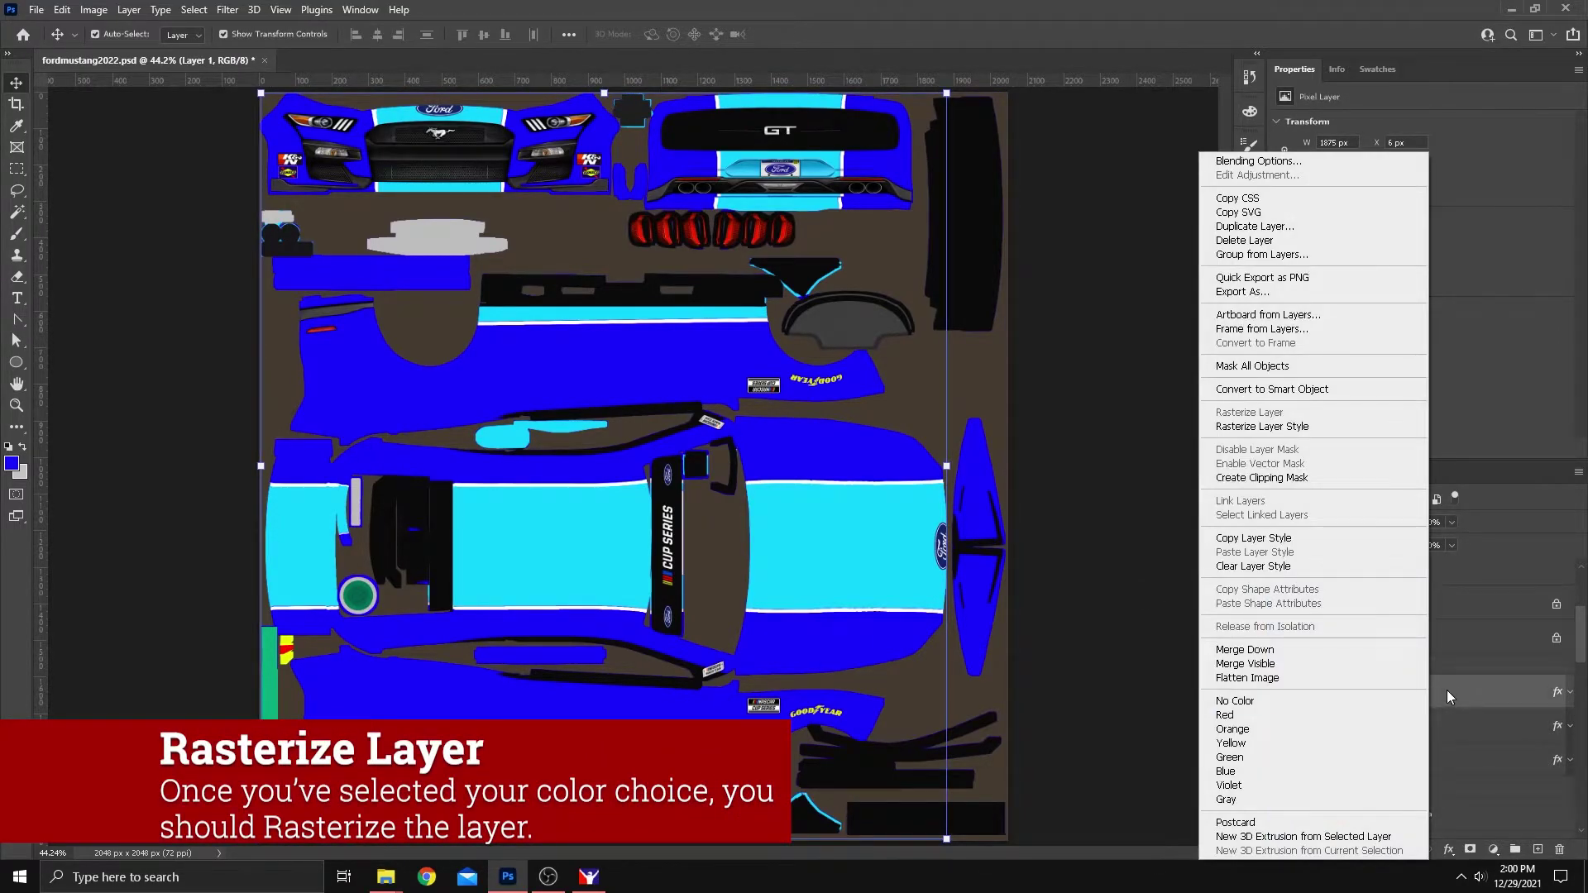
click(1347, 426)
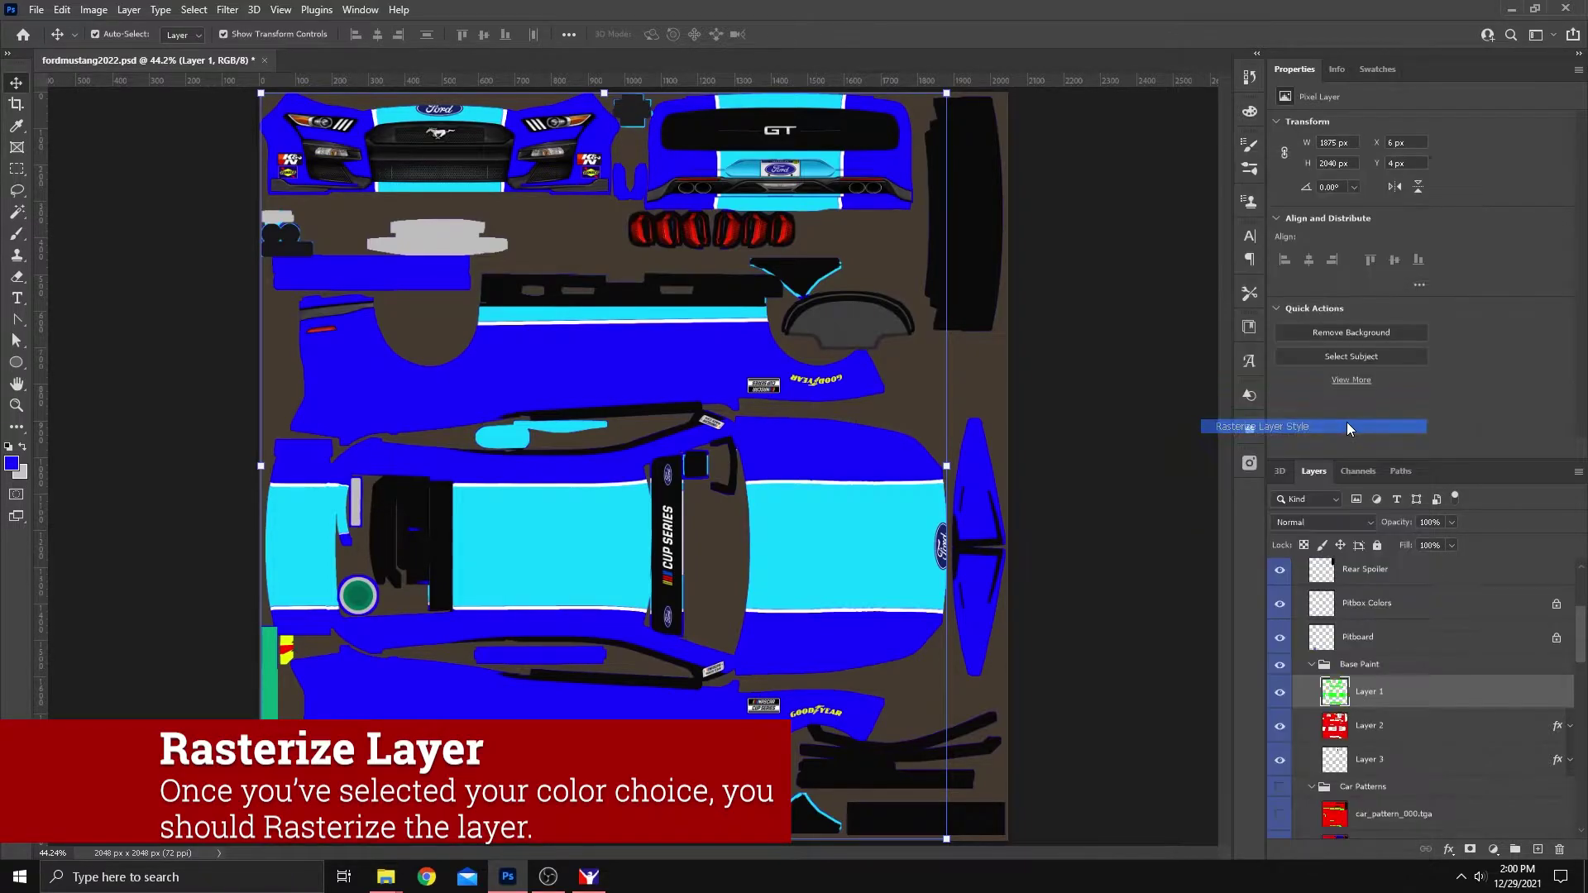
right_click(1449, 723)
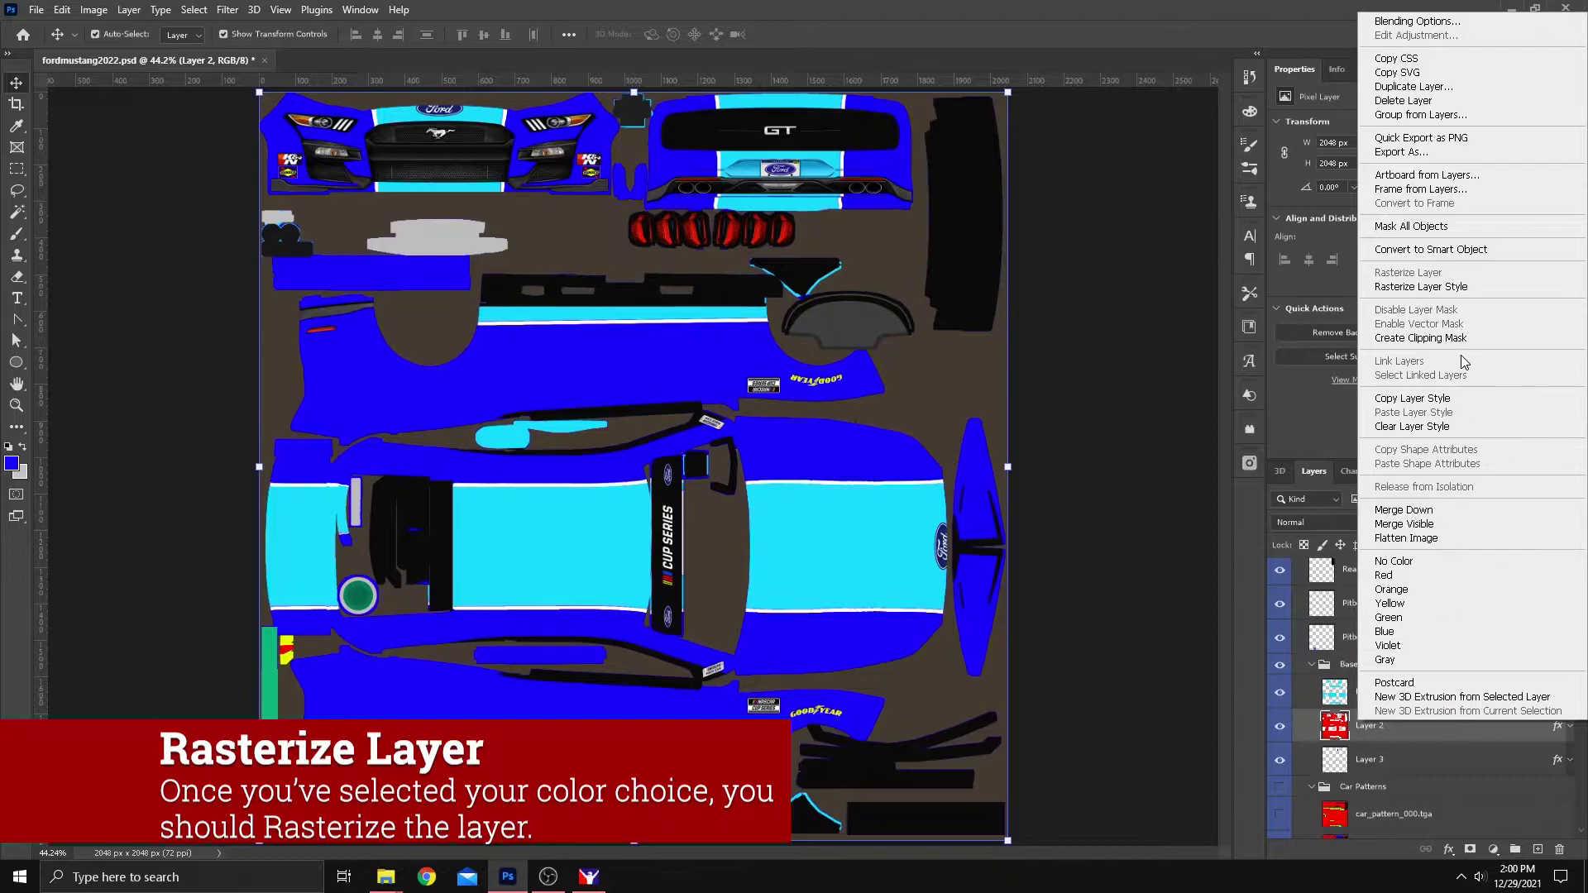
click(1462, 337)
key(ctrl+z)
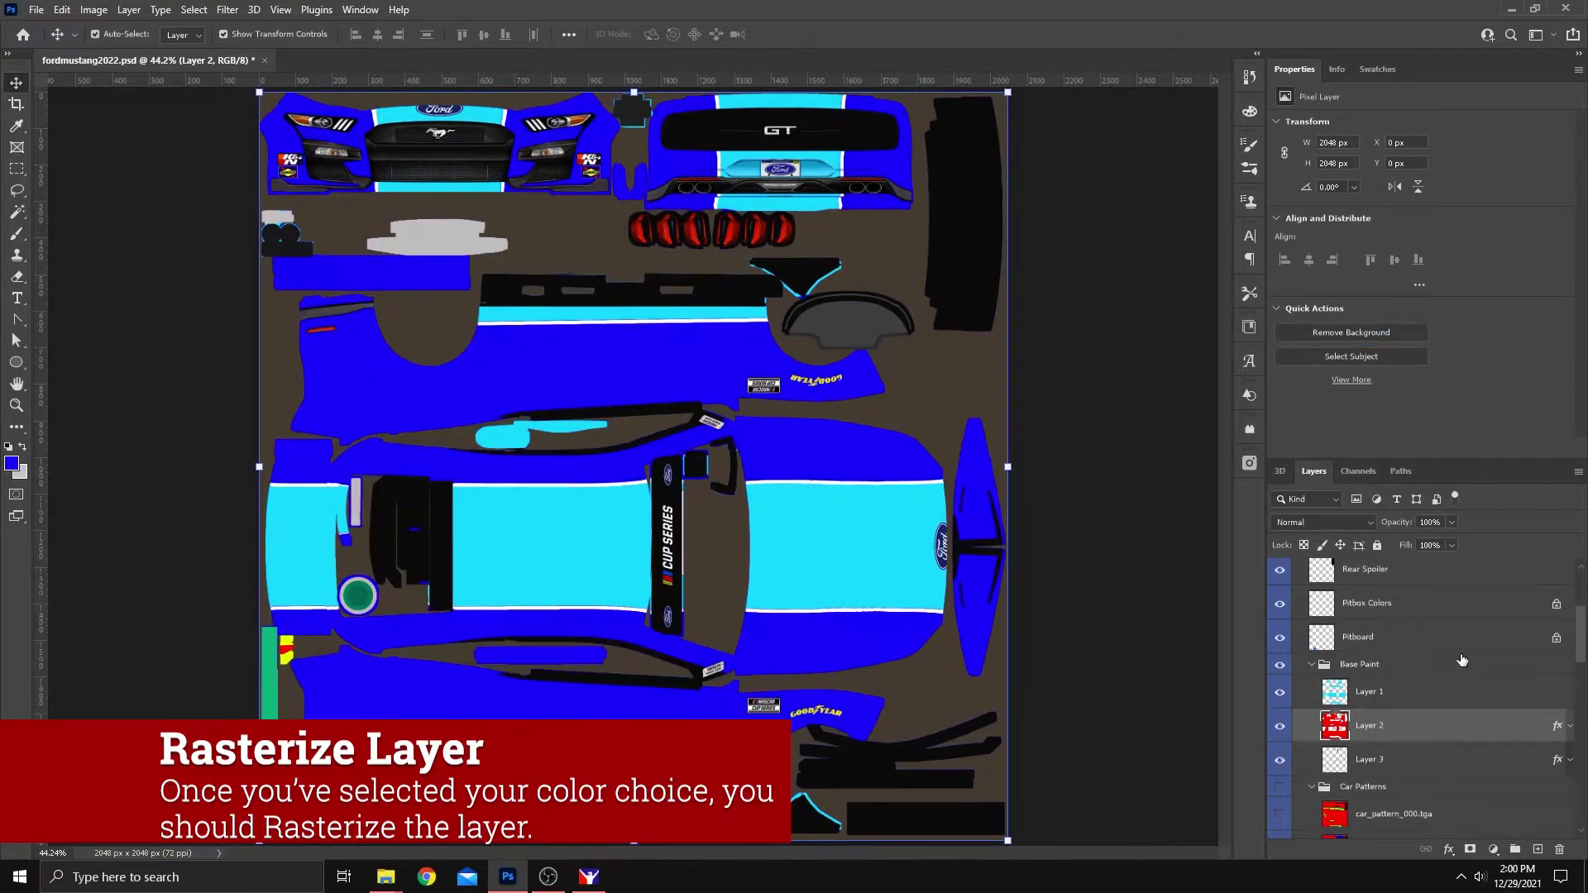
right_click(1452, 723)
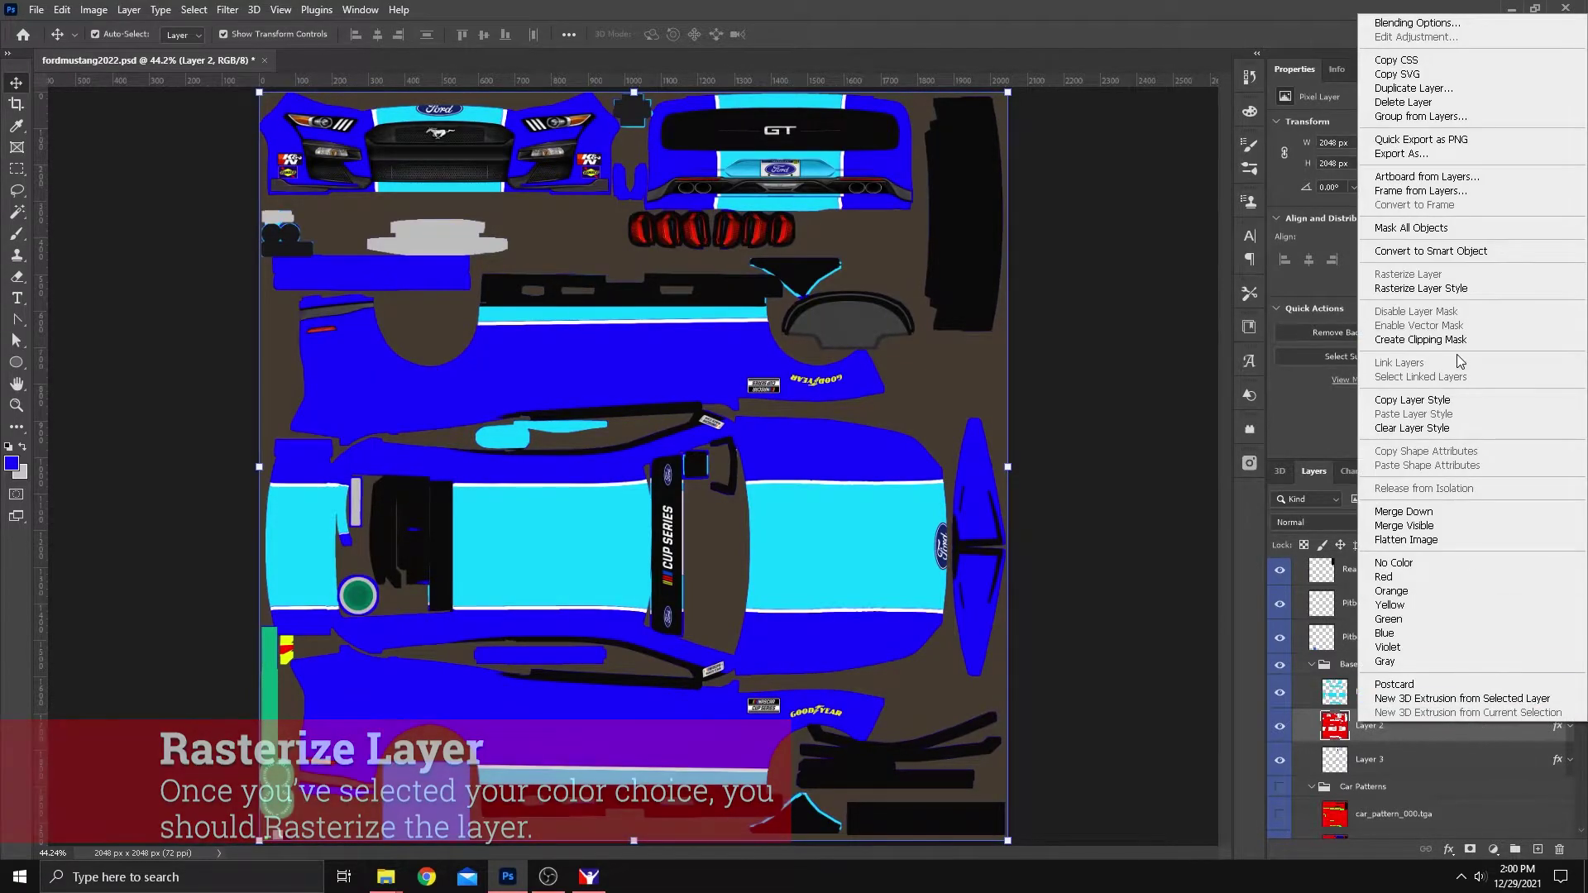
click(1412, 428)
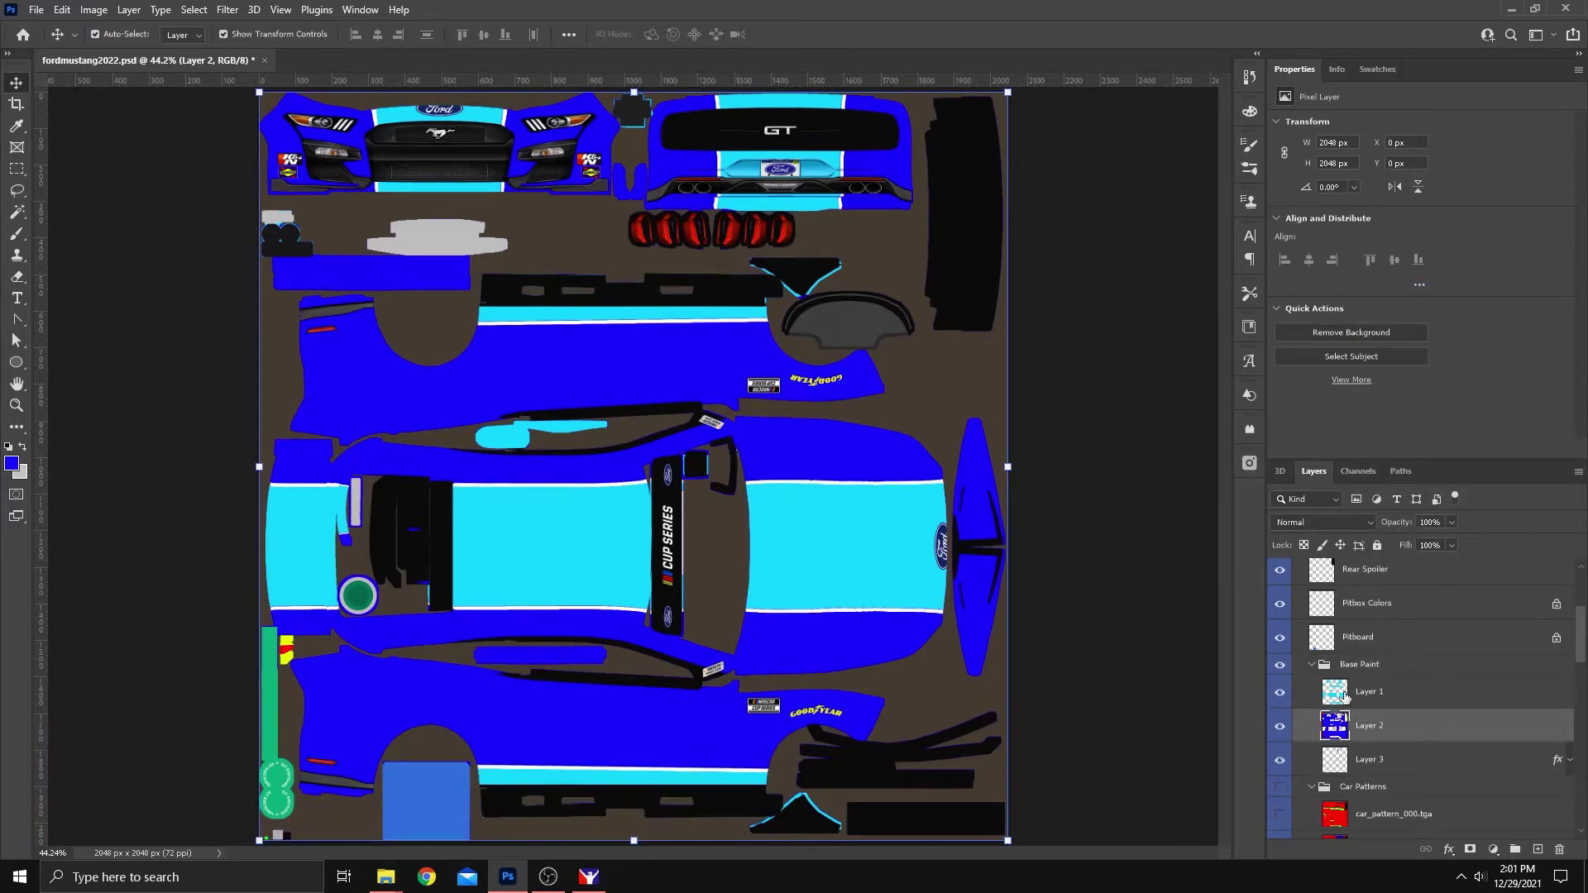
click(1279, 726)
click(1280, 726)
Rasterize Layer 3's layer style and toggle its visibility to check the result
click(1405, 759)
right_click(1460, 774)
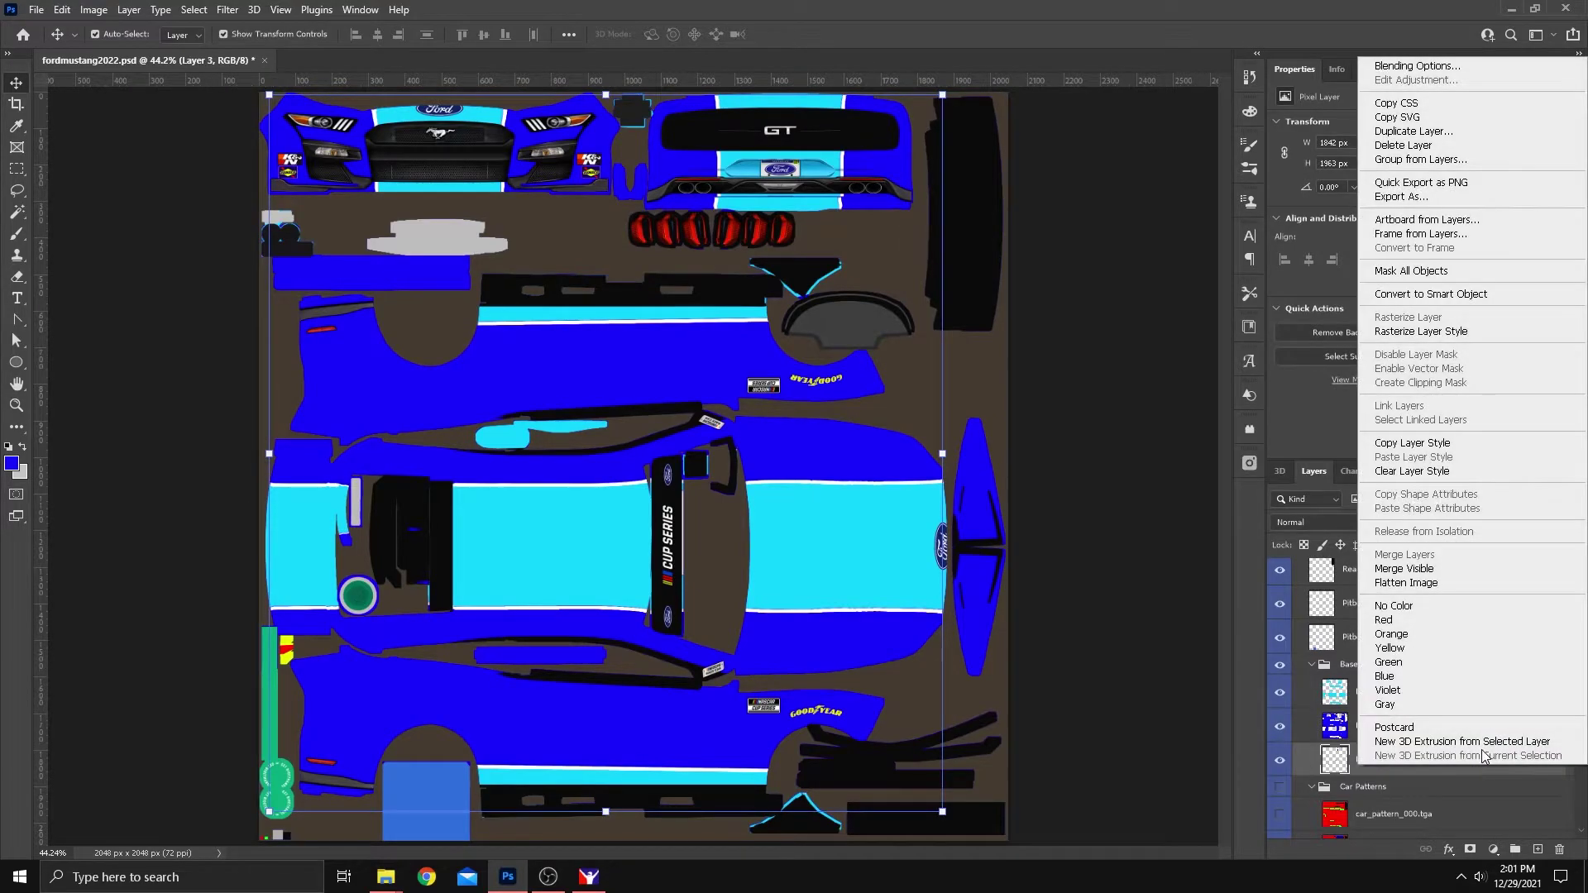
click(1466, 333)
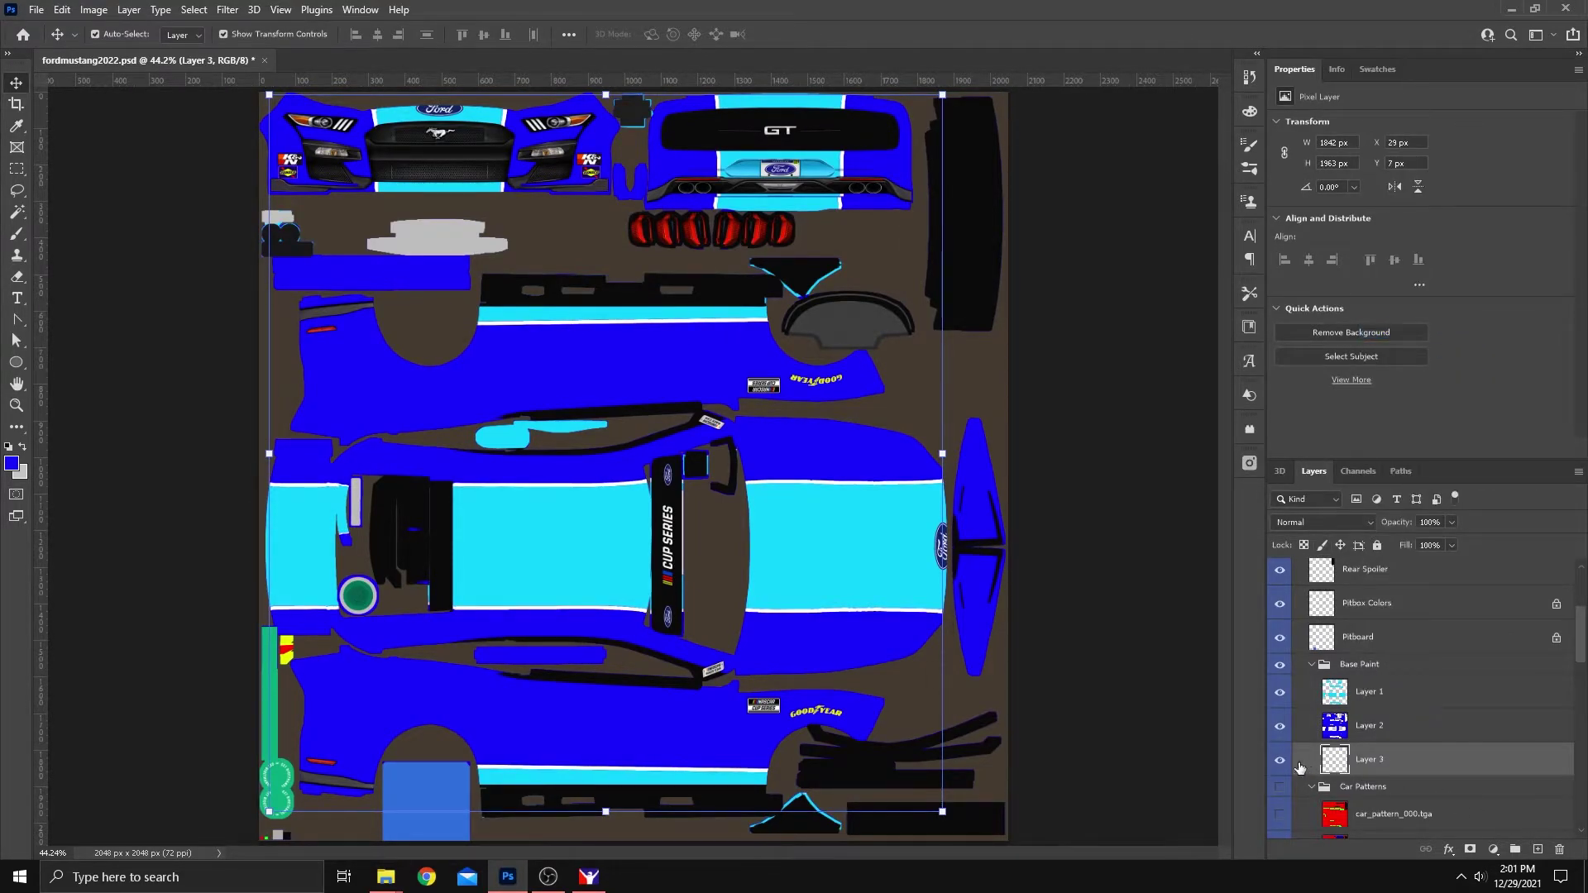
click(1279, 765)
click(1280, 765)
Collapse the Car Patterns folder and select Layer 2, then Layer 1
scroll(1390, 736, down, 3)
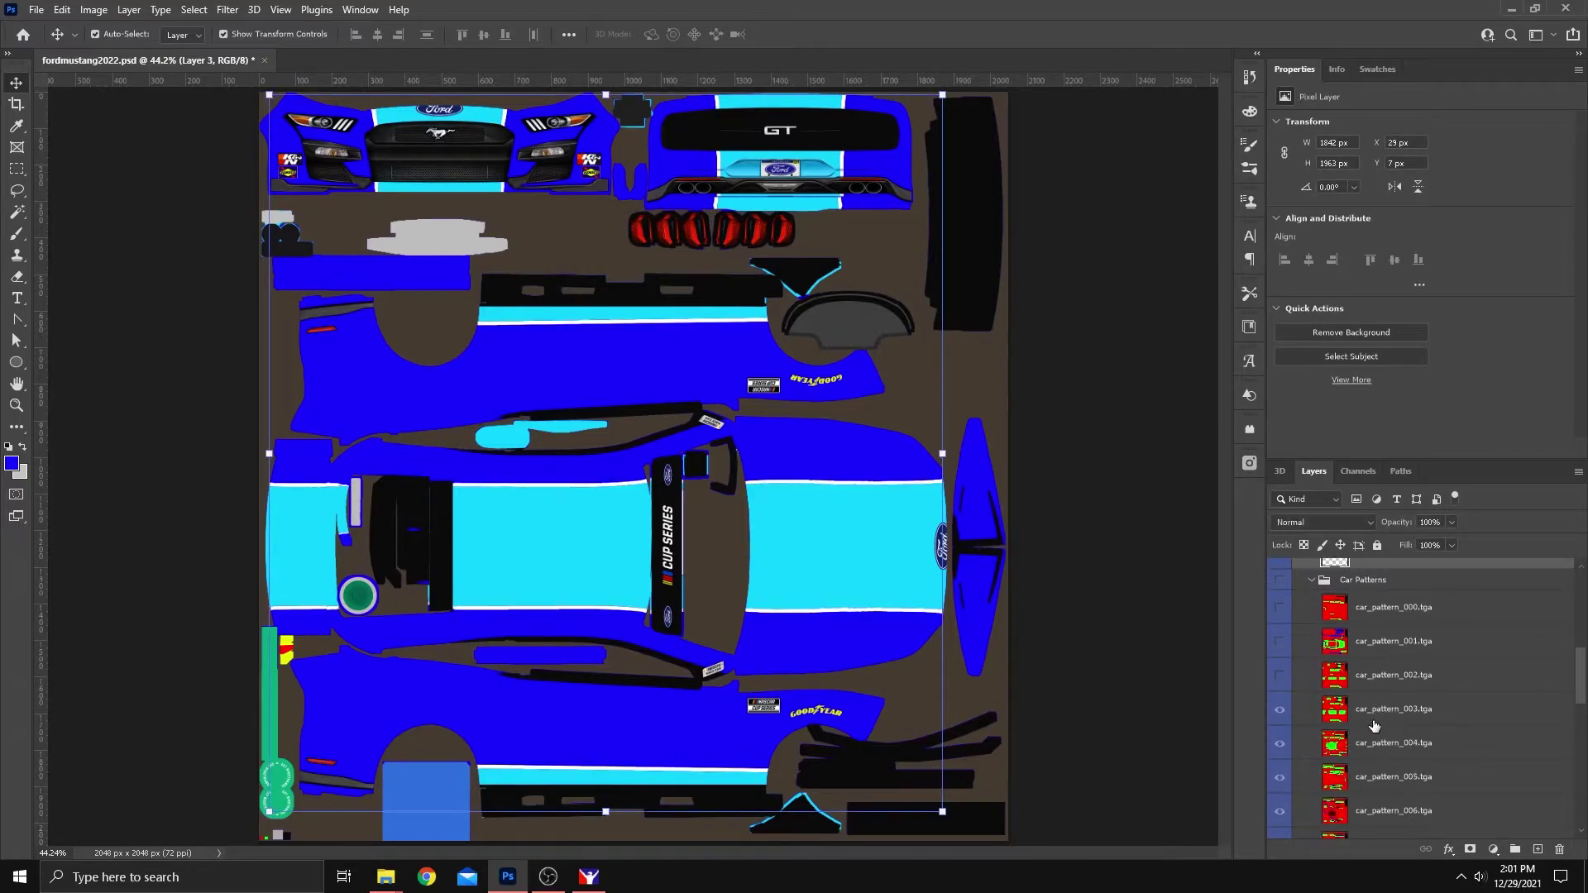
scroll(1374, 725, up, 2)
click(1313, 733)
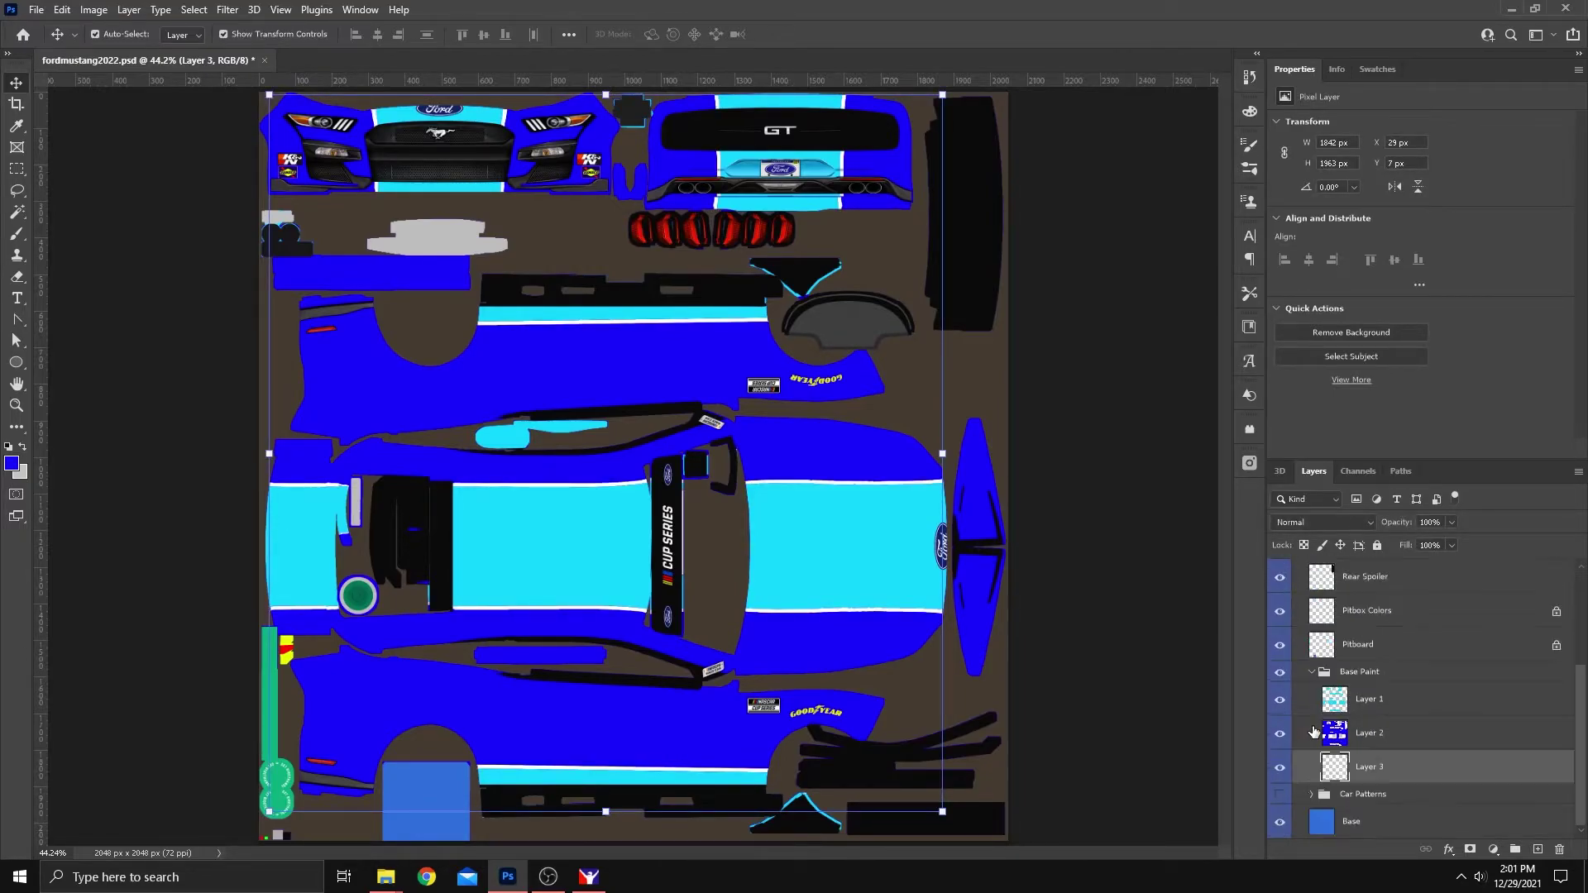
click(1404, 737)
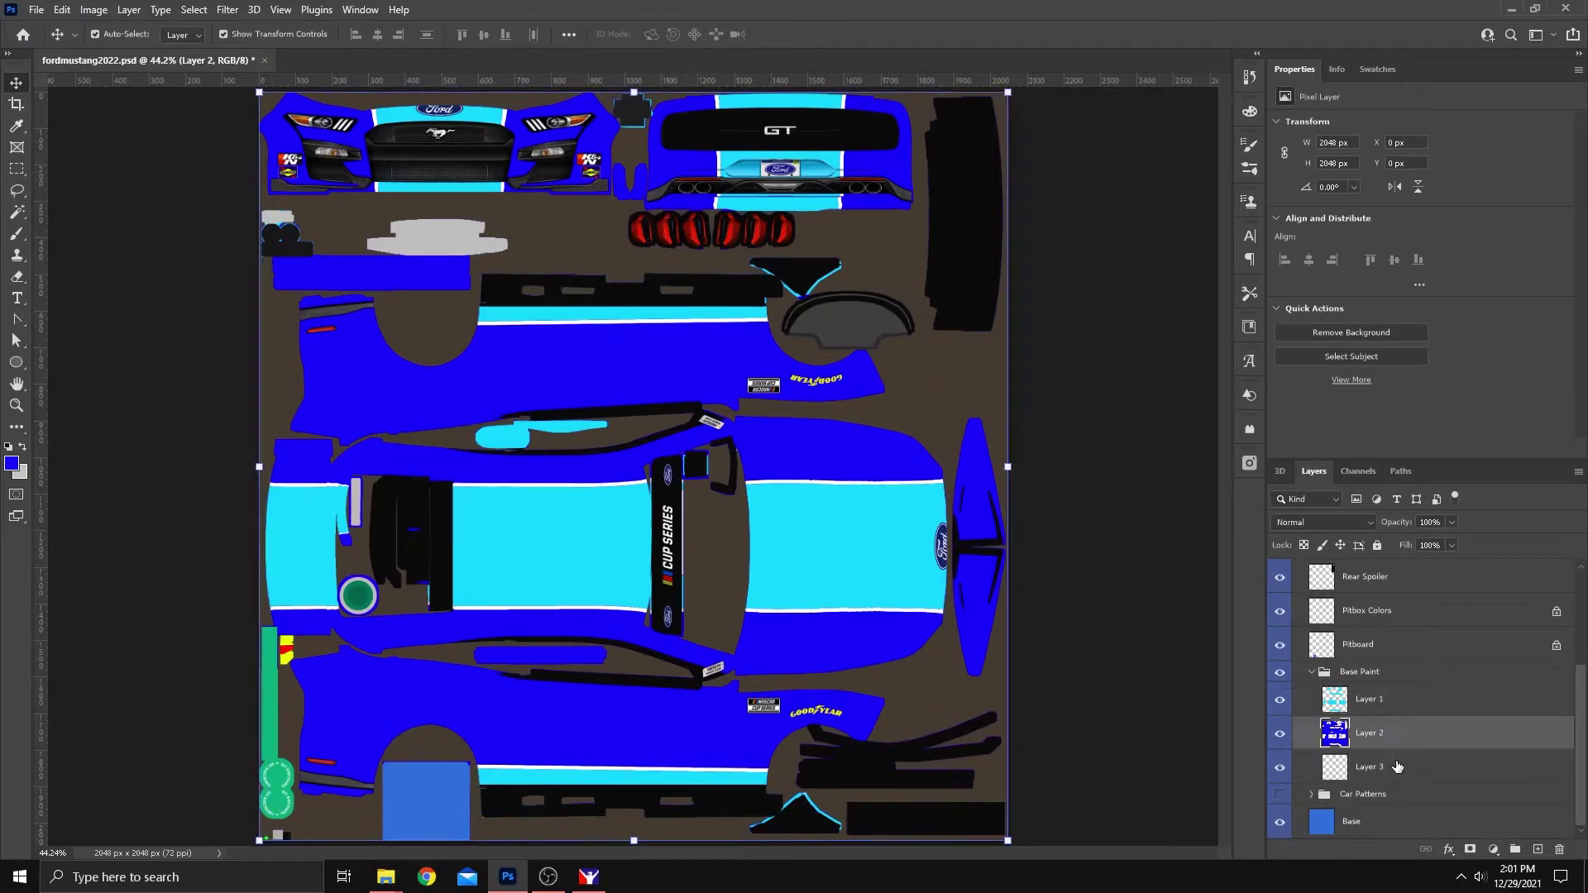
click(1392, 703)
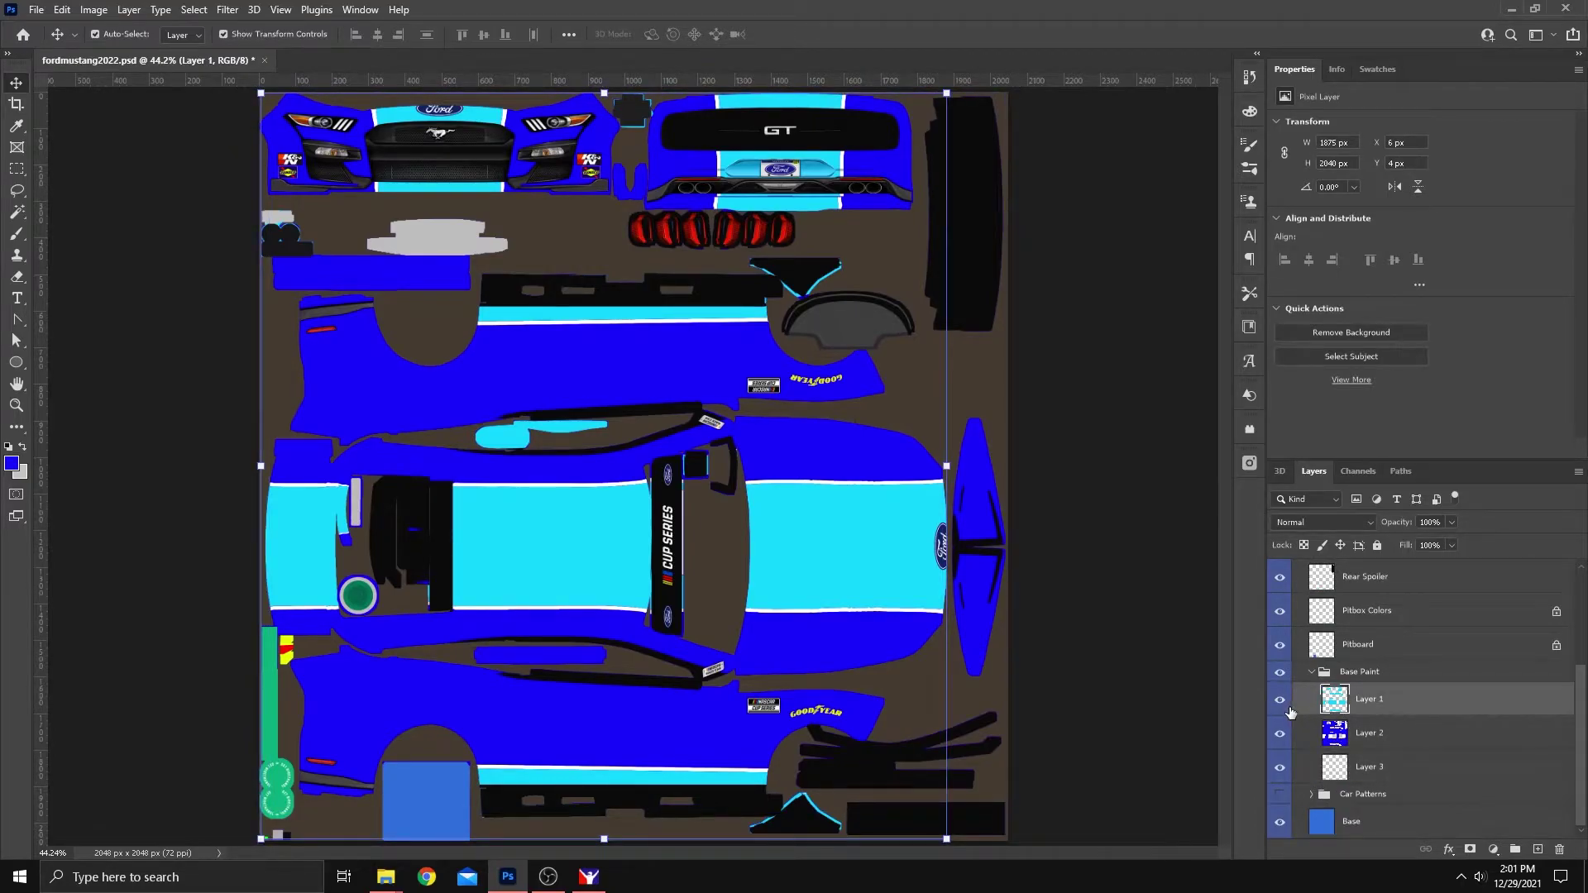
scroll(789, 604, up, 8)
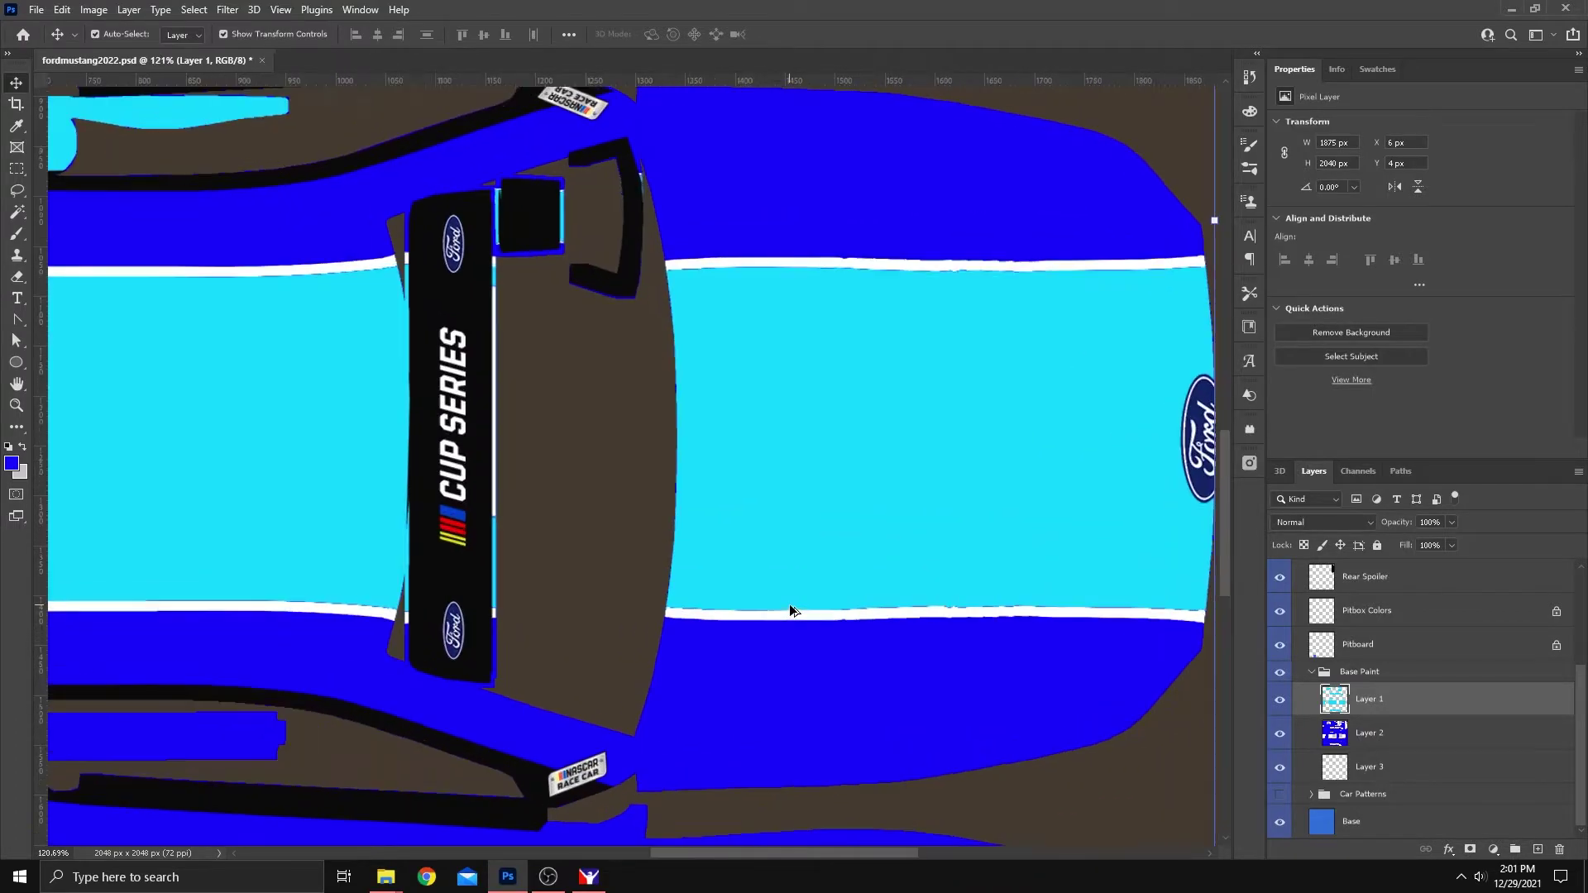
scroll(789, 609, up, 3)
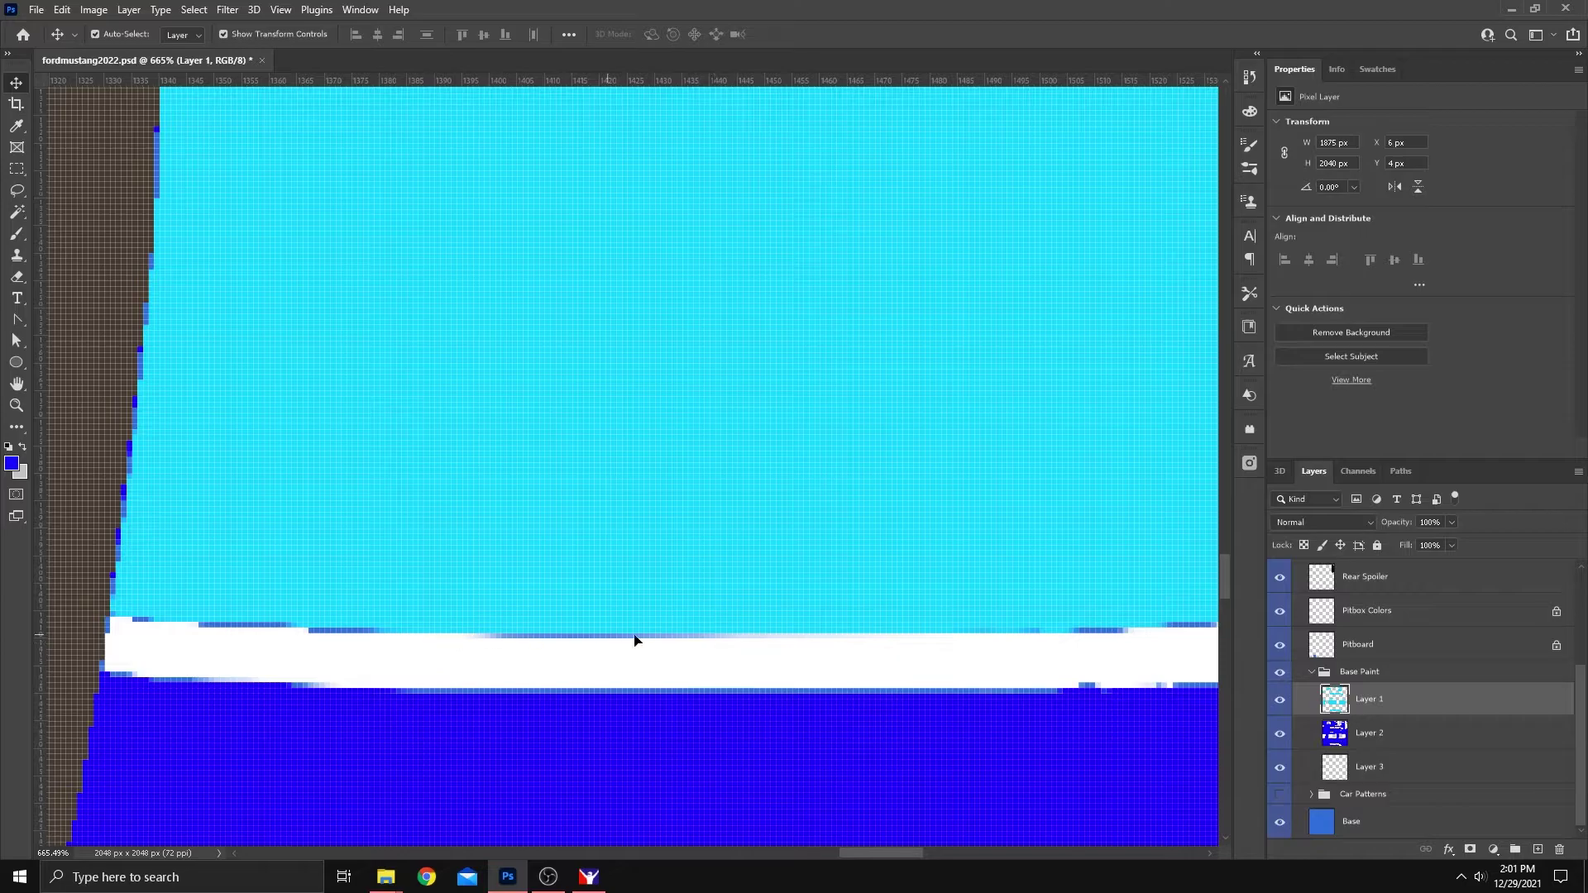
scroll(656, 642, down, 2)
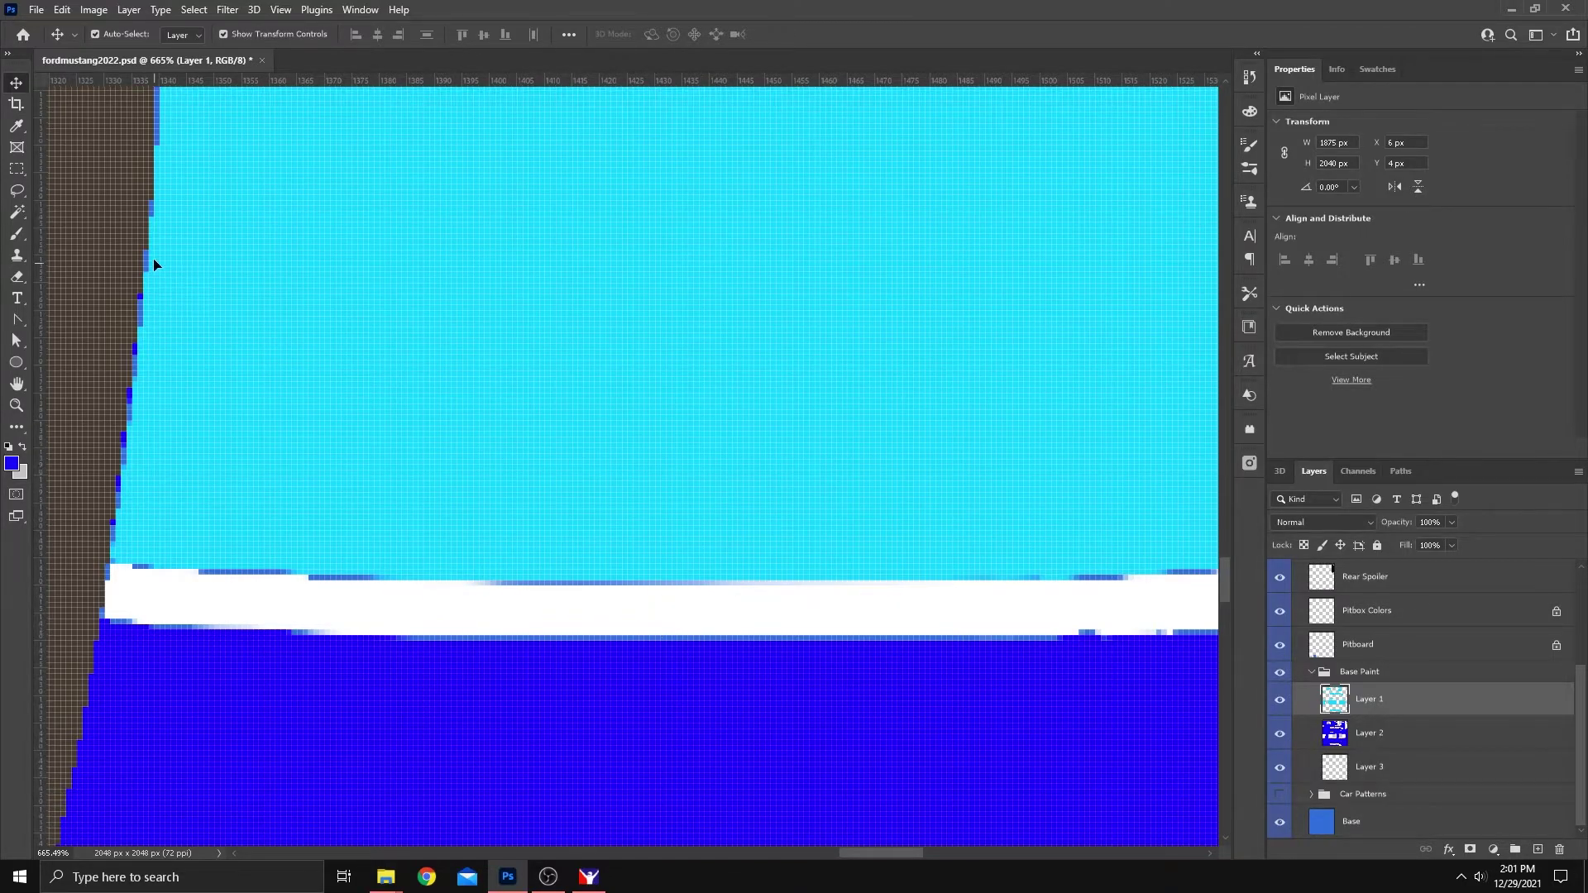
scroll(497, 622, down, 4)
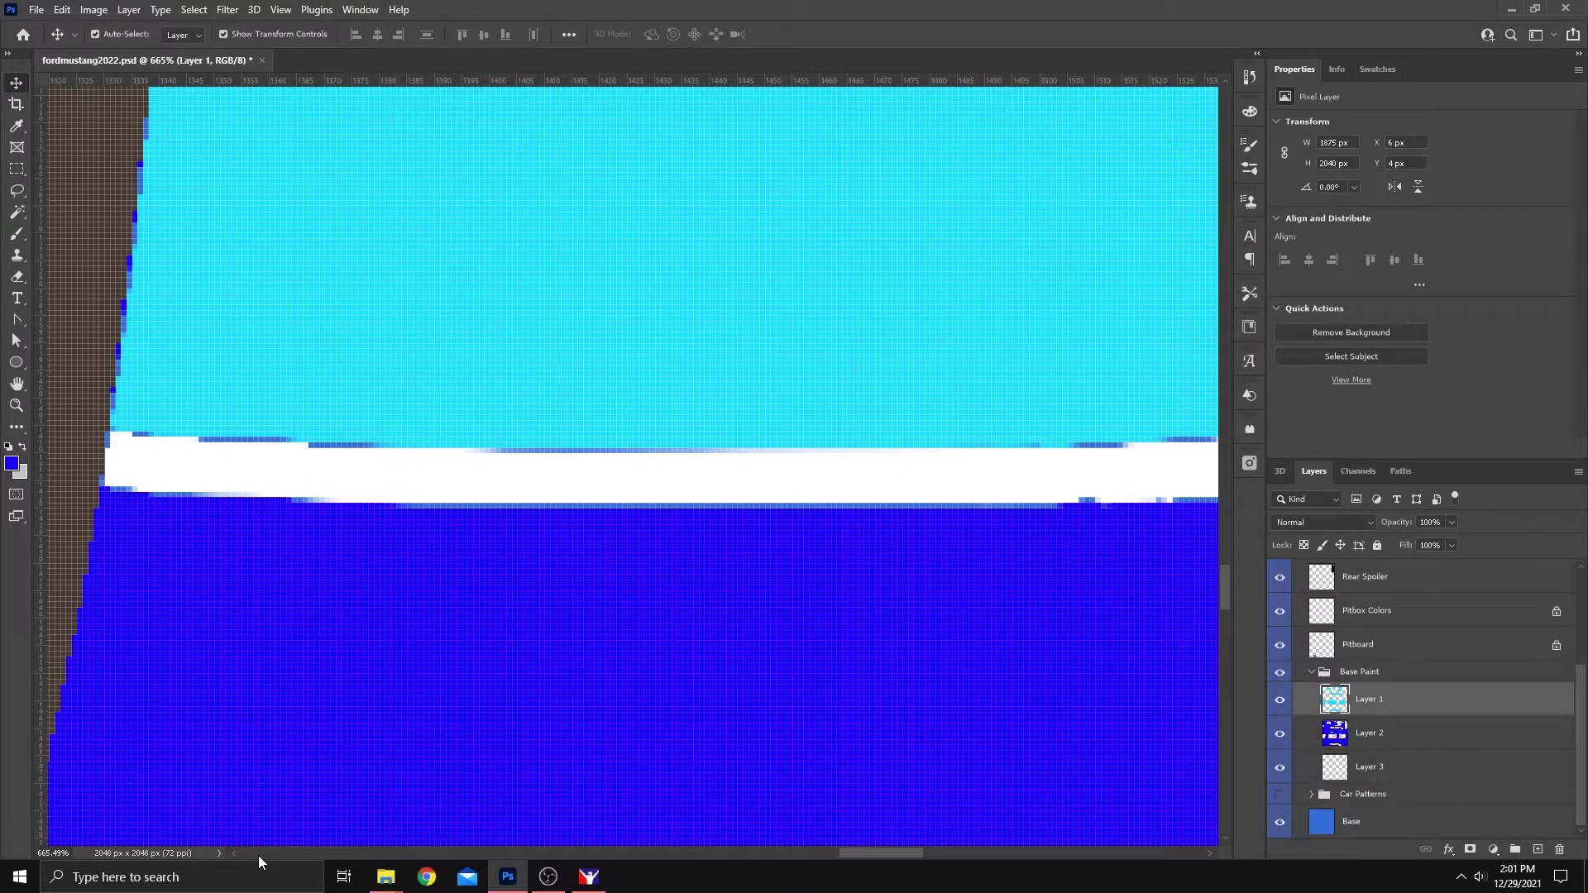
drag(908, 852, 877, 835)
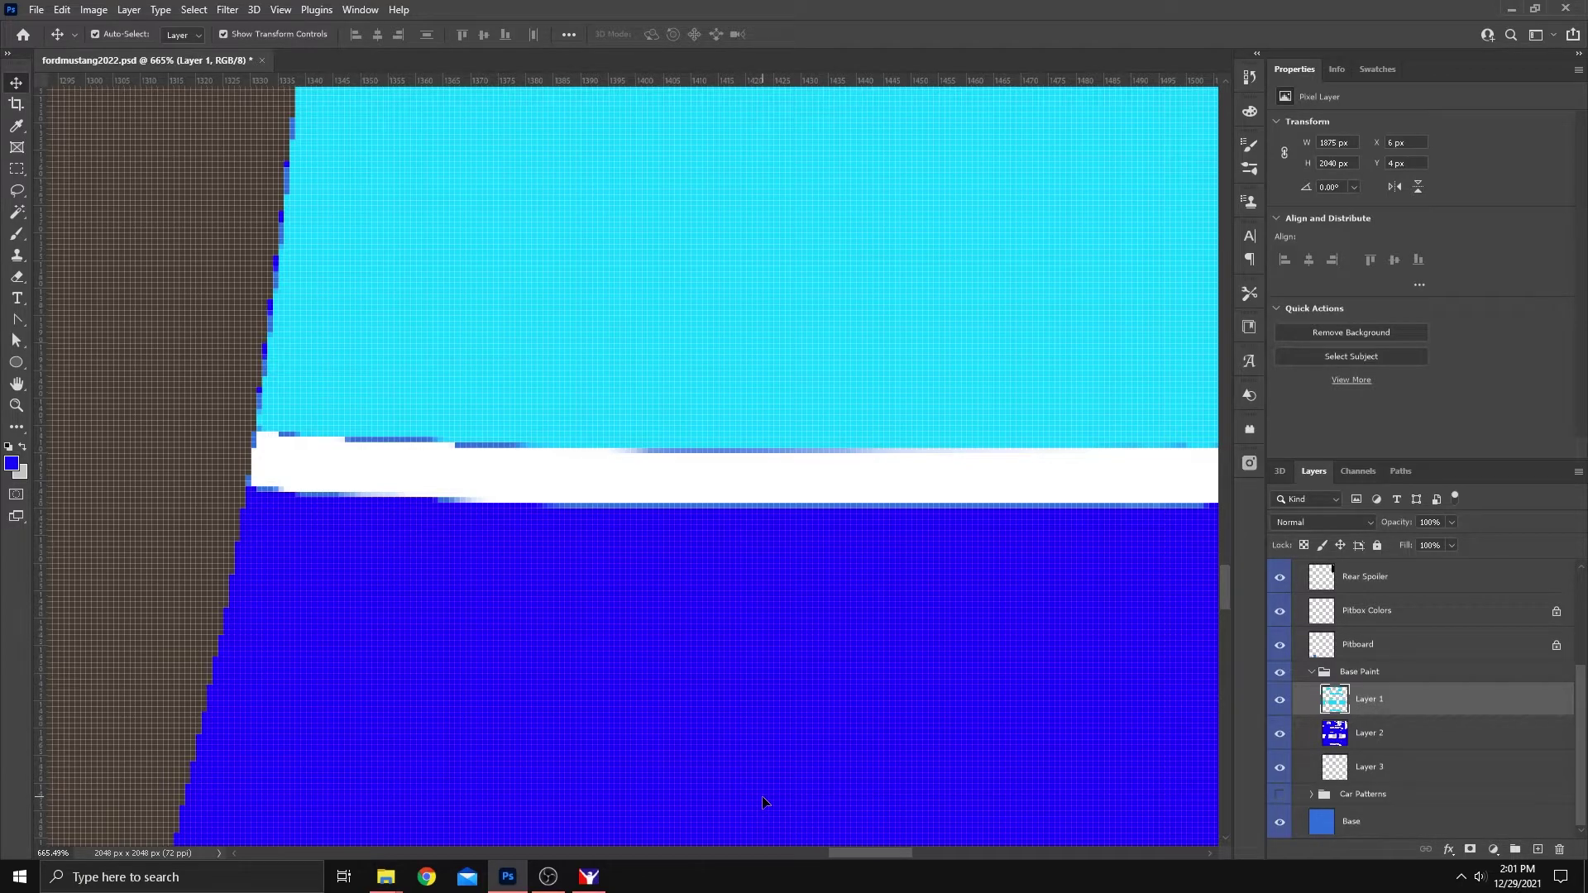
key(ctrl+0)
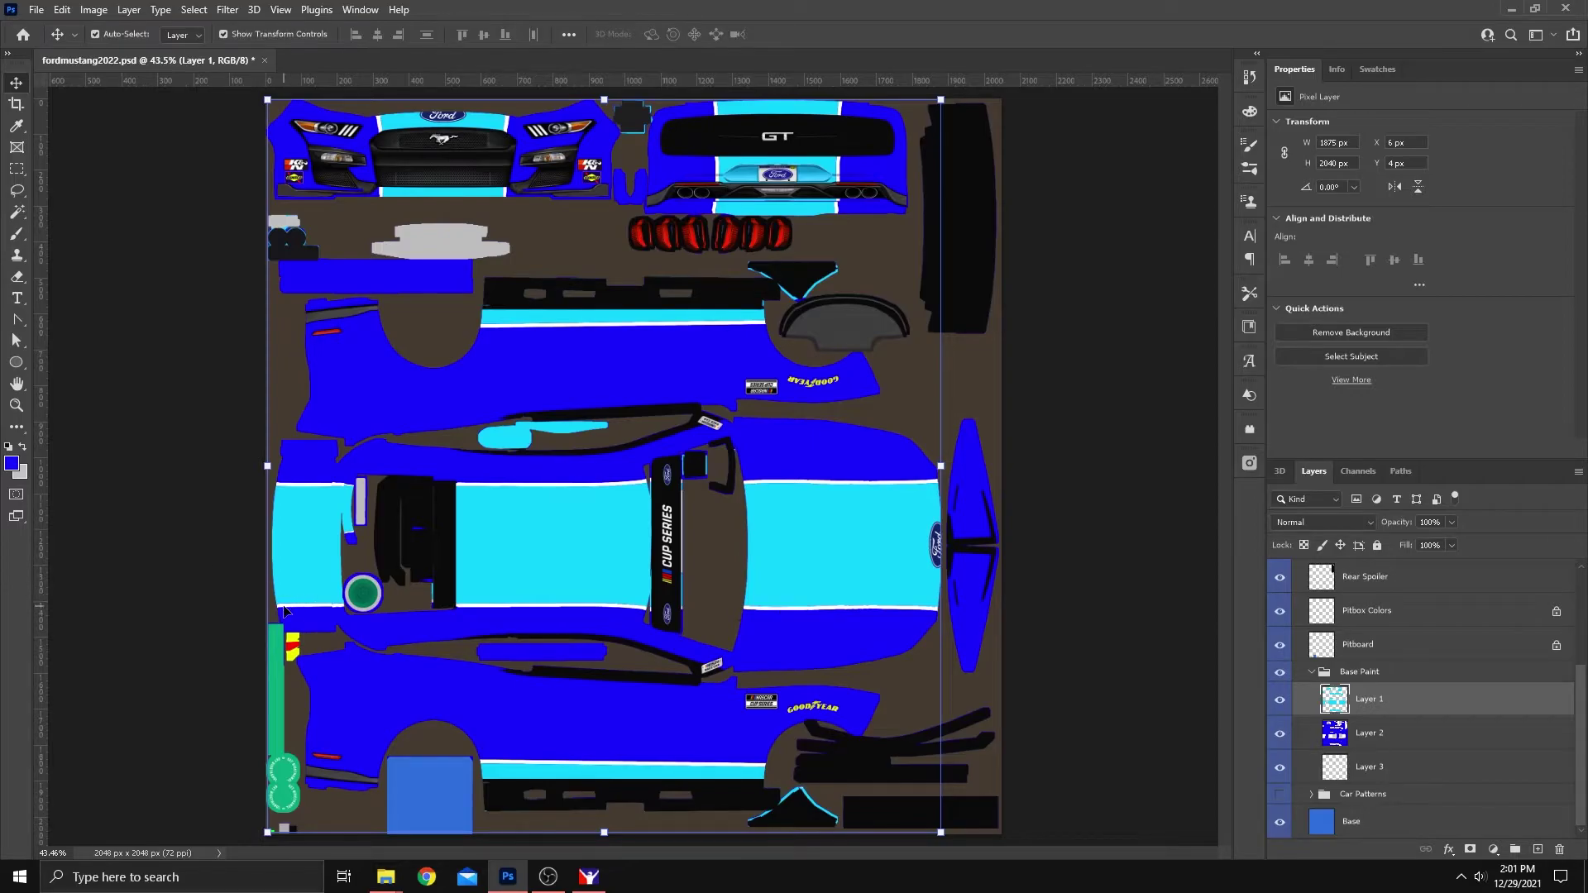
click(283, 611)
scroll(285, 609, up, 5)
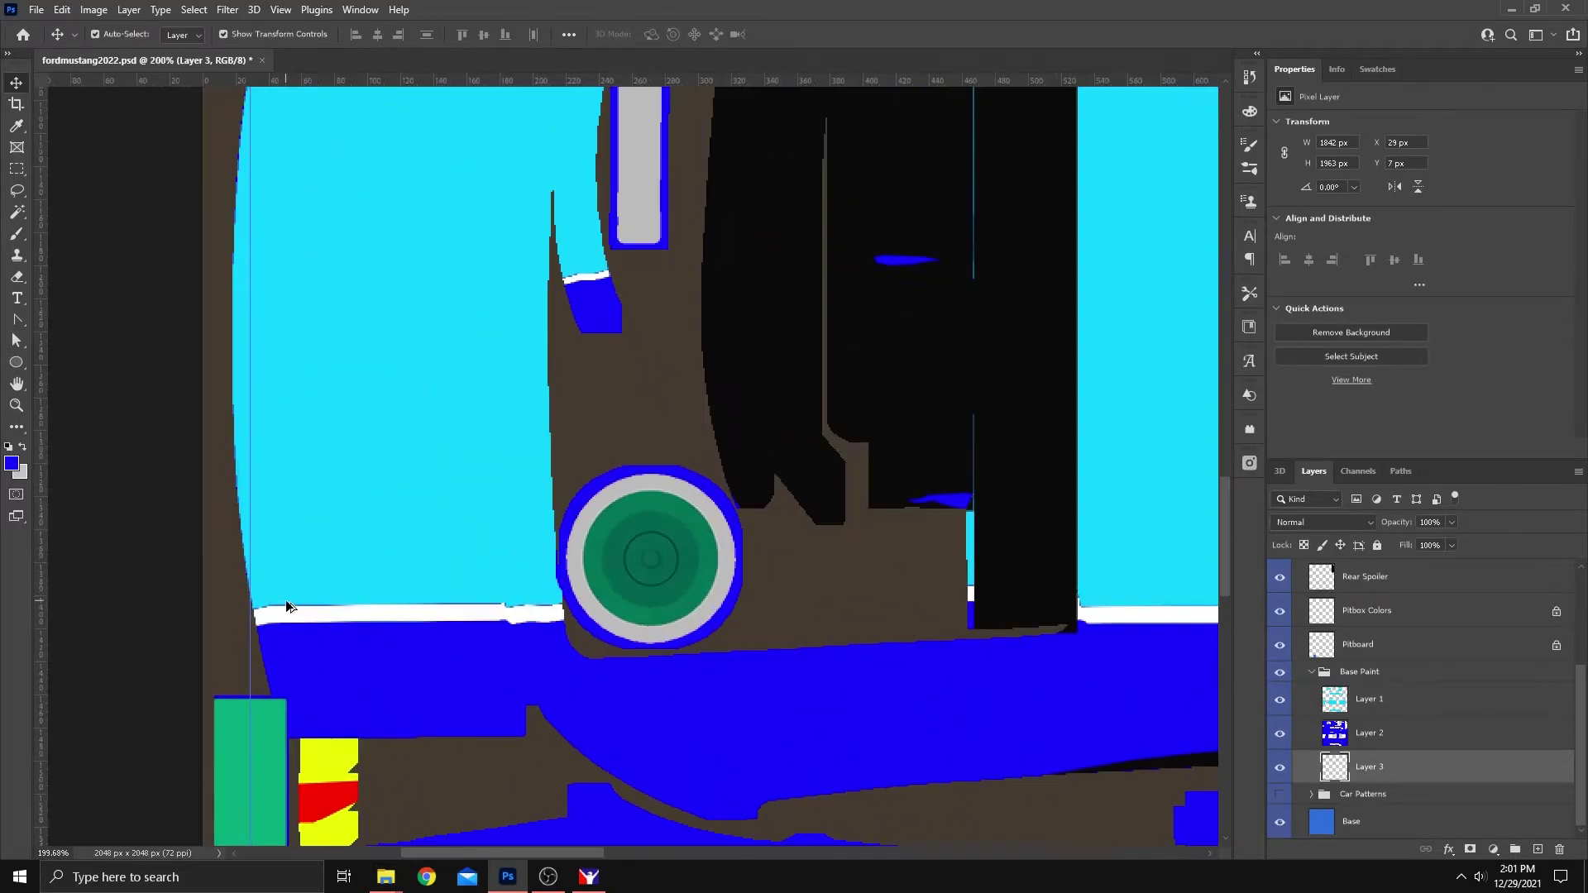
scroll(286, 602, up, 4)
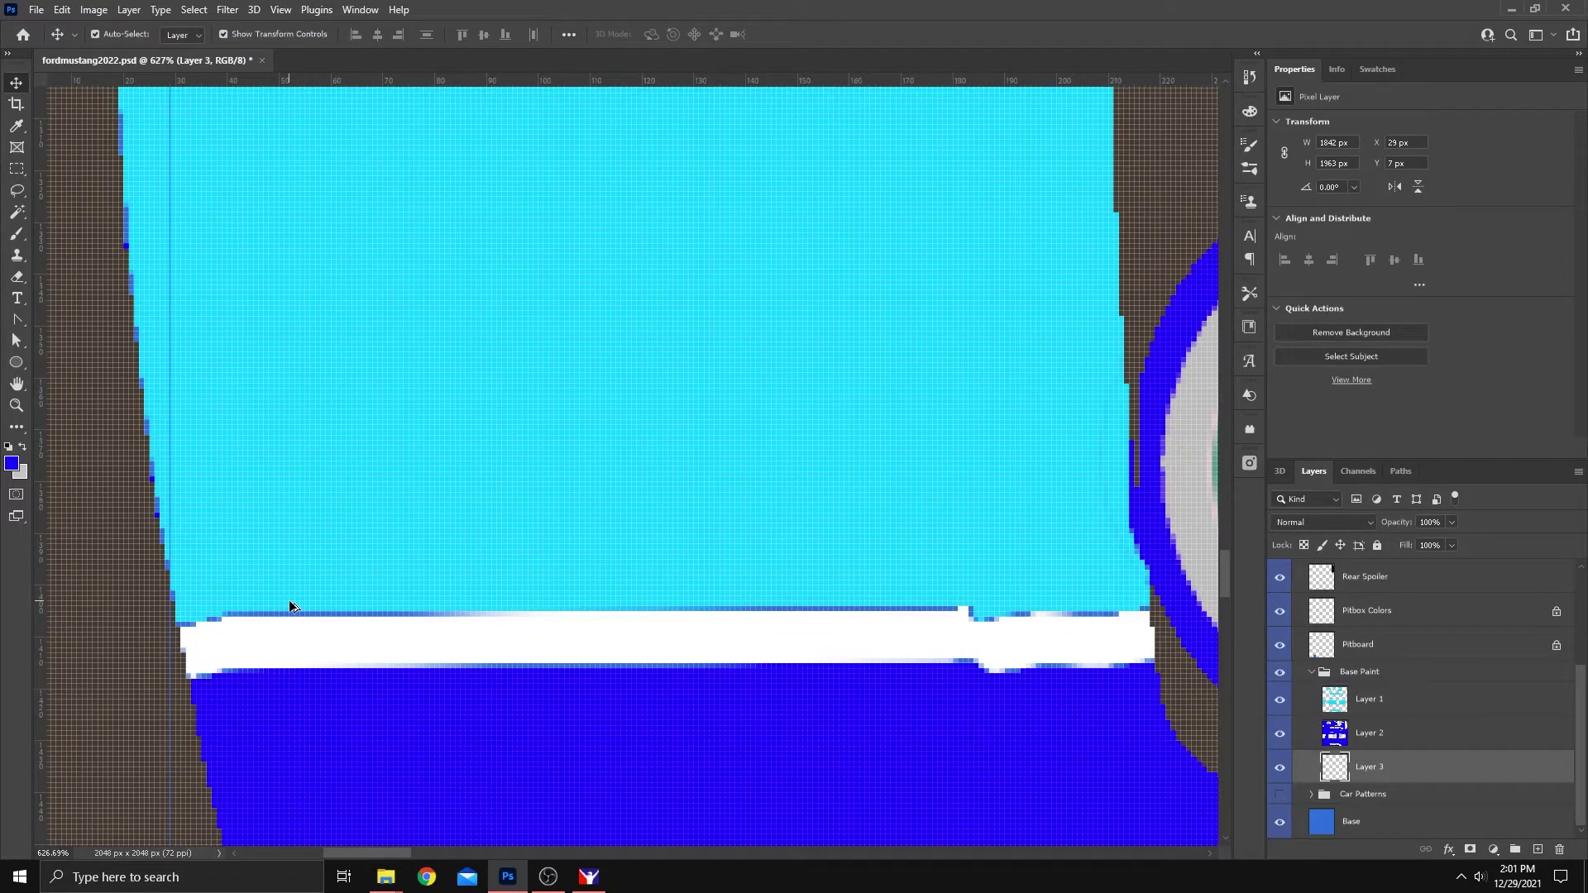
scroll(290, 606, down, 9)
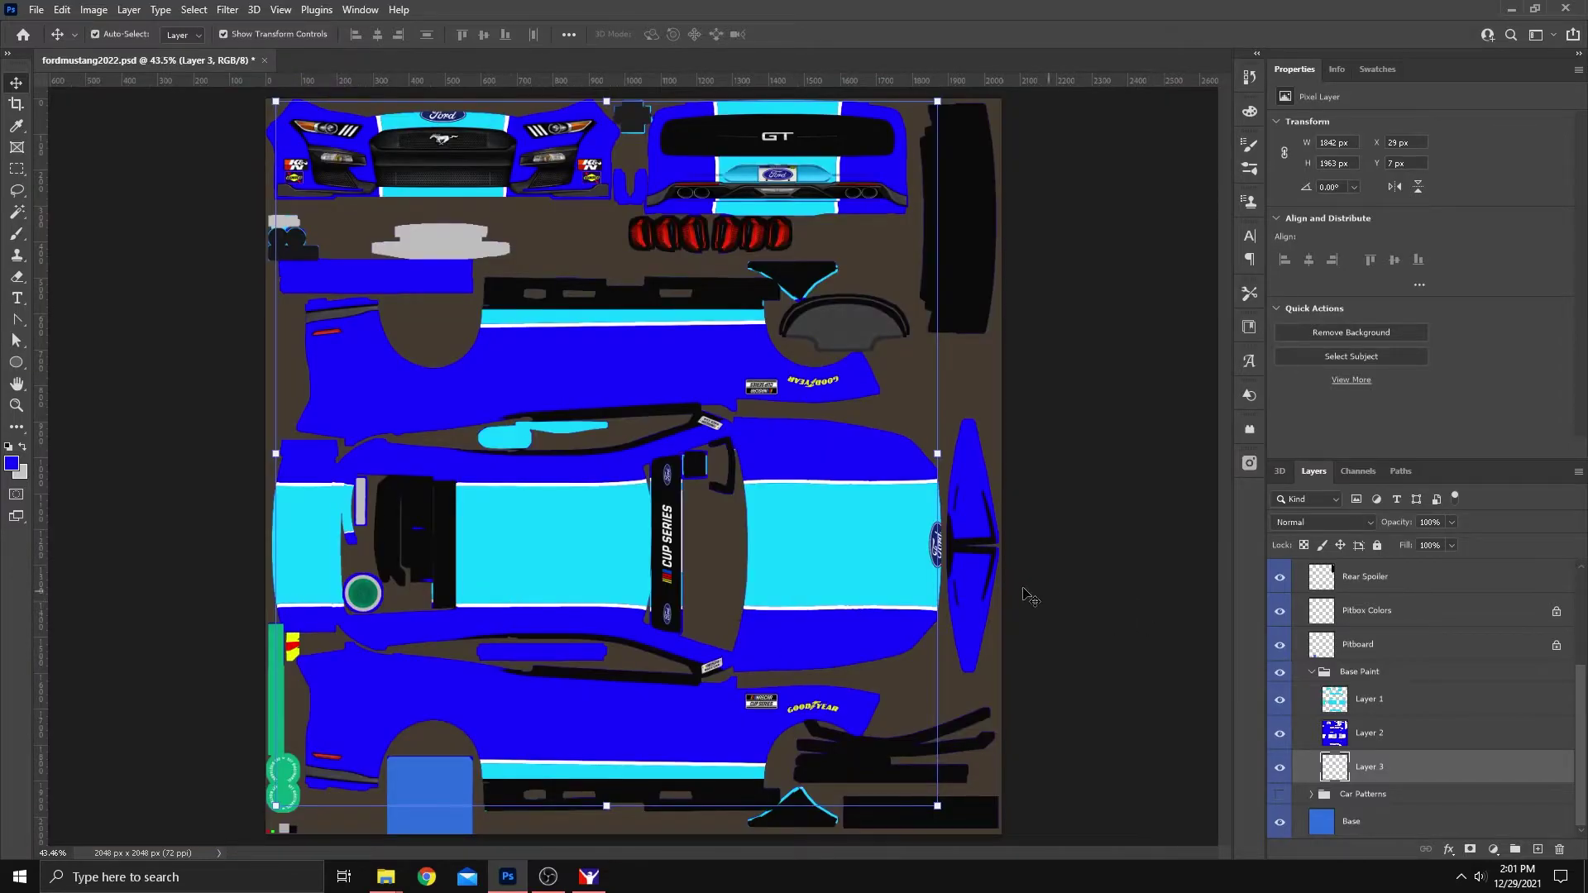
click(1179, 554)
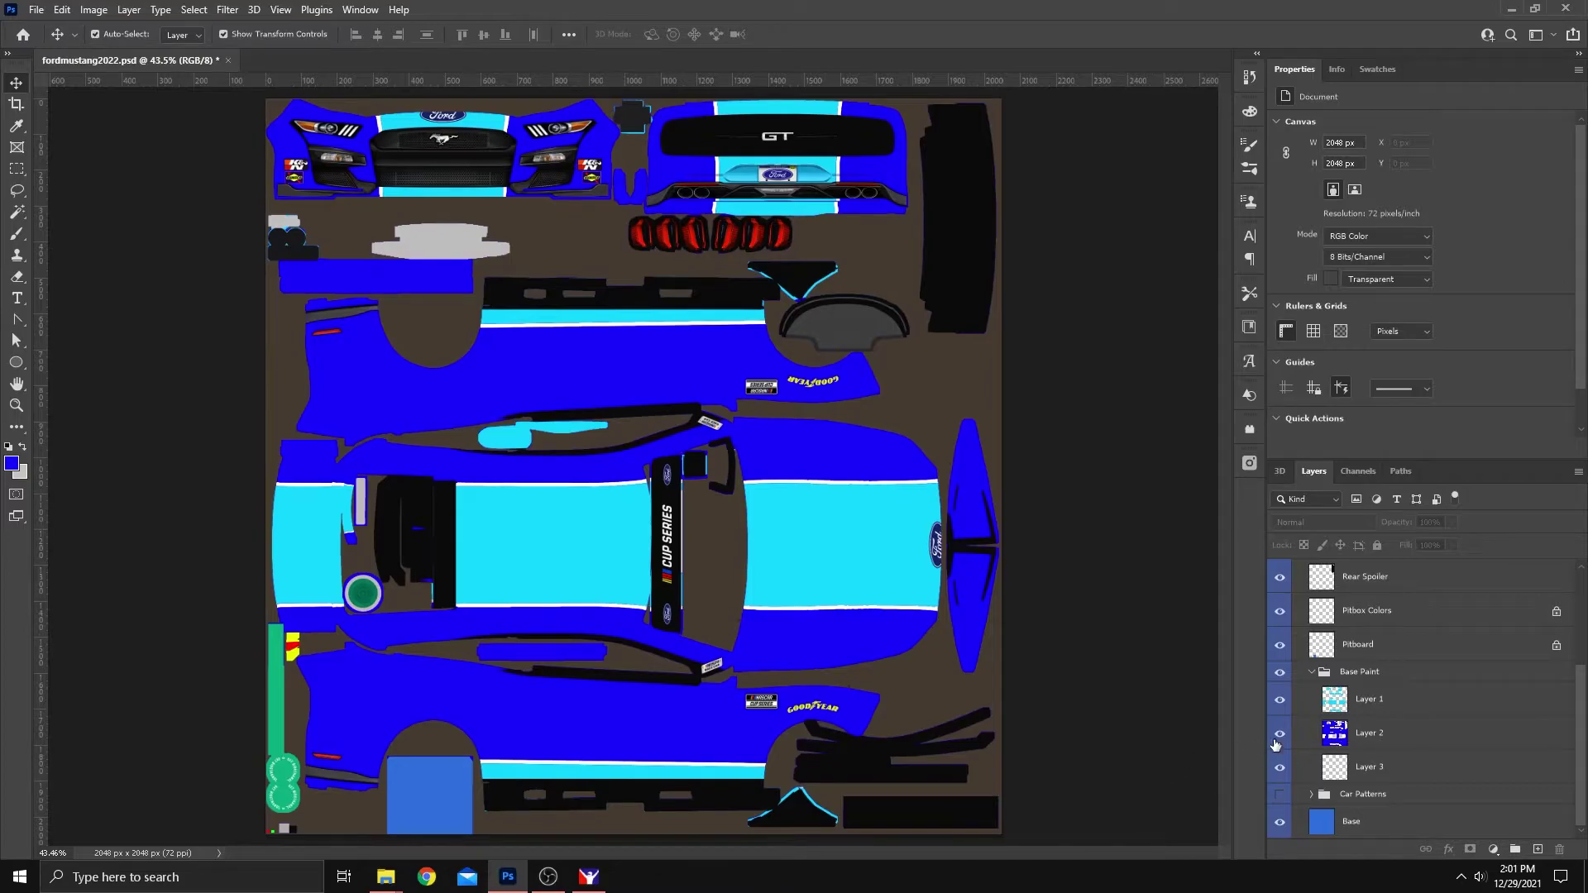
click(1279, 700)
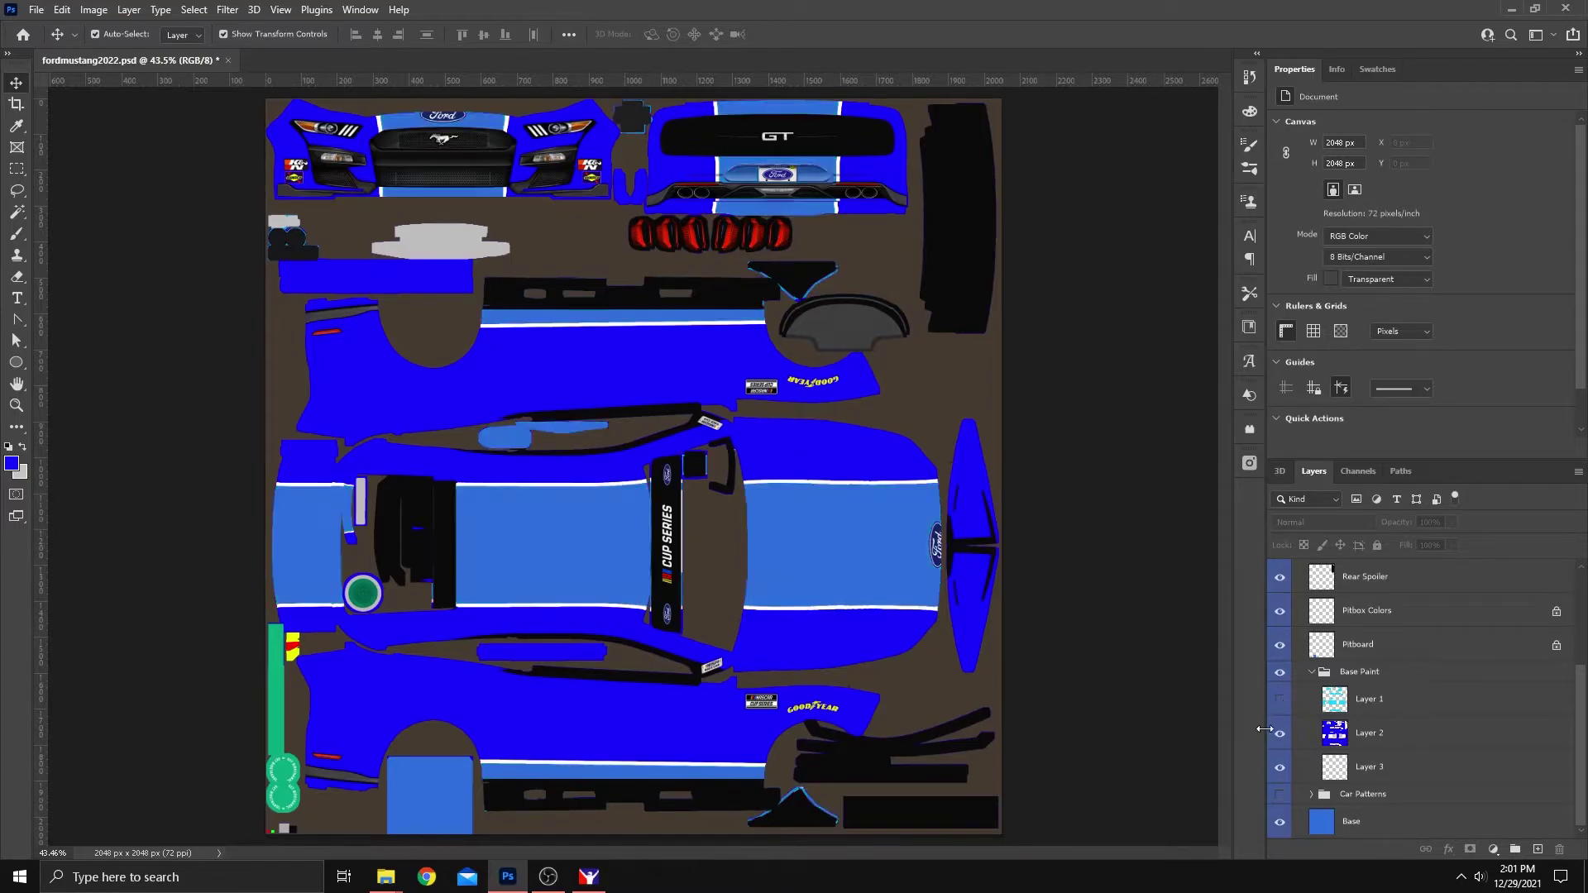
click(1281, 734)
click(1280, 767)
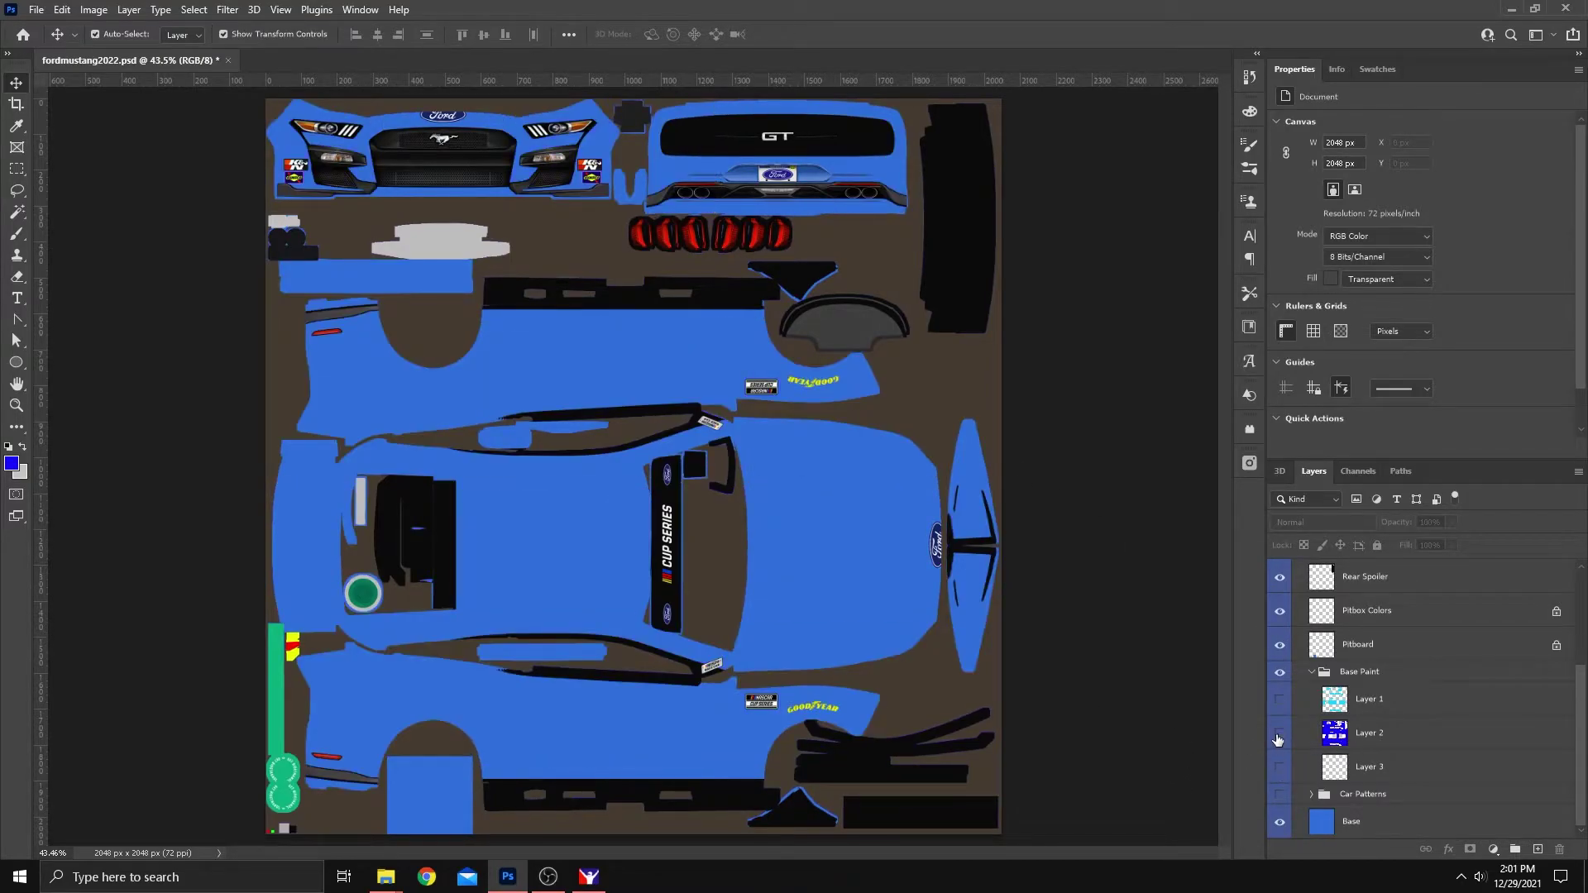
click(1281, 734)
click(1280, 700)
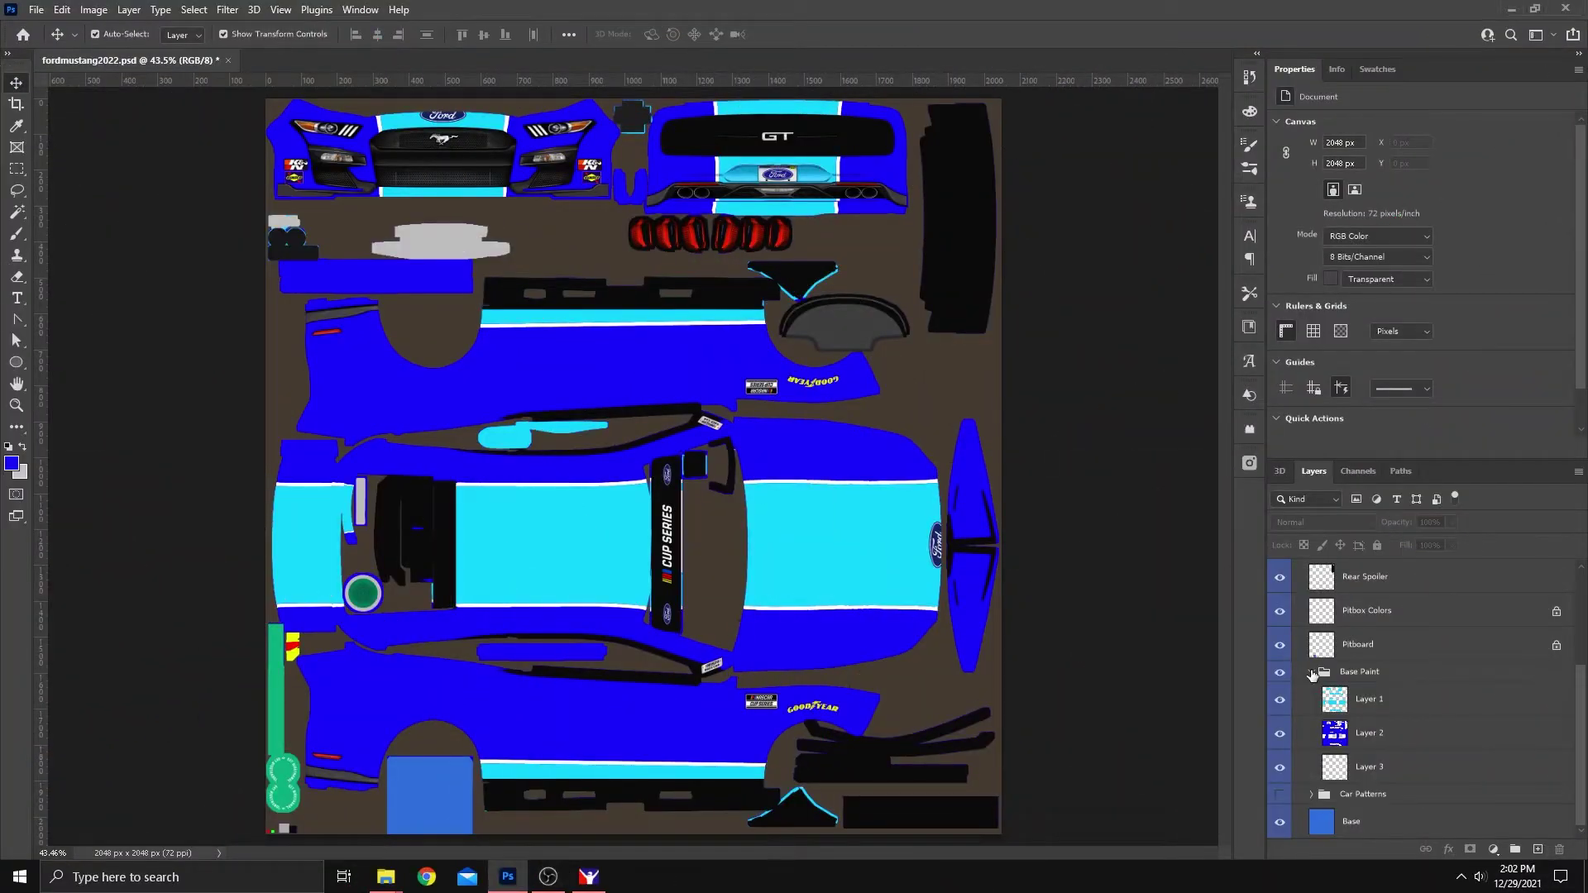
Hide Base Paint and show Car Patterns, hiding car_pattern_003 so car_pattern_004 displays
click(1312, 672)
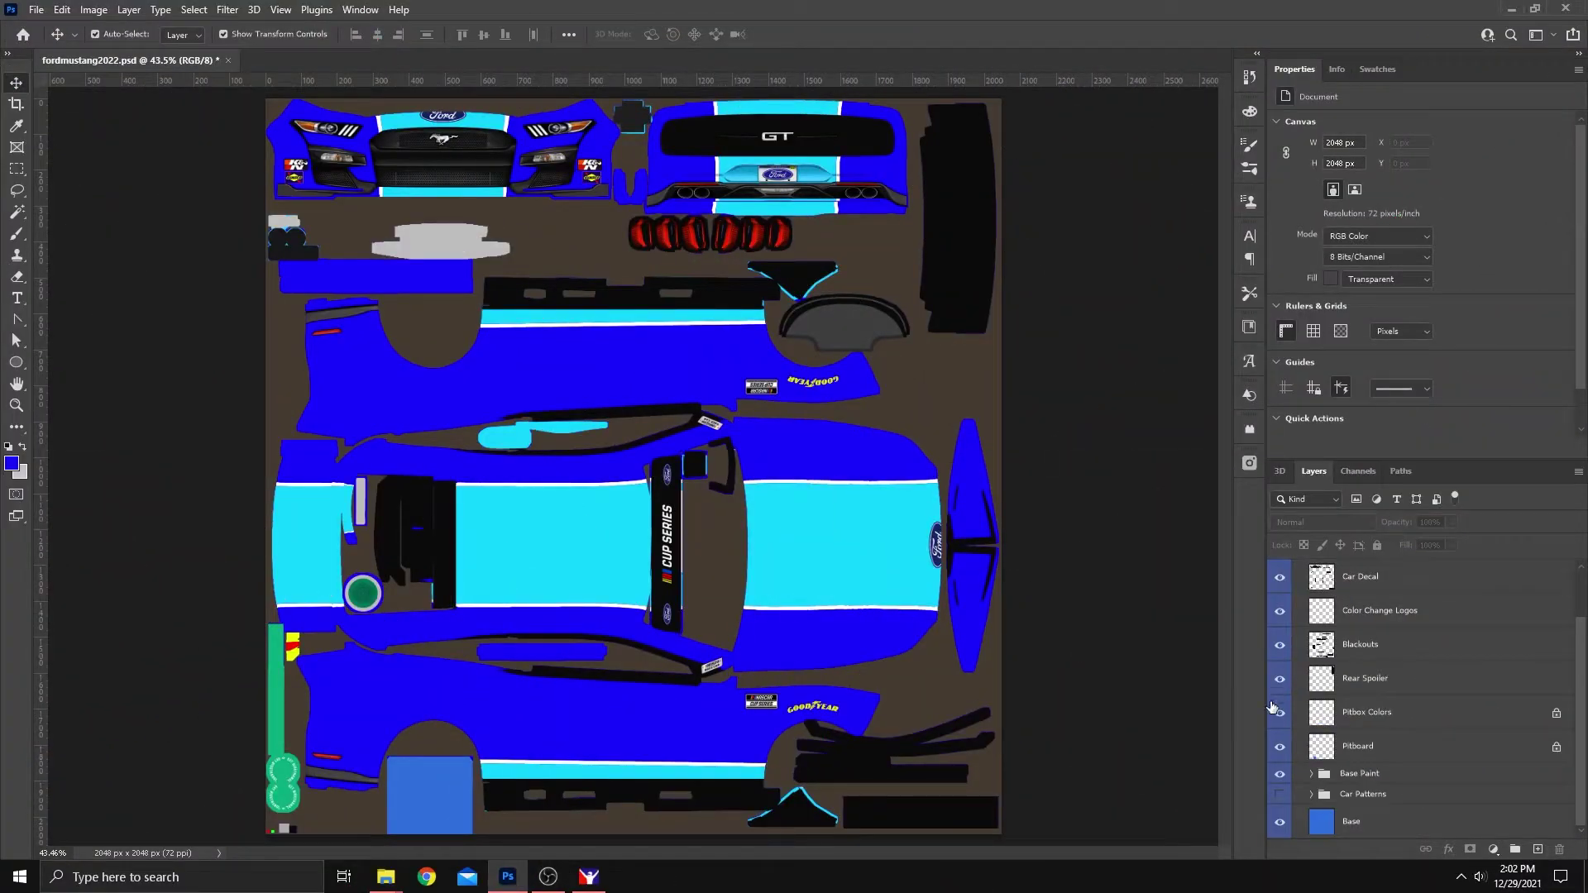
click(1279, 774)
click(1280, 795)
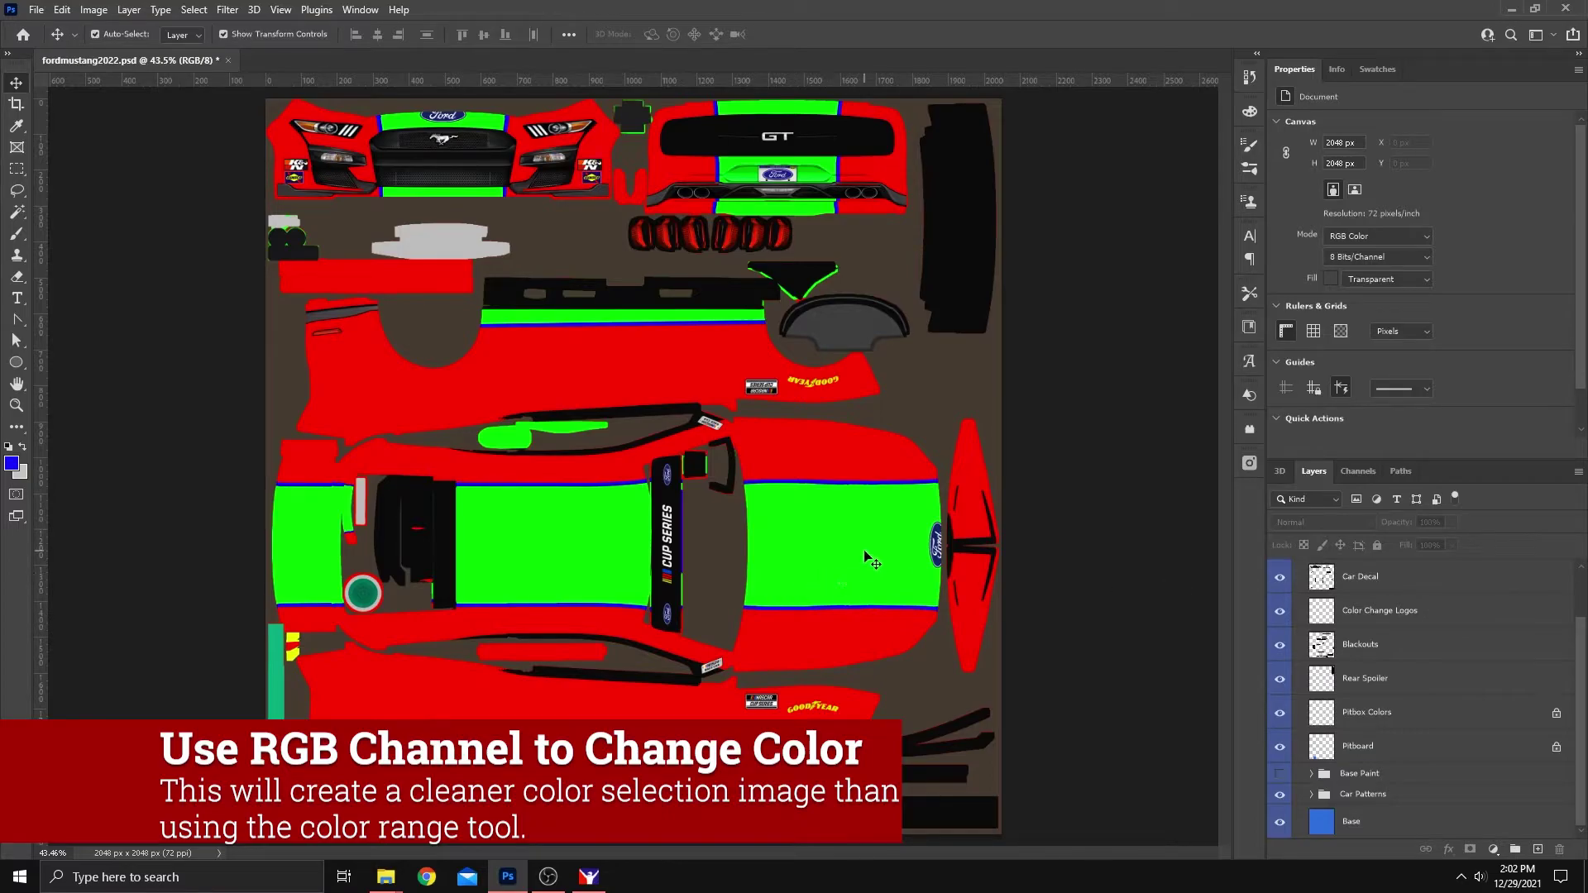
click(1313, 796)
scroll(1274, 753, down, 5)
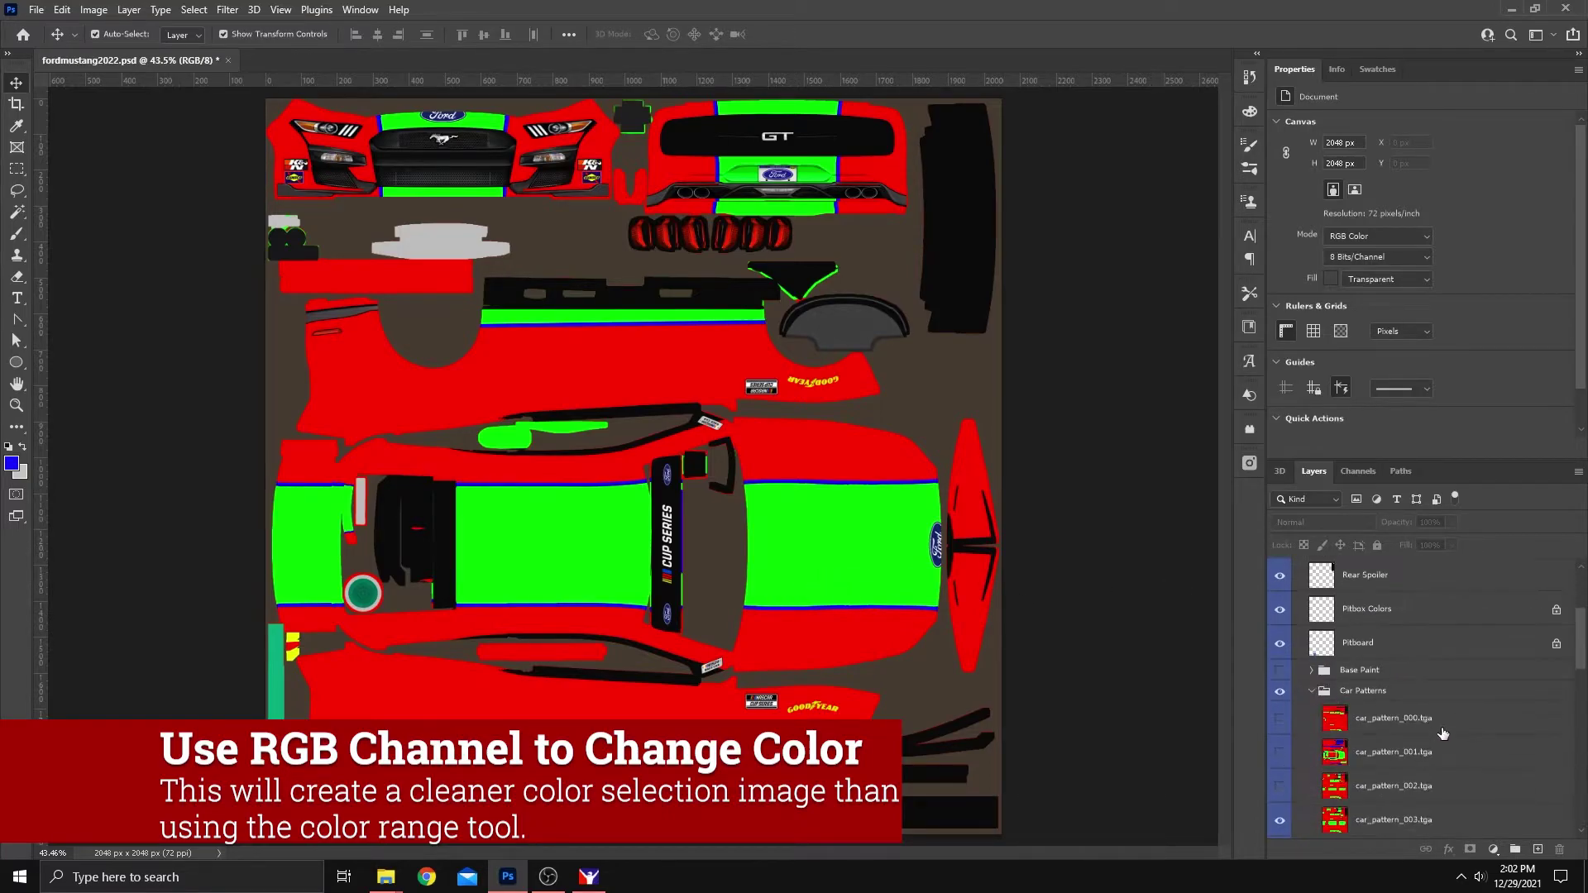
click(1280, 717)
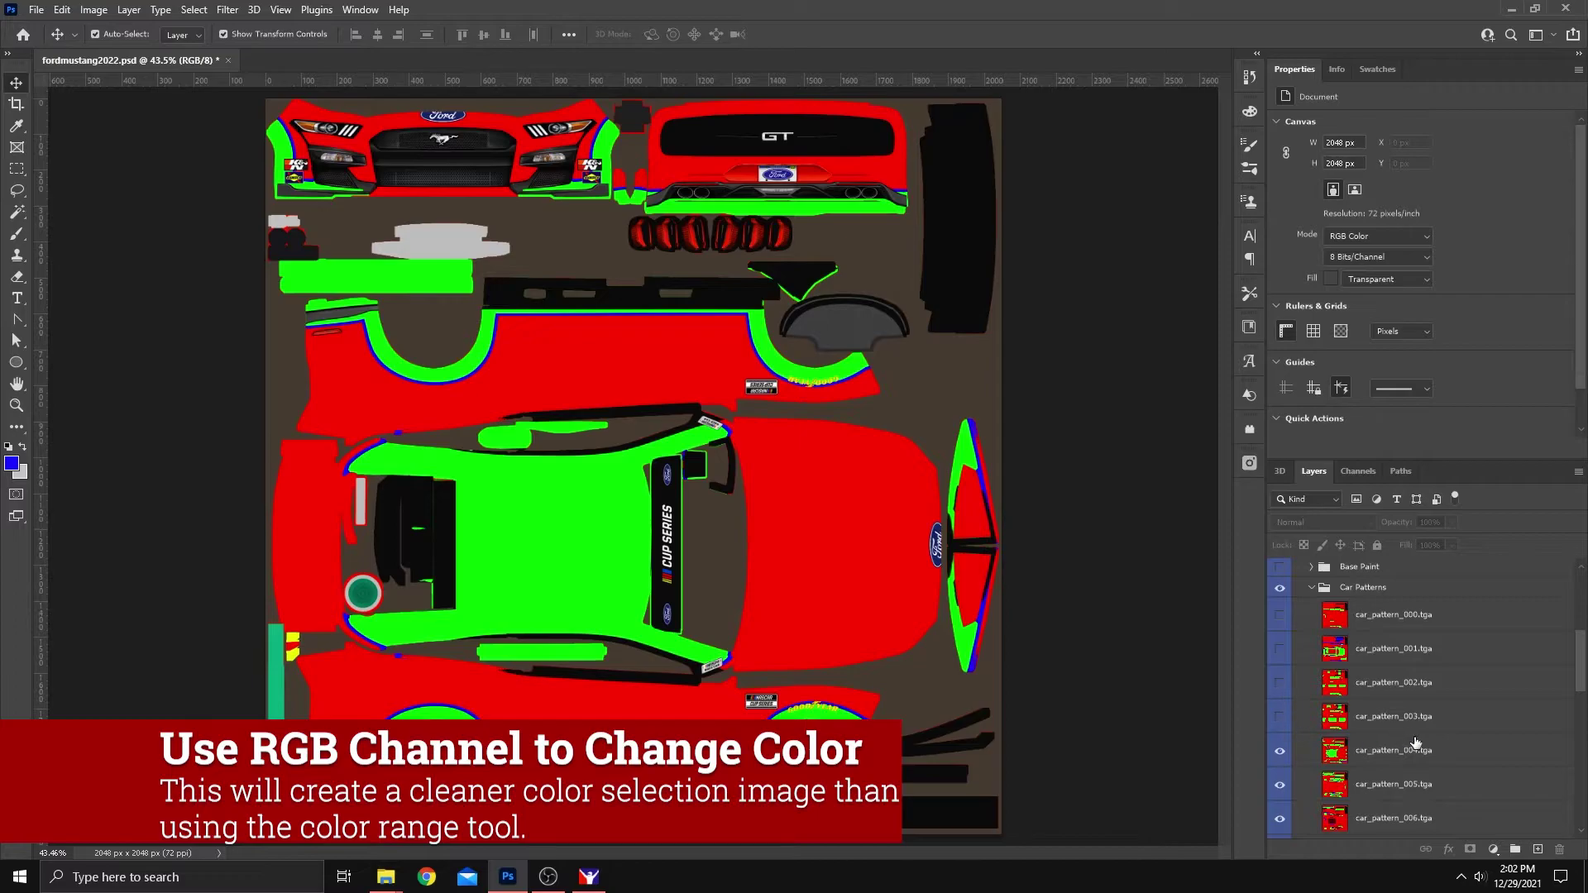
click(1338, 754)
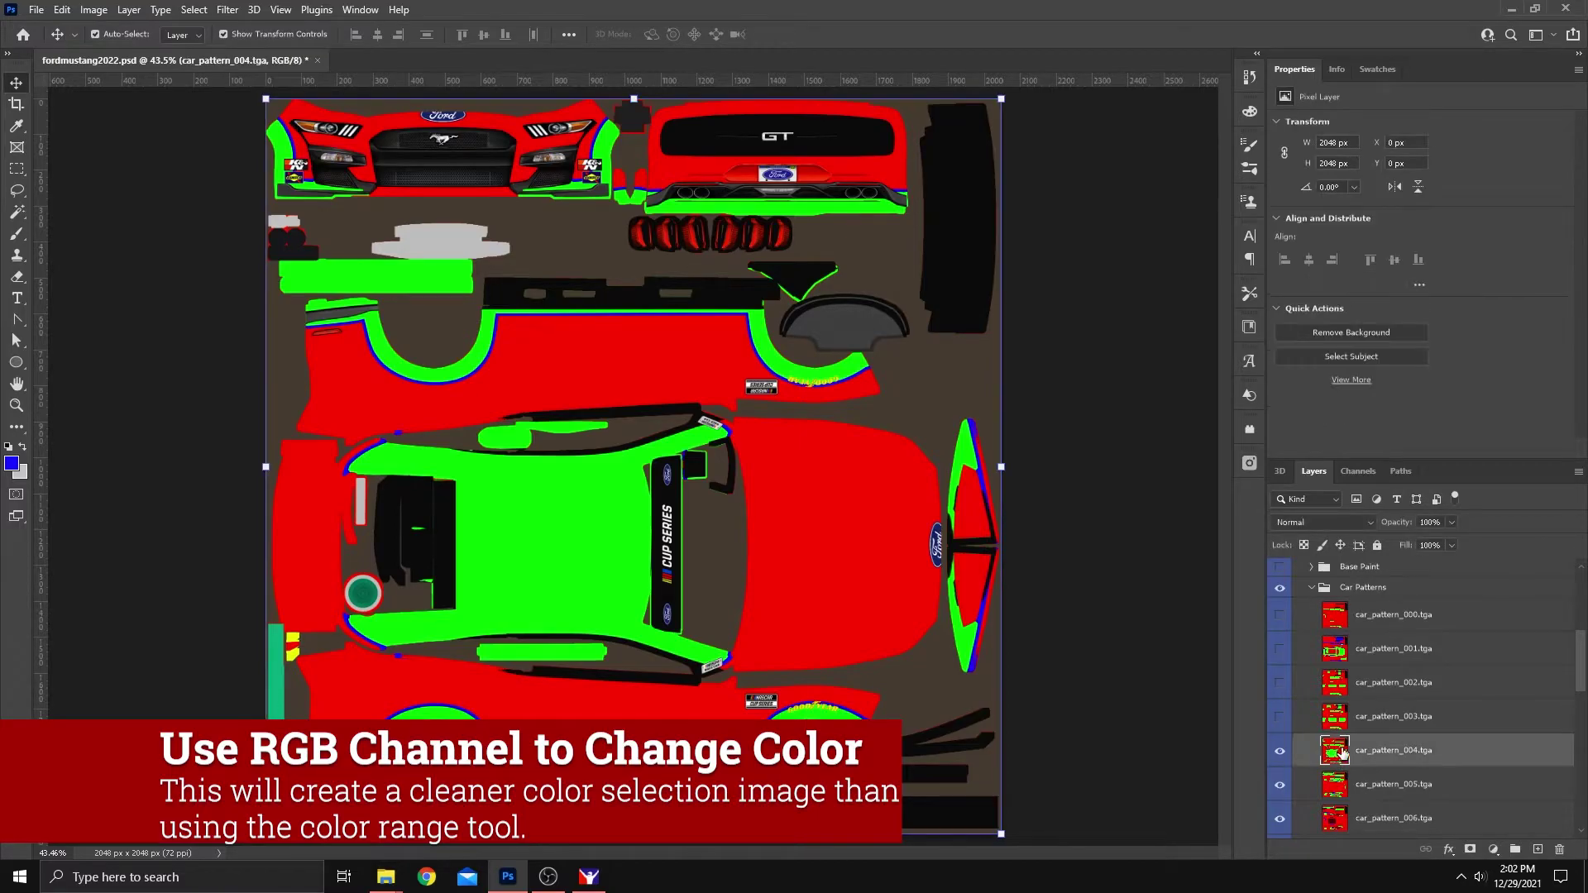
scroll(1384, 685, up, 2)
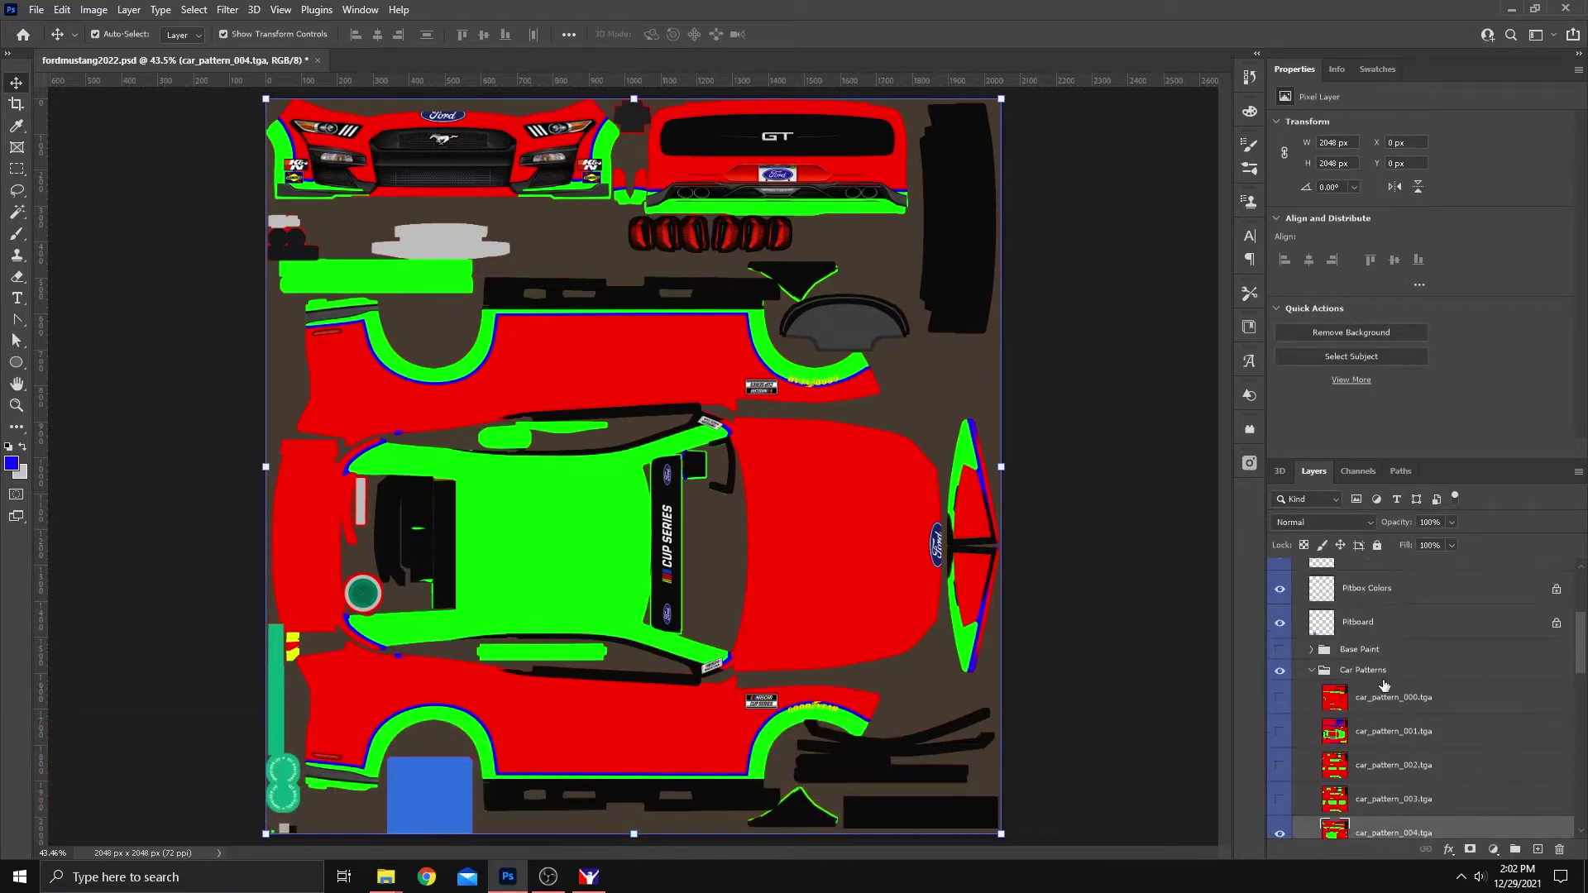
Create a new group above Base Paint named 'Base Paint RGB'
click(1400, 652)
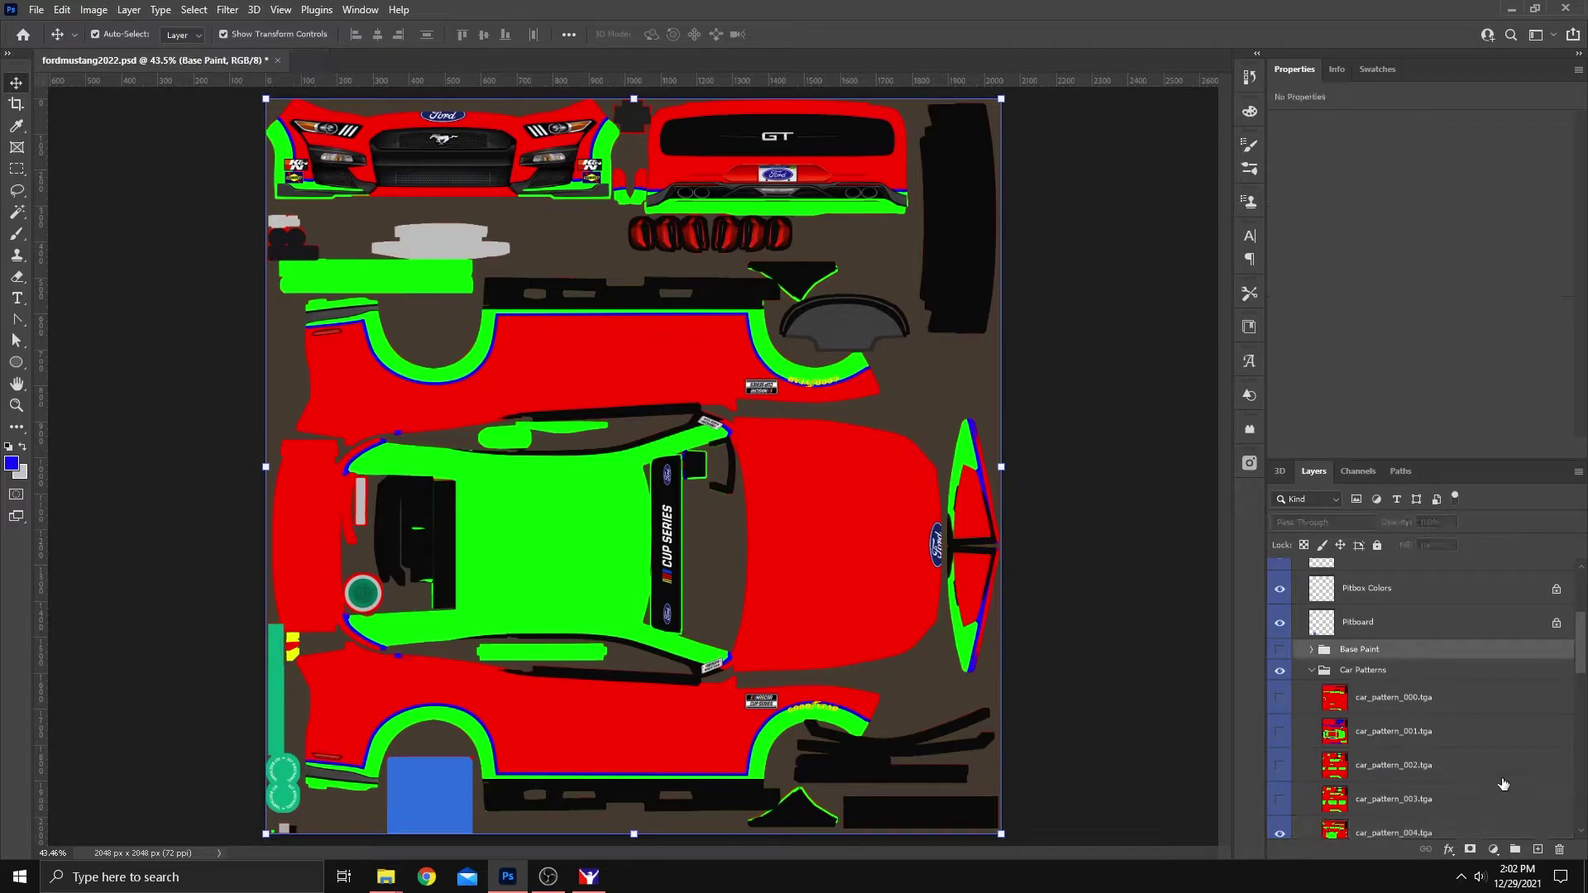
click(1513, 849)
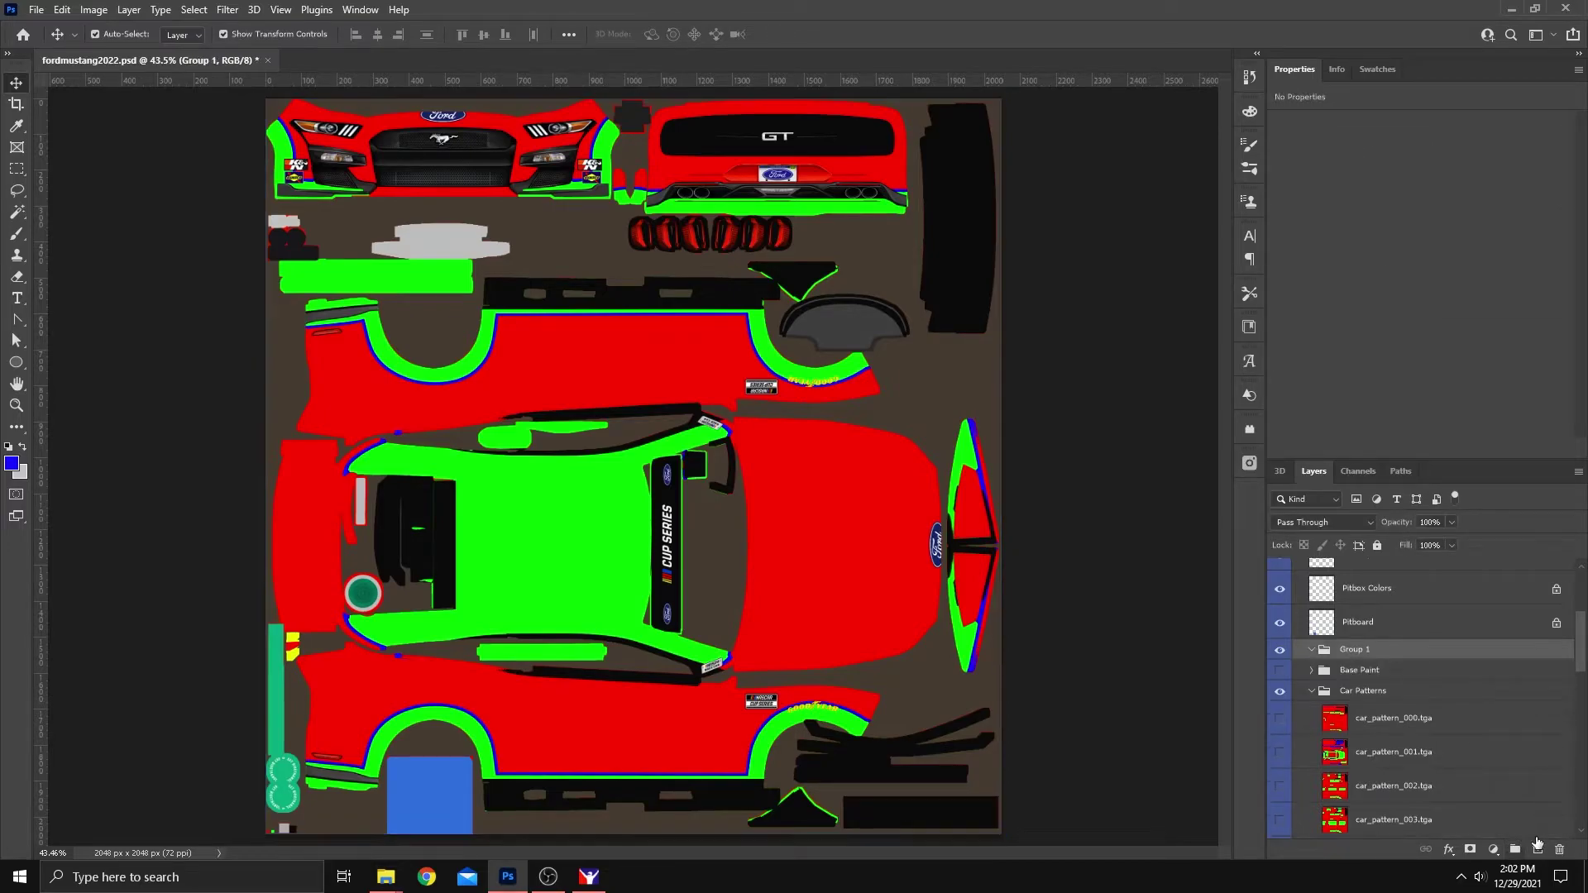
double_click(1366, 652)
text(Base Paint)
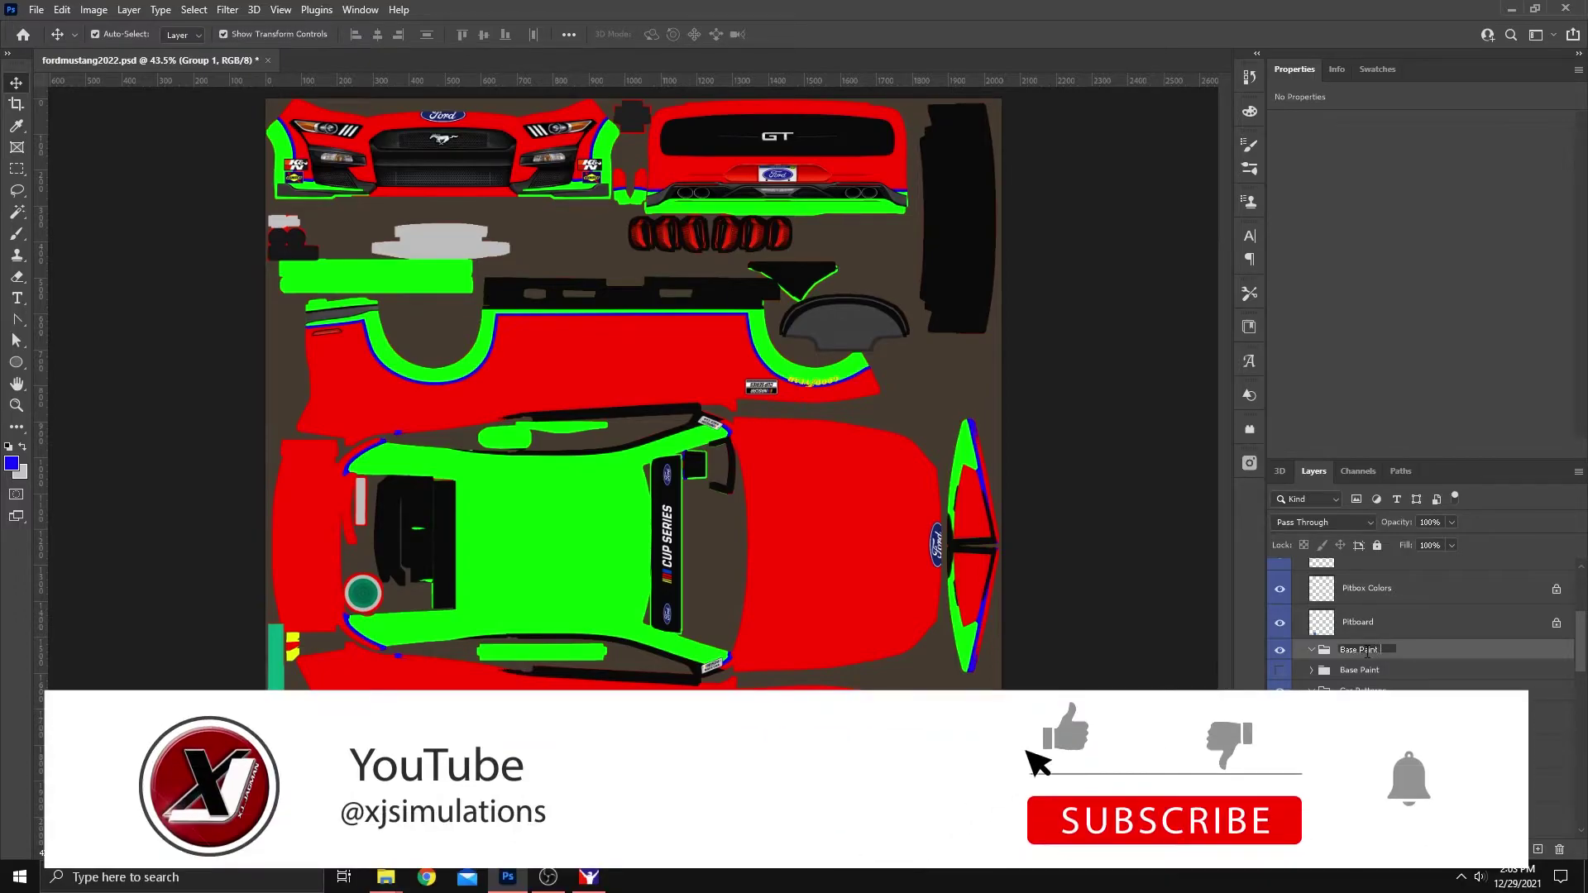
text( RGB)
key(Return)
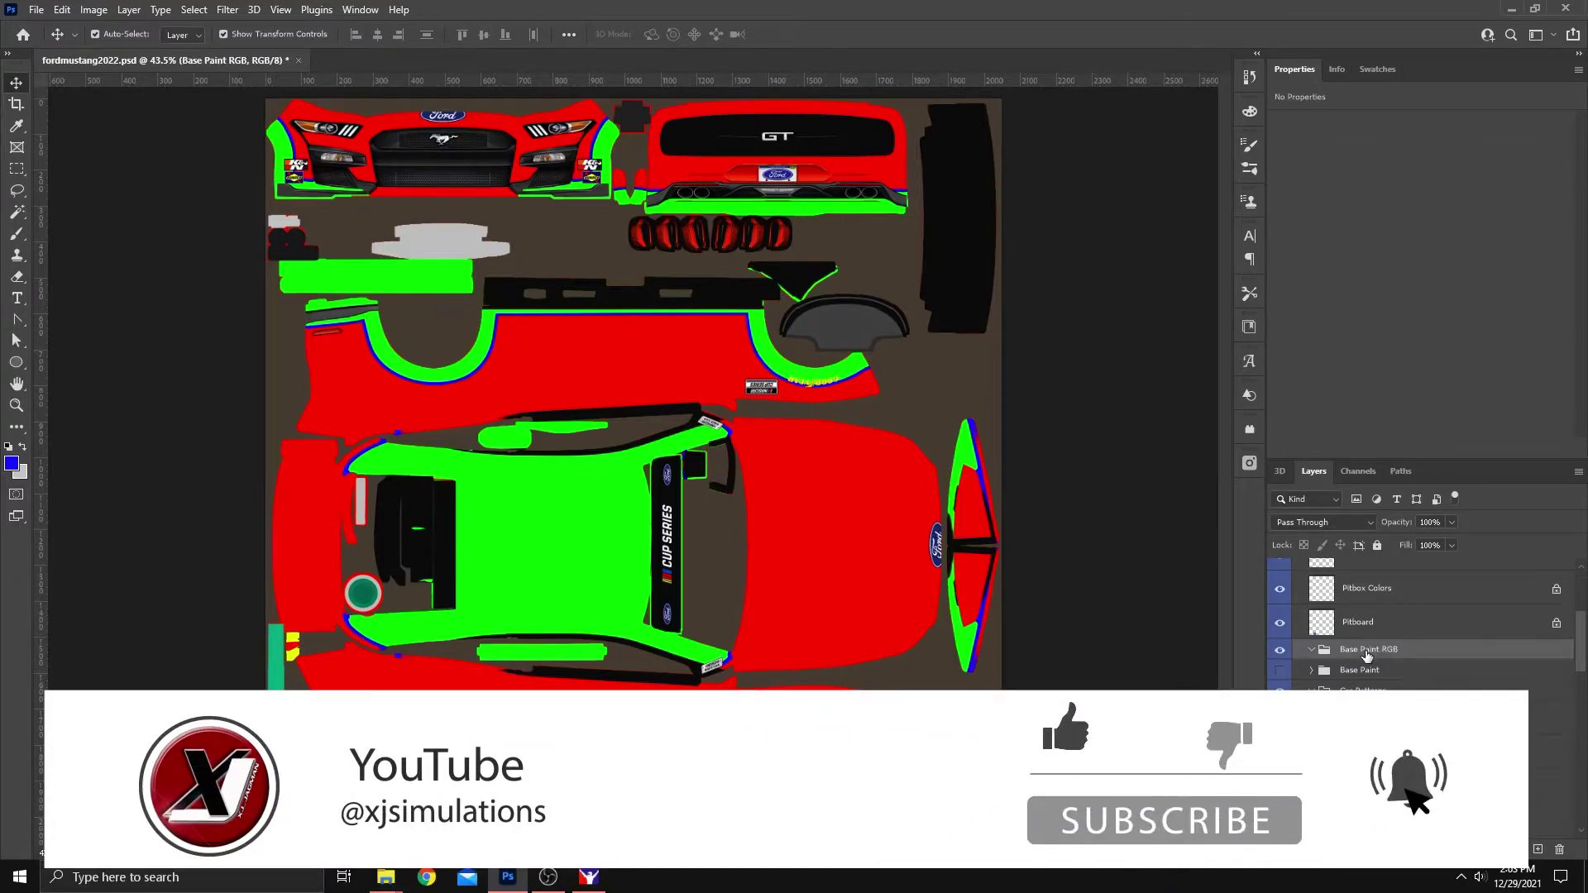
Hide the template overlay, Car Decal, Color Change Logos, Blackouts, Rear Spoiler, Pitbox Colors and Pitboard layers
scroll(1369, 719, down, 3)
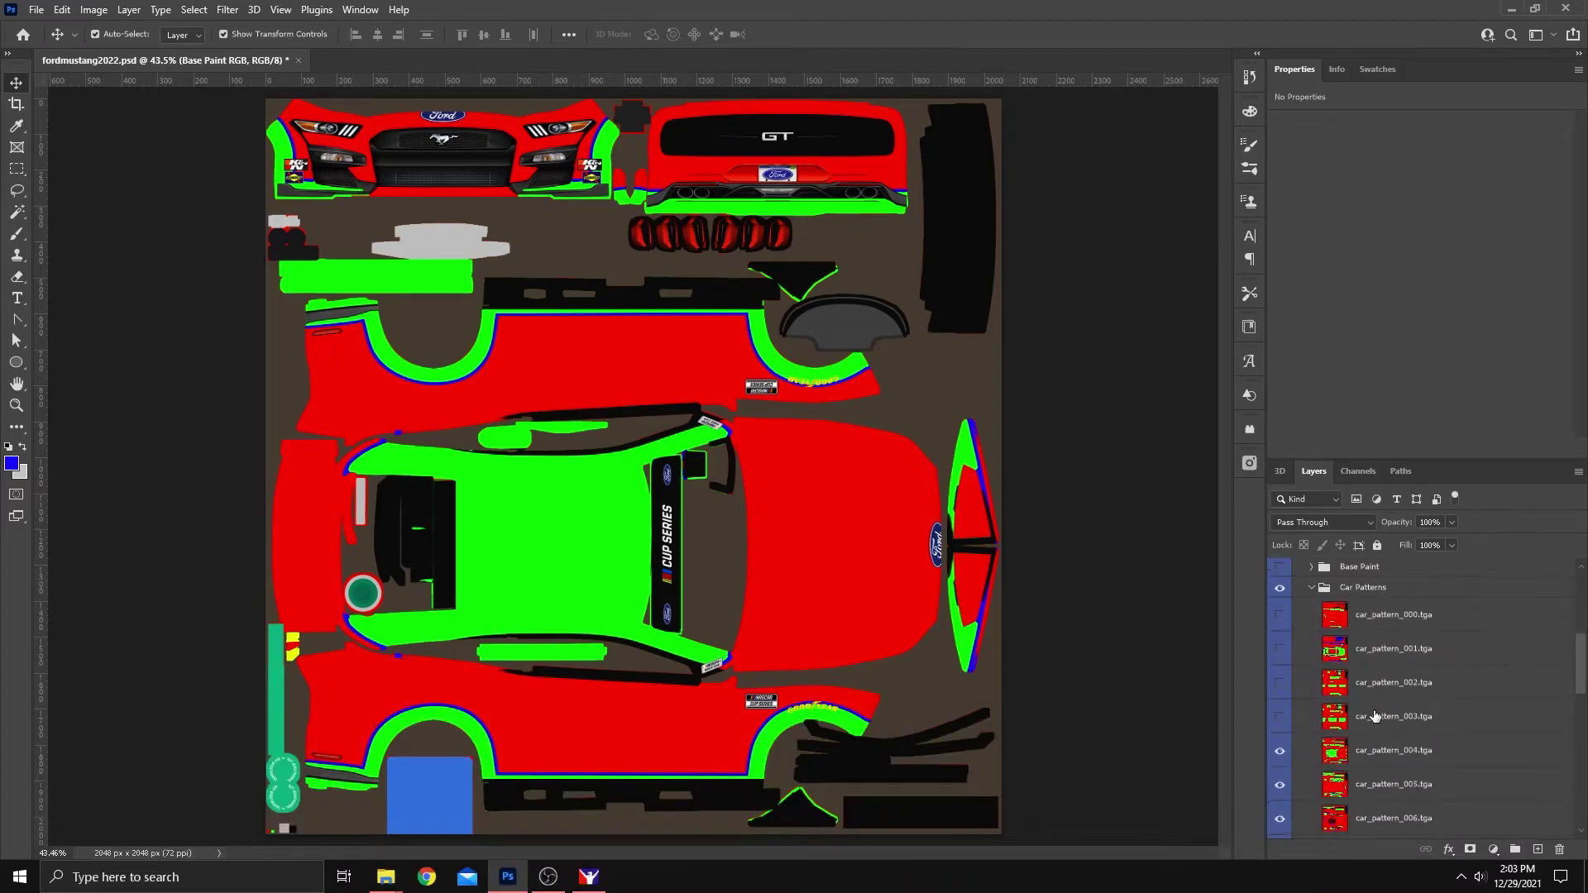
click(1340, 710)
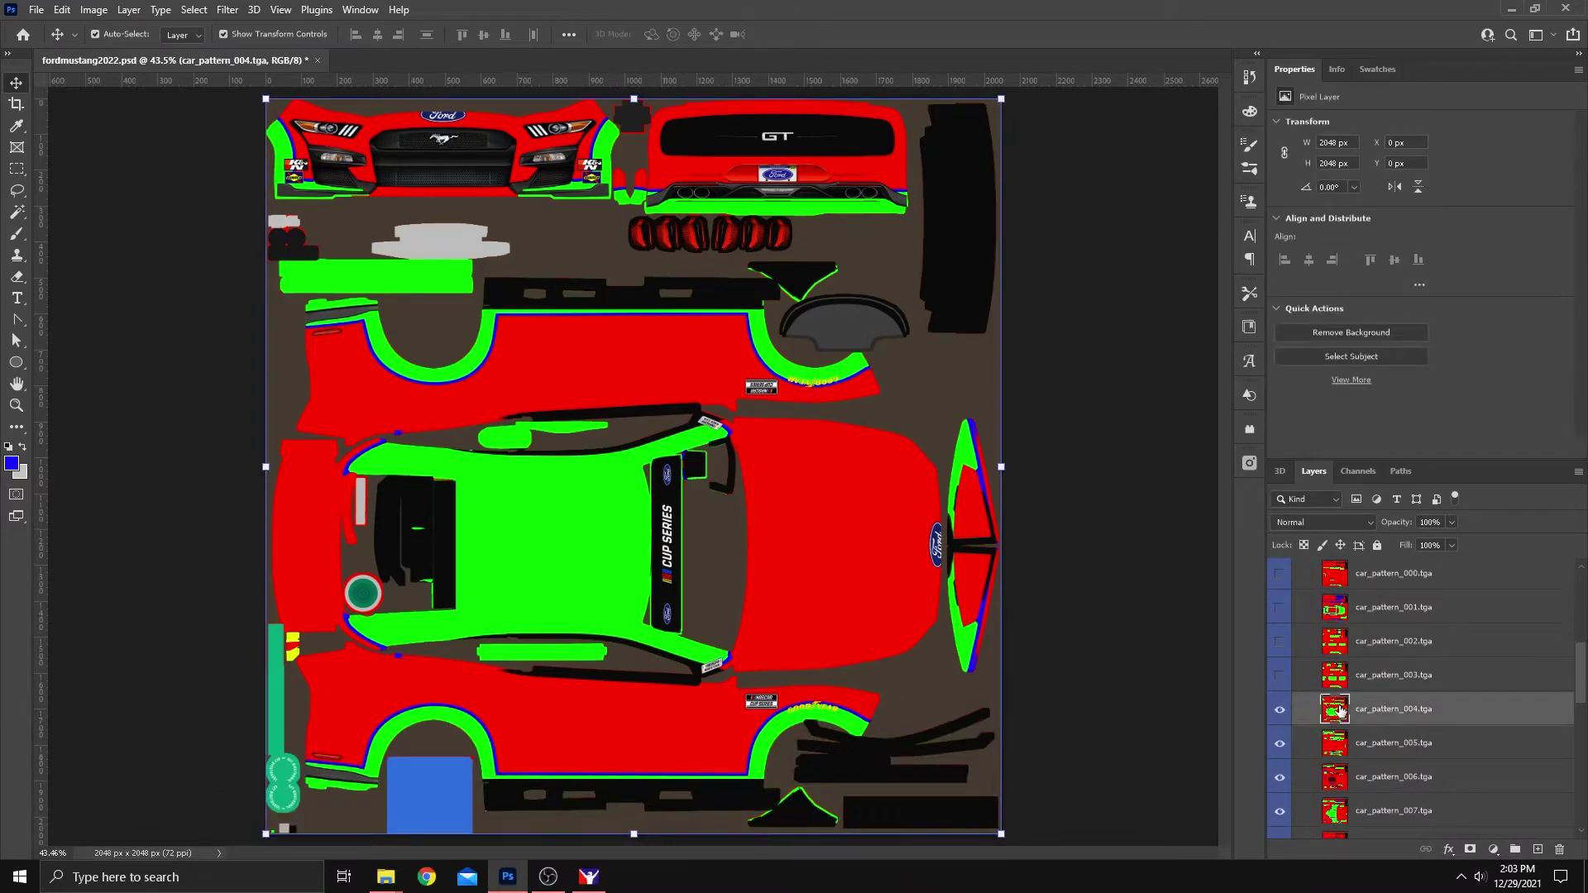
scroll(1357, 724, up, 5)
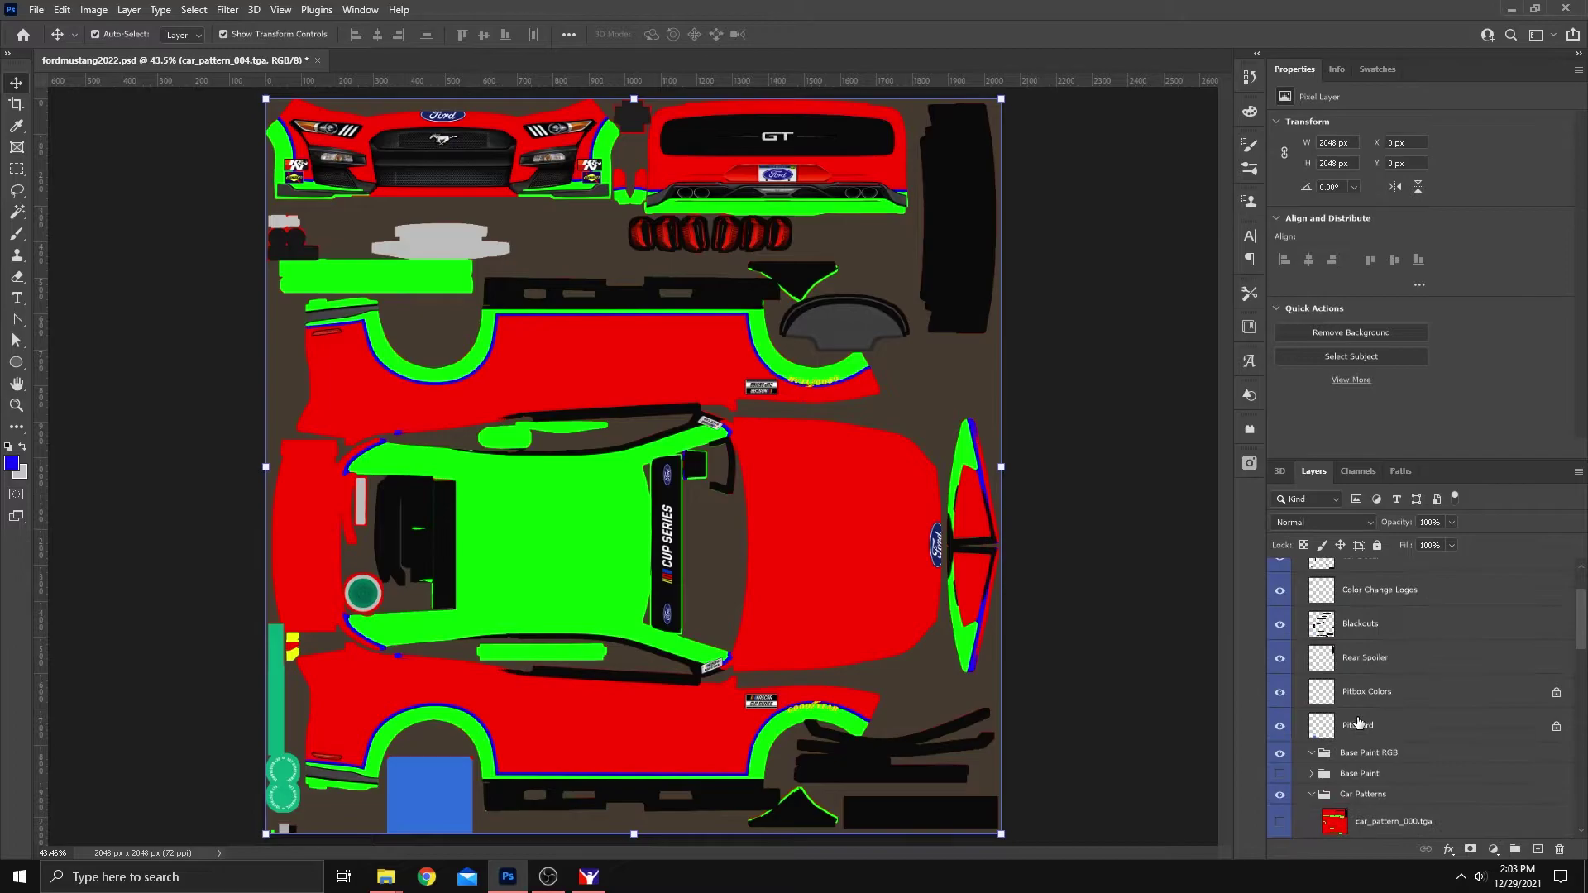
click(1280, 589)
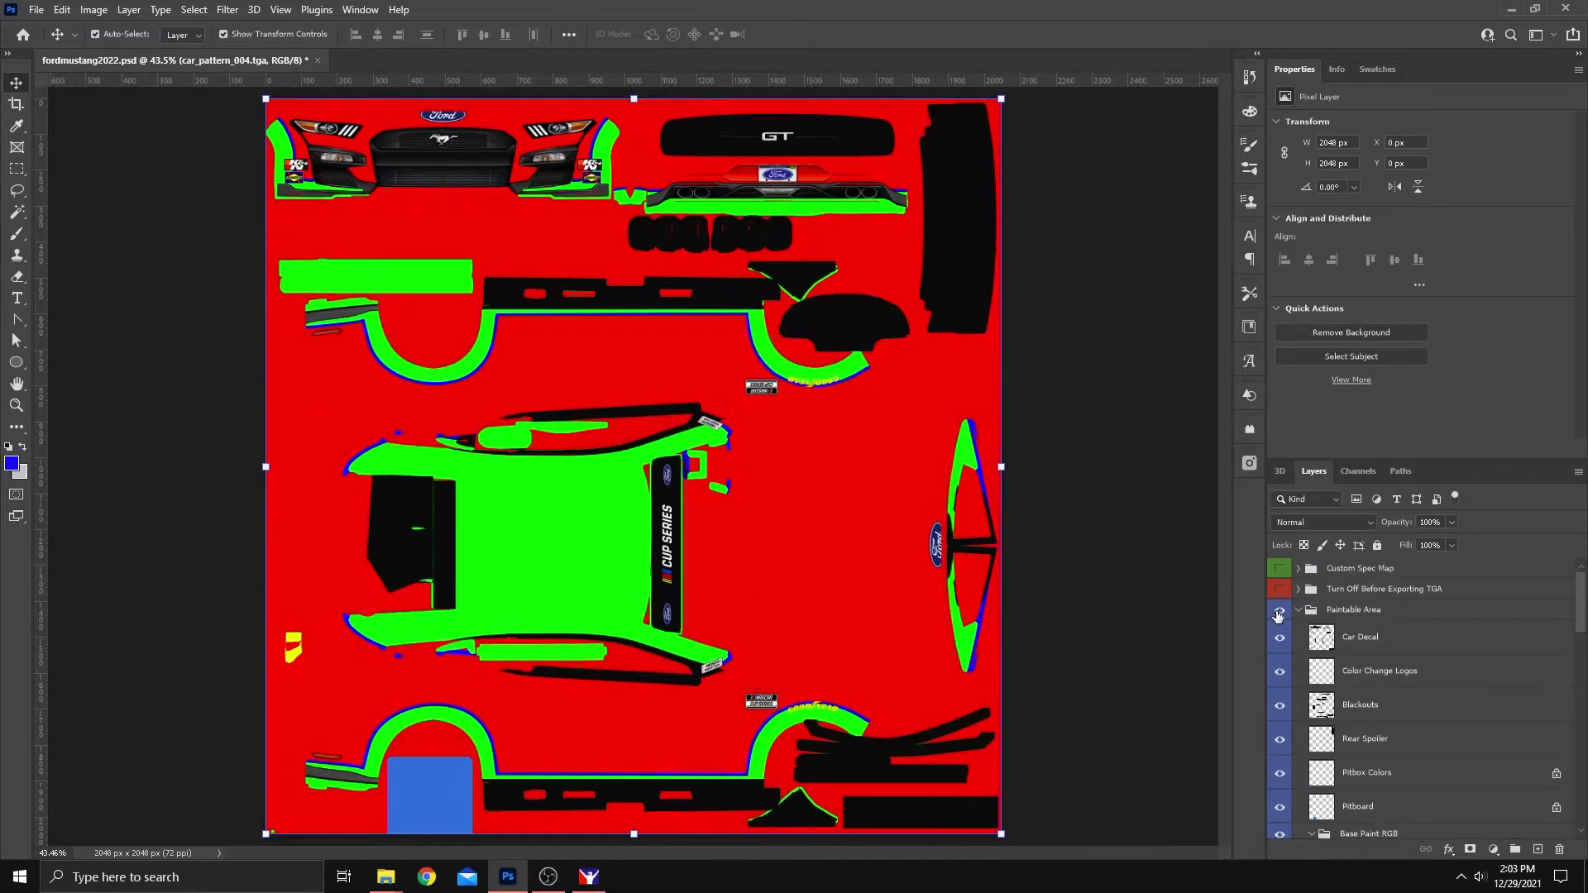
click(1280, 637)
click(1280, 610)
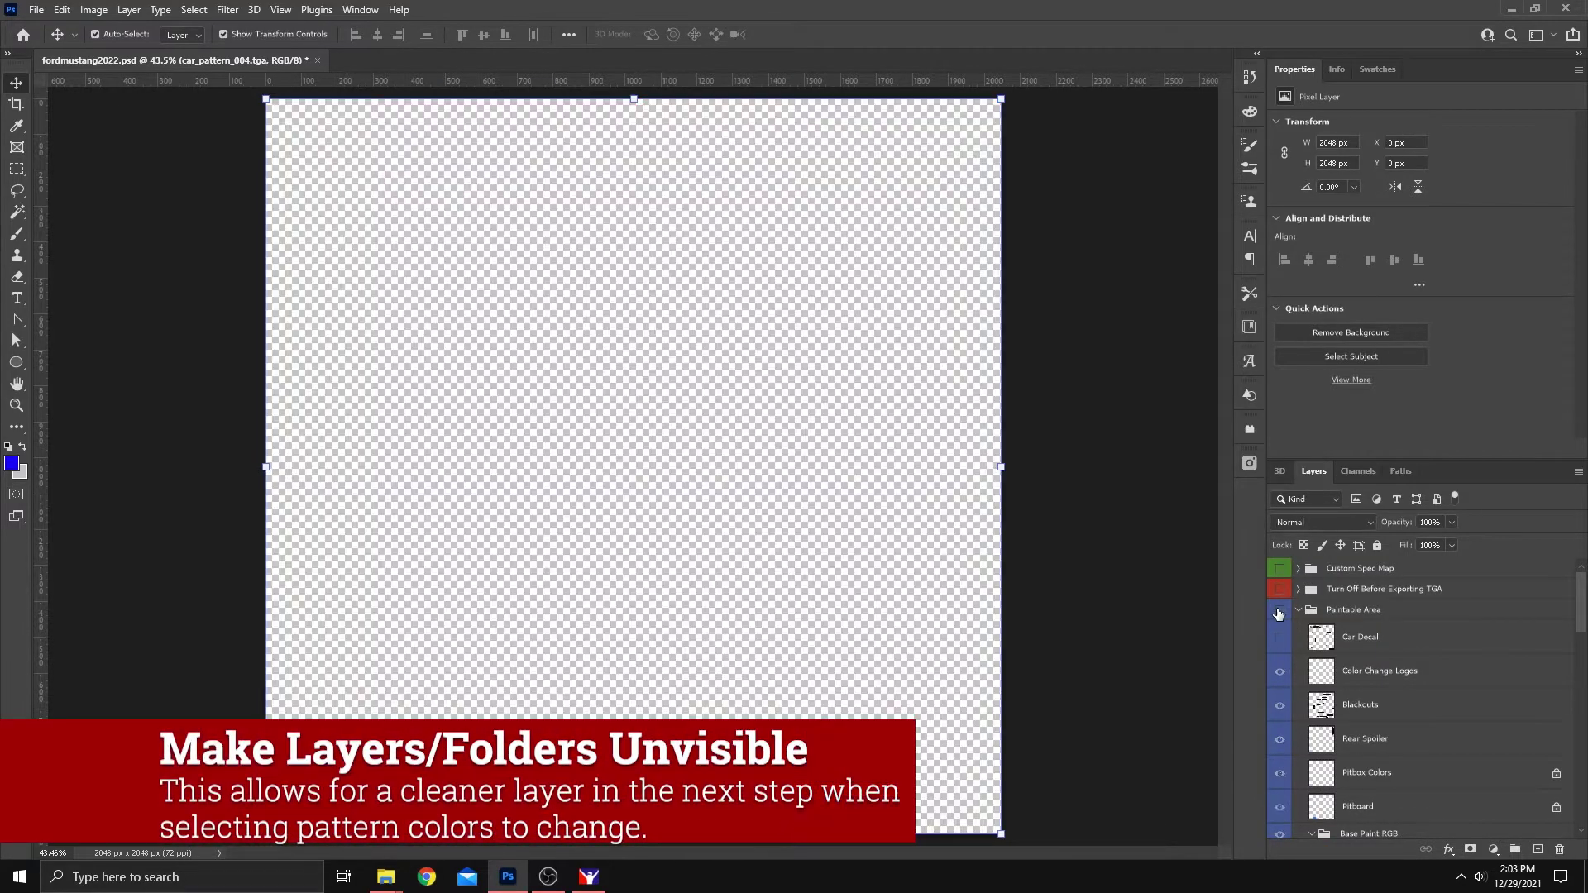
click(1280, 610)
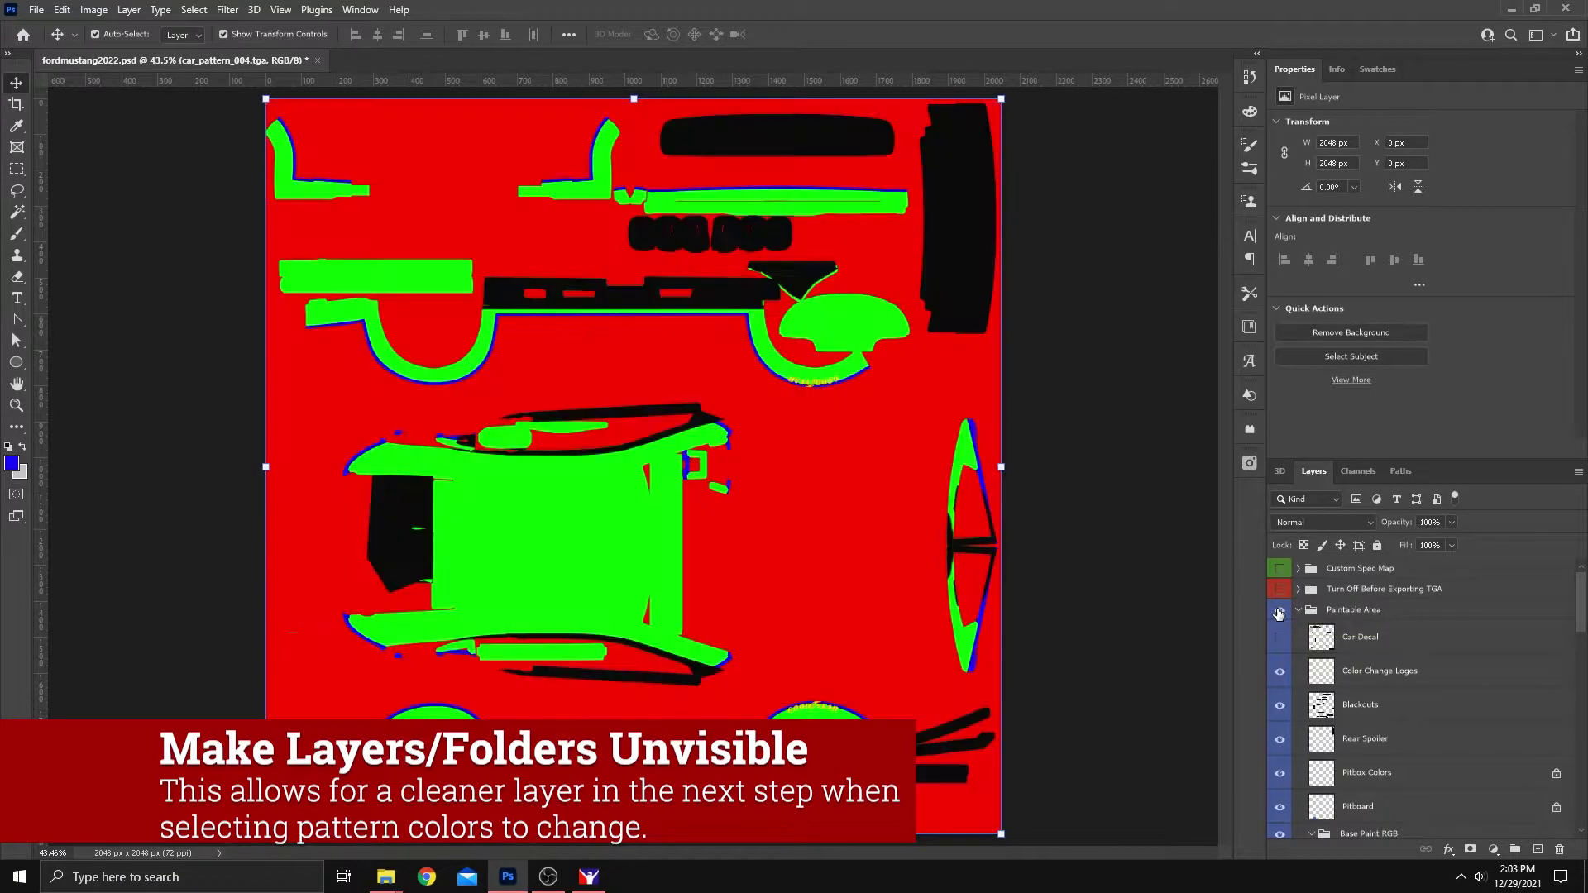
click(1279, 672)
click(1280, 707)
click(1279, 741)
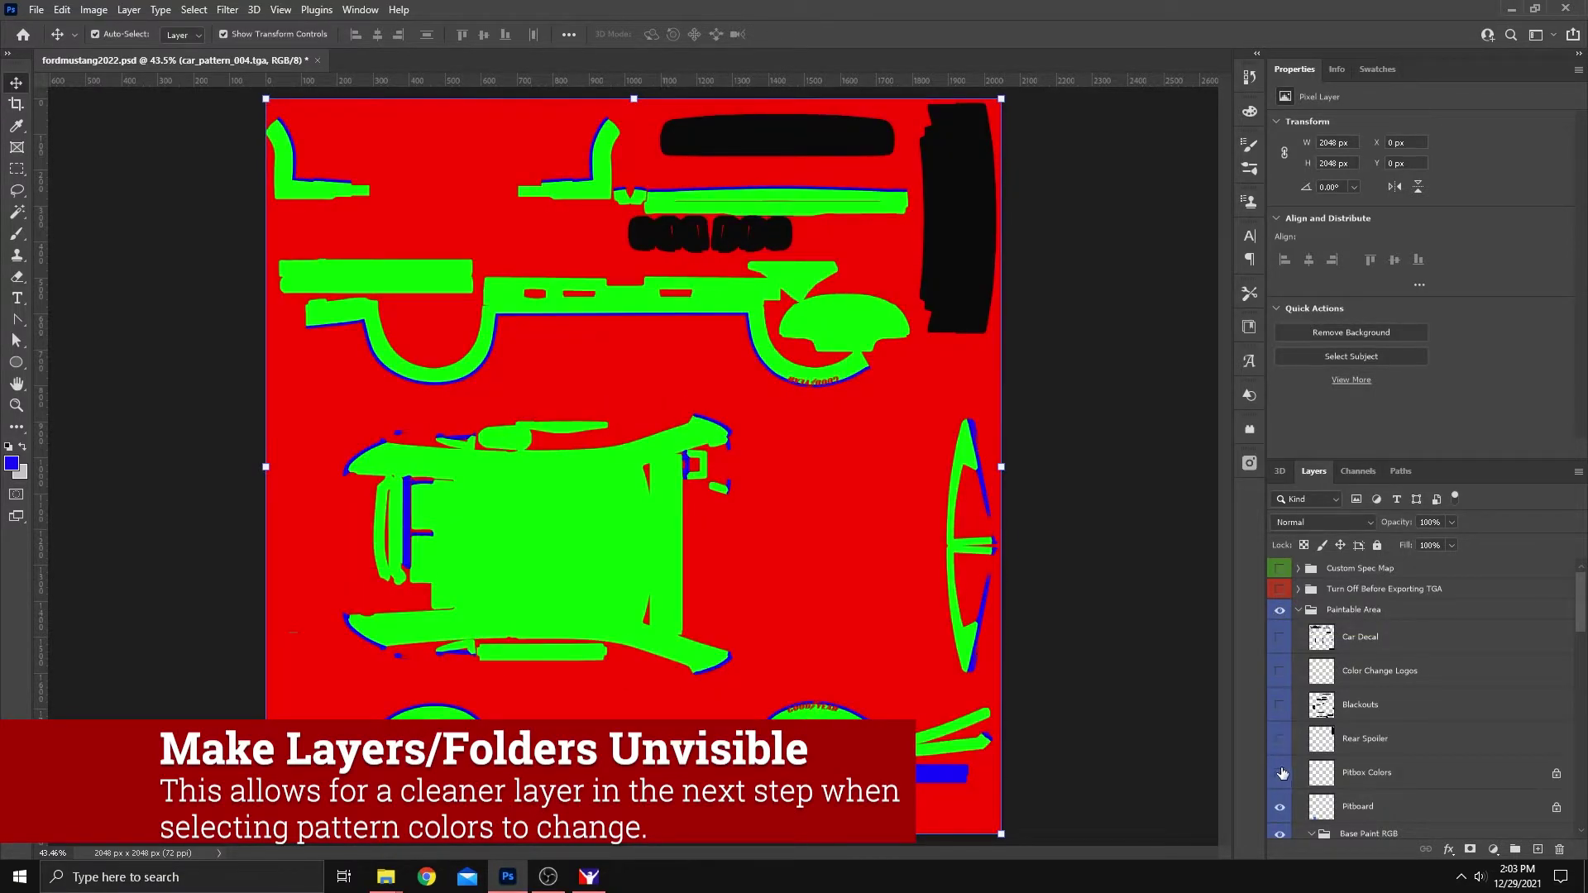
click(1279, 773)
click(1280, 807)
Toggle car_pattern_004 off and on twice to compare it with the pattern beneath
scroll(1282, 769, down, 2)
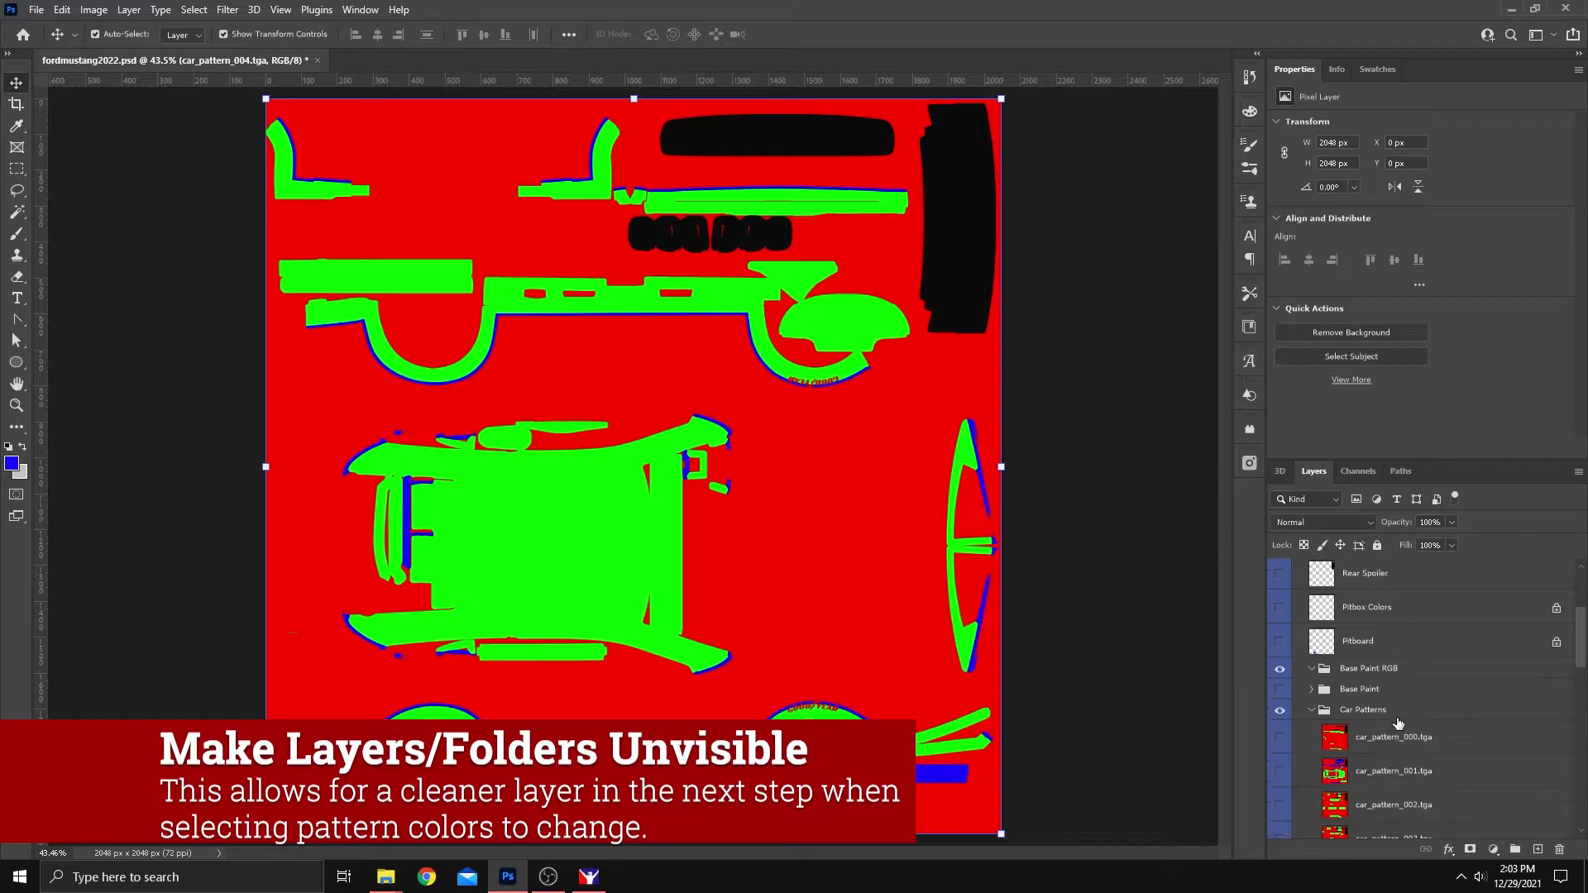
scroll(1398, 724, down, 1)
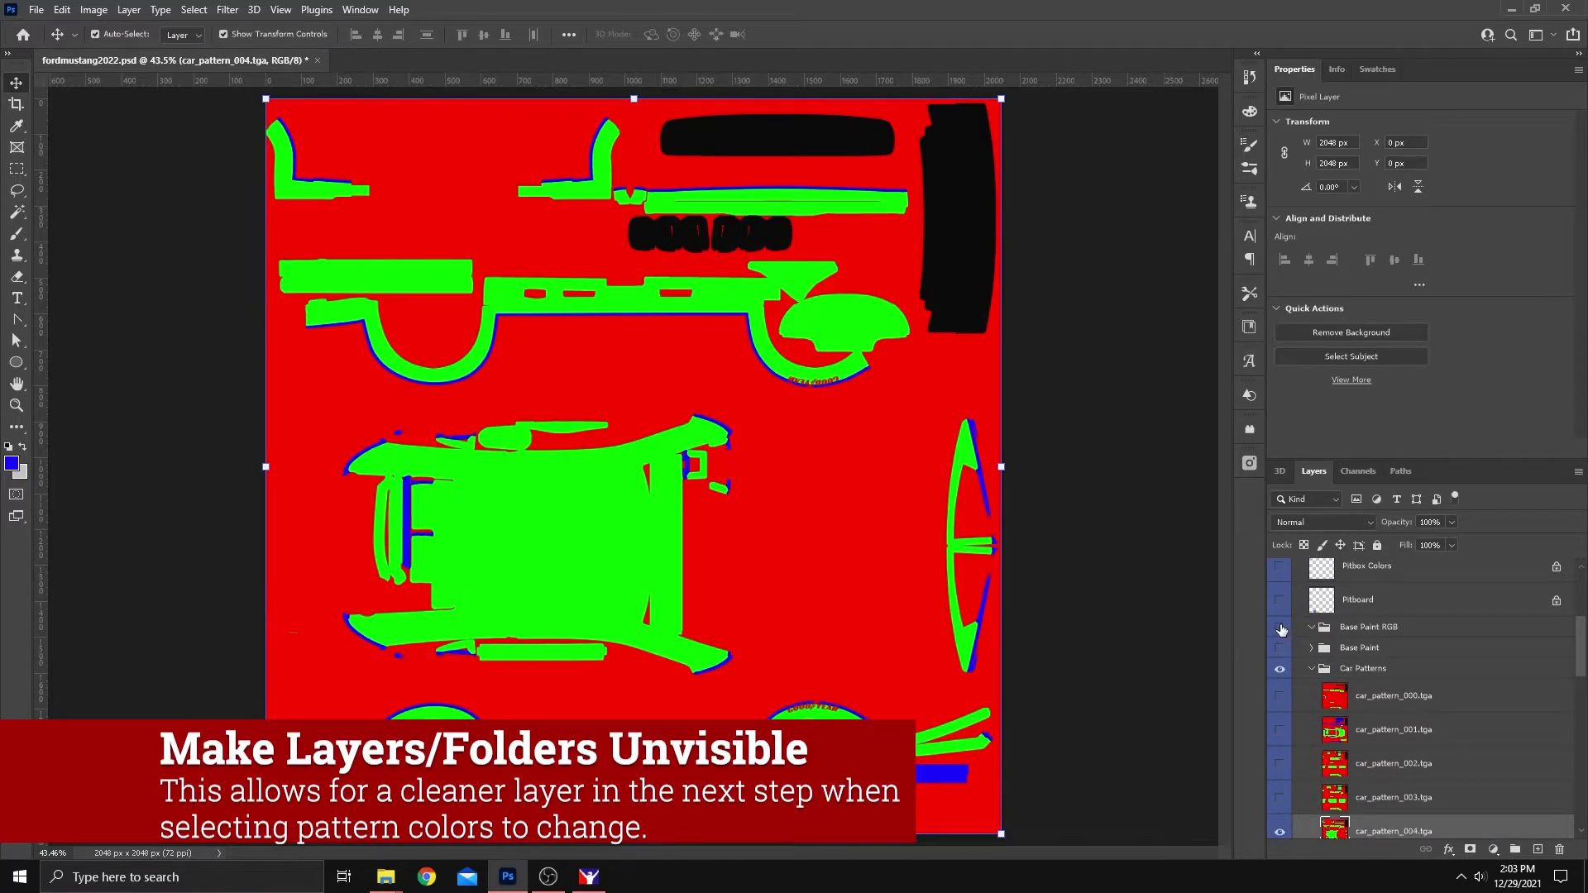
scroll(1392, 668, down, 2)
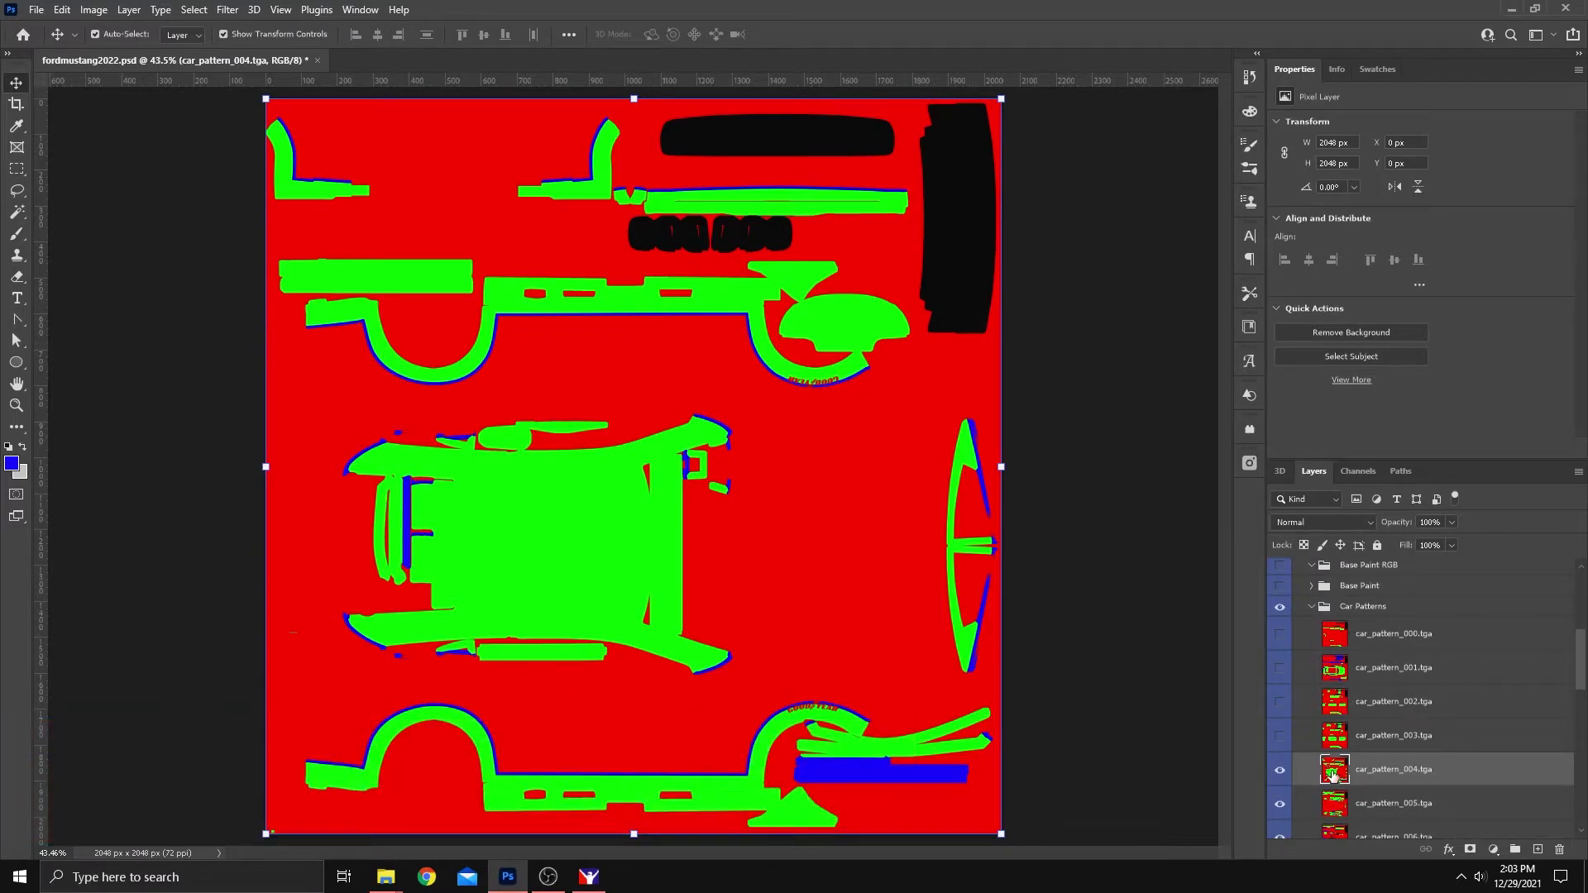
click(1278, 771)
click(1278, 771)
click(1281, 772)
click(1280, 771)
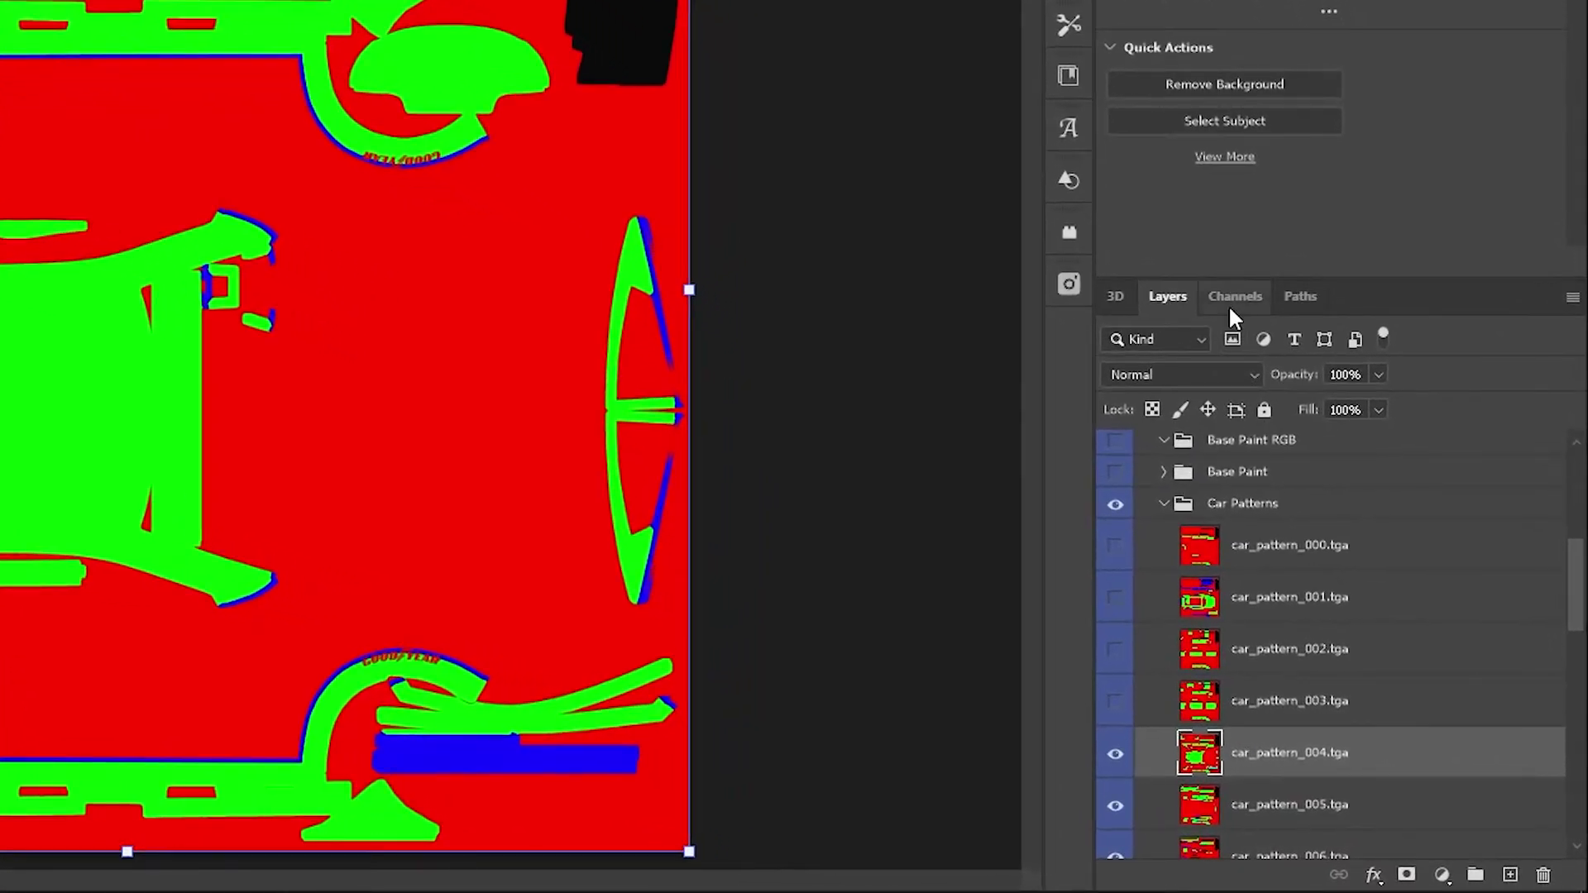
Load the Blue channel's white areas as a selection and add a new Layer 4
click(1233, 298)
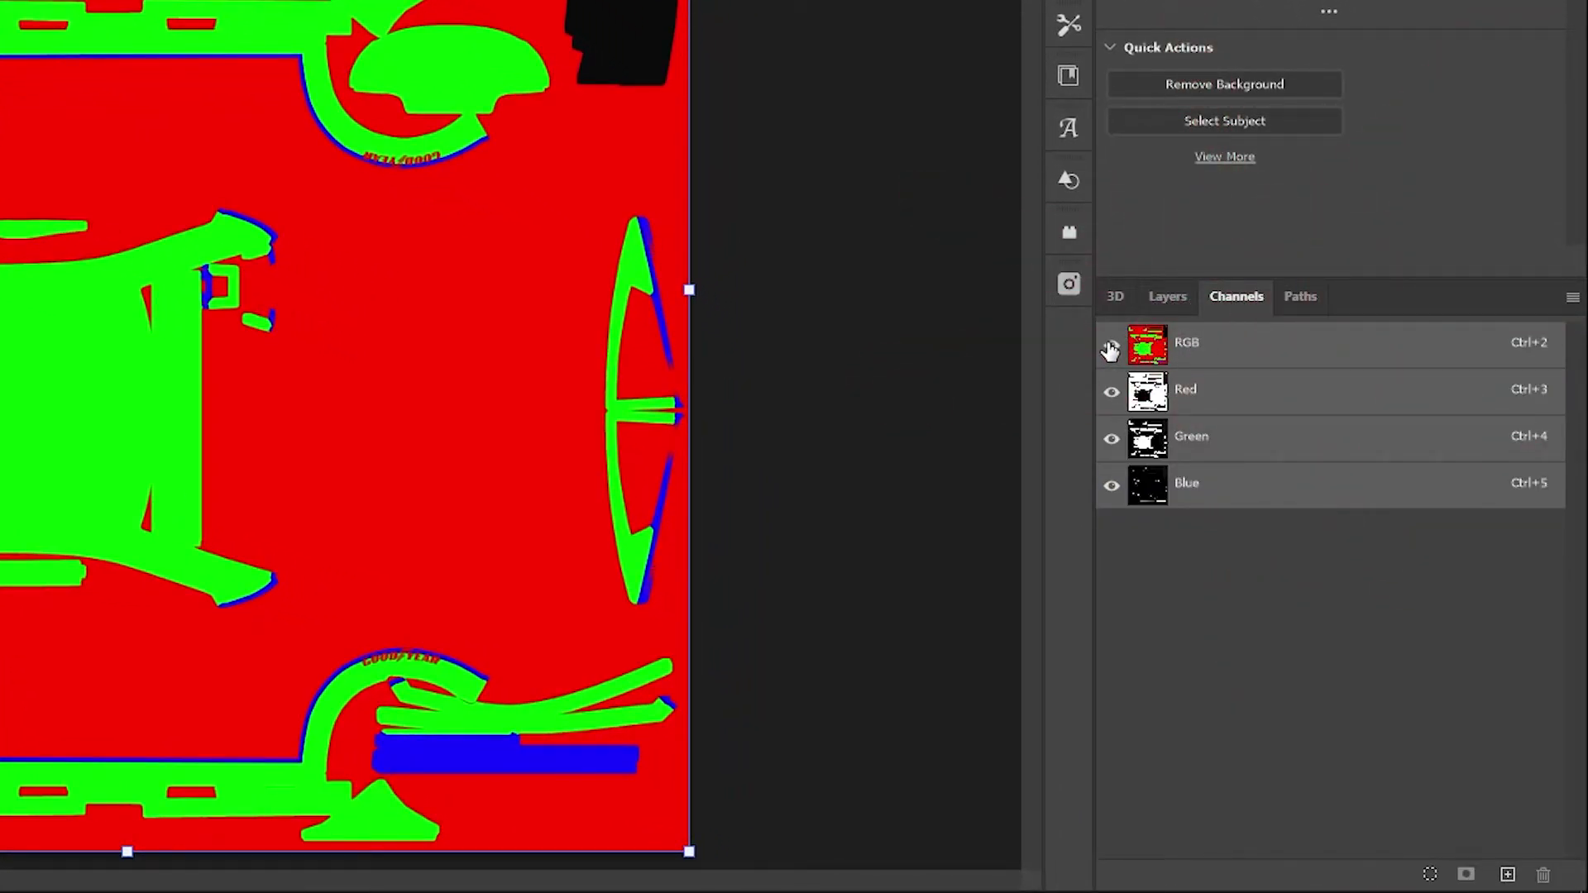
click(1163, 401)
click(1158, 445)
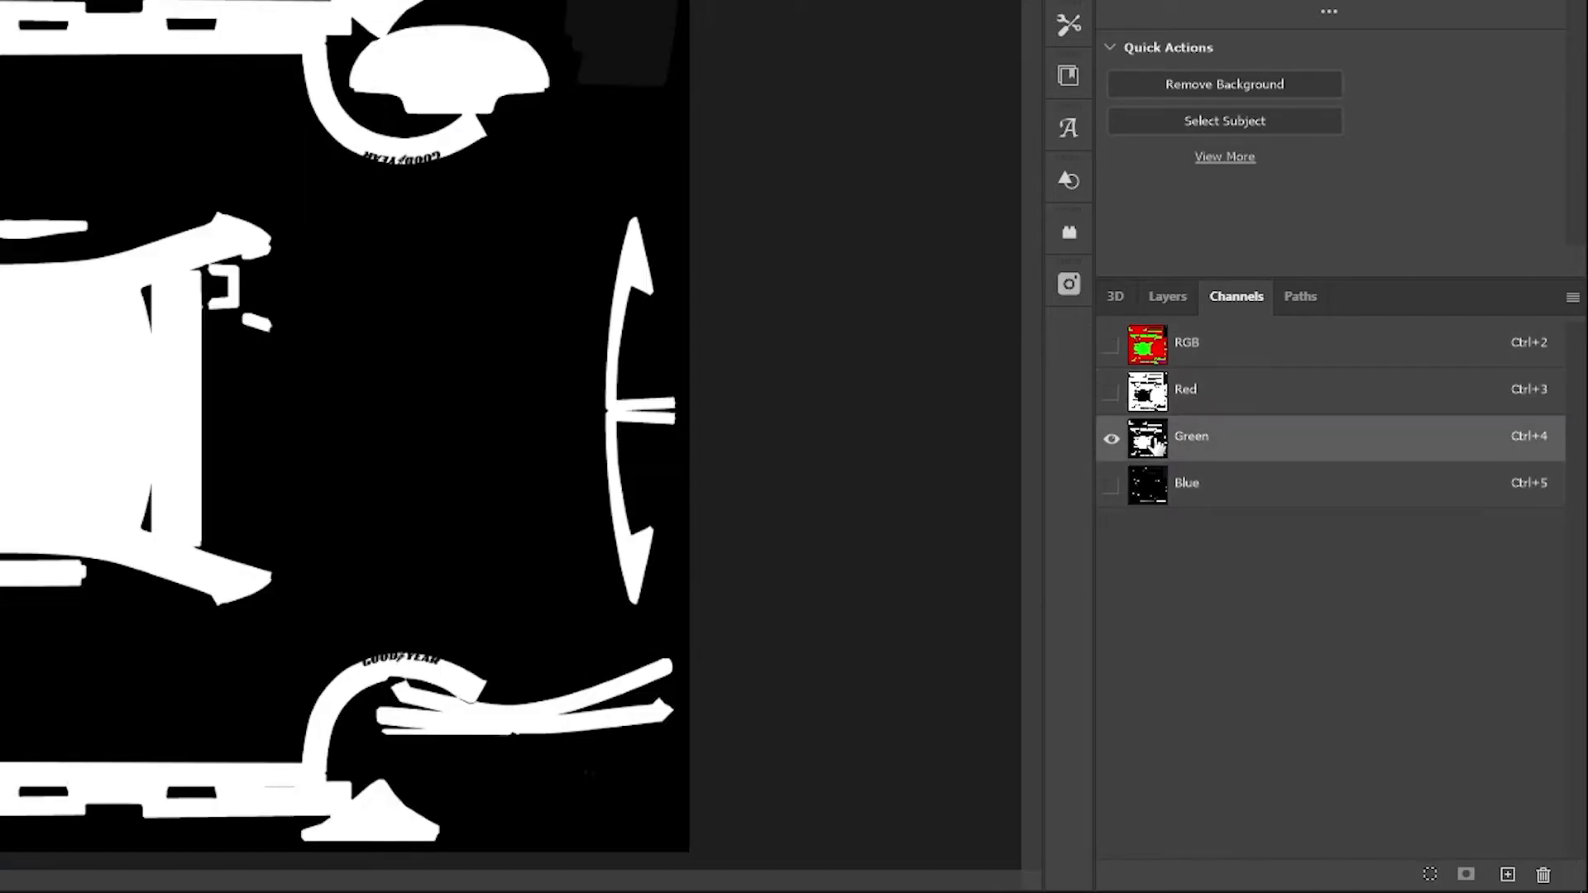
click(1155, 499)
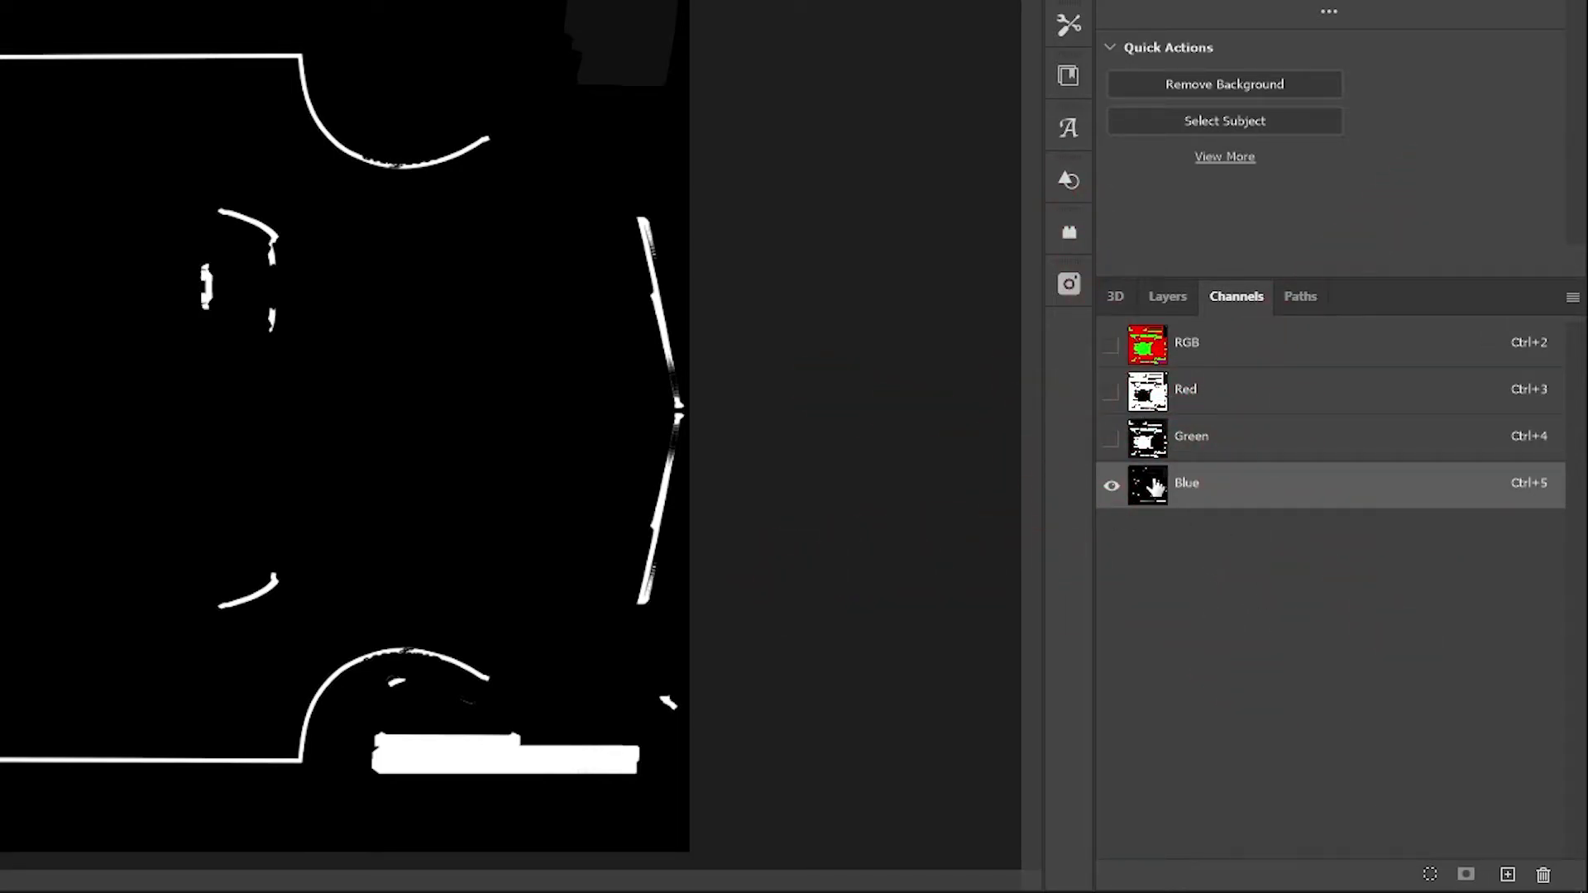
click(1428, 876)
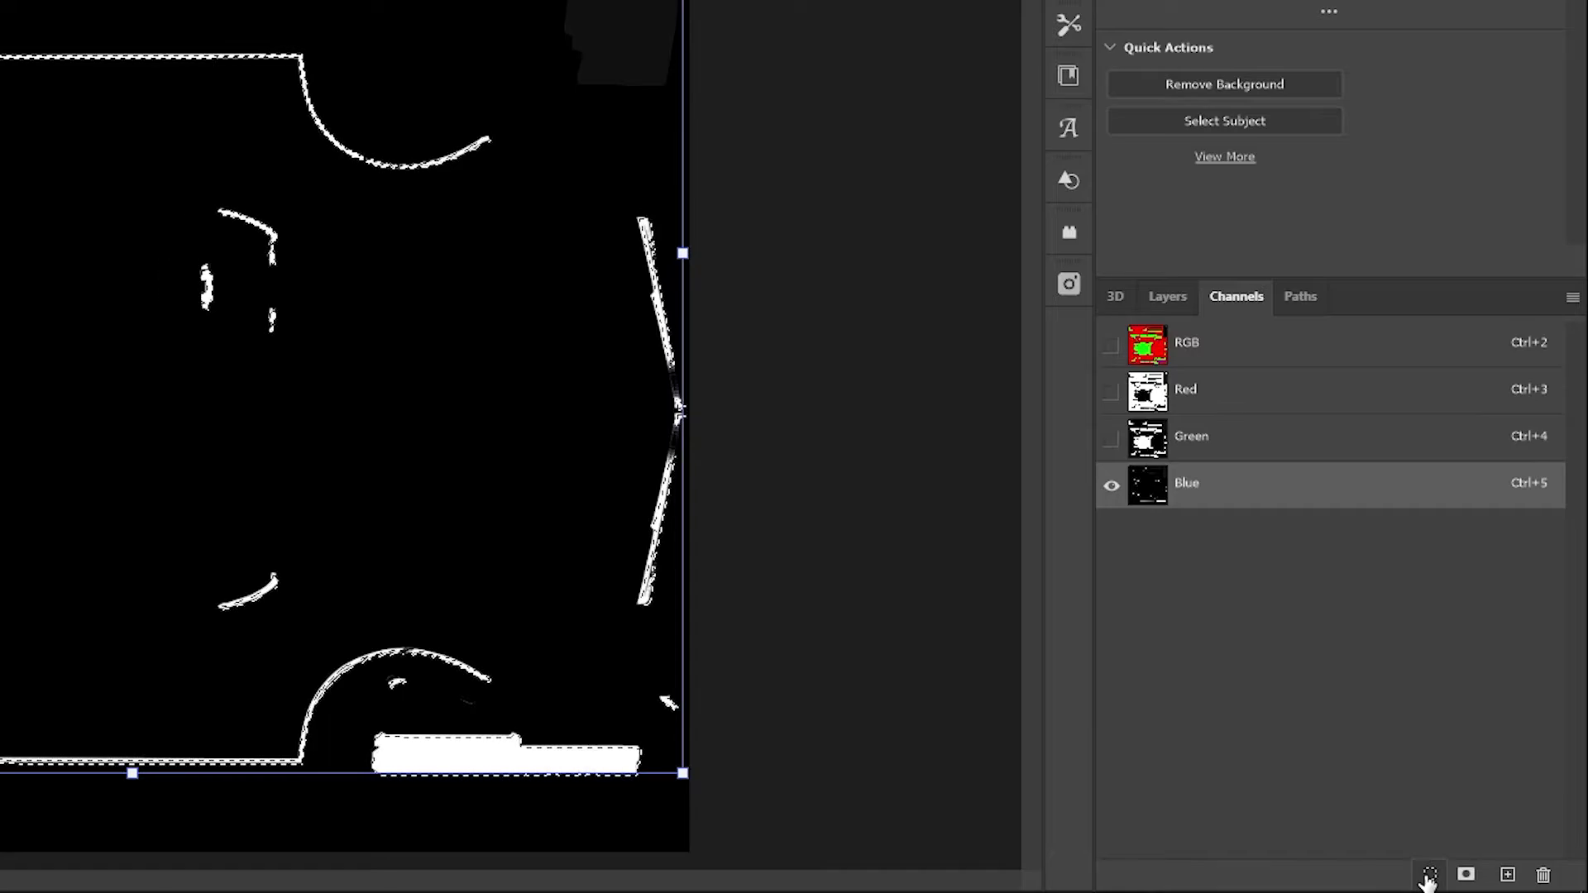
click(1168, 296)
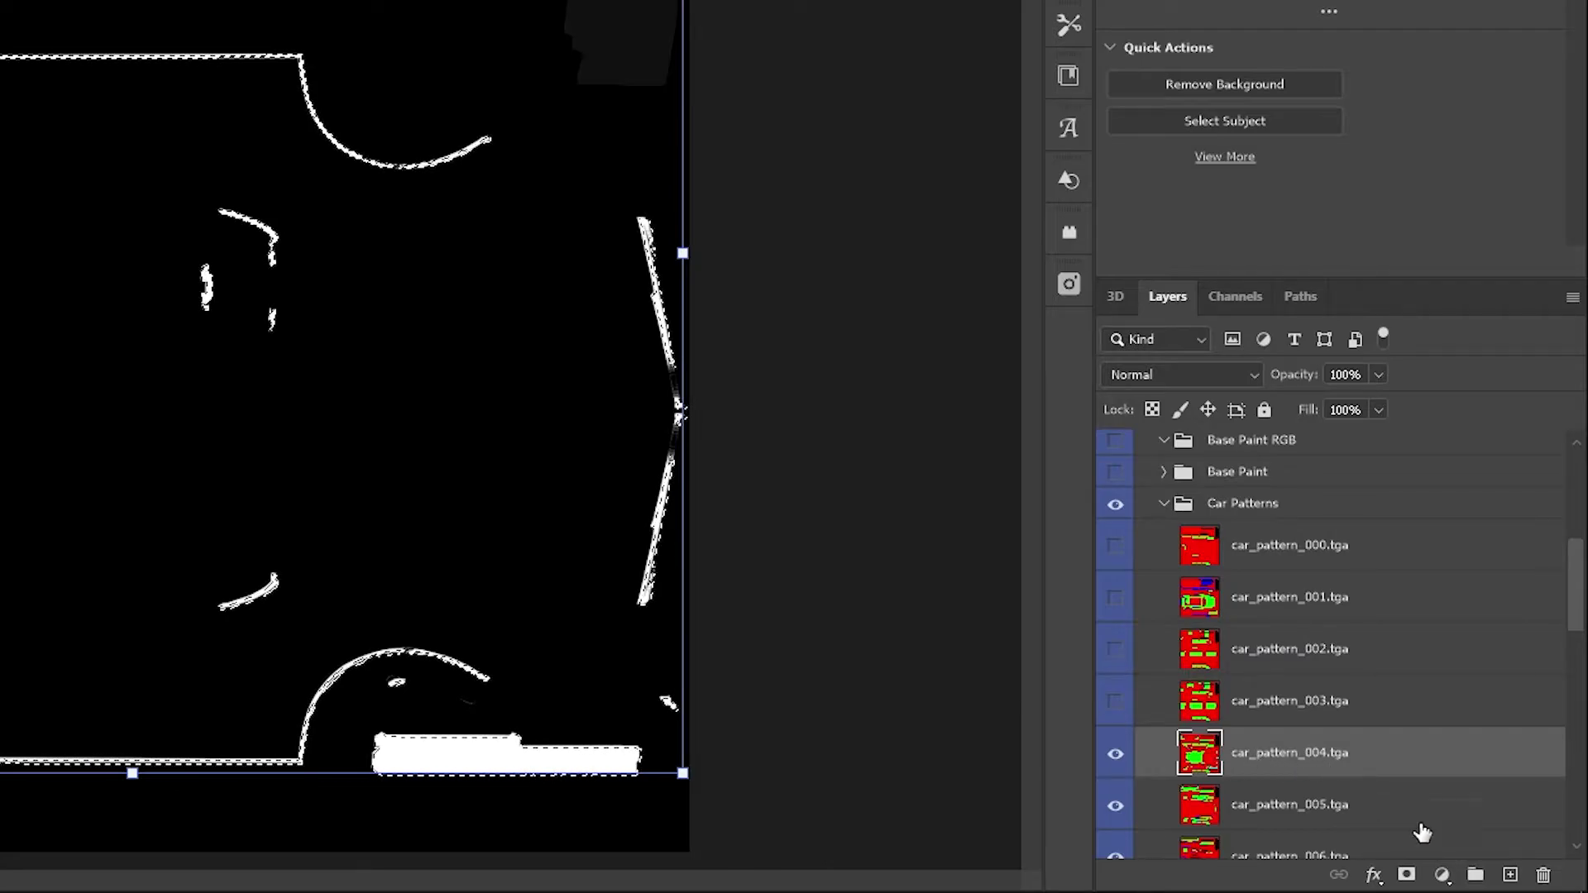
click(1510, 875)
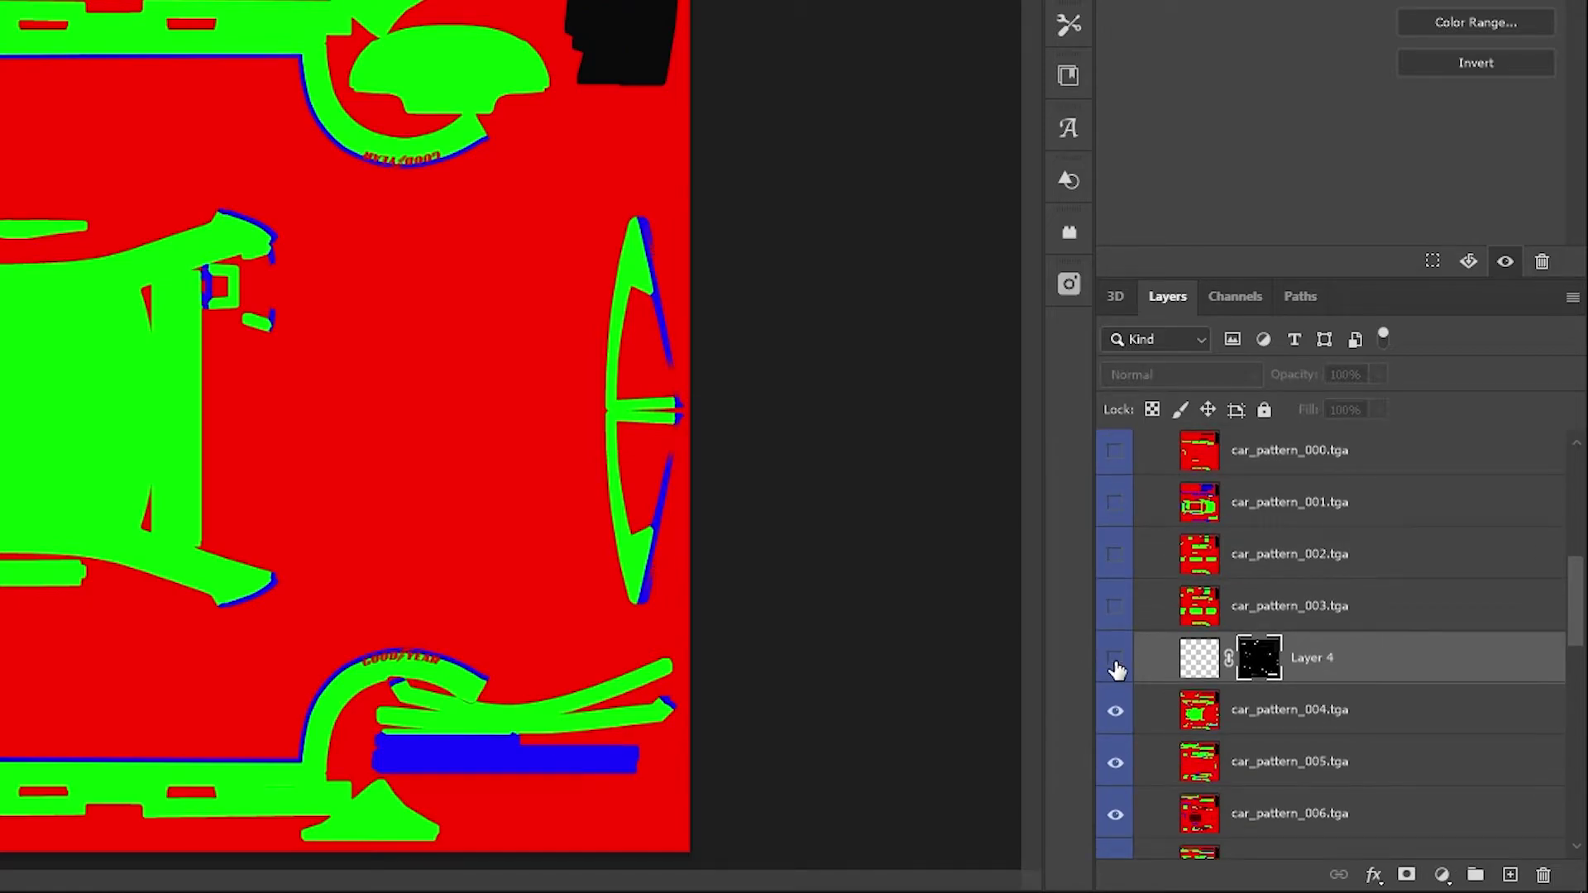
From car_pattern_004, load the Green channel on its own as a selection
click(1203, 712)
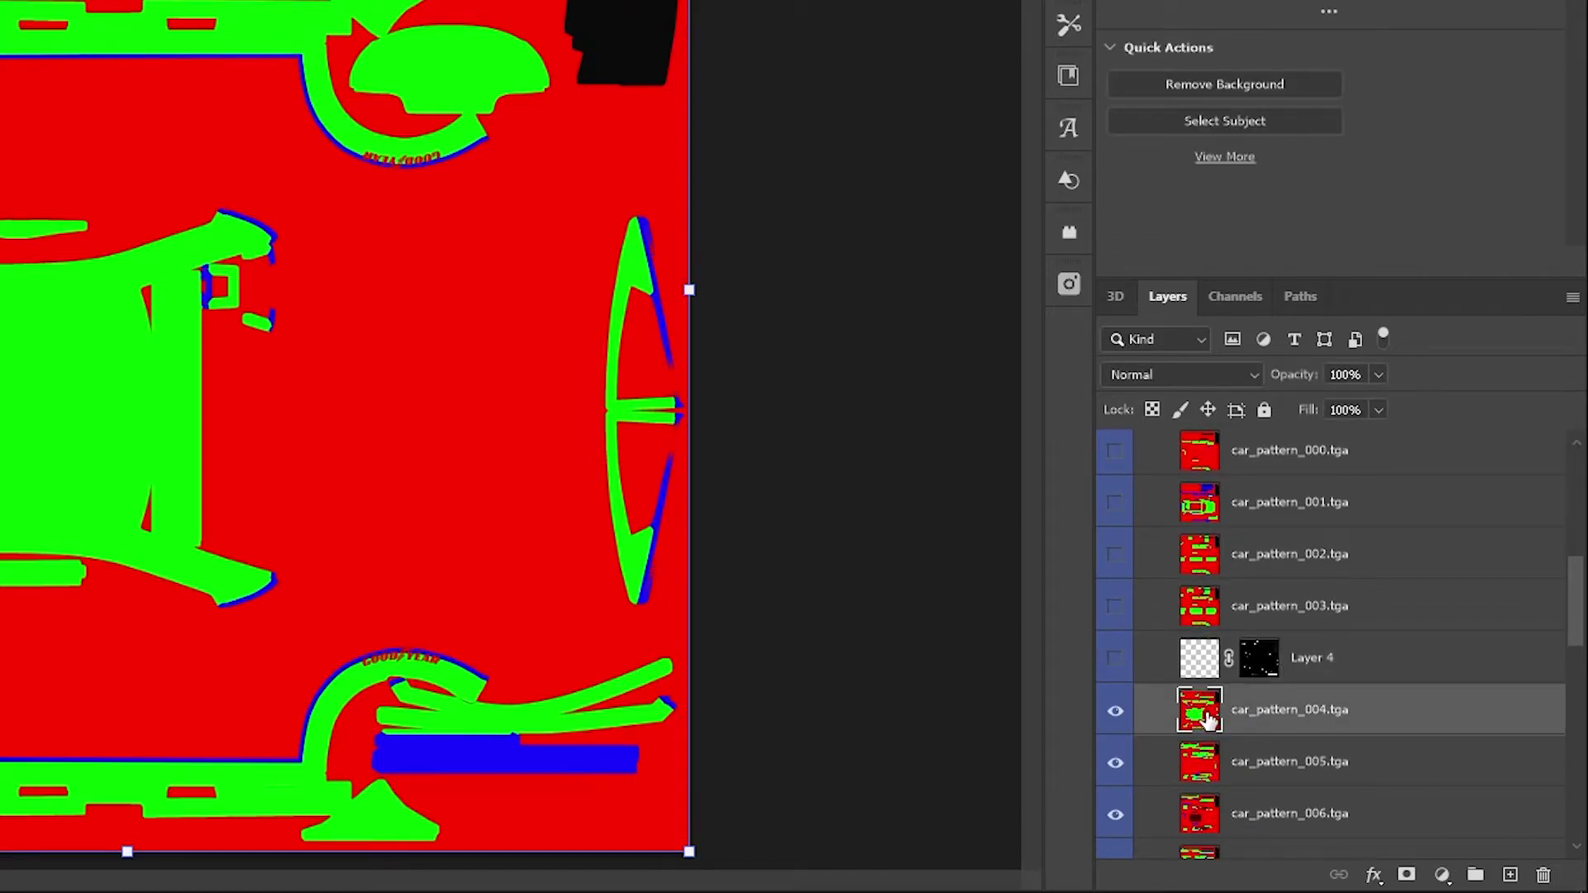
click(1220, 299)
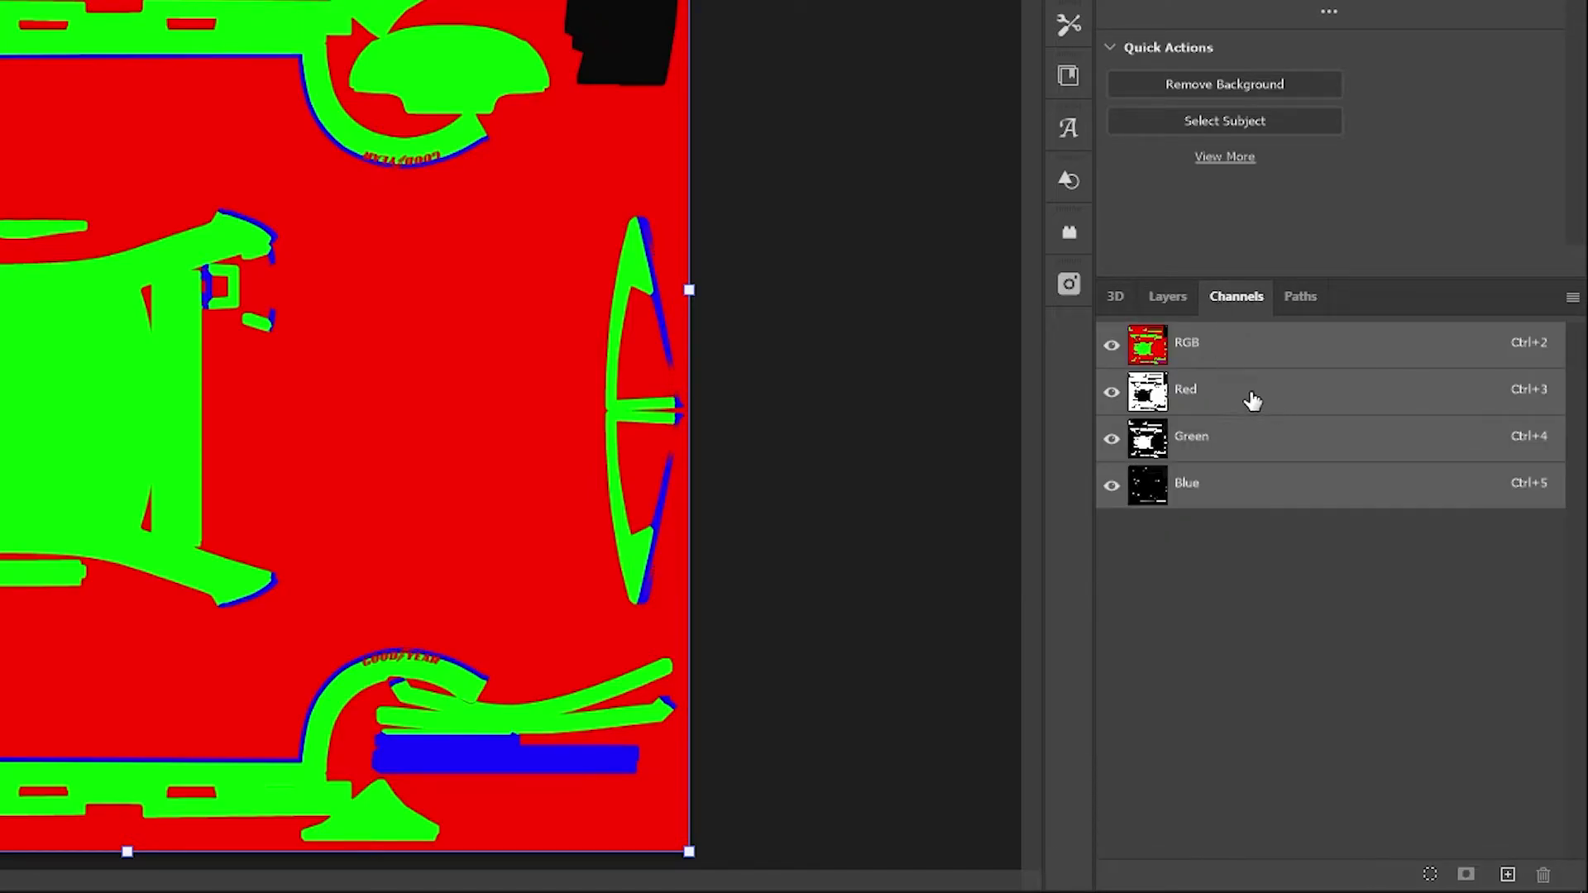
click(1111, 391)
click(1109, 483)
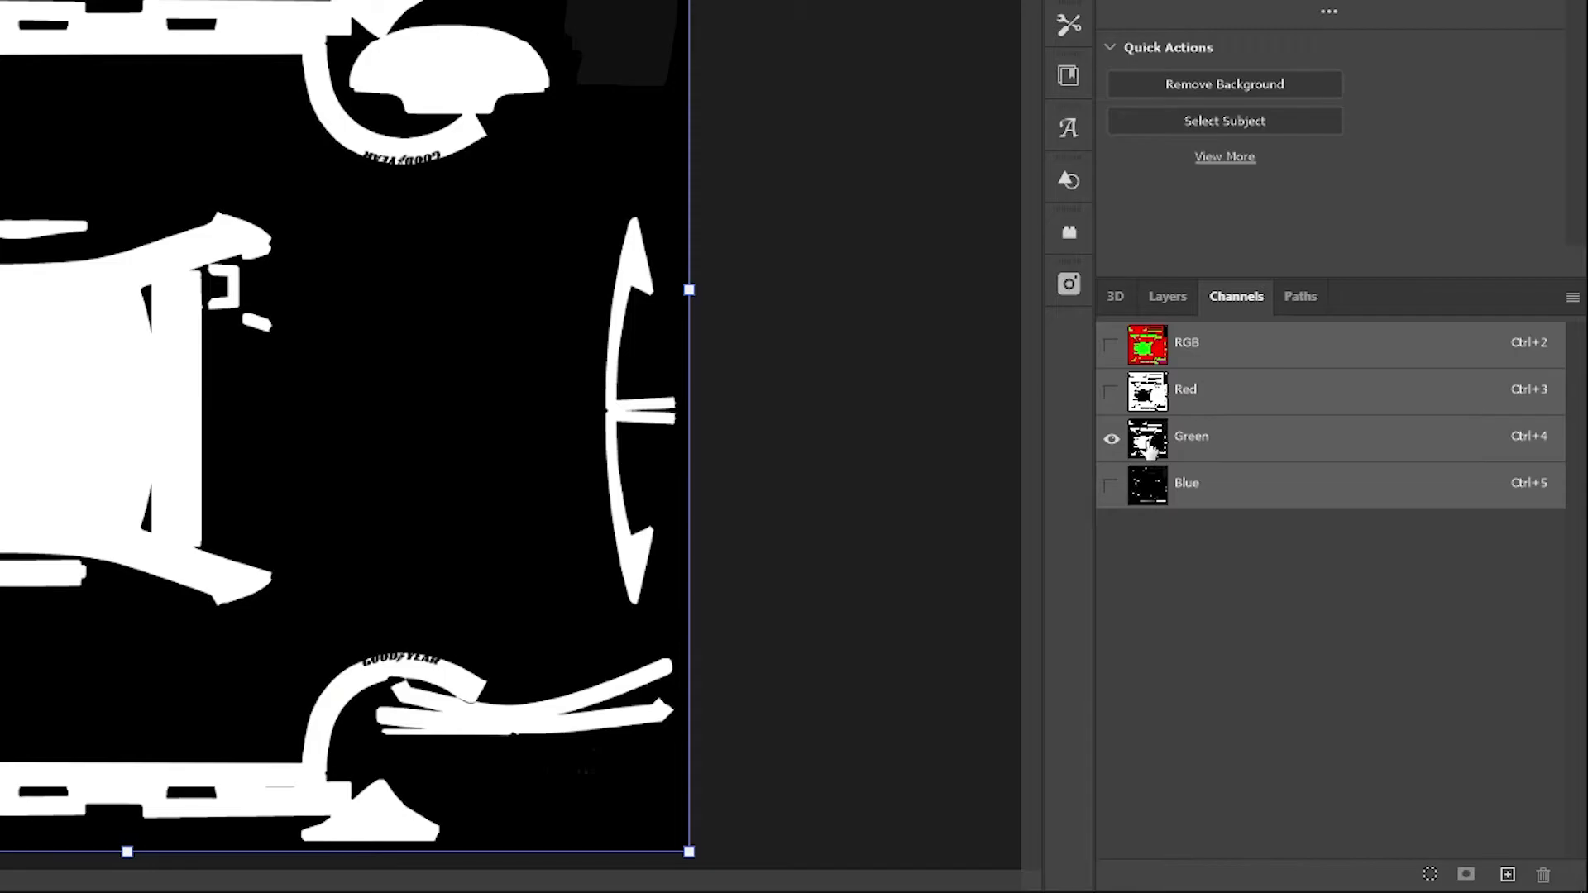
click(1150, 447)
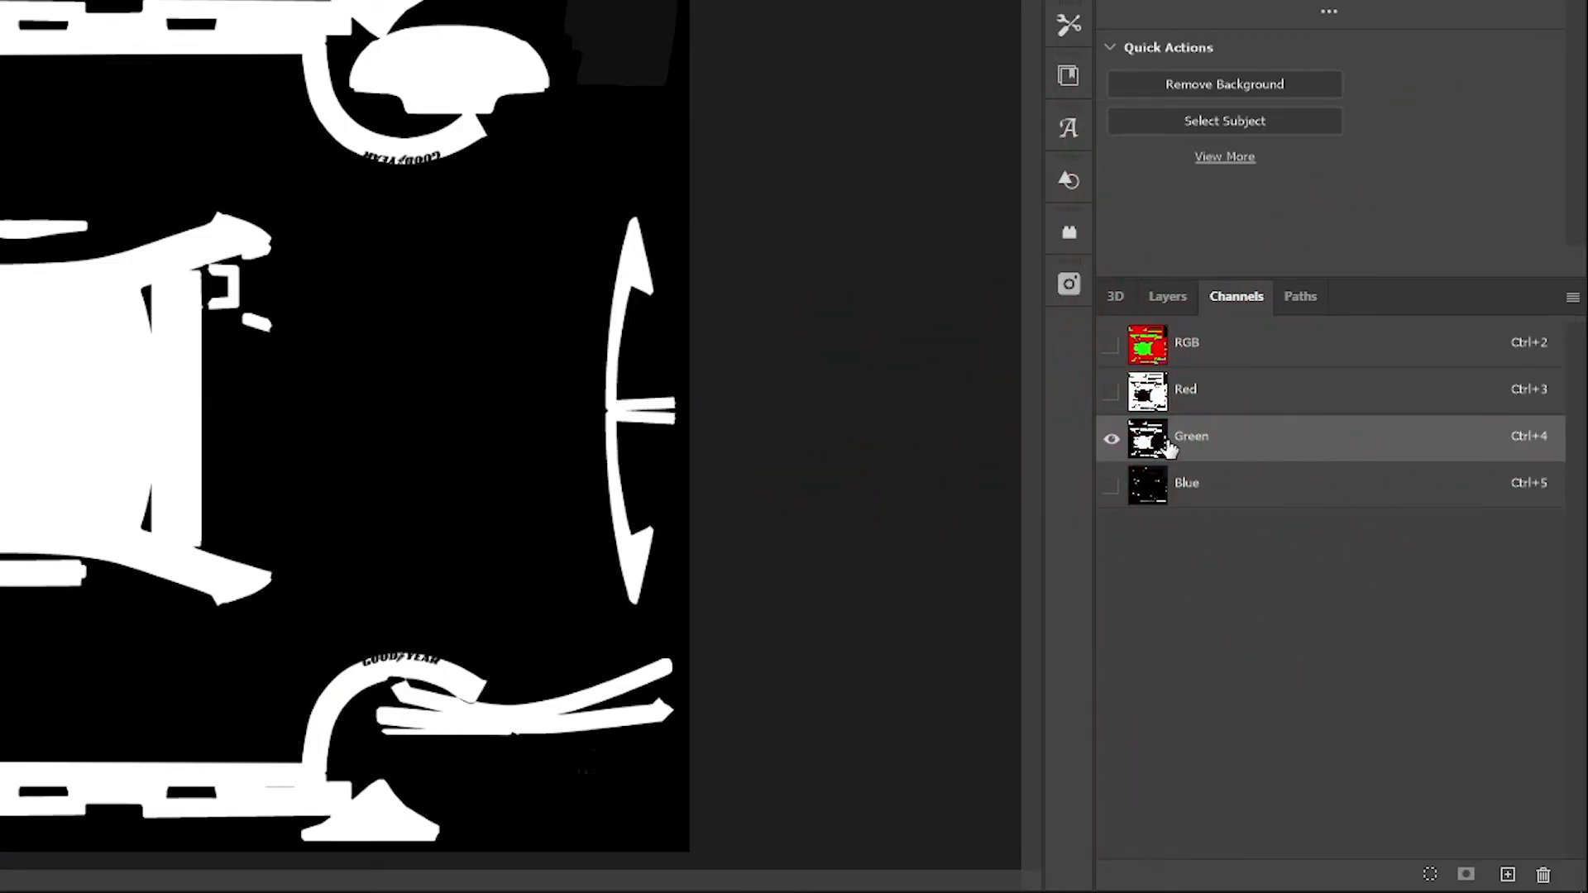
click(1430, 876)
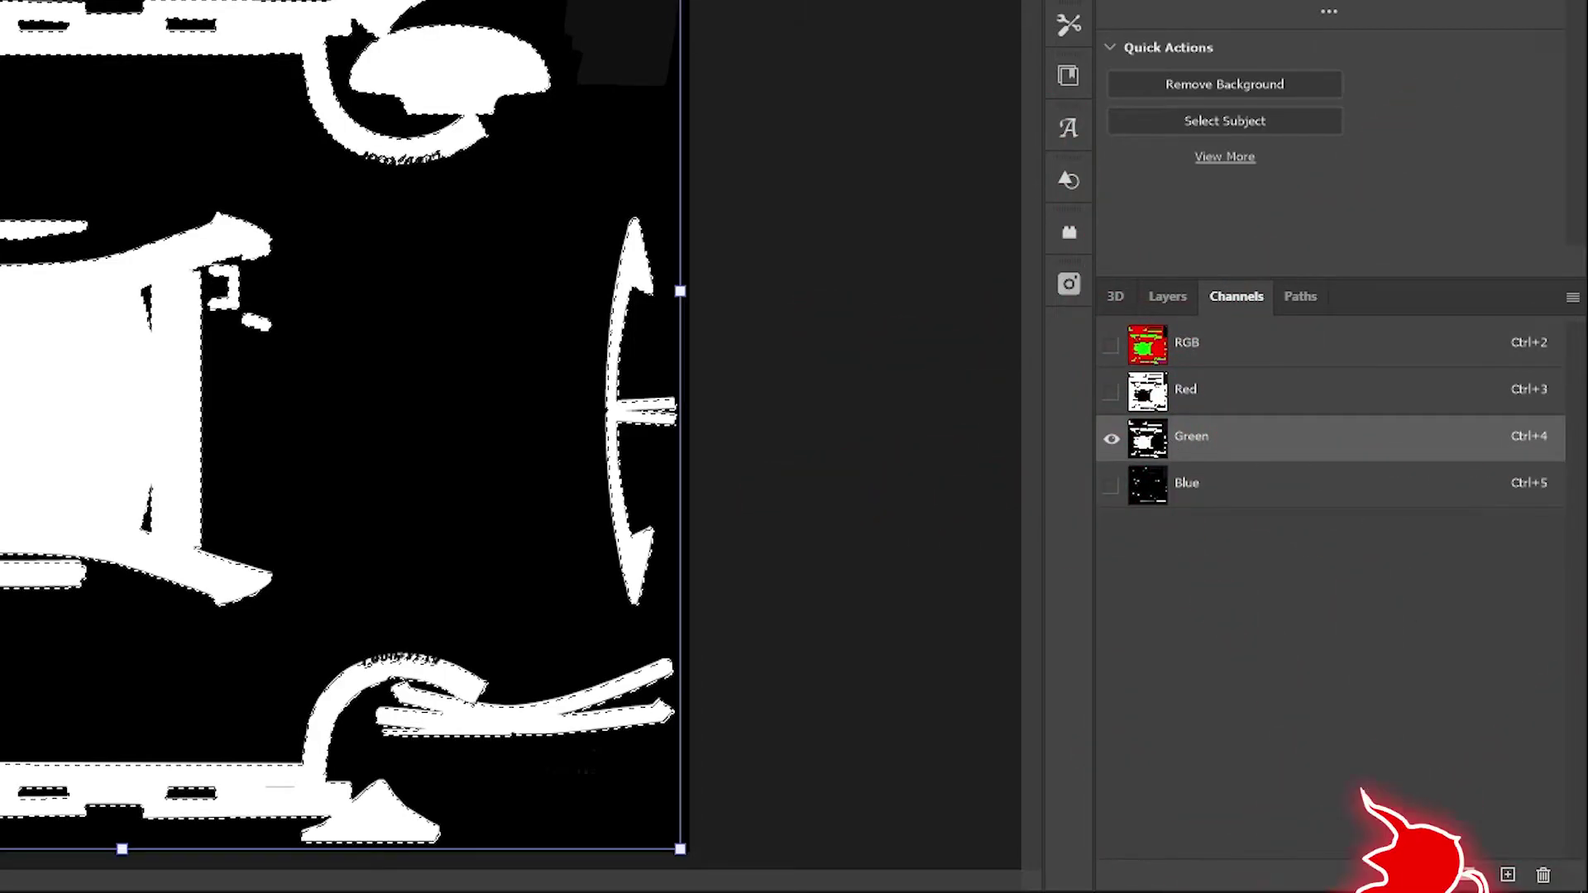
Add Layer 5 above Layer 4, mask it with the green selection, and hide it
click(1161, 298)
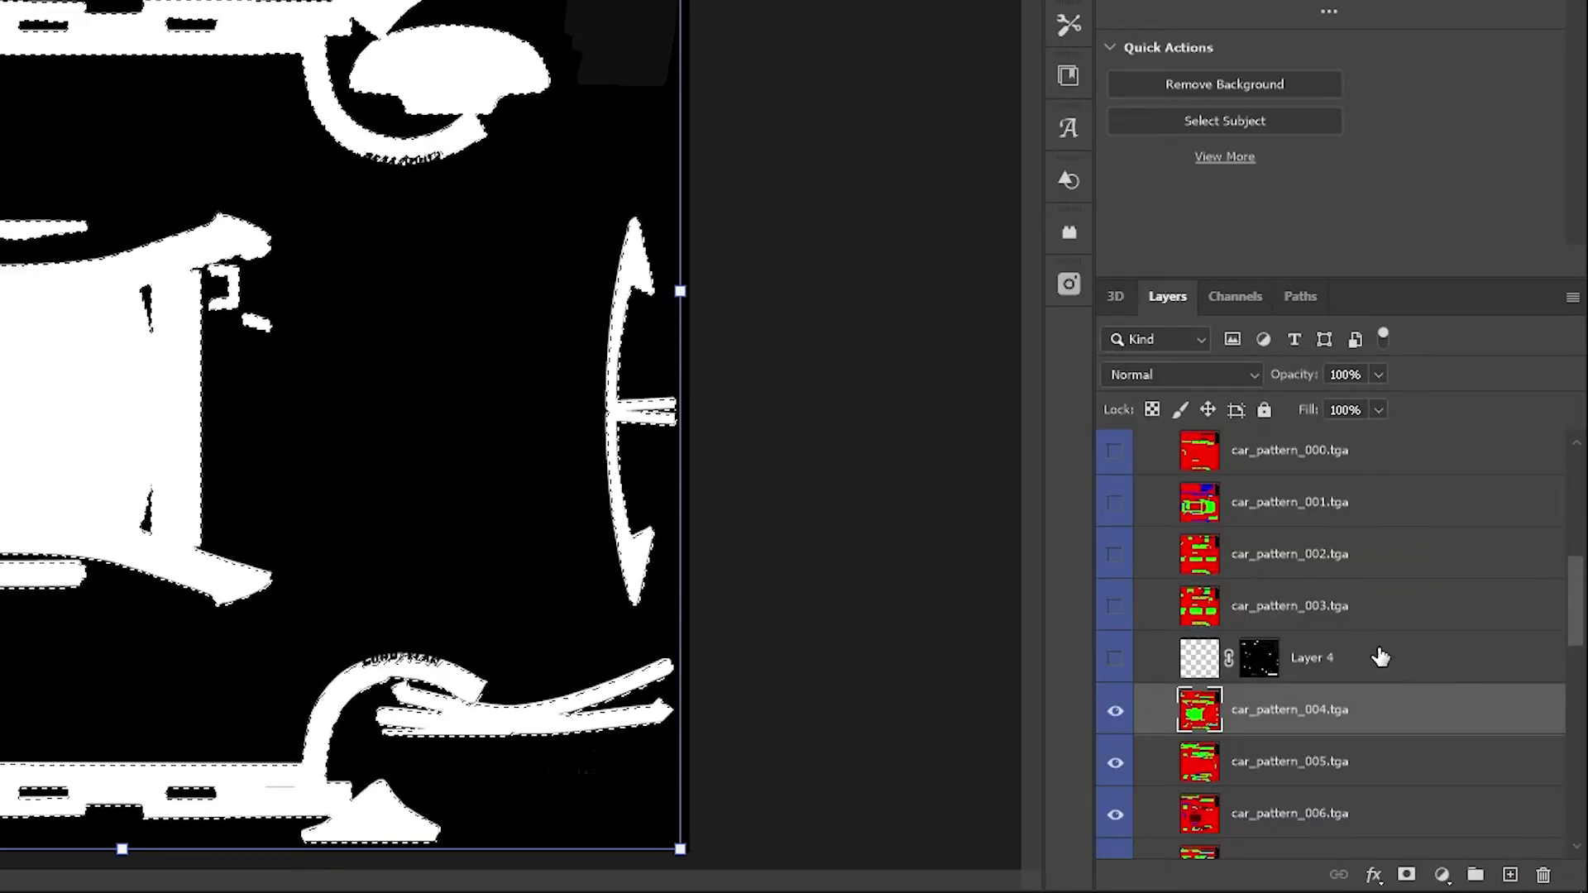
click(1388, 670)
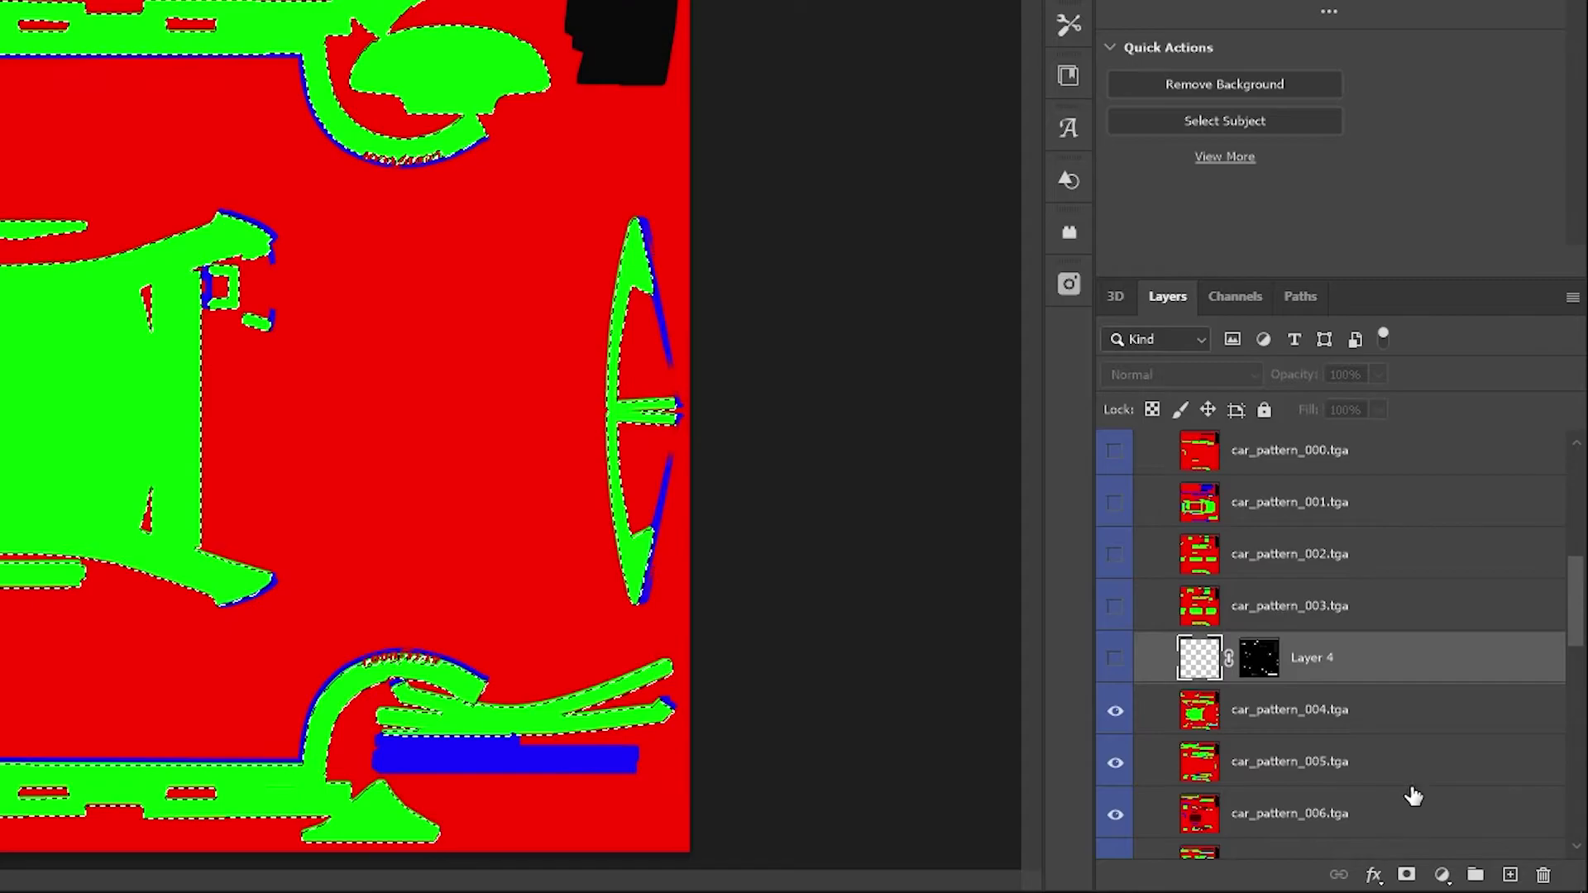
click(1510, 875)
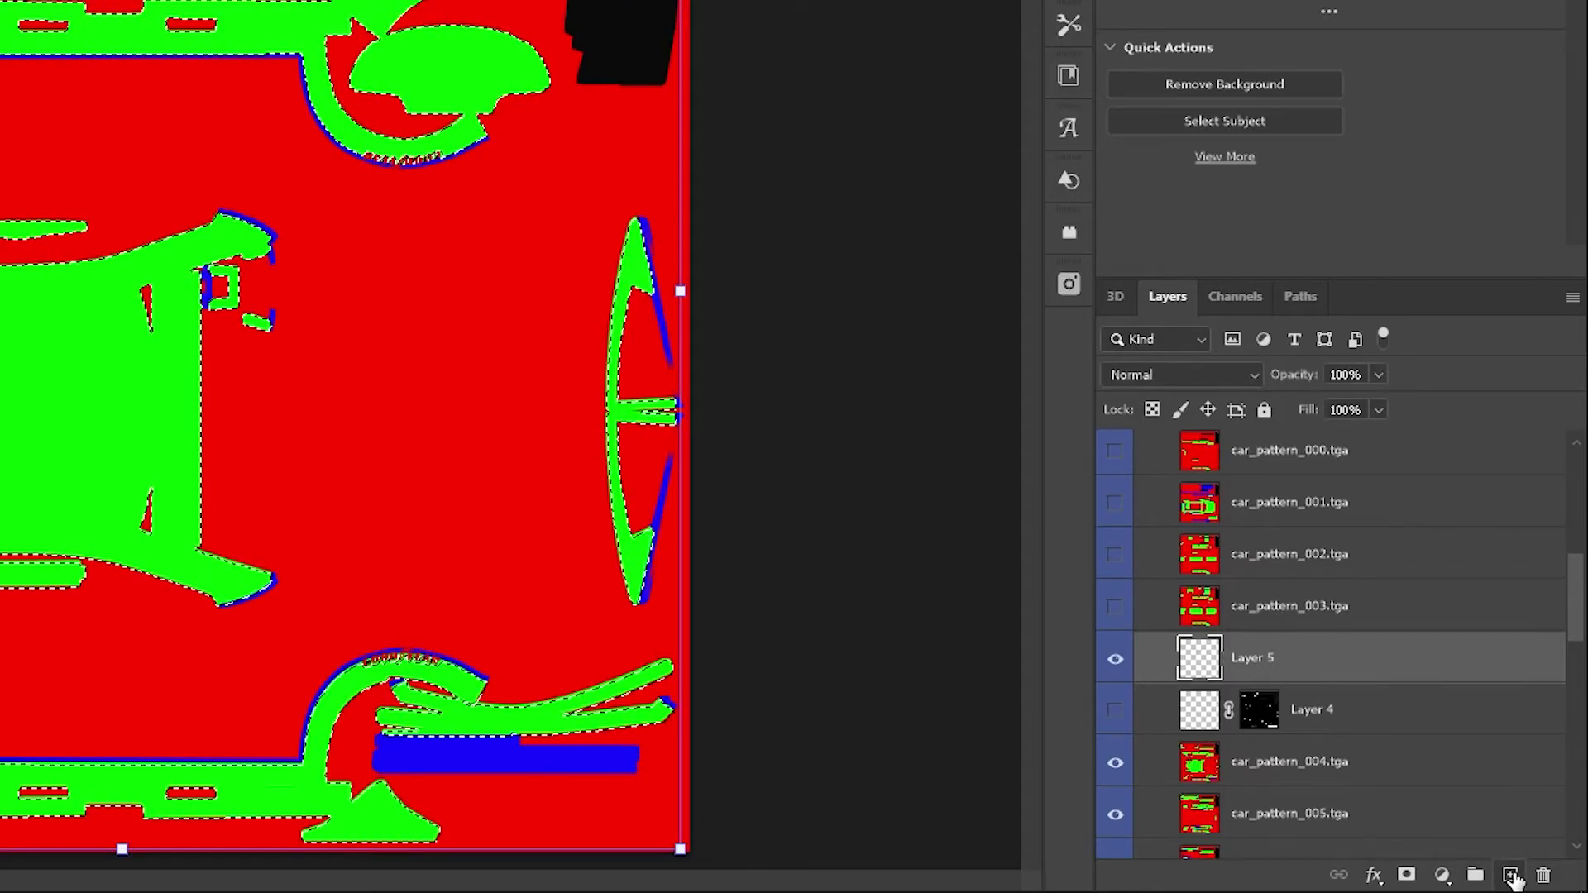
click(1407, 875)
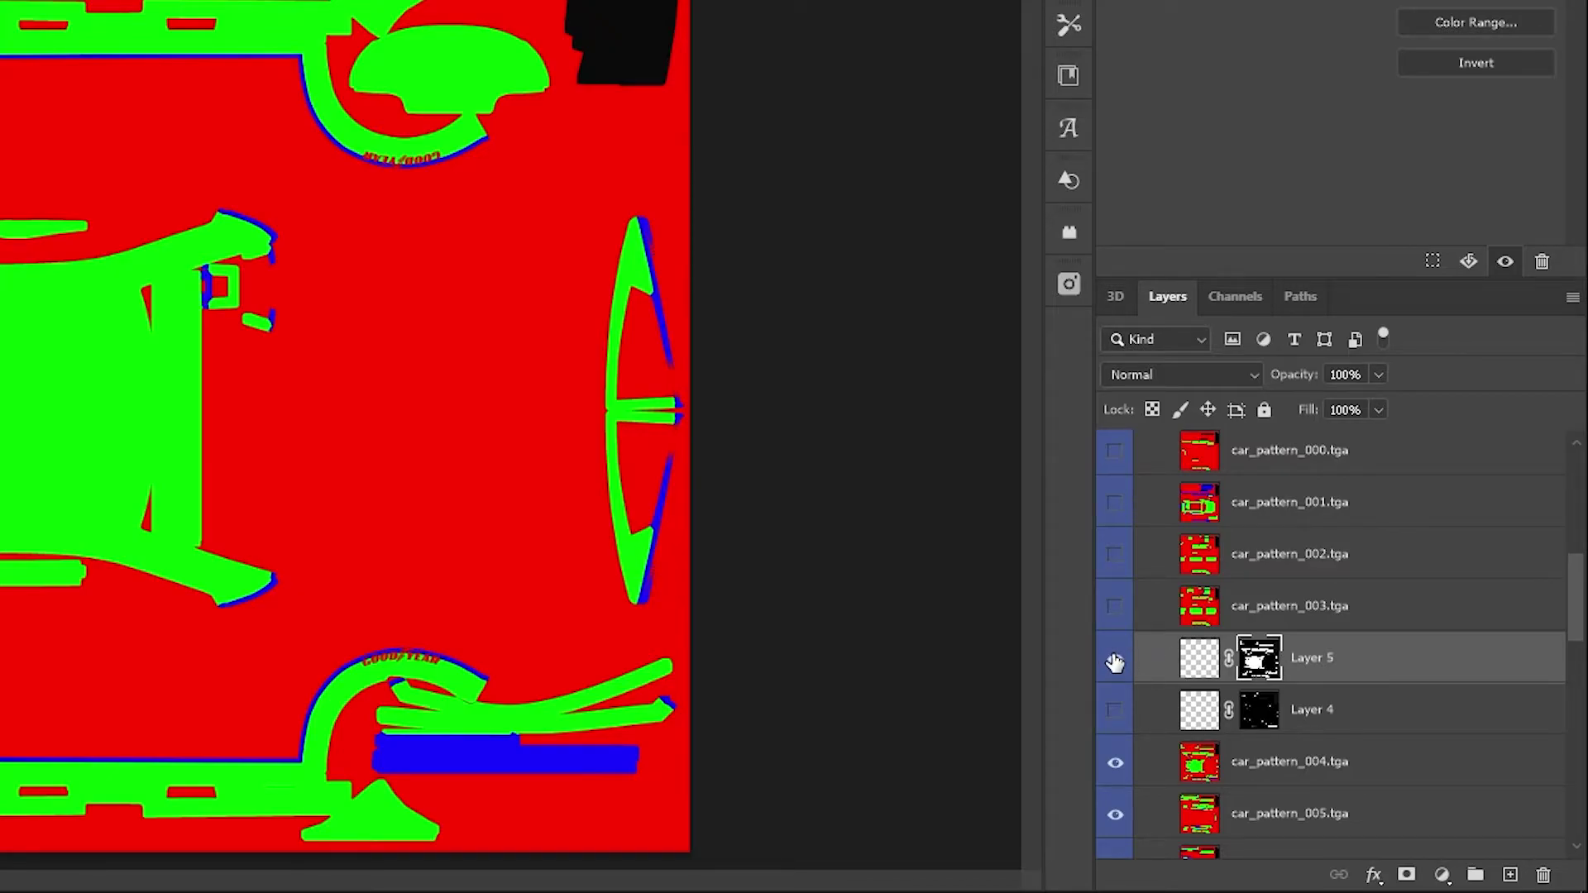
click(1113, 659)
From car_pattern_004, load the Red channel on its own as a selection
click(1244, 767)
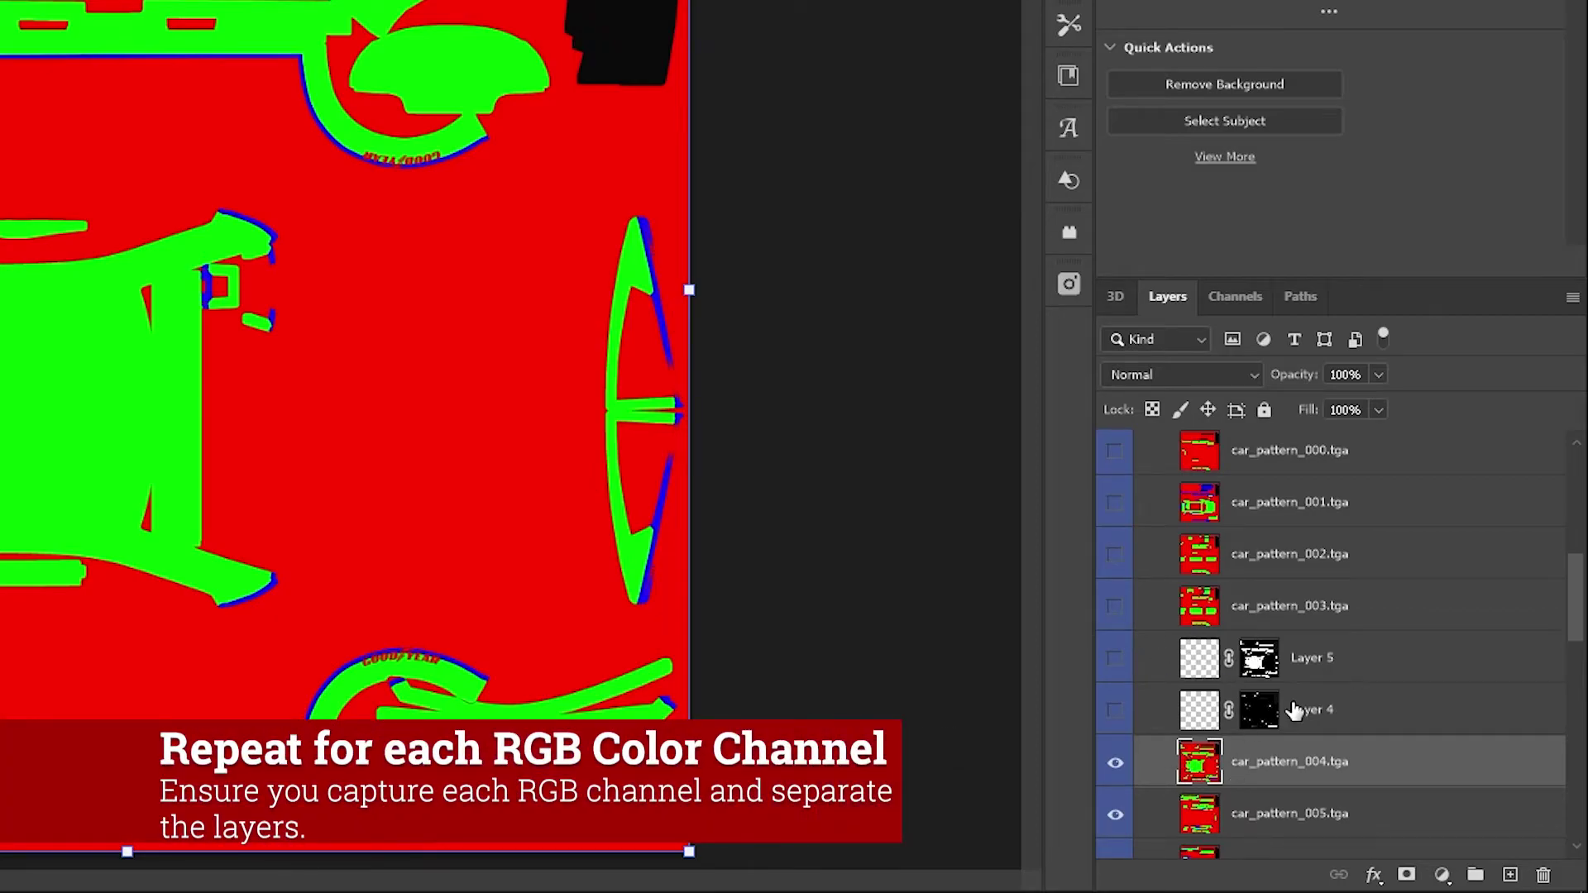
click(1233, 296)
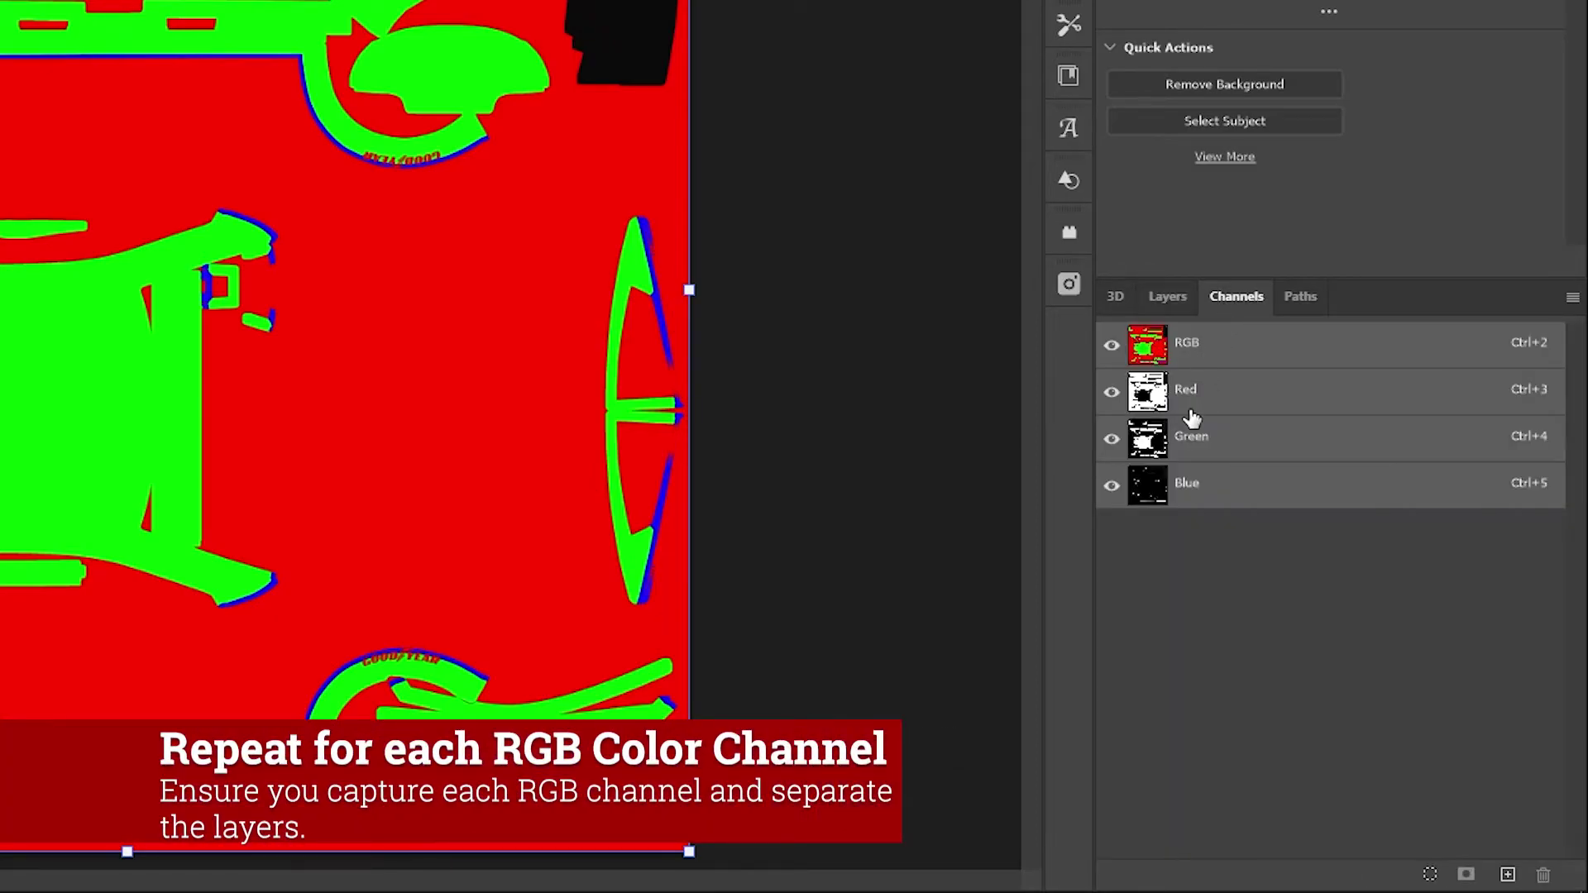
click(1111, 438)
click(1111, 484)
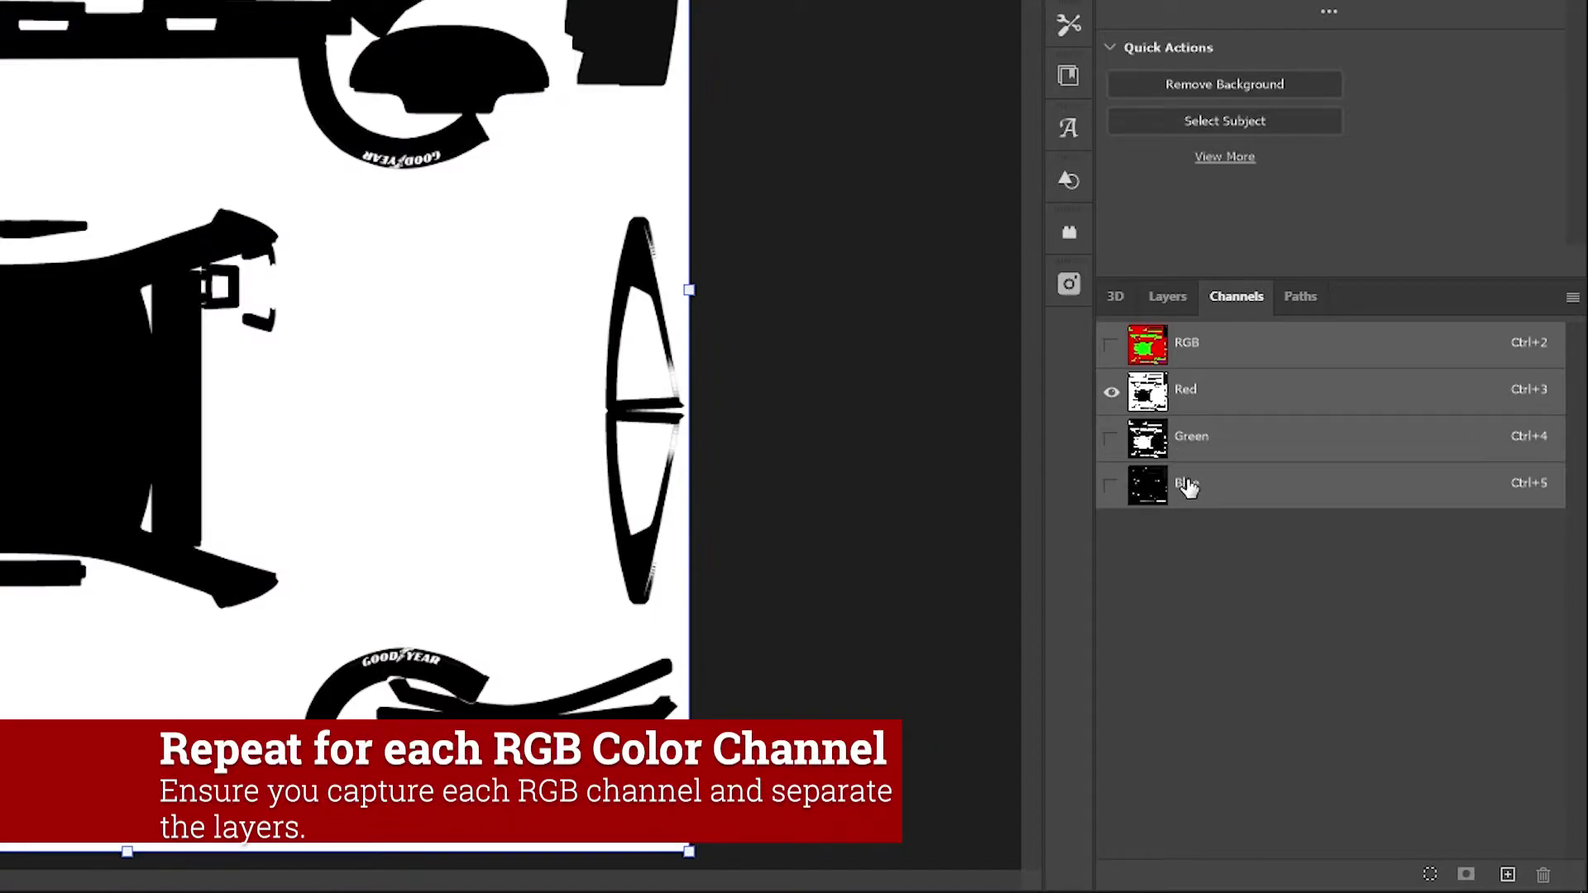
click(1168, 396)
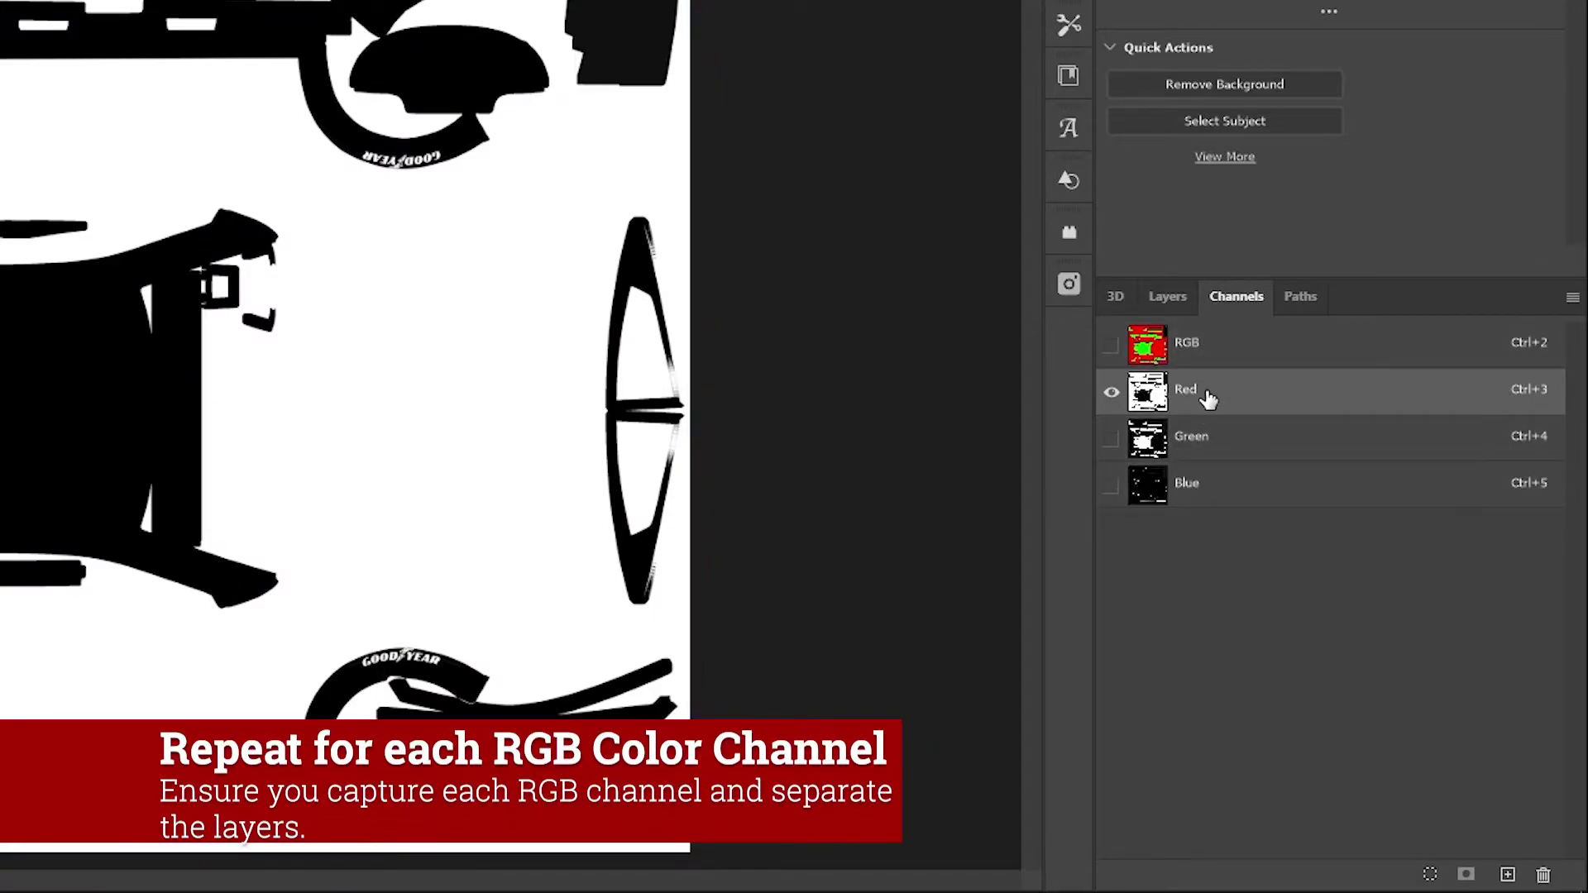
click(1212, 454)
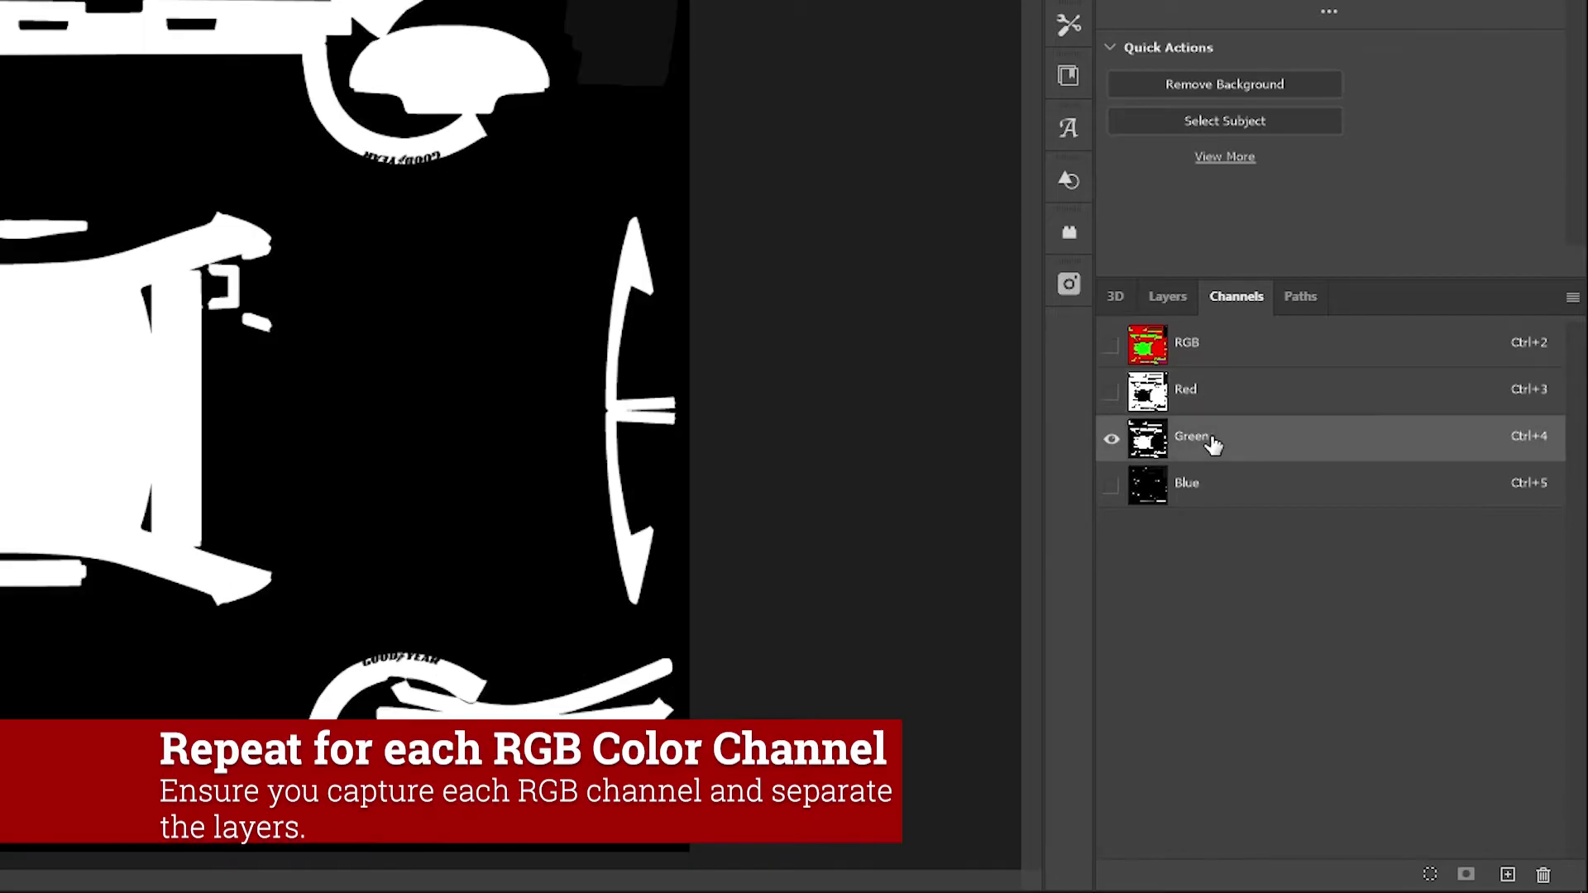
click(1113, 392)
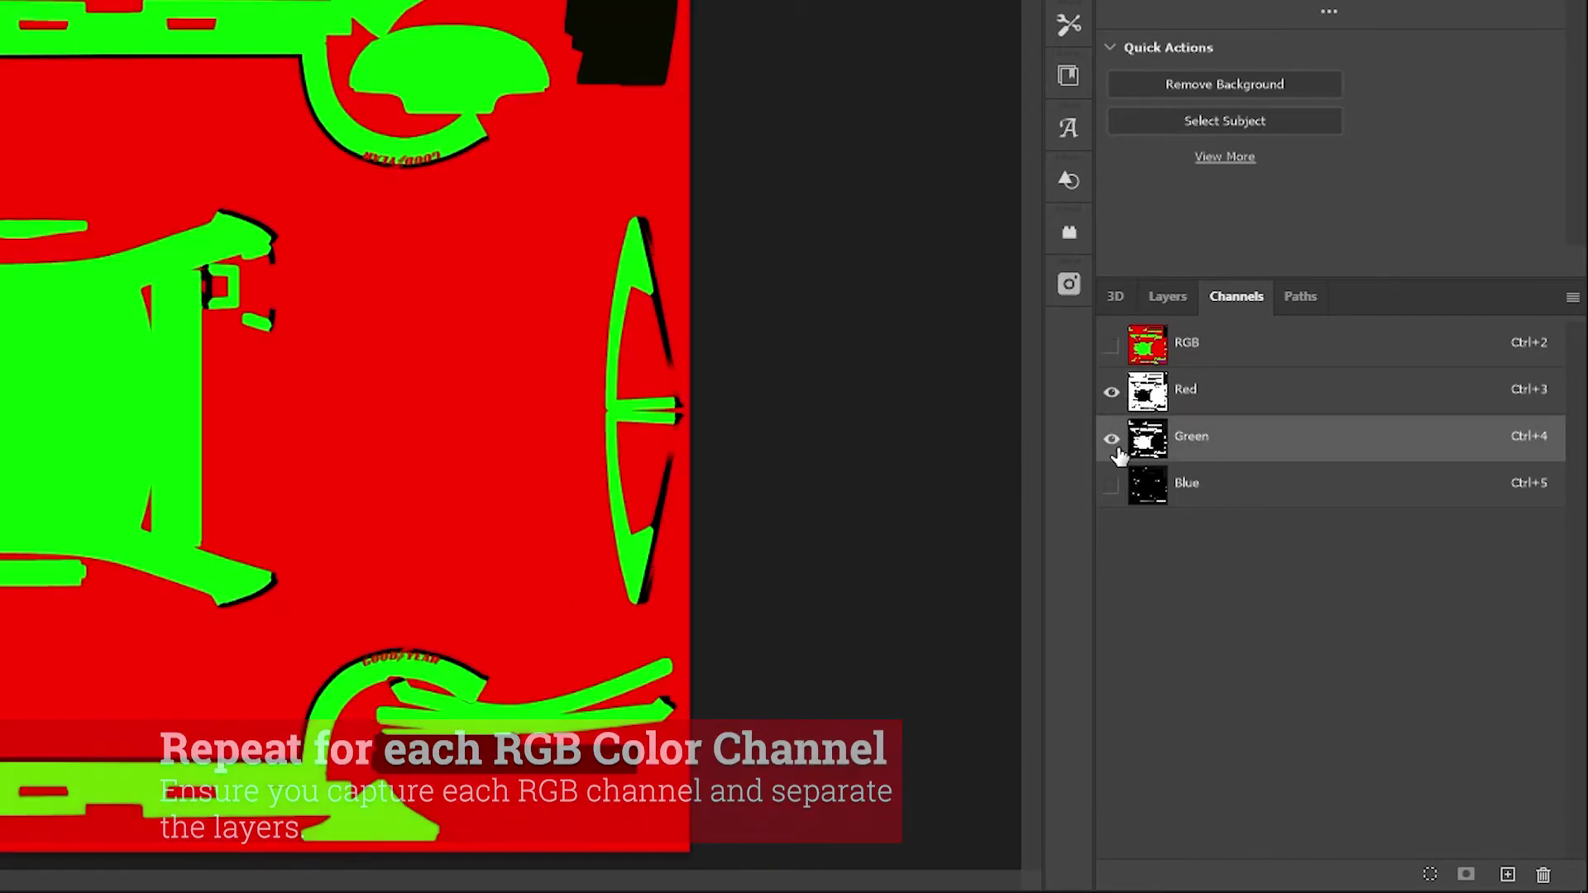
click(1222, 400)
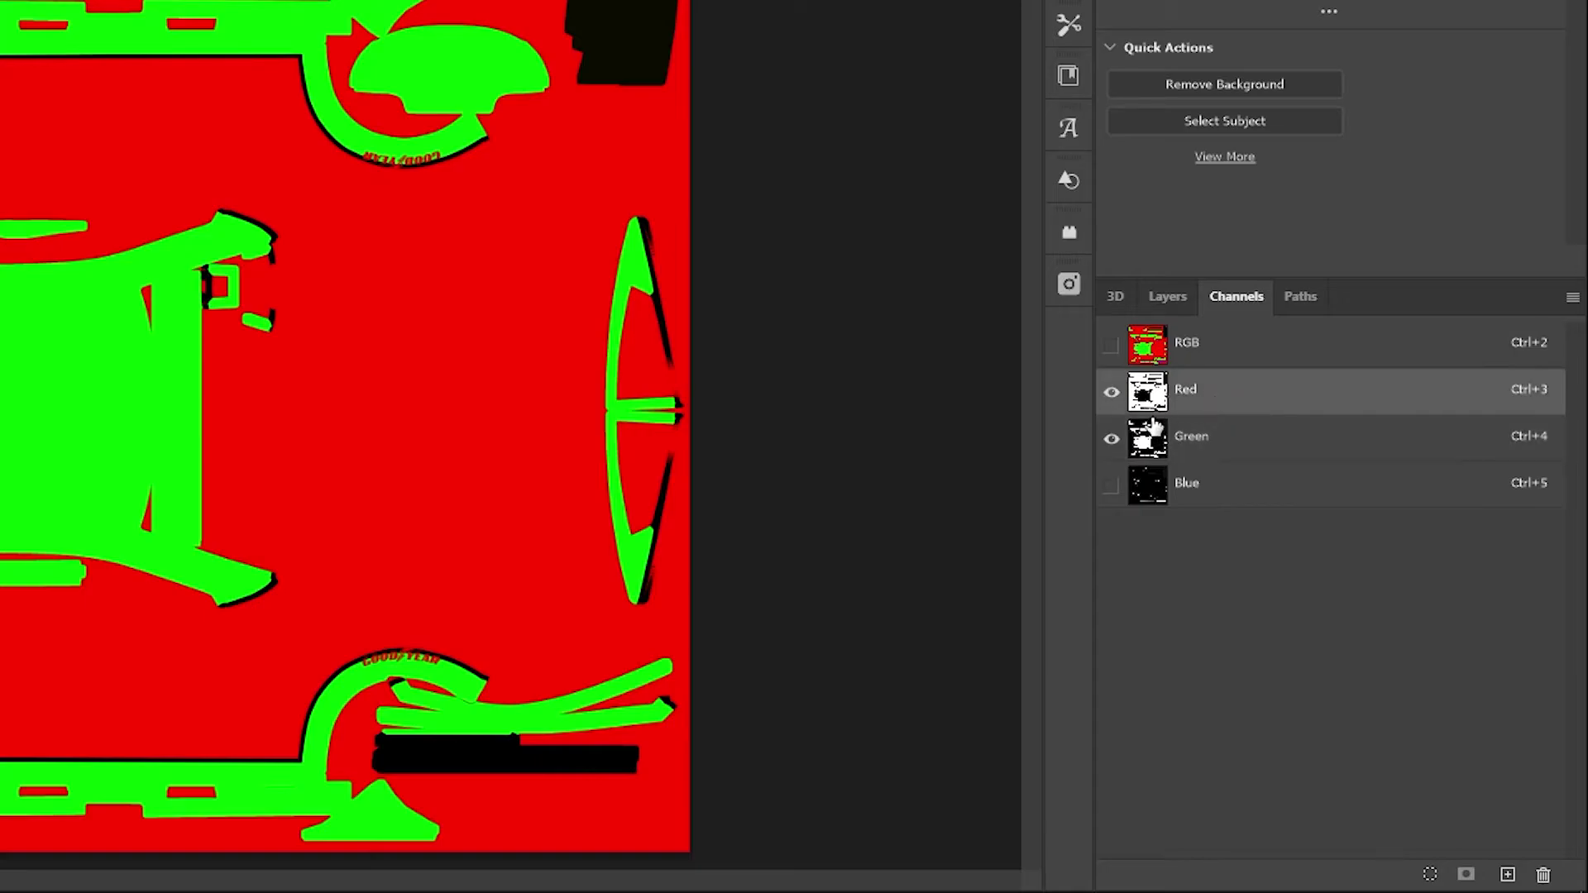
click(1112, 439)
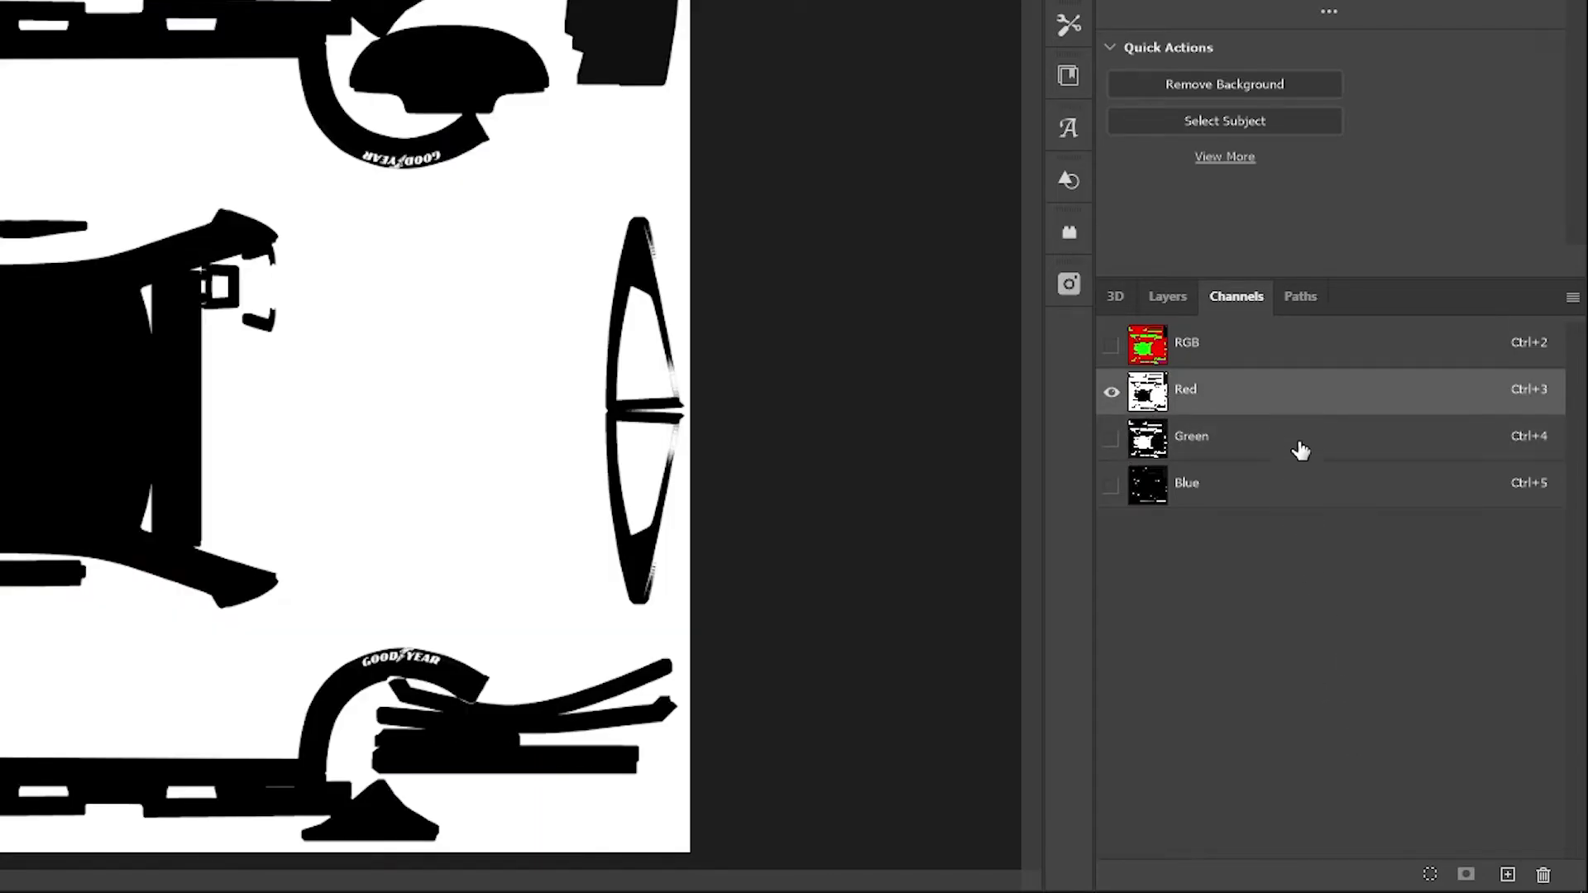
click(1430, 875)
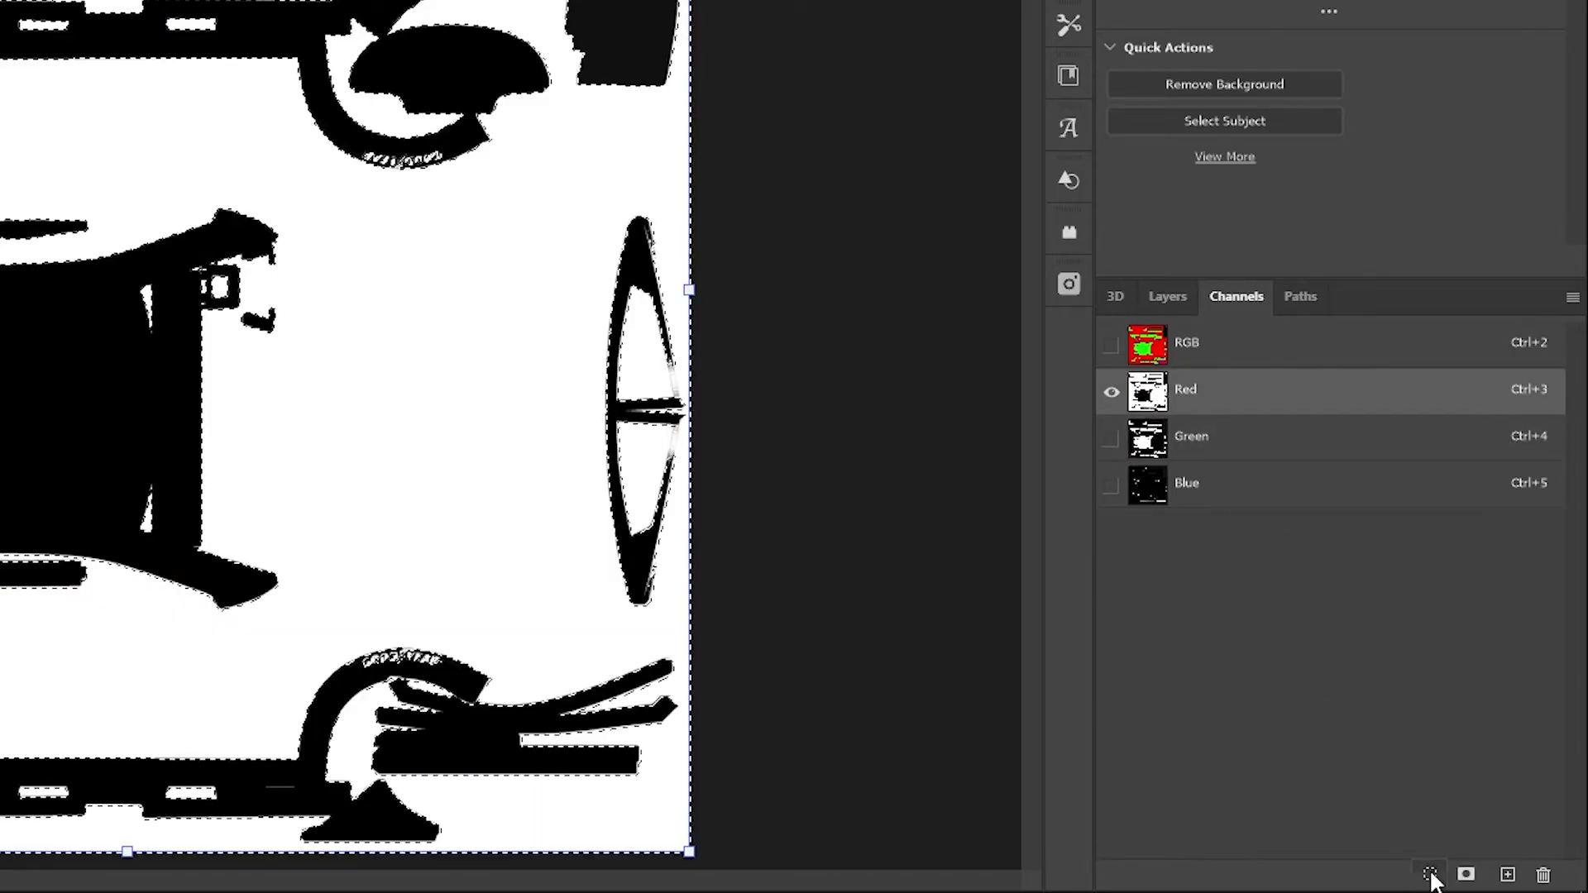
Add Layer 6 above Layer 5, mask it with the red selection, and hide it
click(1163, 296)
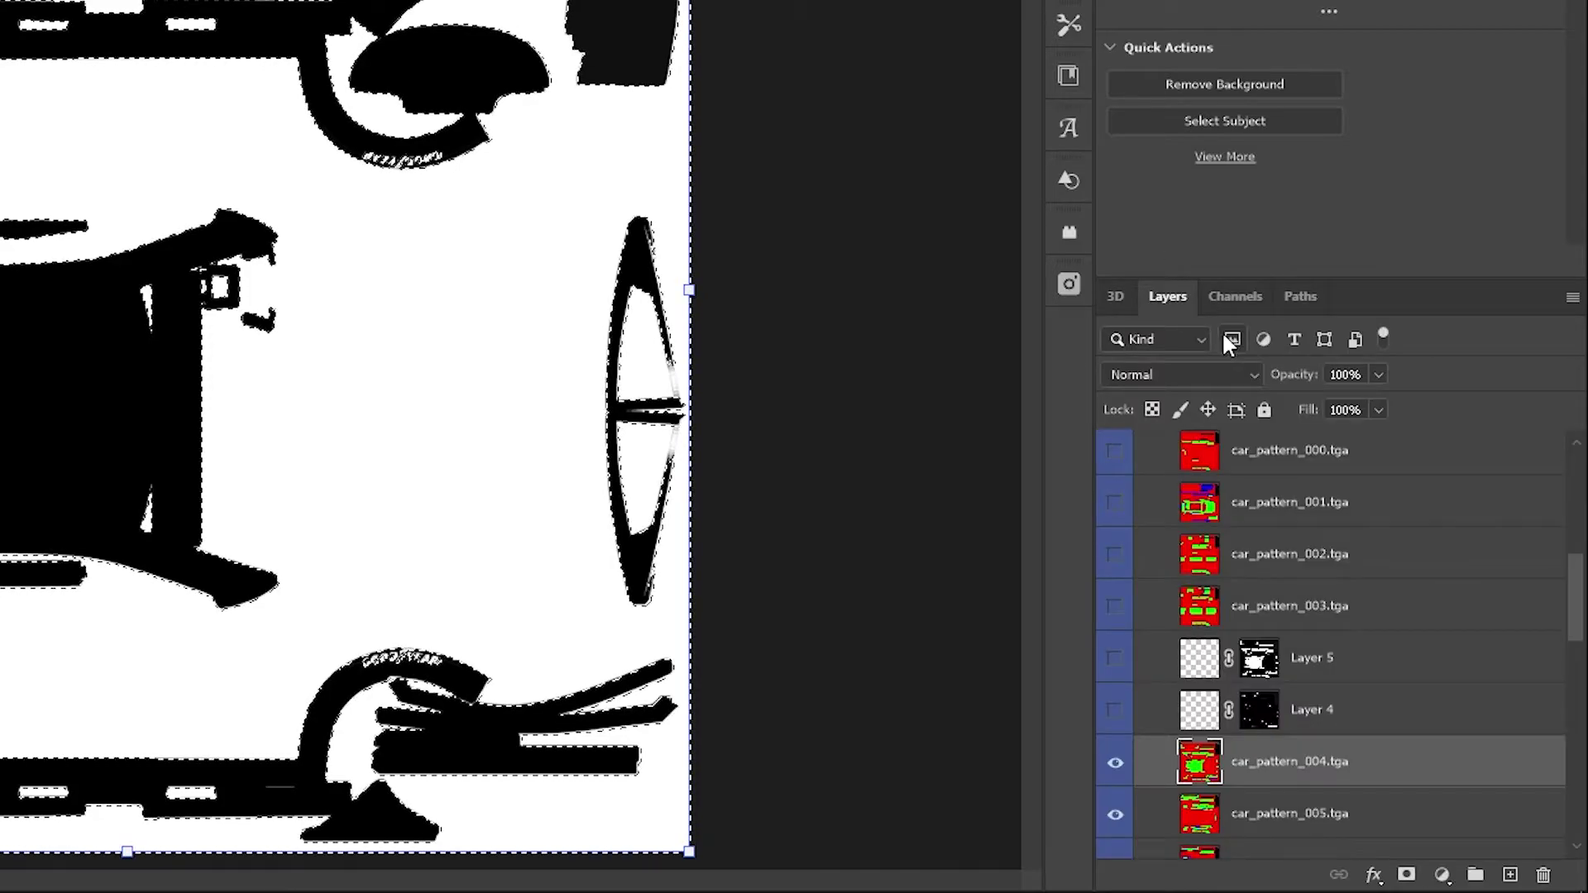
click(1348, 670)
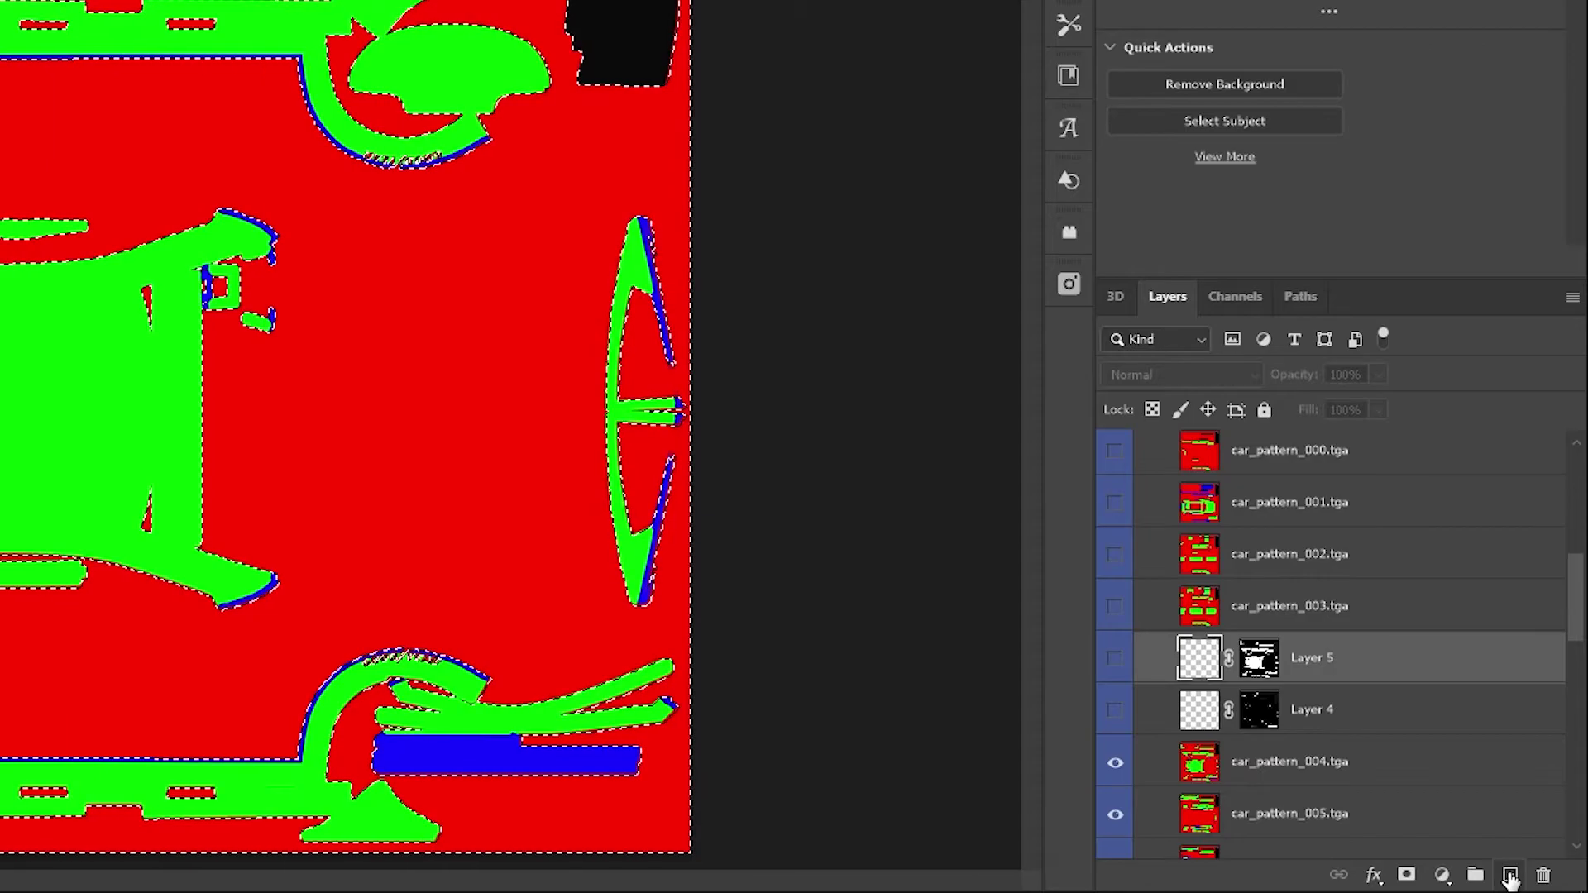
click(1511, 874)
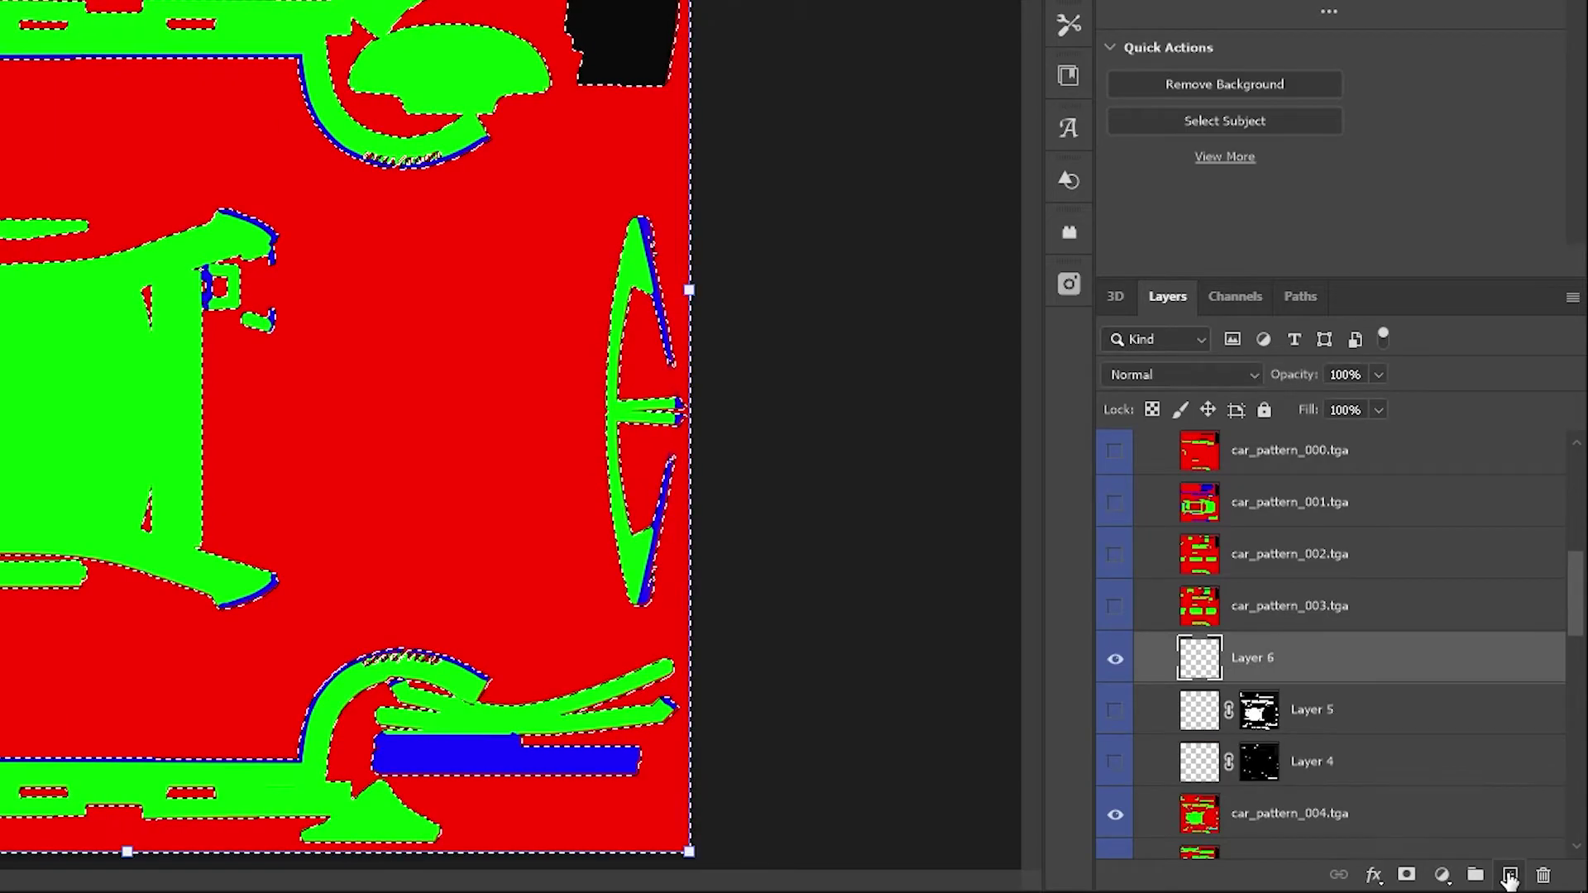
click(1406, 876)
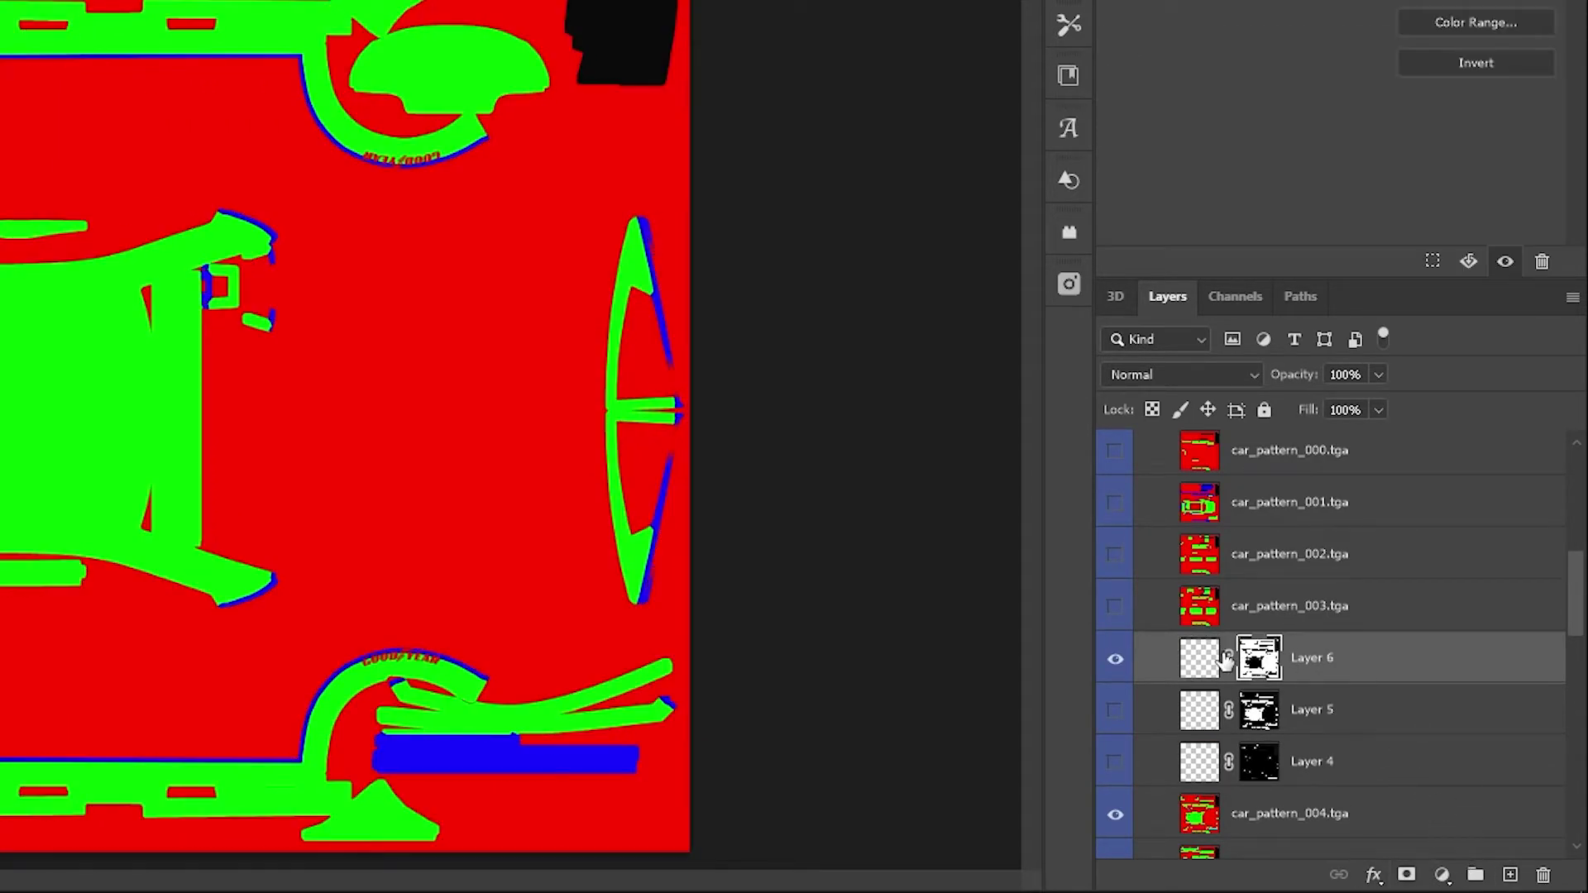
click(1114, 659)
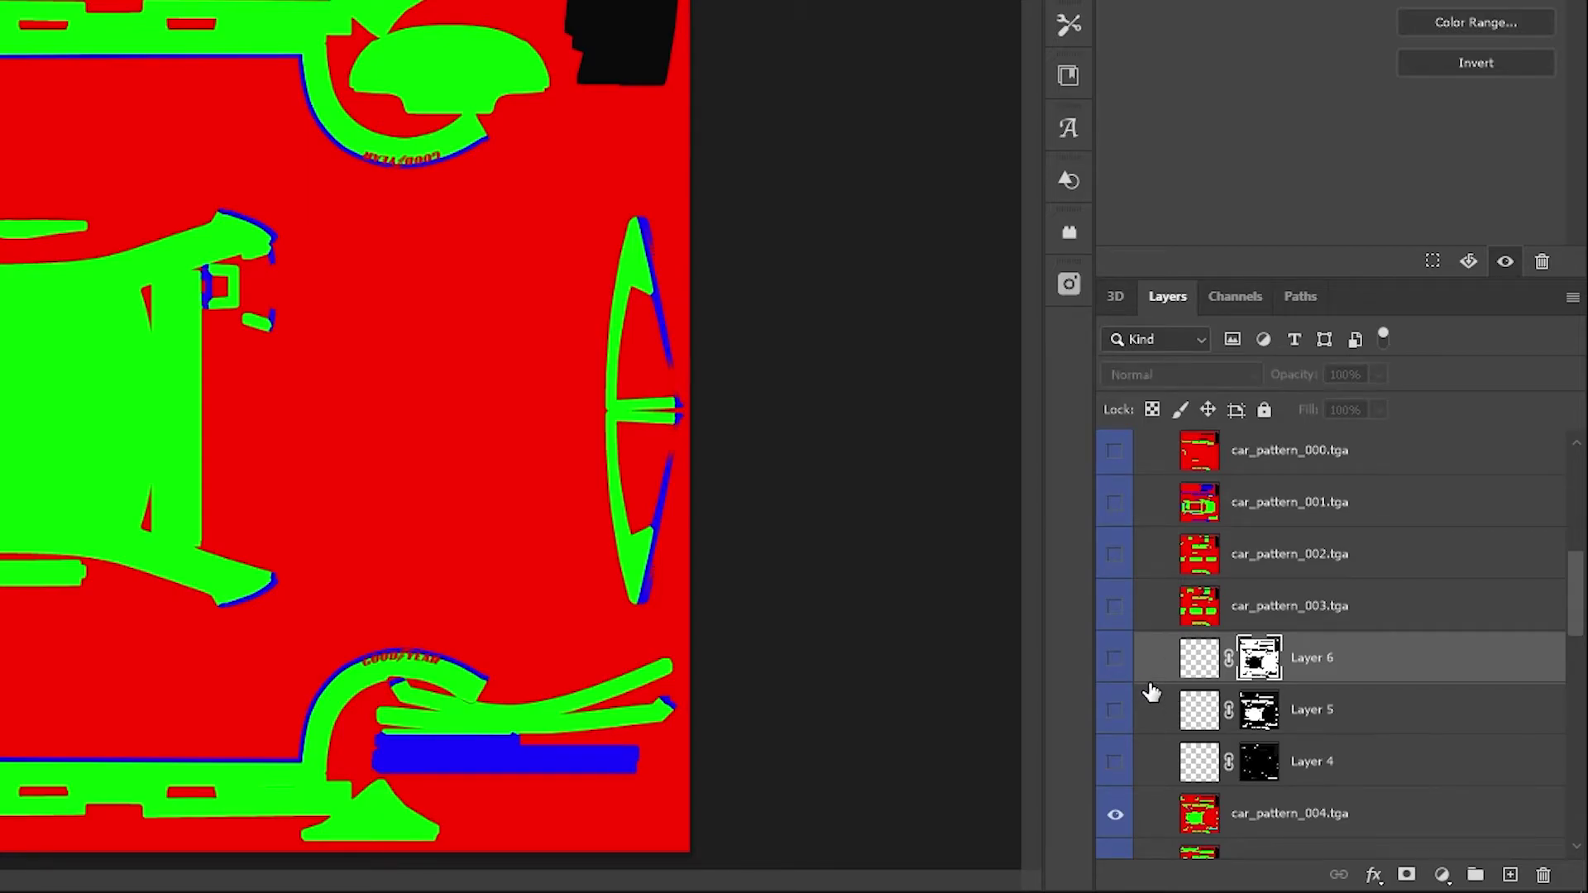
Hide car_pattern_004 and move Layers 4, 5 and 6 into the Base Paint RGB group
click(1115, 815)
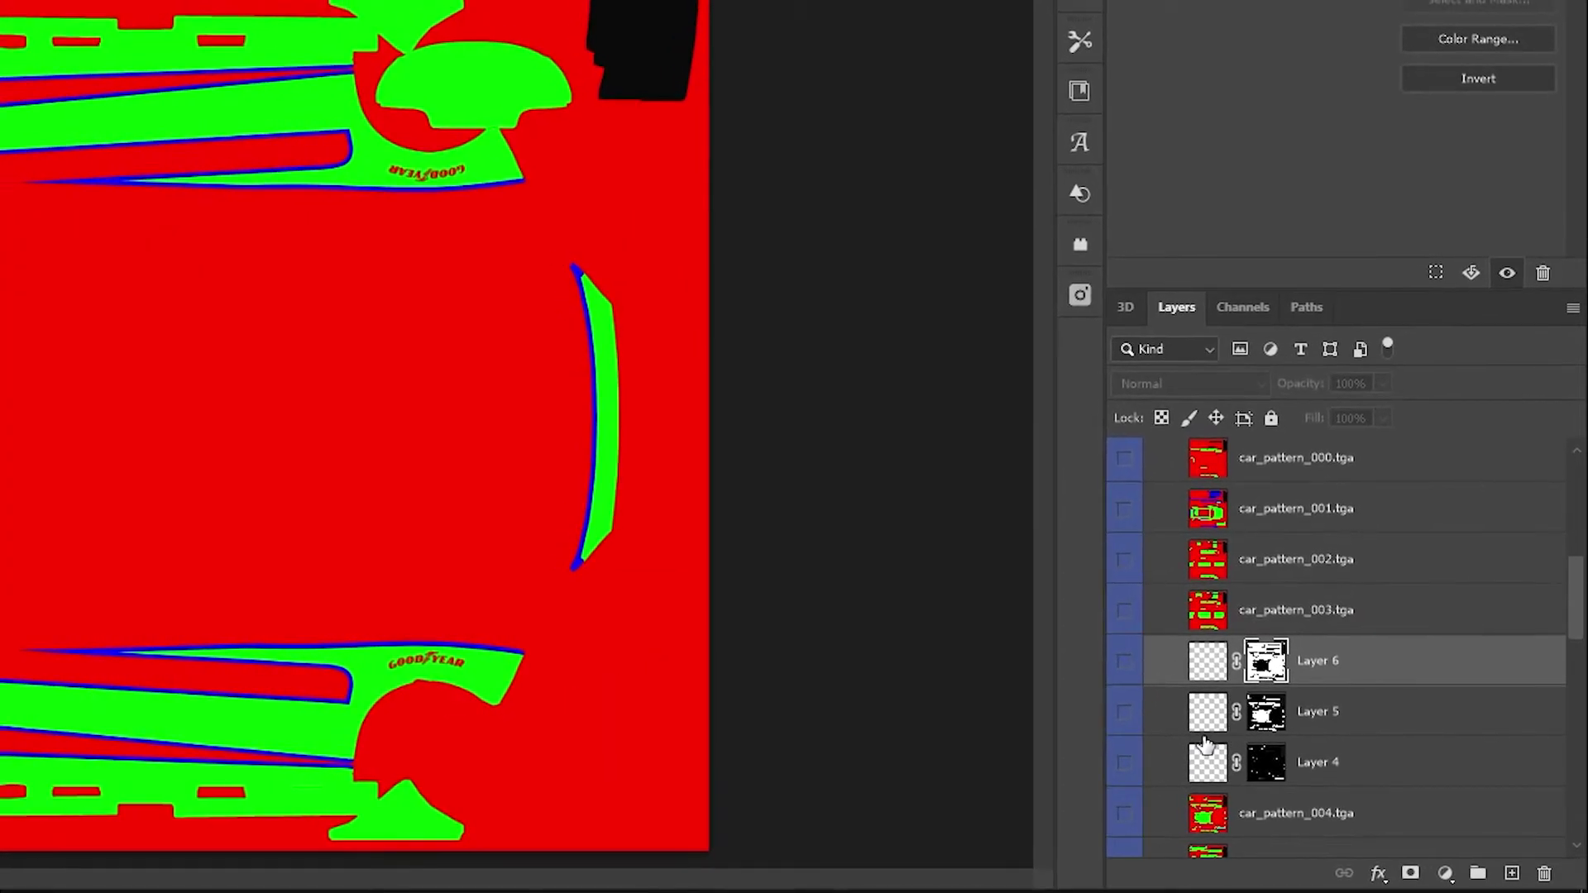
scroll(1189, 793, up, 2)
scroll(1189, 792, down, 2)
shift+click(1168, 771)
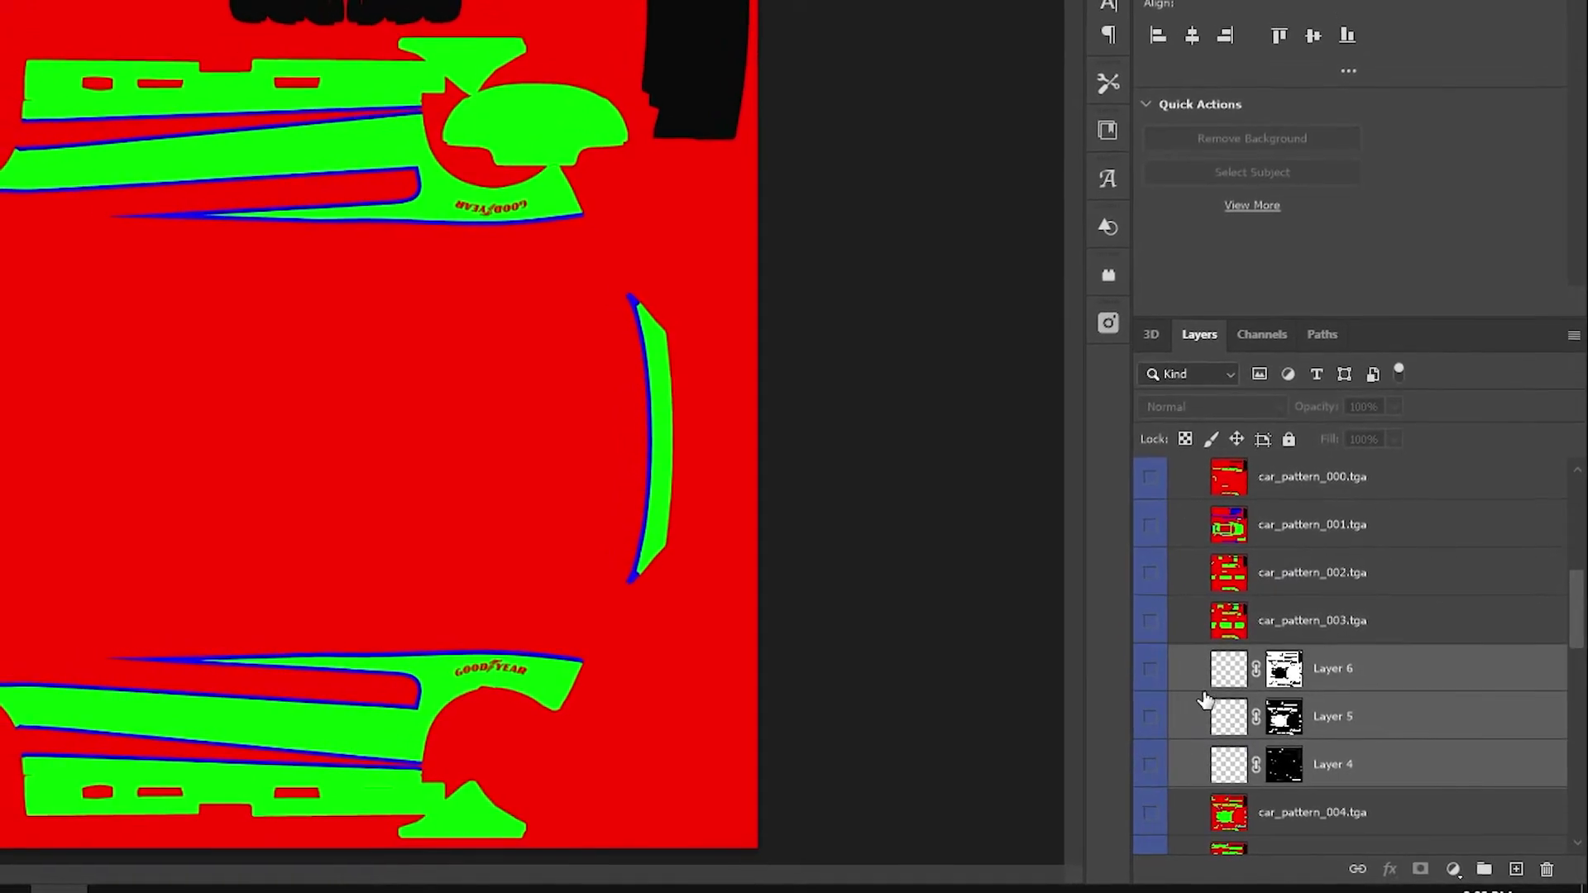
scroll(1204, 701, up, 2)
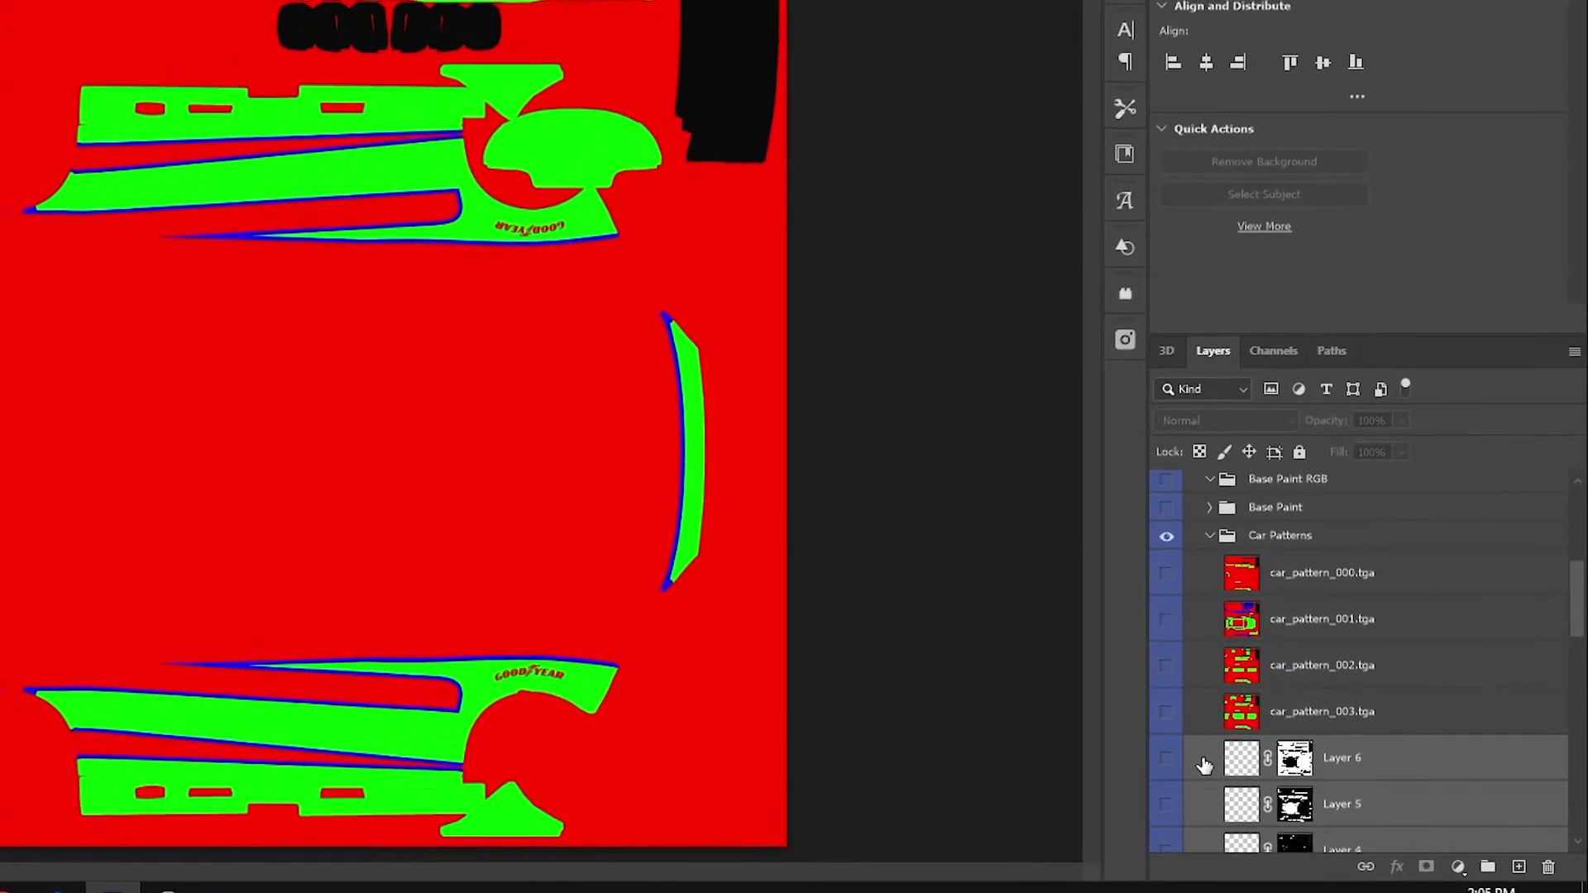
mouse_move(1211, 760)
mouse_down()
mouse_move(1220, 479)
mouse_move(1237, 546)
mouse_up()
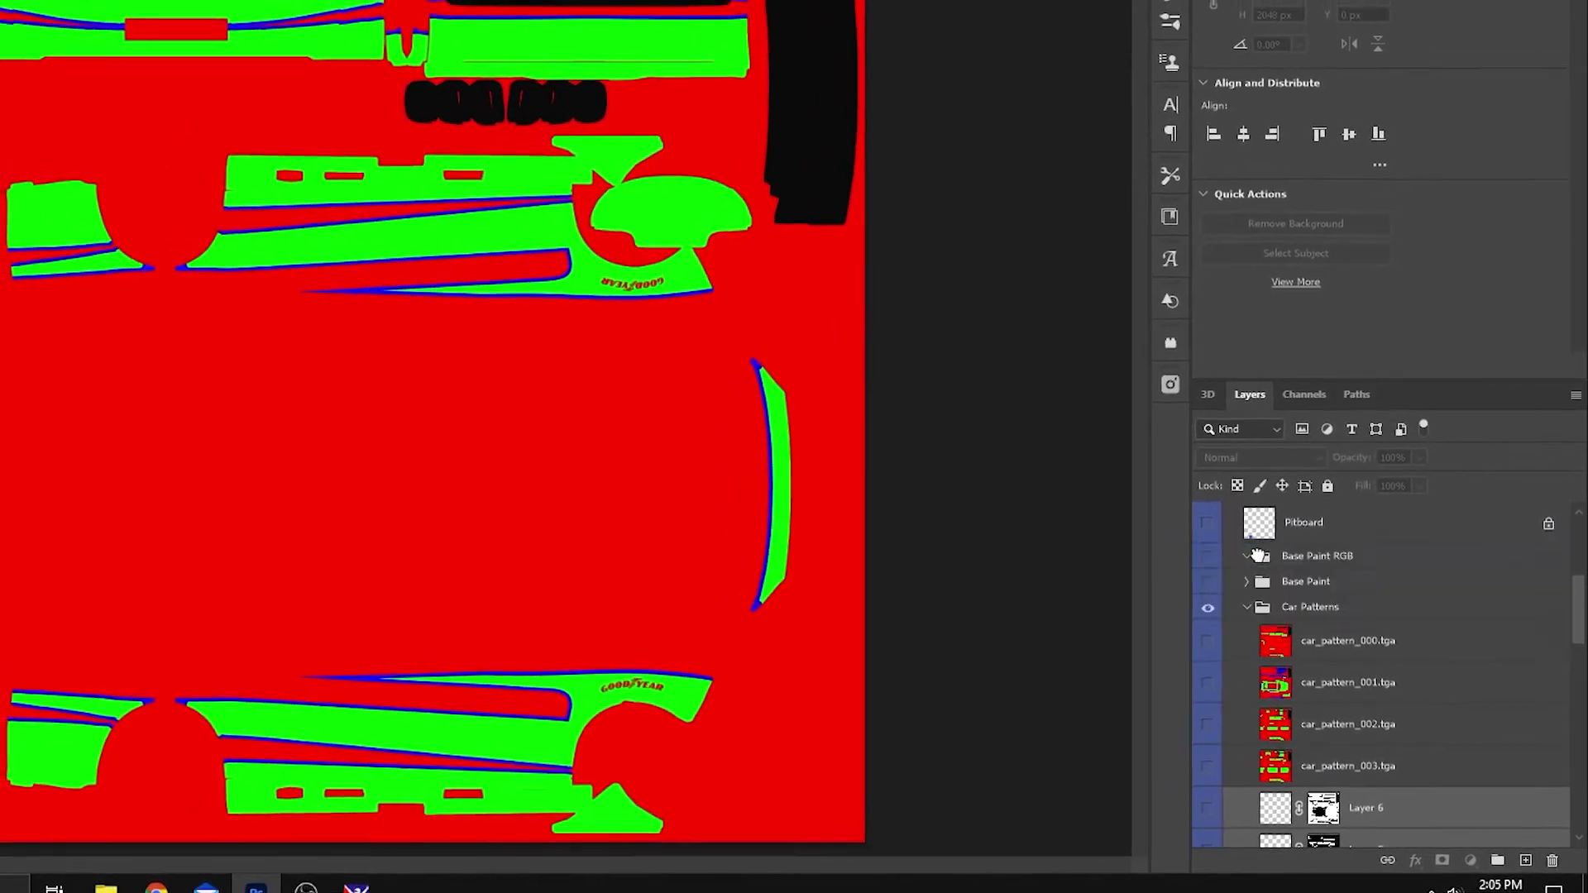
Hide and collapse Car Patterns, and make Base Paint RGB and Layers 4–6 visible
click(1234, 546)
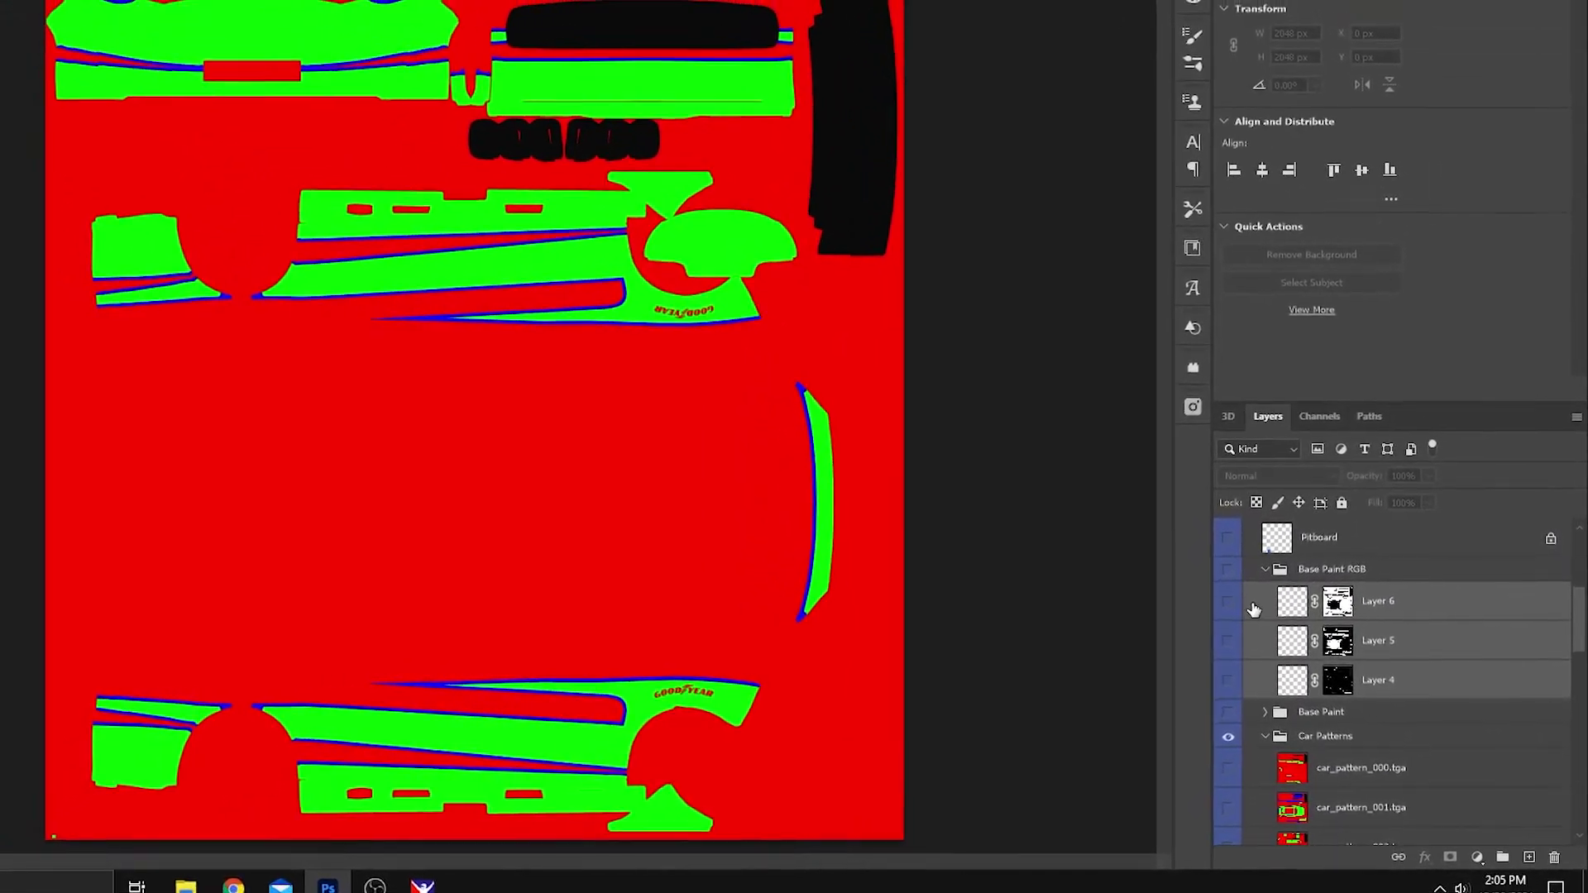
click(1233, 737)
click(1269, 737)
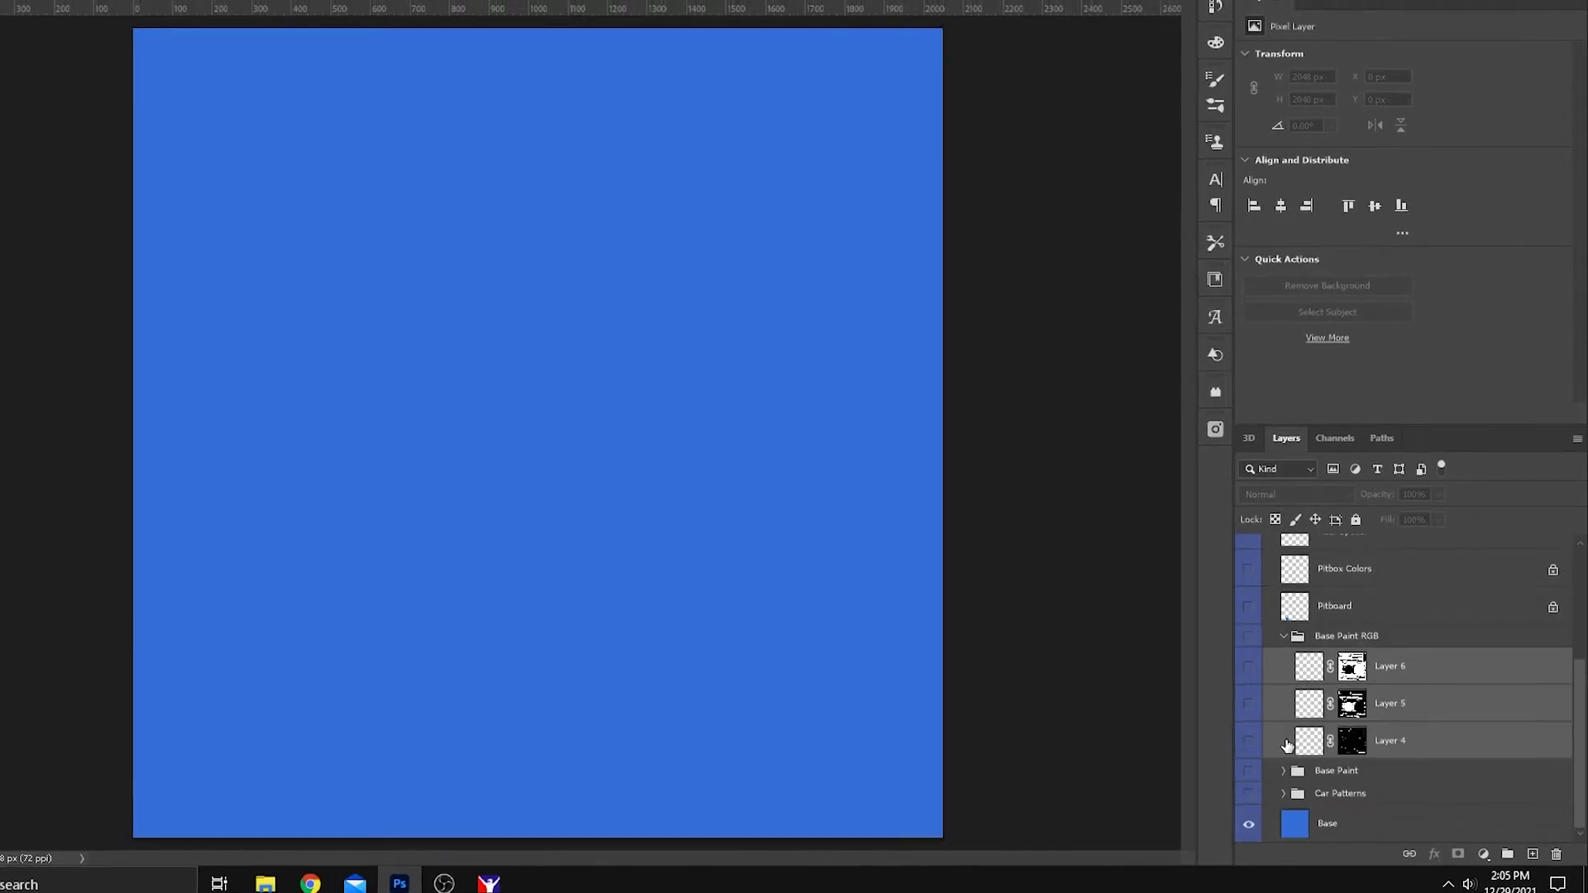
click(1254, 669)
click(1254, 705)
click(1254, 741)
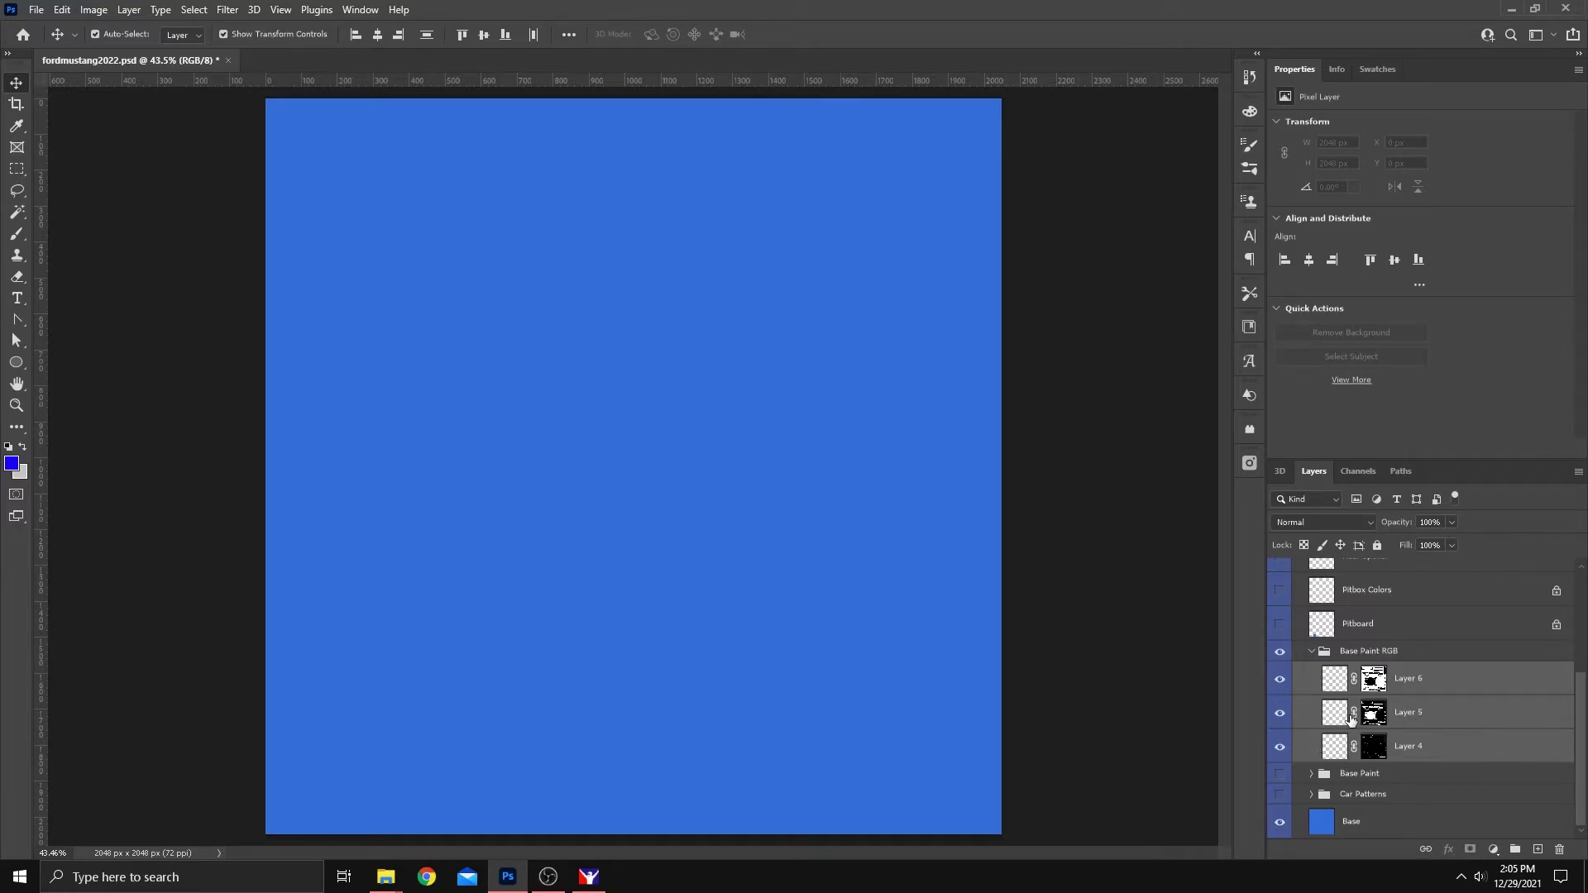
Make Layer 4 the working layer after cycling through Layers 4, 5 and 6
click(1323, 747)
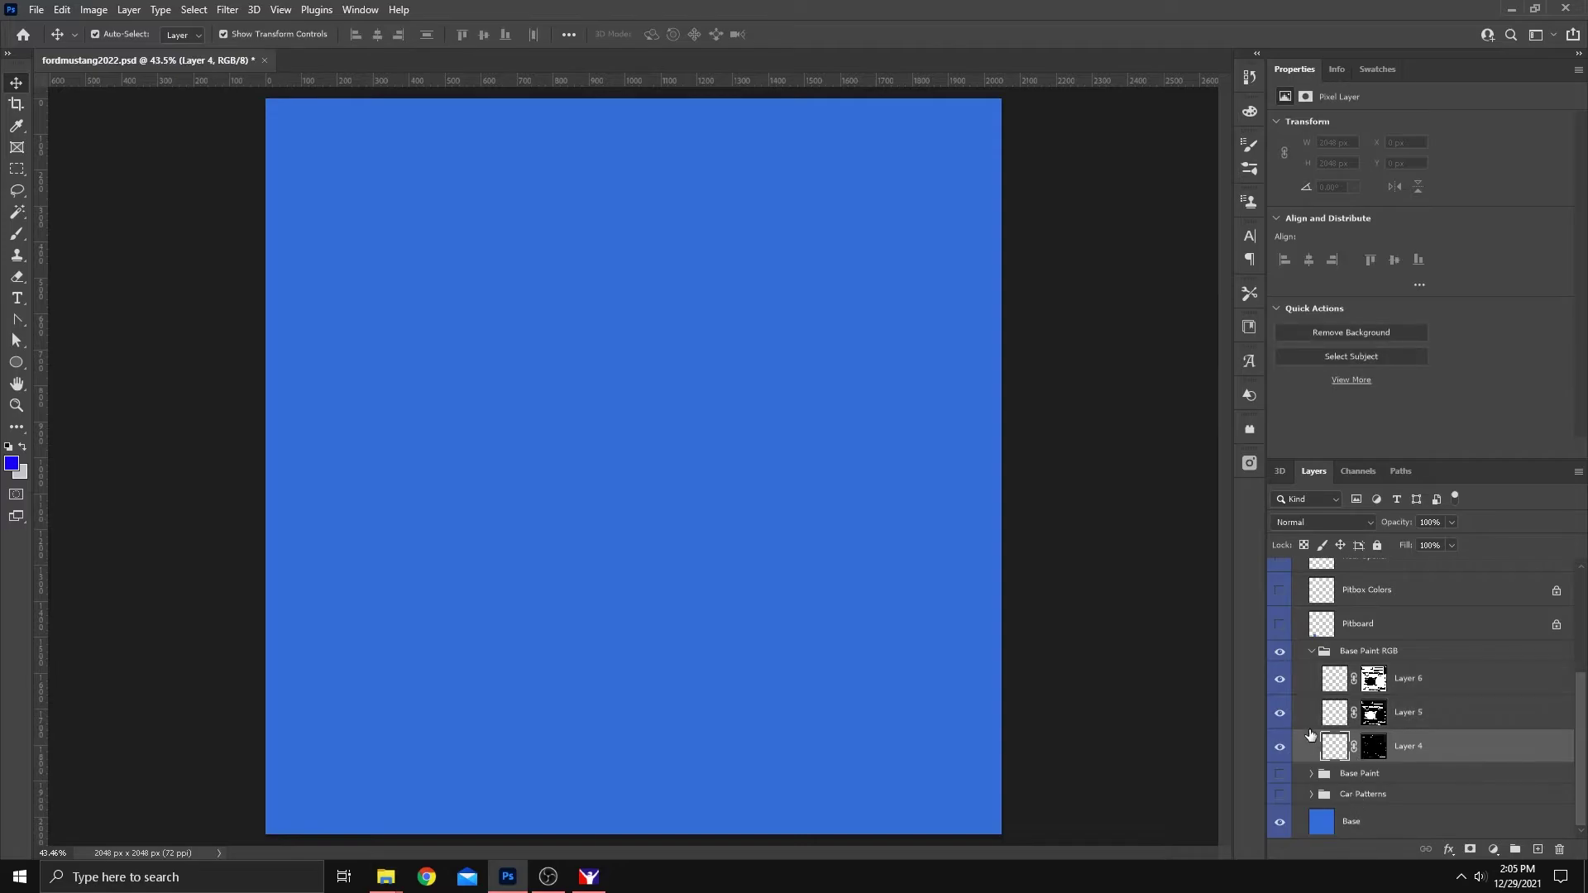
click(1303, 713)
click(1307, 680)
click(1303, 713)
click(1303, 744)
click(1302, 711)
click(1311, 685)
click(1304, 718)
click(1330, 749)
Fill Layer 4 with the blue foreground colour using the Paint Bucket
click(16, 466)
click(1183, 211)
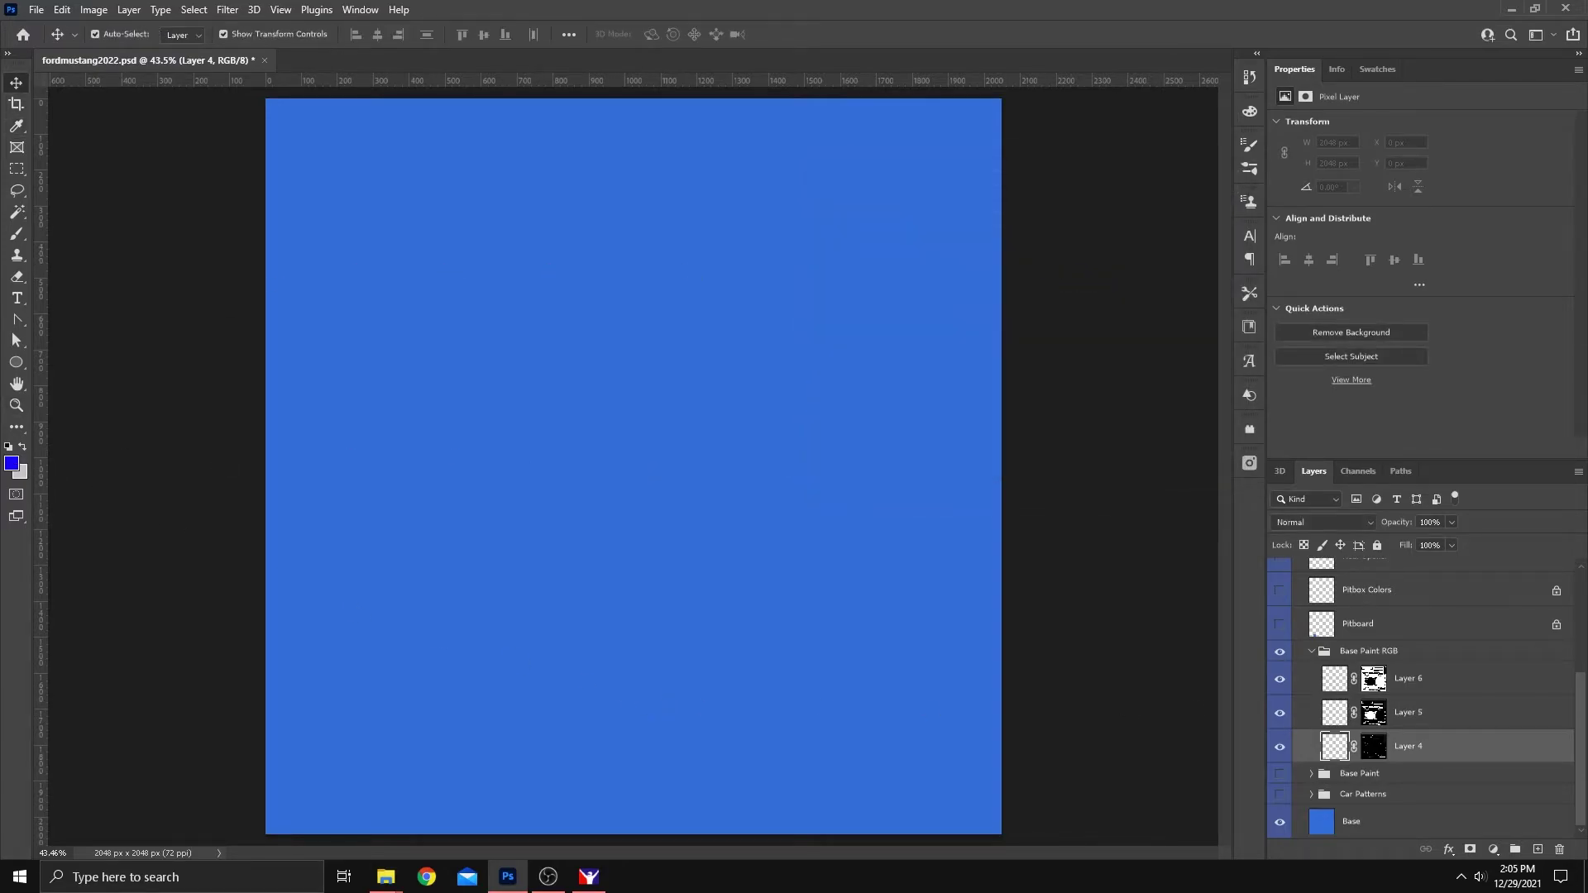
click(16, 126)
click(91, 141)
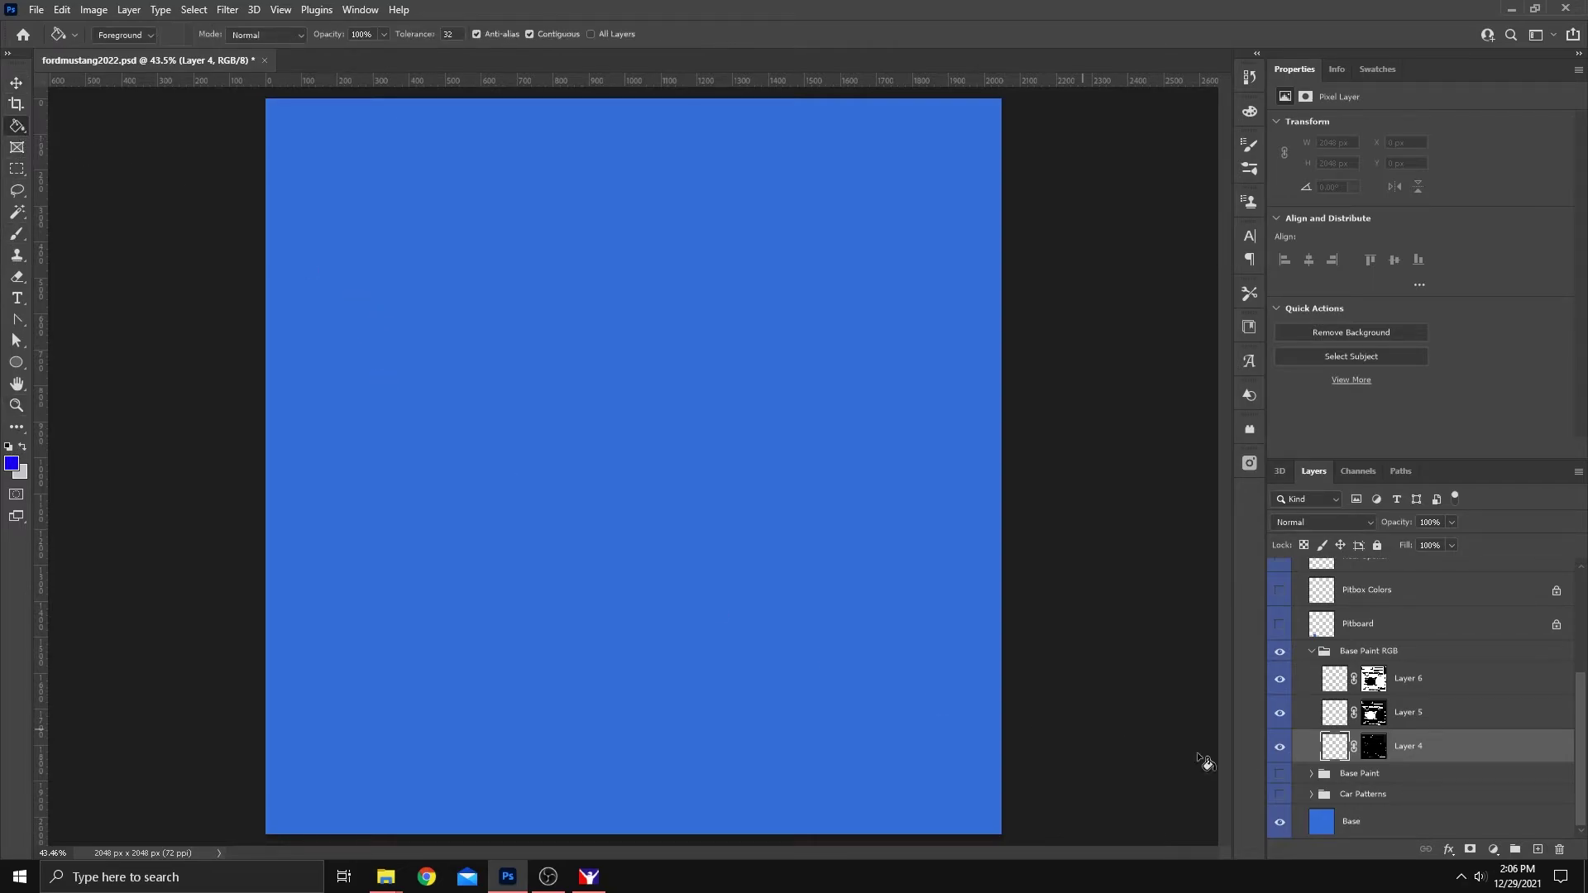
click(728, 494)
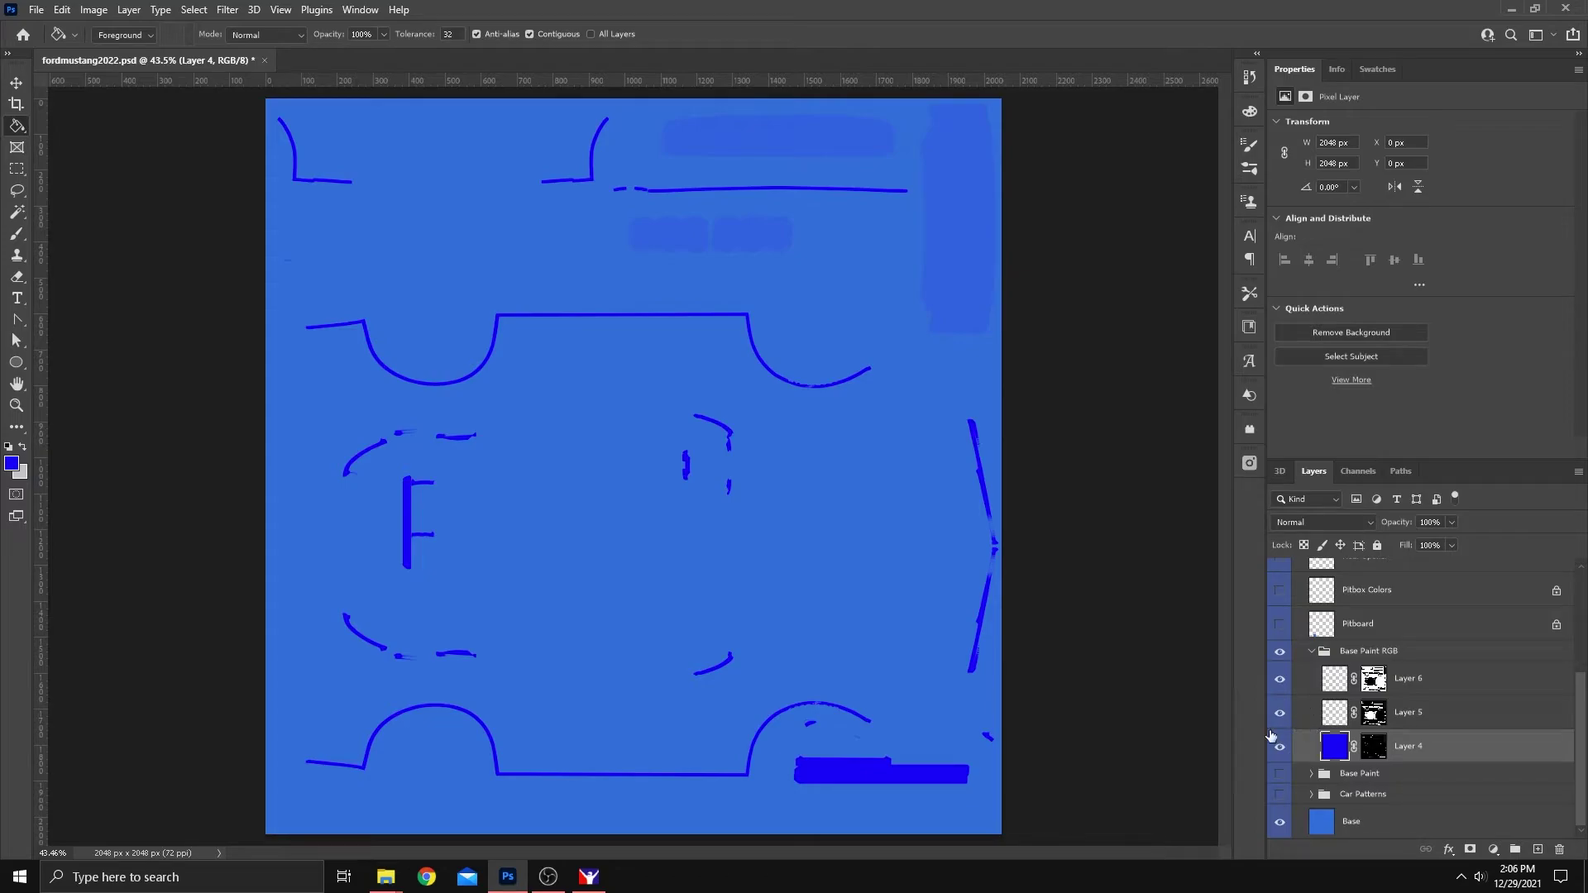
Set the foreground colour to white and refill Layer 4 so its outlines turn white
click(22, 447)
click(13, 464)
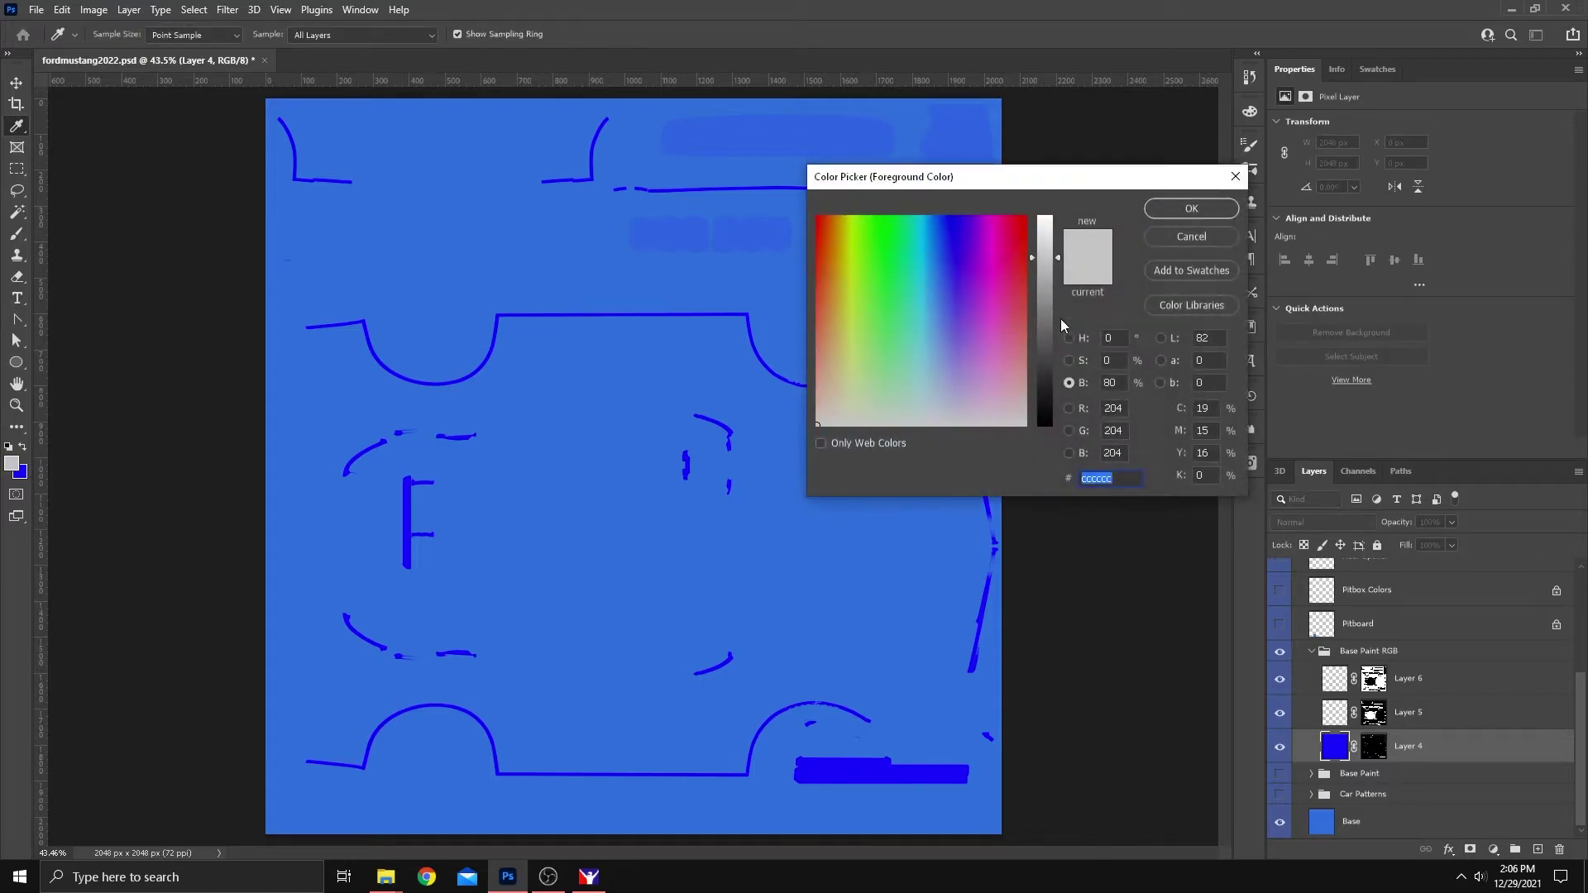
drag(1058, 251, 1057, 215)
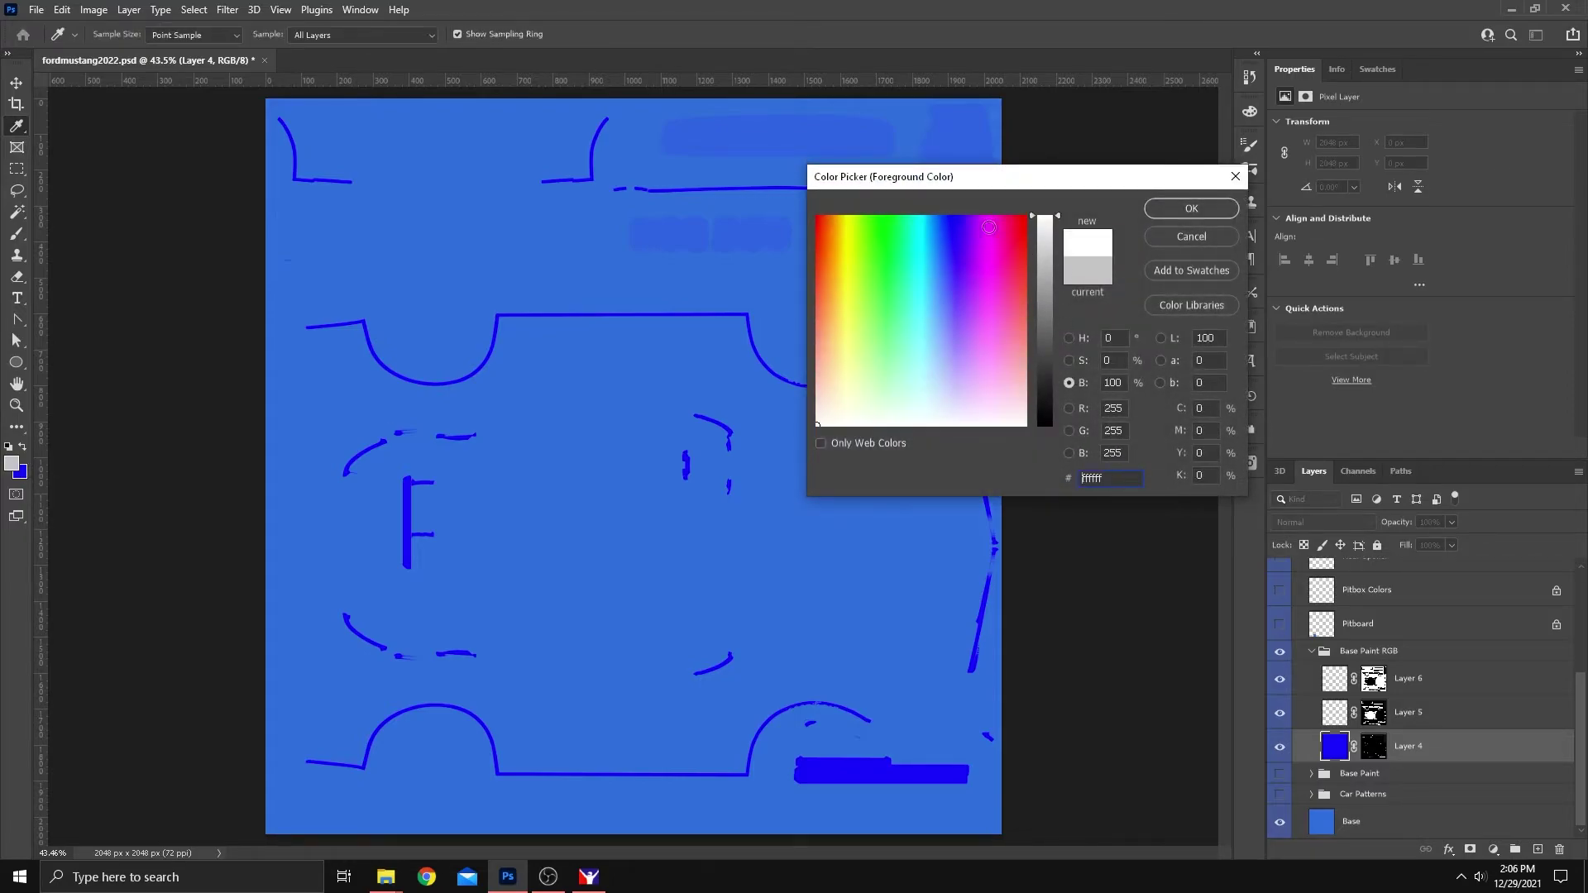
click(1189, 208)
key(g)
click(796, 513)
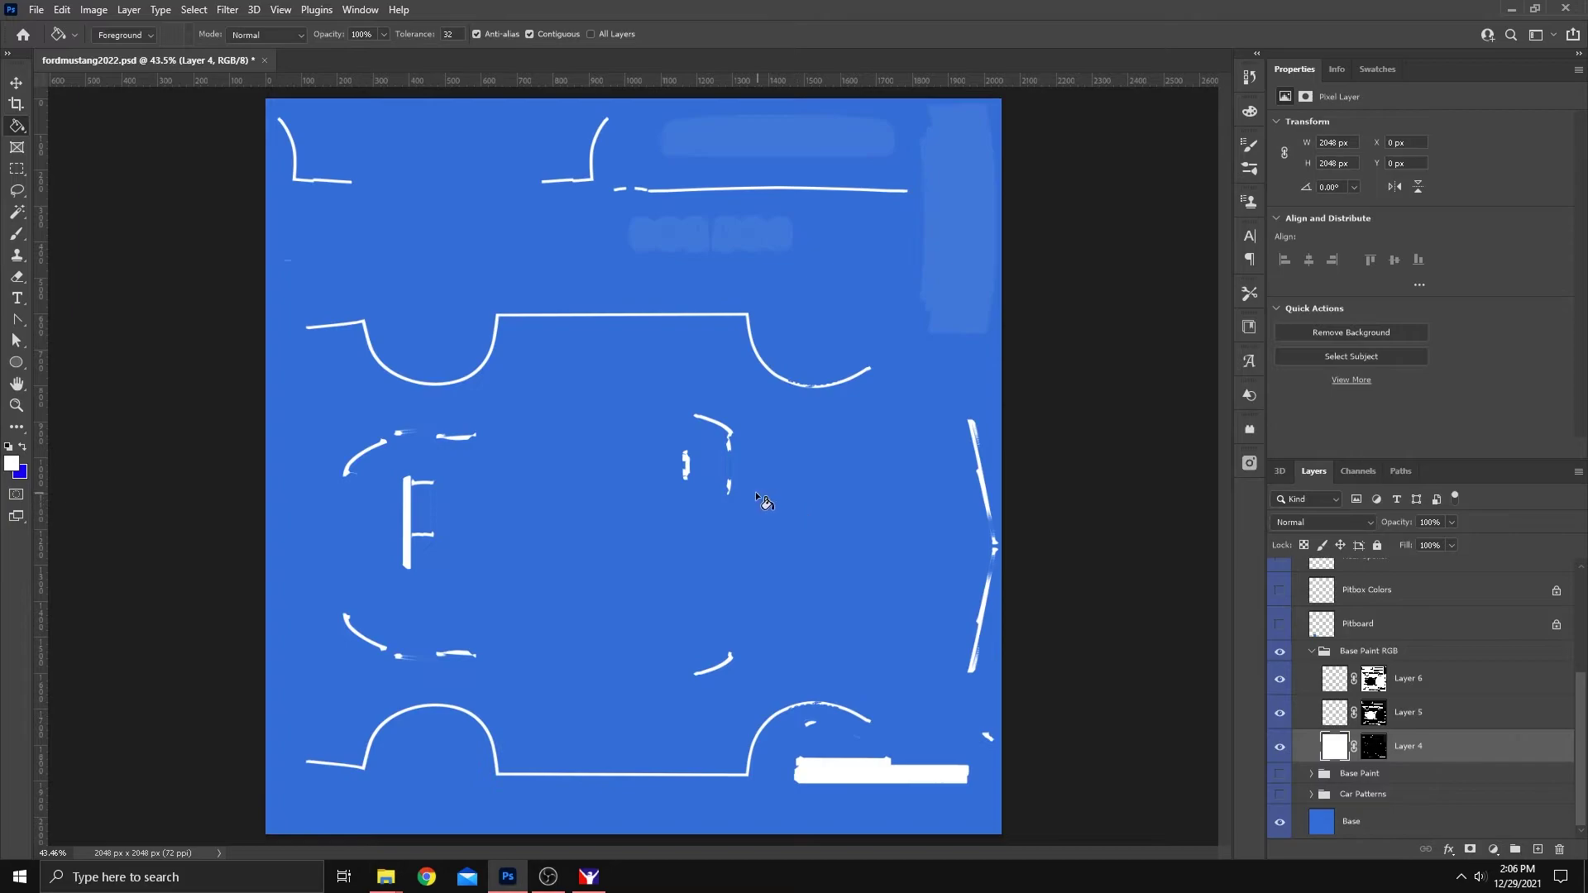
click(1304, 716)
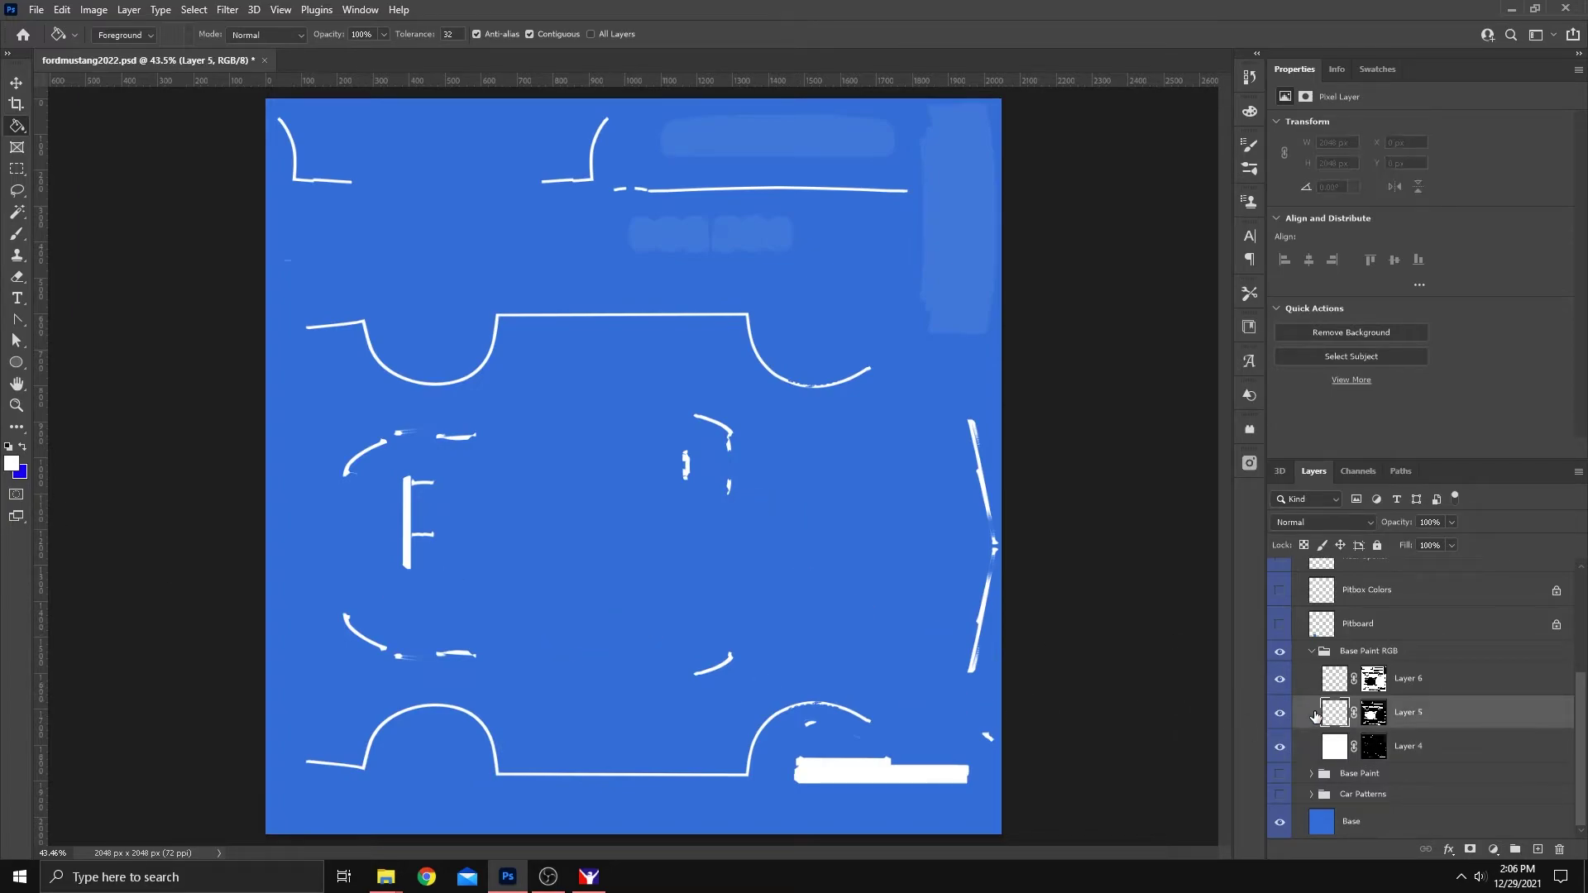
Fill Layer 5 and Layer 6 with blue using the Paint Bucket
click(23, 447)
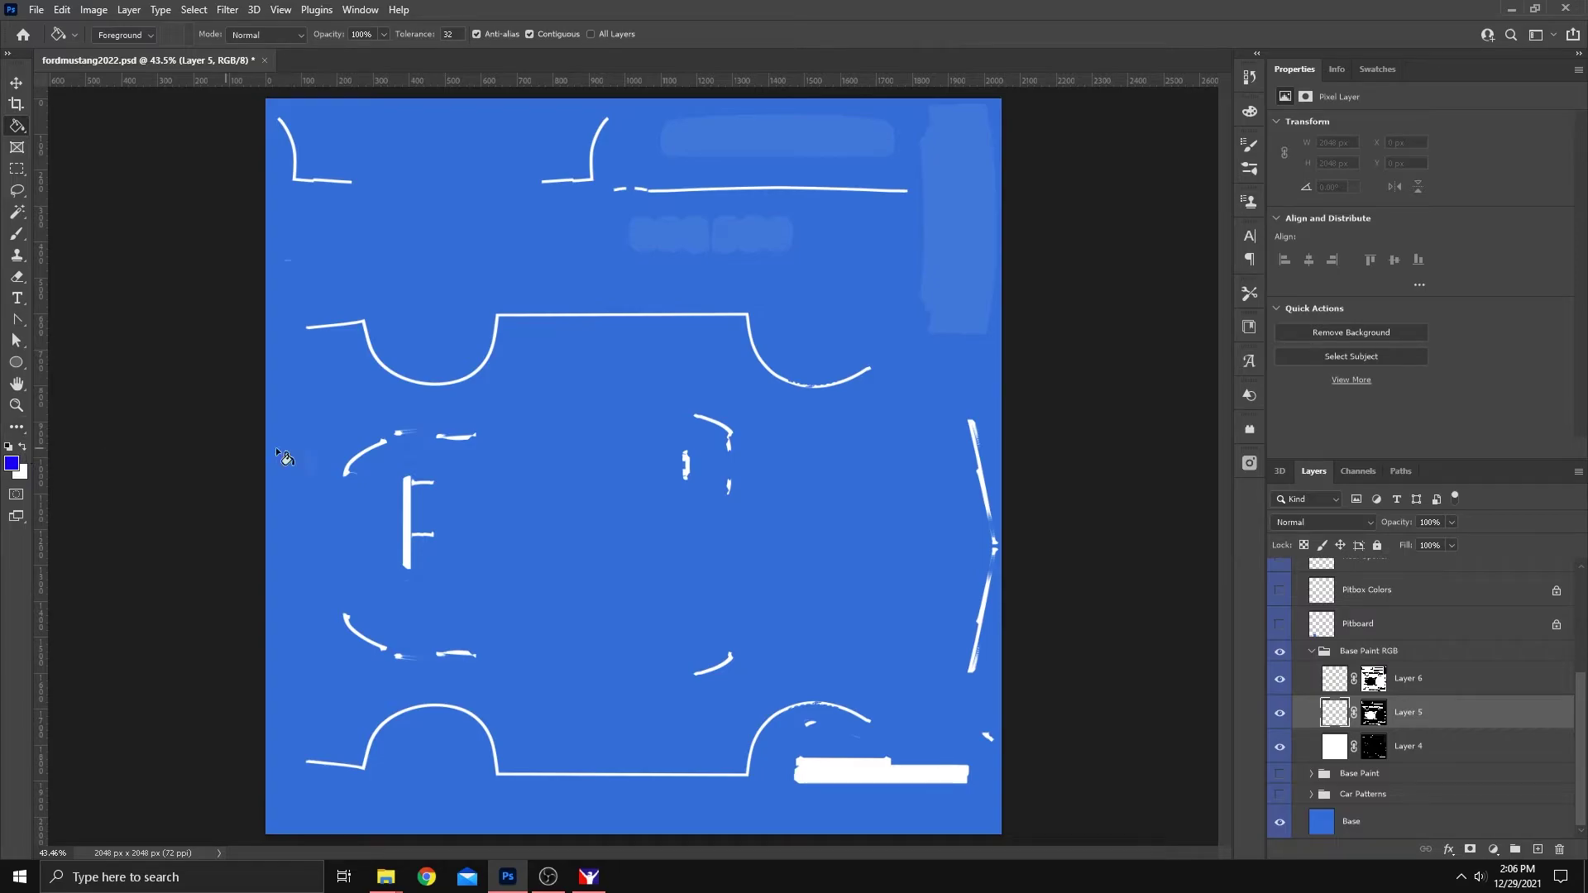
click(589, 494)
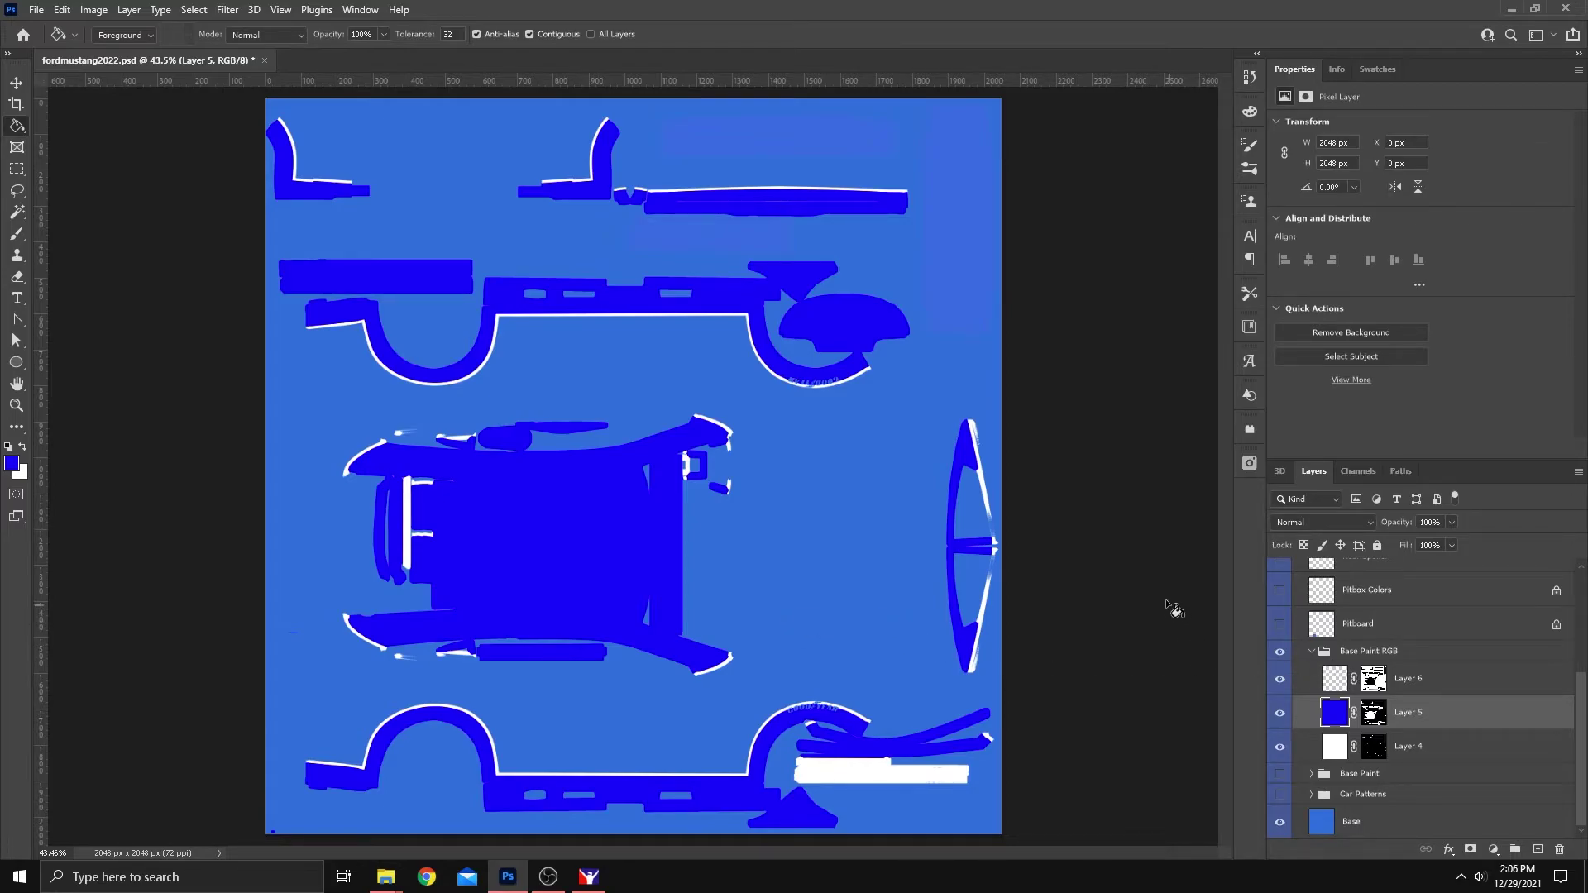
click(1318, 690)
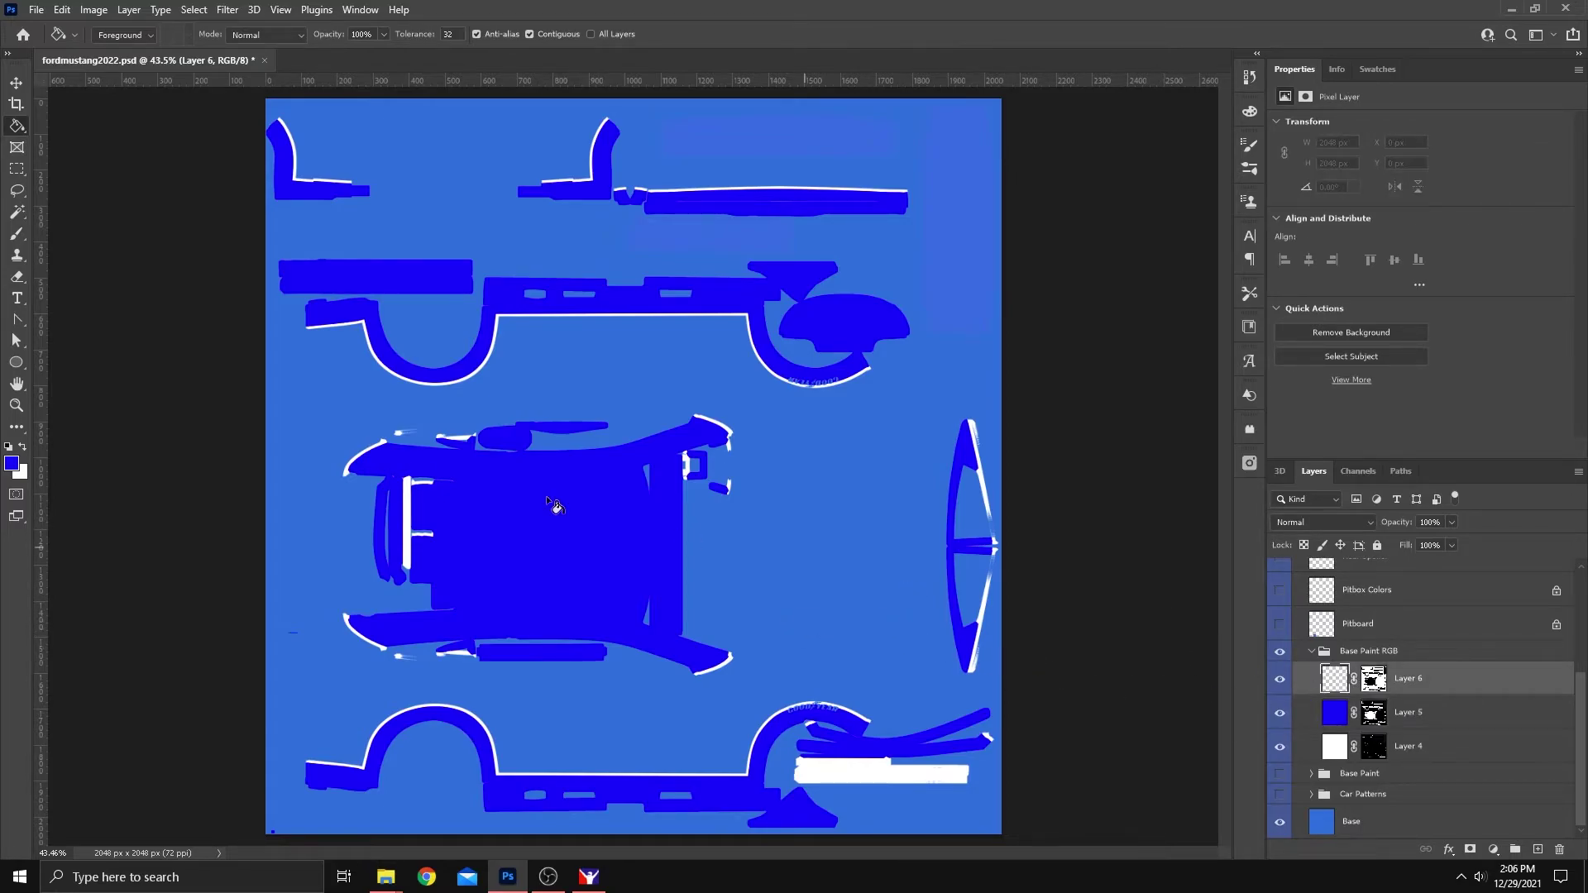
click(618, 480)
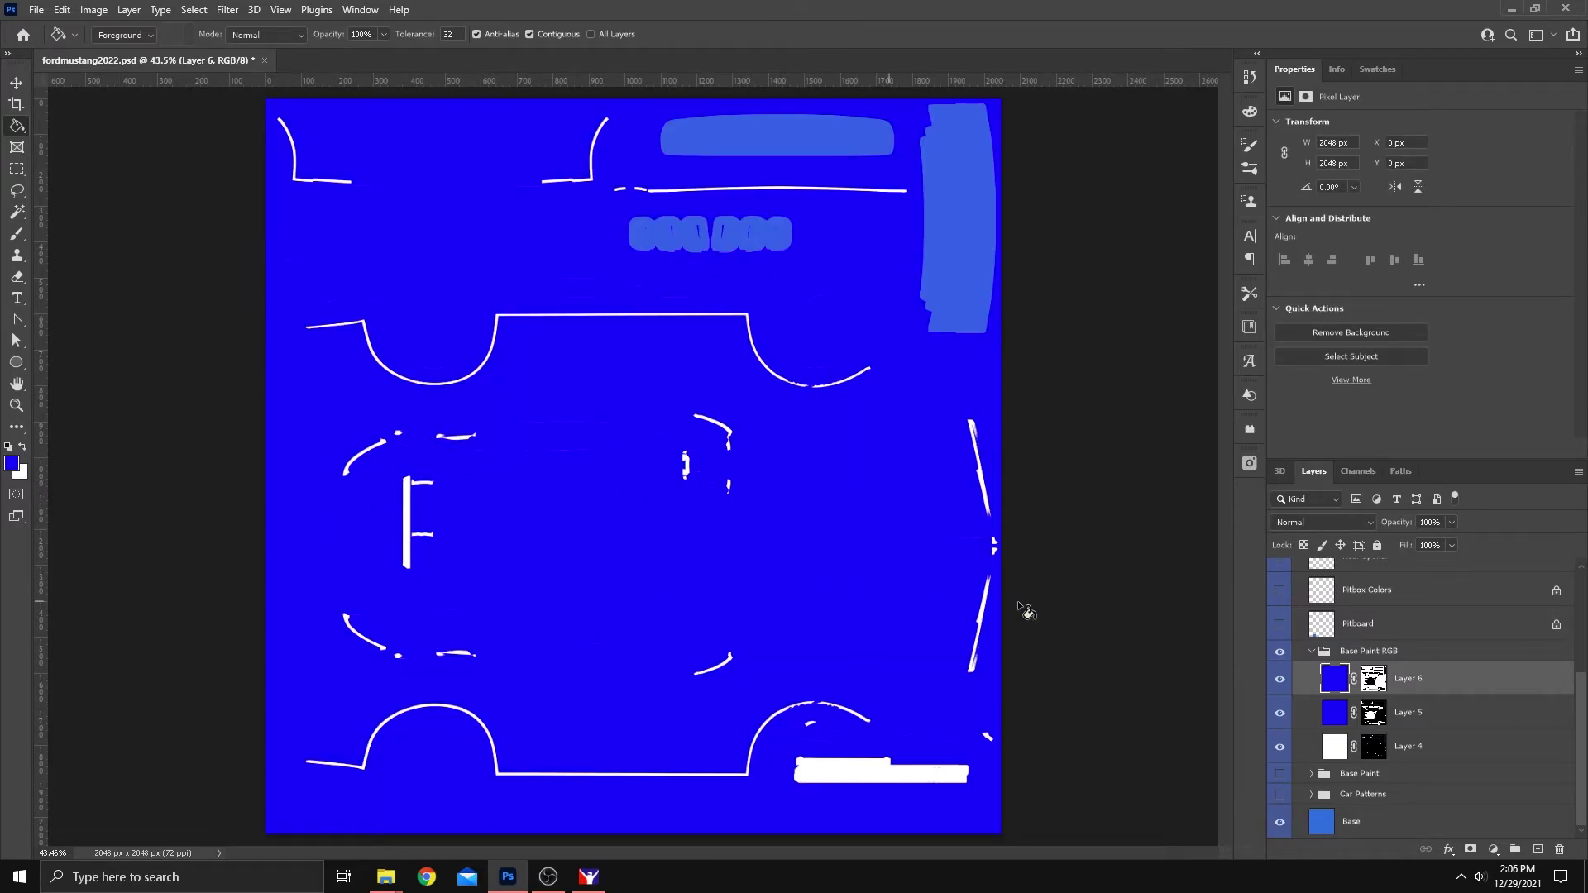
Set the foreground colour to light blue 03afff and refill Layer 5 with it
click(1321, 715)
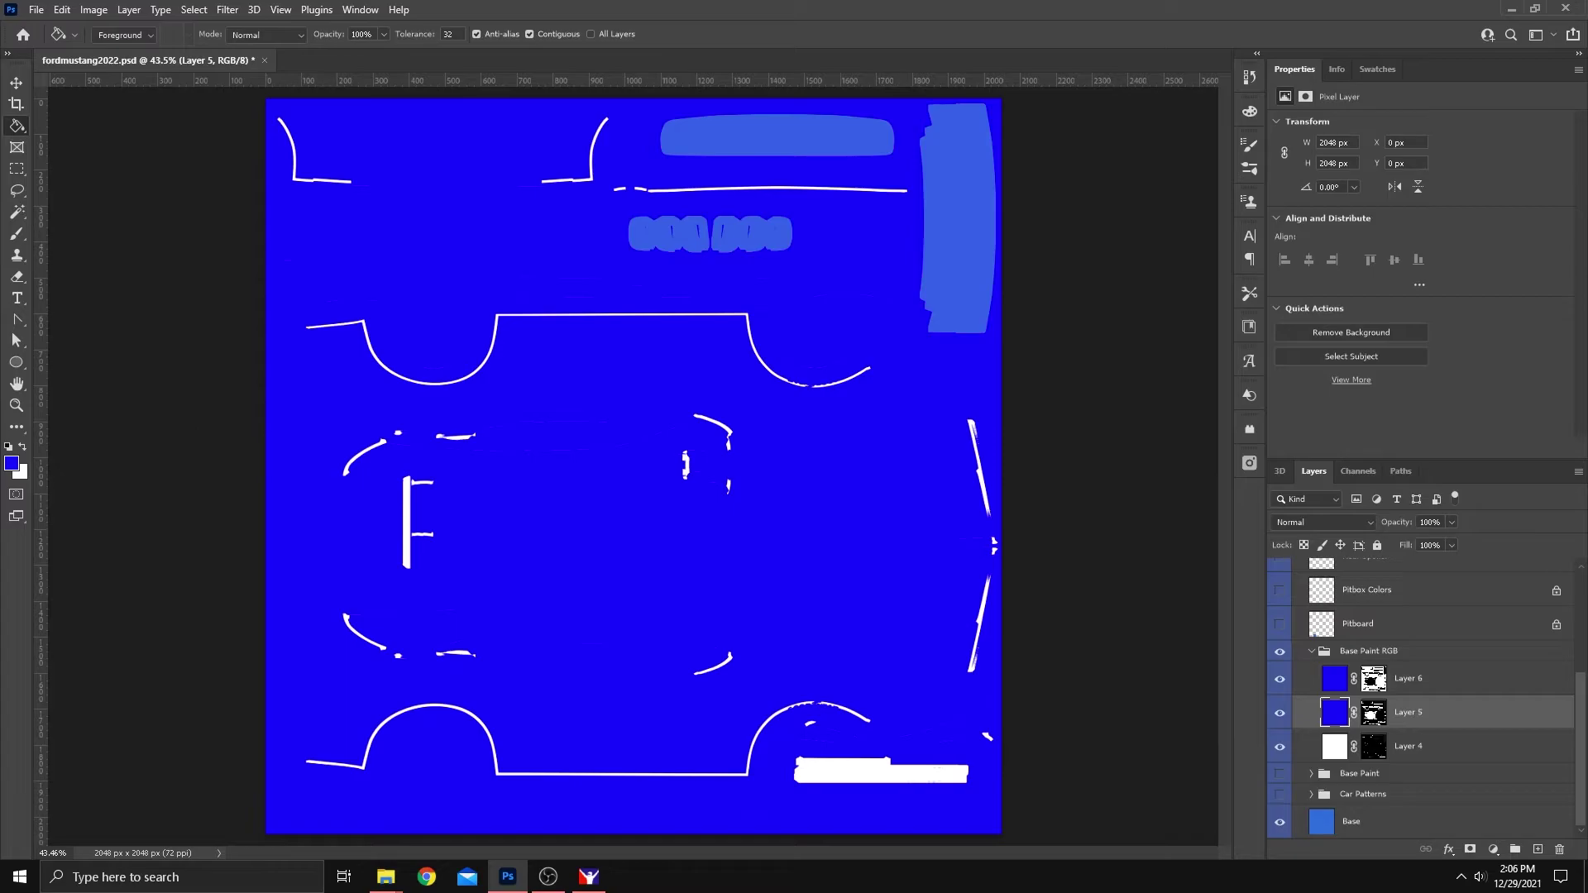
click(12, 464)
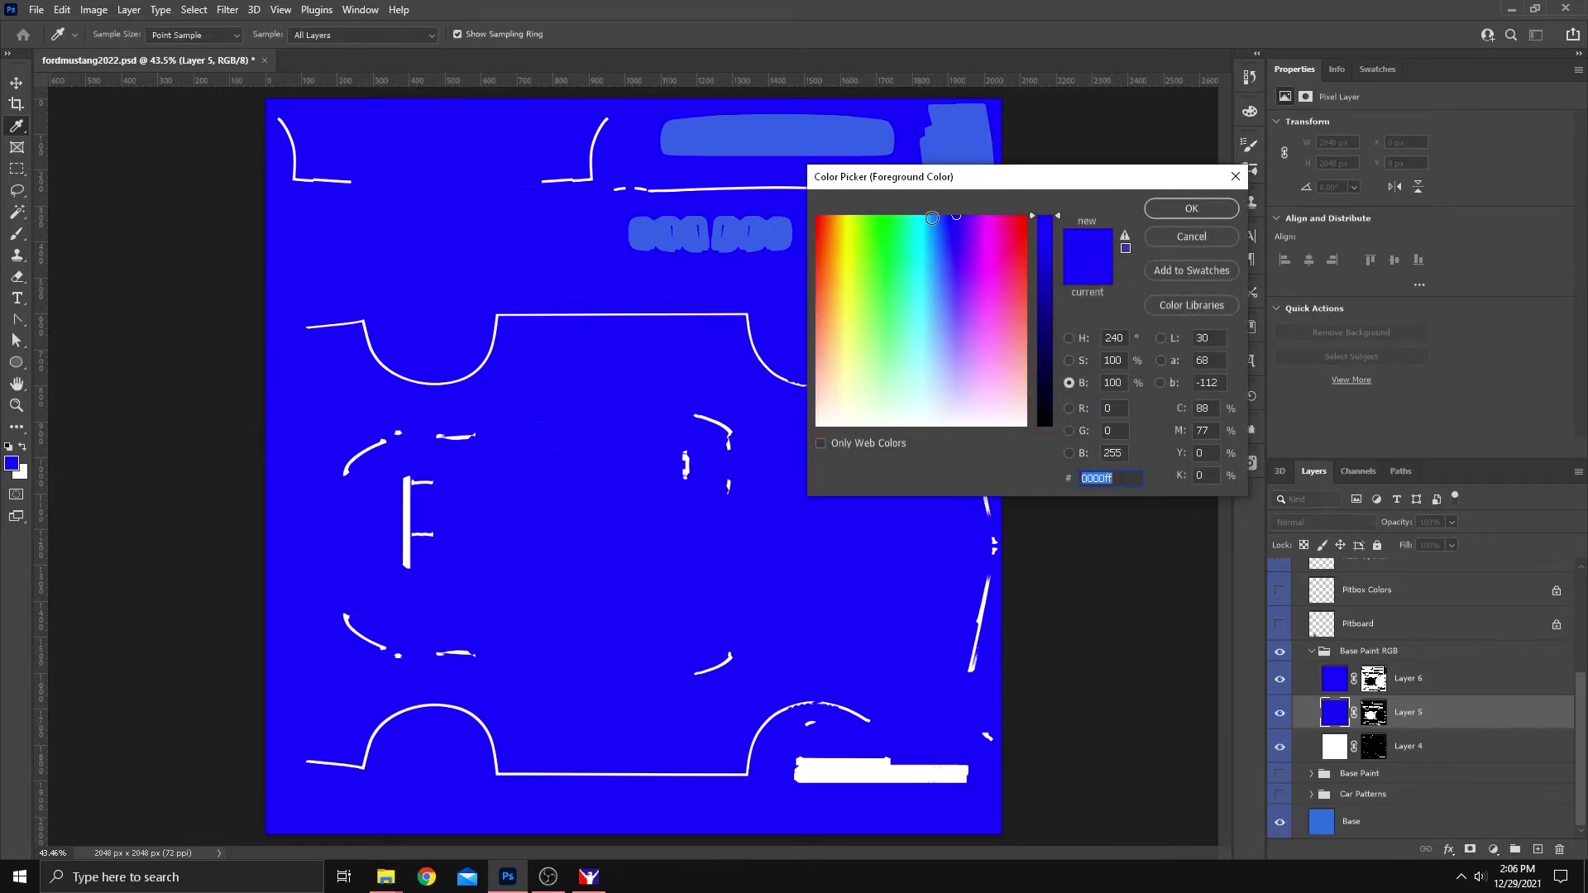
text(03afff)
click(1191, 209)
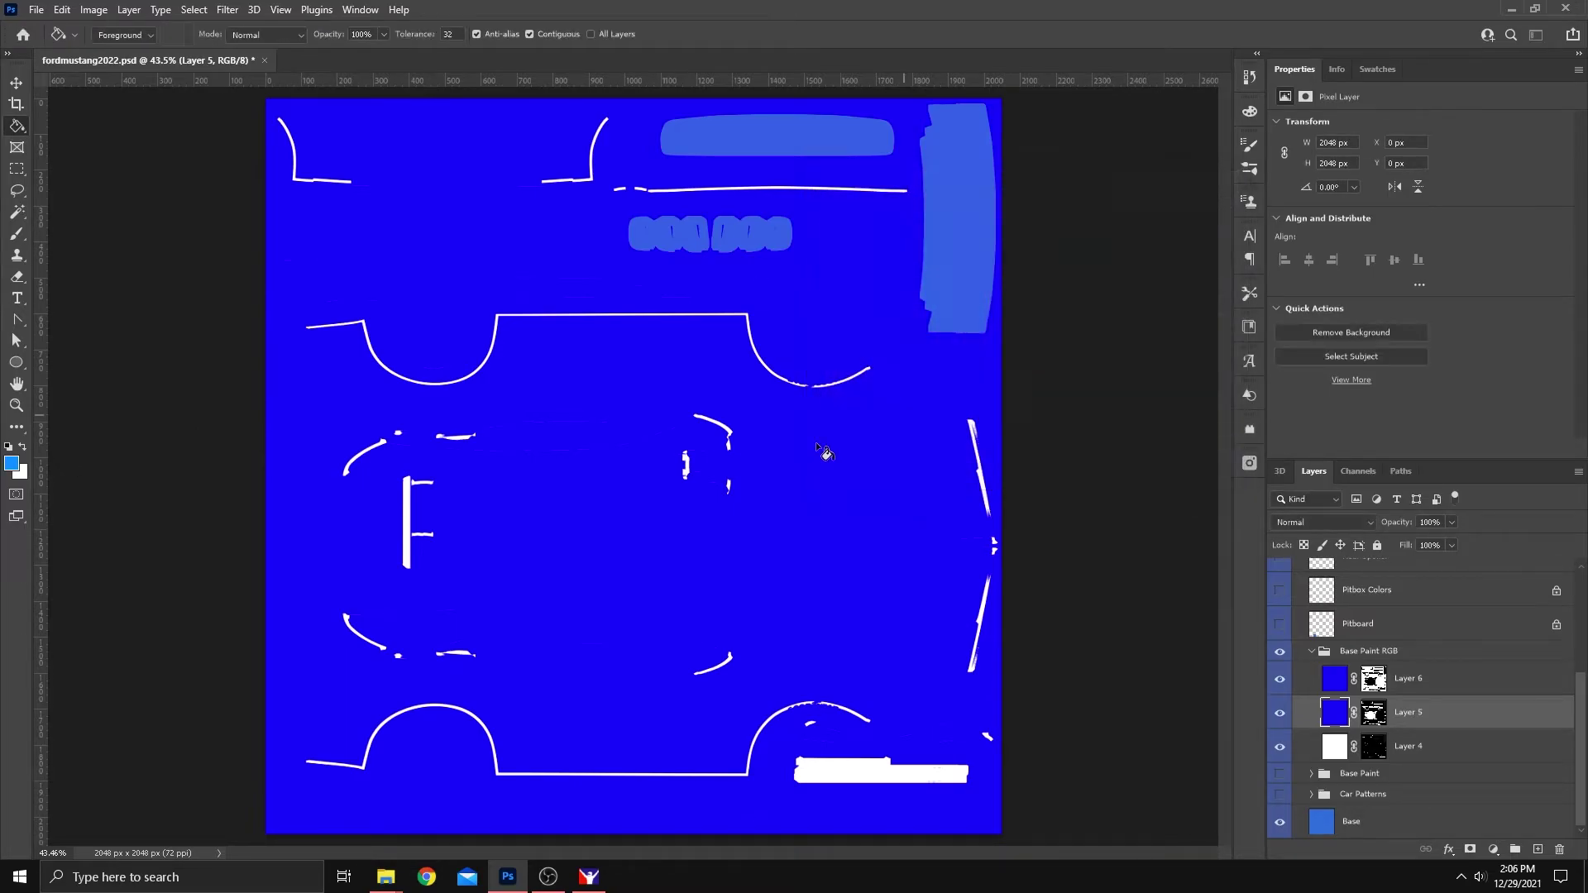
click(771, 503)
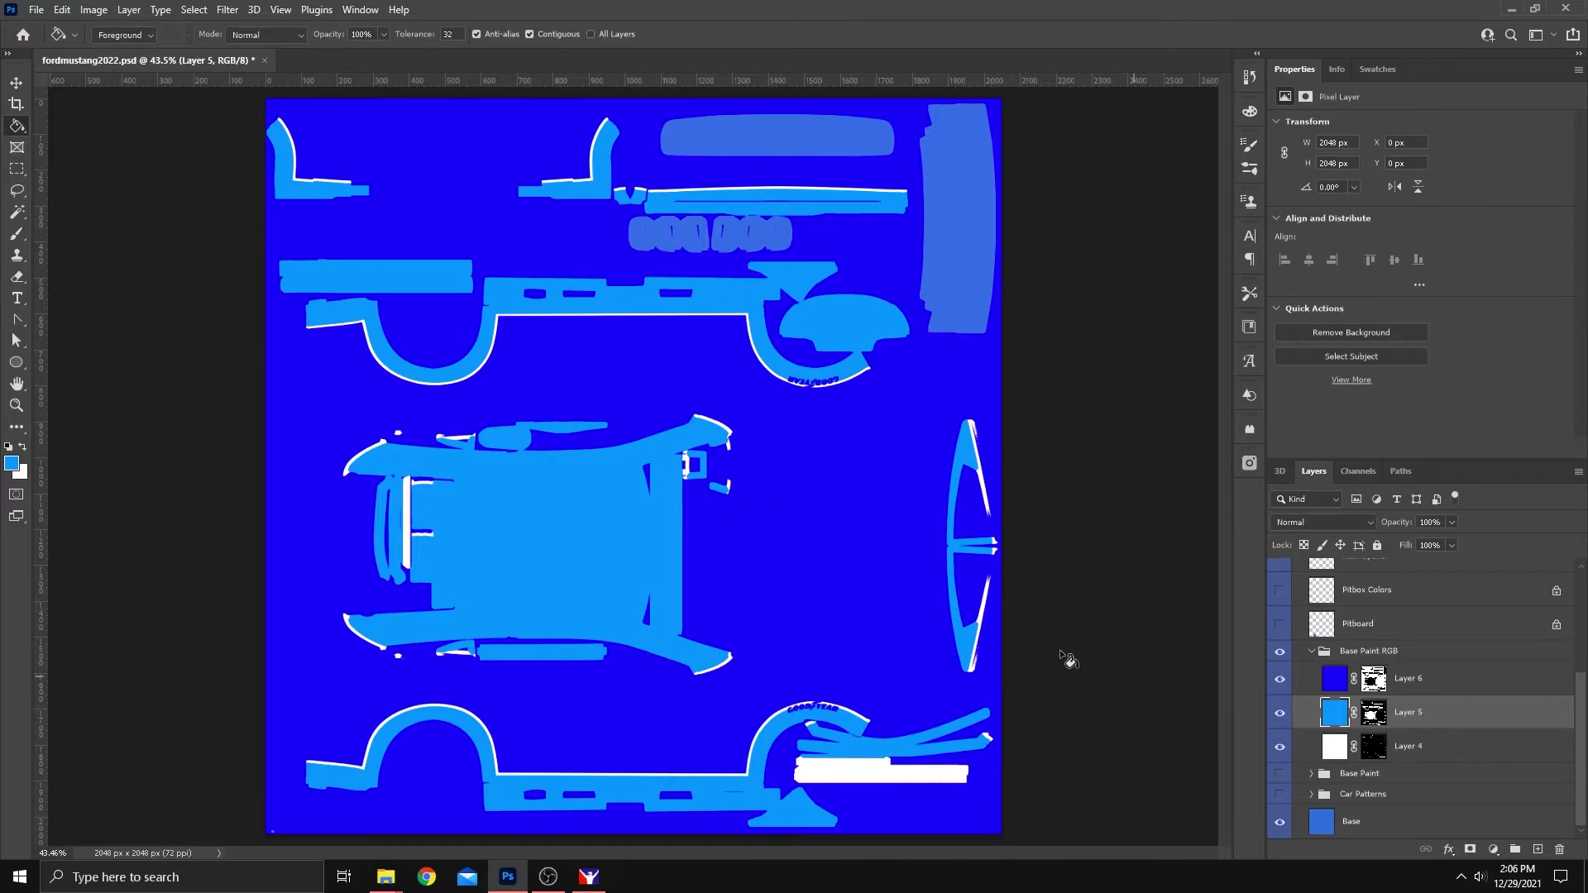
click(17, 86)
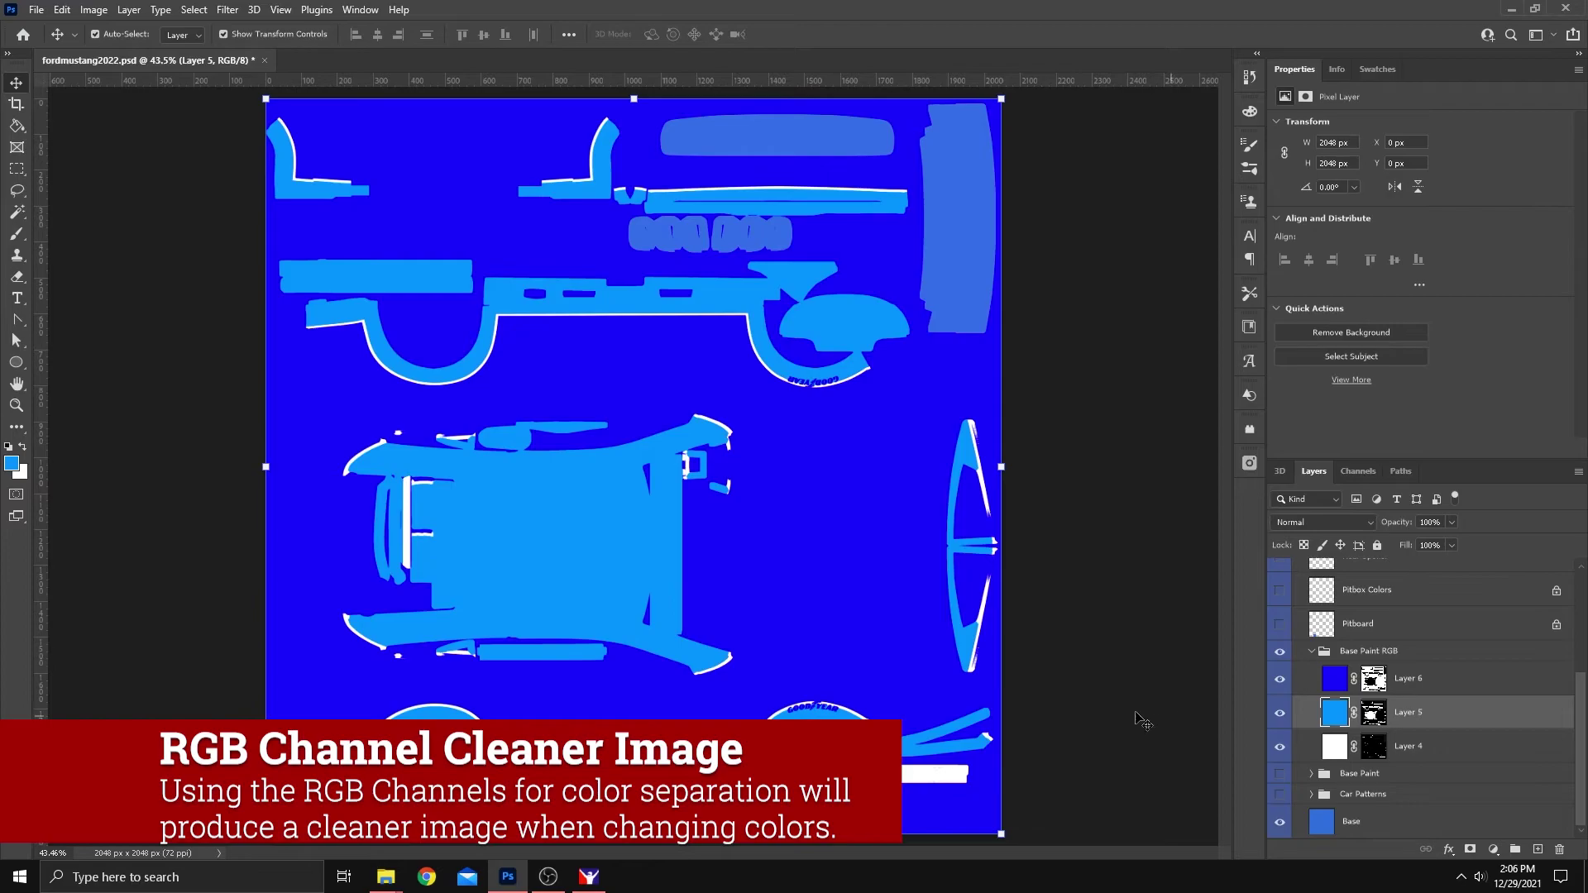
scroll(716, 697, up, 10)
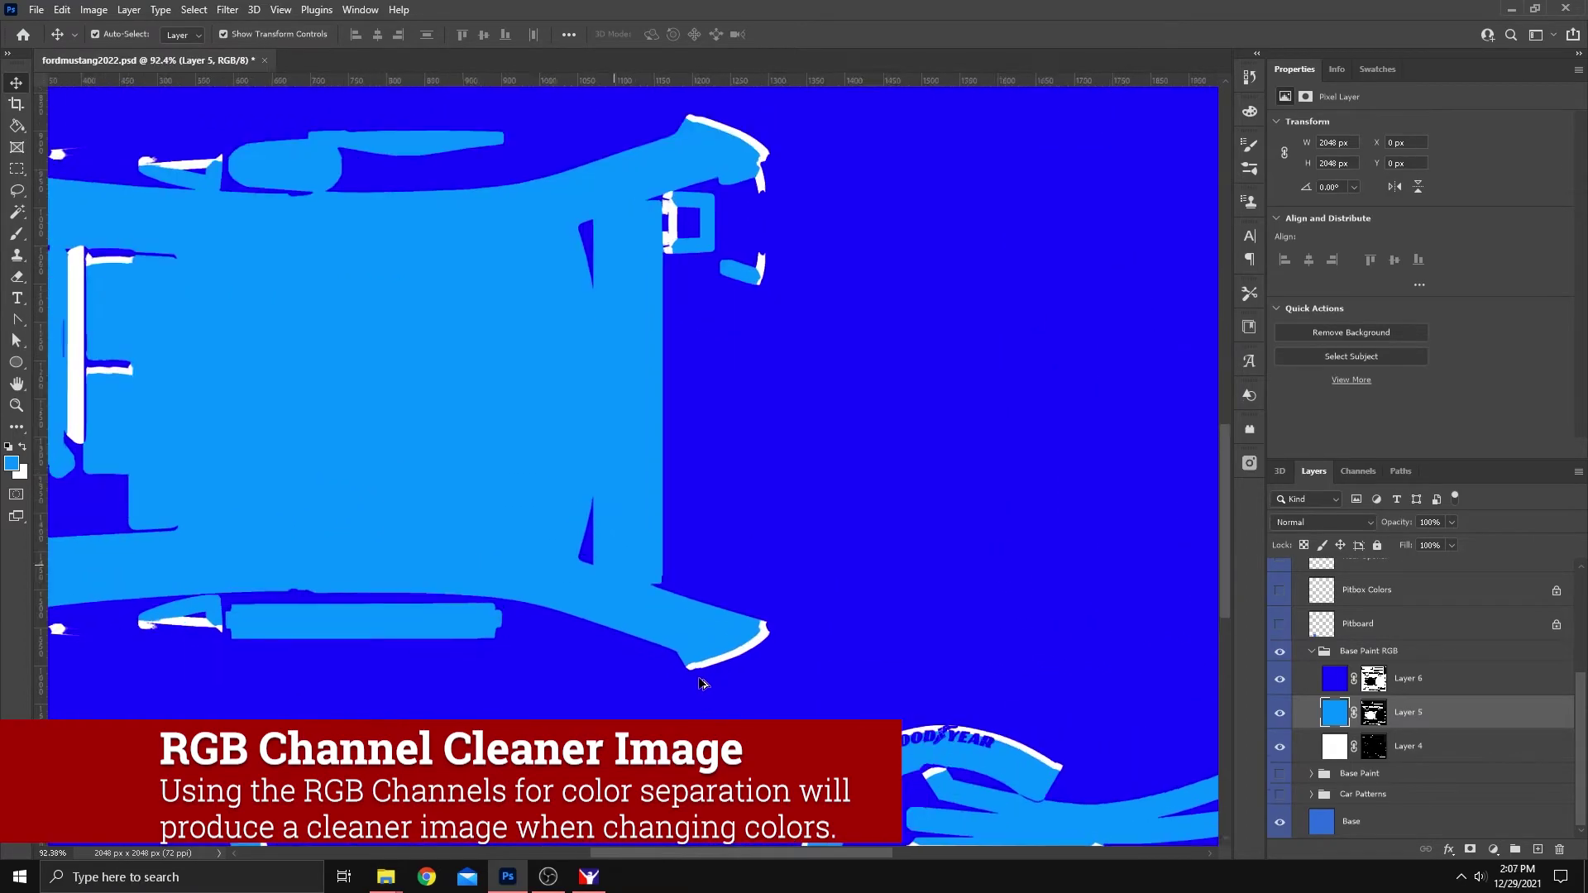
scroll(703, 683, up, 2)
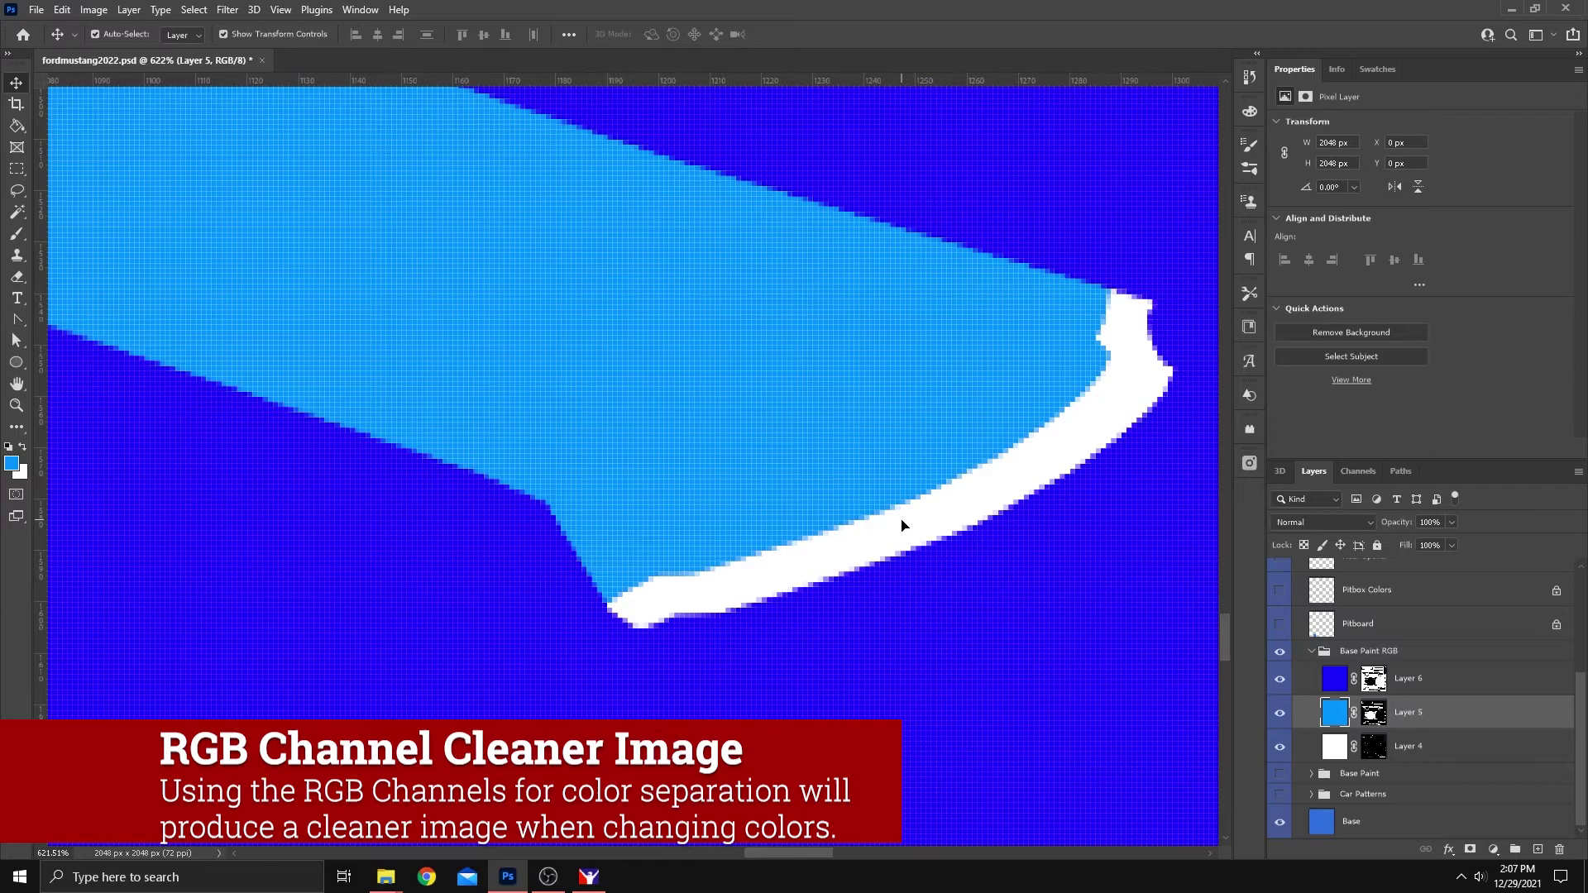
scroll(926, 583, down, 4)
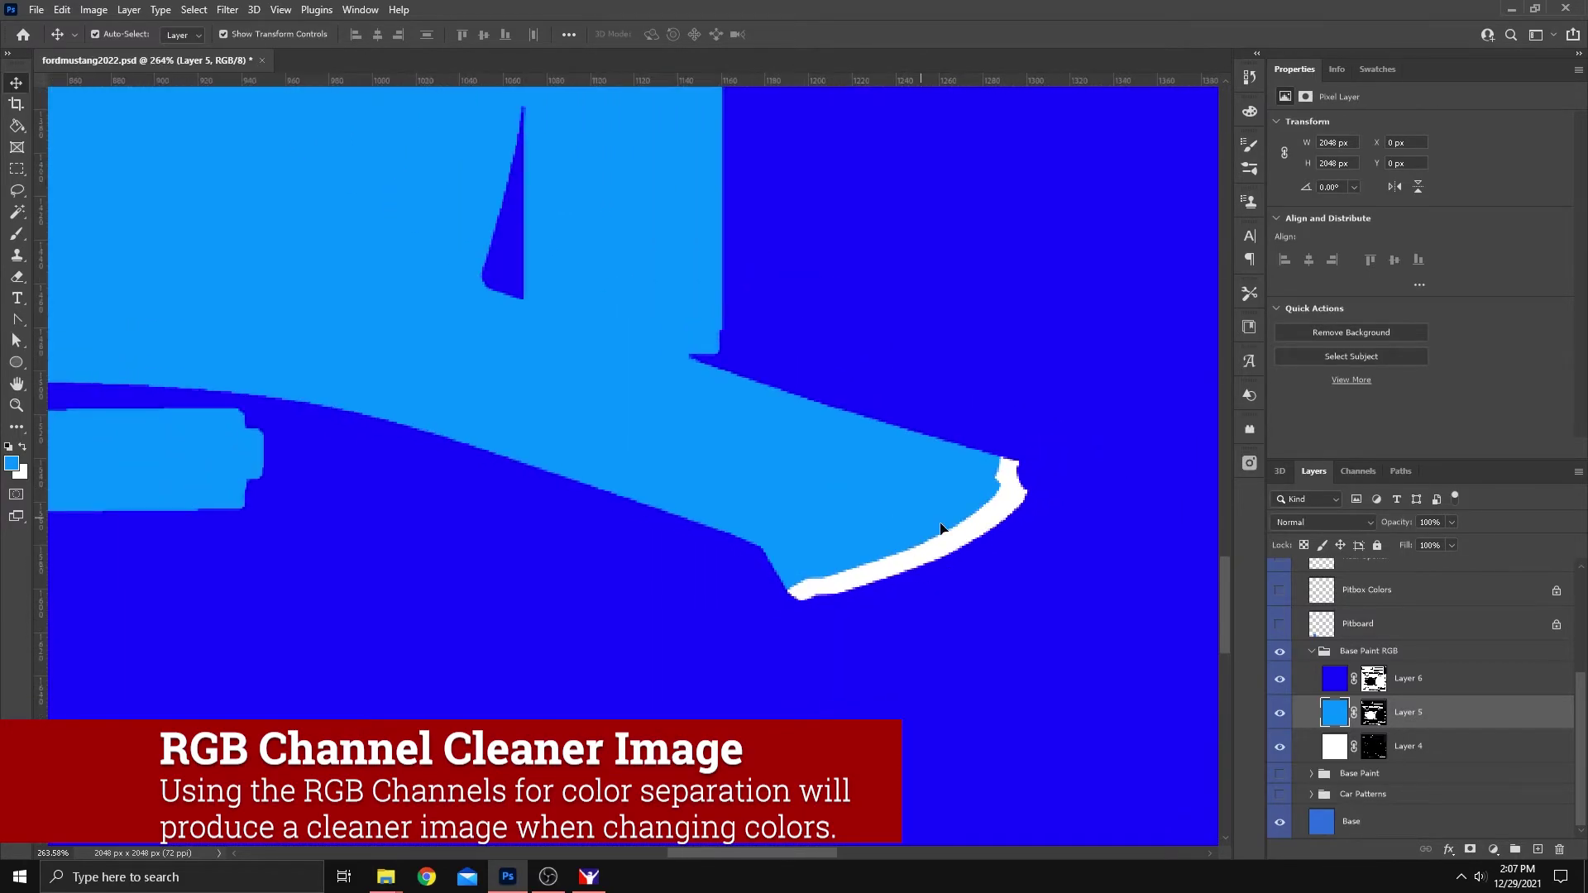
scroll(941, 552, down, 3)
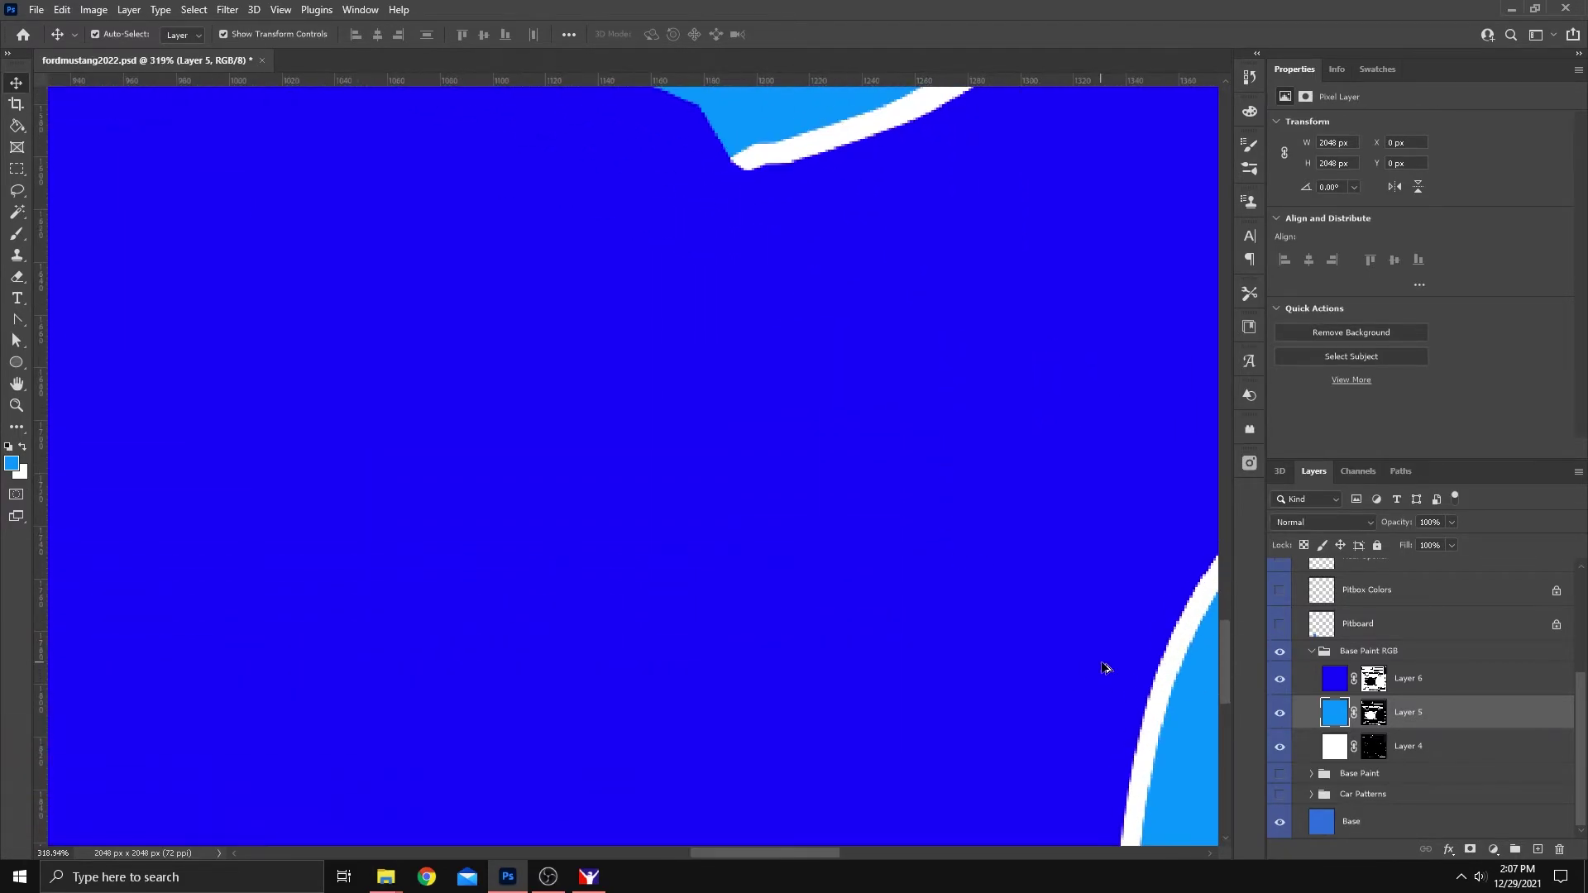
scroll(929, 708, down, 4)
scroll(1112, 584, up, 8)
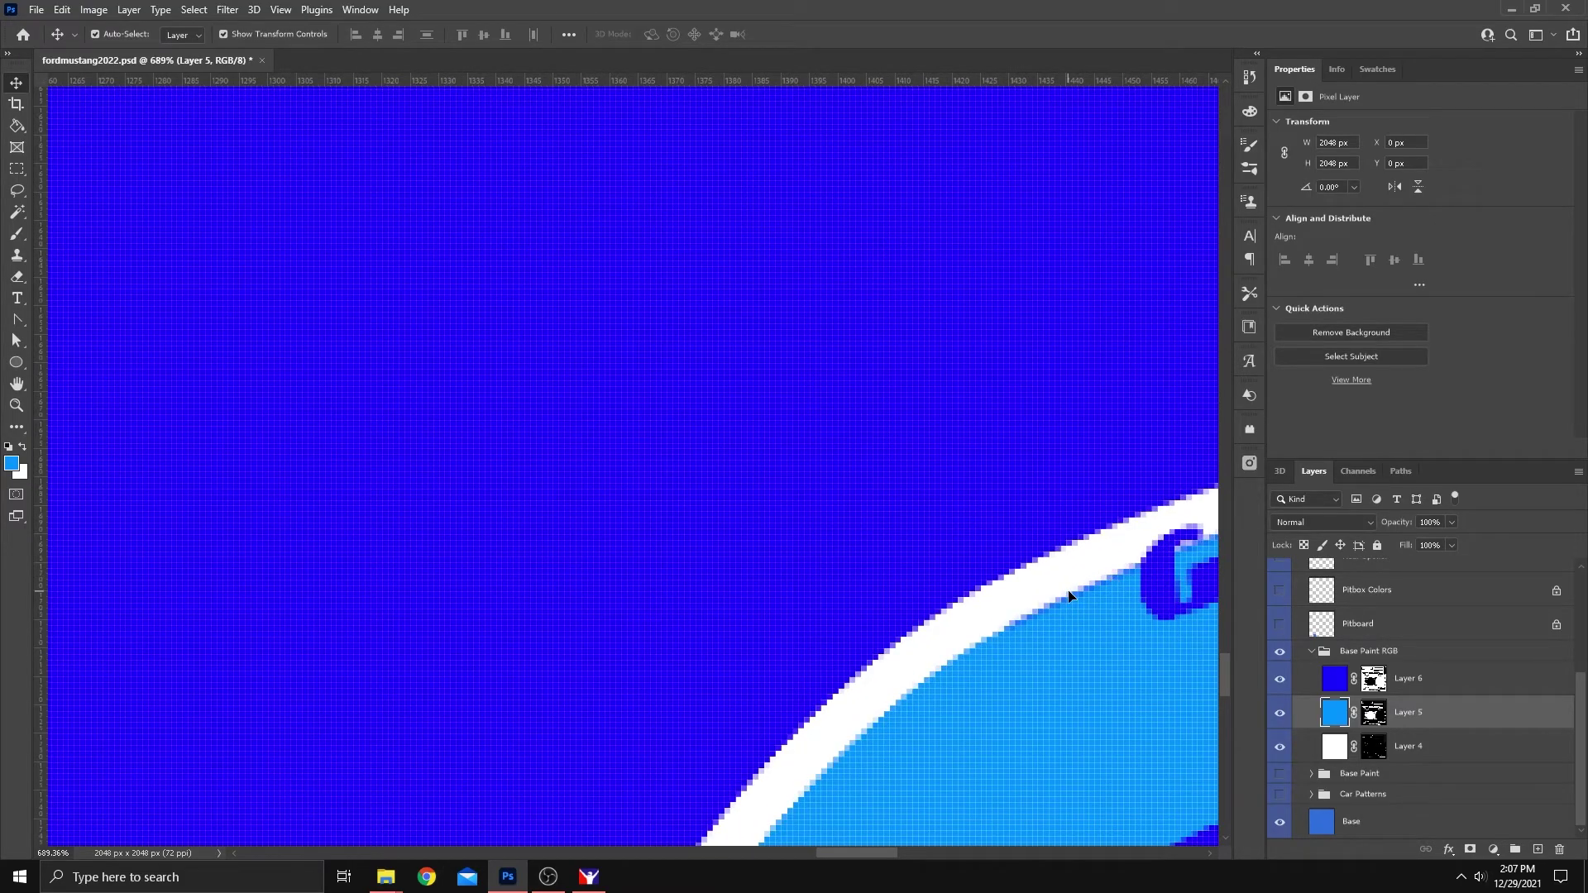
key(ctrl+0)
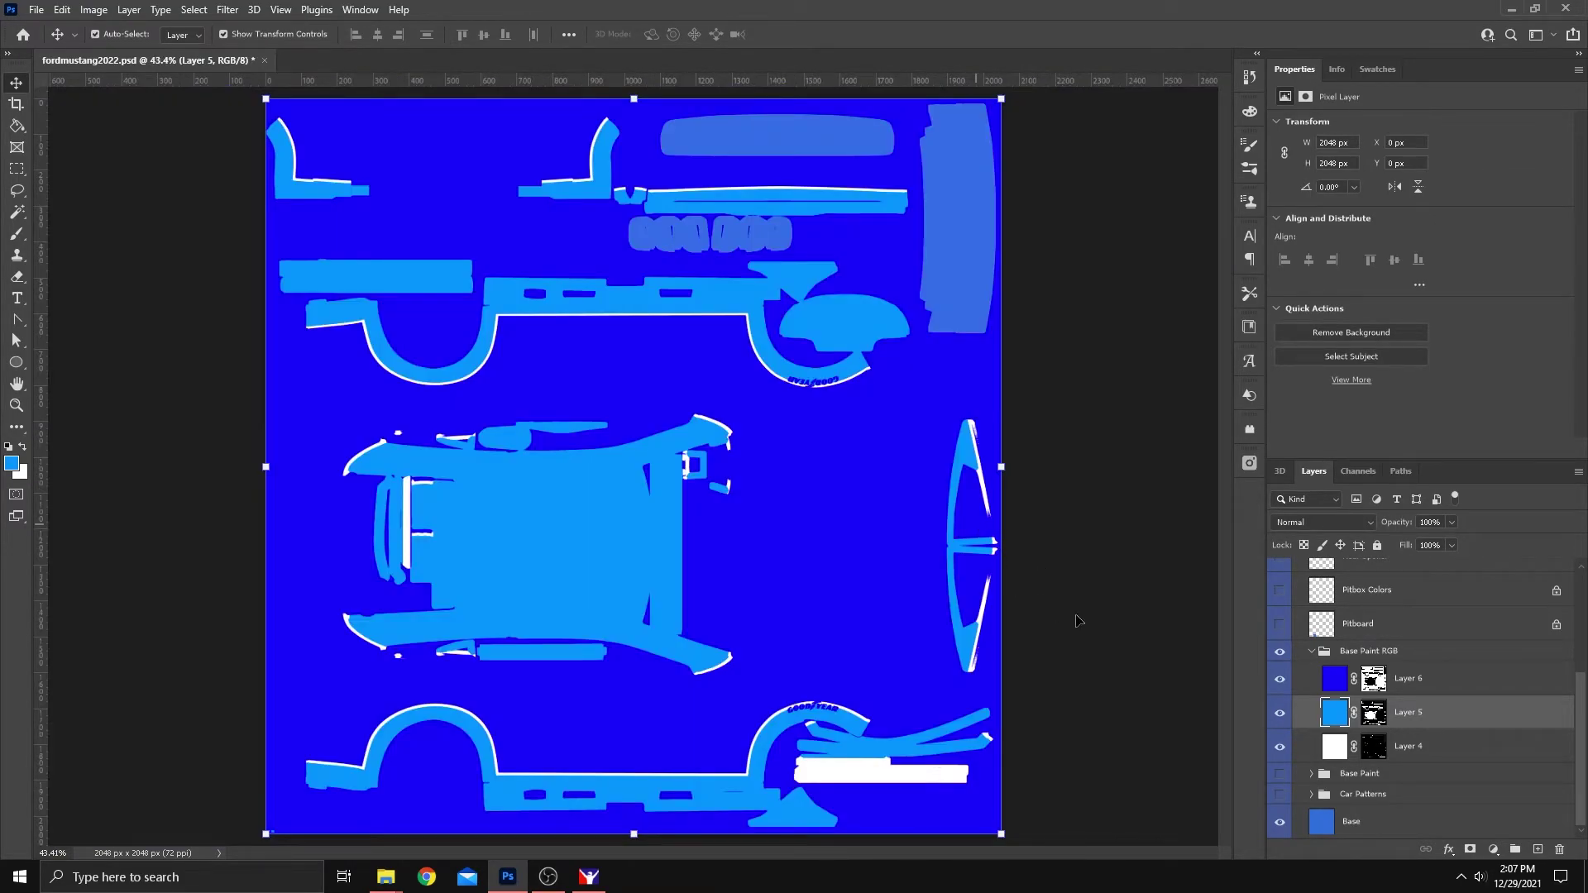
Collapse the Base Paint RGB group and compare it against the original Base Paint pattern
click(1313, 653)
click(1281, 774)
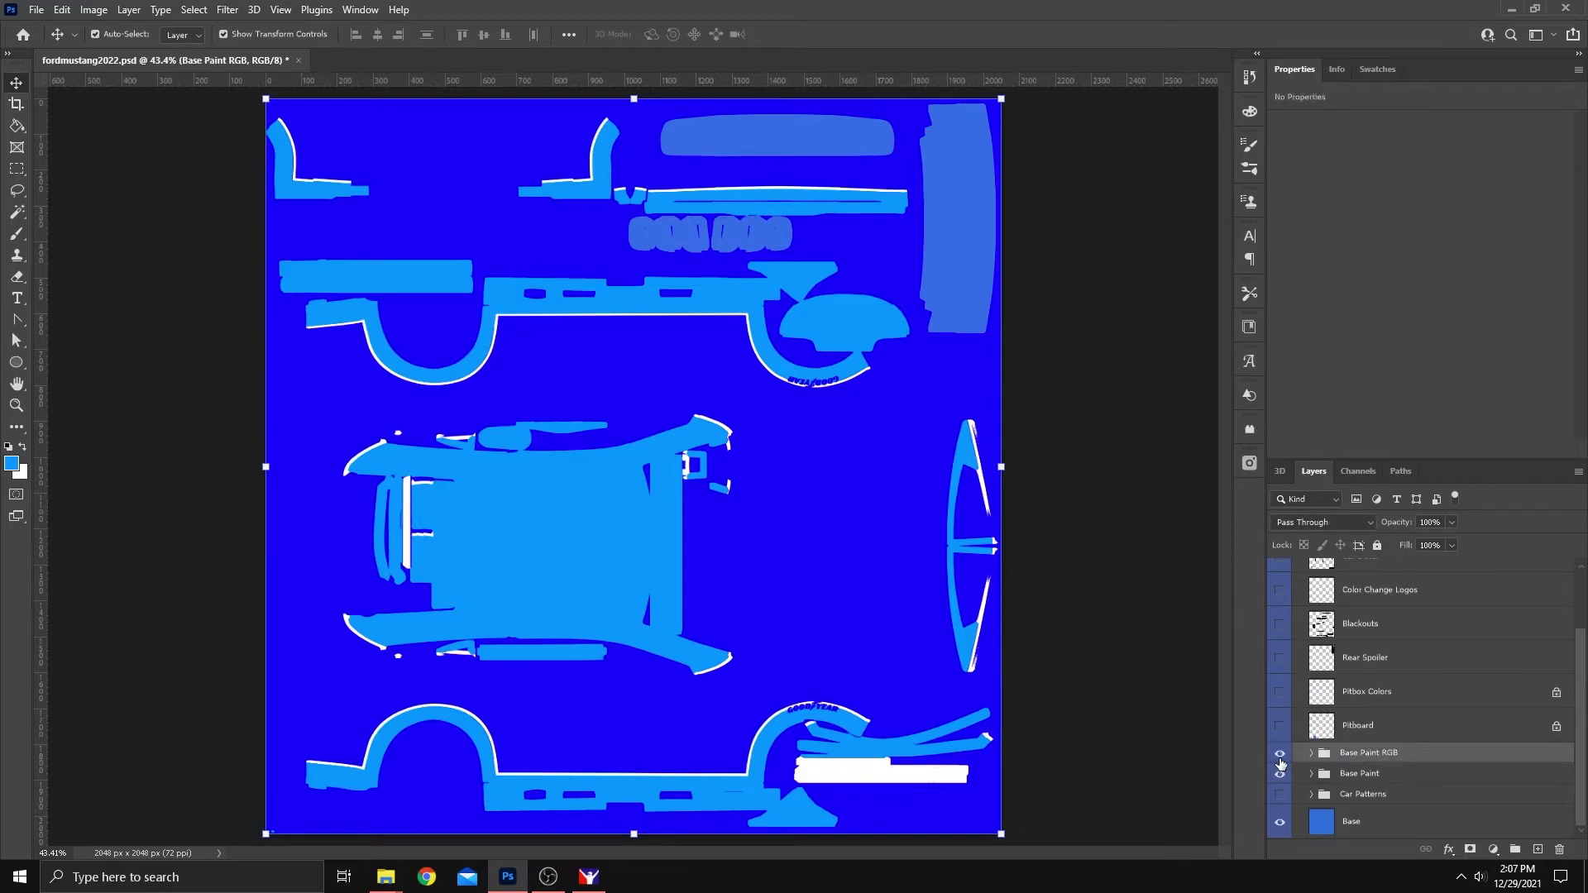
click(1281, 753)
click(1280, 753)
click(1281, 754)
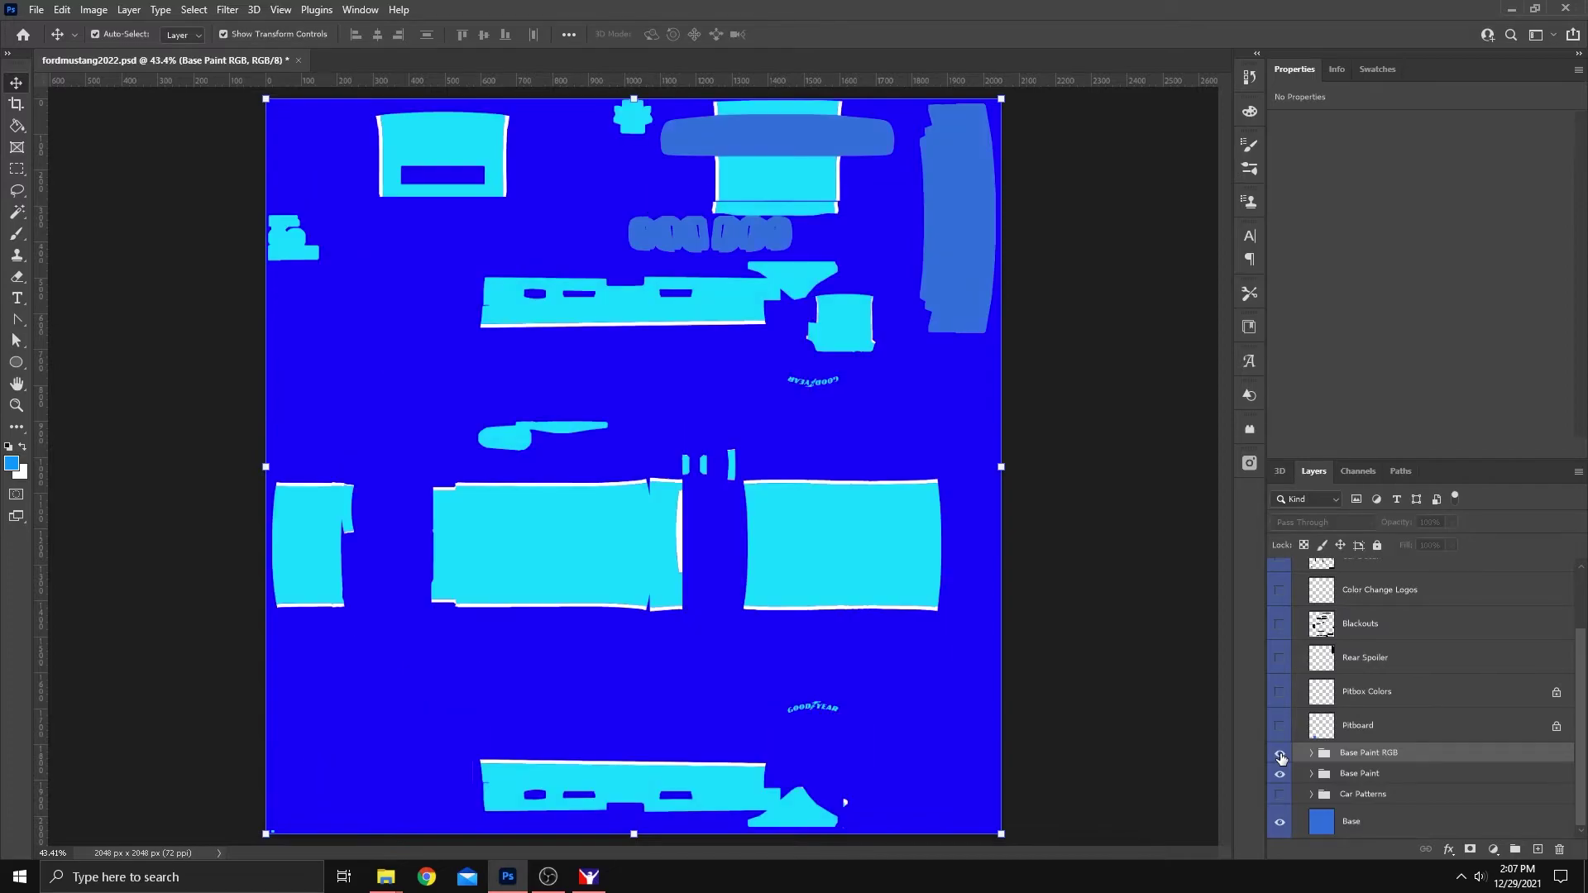
click(1280, 754)
drag(1282, 756, 1279, 769)
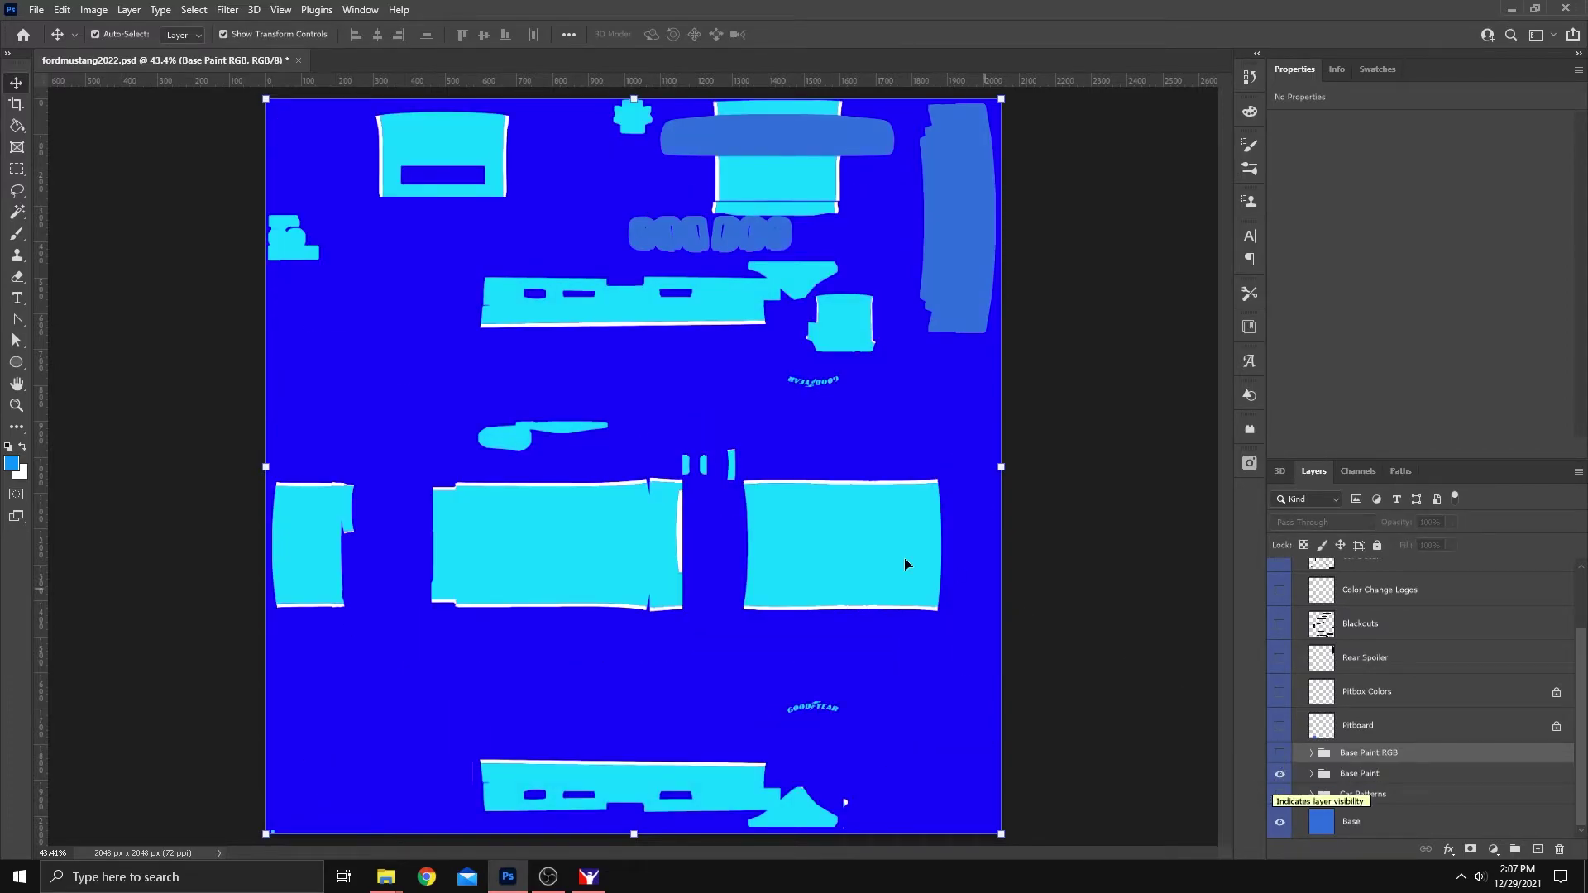
Zoom in to inspect the original Base Paint pattern, then fit the texture on screen
alt+scroll(663, 603, up, 10)
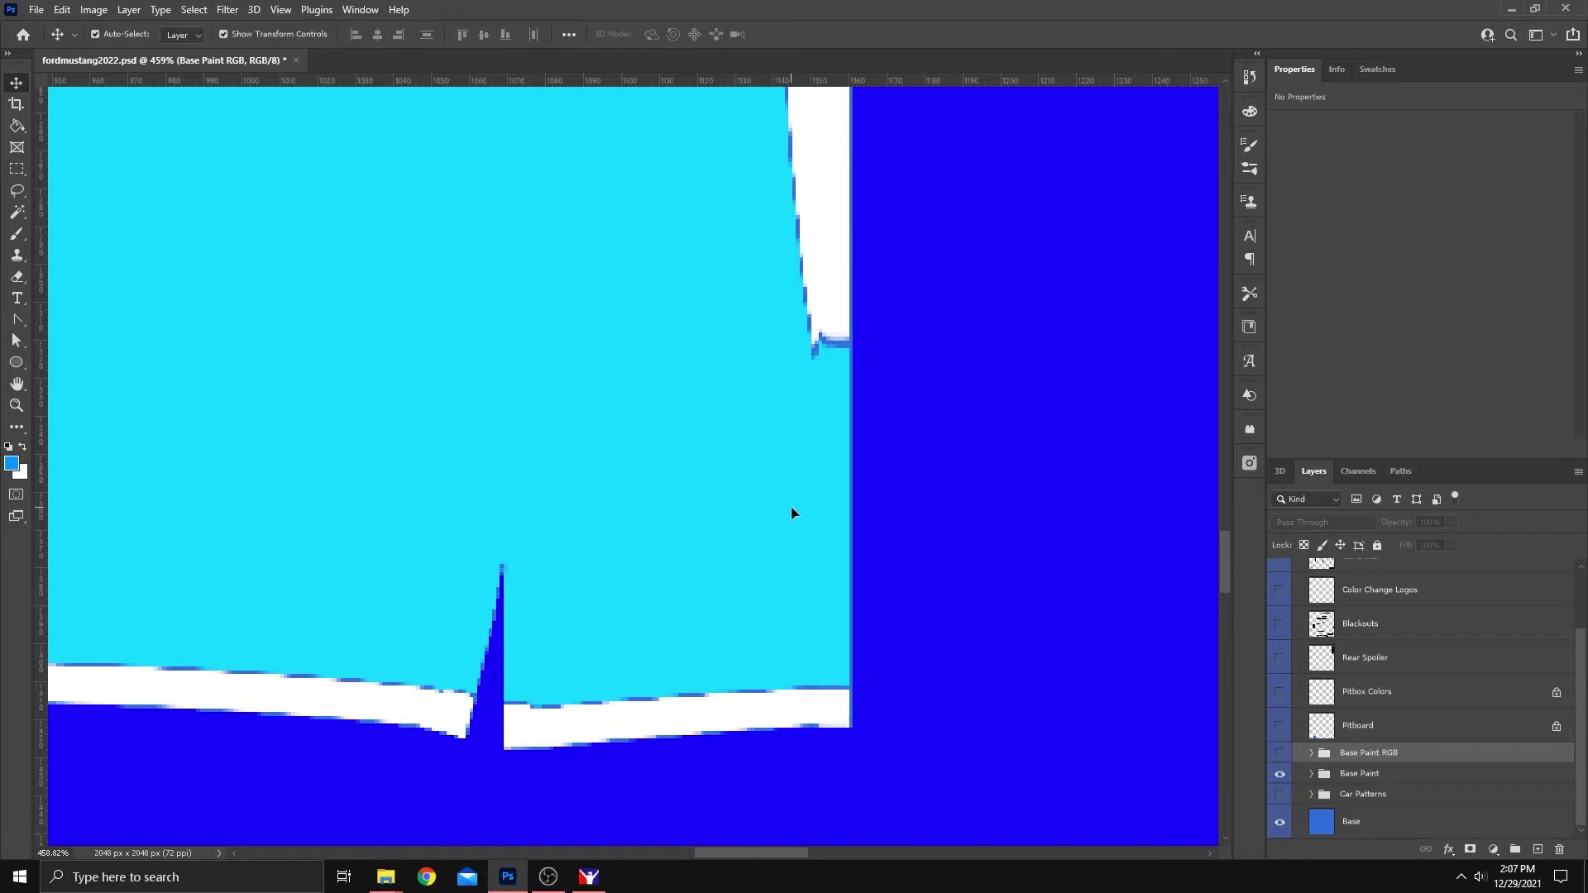
scroll(790, 514, up, 8)
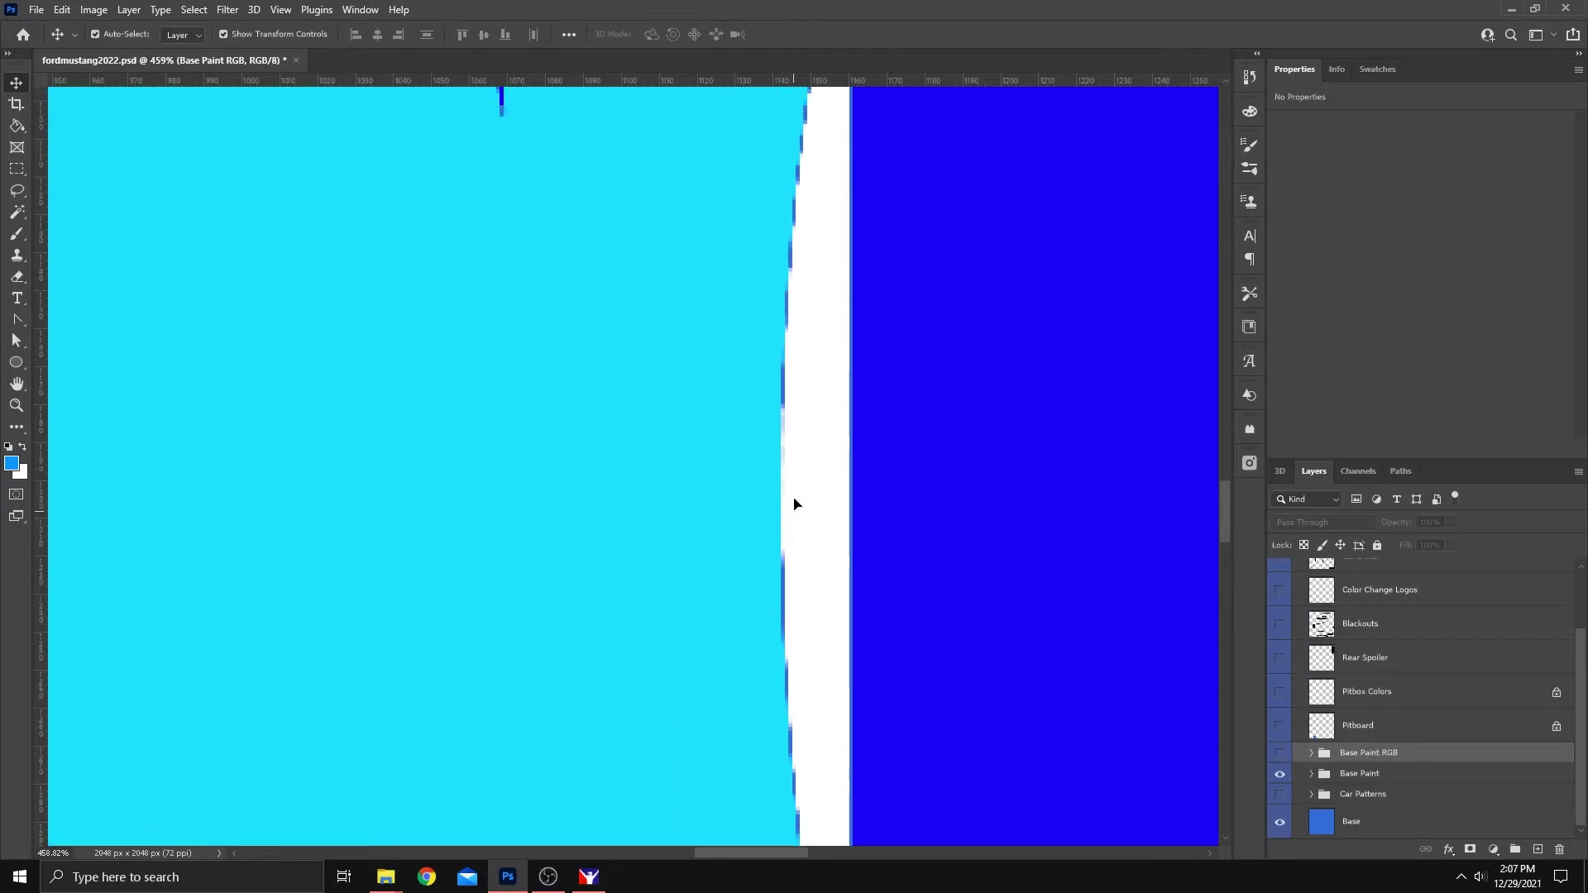
scroll(794, 504, up, 5)
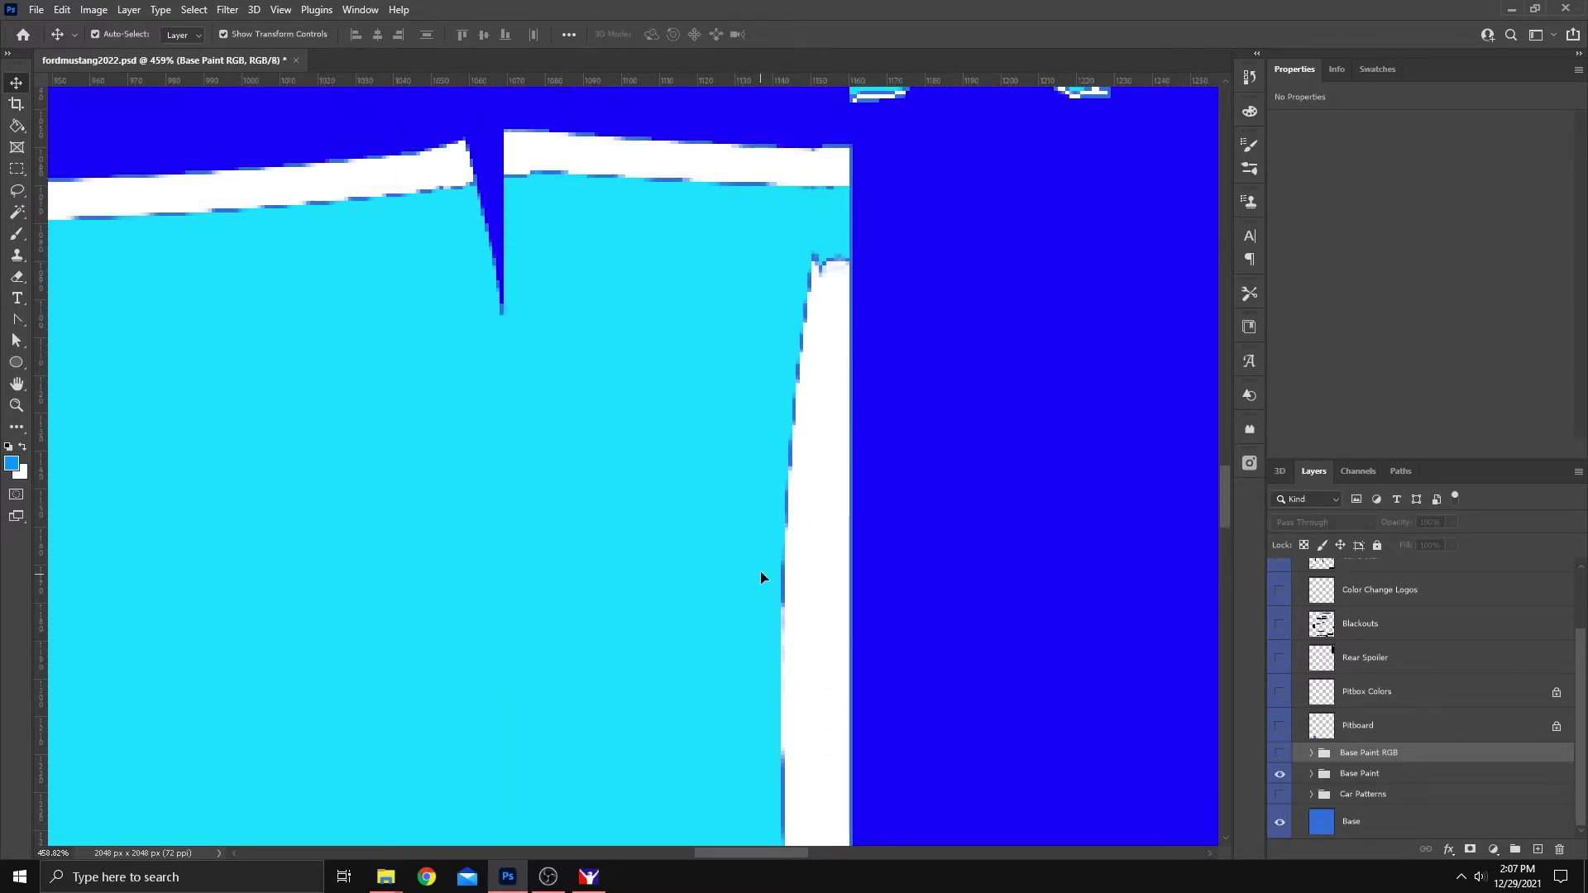
scroll(762, 571, down, 2)
key(ctrl+0)
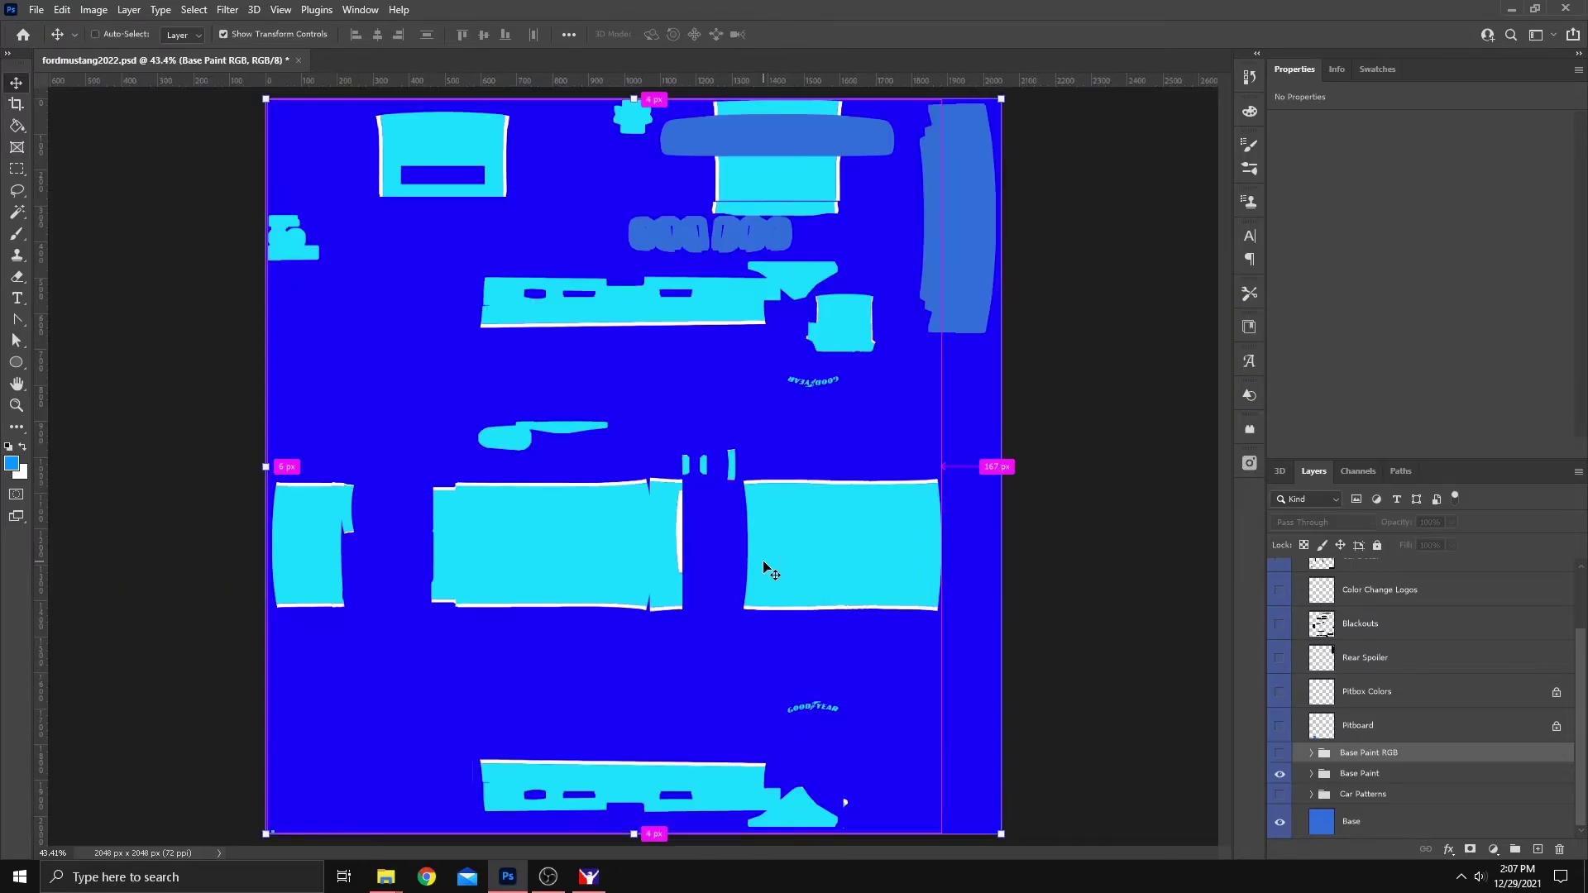
Show Base Paint RGB again, hide the original Base Paint group, and recheck the edges
click(1280, 752)
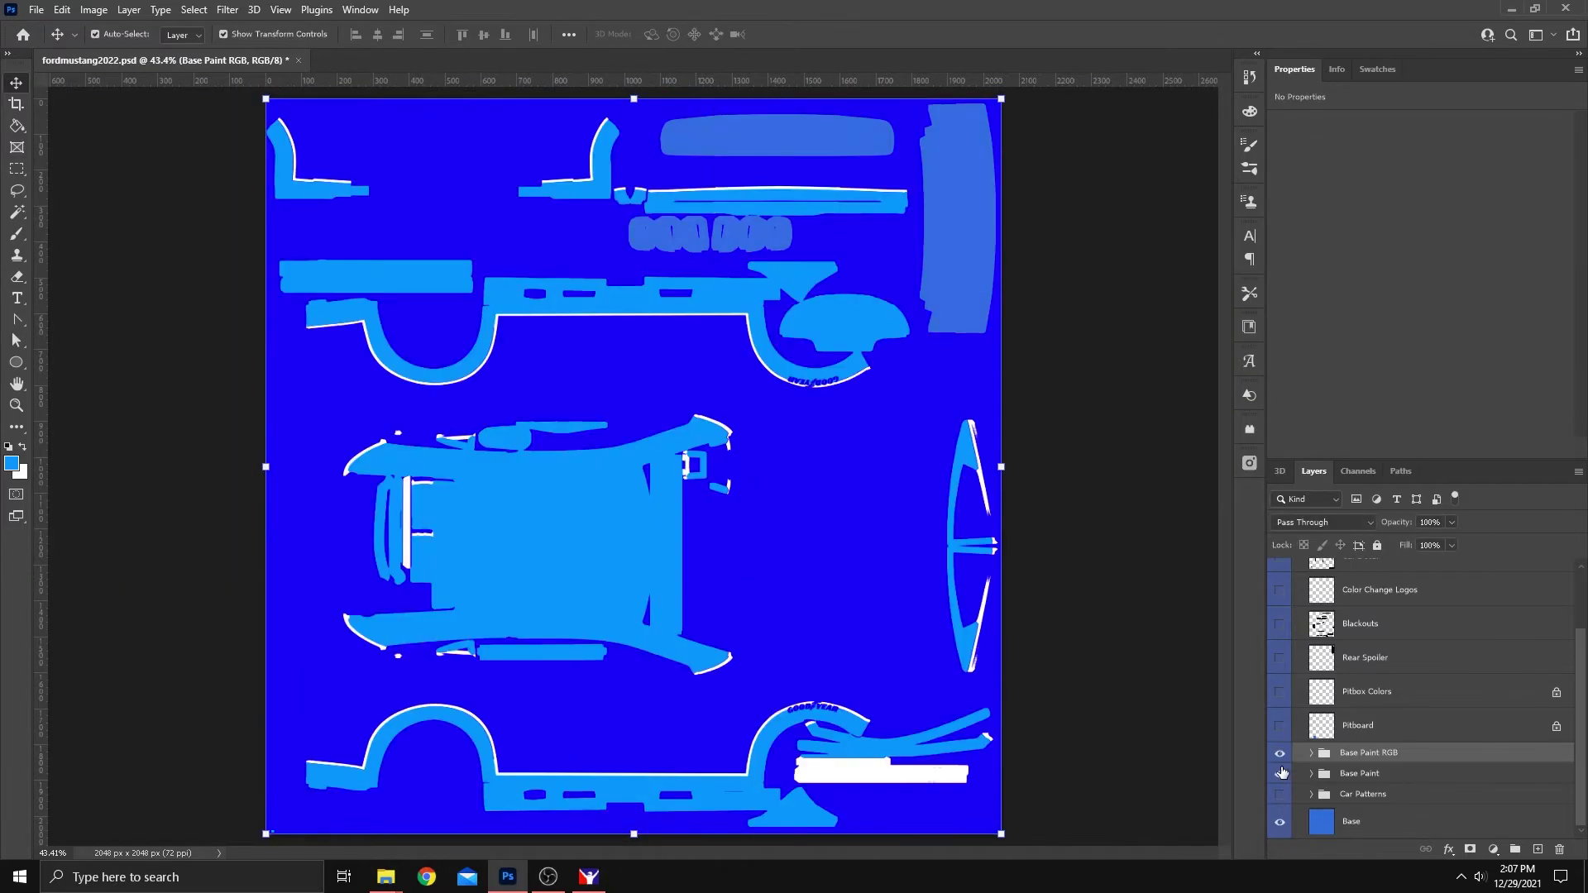
click(1281, 773)
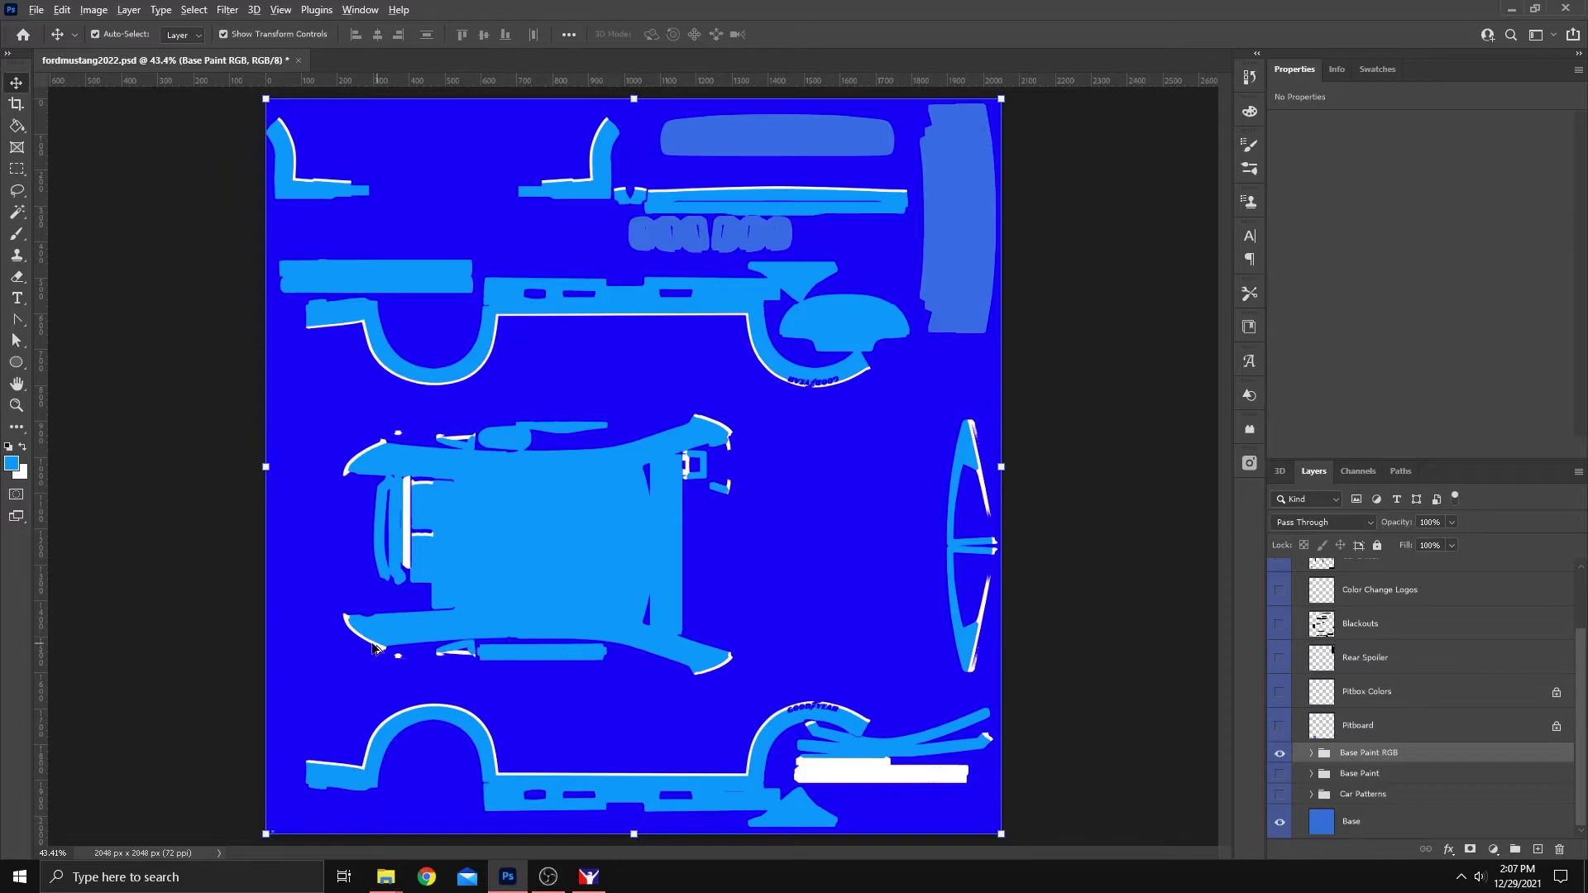
scroll(405, 549, up, 10)
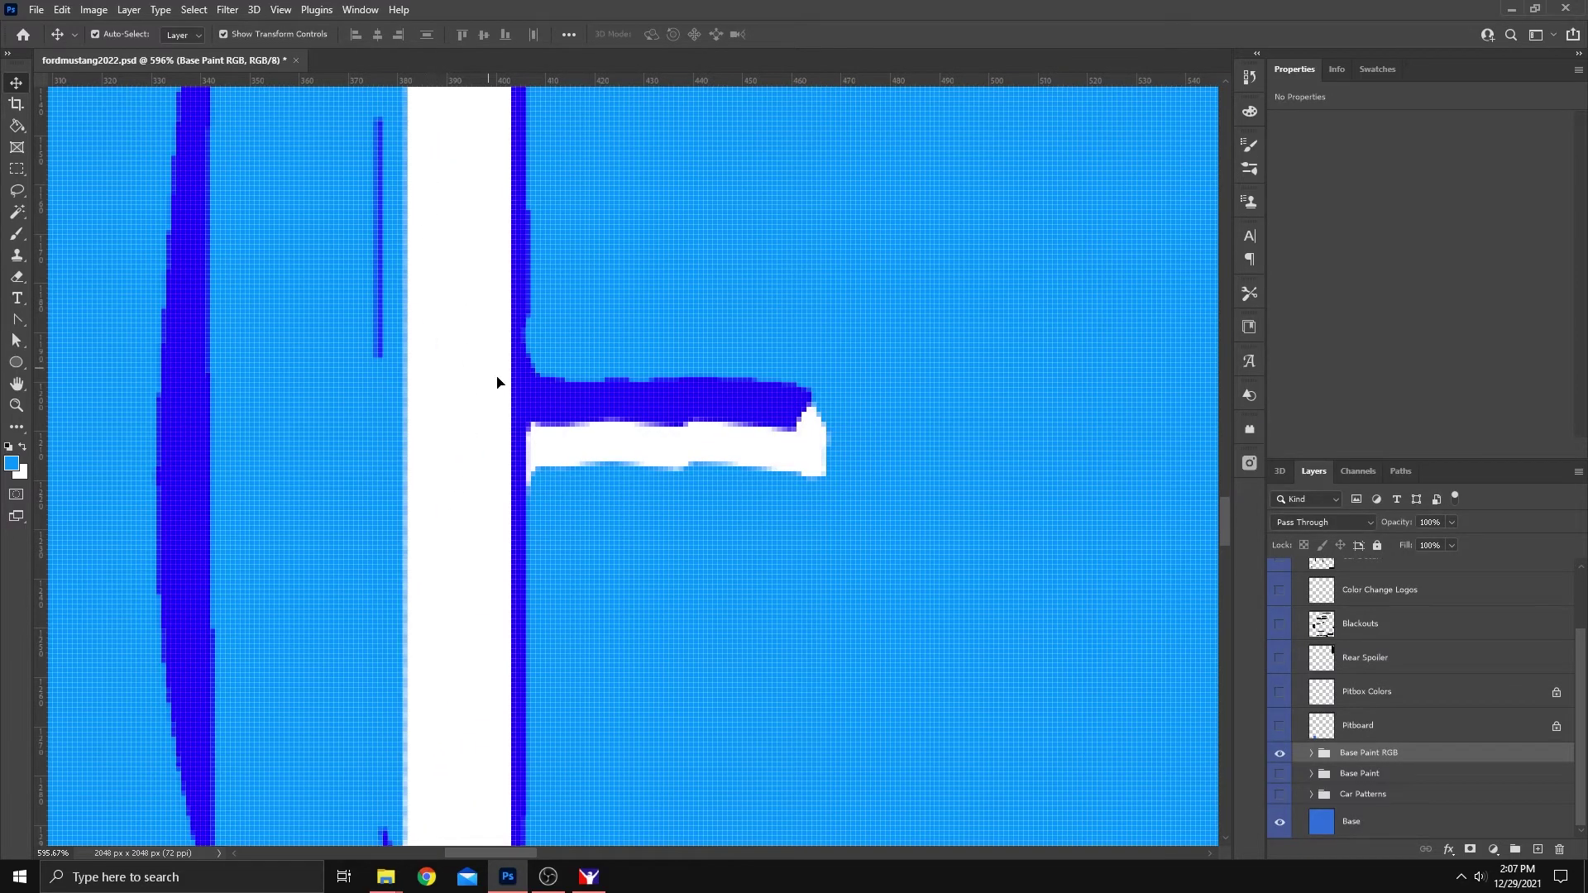
scroll(496, 382, down, 4)
key(ctrl+0)
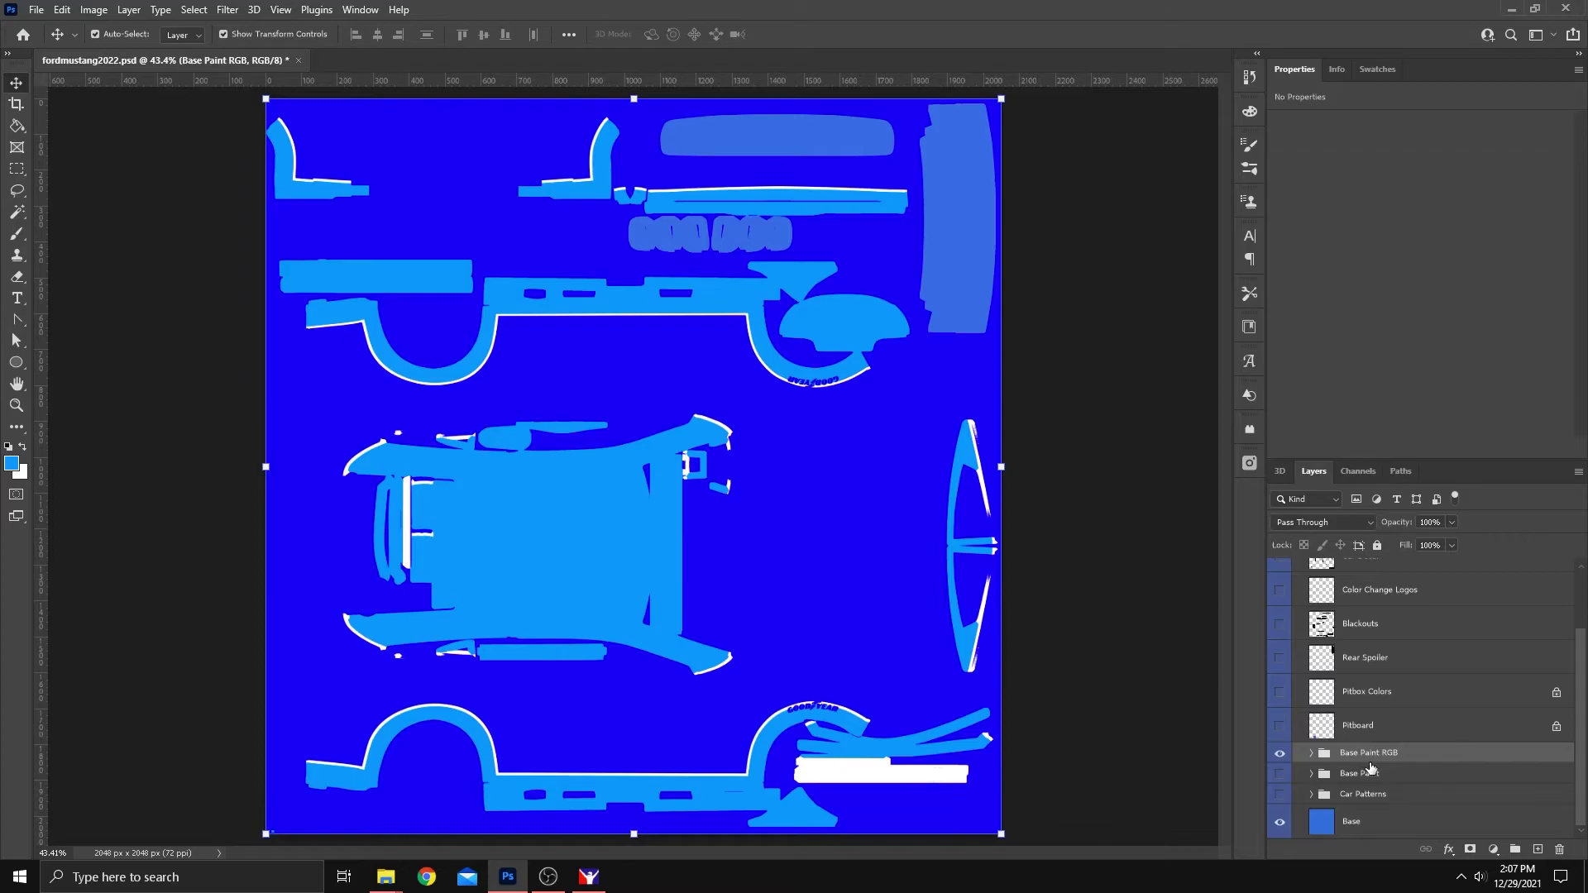
Turn on Turn Off Before Exporting TGA, Car Decal, Color Change Logos, Blackouts, Rear Spoiler, Pitbox Colors and Pitboard
scroll(1373, 754, up, 2)
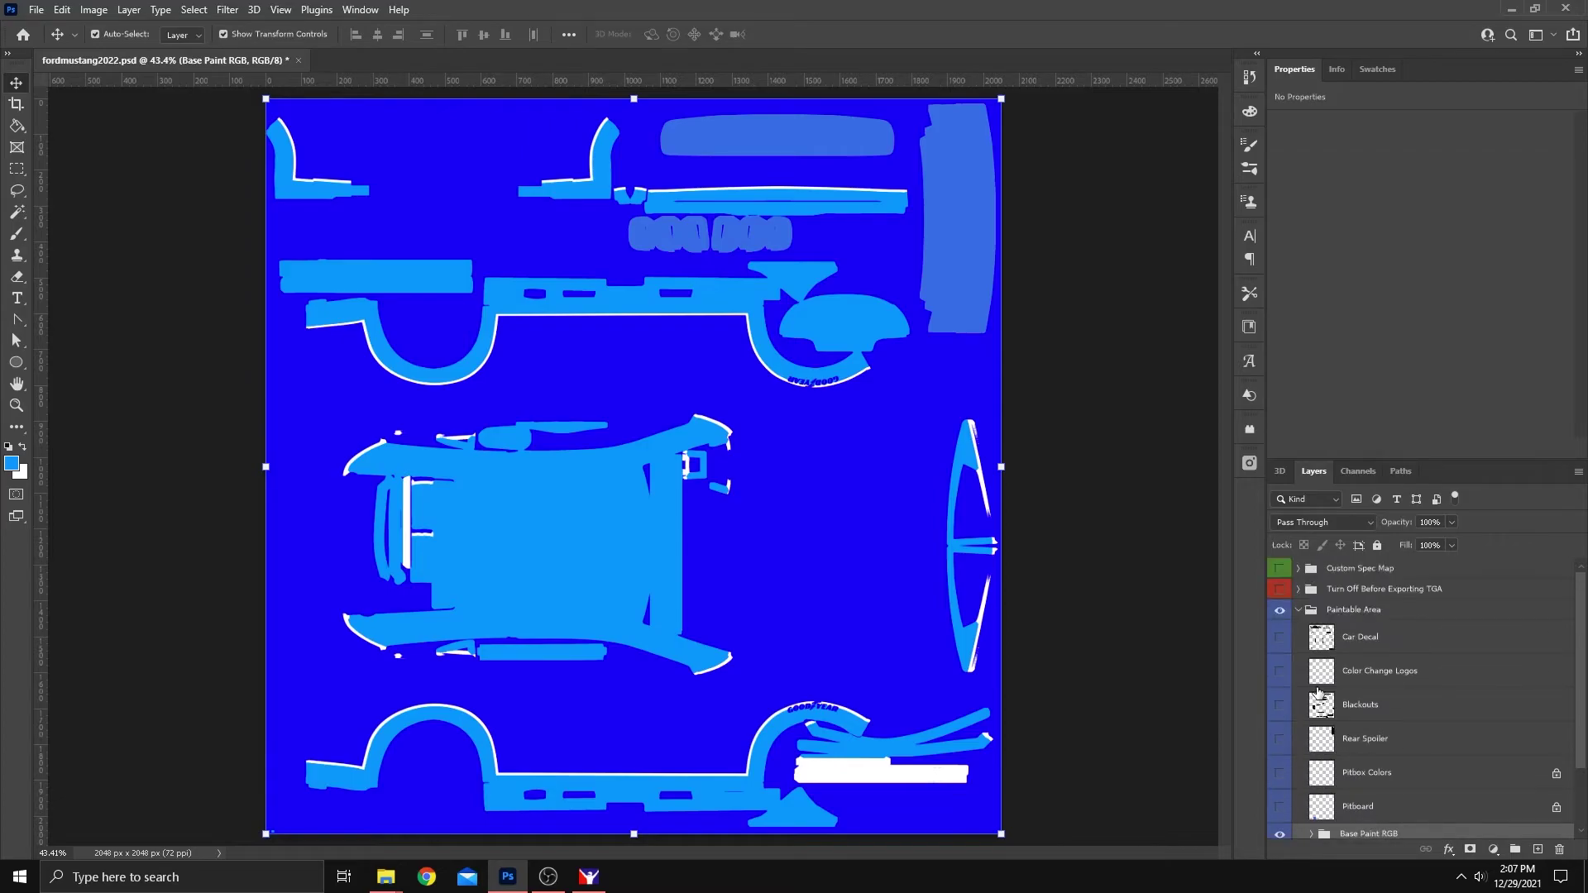
click(1277, 590)
click(1279, 638)
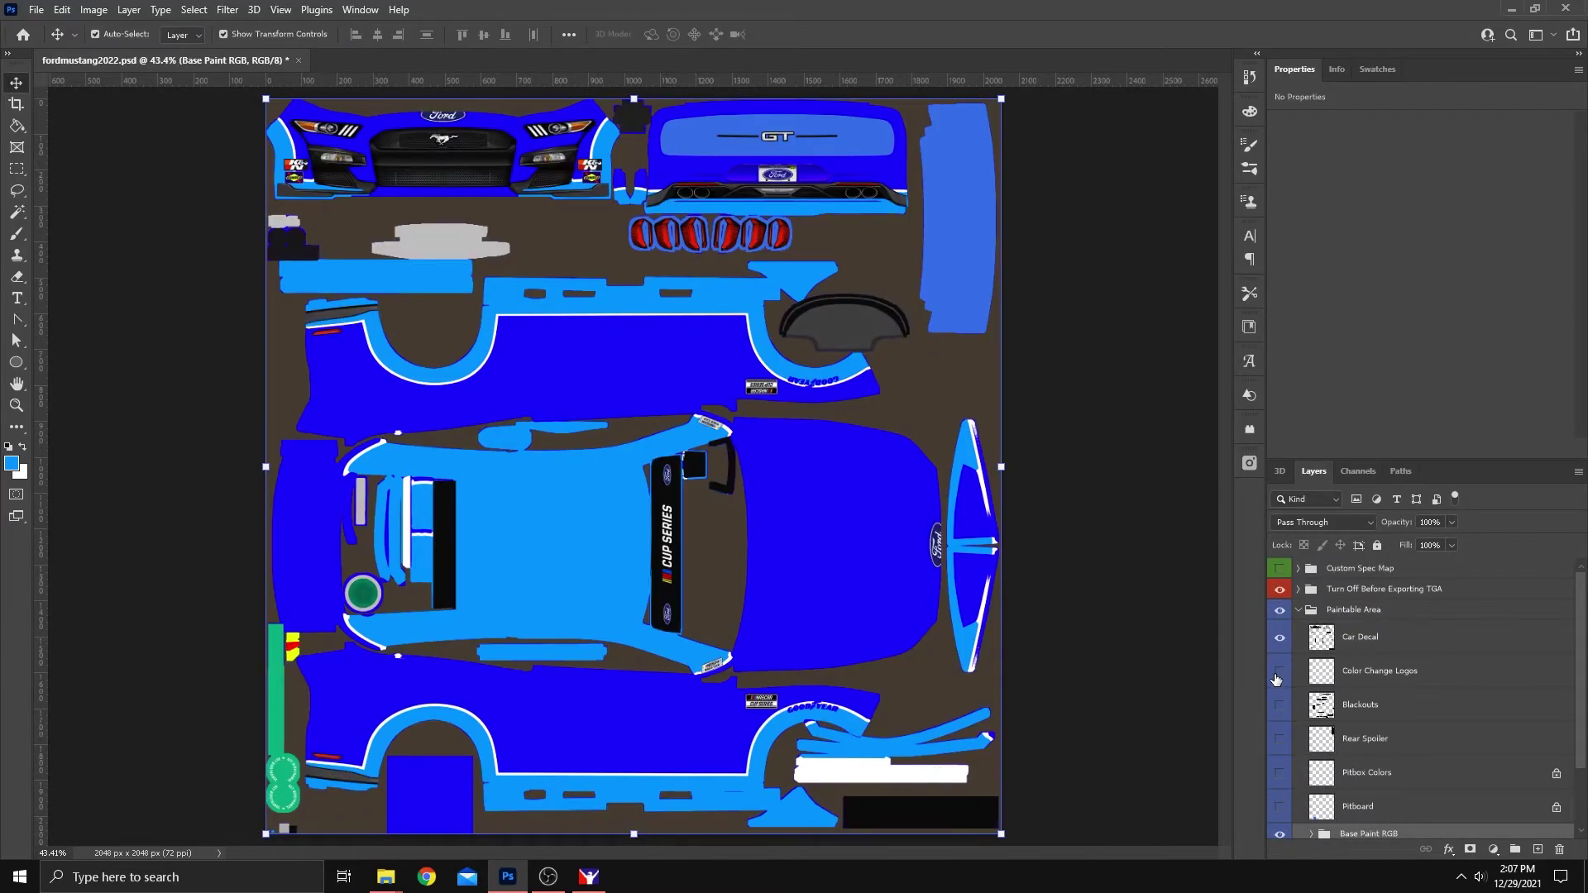
click(1279, 670)
click(1279, 705)
click(1280, 739)
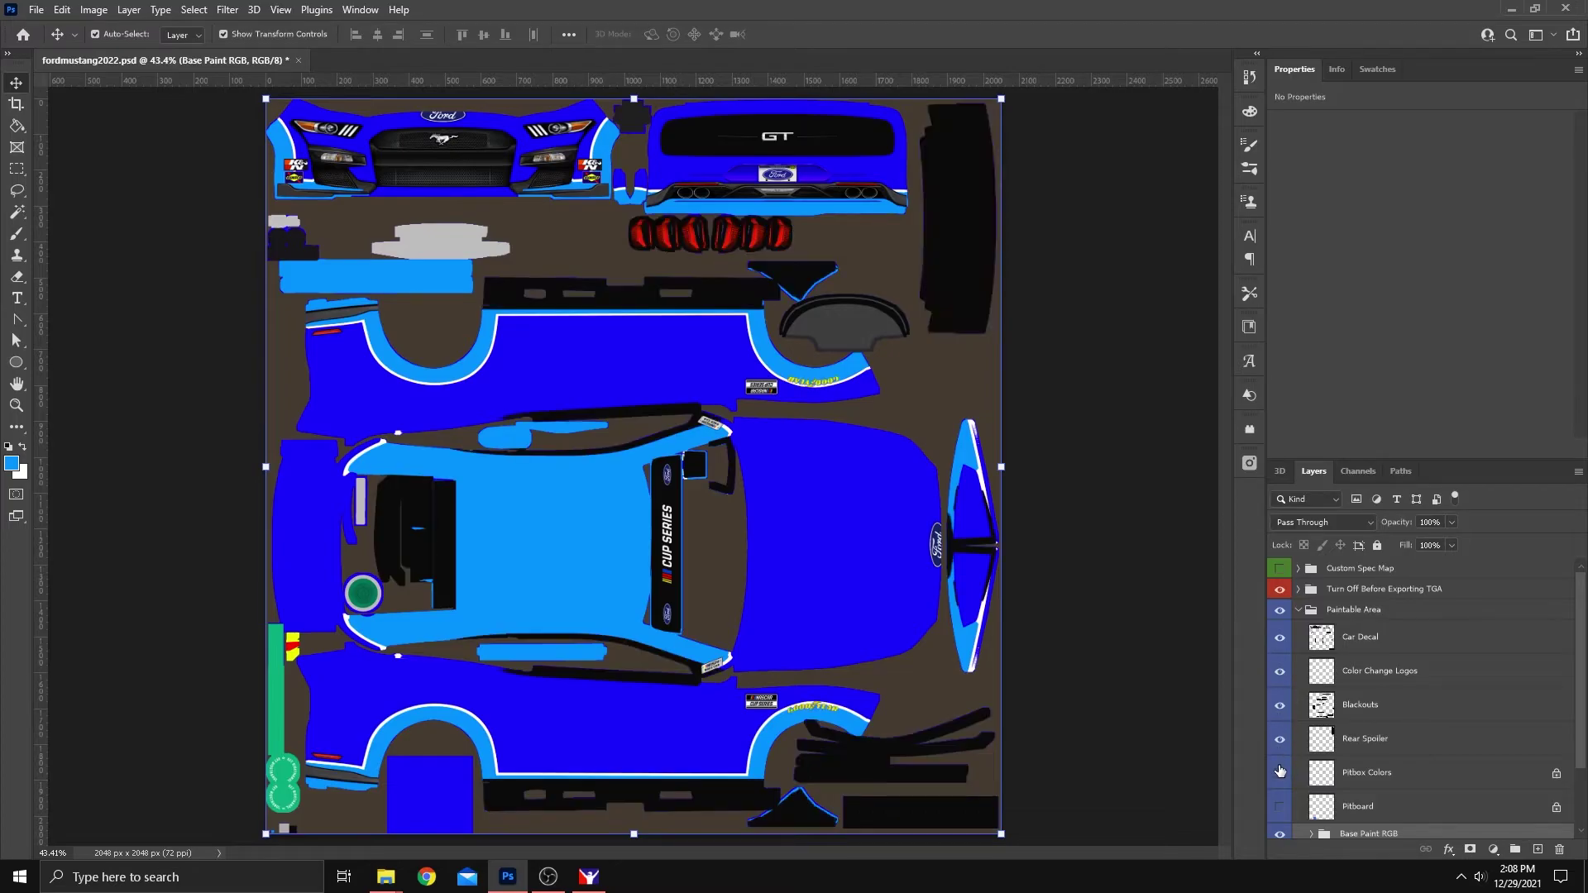
click(1280, 773)
click(1280, 807)
click(1280, 806)
click(1140, 695)
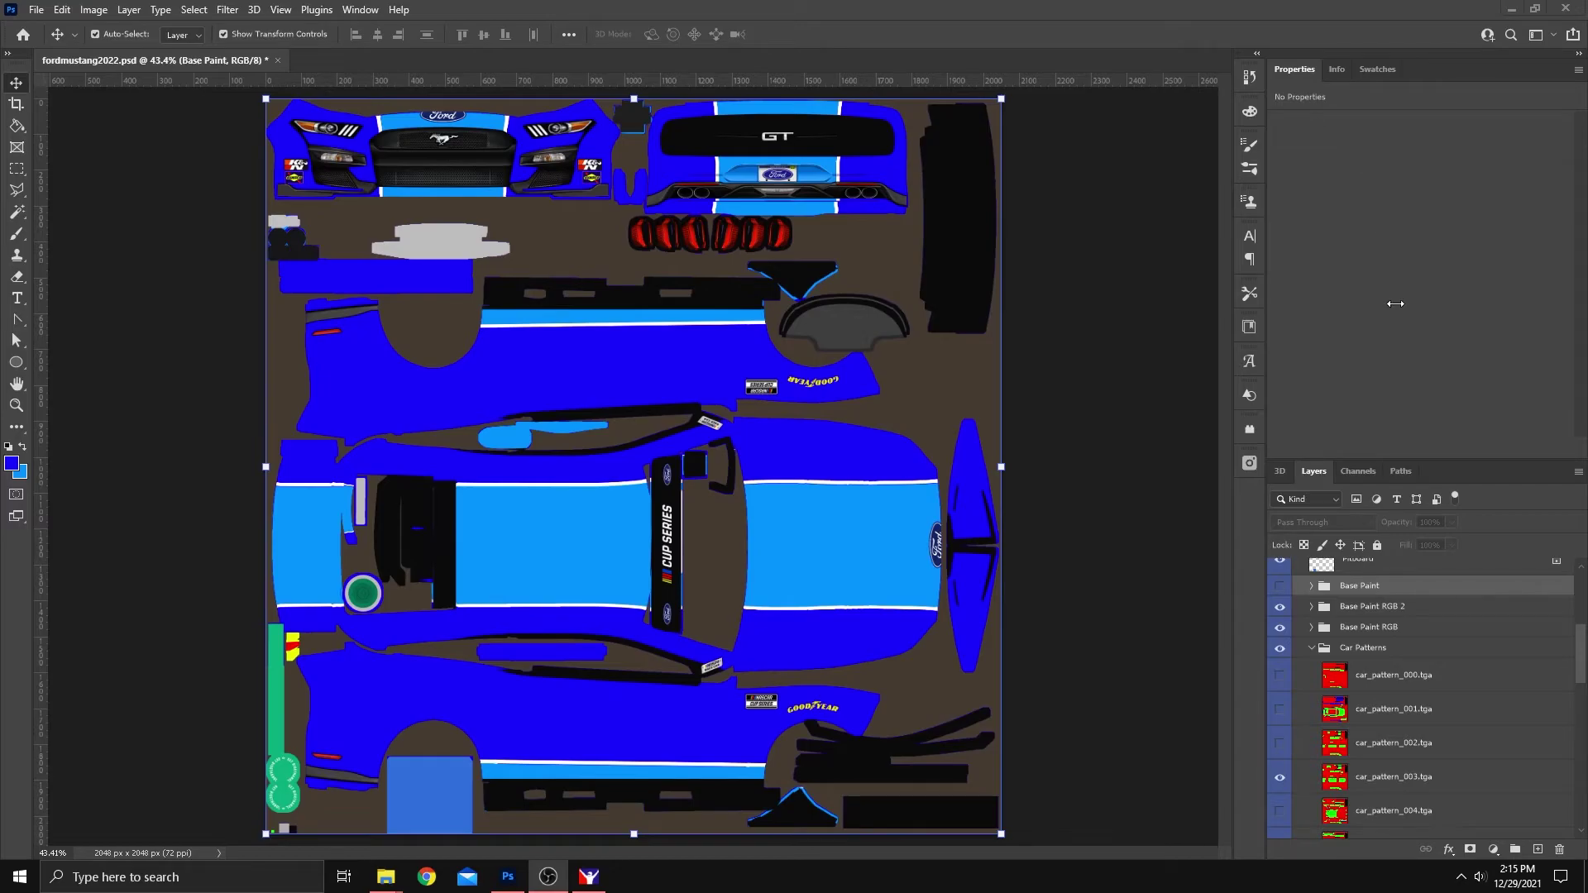
Compare the livery with Base Paint RGB 2 shown and hidden, then give it a layer mask
click(1280, 611)
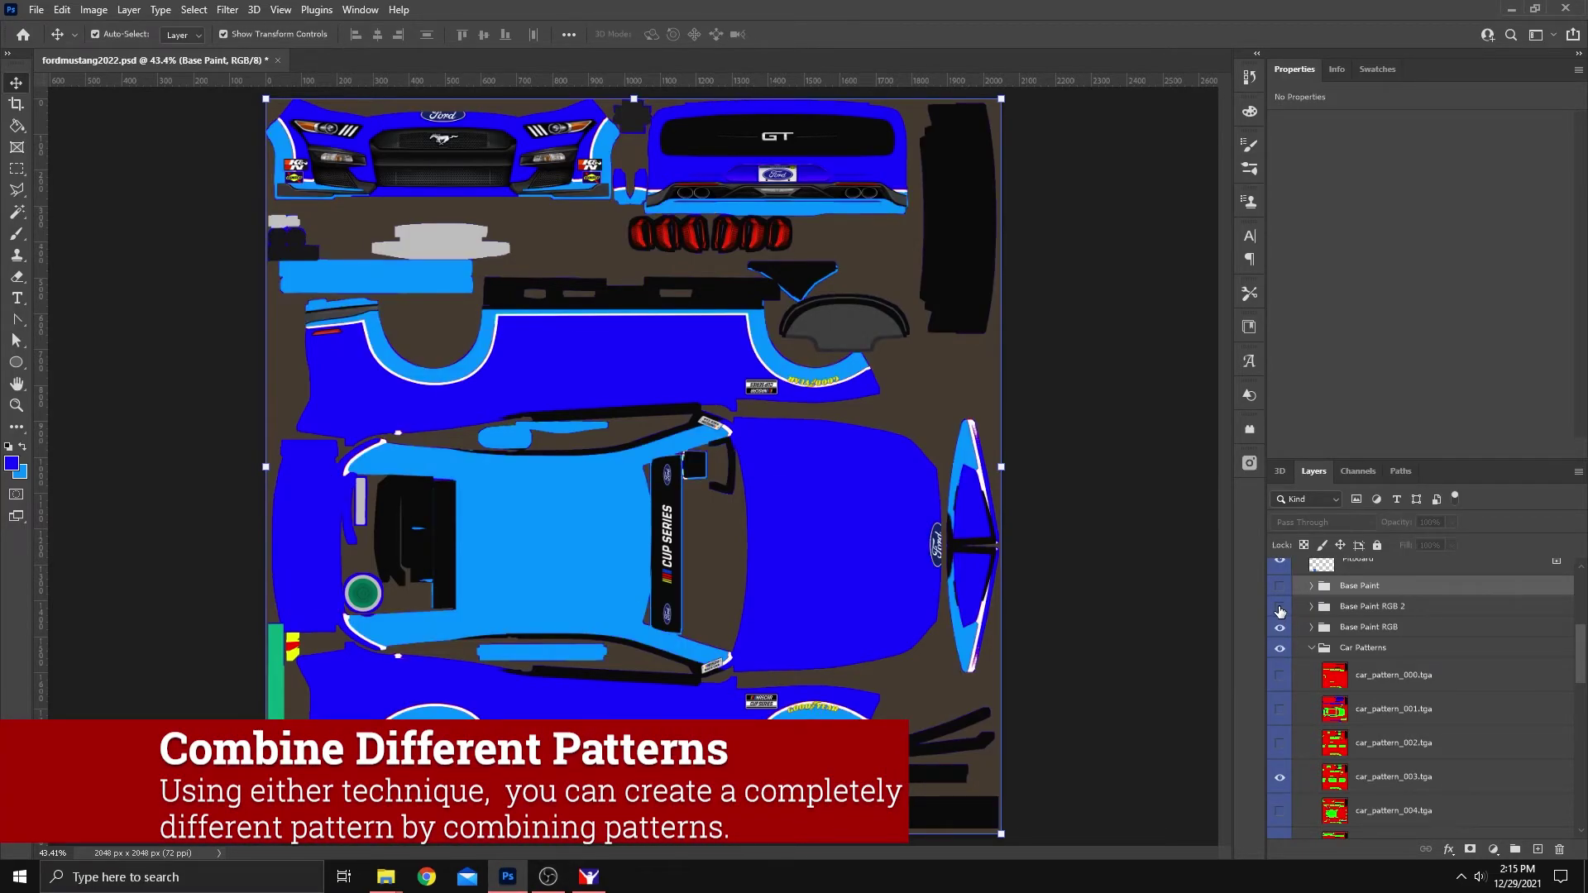
click(1280, 610)
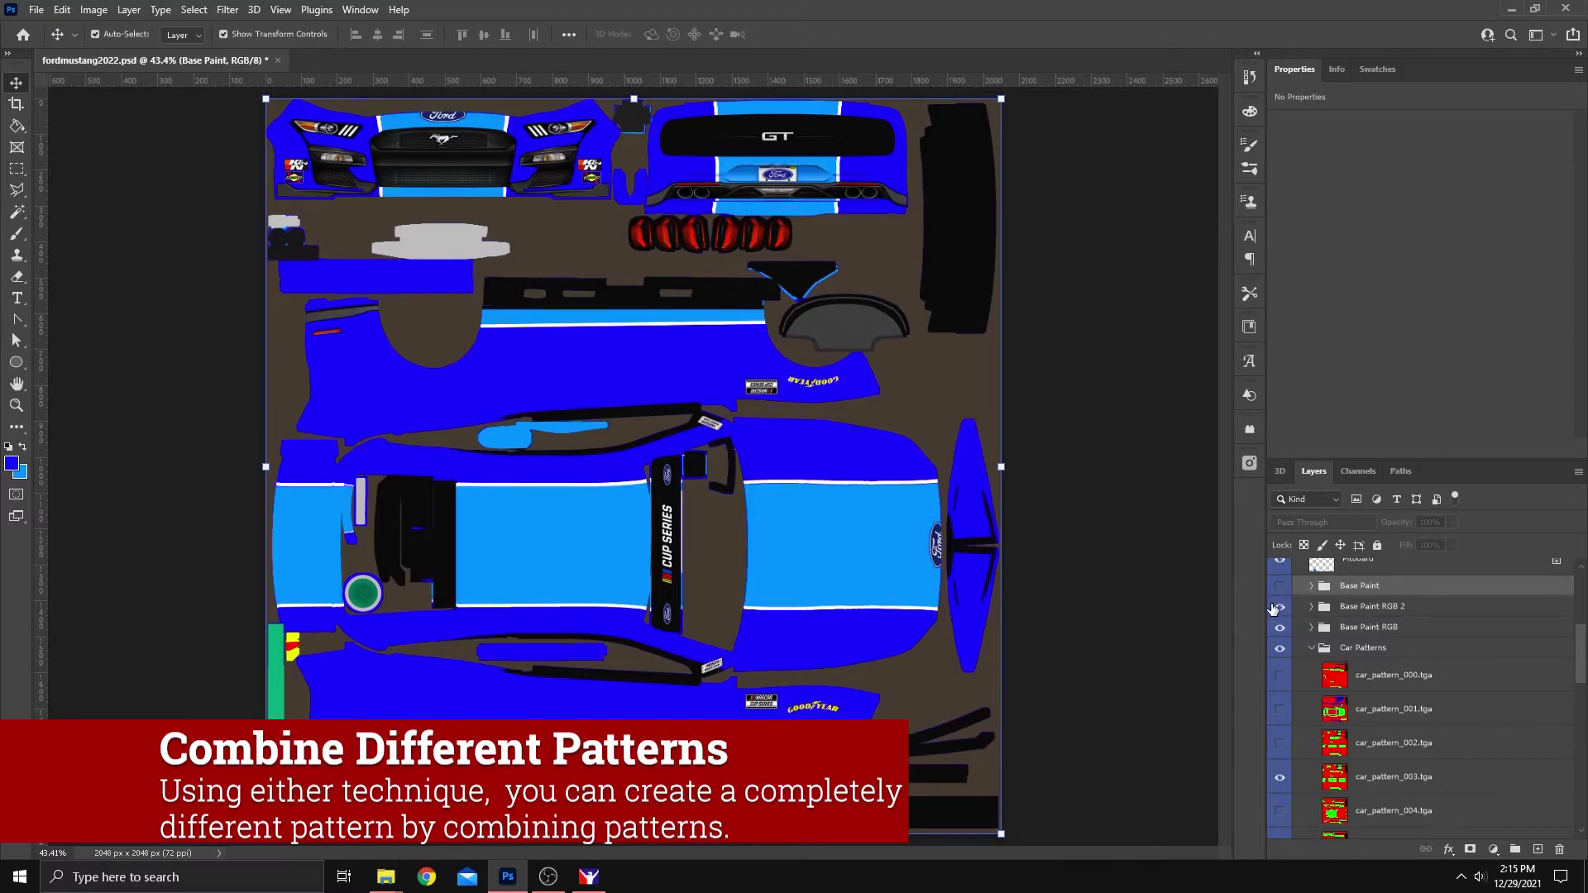
click(1275, 604)
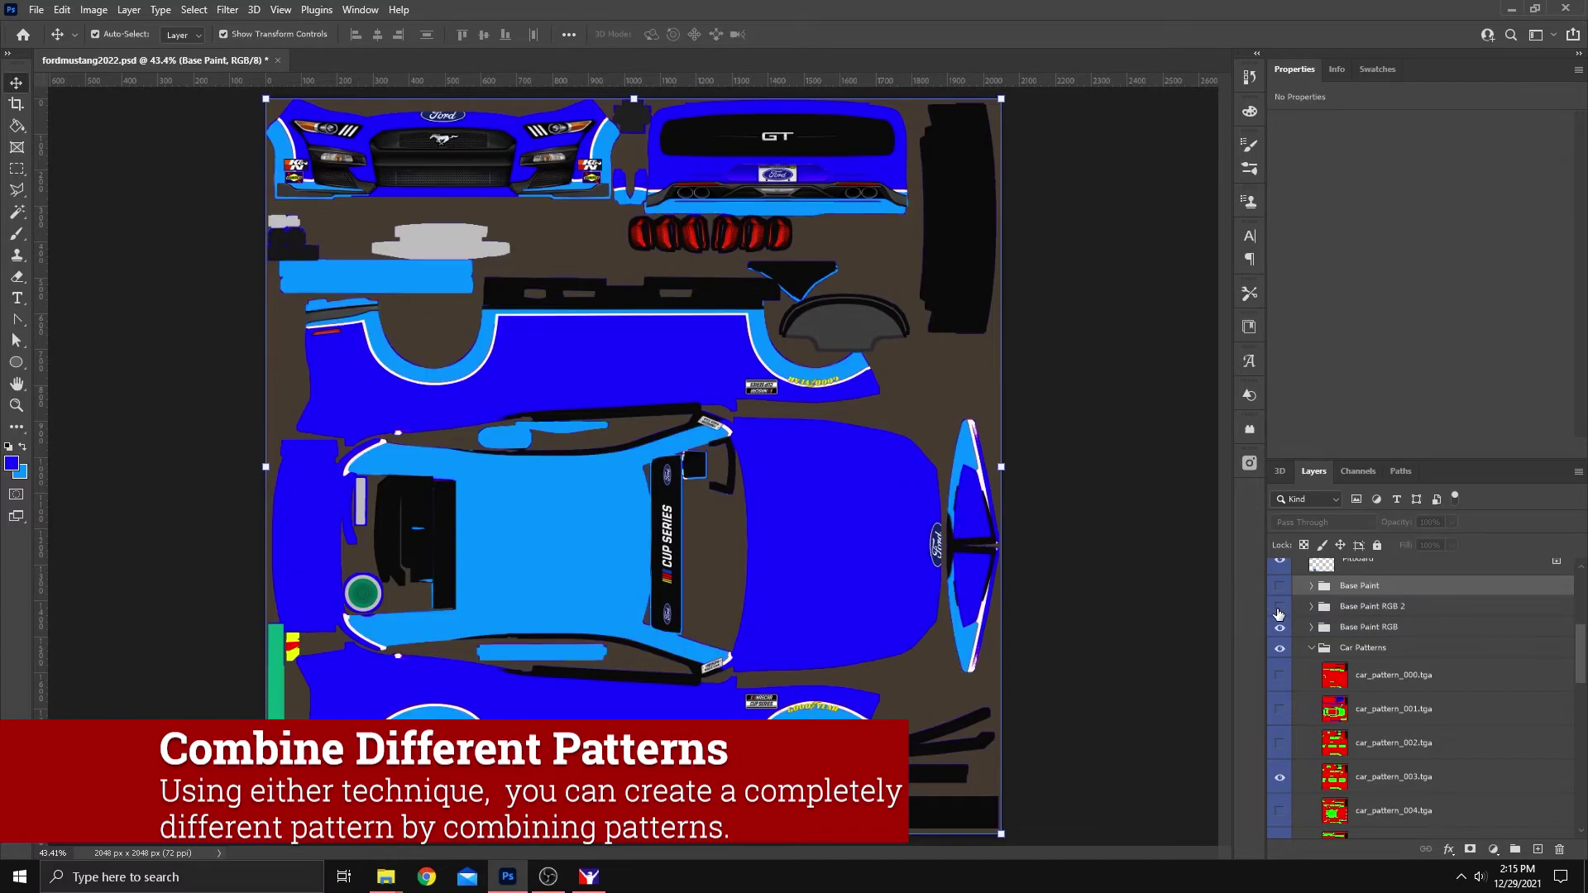
click(1279, 611)
click(1279, 610)
click(1279, 610)
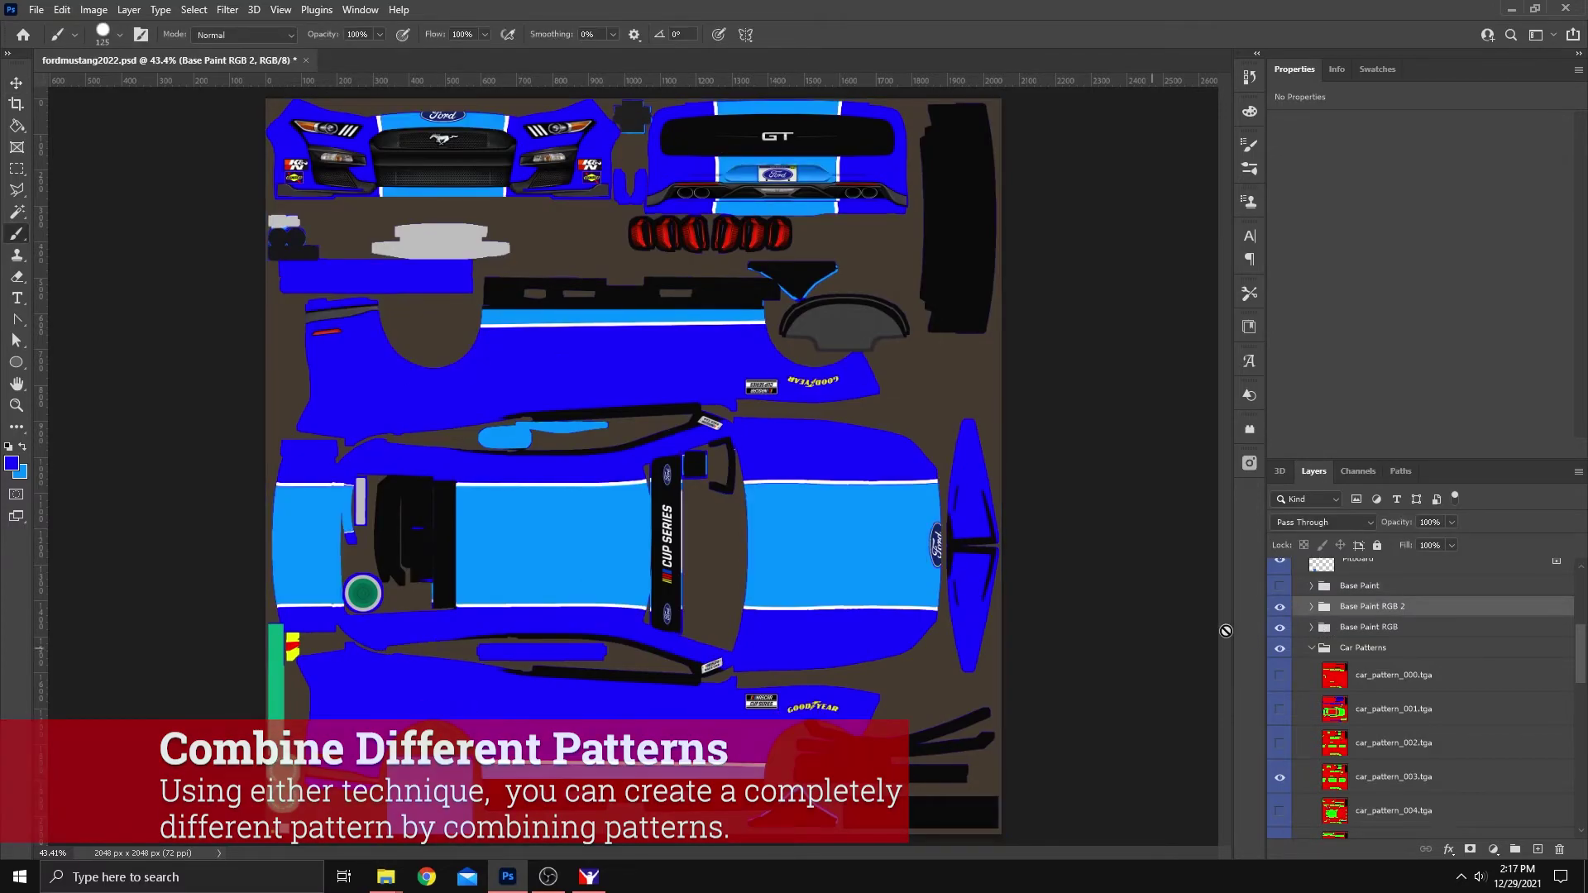
click(1279, 608)
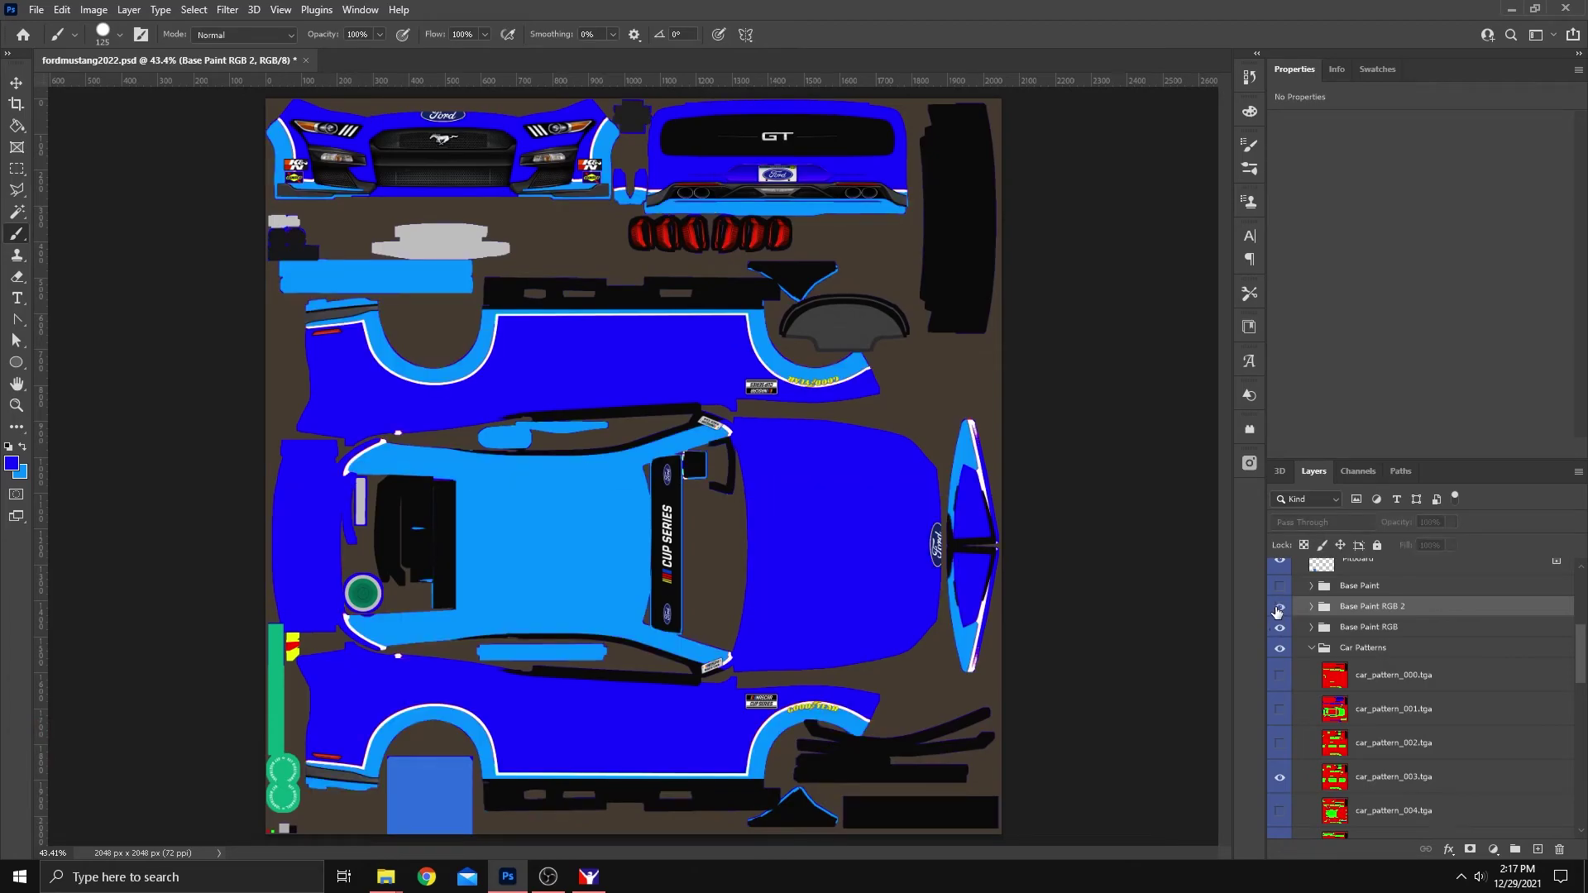
click(1279, 610)
click(1280, 612)
click(1280, 610)
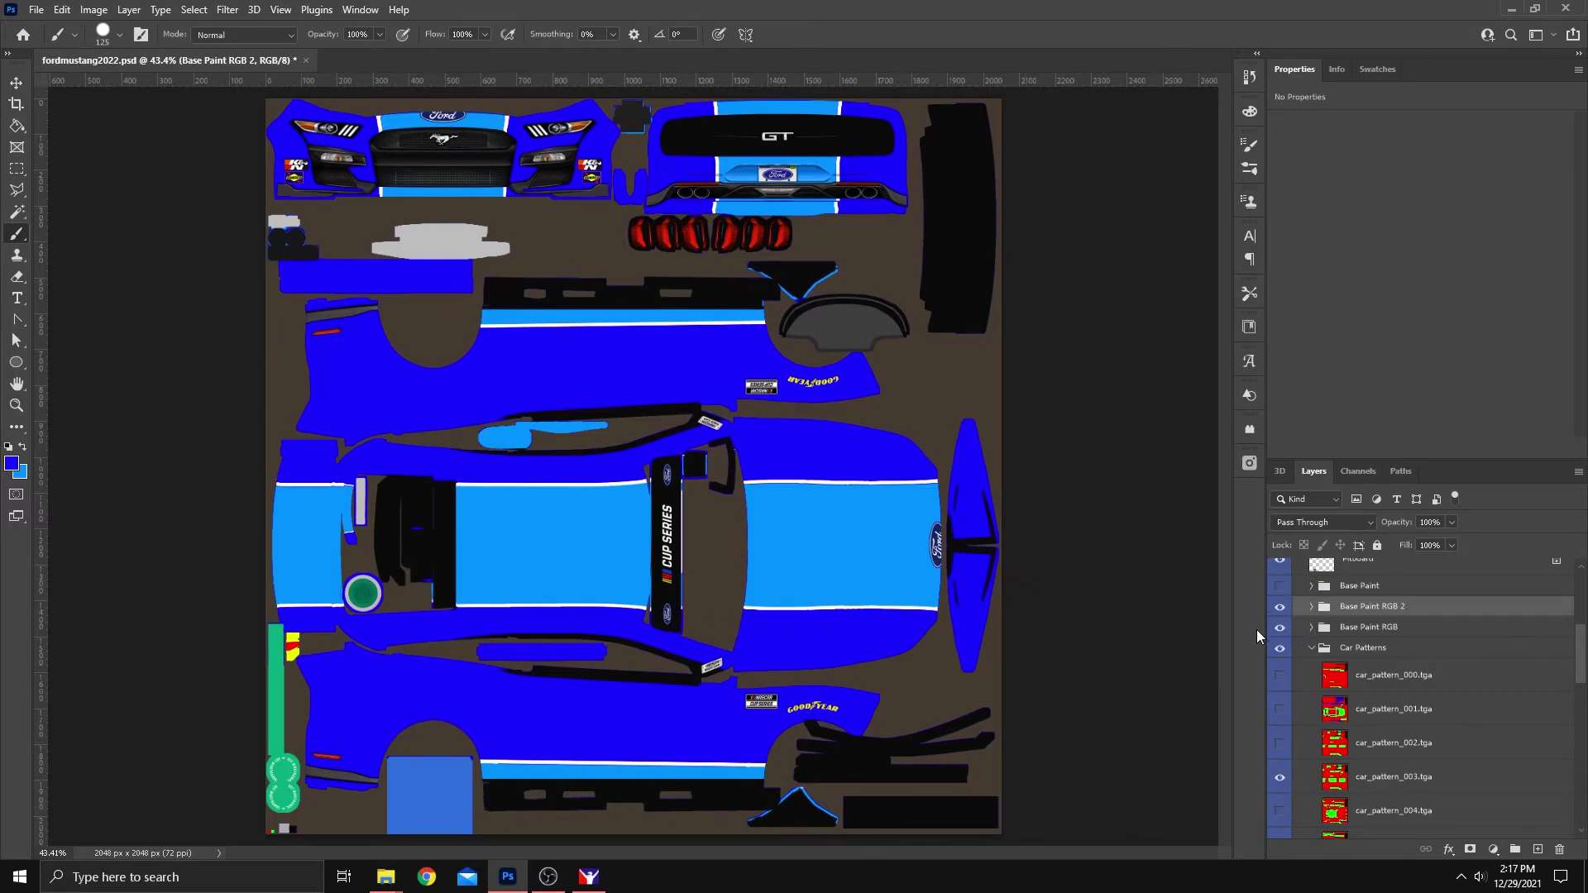
click(1280, 607)
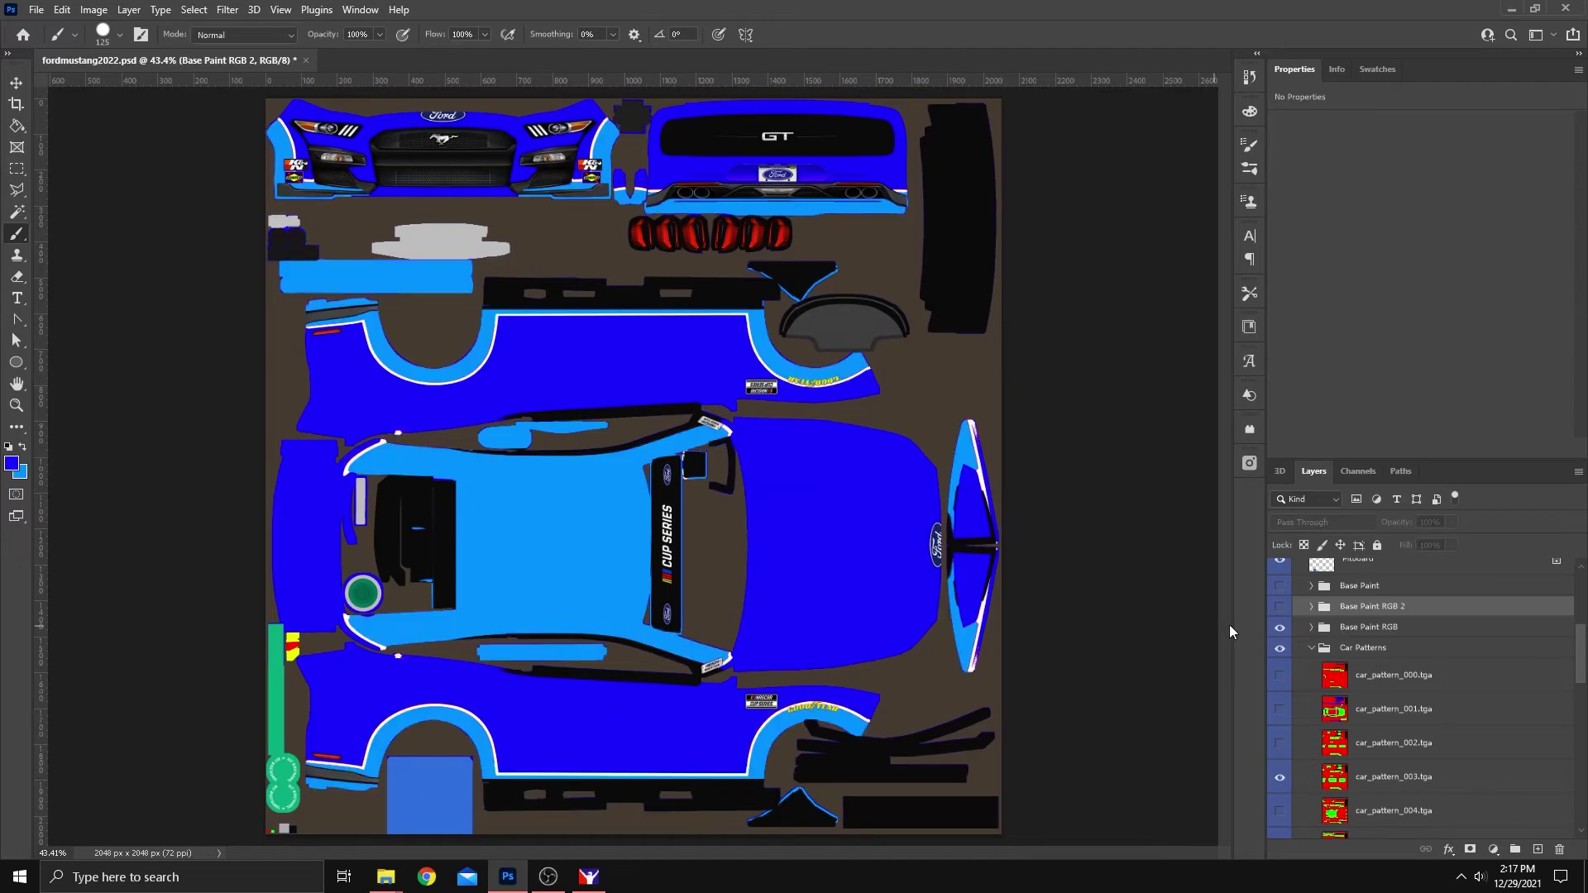
click(1280, 607)
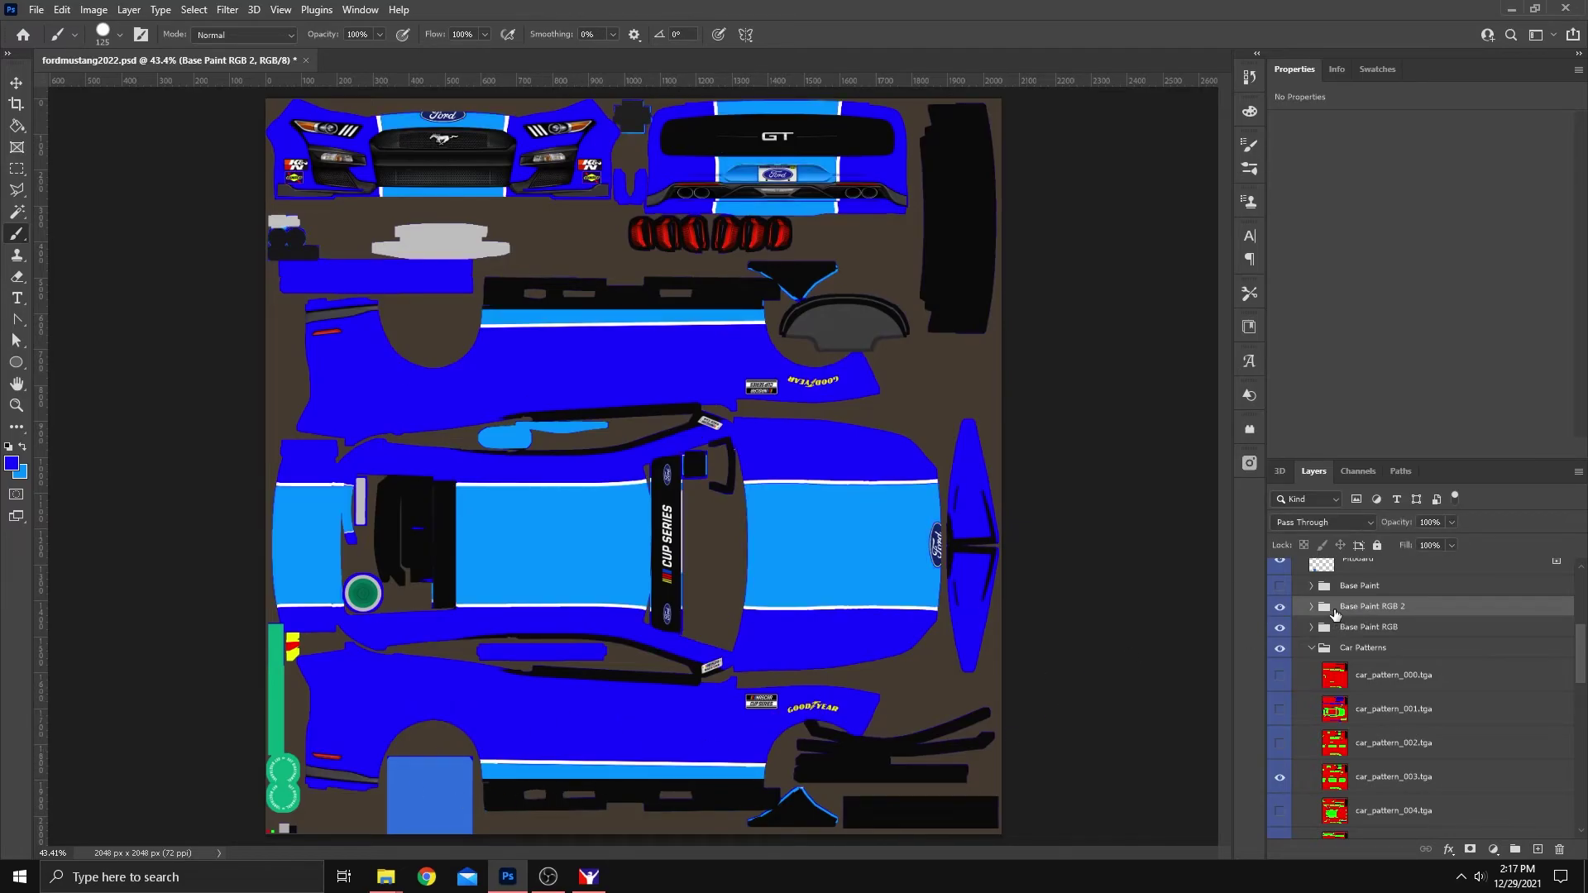
click(1280, 607)
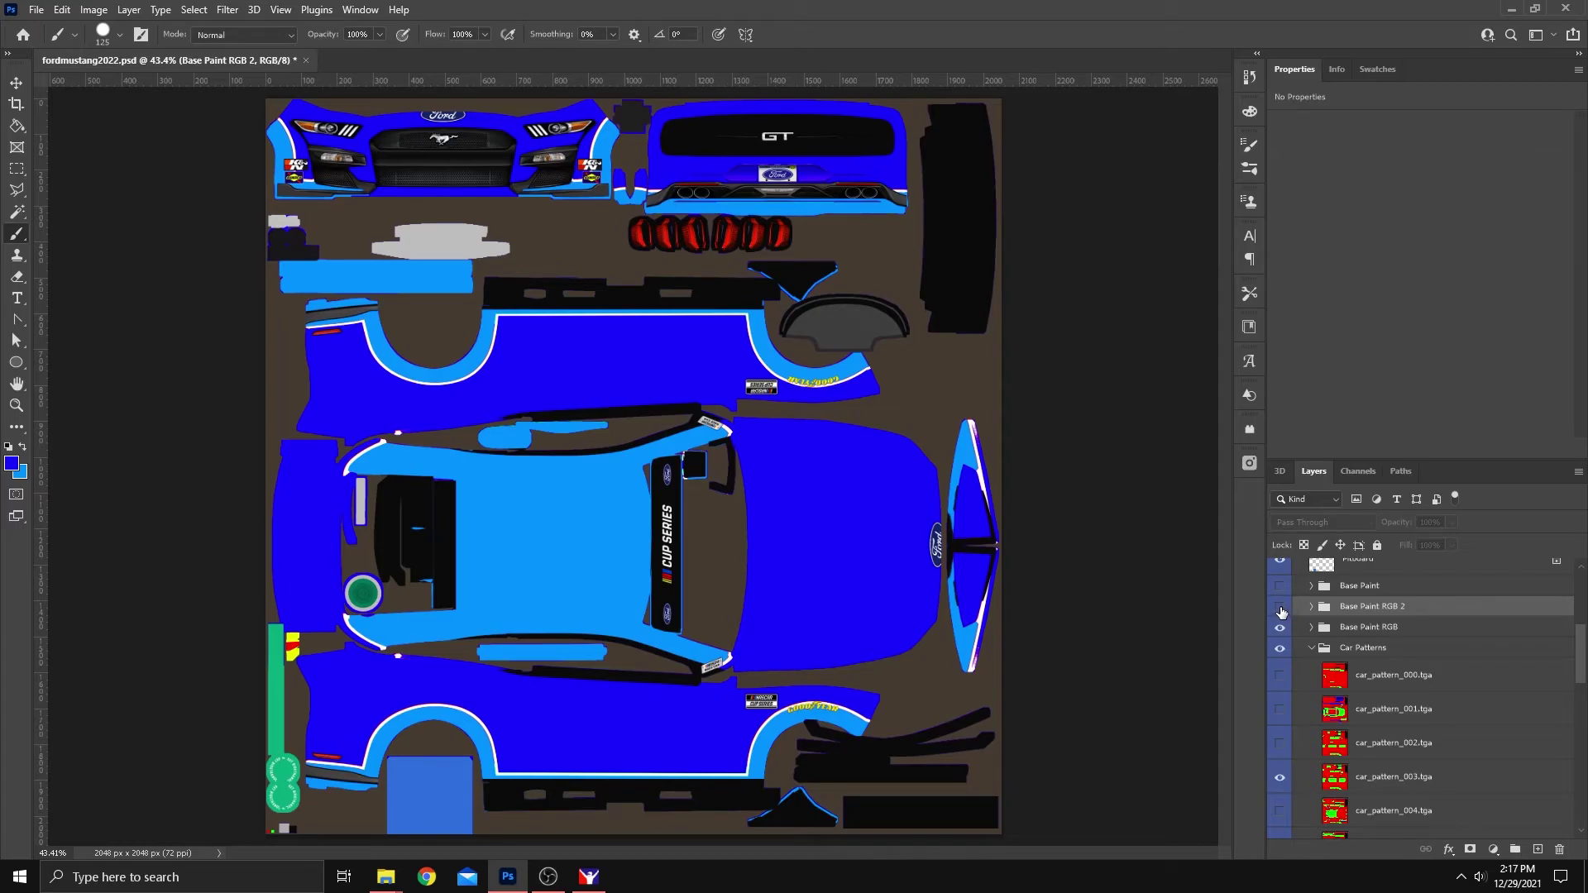
click(1280, 608)
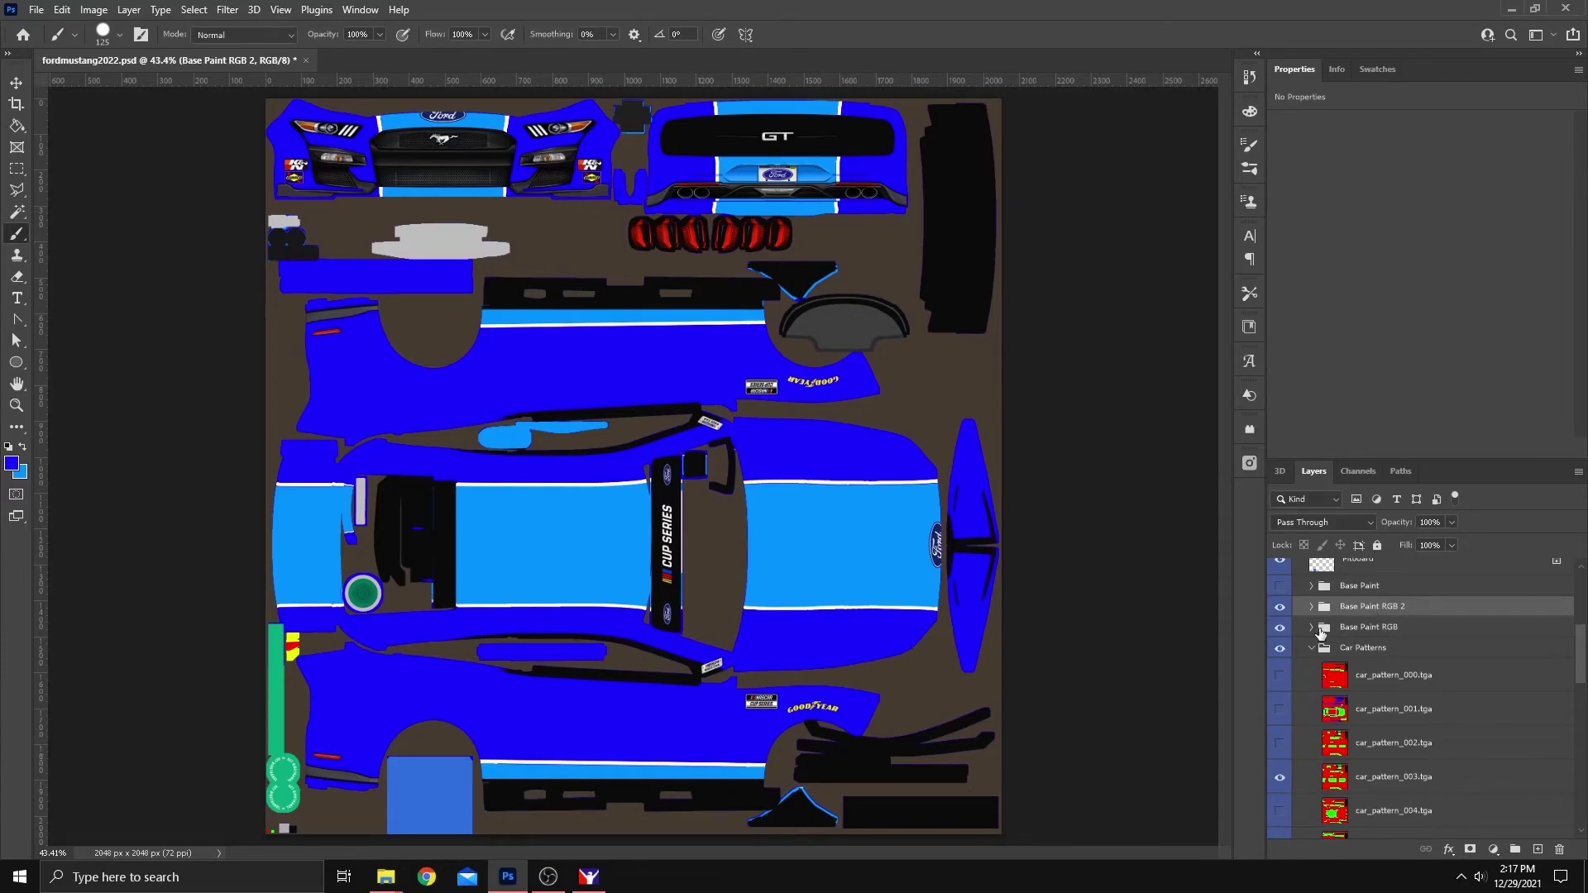
click(1280, 609)
click(1280, 609)
click(1471, 850)
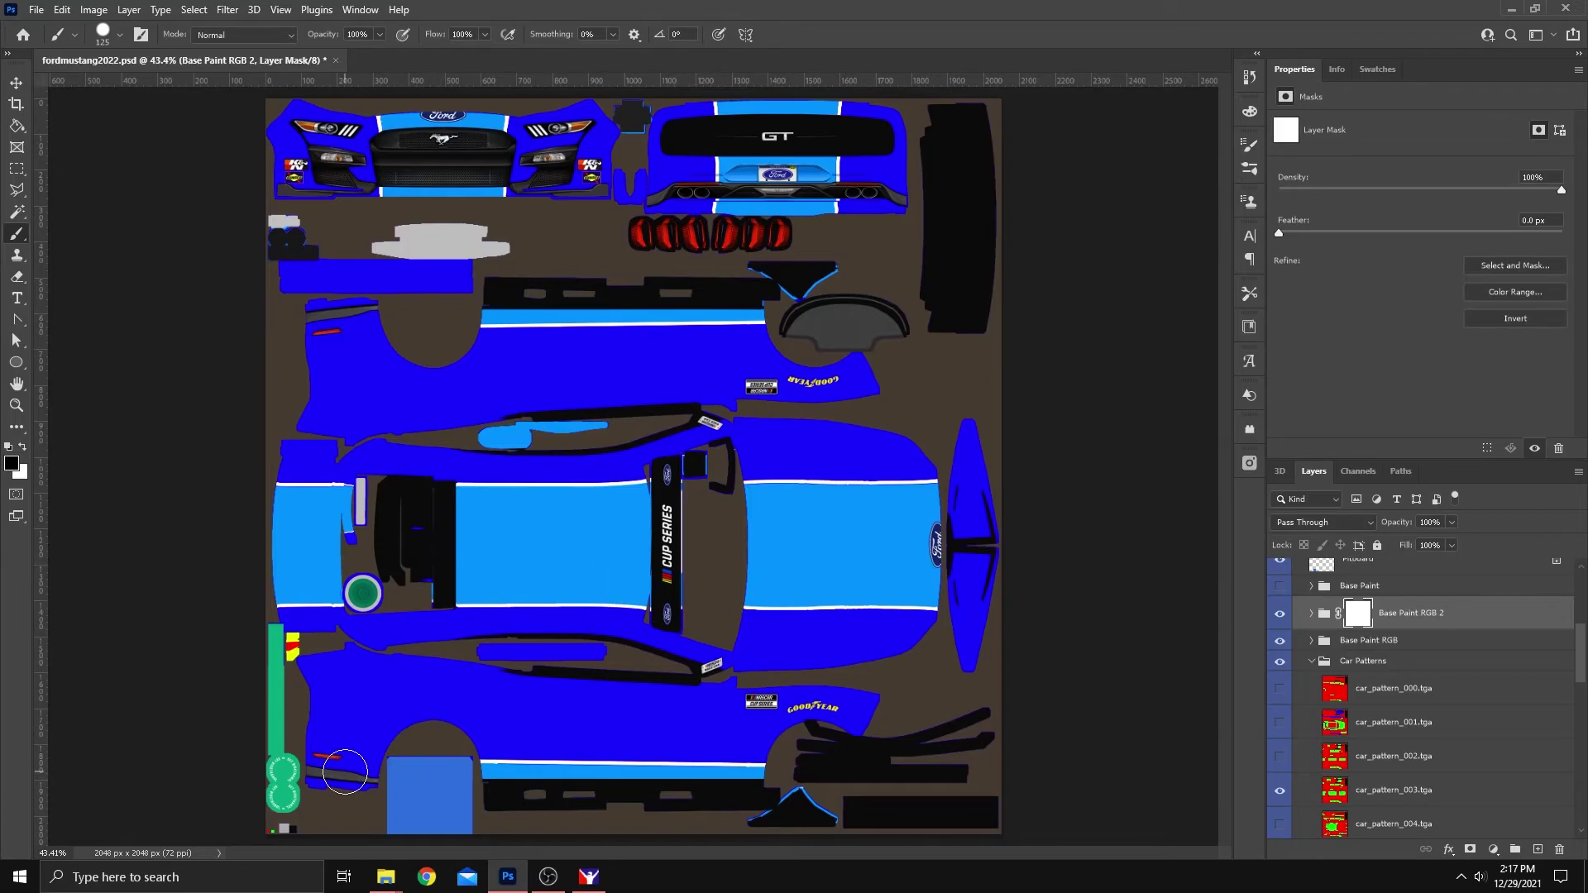
Paint Base Paint RGB 2's mask over the lower side panel and upper wheel-arch stripe areas
mouse_move(491, 759)
mouse_down()
mouse_move(768, 774)
mouse_move(760, 738)
mouse_move(868, 732)
mouse_up()
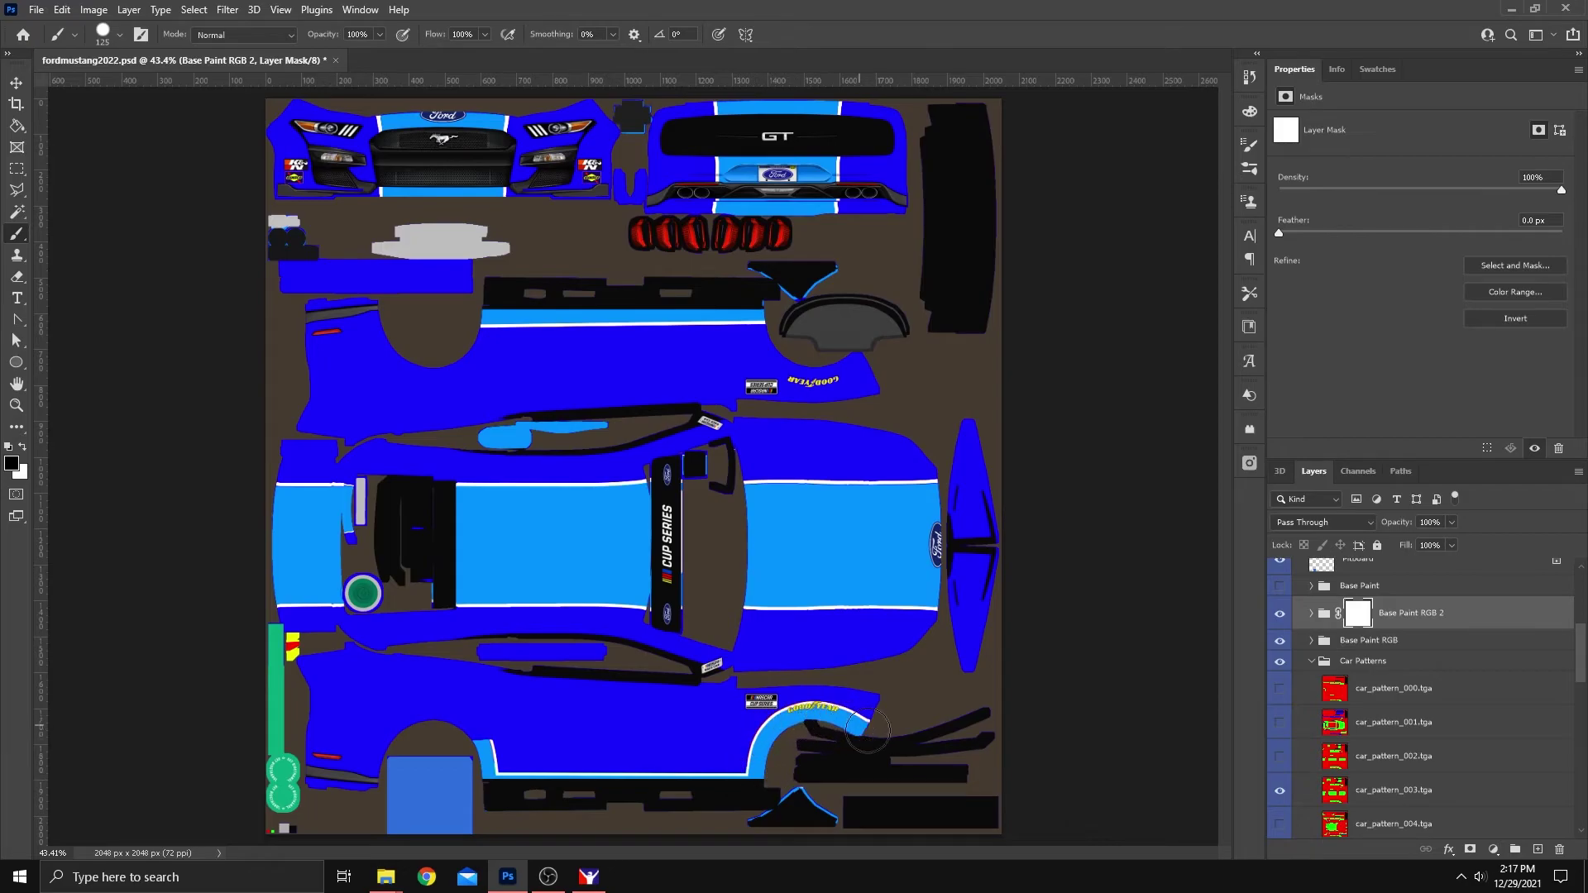
mouse_move(540, 767)
mouse_down()
mouse_move(508, 771)
mouse_move(426, 719)
mouse_move(372, 746)
mouse_move(363, 779)
mouse_move(298, 774)
mouse_up()
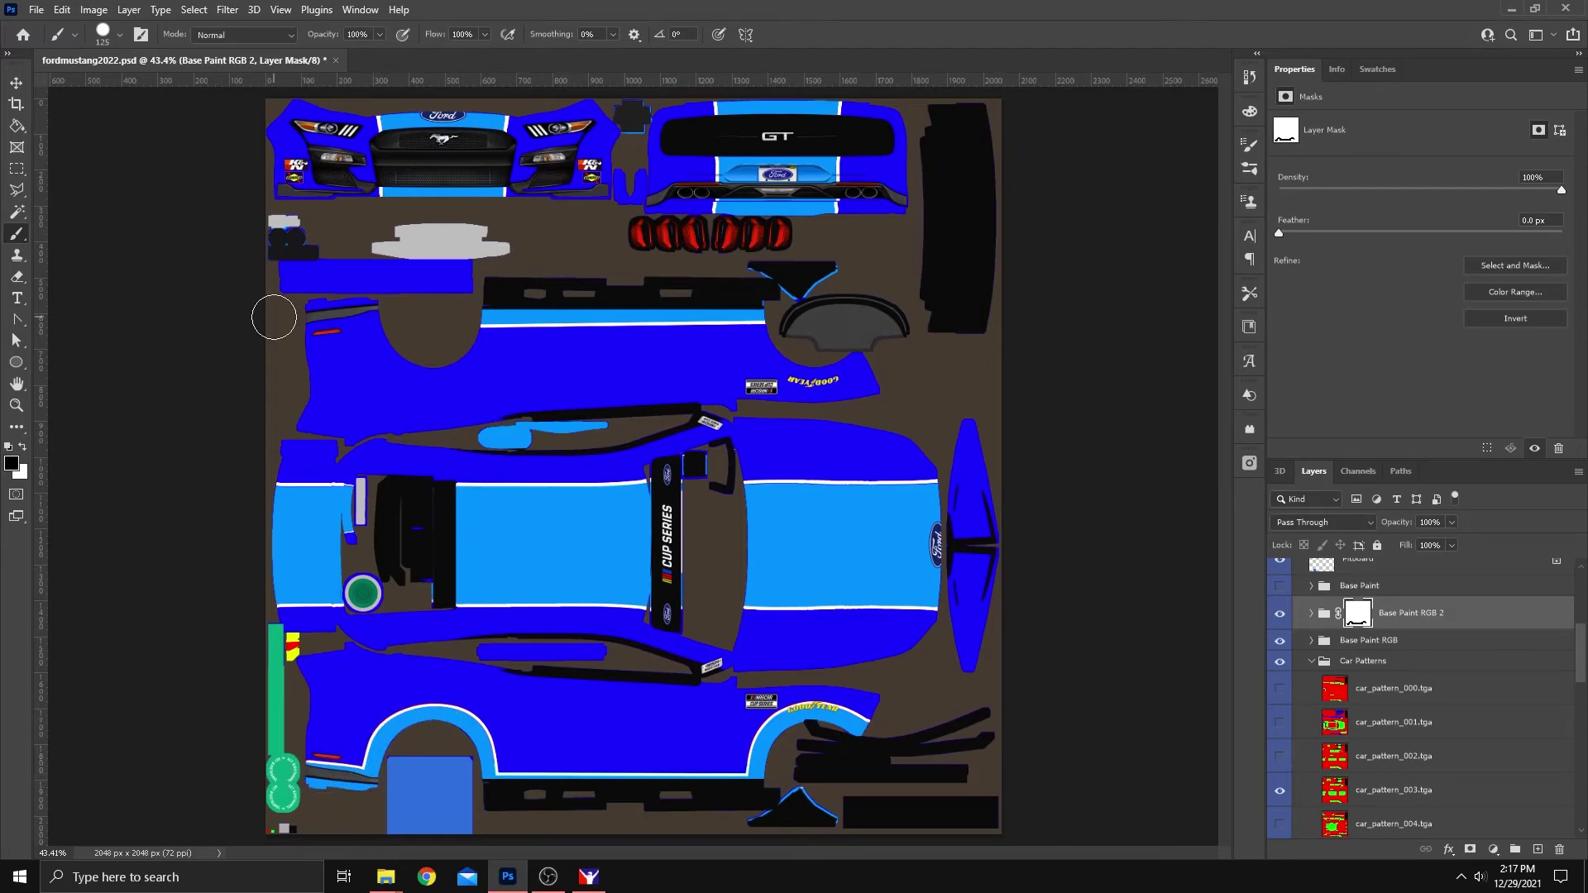
mouse_move(310, 308)
mouse_down()
mouse_move(382, 310)
mouse_move(296, 302)
mouse_move(287, 271)
mouse_move(476, 277)
mouse_up()
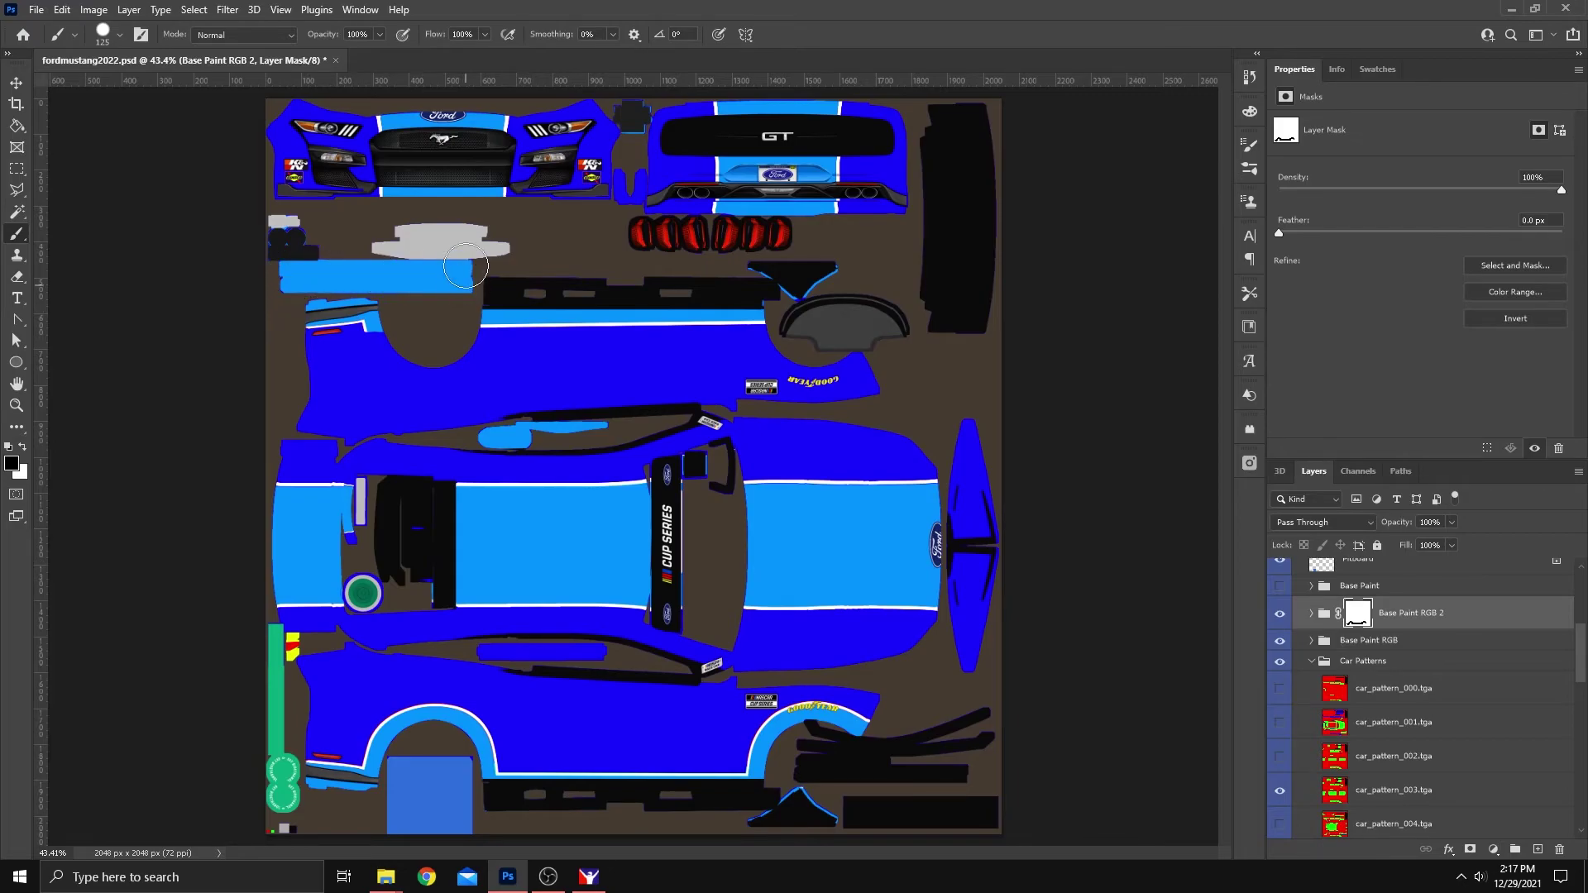
mouse_move(369, 314)
mouse_down()
mouse_move(387, 346)
mouse_move(371, 333)
mouse_move(398, 359)
mouse_move(453, 360)
mouse_move(512, 313)
mouse_move(553, 317)
mouse_move(489, 335)
mouse_move(460, 369)
mouse_move(392, 376)
mouse_move(476, 367)
mouse_move(500, 324)
mouse_move(753, 314)
mouse_move(790, 370)
mouse_move(876, 369)
mouse_move(851, 346)
mouse_move(858, 374)
mouse_move(793, 363)
mouse_move(755, 318)
mouse_move(482, 325)
mouse_move(461, 372)
mouse_up()
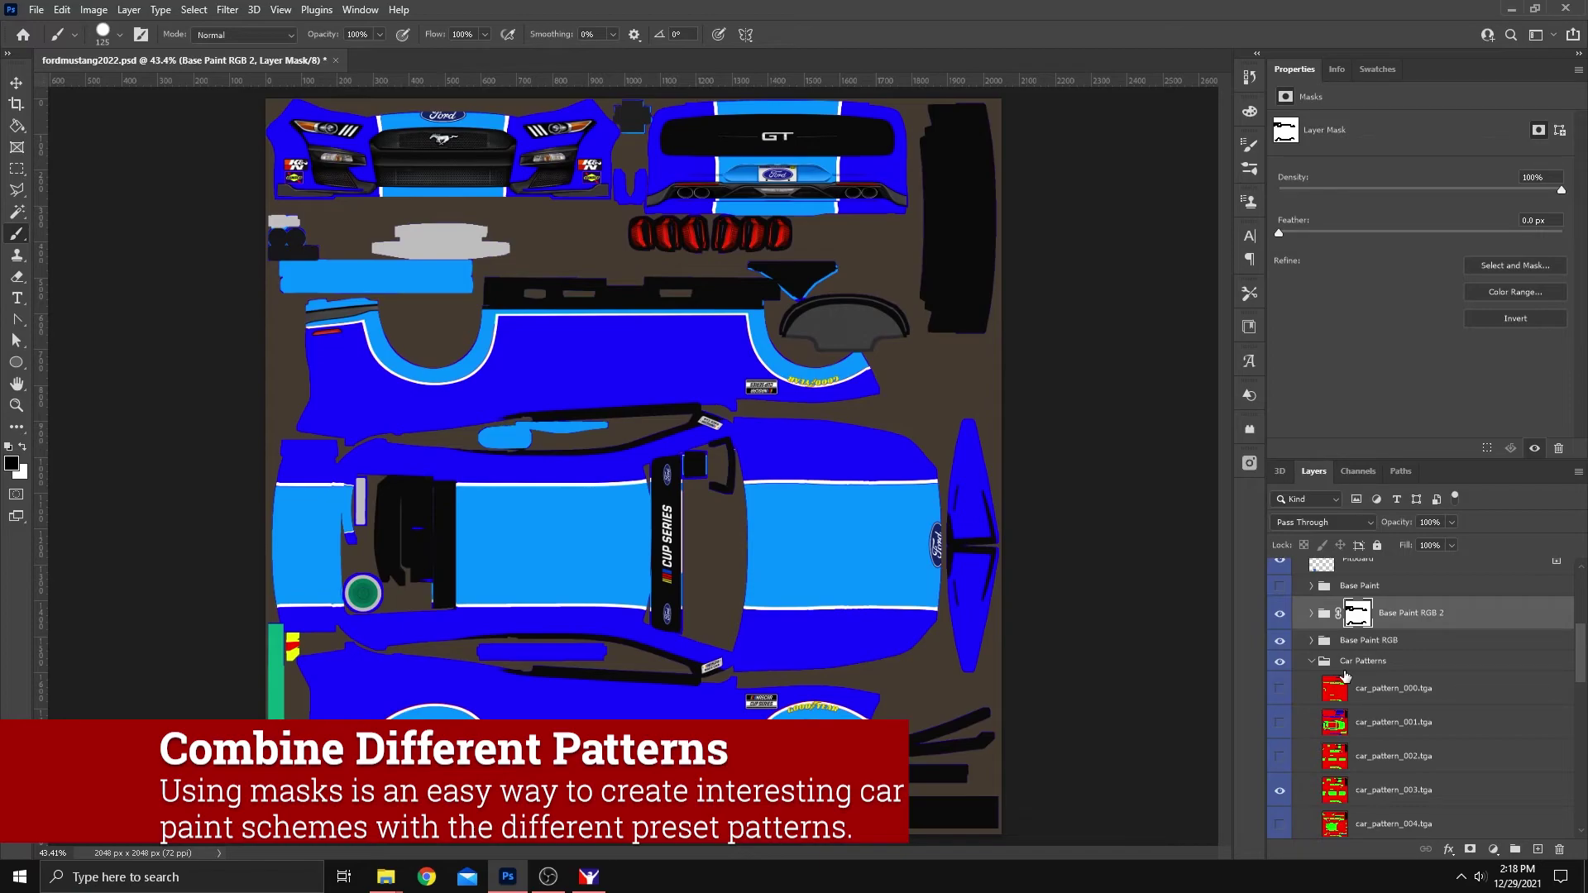
Compare the livery with Base Paint RGB 2 shown and hidden
click(1281, 615)
click(1282, 616)
click(1283, 617)
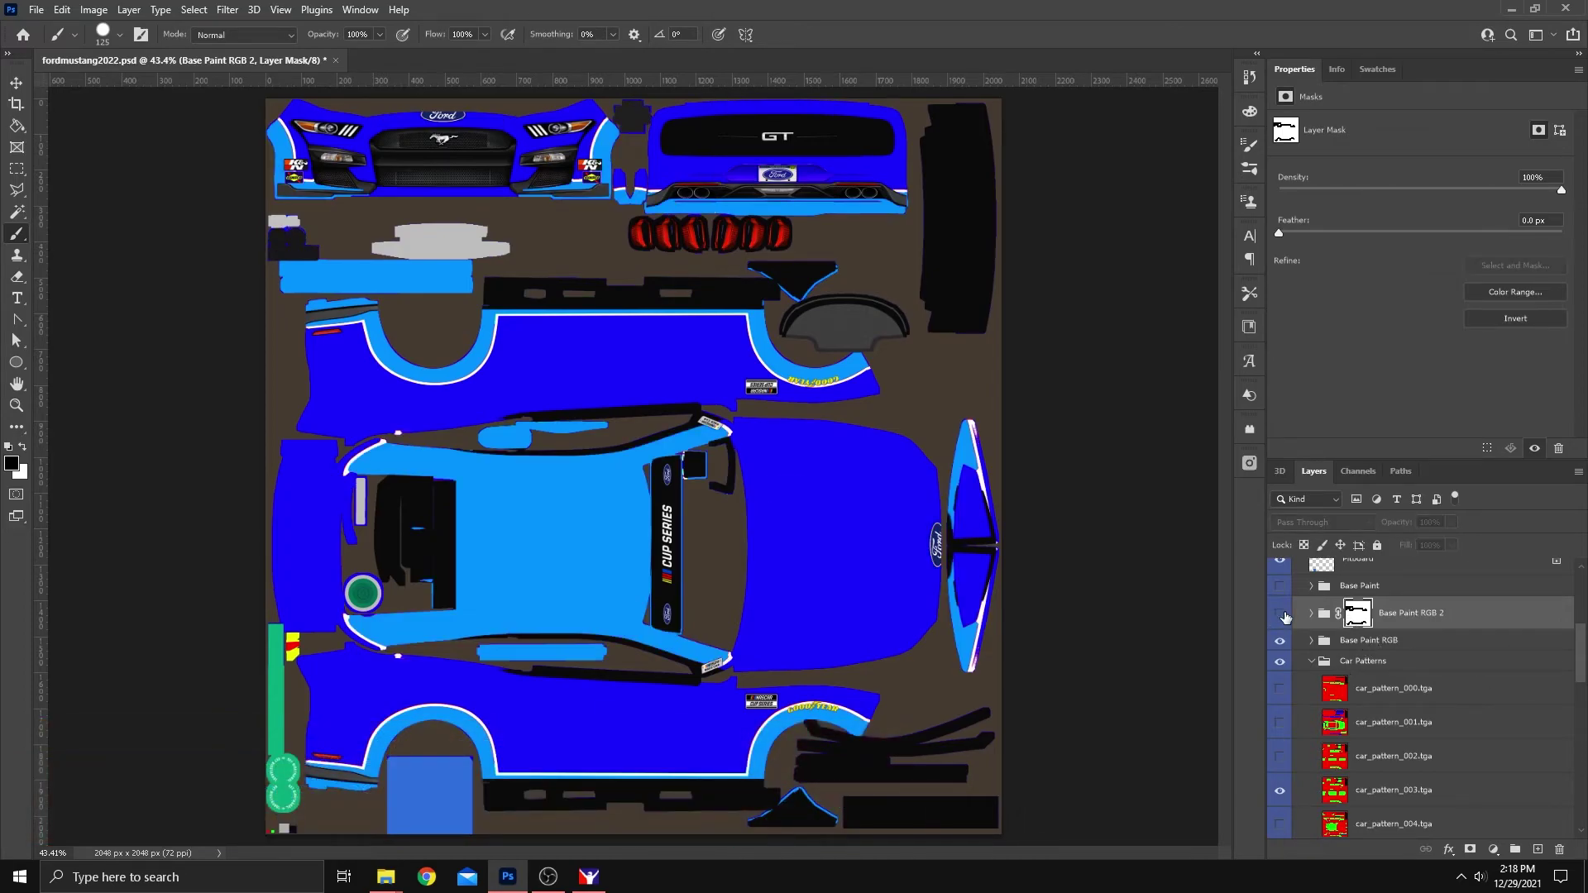
click(1282, 616)
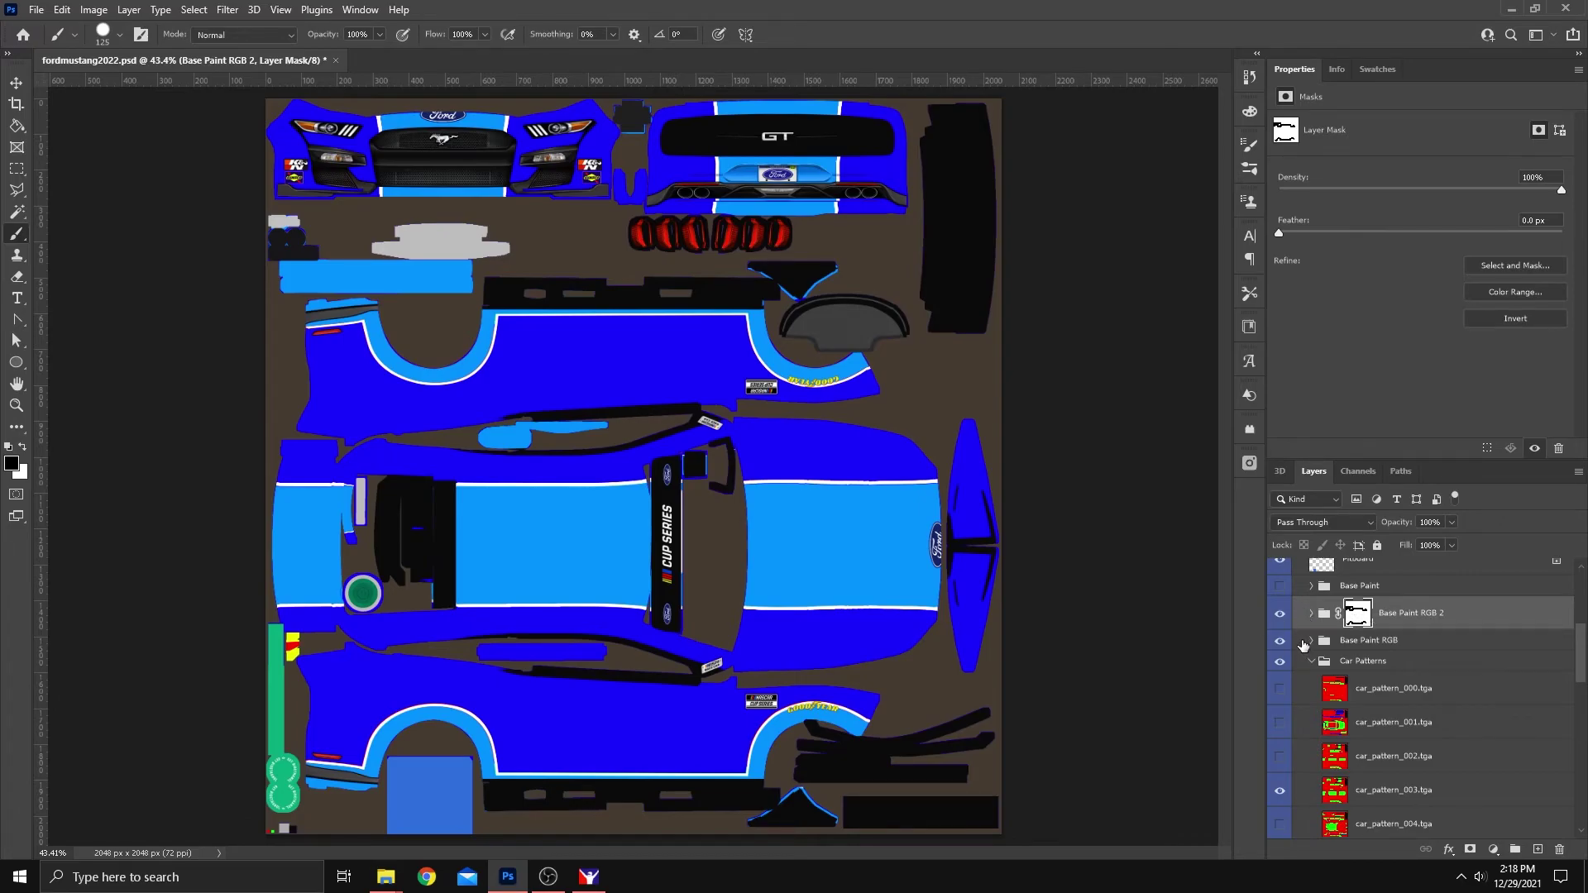
click(1282, 615)
click(1285, 616)
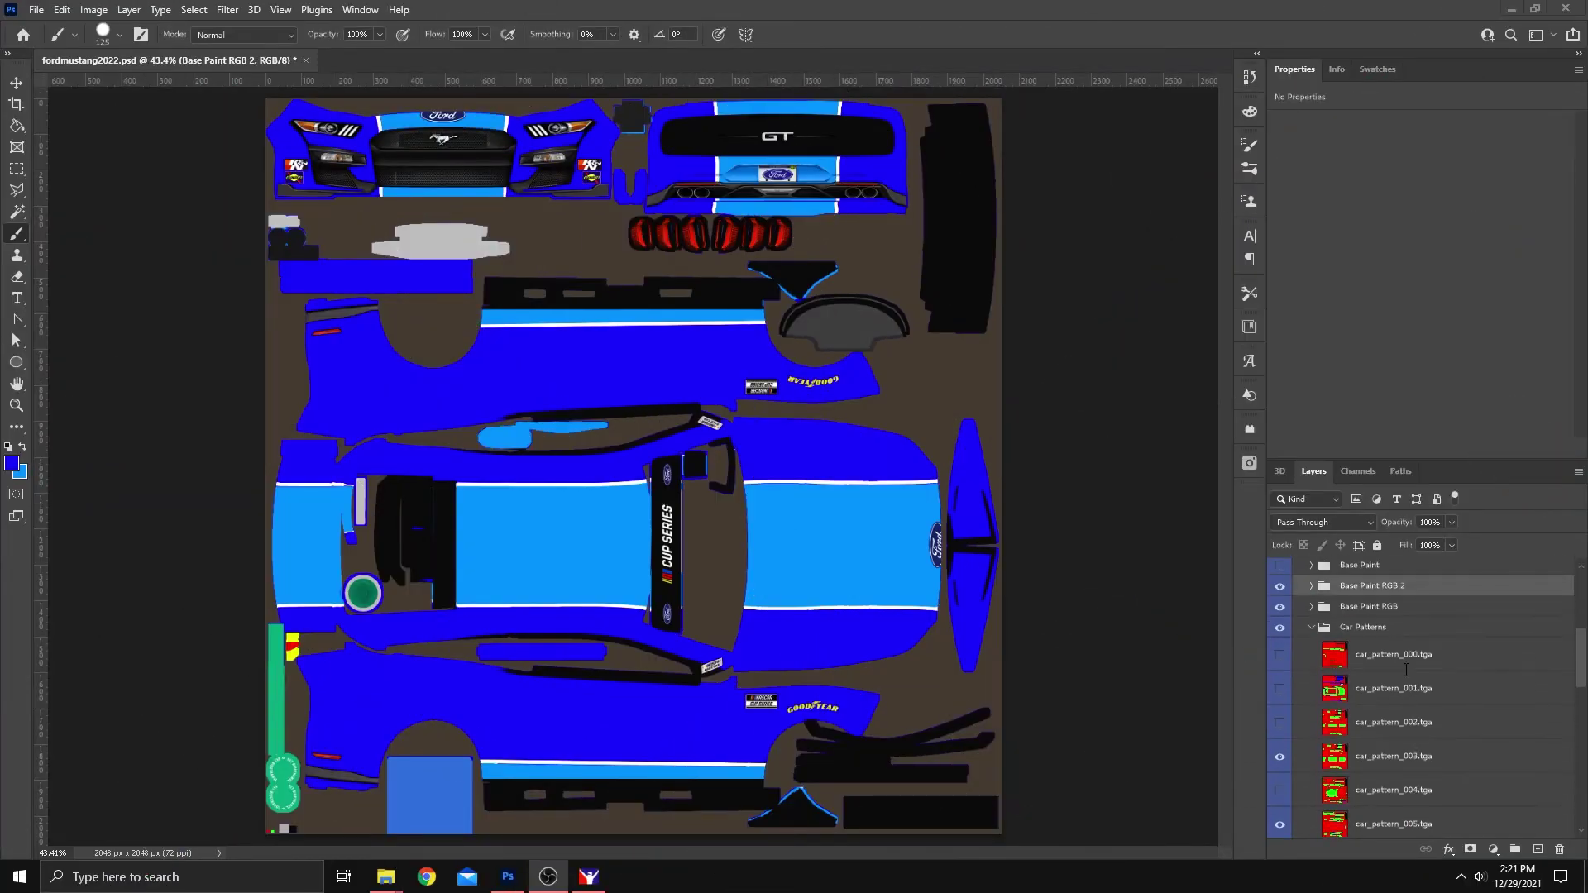
Hide the Base Paint RGB 2 and Base Paint RGB groups to reveal the car patterns
scroll(1407, 670, up, 1)
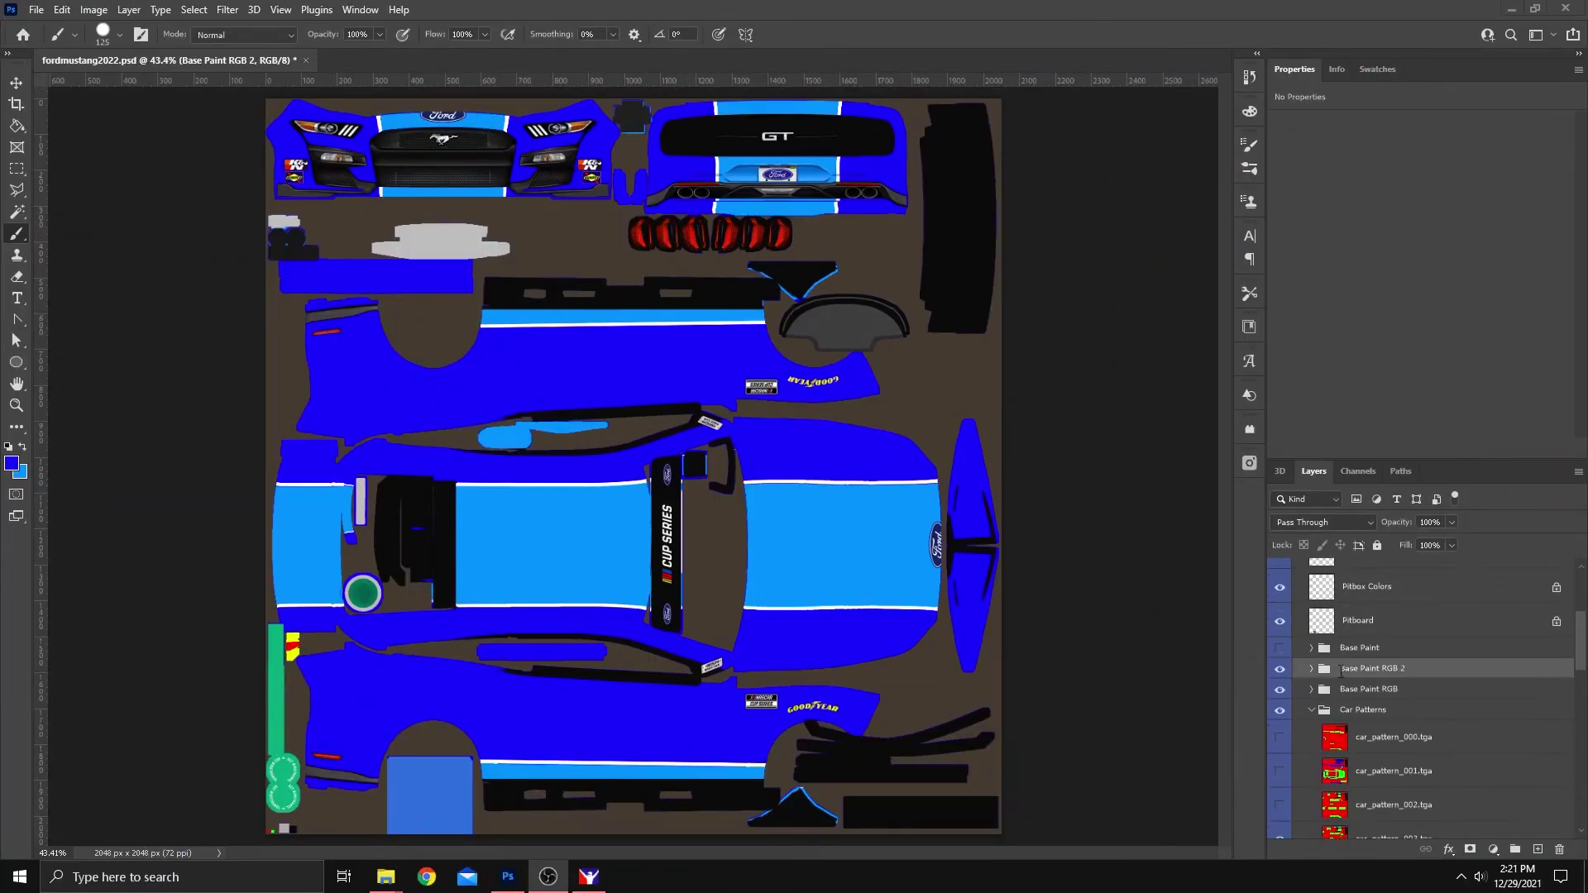
click(1280, 669)
click(1281, 692)
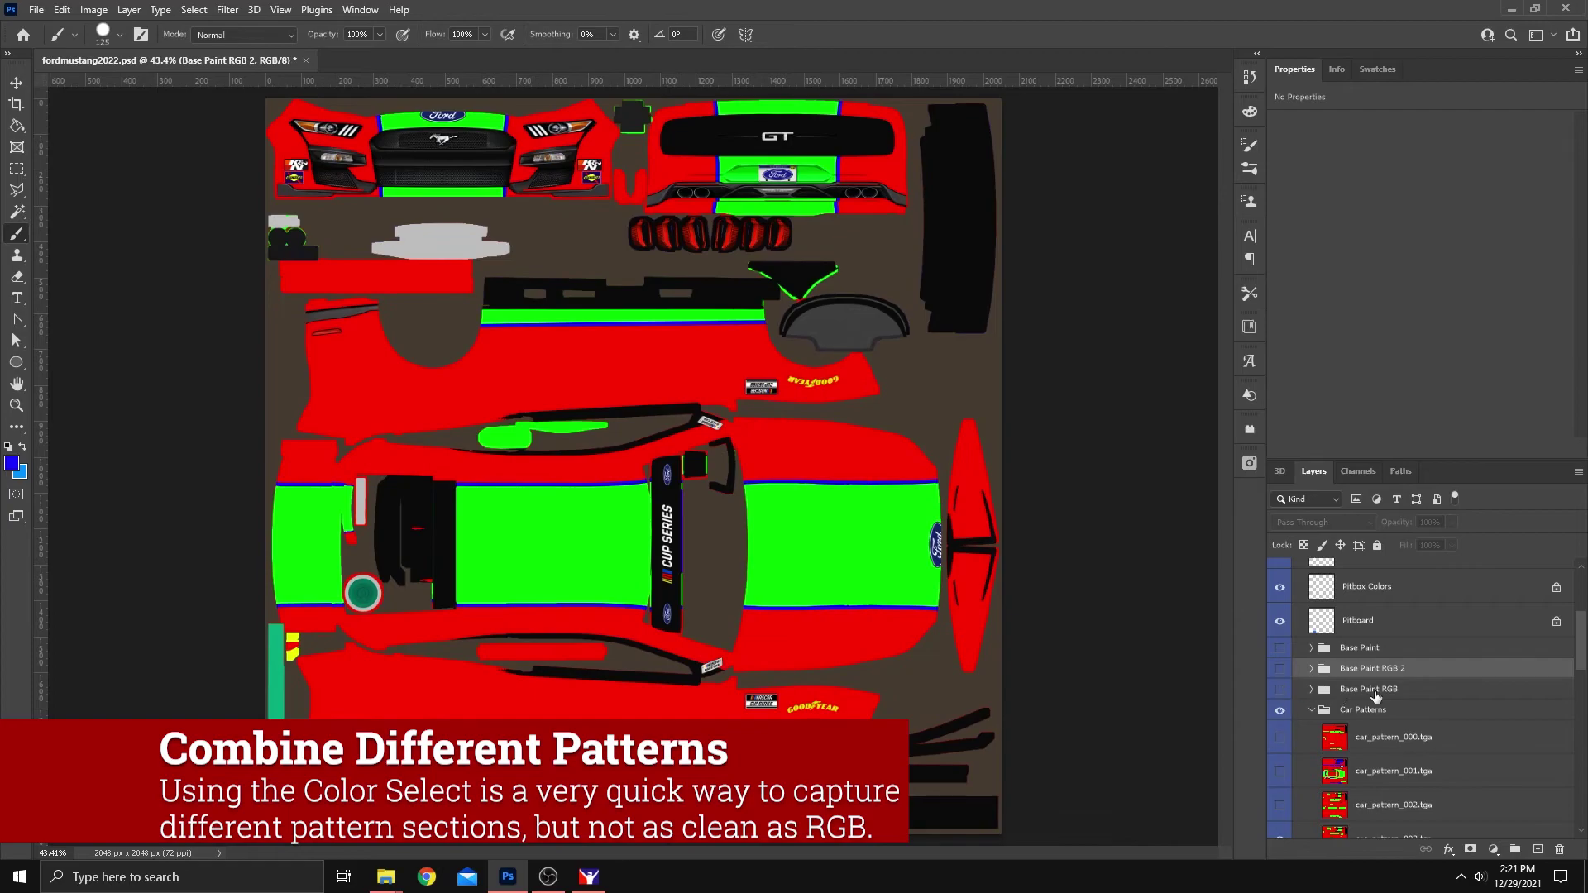
scroll(1285, 688, down, 1)
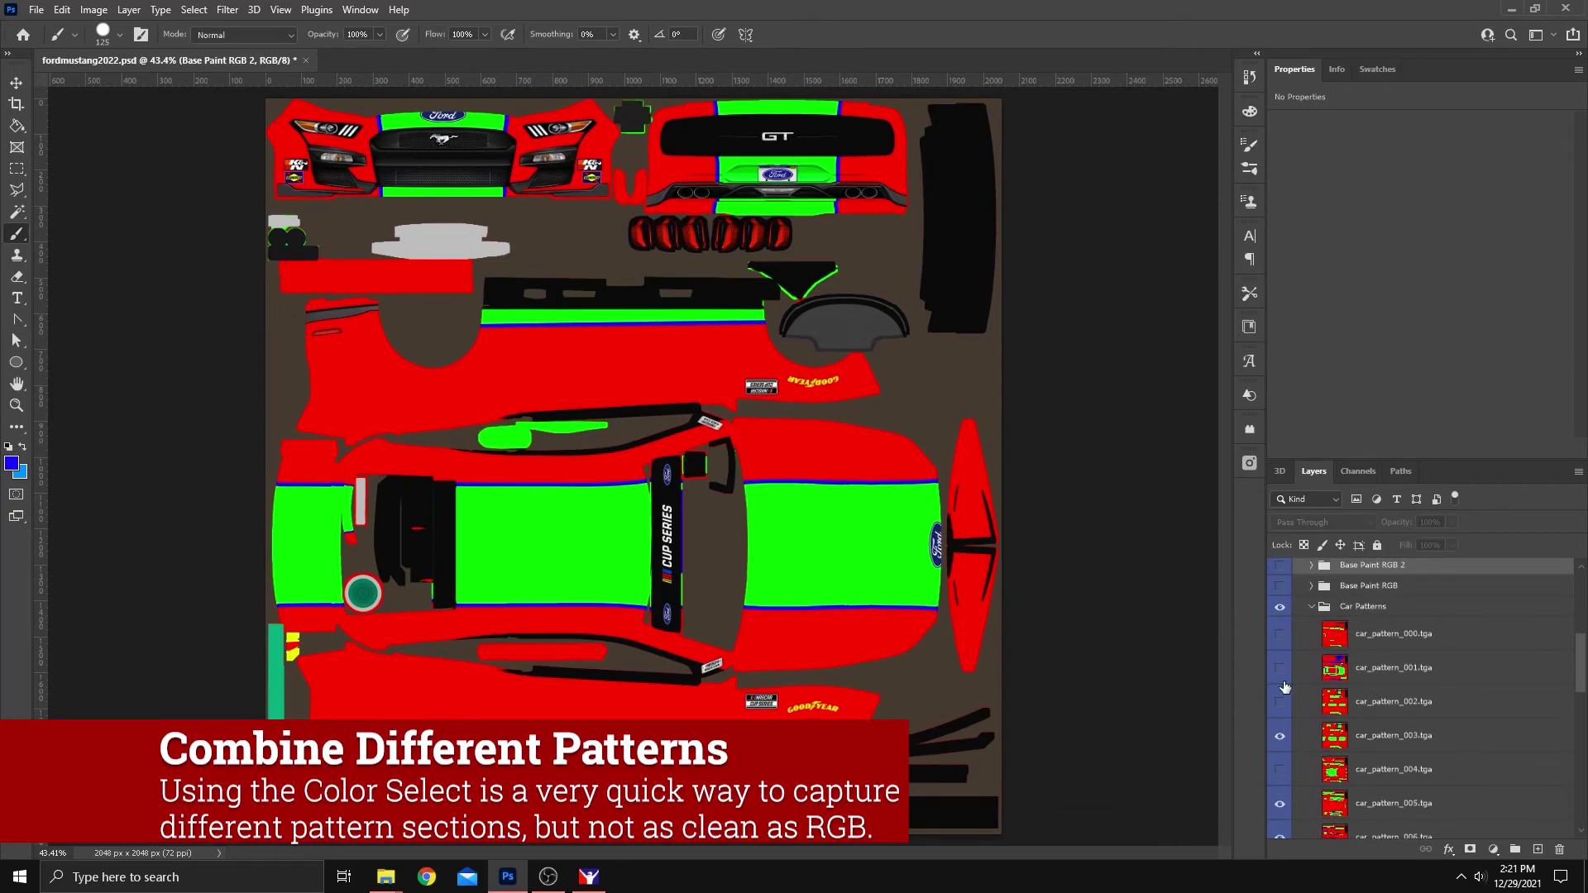
Try car_pattern_003, 004 and 005, leaving car_pattern_005 visible and selected
click(1280, 736)
click(1280, 803)
scroll(1369, 729, down, 1)
scroll(1369, 729, down, 2)
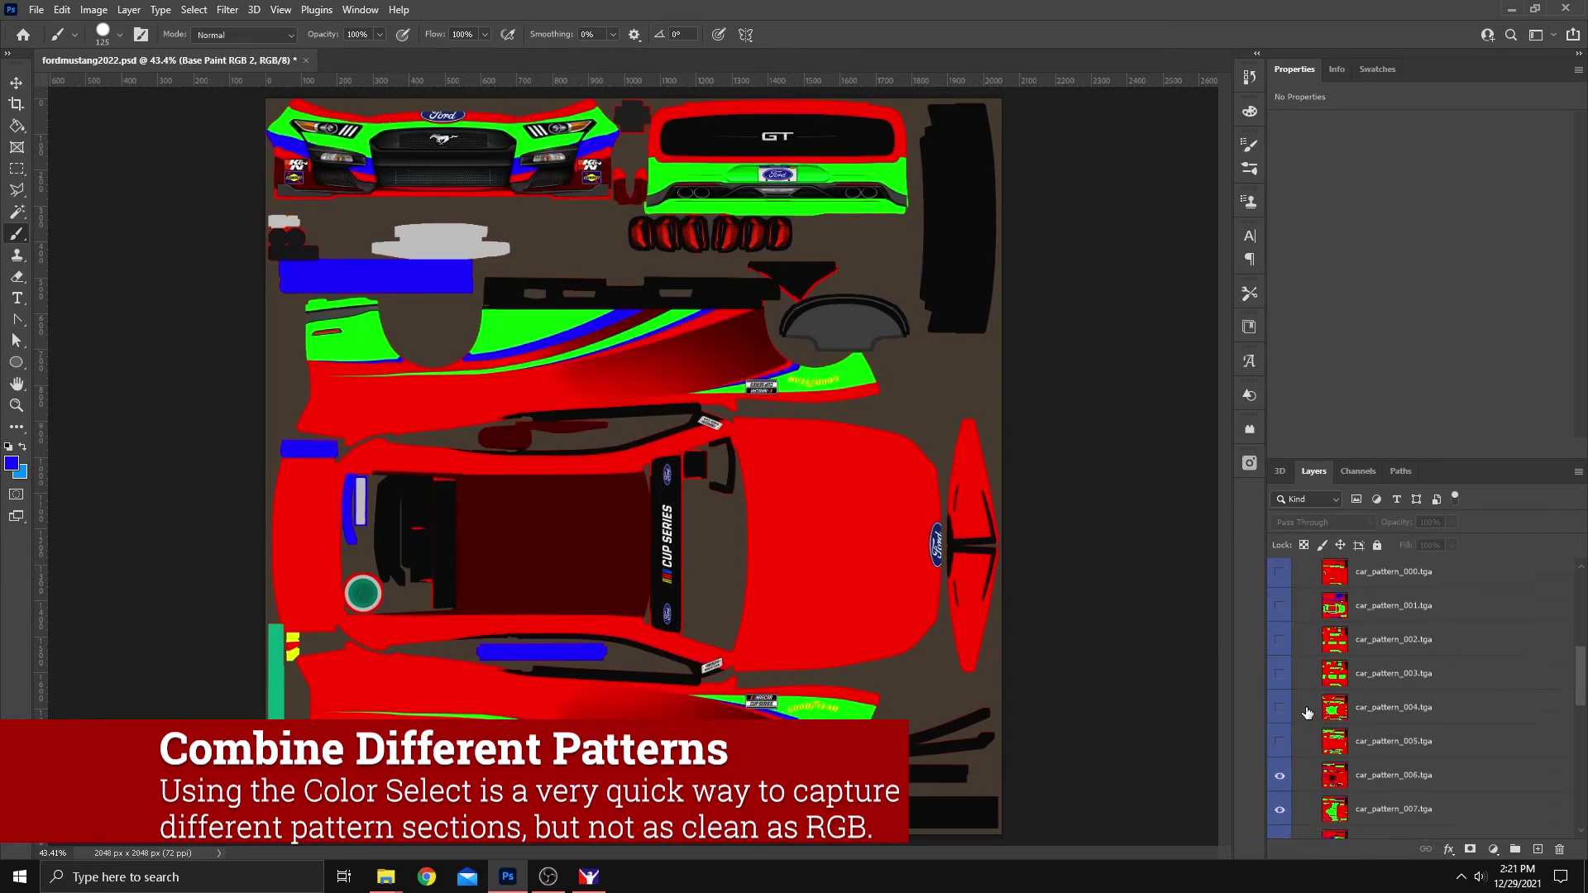
click(1280, 673)
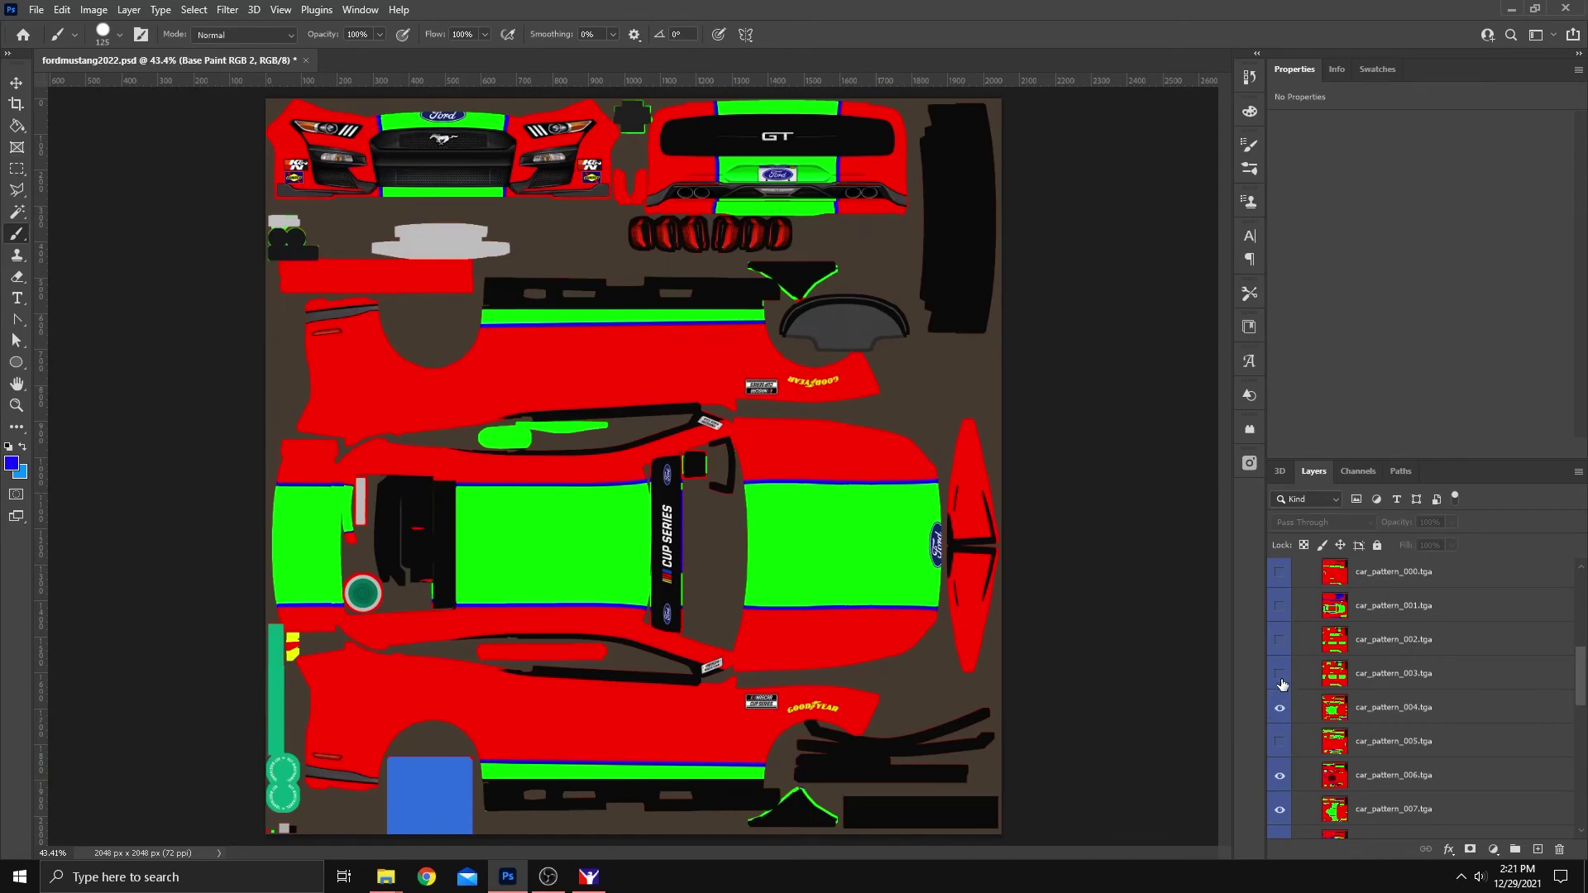
click(1280, 673)
click(1280, 707)
click(1279, 741)
click(1284, 715)
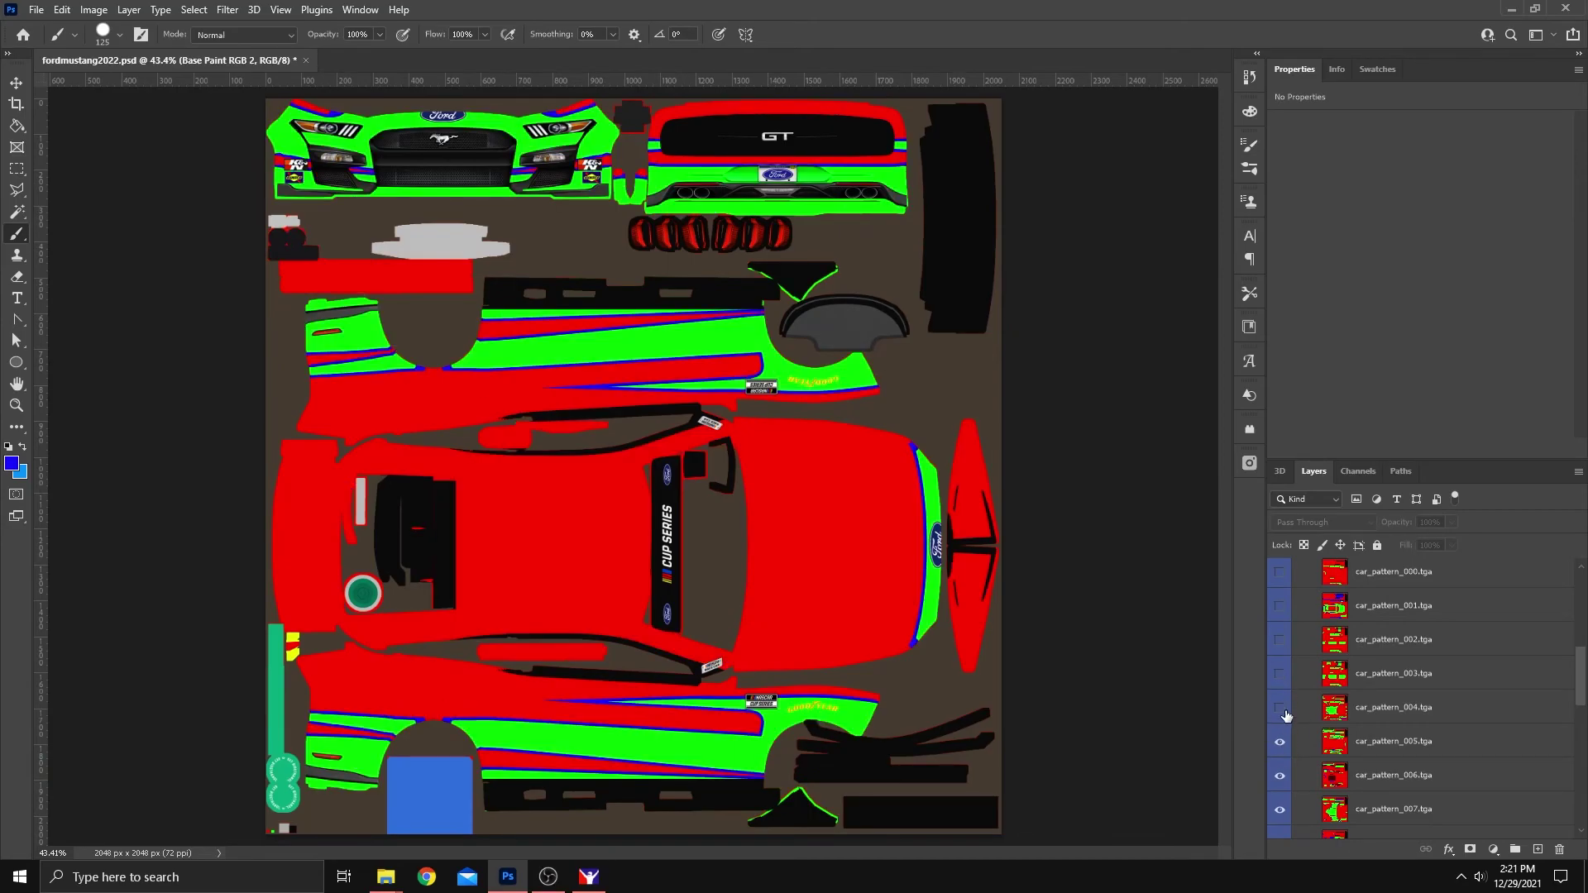
click(1340, 748)
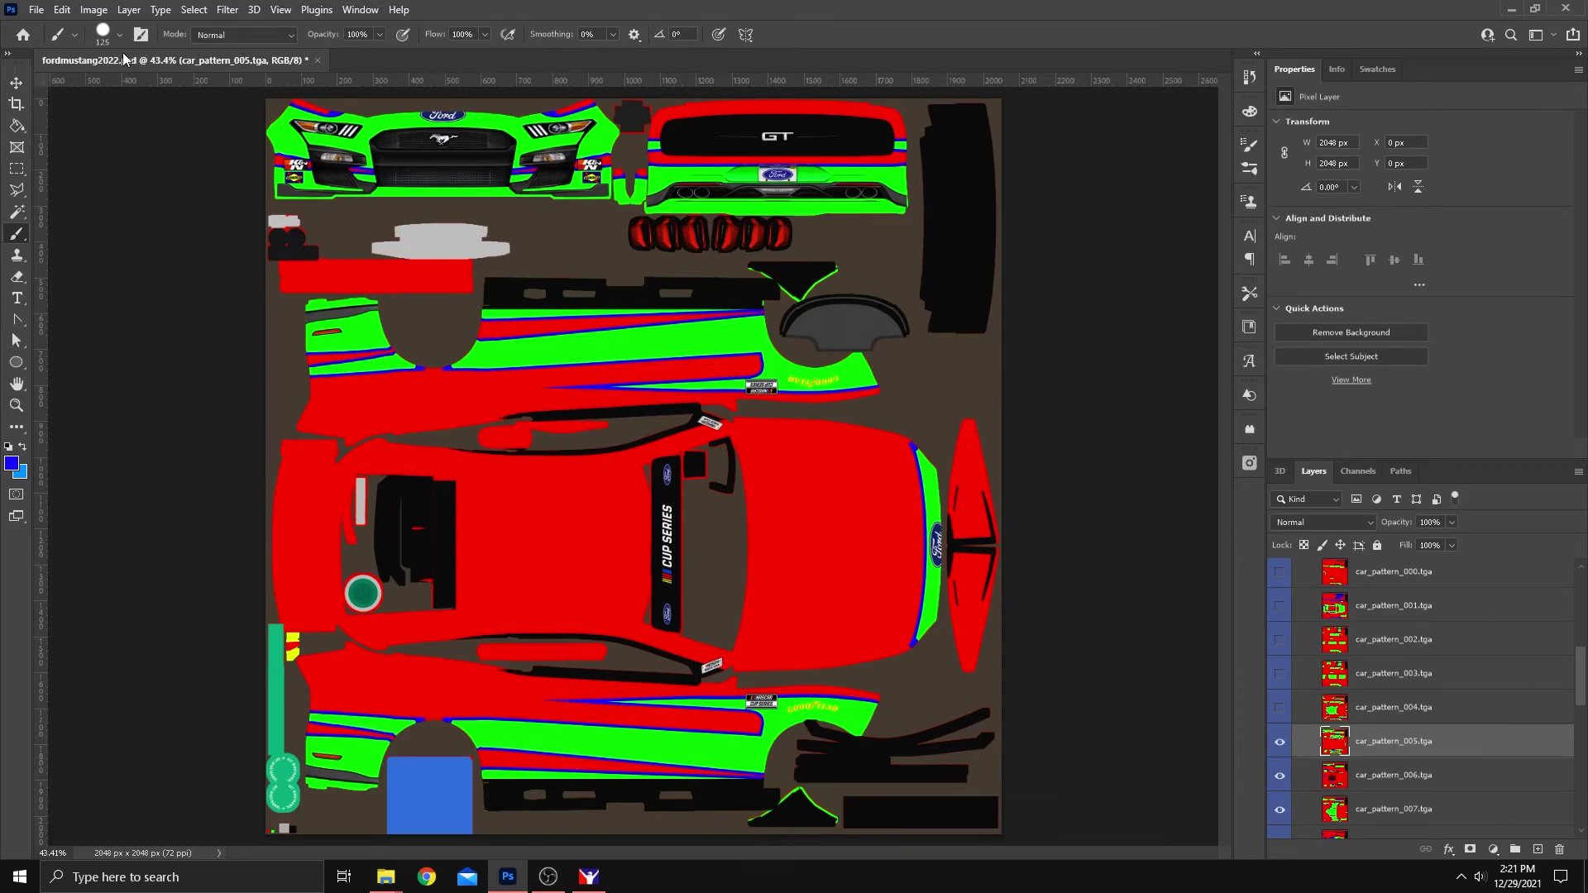
Copy car_pattern_005's green stripe colour range into a new Layer 10 and move it up
click(16, 83)
click(193, 10)
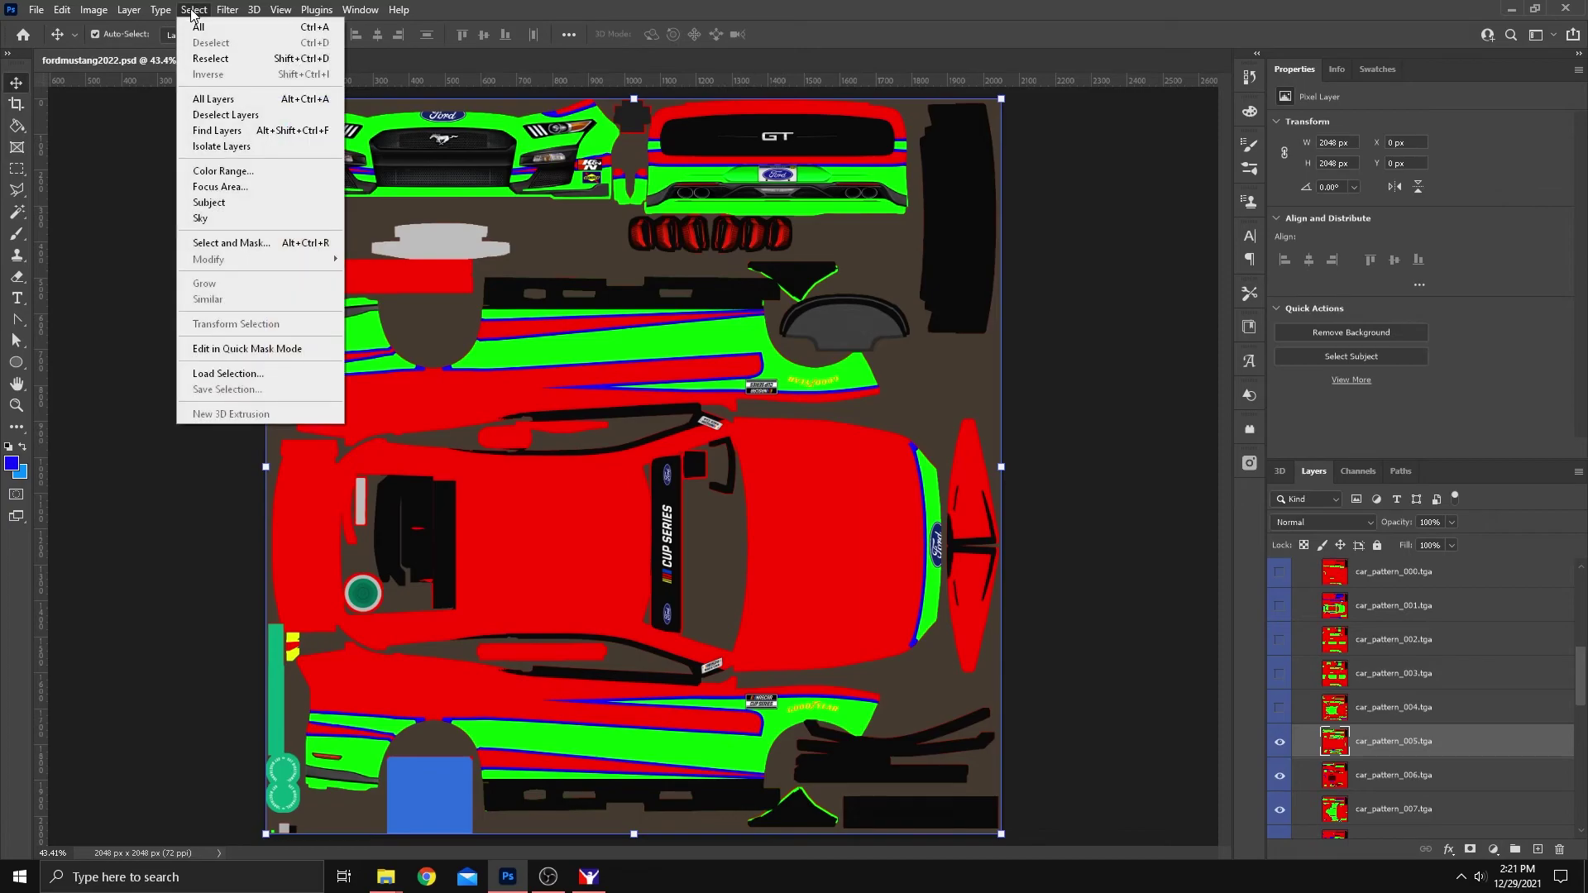
click(222, 171)
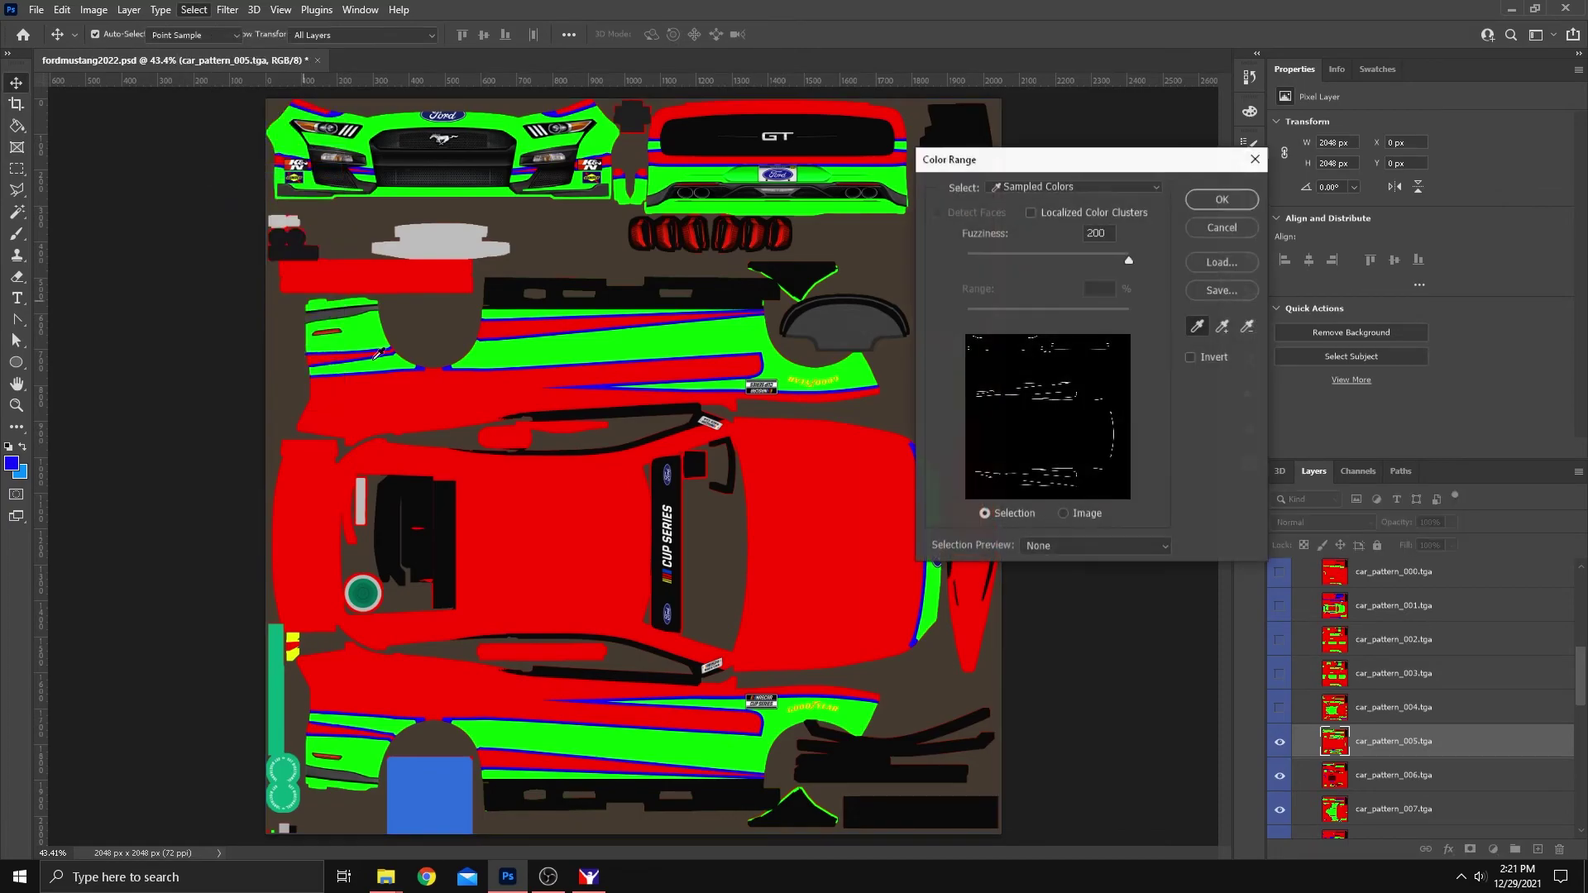
click(722, 326)
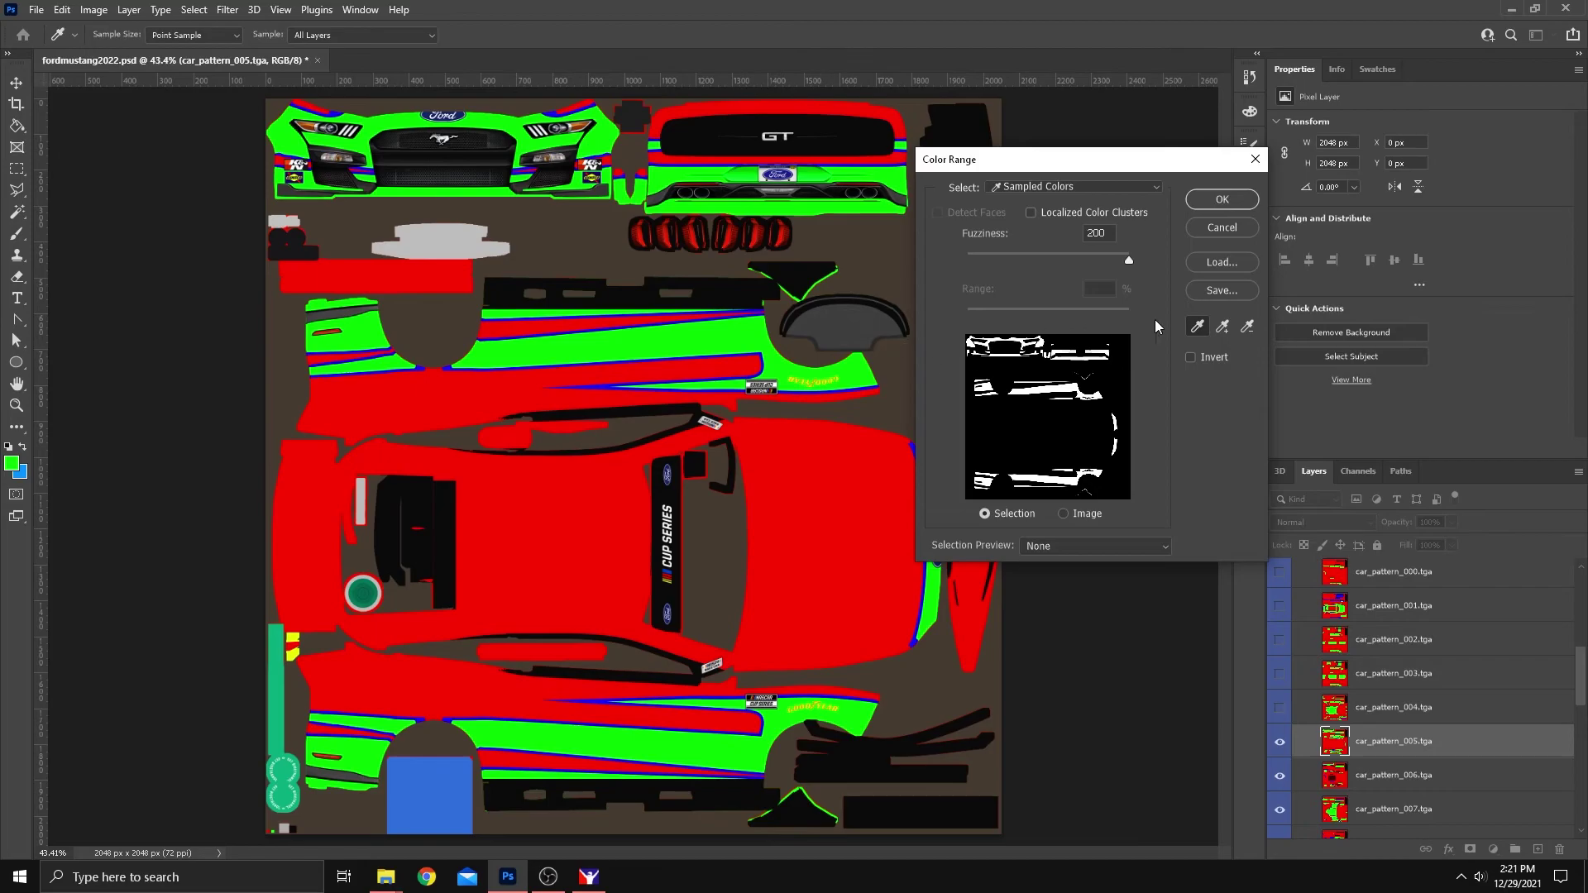
click(1223, 200)
key(v)
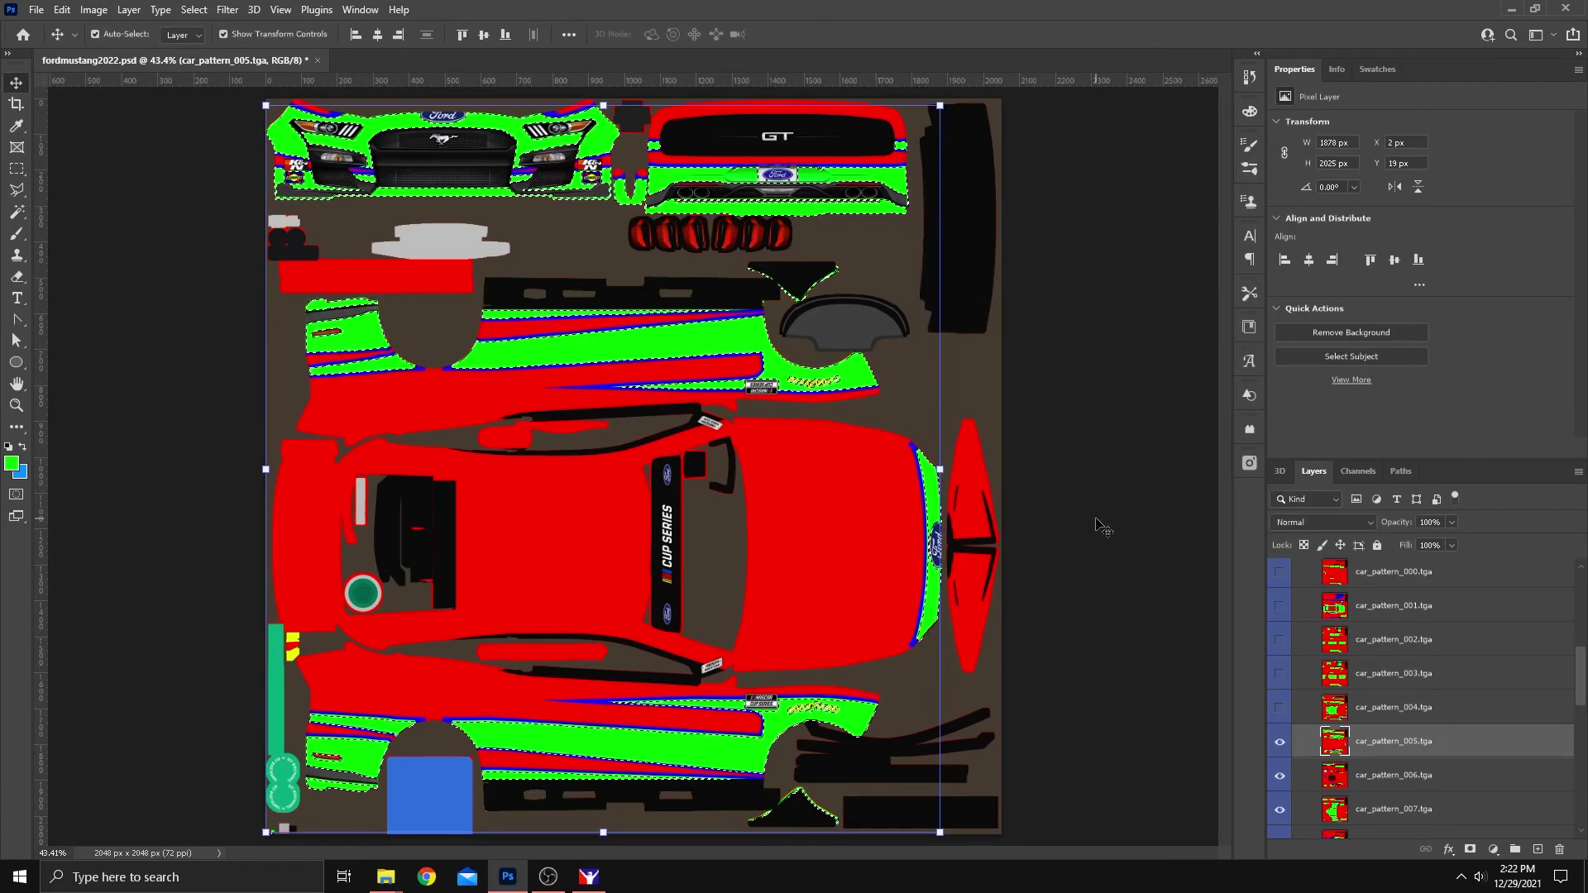
key(ctrl+j)
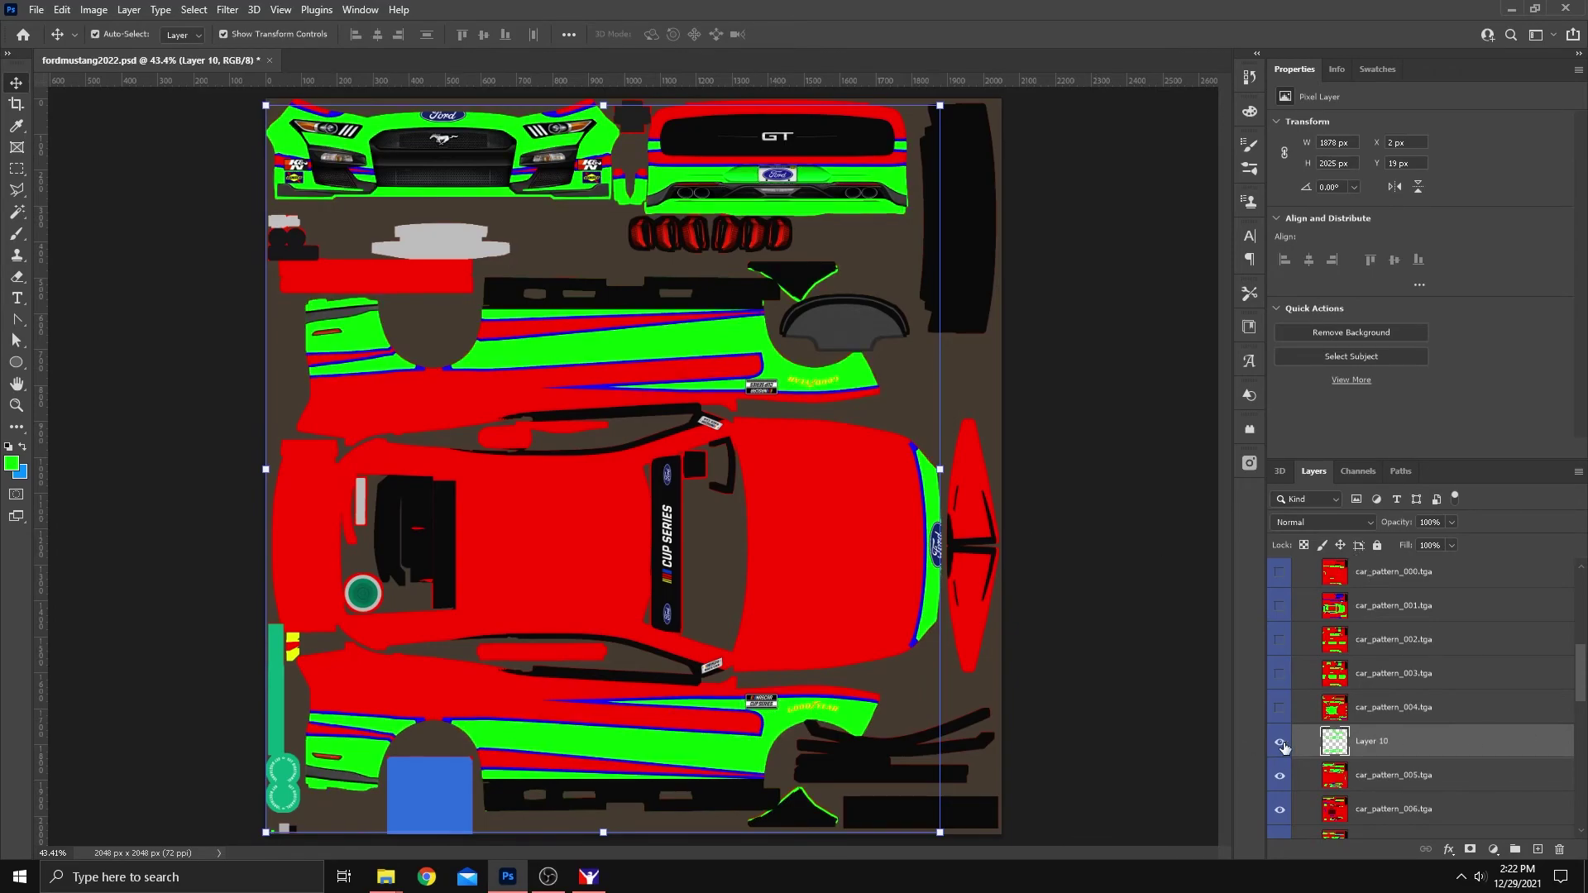
mouse_move(1320, 748)
mouse_down()
mouse_move(1313, 531)
mouse_move(1312, 749)
mouse_up()
Hide Car Patterns, show both Base Paint RGB groups, and compare the livery with Layer 10
scroll(1357, 748, down, 3)
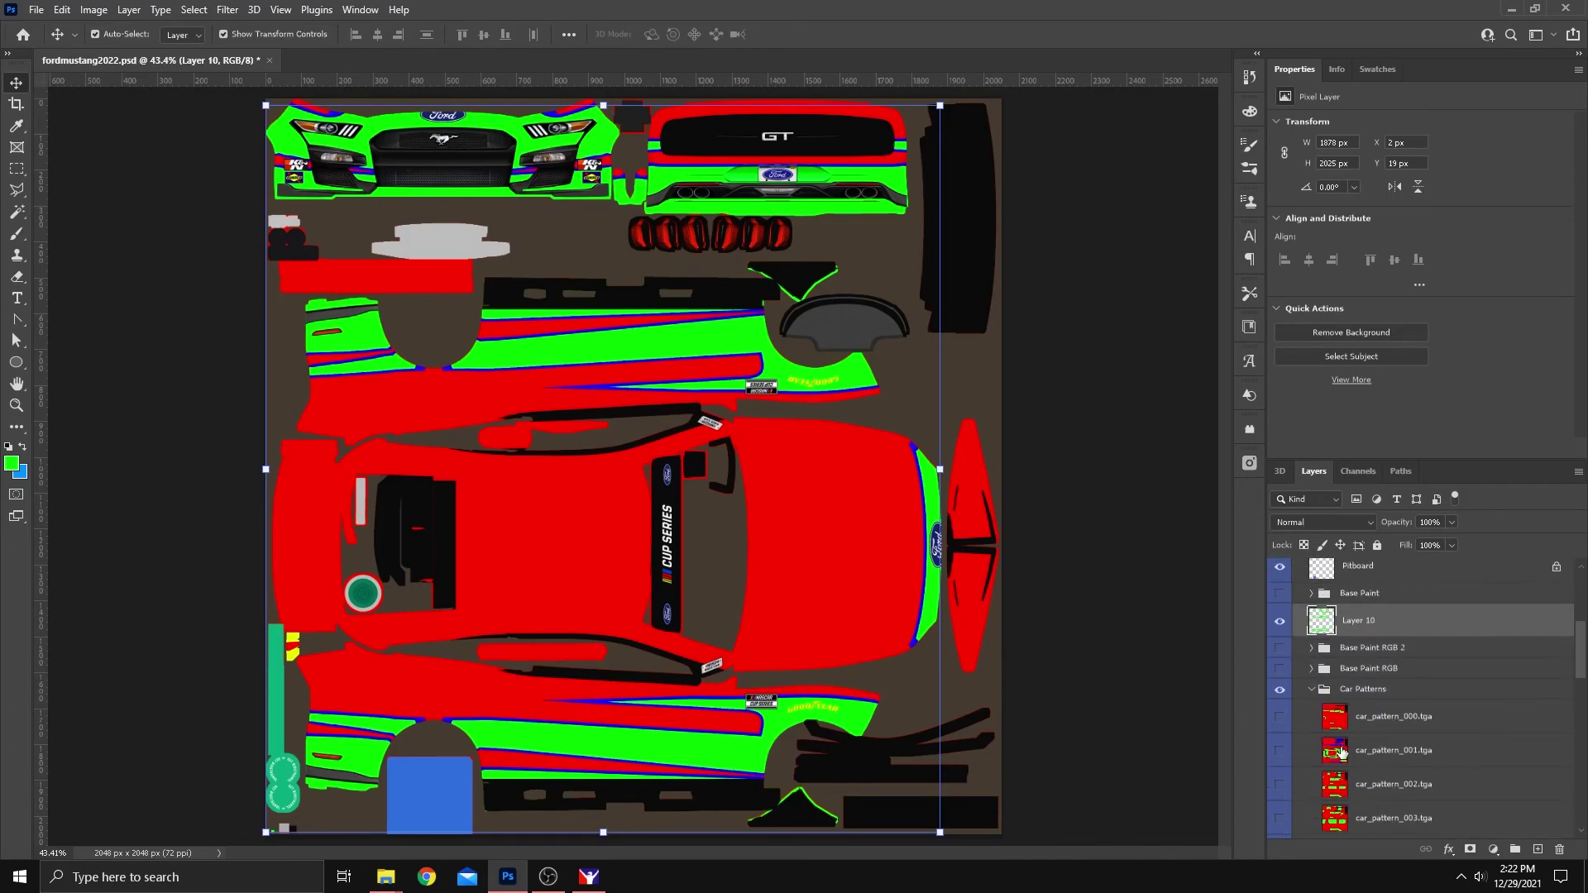
click(1280, 690)
click(1279, 648)
click(1281, 670)
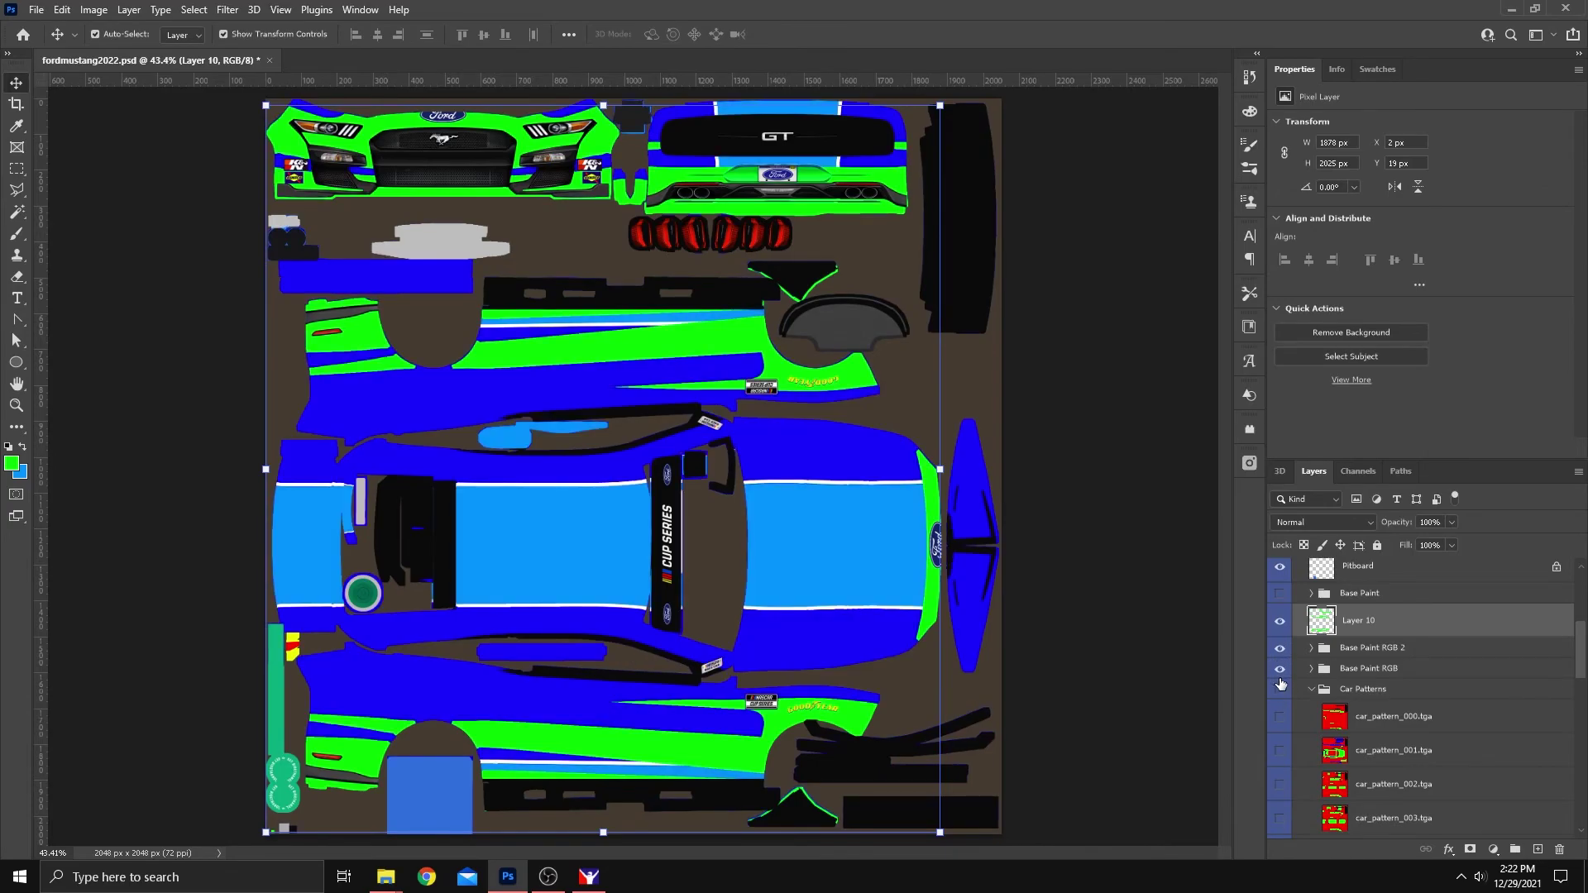
click(1279, 621)
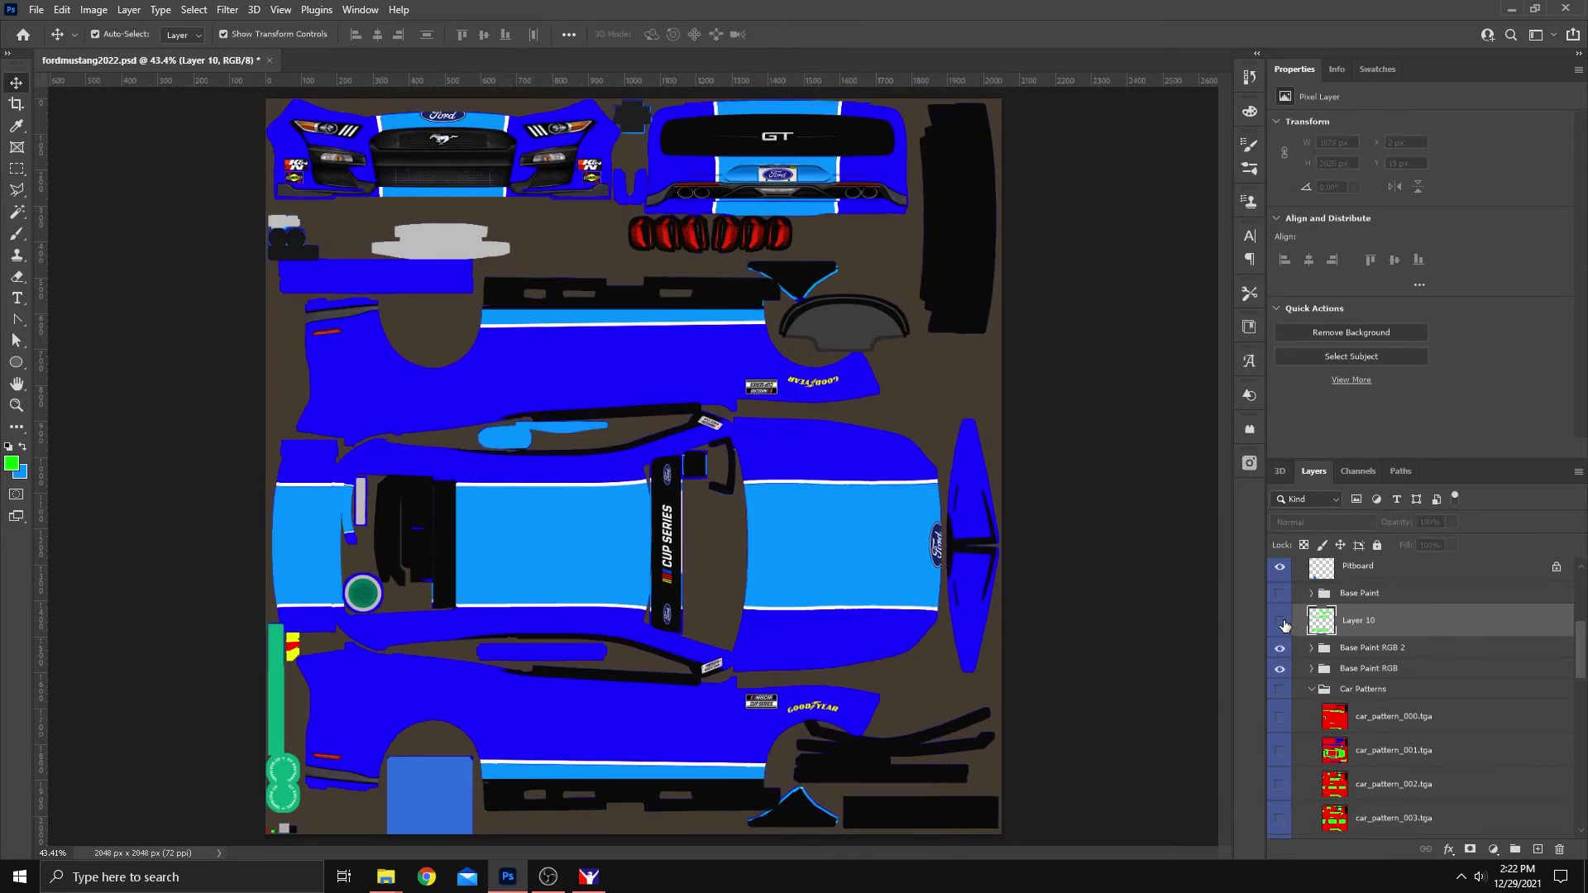
click(1280, 622)
click(1281, 623)
click(1281, 623)
click(1281, 623)
click(1280, 623)
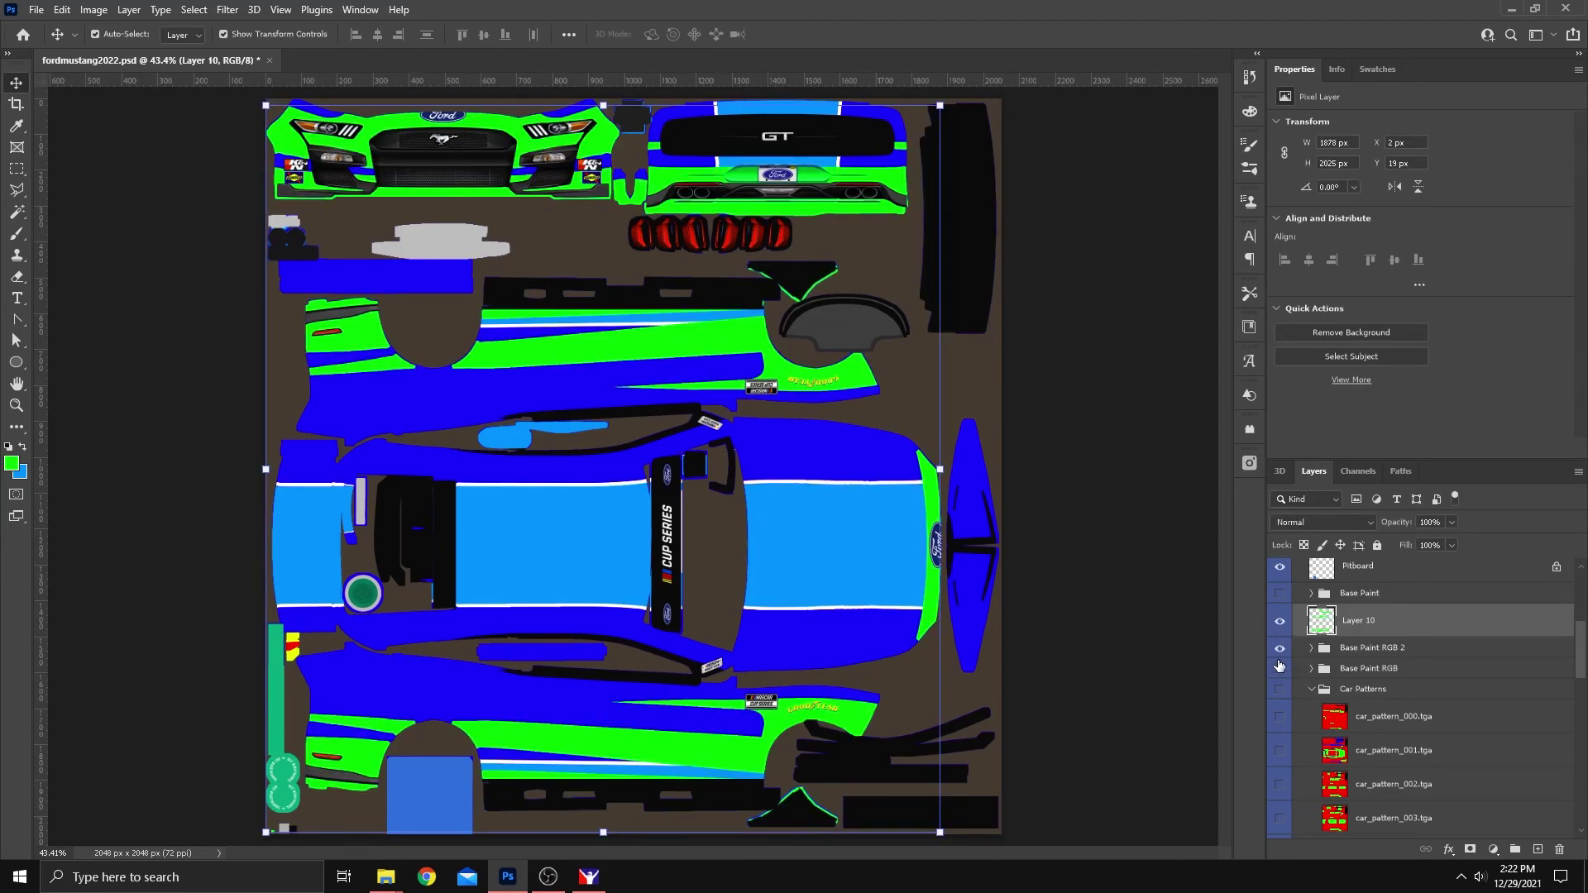
Place Layer 10 just below Base Paint RGB 2, checking the result with visibility toggles
drag(1336, 628, 1327, 655)
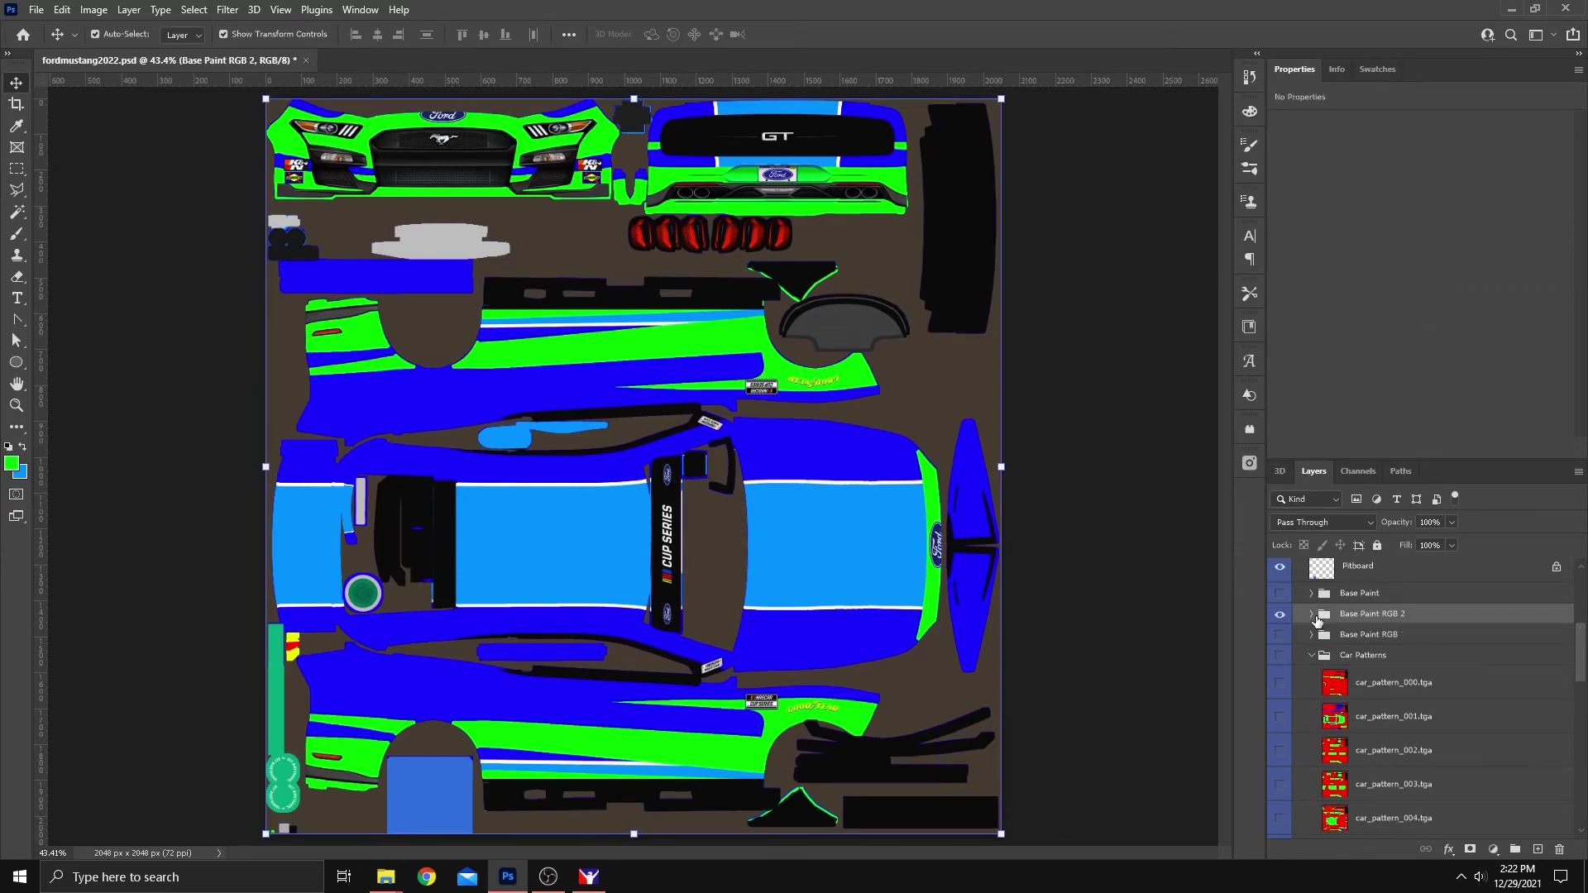
click(1312, 614)
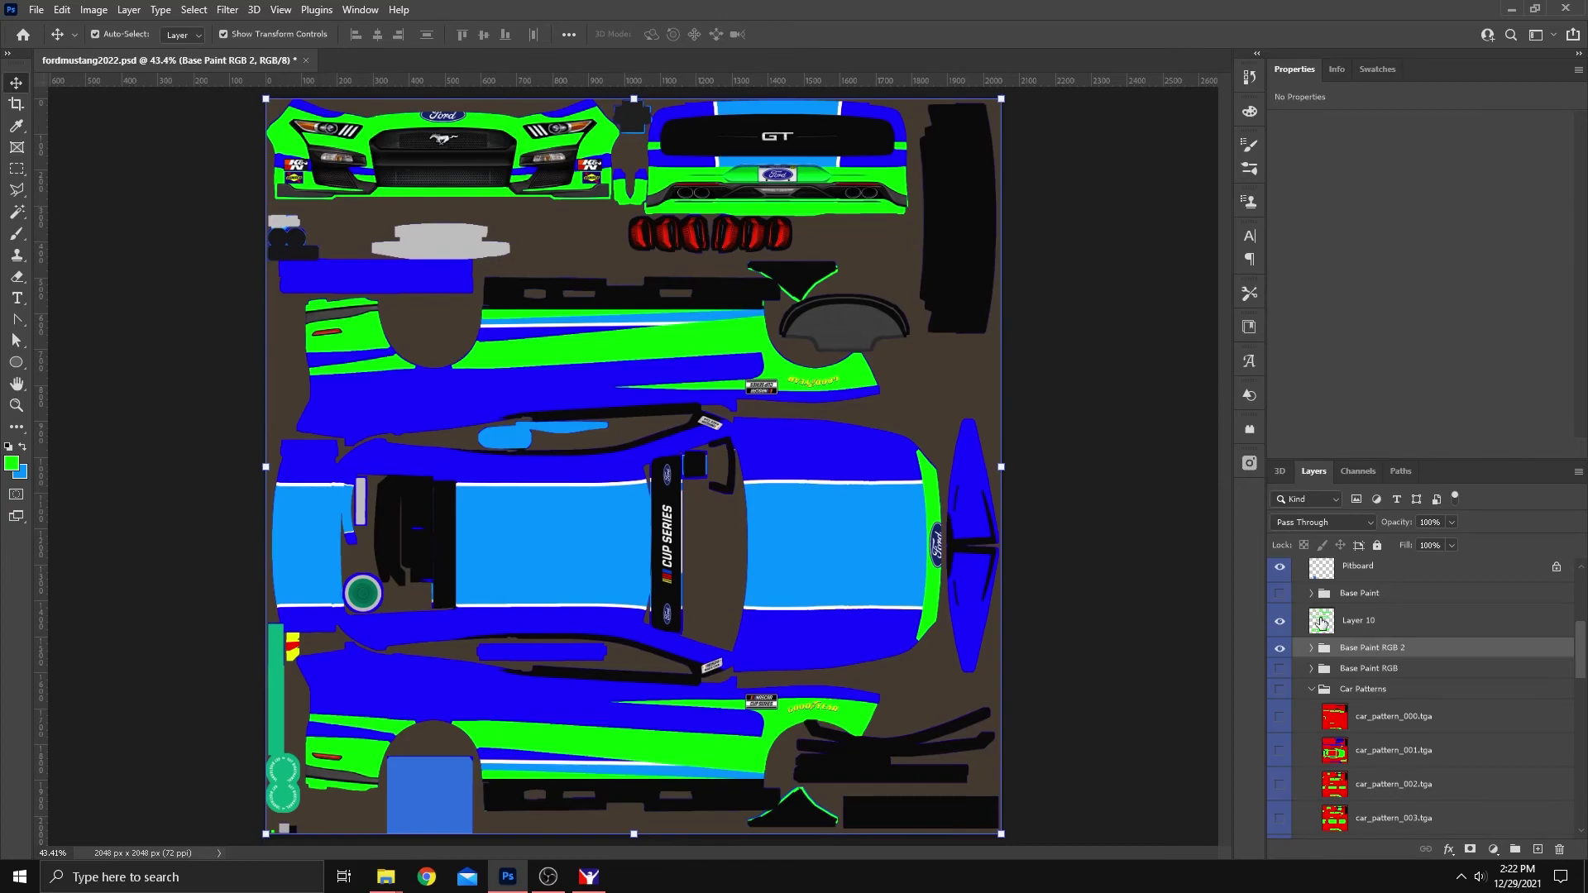
drag(1318, 620, 1311, 658)
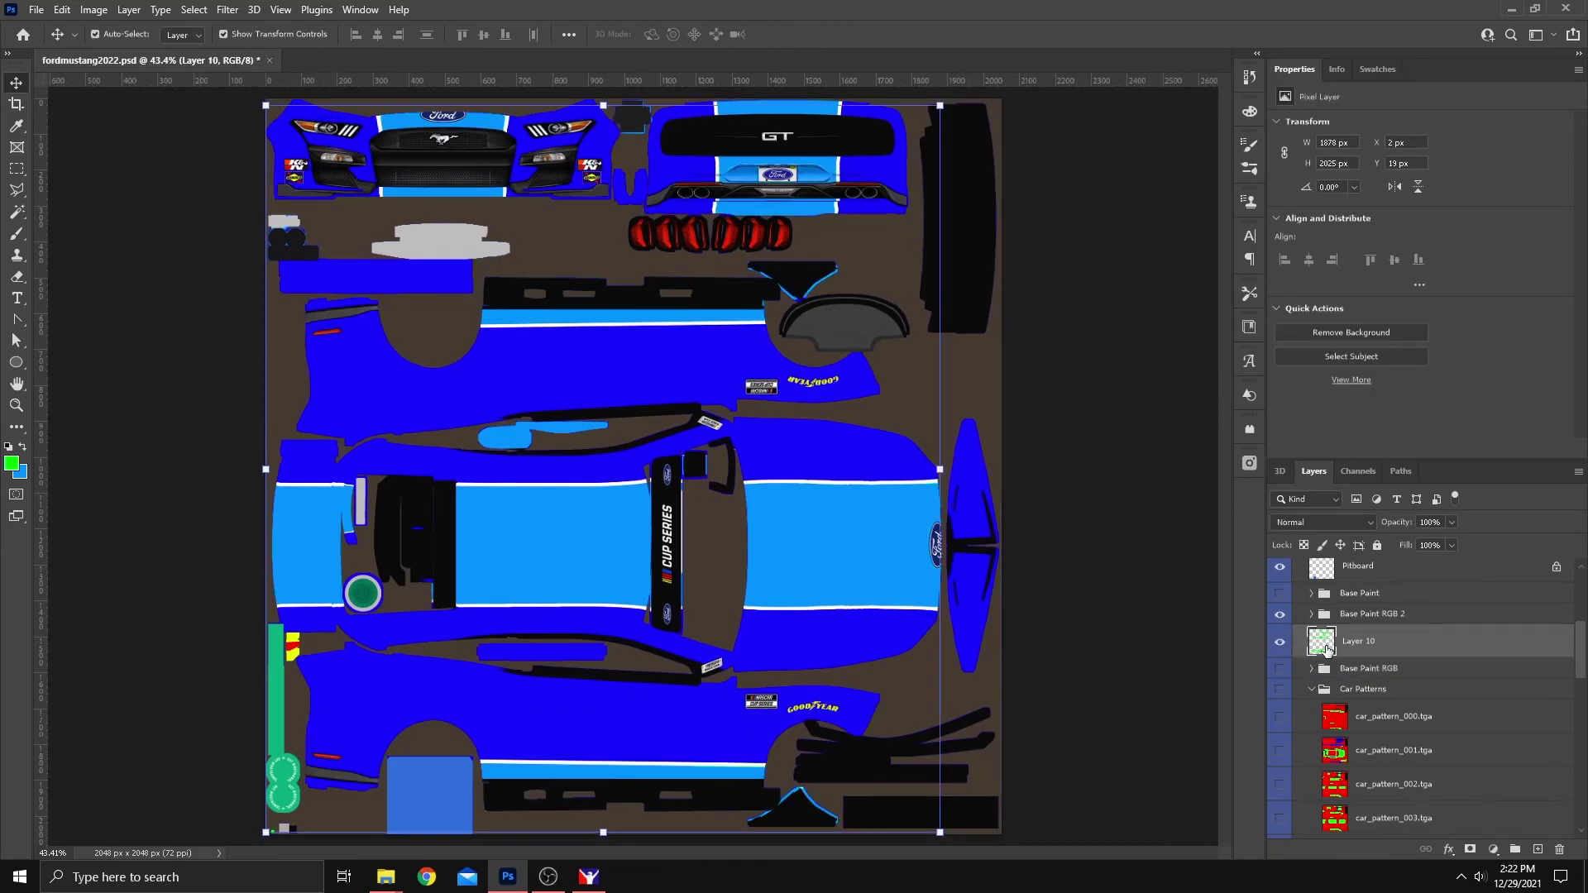
click(1279, 616)
click(1280, 616)
click(1280, 616)
click(1281, 669)
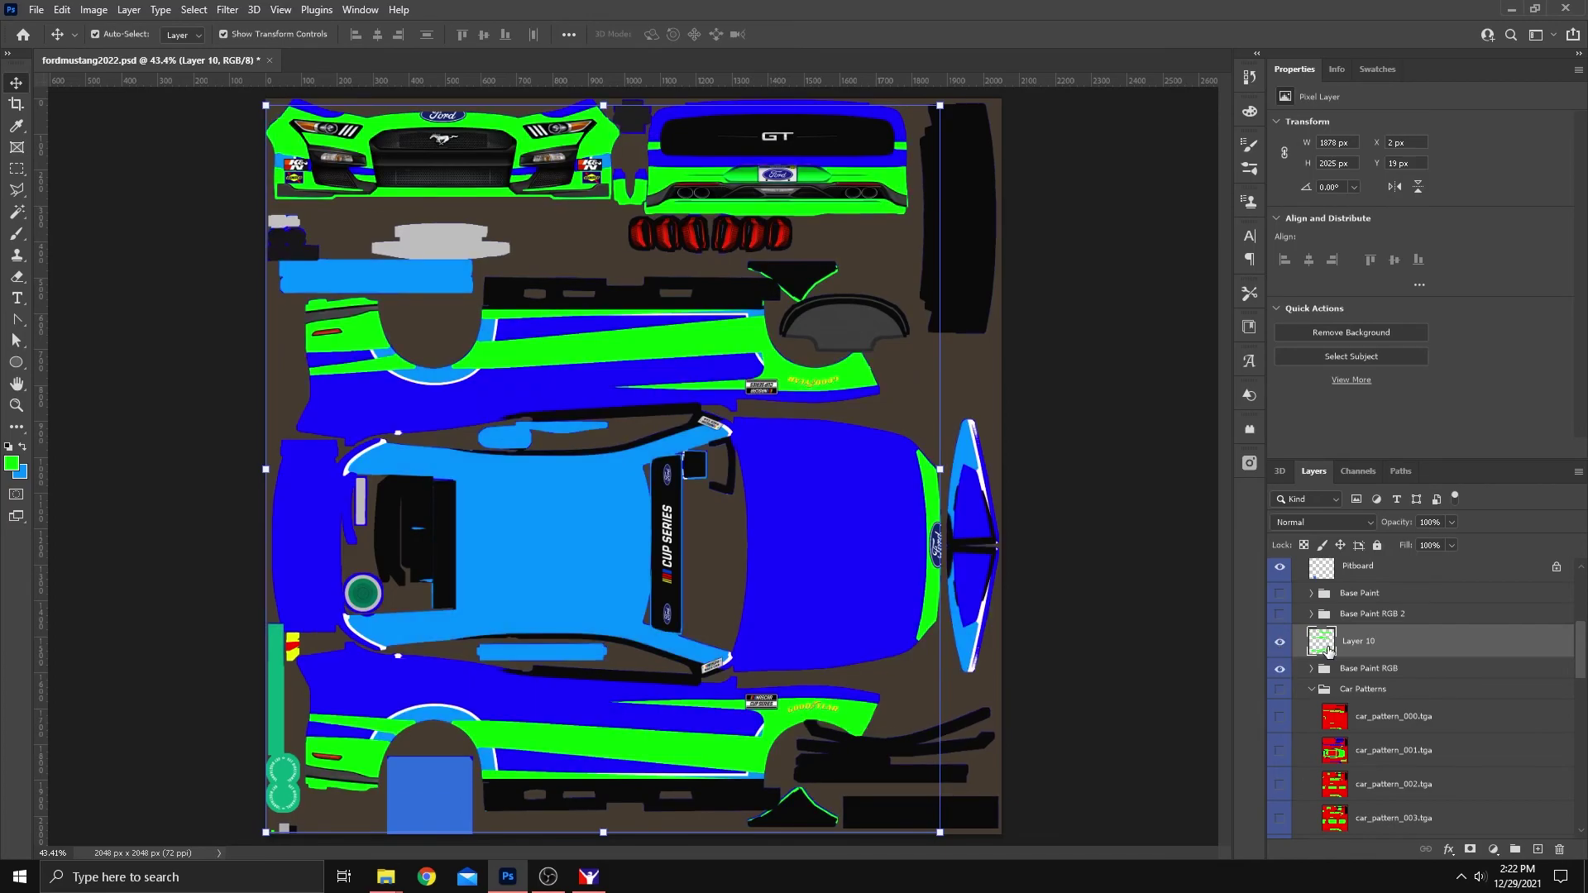
click(1279, 644)
click(1280, 644)
mouse_move(1321, 644)
mouse_down()
mouse_move(1318, 613)
mouse_move(1318, 646)
mouse_up()
Hide Layer 10 and wrap the Base Paint group in a new group named Stickers
click(1280, 642)
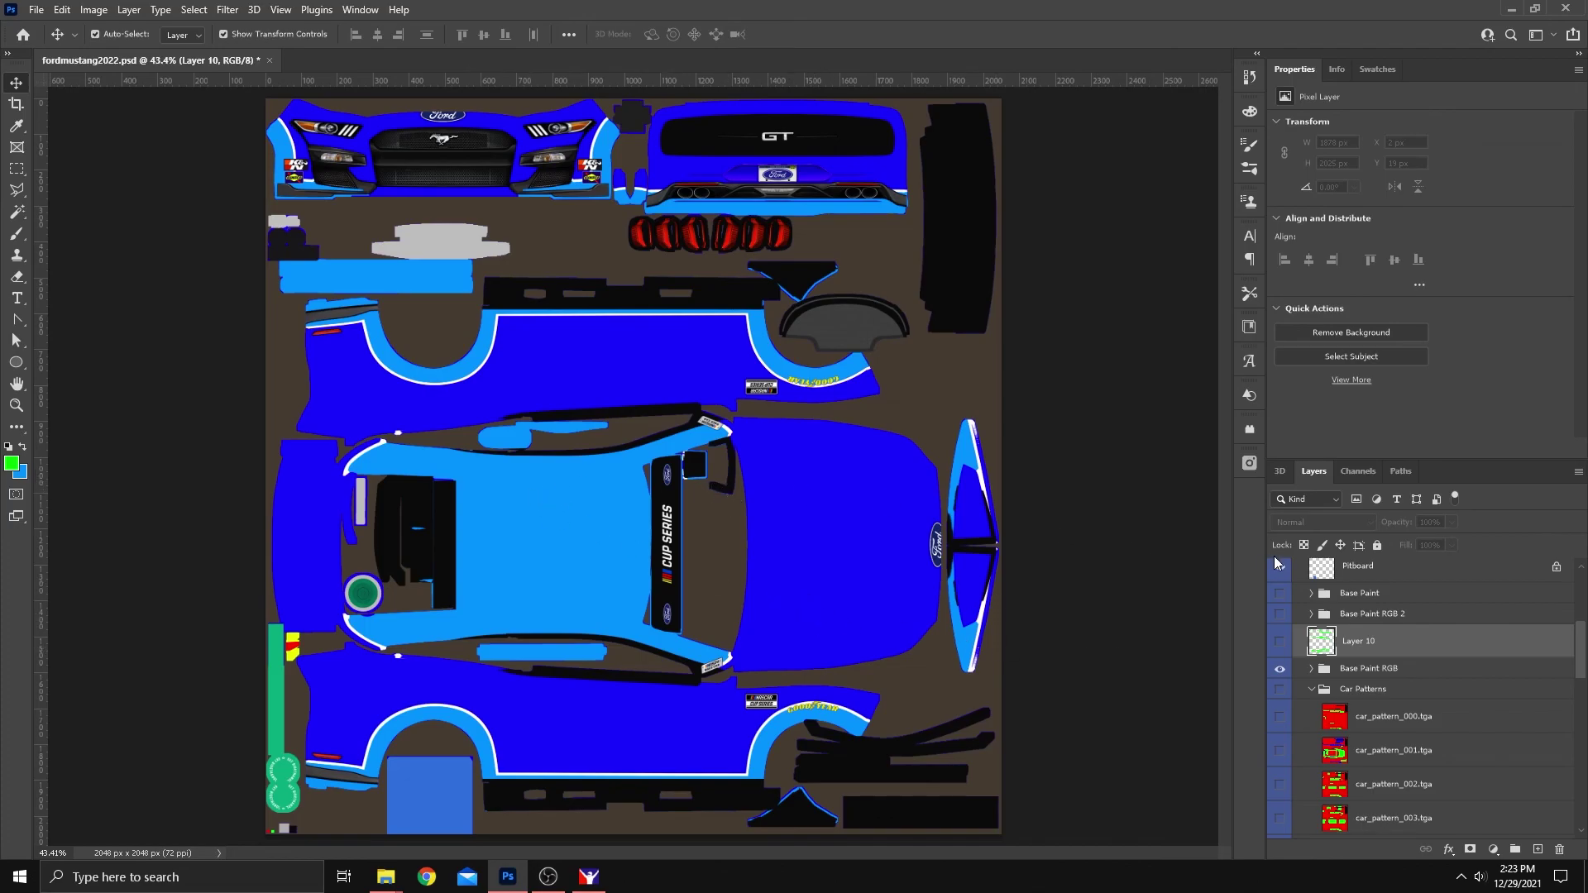
click(1361, 594)
mouse_move(1360, 594)
mouse_down()
mouse_move(1428, 613)
mouse_move(1514, 849)
mouse_up()
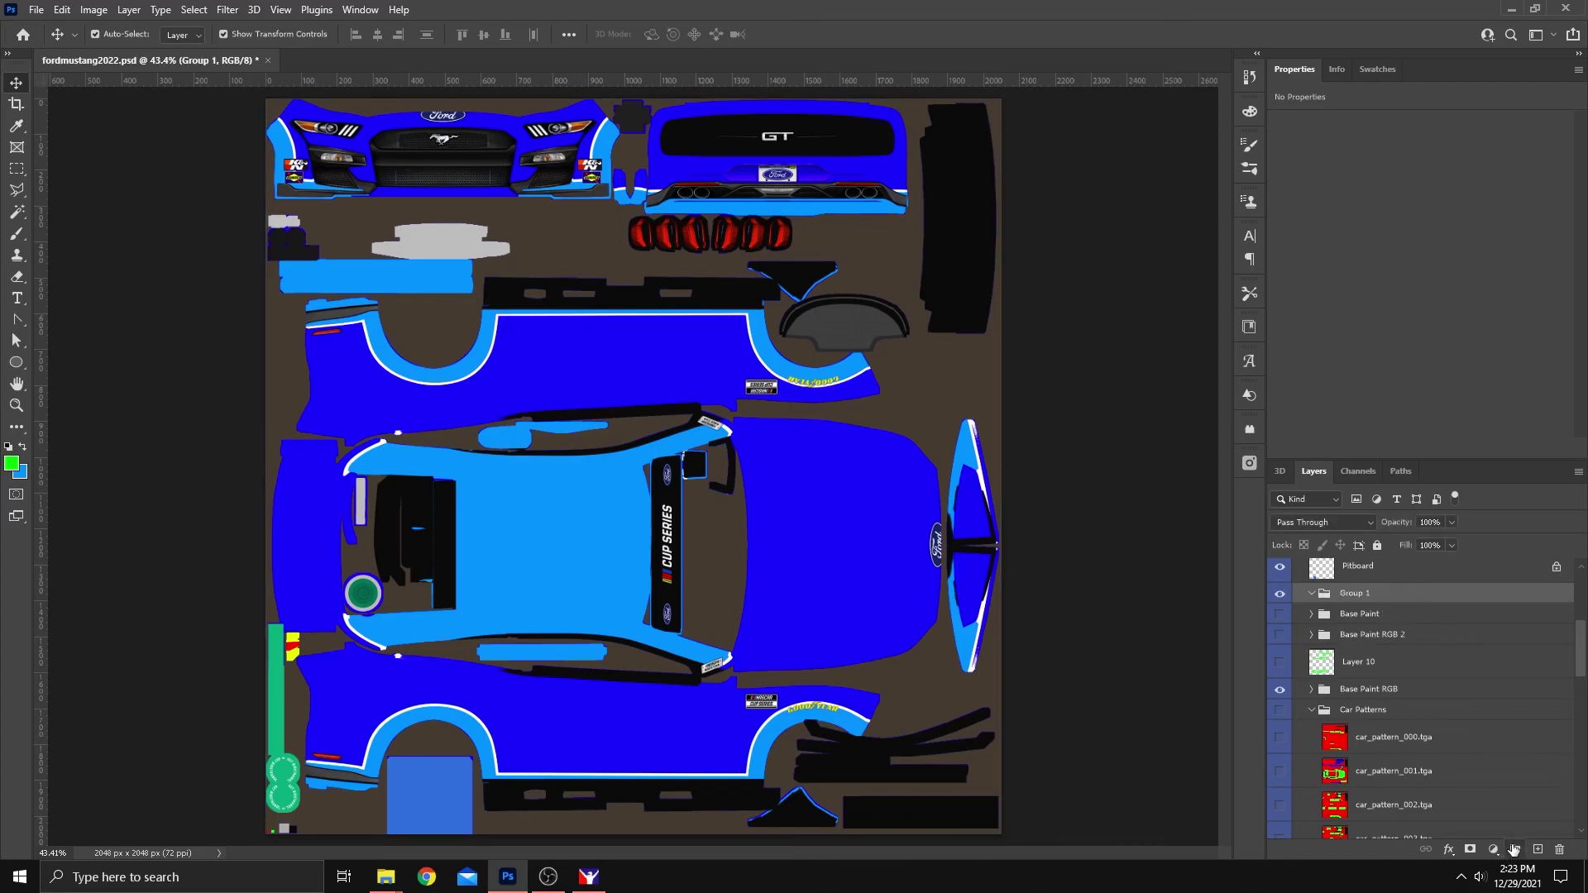
double_click(1369, 594)
text(Stickers)
key(Return)
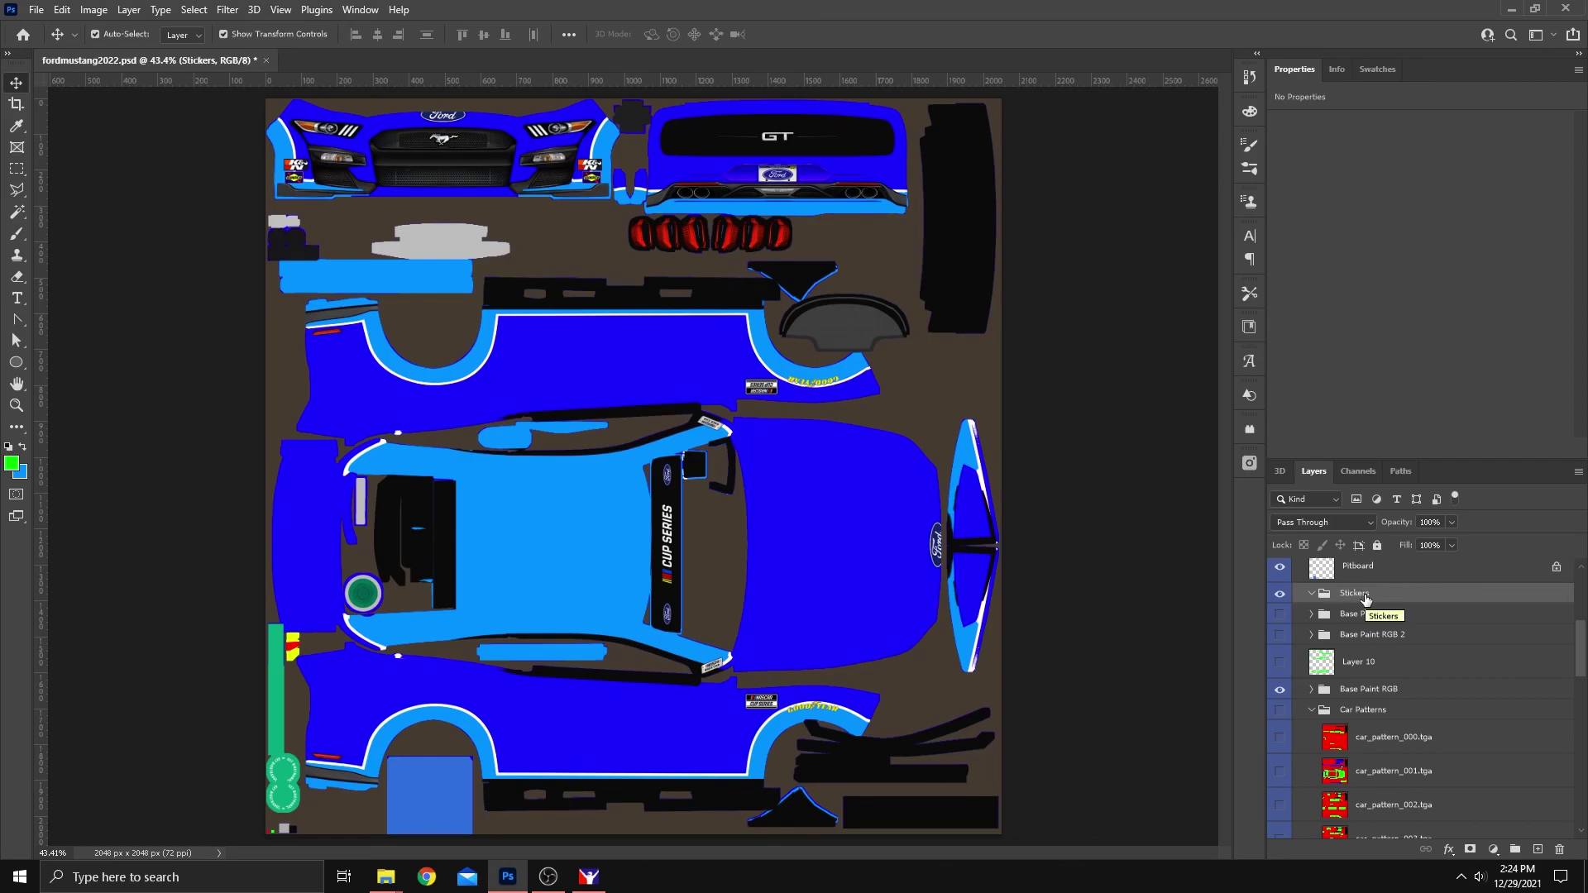